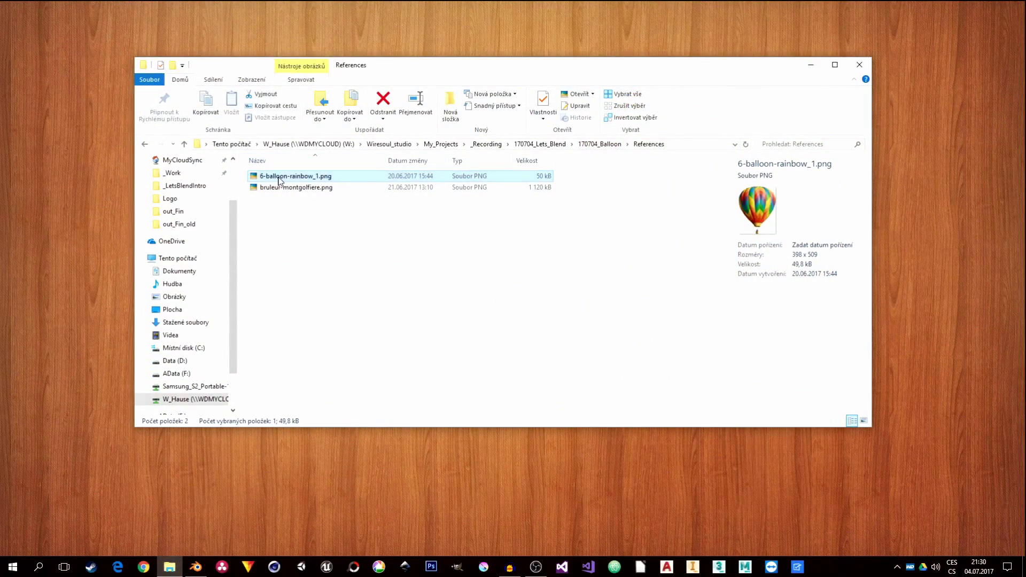
Step: Preview the reference image 6-balloon-rainbow_1.png in the References folder and switch to Blender
double_click(278, 180)
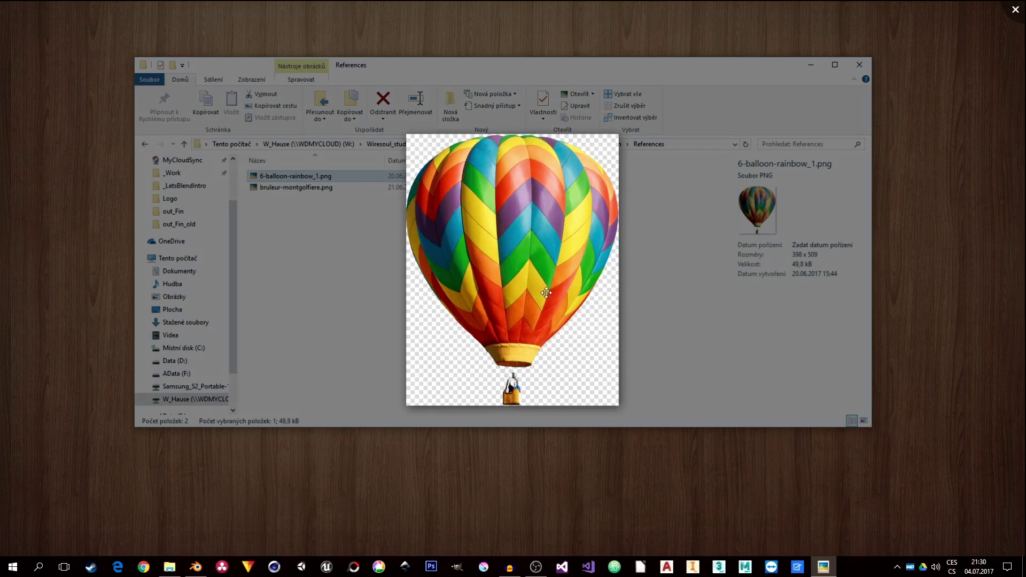
click(675, 270)
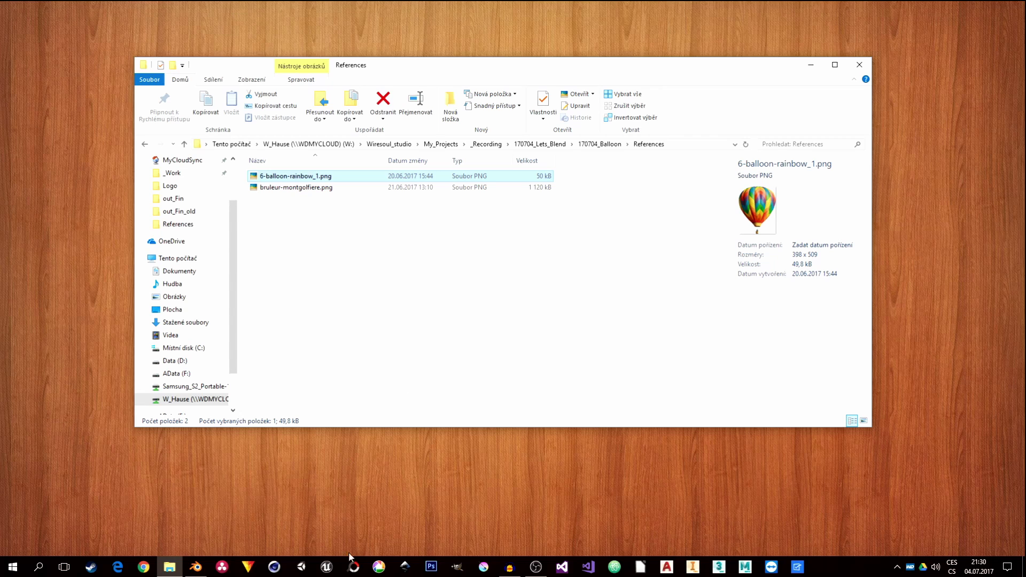
click(810, 65)
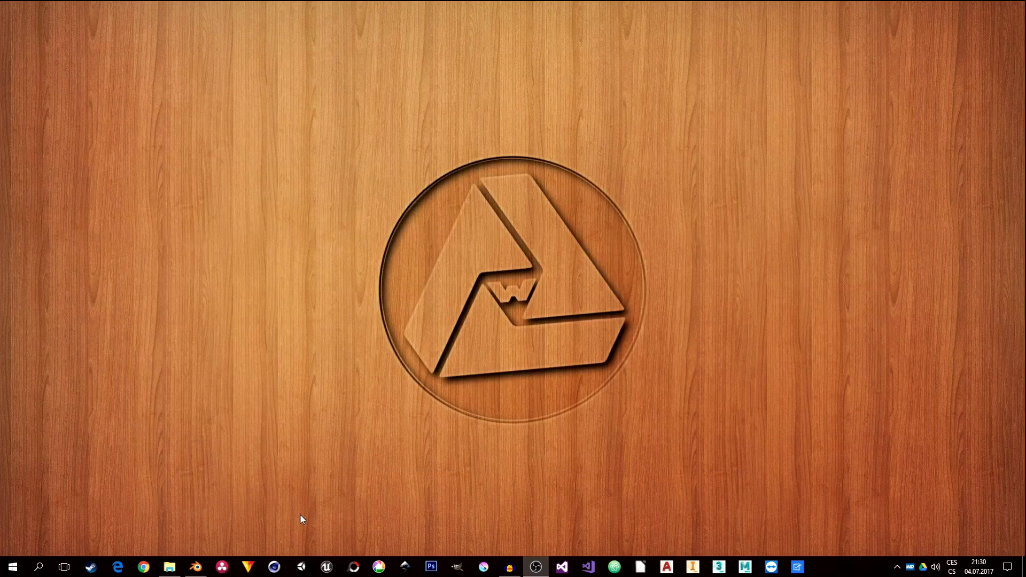
click(196, 569)
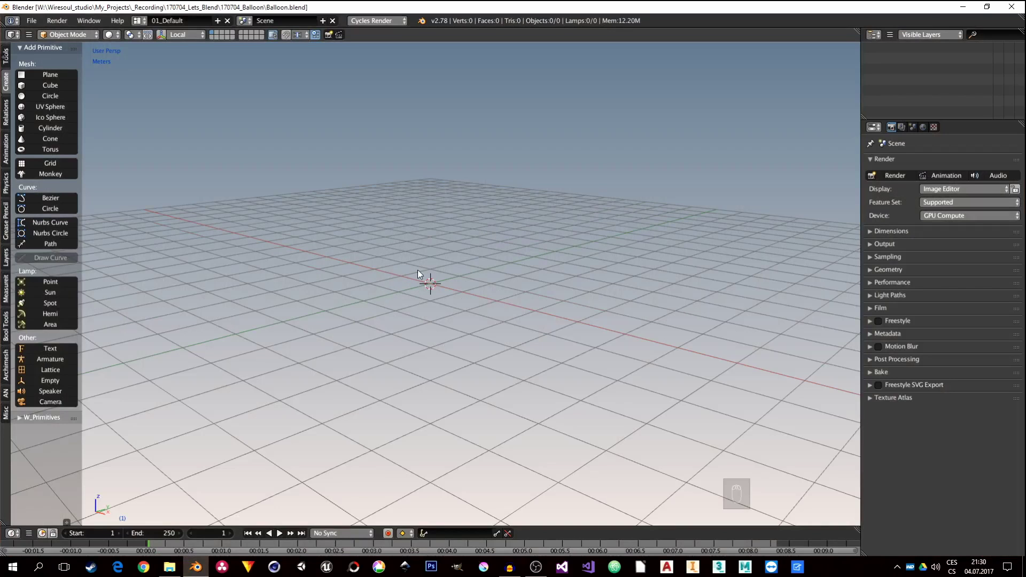
middle_drag(418, 269, 431, 267)
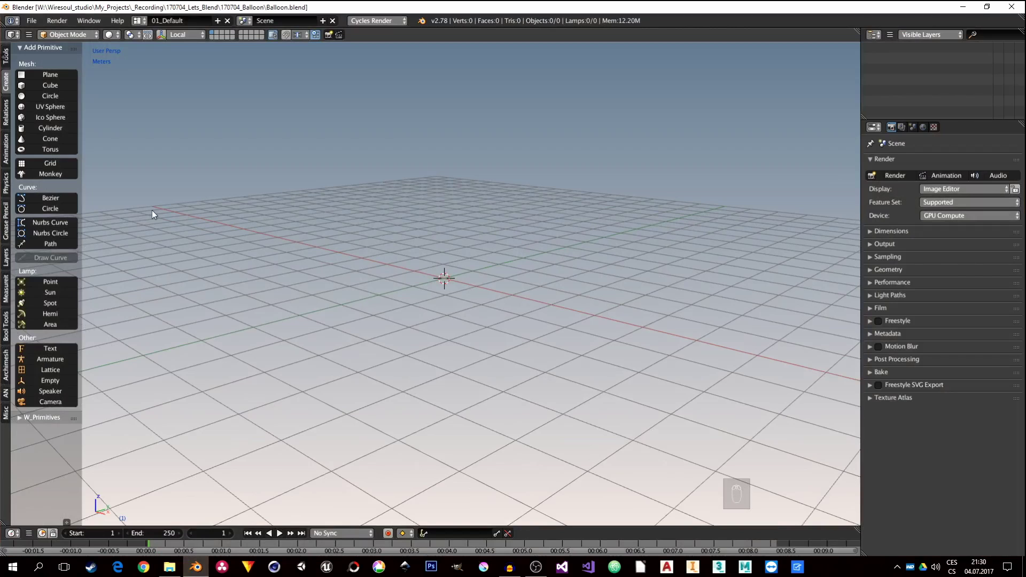
key(n)
click(90, 150)
click(90, 150)
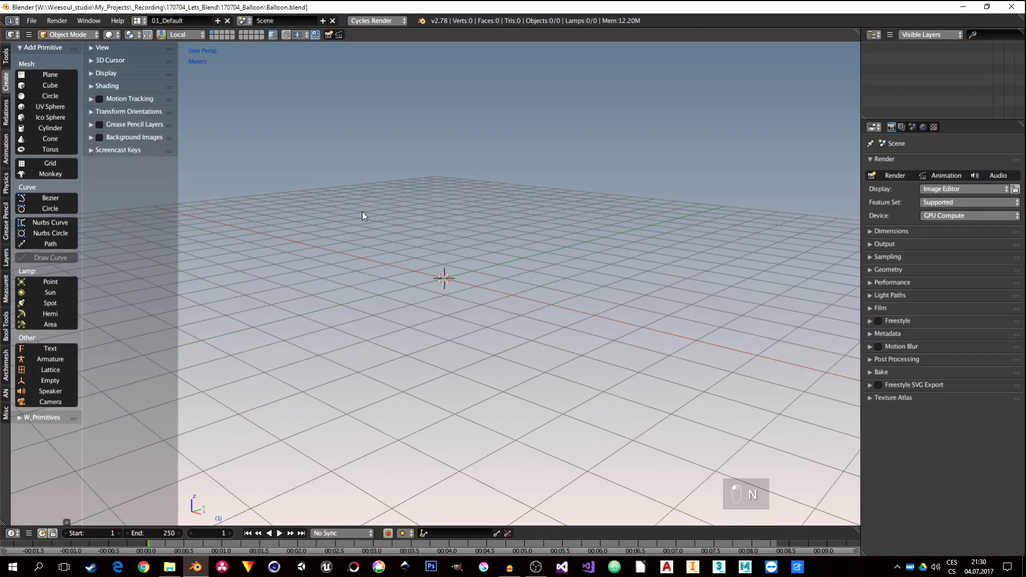
key(n)
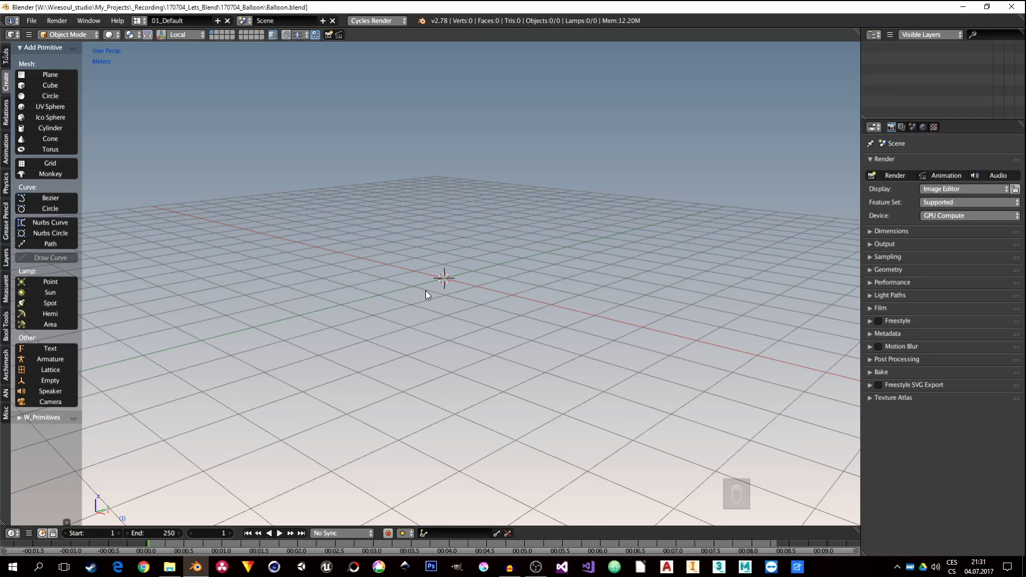
middle_drag(425, 290, 437, 312)
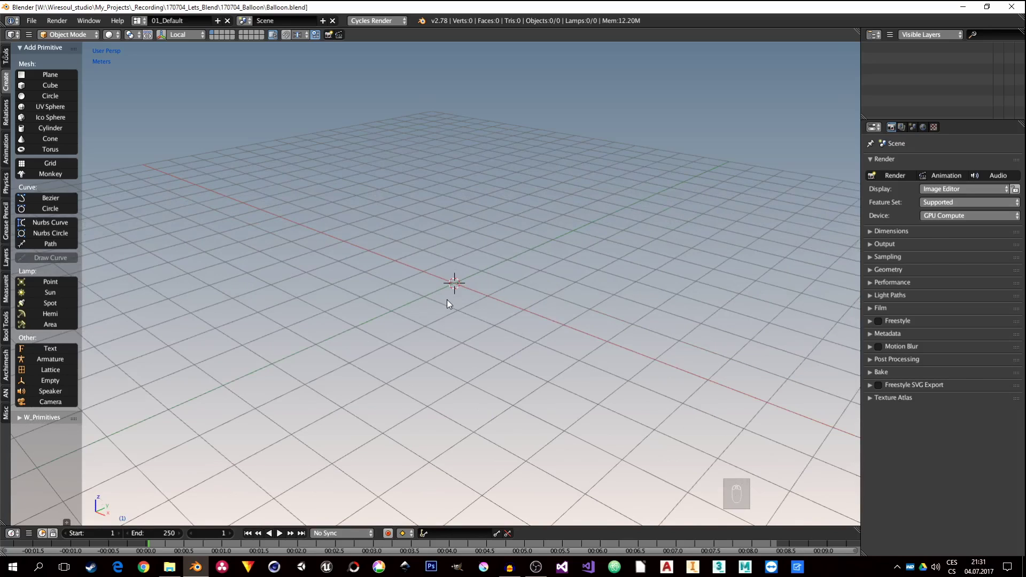
middle_drag(454, 296, 460, 282)
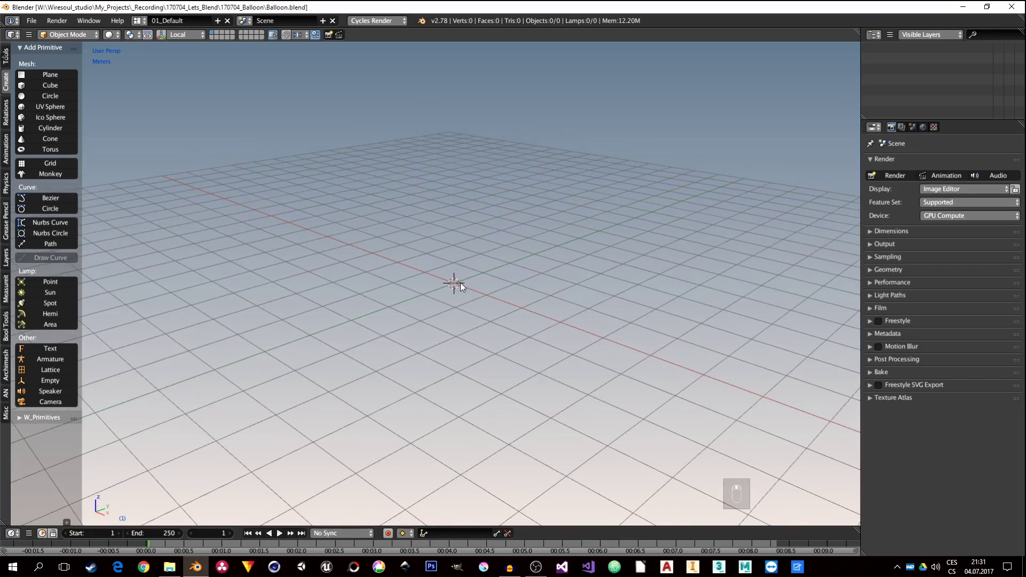
Step: Try out a UV sphere at the origin, look over its creation settings and delete it
middle_drag(389, 295, 447, 271)
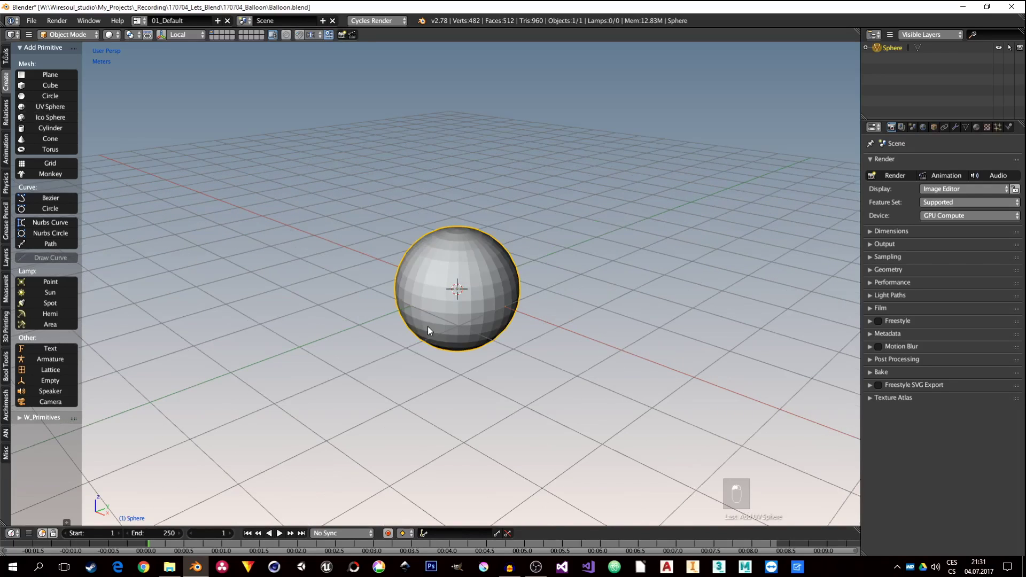
middle_drag(428, 327, 483, 254)
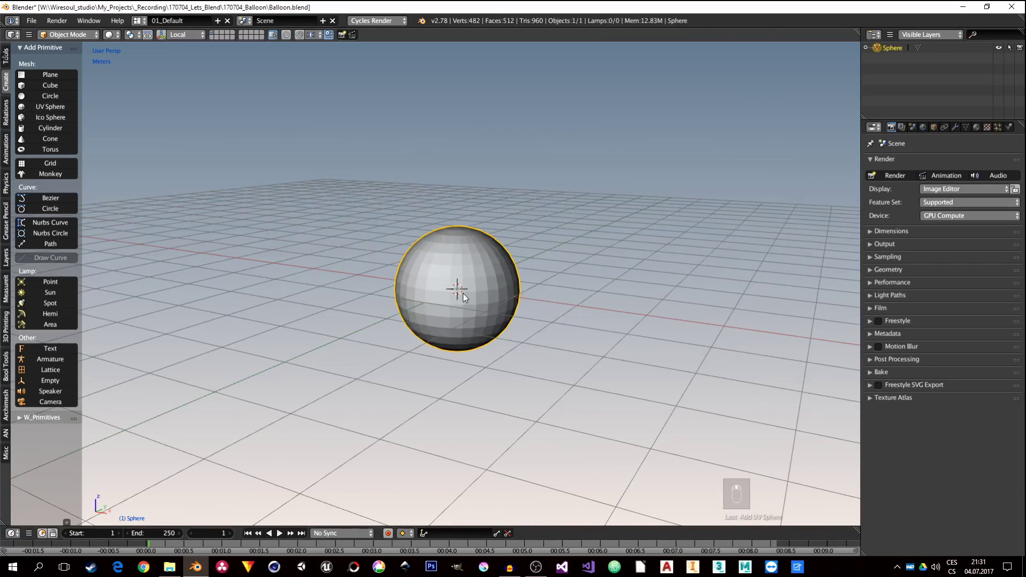
scroll(463, 292, up, 2)
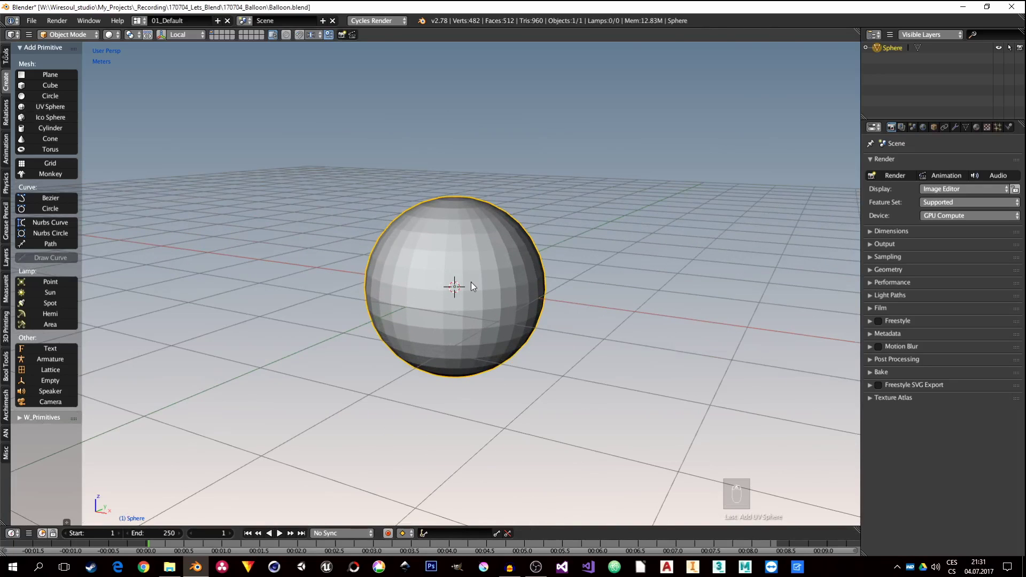
key(F6)
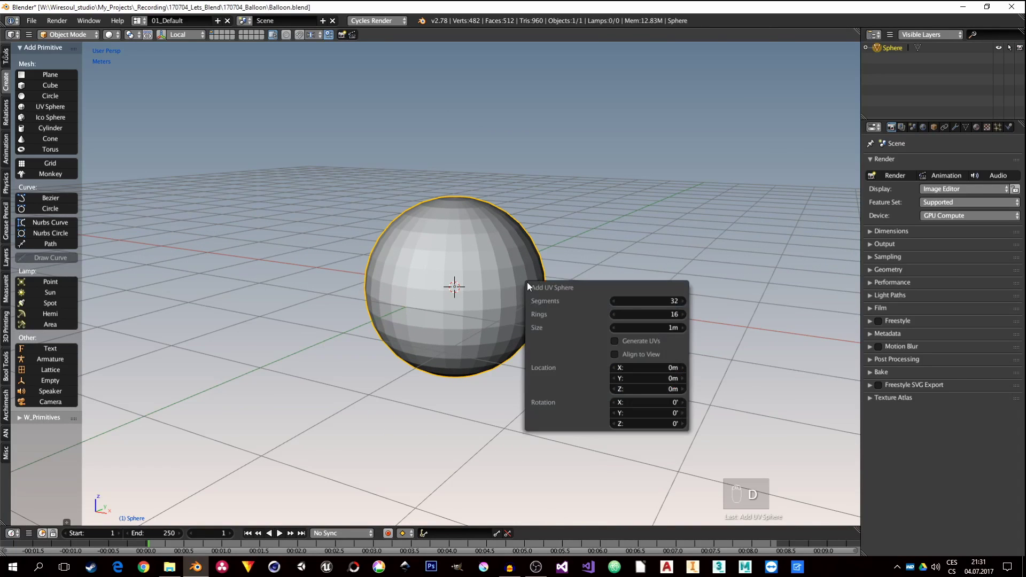
drag(579, 291, 663, 266)
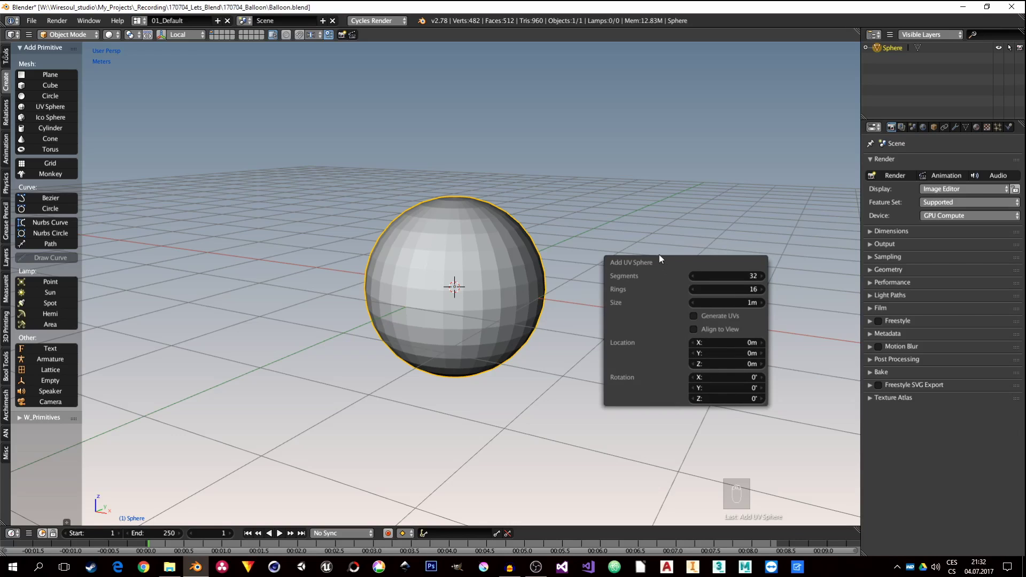
key(x)
click(424, 276)
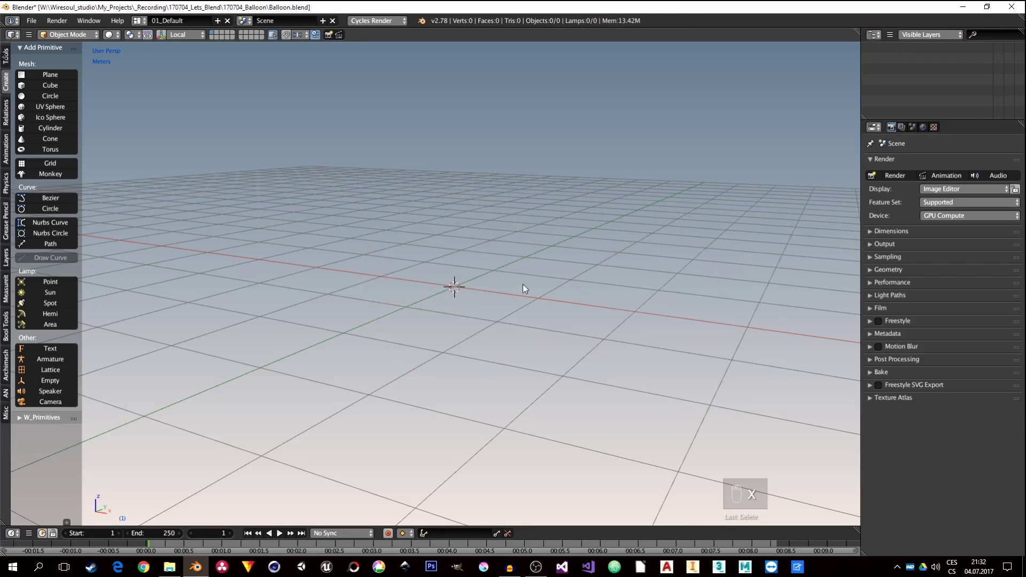
Step: Load 6-balloon-rainbow_1.png from the References folder as a background image in the front orthographic view
key(KP_1)
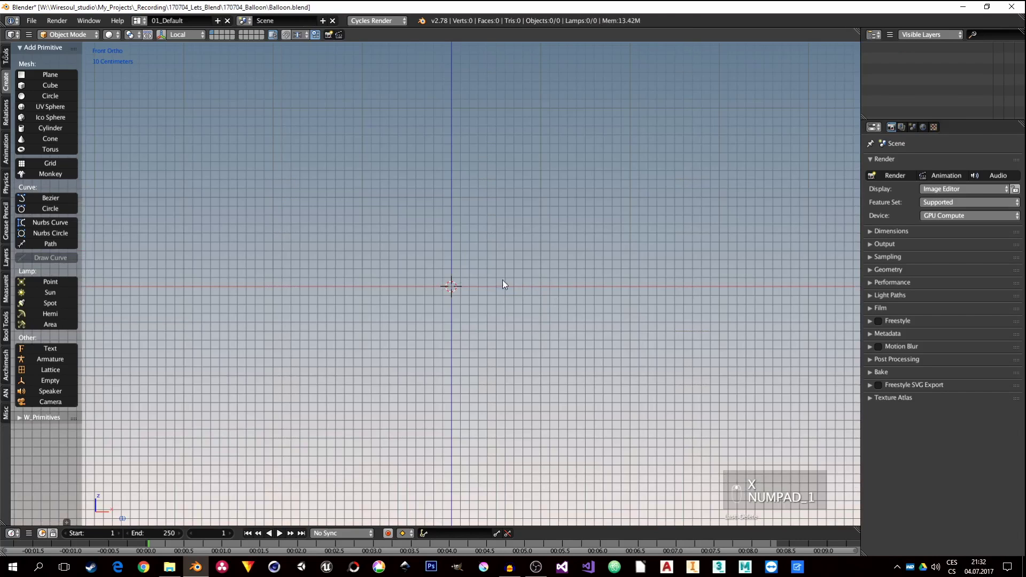
key(n)
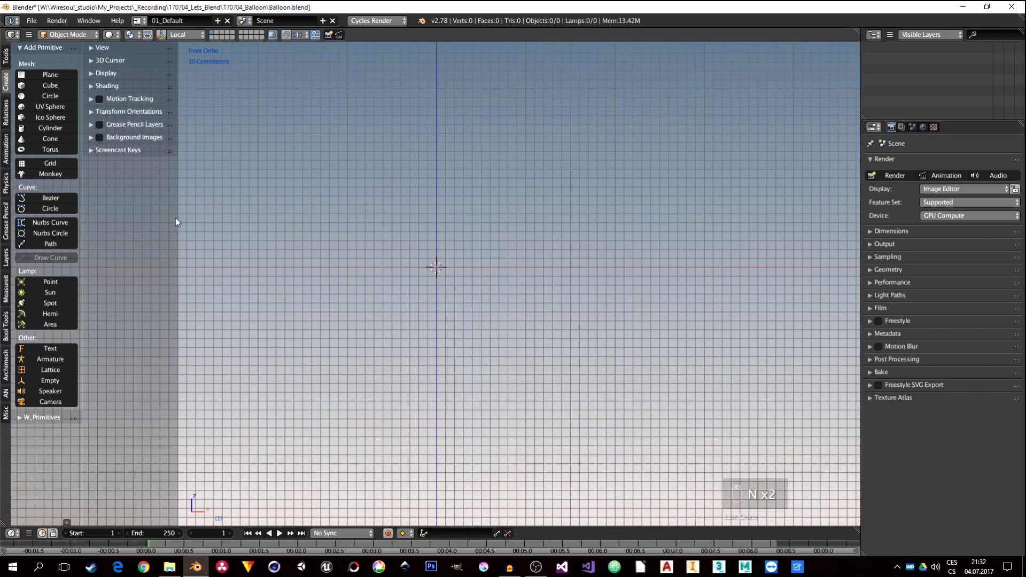
click(90, 84)
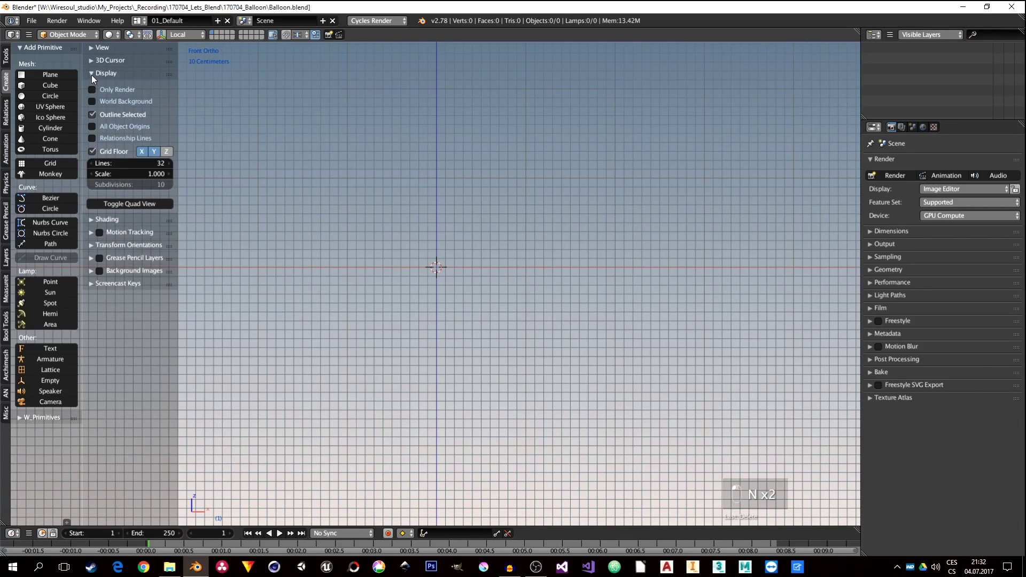
click(91, 85)
click(169, 566)
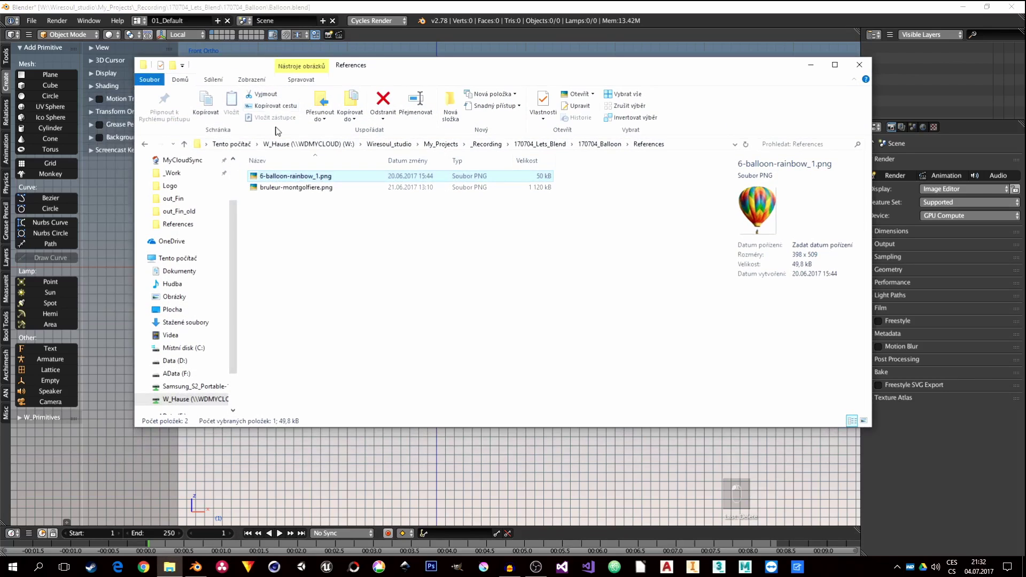
drag(291, 176, 513, 427)
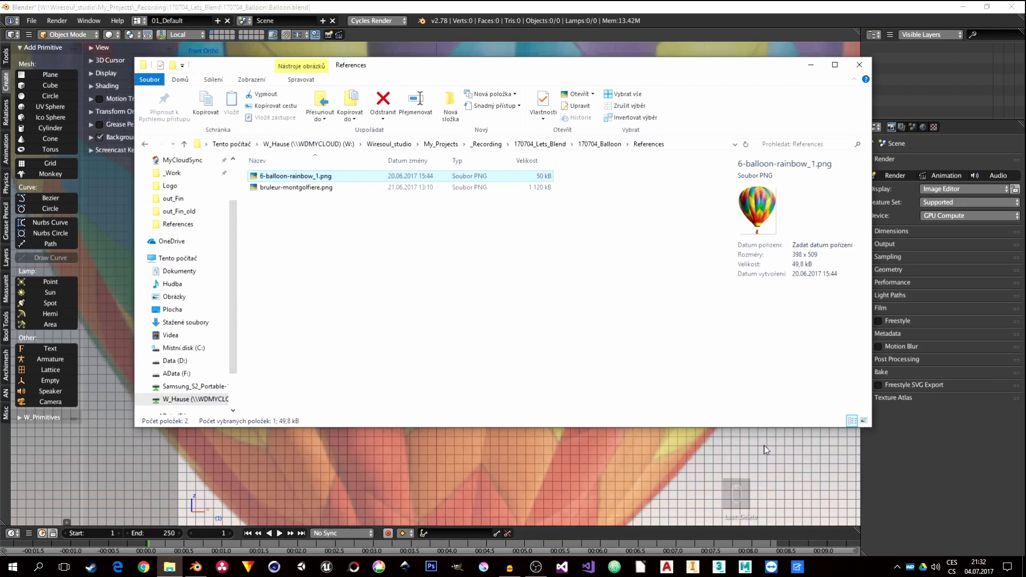
scroll(481, 310, down, 2)
scroll(499, 287, down, 1)
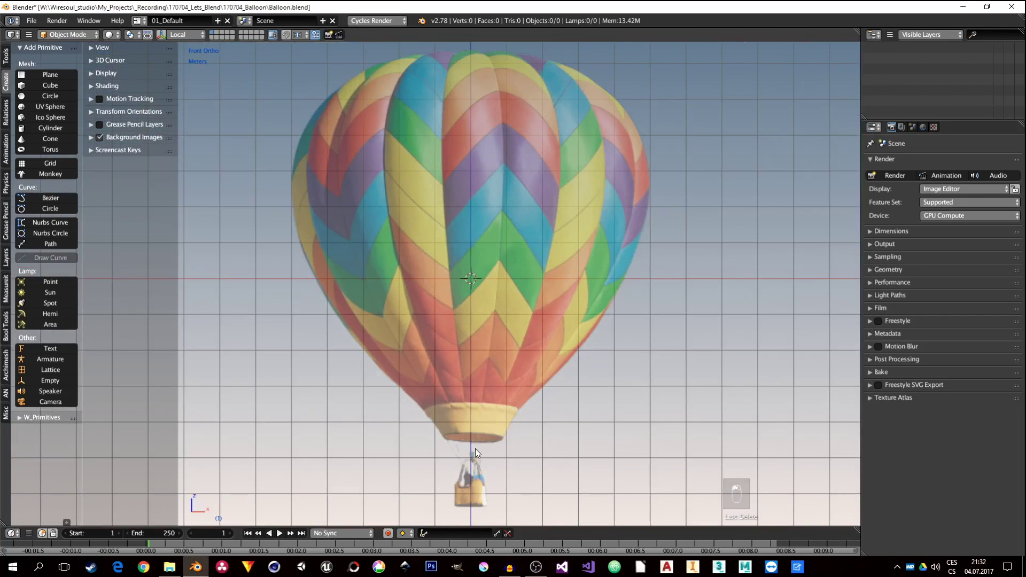
scroll(476, 437, up, 3)
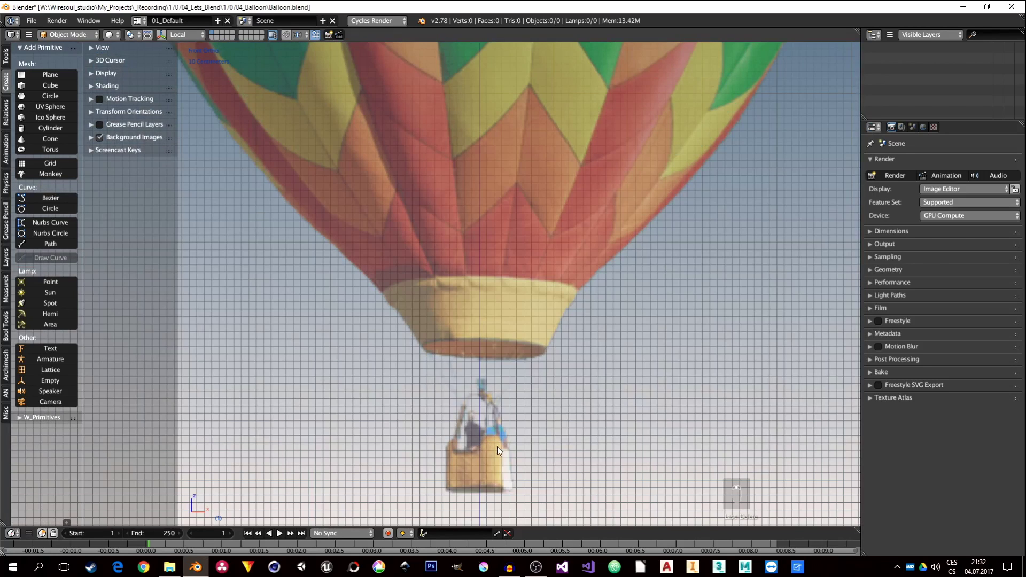
scroll(497, 447, down, 6)
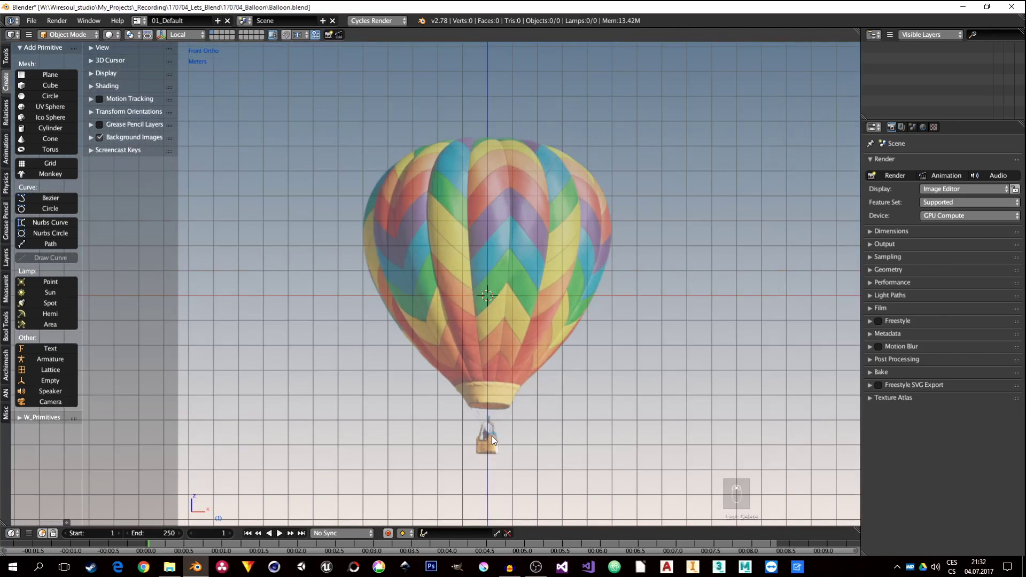
shift+scroll(491, 435, down, 1)
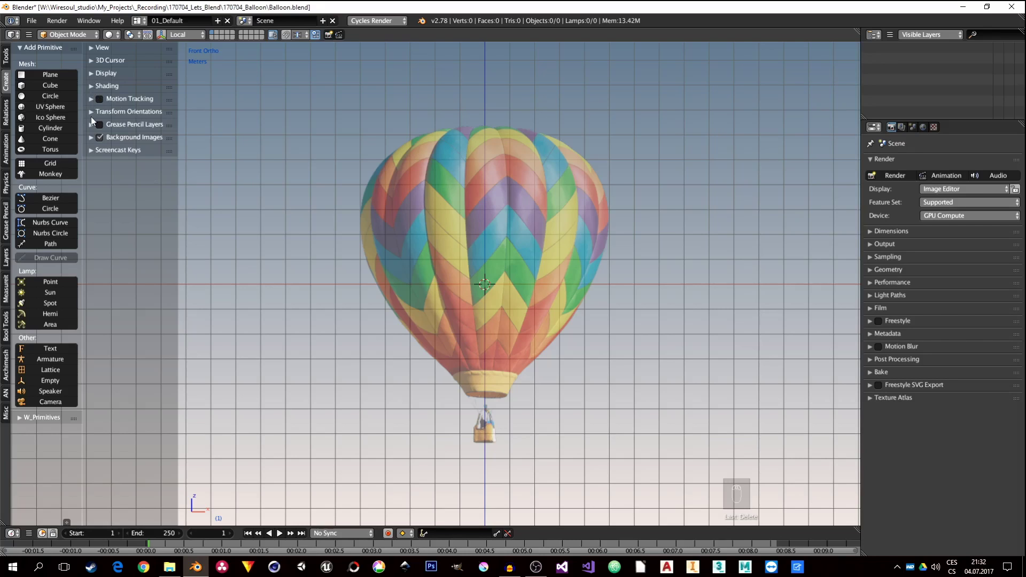
Step: Display the balloon background image in front of objects and set its opacity to about 0.318
click(91, 138)
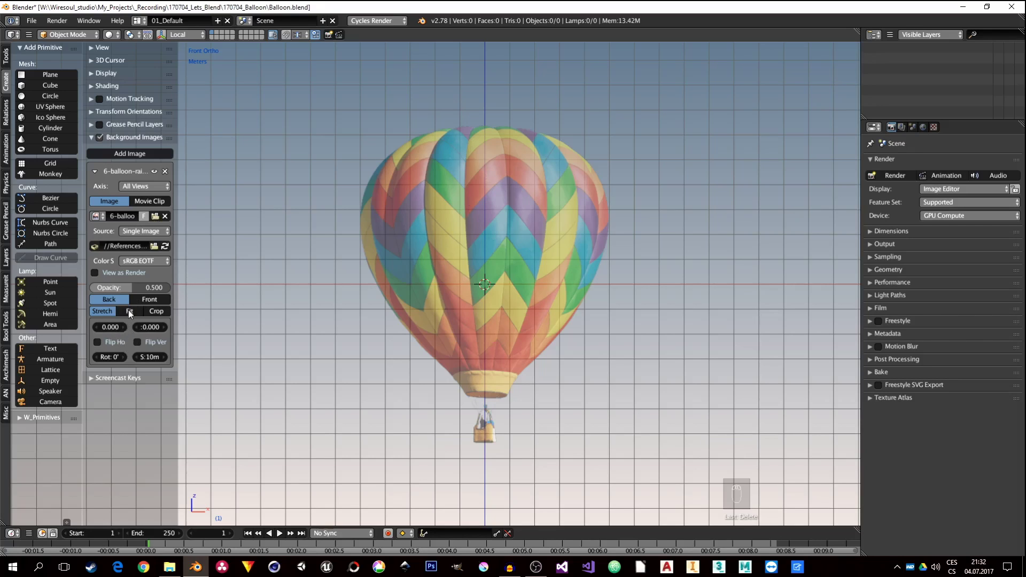
click(149, 298)
drag(146, 287, 137, 287)
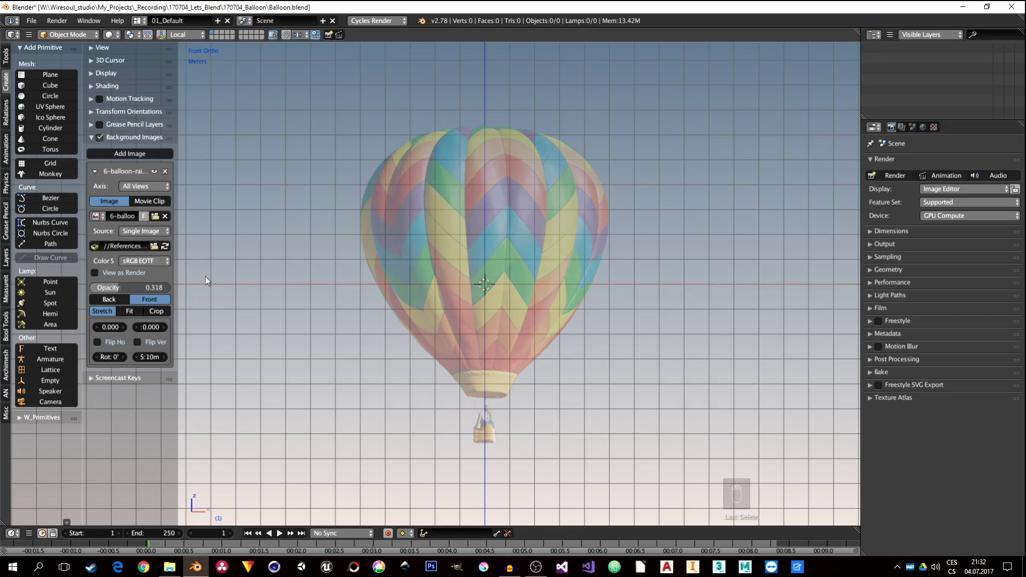
click(95, 171)
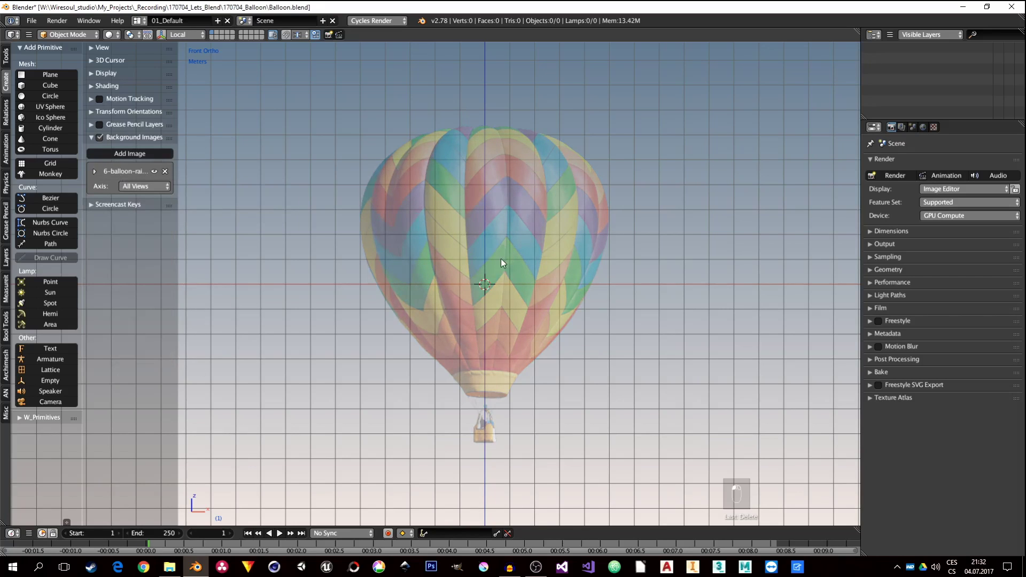
key(n)
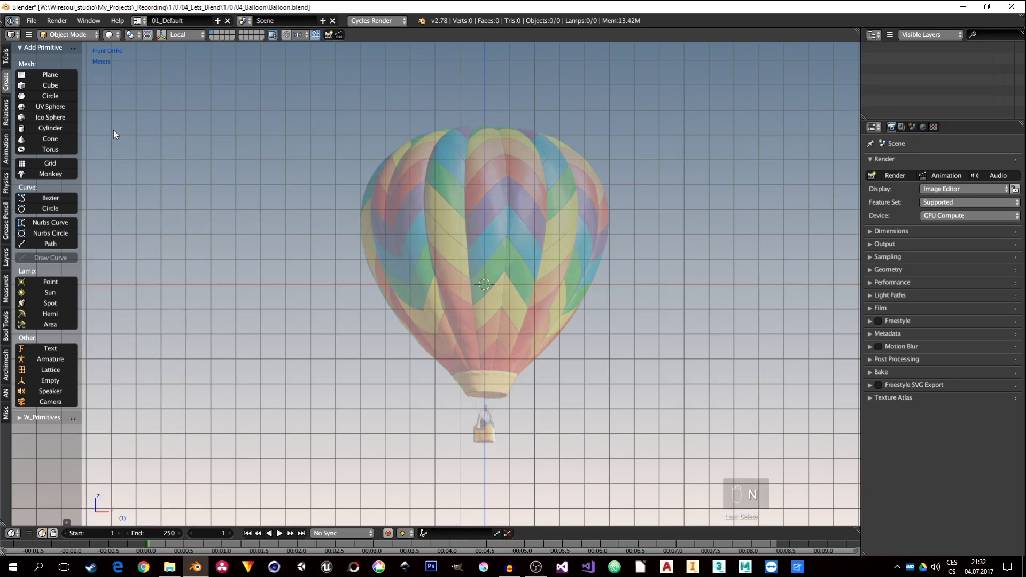
Step: Add a UV sphere at the origin over the balloon reference image
click(42, 109)
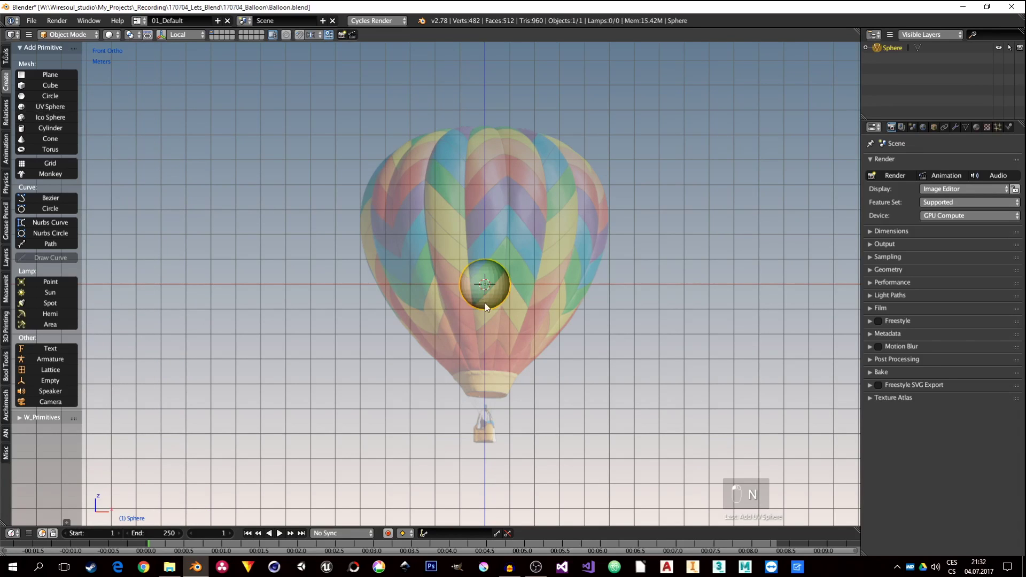
shift+middle_drag(488, 279, 482, 297)
scroll(483, 297, up, 4)
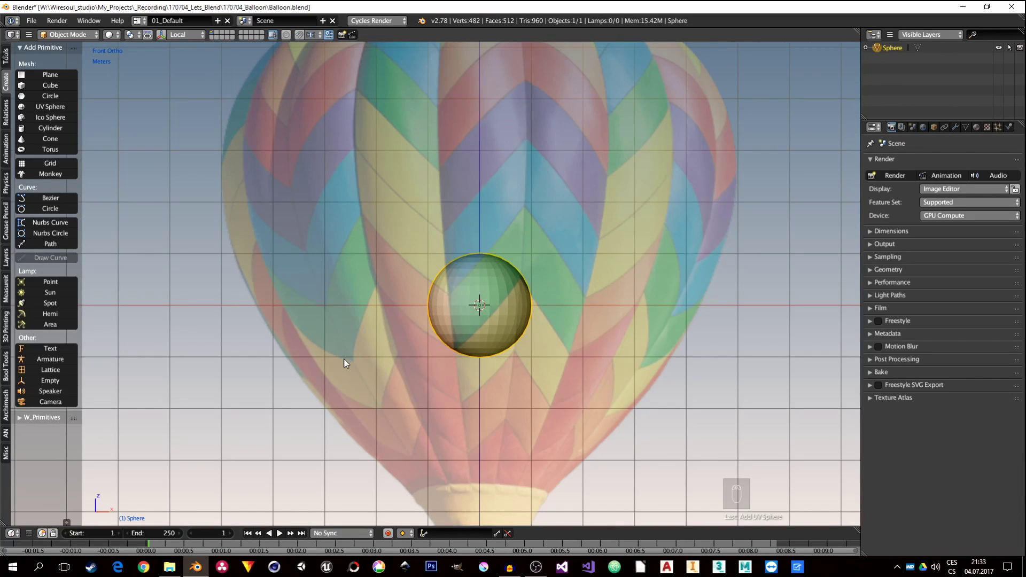
scroll(496, 306, up, 2)
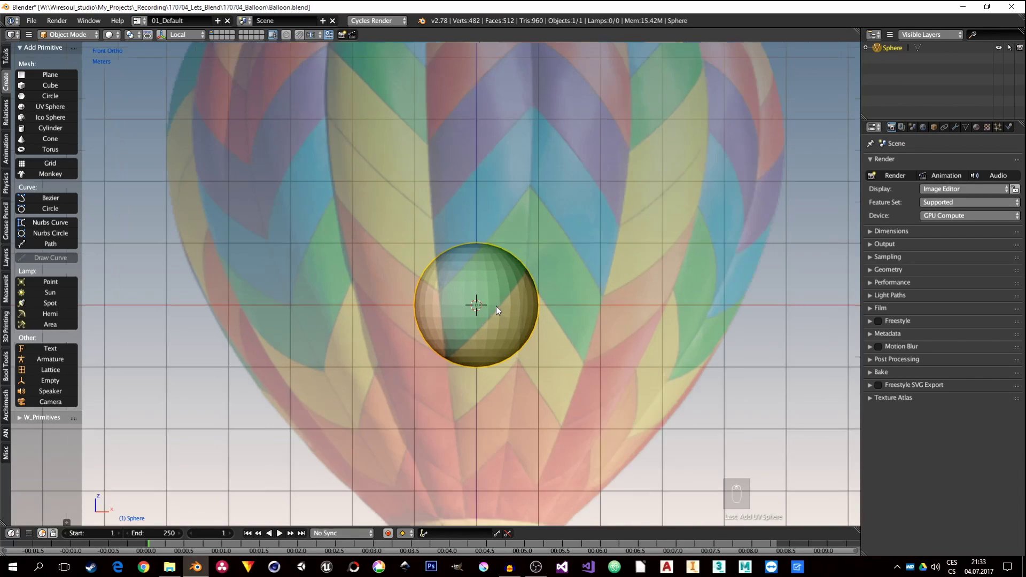
scroll(496, 306, down, 3)
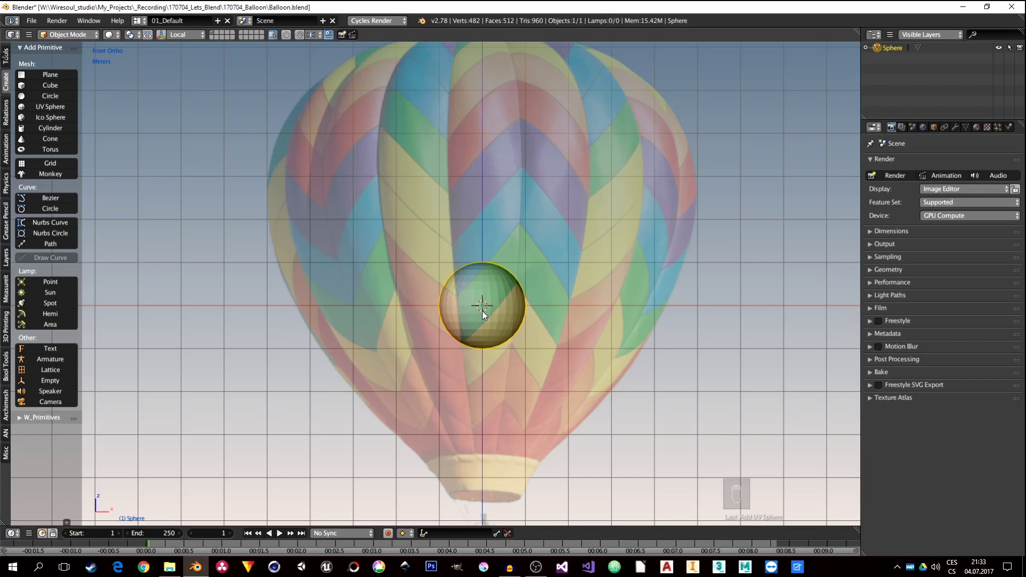
scroll(482, 314, up, 3)
scroll(479, 310, down, 3)
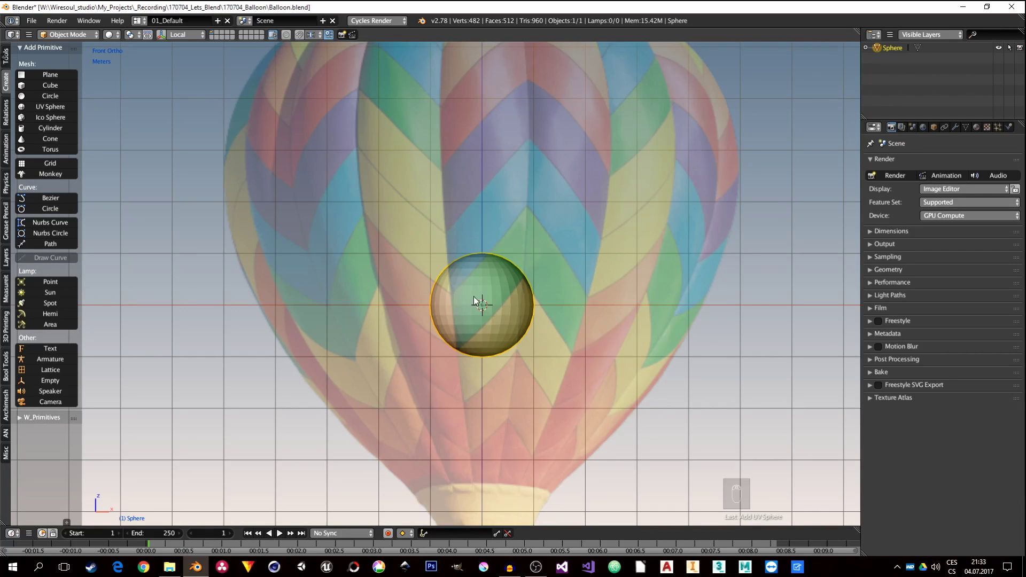
scroll(489, 309, up, 3)
Step: Set the new UV sphere's segments to 16*3 in its creation settings
key(Tab)
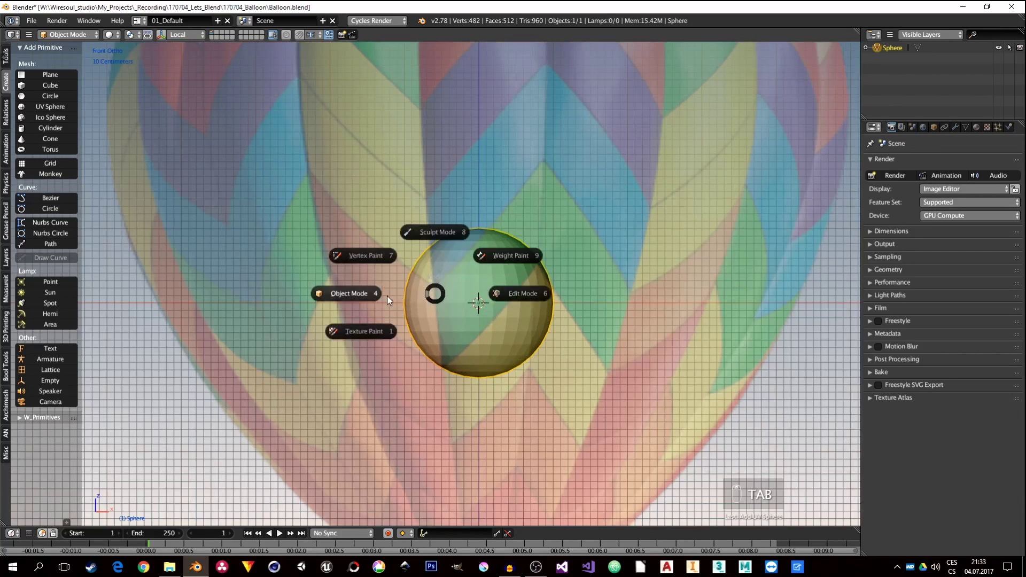
click(435, 293)
key(F6)
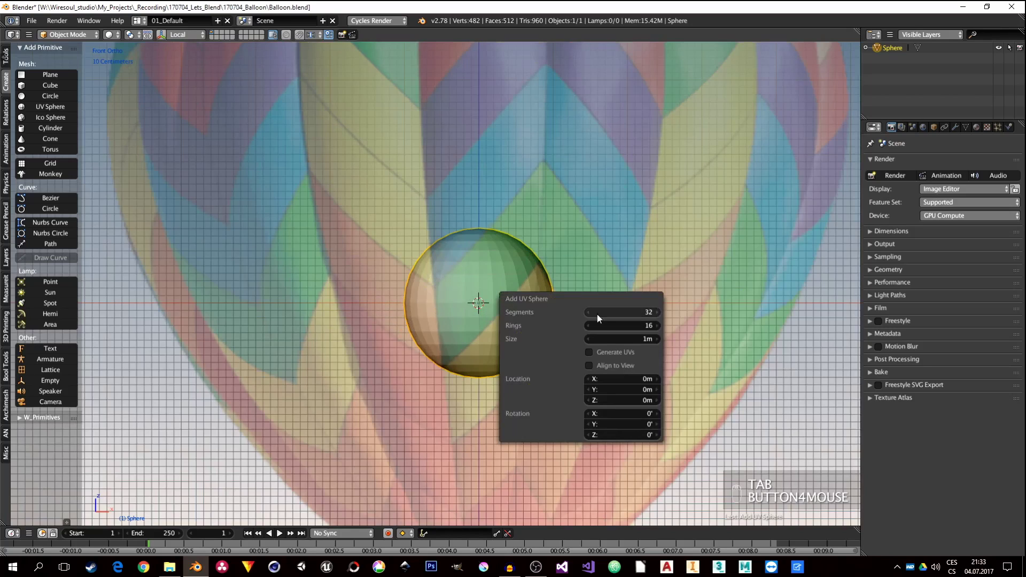
key(F6)
key(F6)
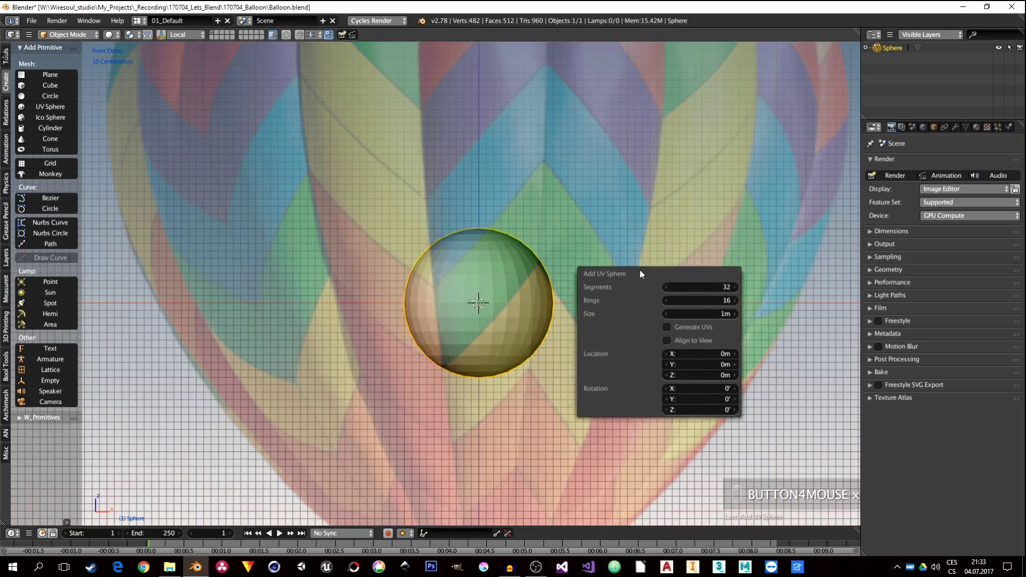
key(F6)
click(715, 254)
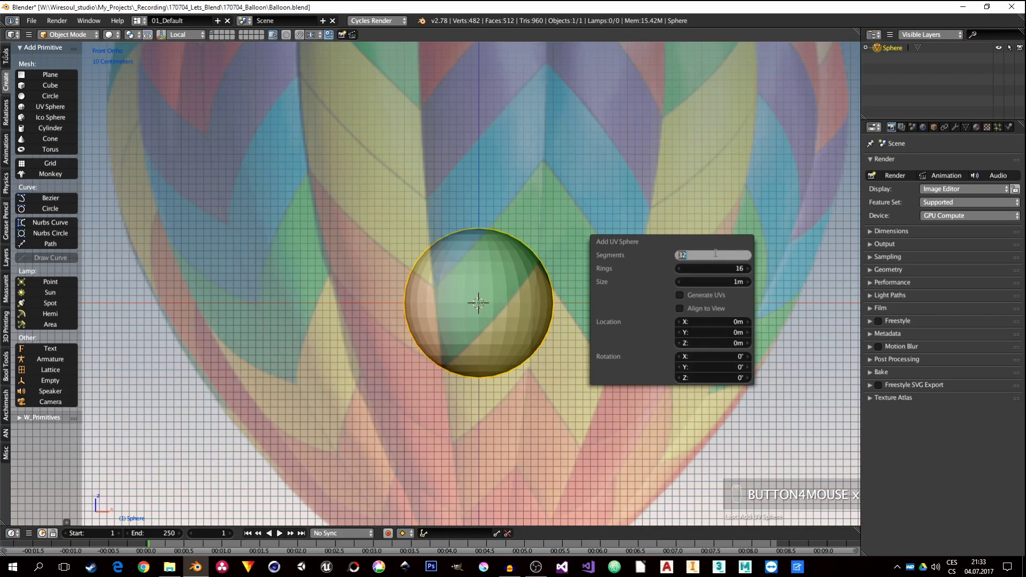
text(16*3)
key(Return)
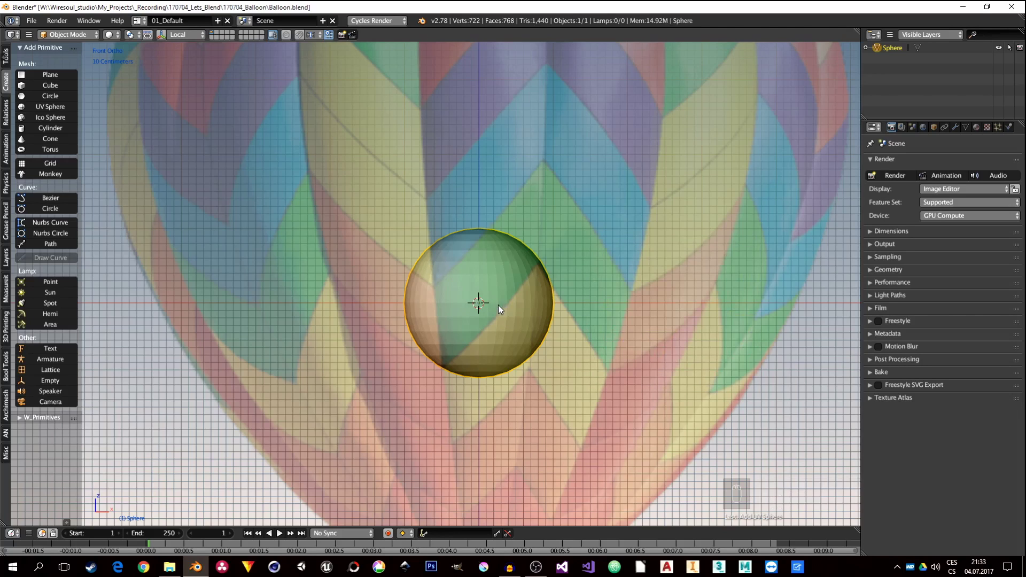
Step: Enter Edit Mode and scale the whole sphere mesh up to nearly the width of the reference balloon
scroll(502, 305, down, 3)
scroll(487, 293, down, 1)
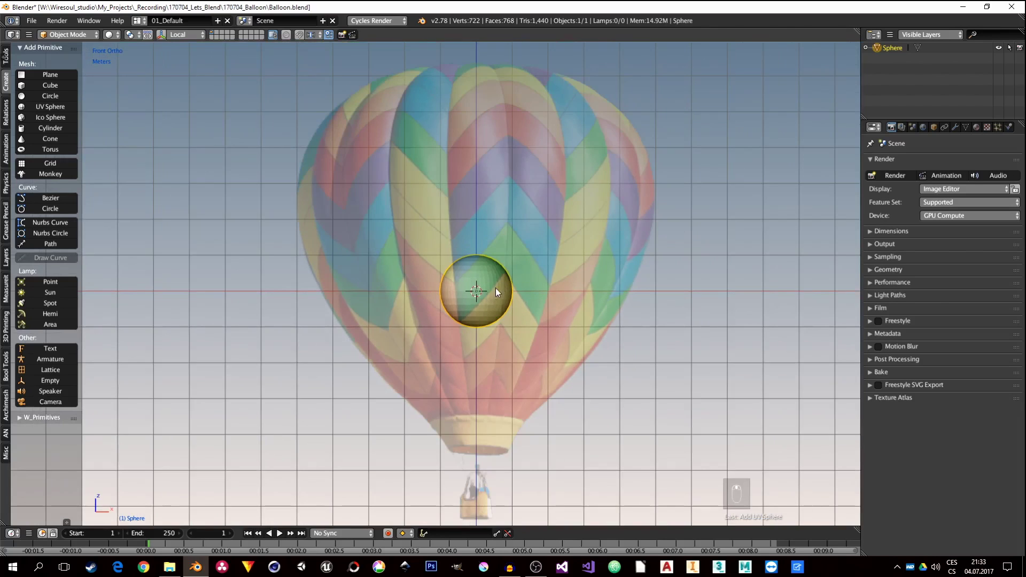
scroll(485, 297, up, 1)
key(Tab)
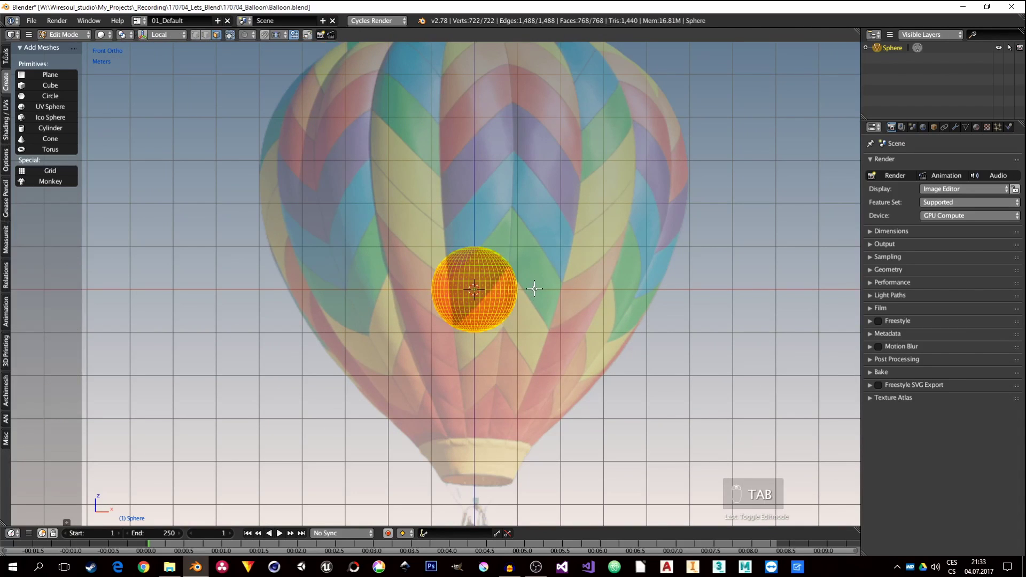
key(s)
click(683, 277)
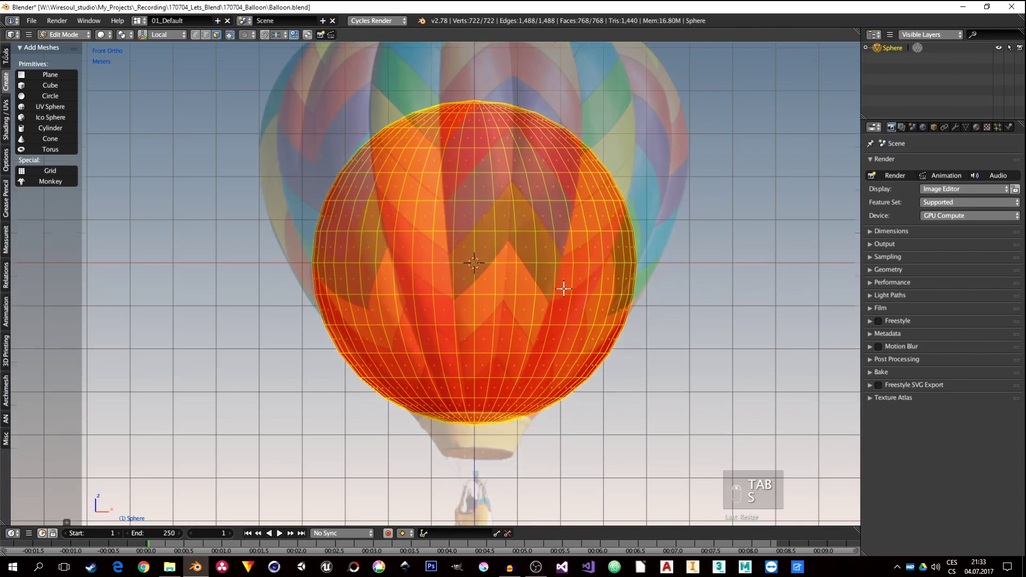
Step: Move the mesh up along Z to the top of the reference balloon and enlarge it by about 1.07
scroll(563, 289, down, 2)
shift+middle_drag(564, 289, 550, 309)
key(g)
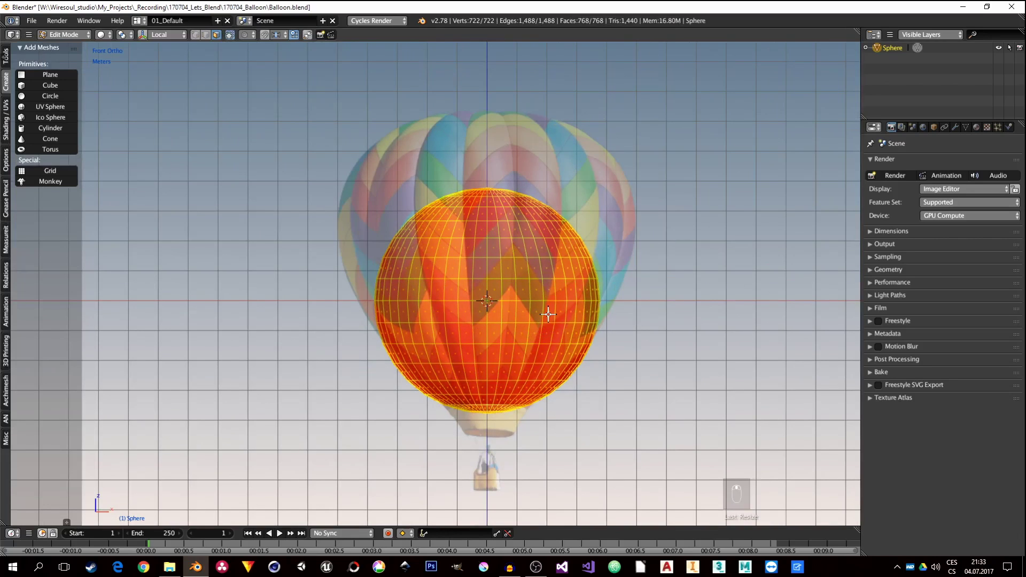
key(z)
click(554, 249)
key(s)
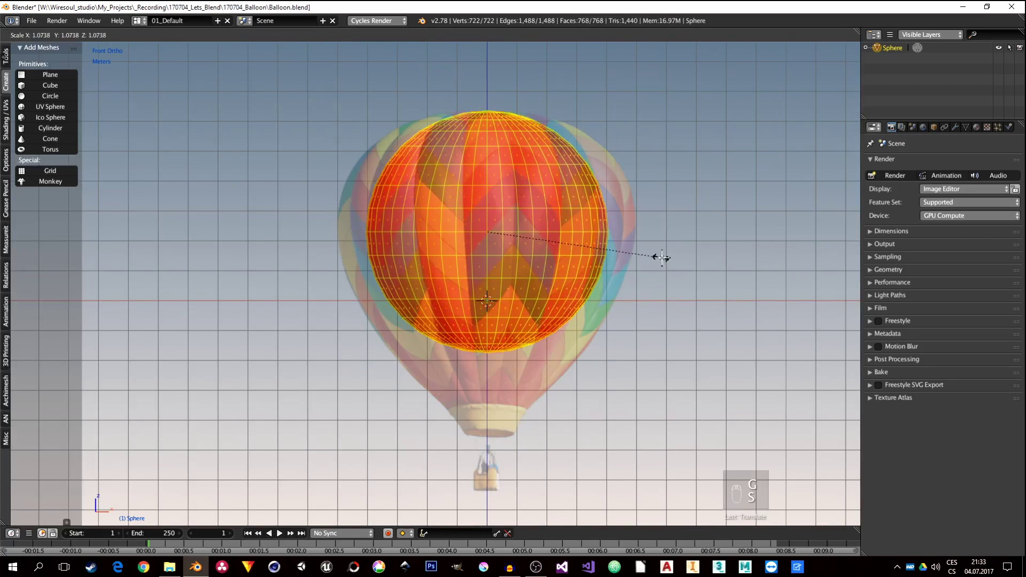
click(661, 258)
Step: Switch to vertex selection and scale the edge ring nearest the top pole outward to follow the balloon's crown
scroll(502, 122, up, 3)
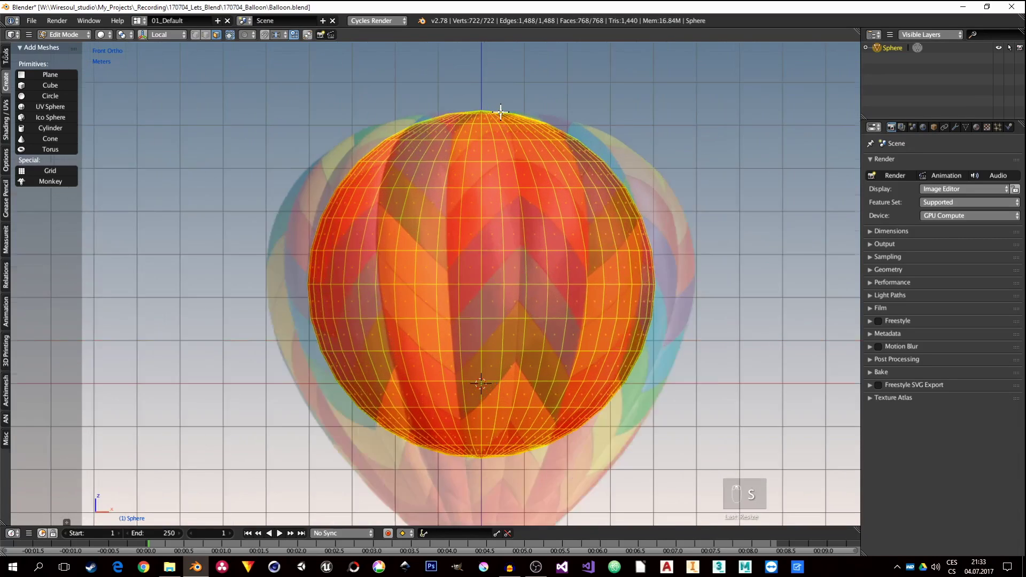
key(ctrl+Tab)
click(470, 109)
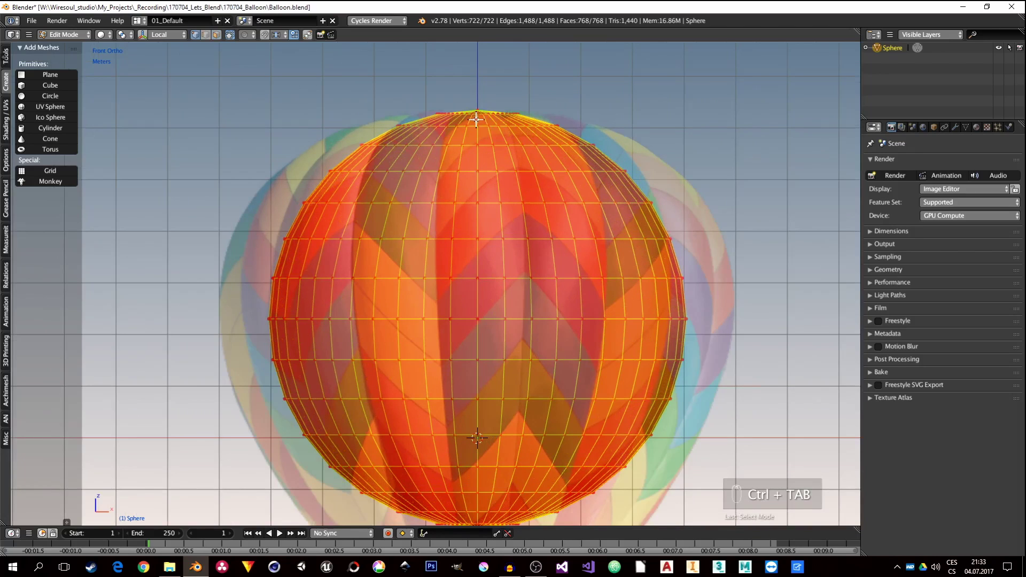
alt+right_click(483, 114)
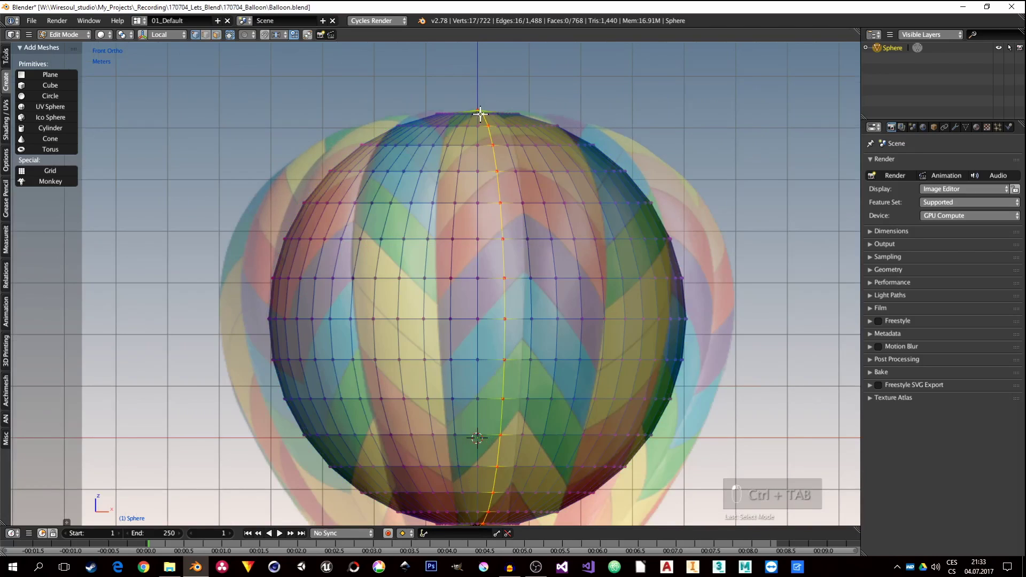
alt+right_click(482, 115)
key(s)
click(577, 118)
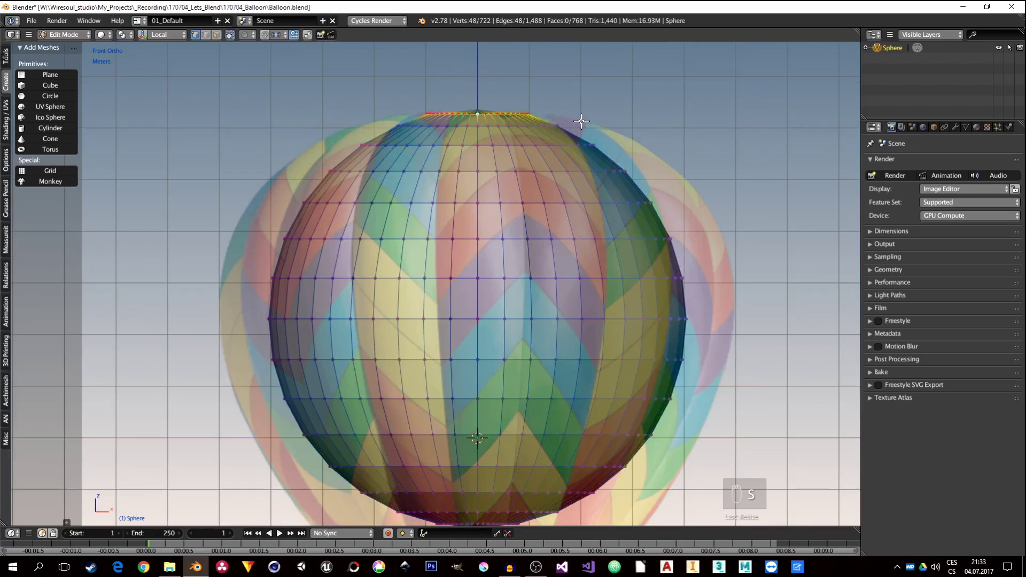
Step: Scale the second and third edge rings from the top outward to the reference balloon's outline
alt+right_click(518, 126)
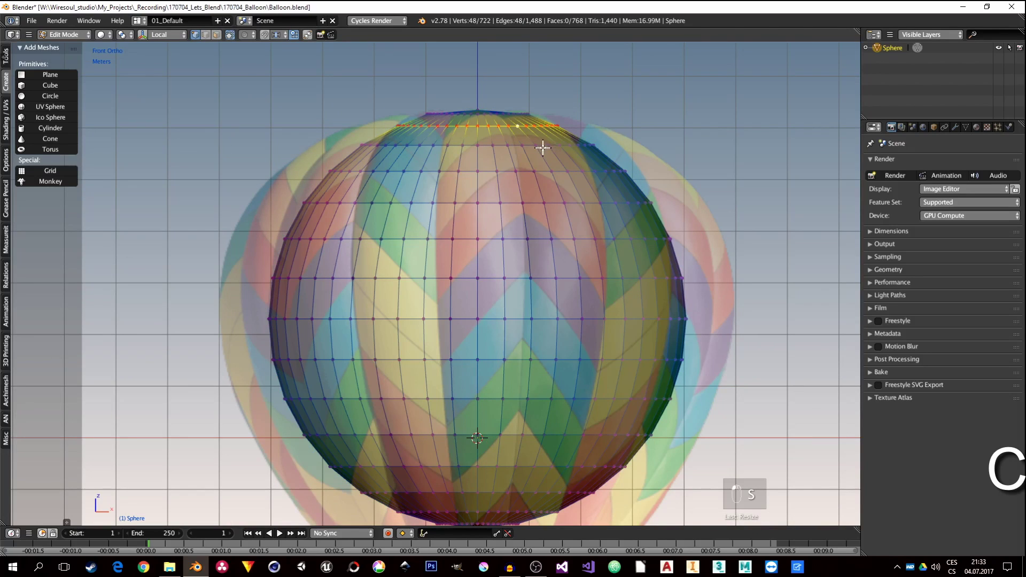
key(s)
click(702, 147)
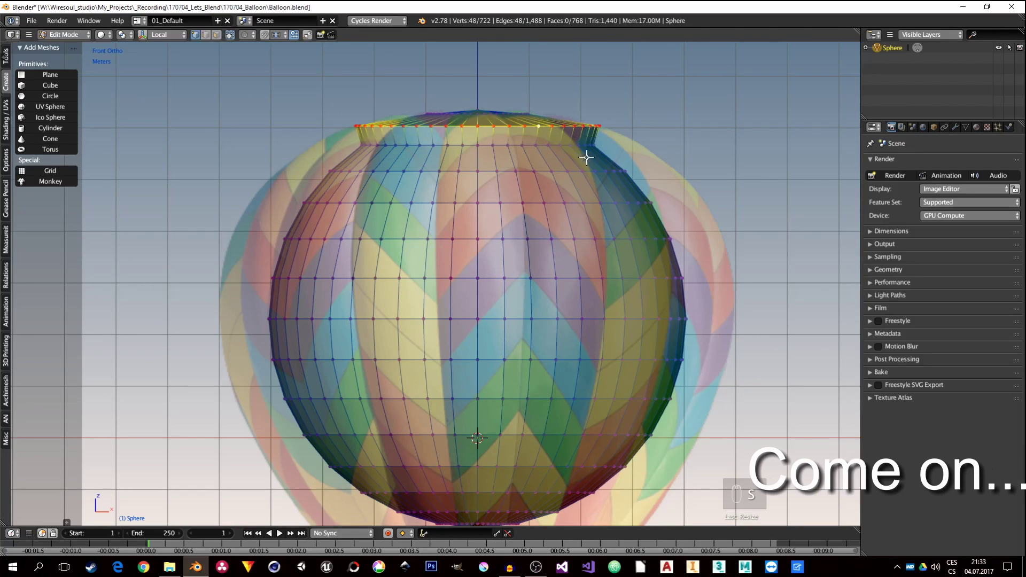
alt+right_click(560, 144)
key(s)
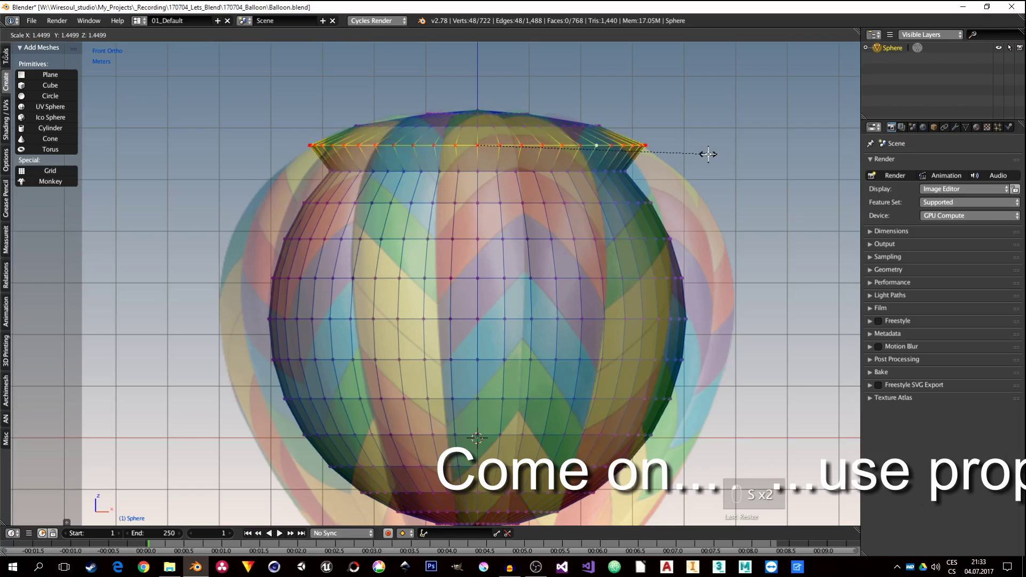
click(675, 161)
Step: Widen the fourth edge ring from the top by about 1.34 and fit the fifth ring to the balloon's outline
alt+right_click(631, 174)
key(s)
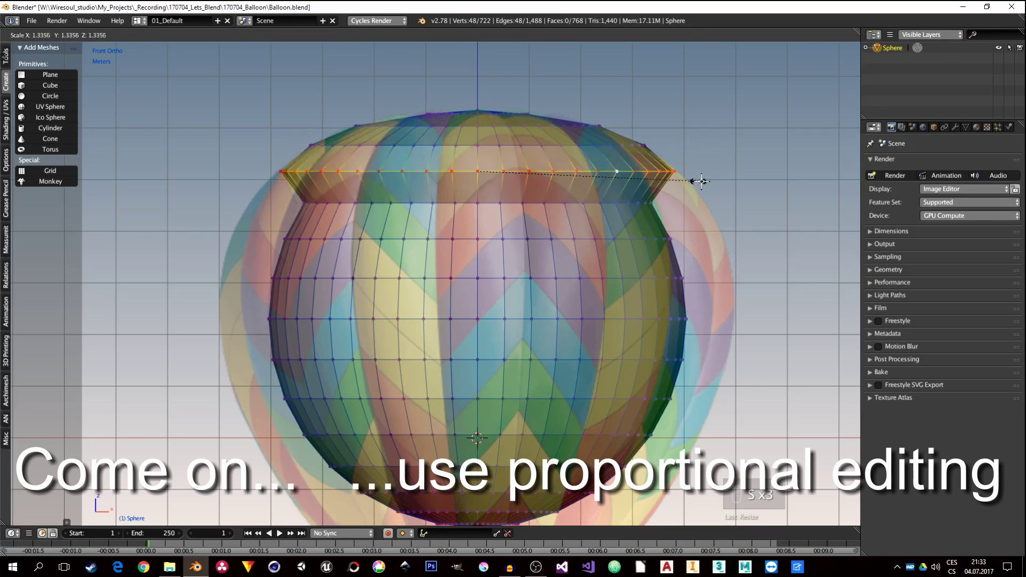
click(701, 182)
scroll(664, 220, down, 3)
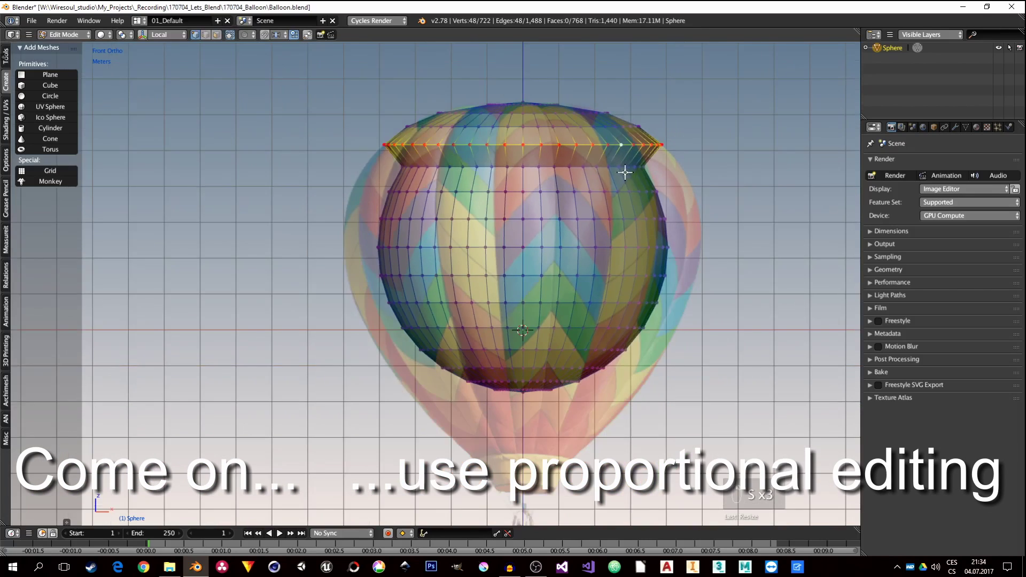
alt+right_click(608, 168)
key(s)
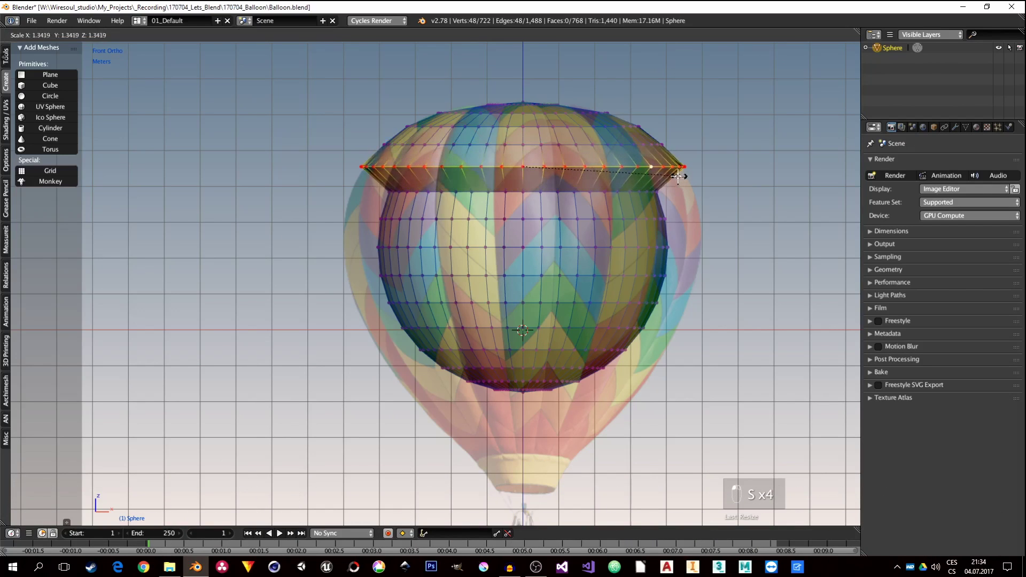
click(676, 177)
Step: Scale the sixth and seventh edge rings from the top outward to the balloon's outline
alt+right_click(645, 193)
key(s)
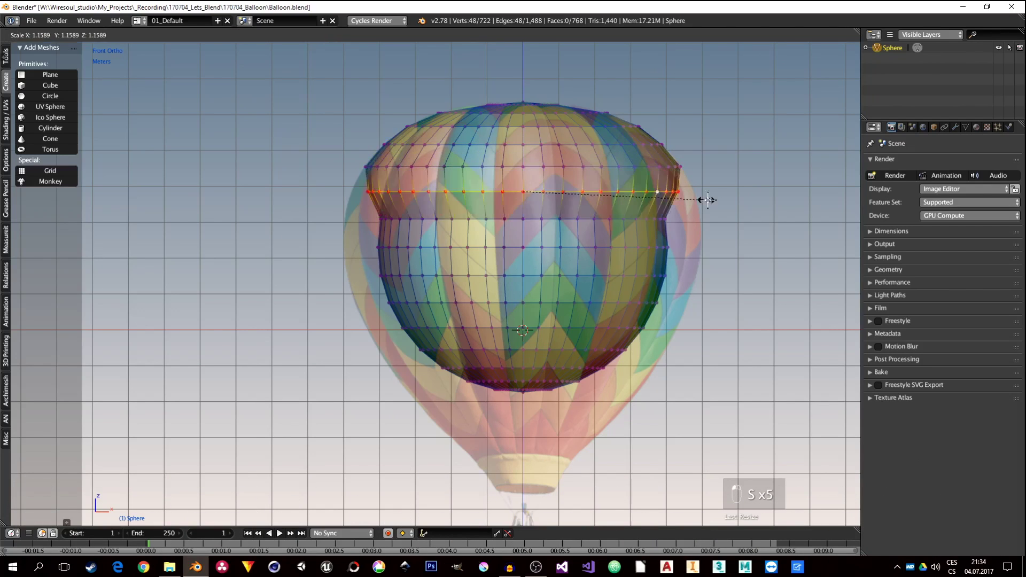
click(722, 201)
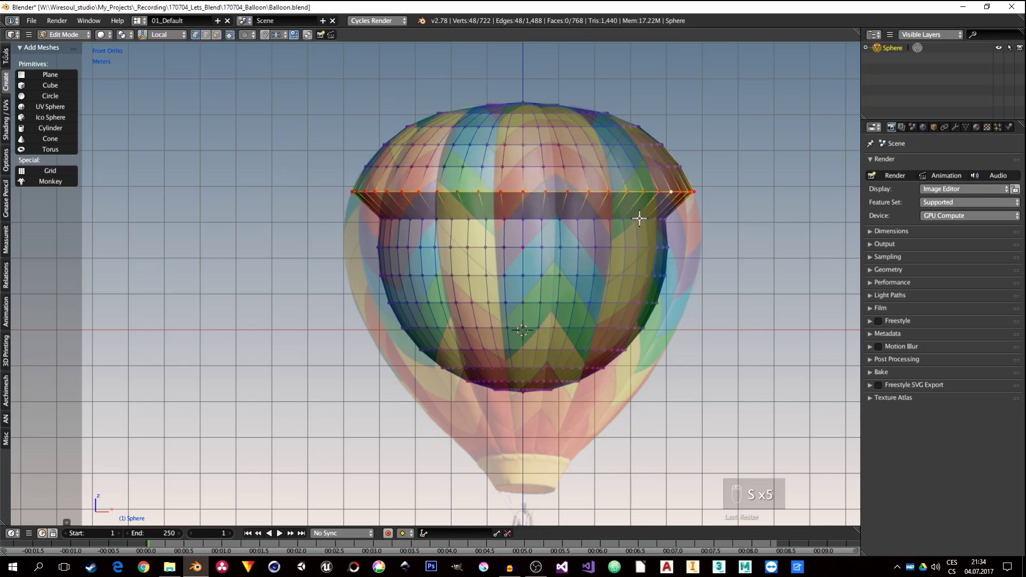
alt+right_click(640, 219)
key(s)
click(710, 227)
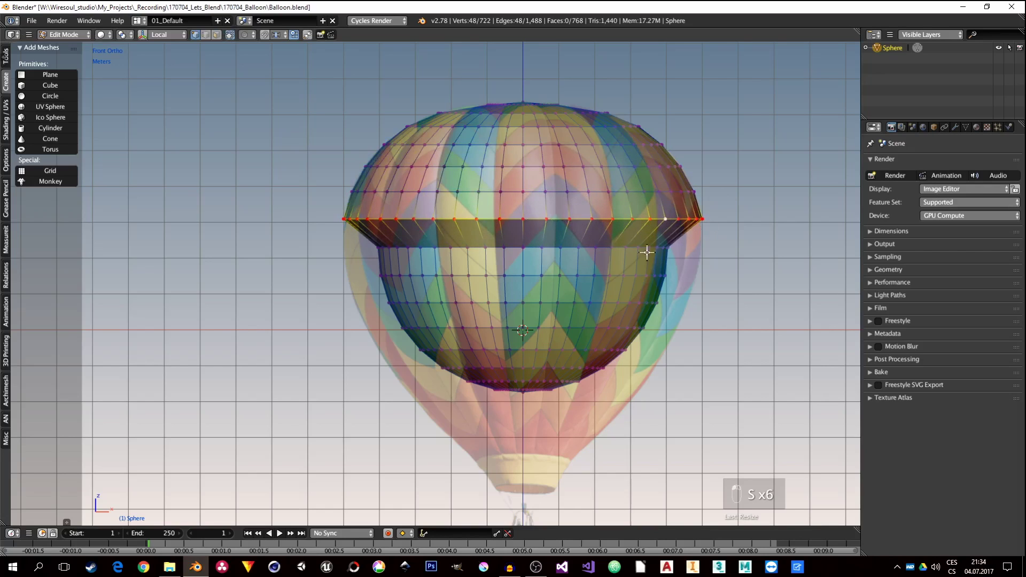
Step: Scale the middle edge ring out to the balloon's widest part and the ring just below it by about 1.21
alt+right_click(650, 256)
alt+right_click(649, 250)
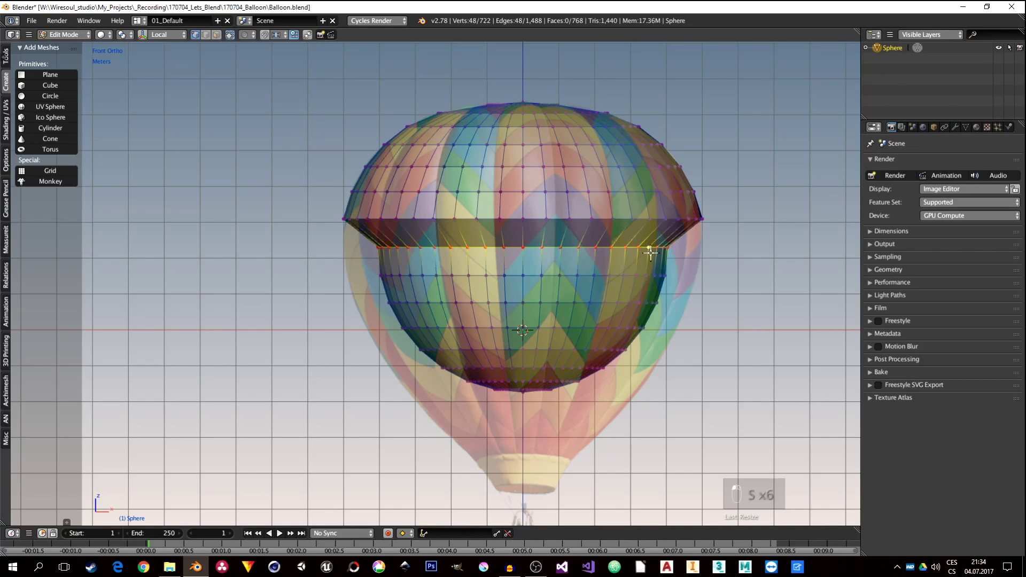
key(s)
click(703, 260)
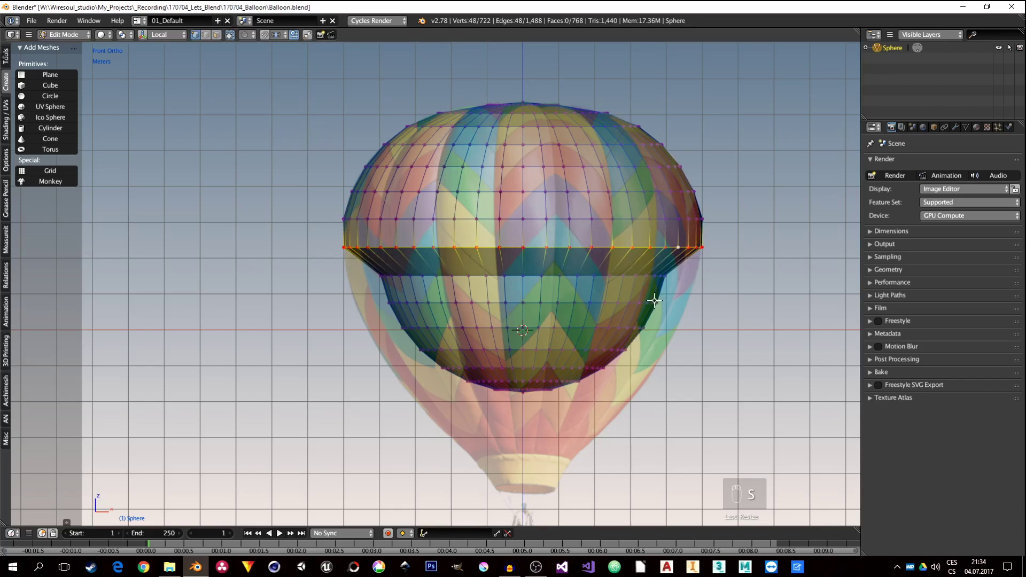
alt+right_click(639, 279)
alt+right_click(648, 274)
key(s)
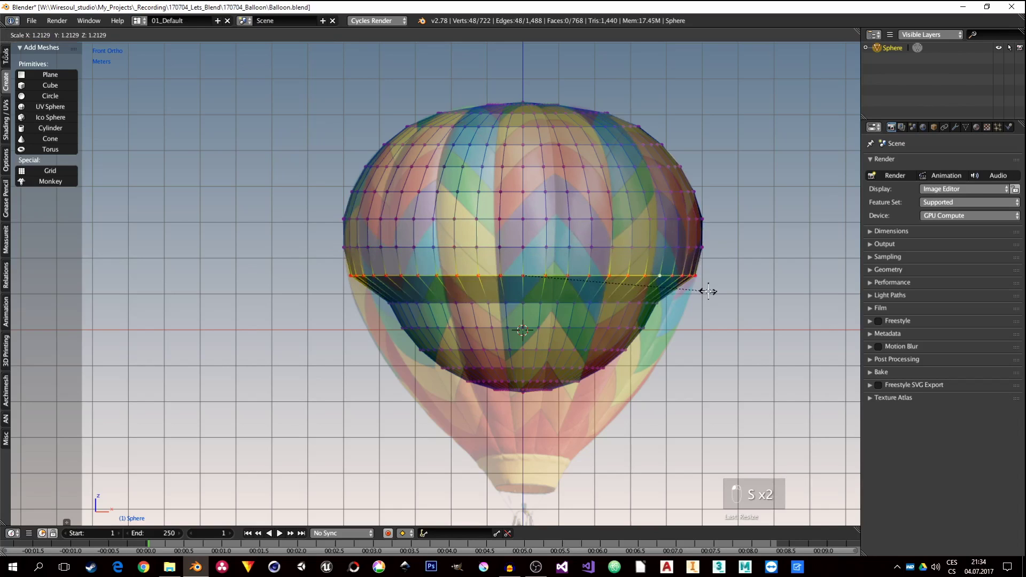
click(708, 291)
Step: Scale the second and third edge rings below the middle outward to the balloon's tapering outline
alt+right_click(634, 303)
key(s)
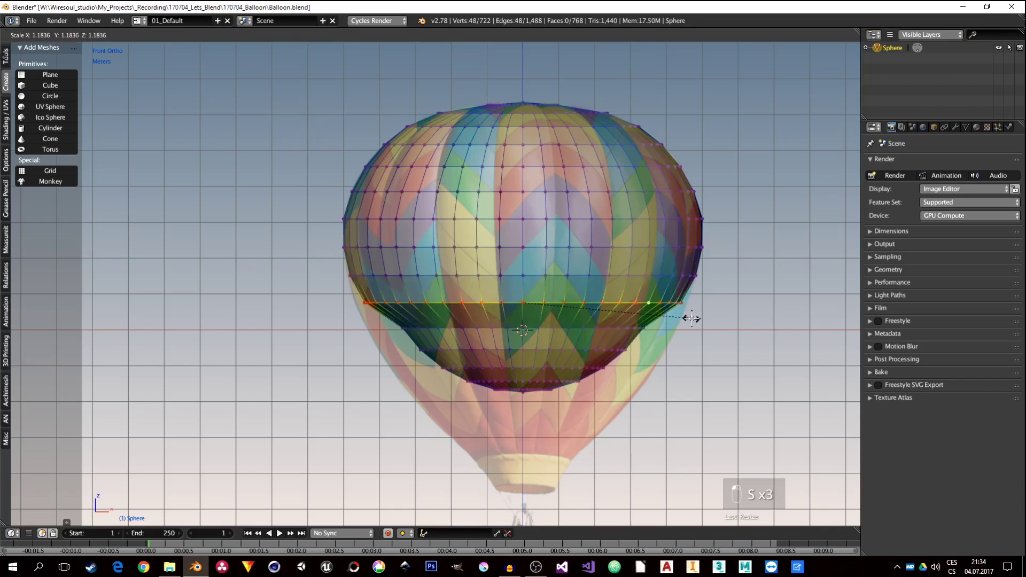
click(698, 319)
alt+right_click(623, 329)
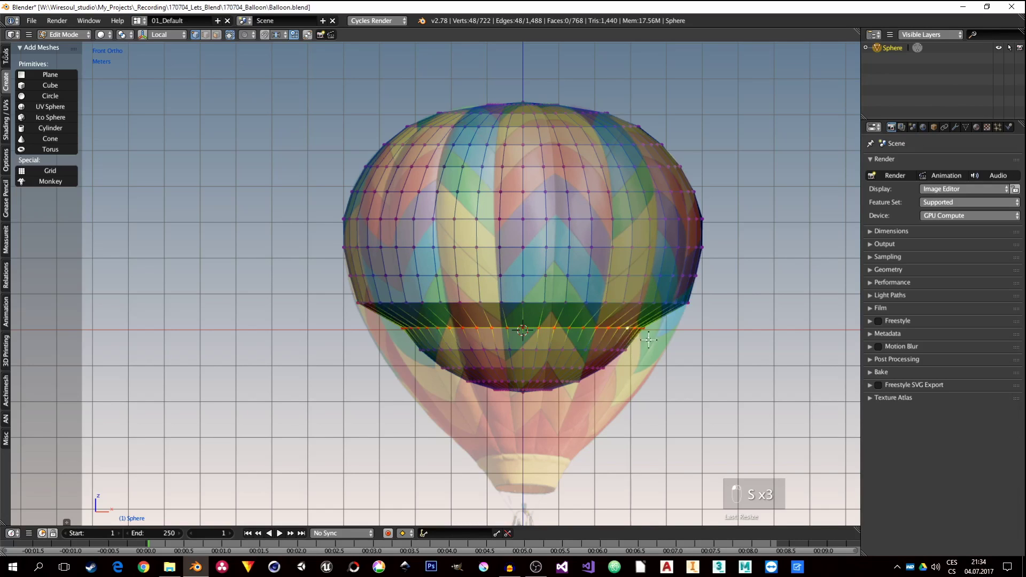
key(s)
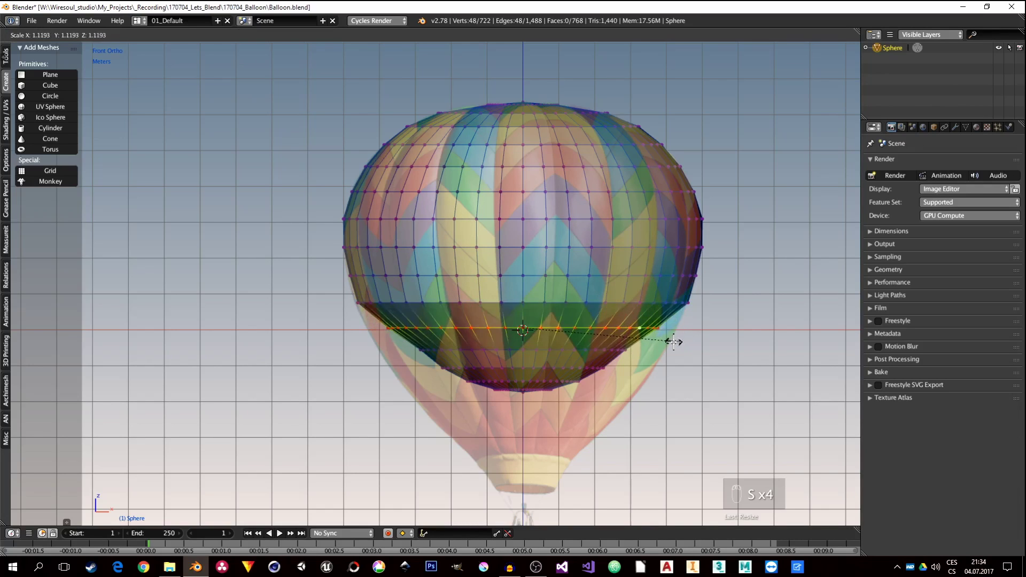
click(669, 342)
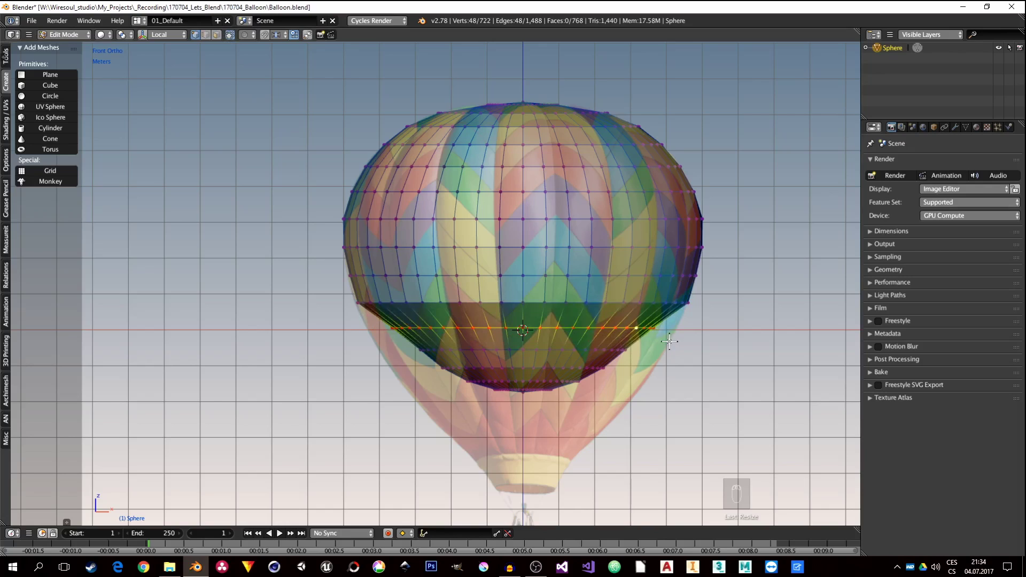
key(s)
click(712, 345)
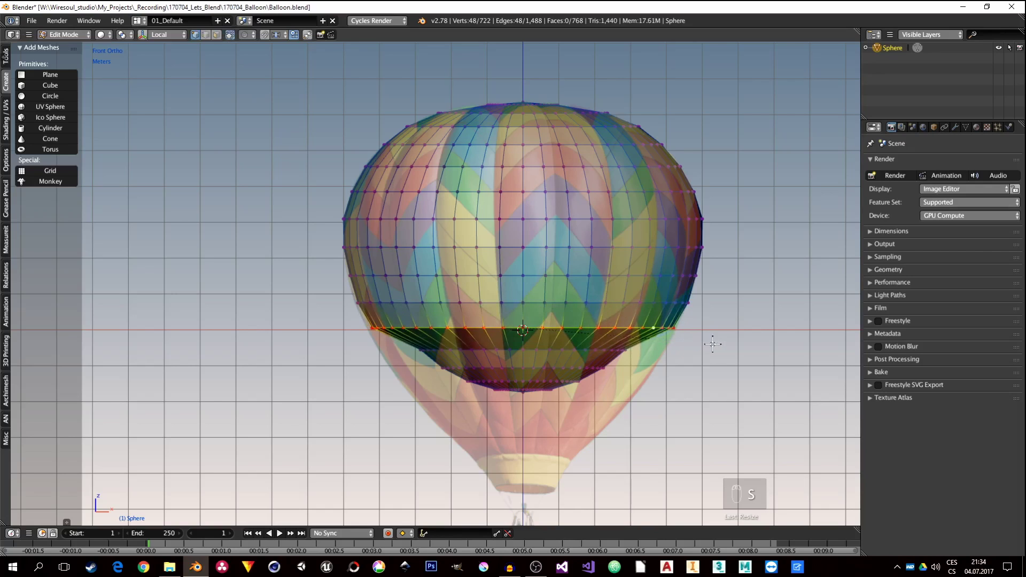
Step: Scale the fourth edge ring below the middle outward to the balloon's outline
alt+right_click(600, 350)
key(s)
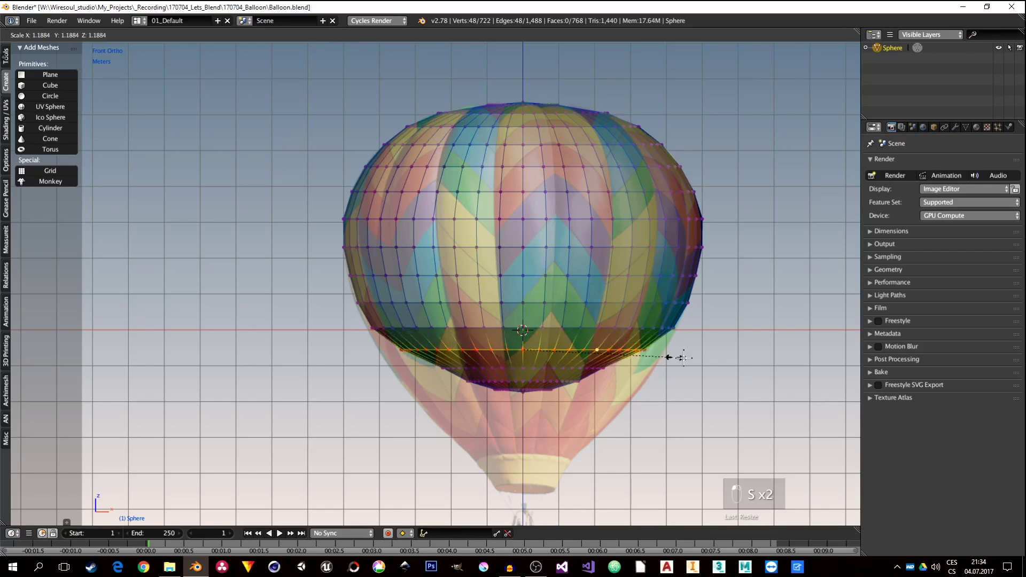
click(703, 360)
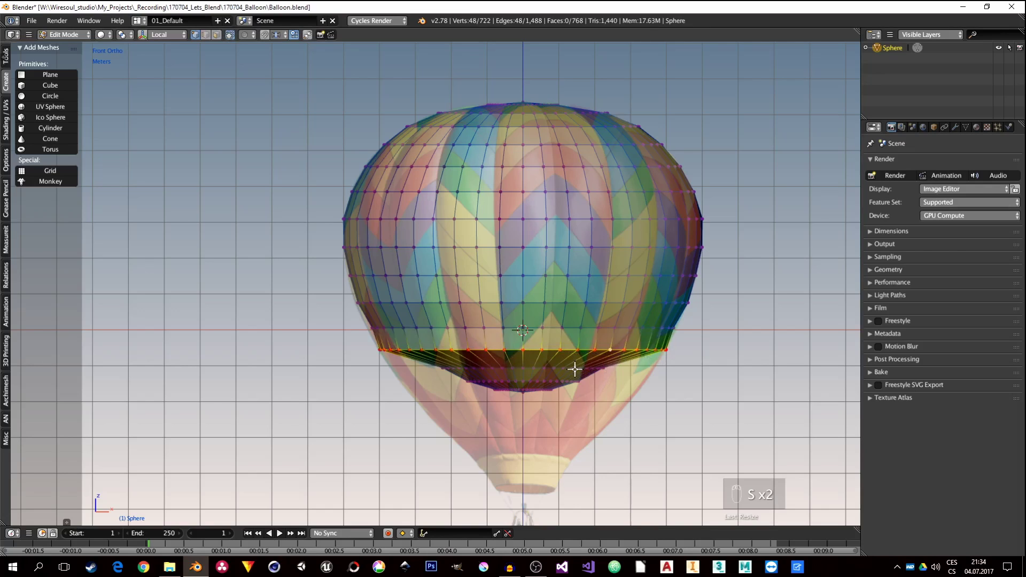
Step: Delete the vertices of the two lowest rings and the bottom pole to leave the balloon's underside open
alt+right_click(577, 366)
alt+right_click(549, 386)
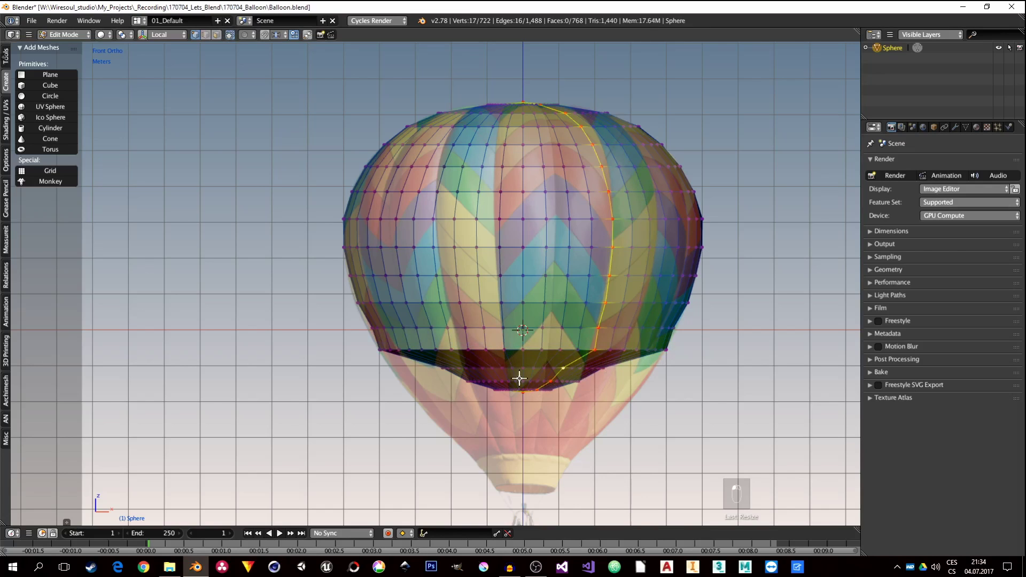
key(z)
key(a)
key(b)
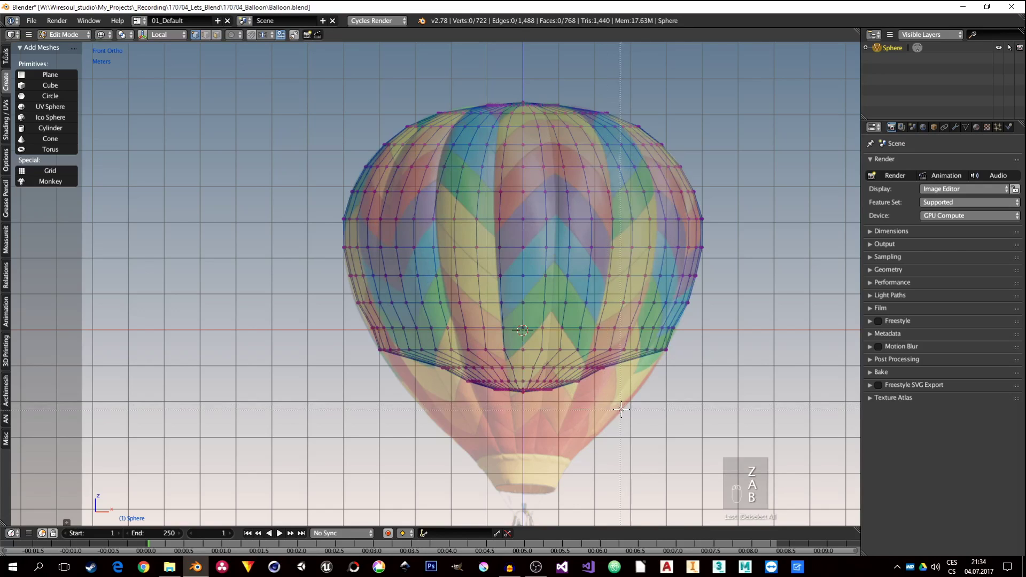
drag(621, 409, 411, 378)
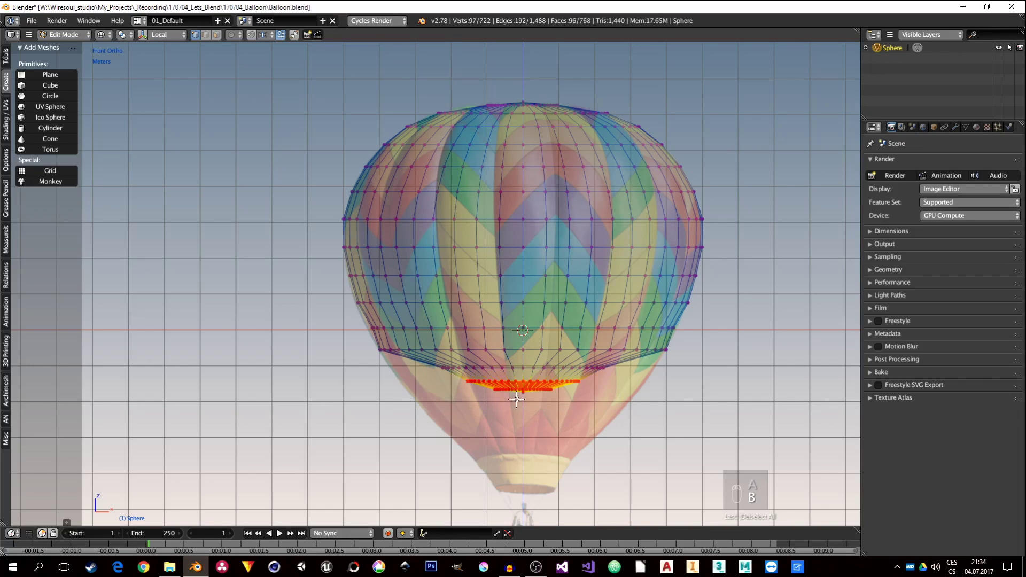
key(x)
click(498, 383)
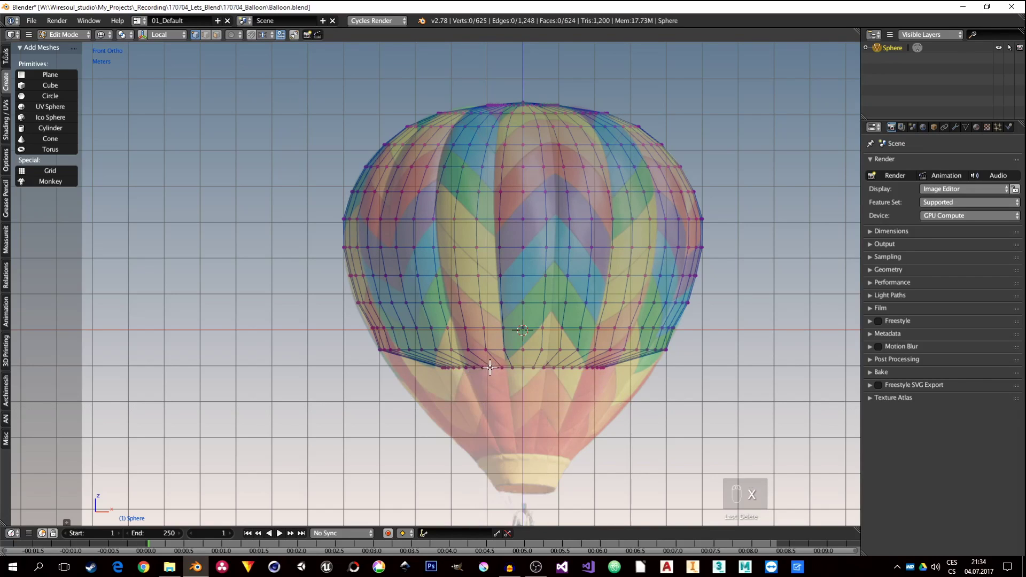
Step: Move the open bottom edge ring down about 2.5 m along global Z to the skirt's upper rim and scale it in to the skirt's width
alt+right_click(483, 368)
key(g)
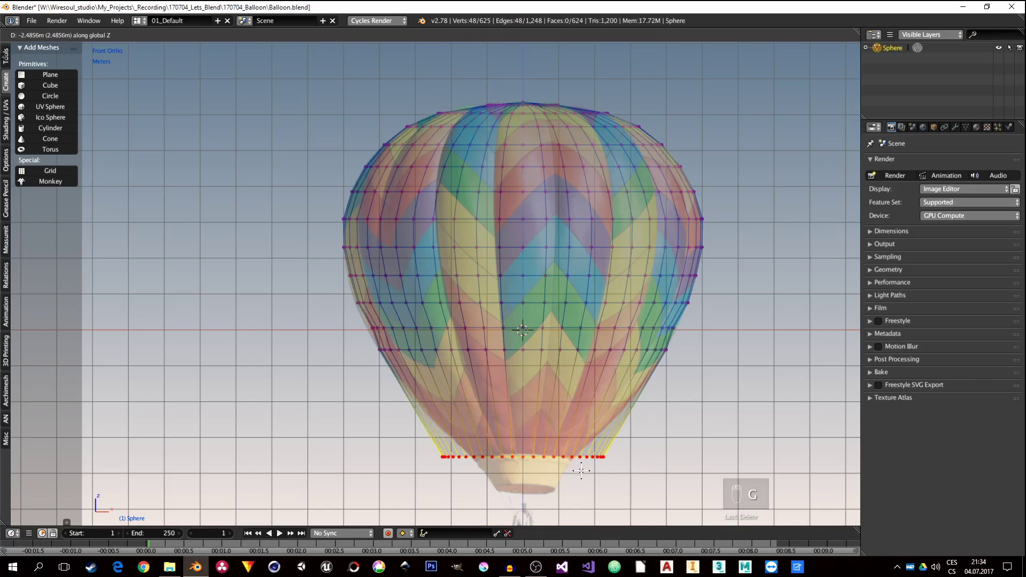
click(635, 464)
key(s)
click(601, 457)
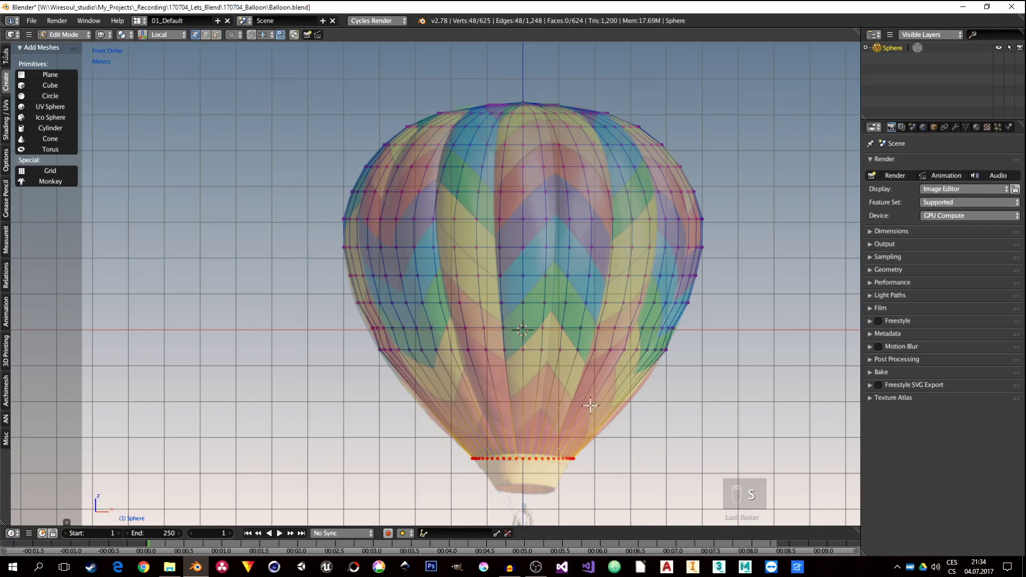
Step: Edge-slide the ring above the bottom opening down close to the skirt and scale it out to the balloon's outline
alt+right_click(615, 350)
key(g)
key(g)
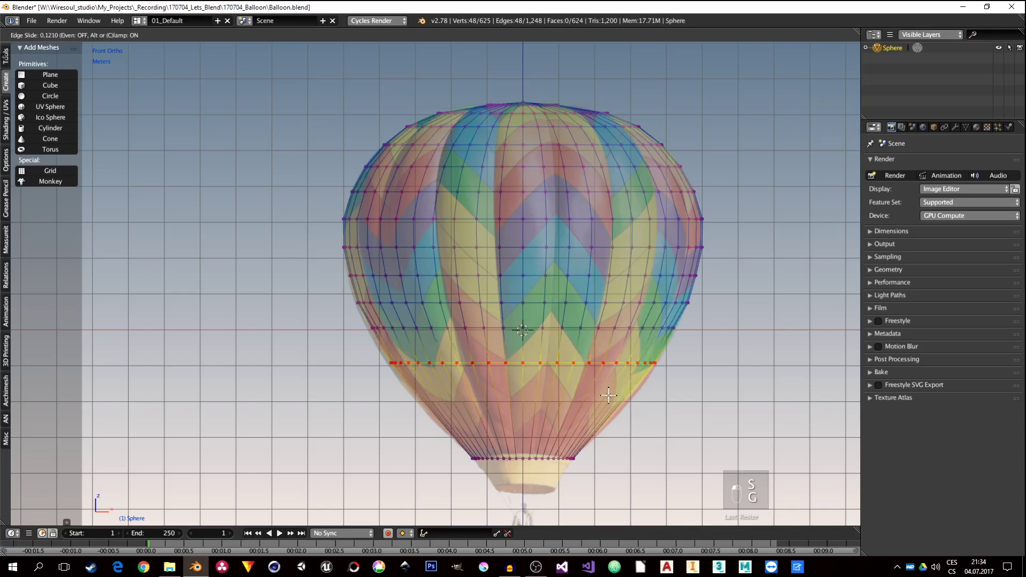
click(606, 422)
key(s)
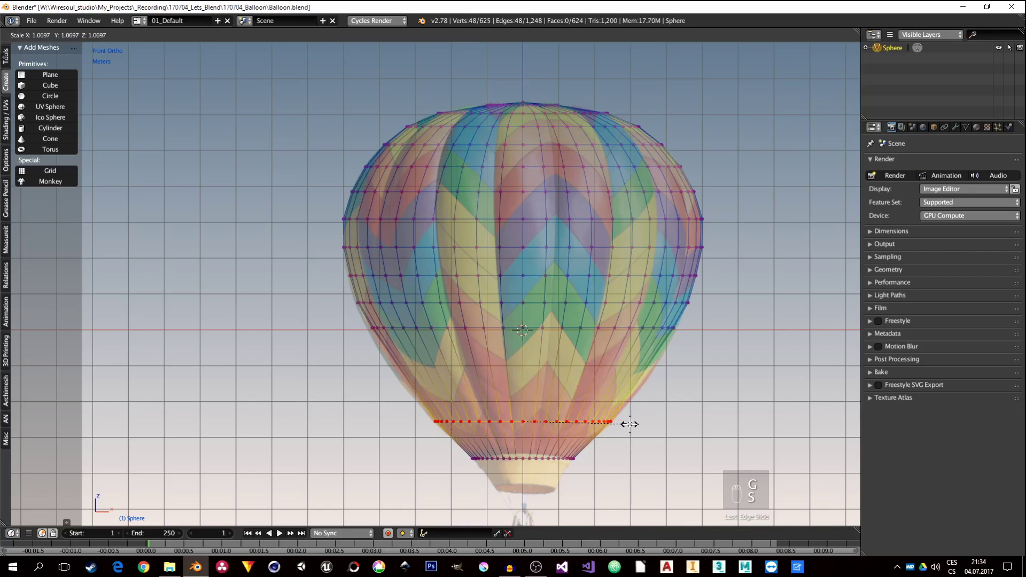
click(633, 425)
Step: Edge-slide the third ring from the bottom slightly downward and scale it out to the balloon's outline
alt+right_click(631, 336)
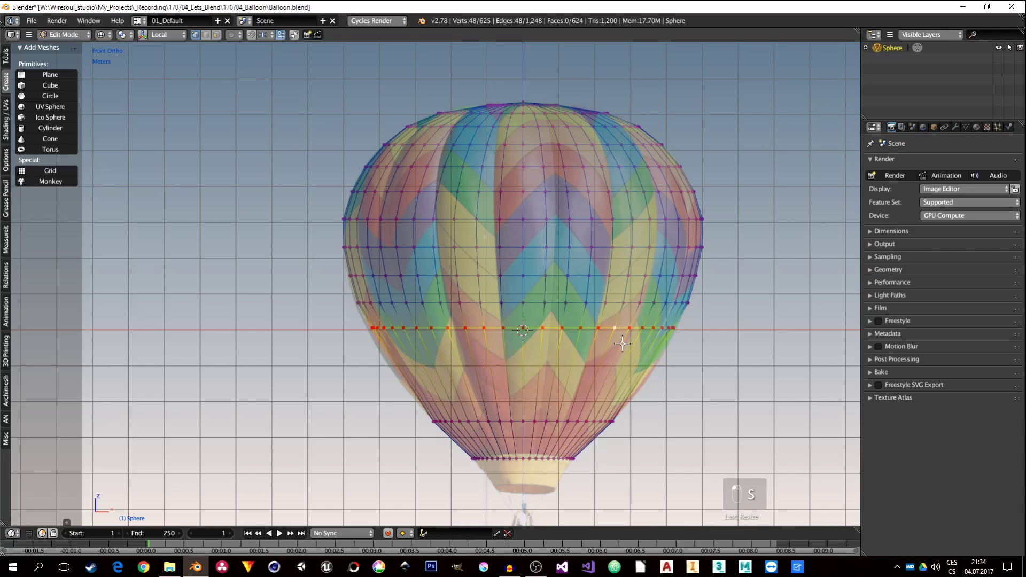
key(g)
key(g)
click(626, 358)
key(s)
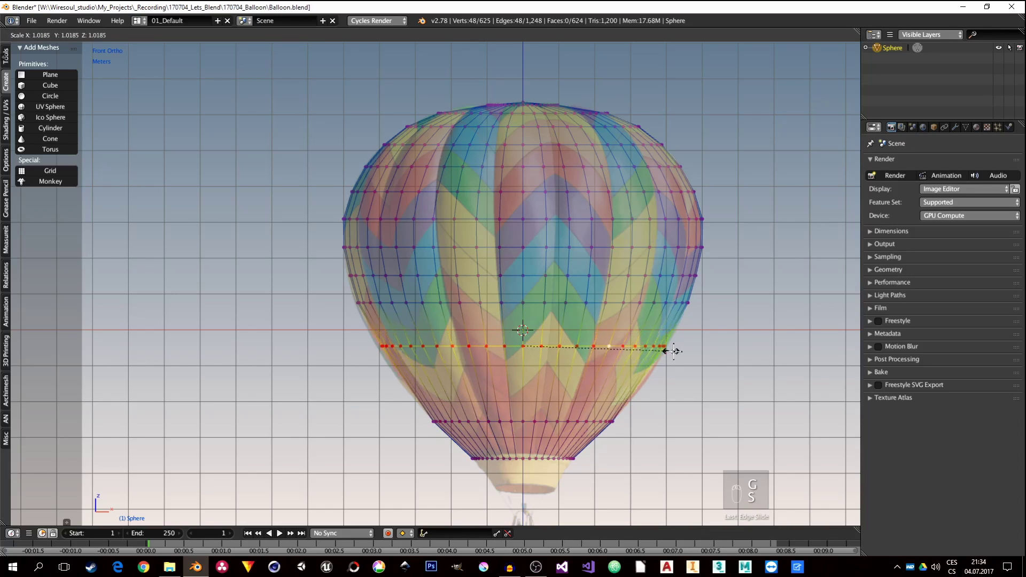
click(668, 348)
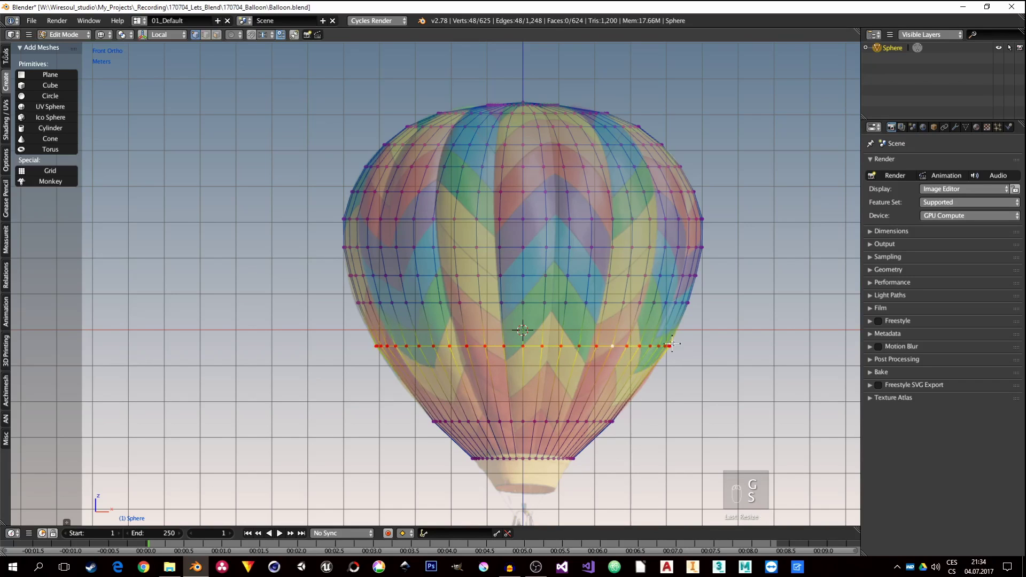
Step: Bevel the ring above the bottom opening with one segment and an offset of about 0.53
alt+right_click(602, 422)
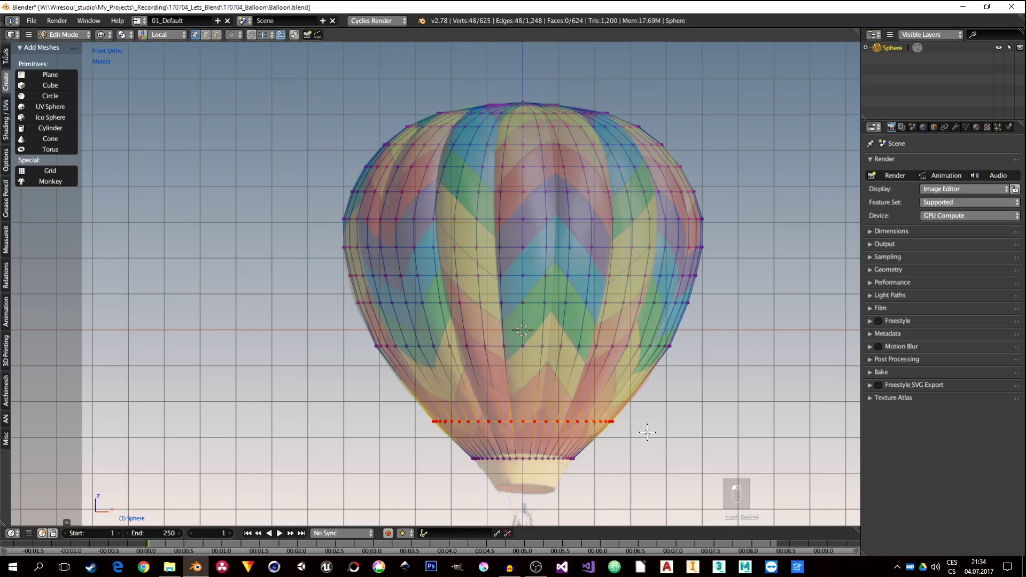
key(ctrl+b)
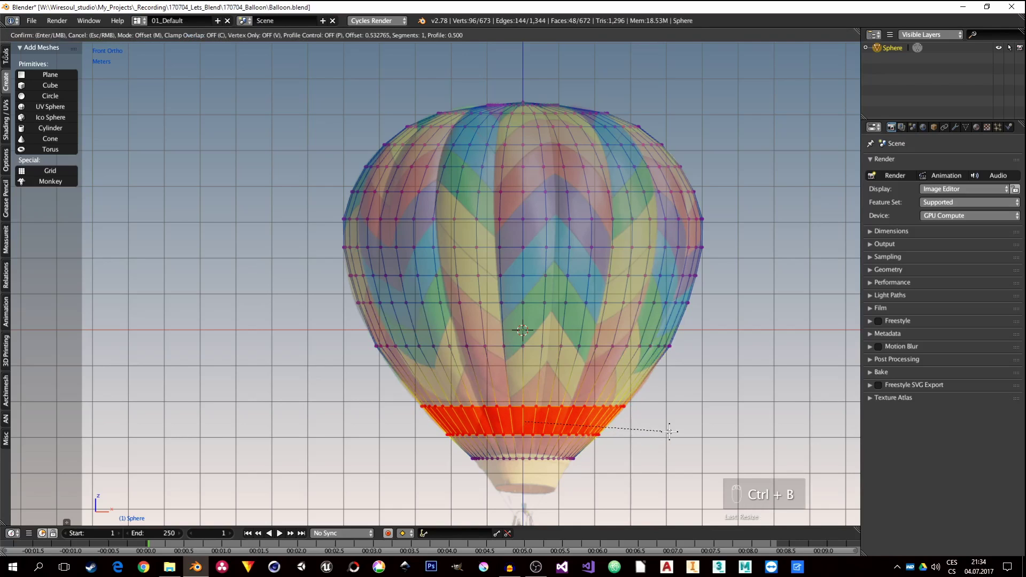
click(664, 431)
Step: Edge-slide both beveled rings upward along the lower balloon and scale the upper one out slightly to the reference outline
alt+right_click(593, 407)
key(g)
key(g)
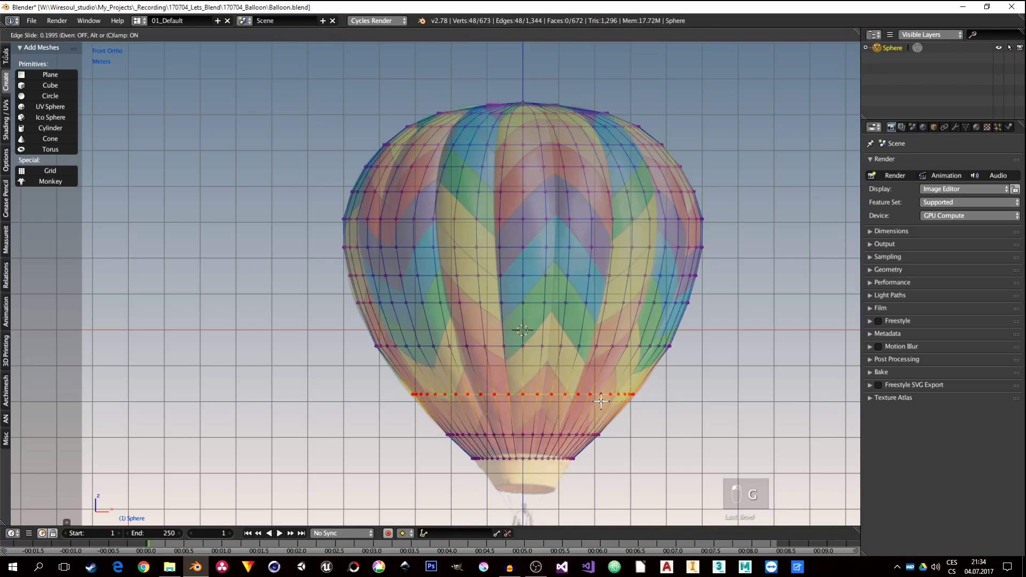
click(576, 434)
key(g)
key(g)
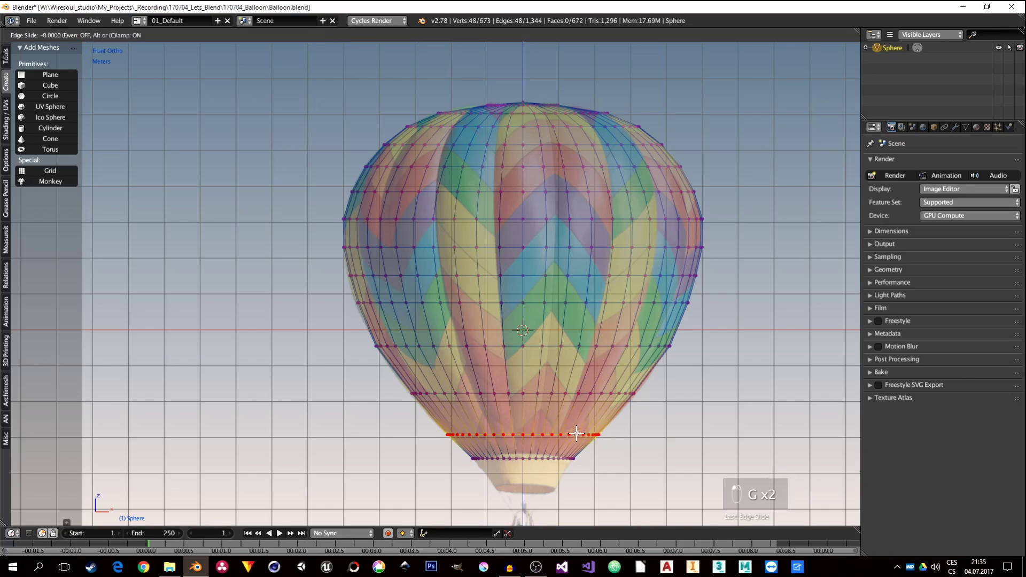
click(597, 394)
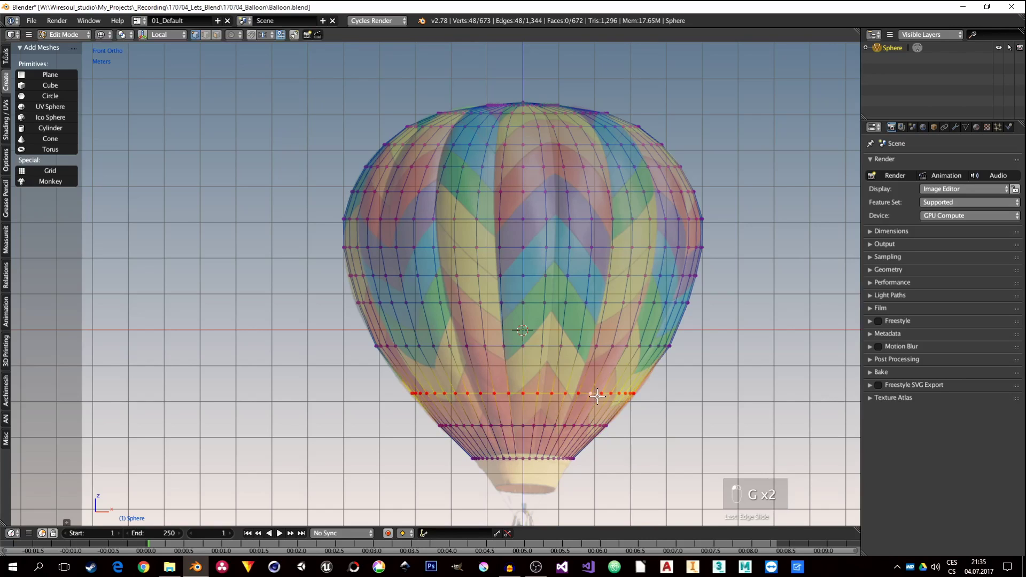
key(s)
click(661, 404)
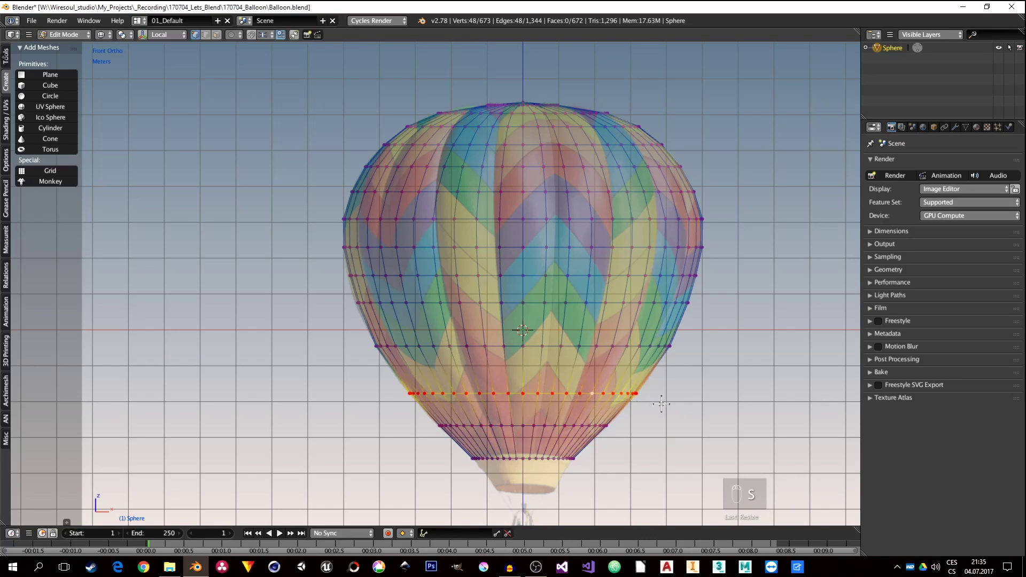
Step: Return to solid shading, switch to edge select mode, and select the ring of vertical edges around the balloon's middle
mouse_move(596, 313)
middle_down()
mouse_move(603, 325)
mouse_move(568, 291)
mouse_move(538, 318)
mouse_move(586, 346)
middle_up()
key(z)
key(KP_1)
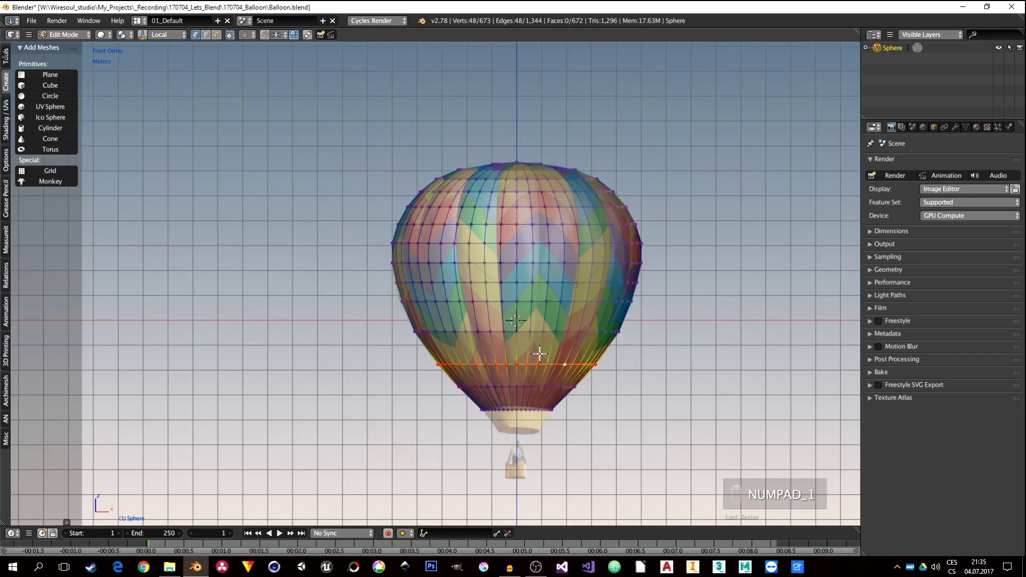
middle_drag(504, 261, 465, 251)
key(ctrl+Tab)
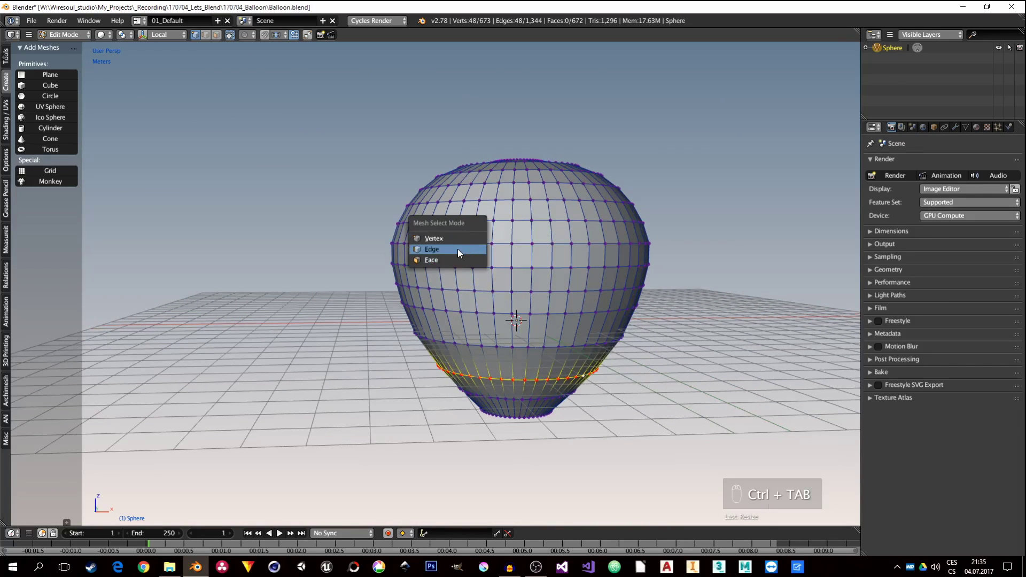
click(458, 249)
mouse_move(561, 310)
middle_down()
mouse_move(540, 314)
mouse_move(537, 297)
mouse_move(547, 312)
middle_up()
ctrl+alt+right_click(528, 280)
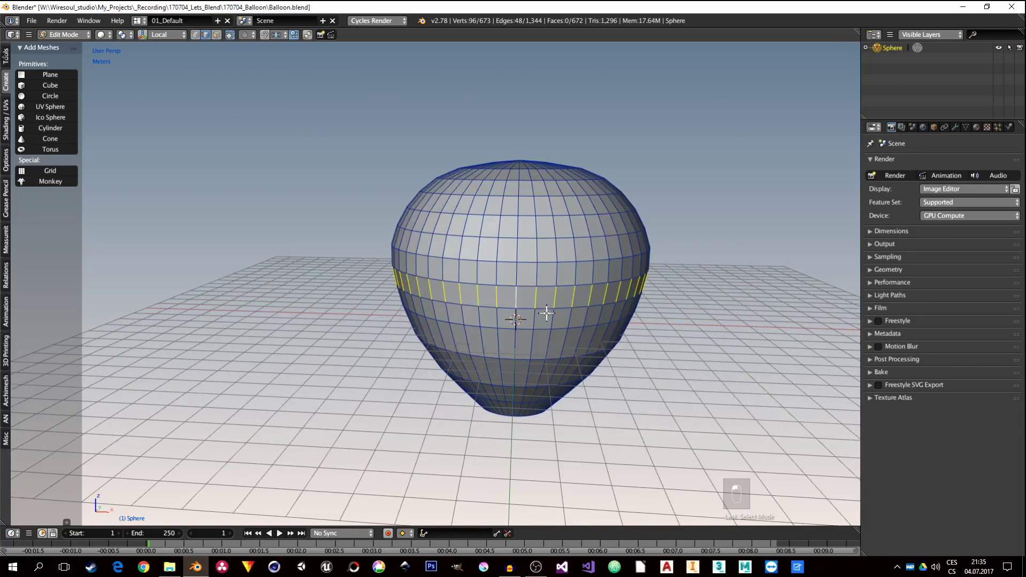
Step: Apply Checker Deselect to the selected edge ring with Nth Selection set to 3
key(space)
text(dese)
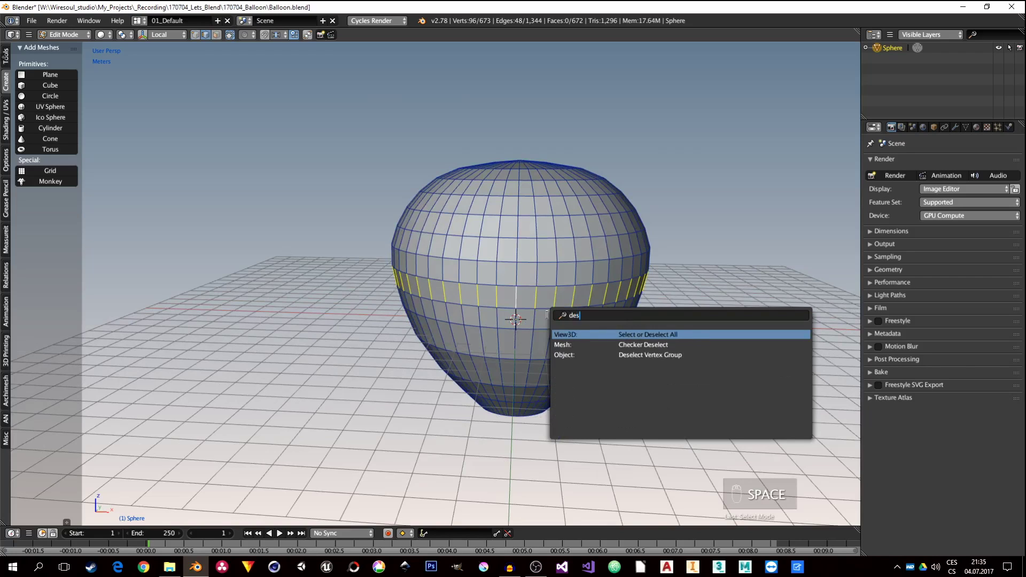
click(667, 345)
key(F6)
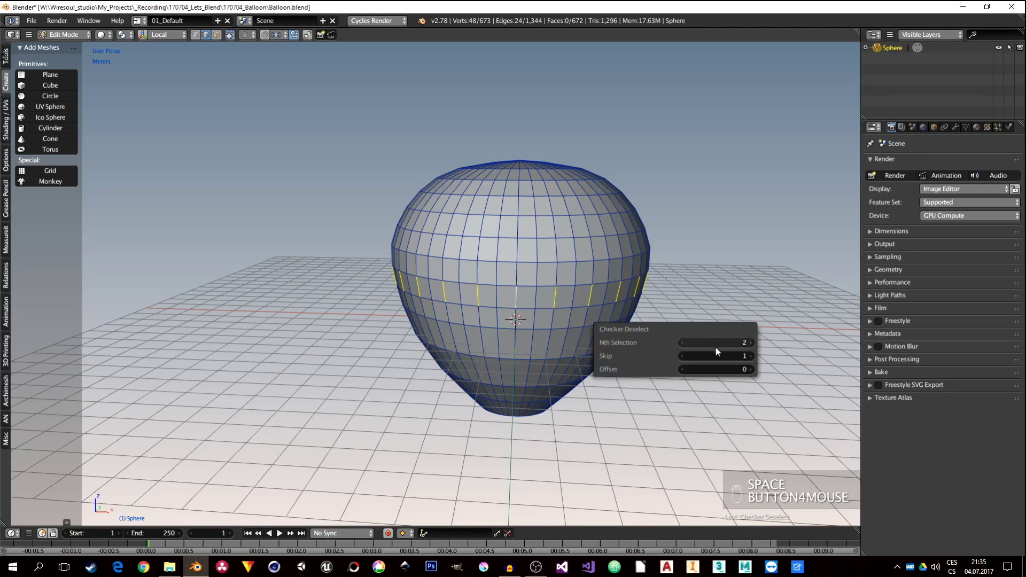
click(715, 342)
Step: Extend every selected vertical edge to its full edge loop from the opening to the top pole
middle_drag(552, 323, 580, 321)
right_click(579, 282)
mouse_move(563, 294)
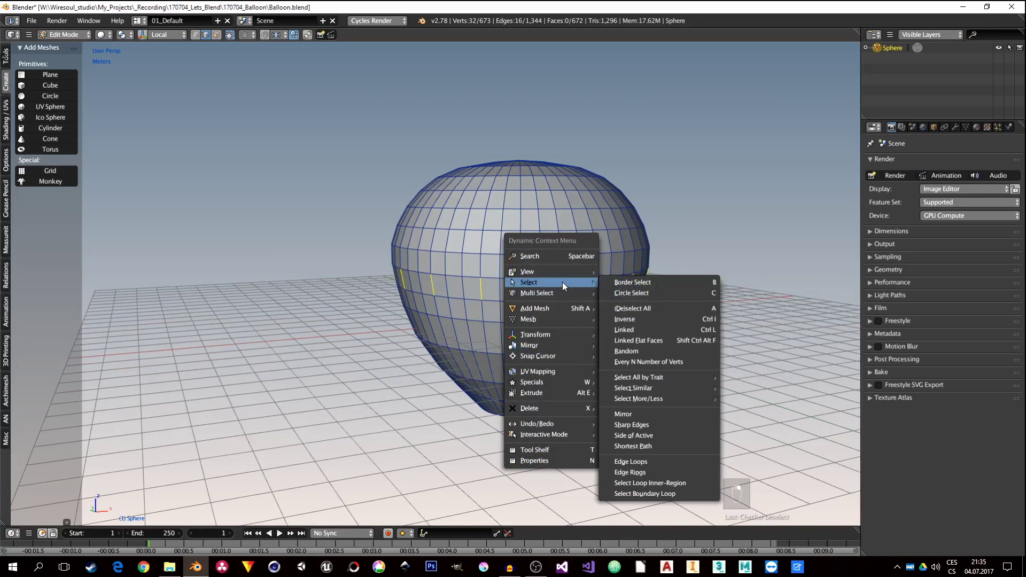
click(657, 462)
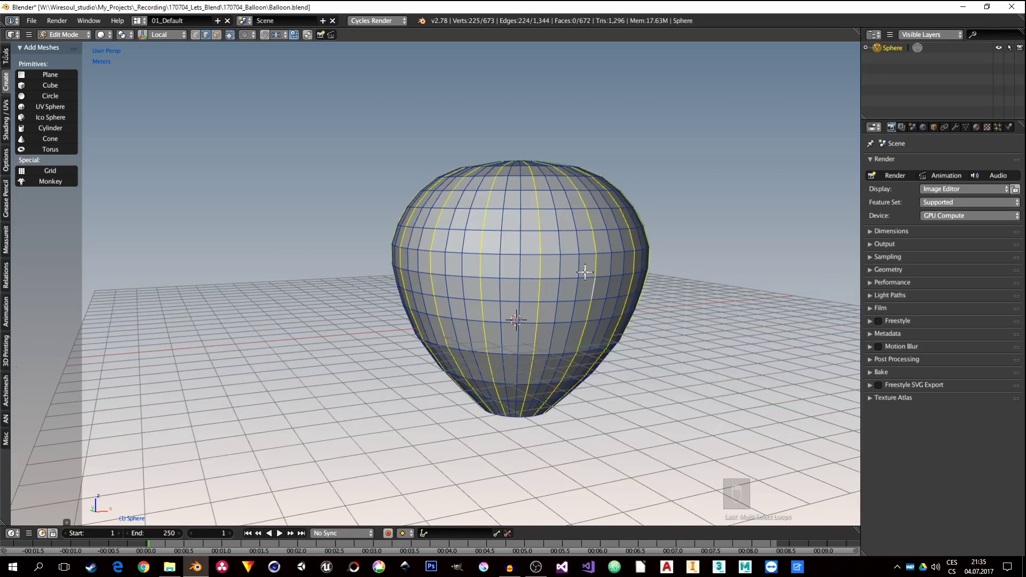
Step: Add a loop cut between the two edge rings nearest the top pole and nudge it slightly upward
middle_drag(585, 272, 454, 230)
scroll(452, 246, up, 2)
key(ctrl+r)
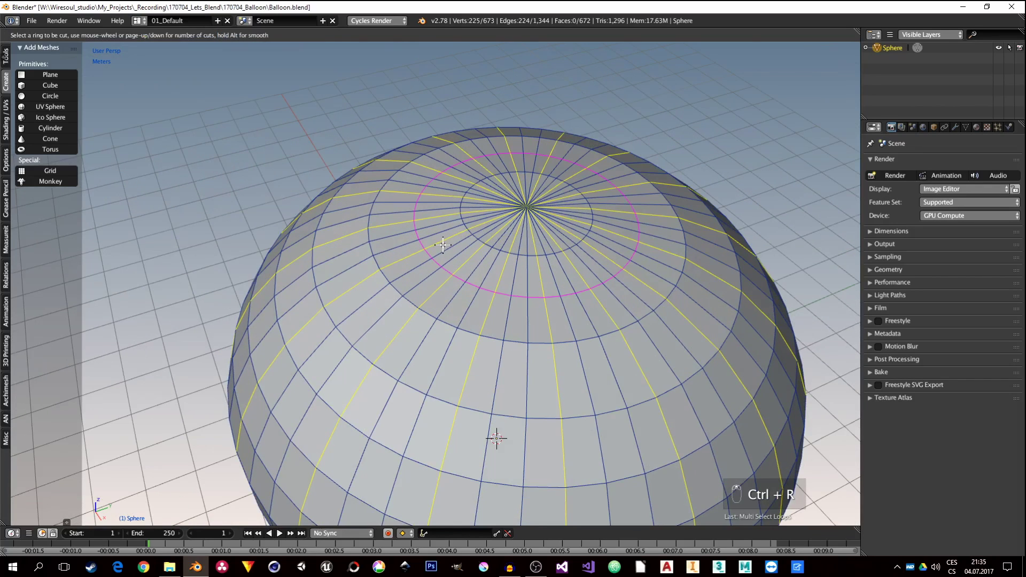
click(443, 245)
middle_drag(492, 287, 475, 254)
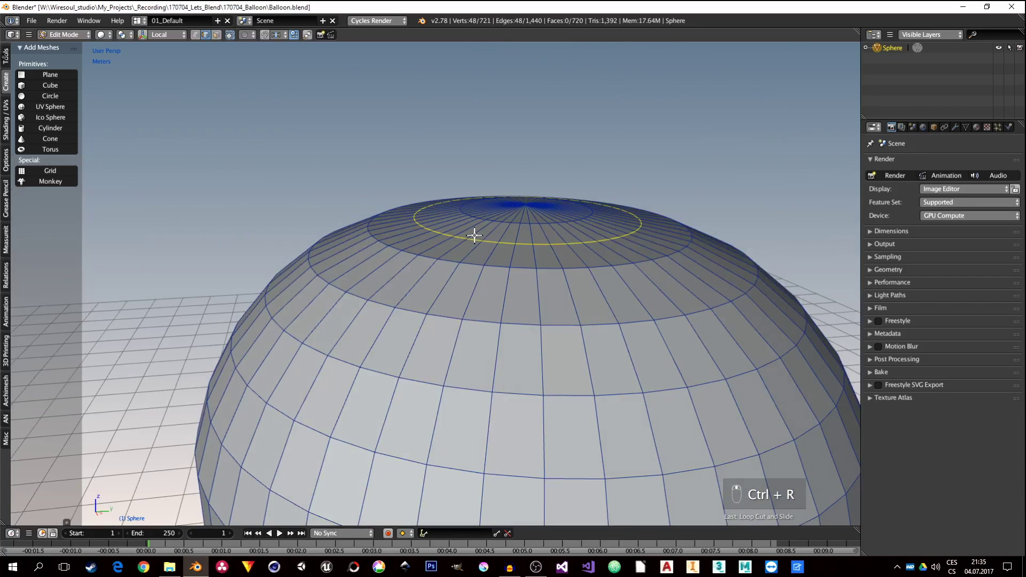
key(g)
click(474, 226)
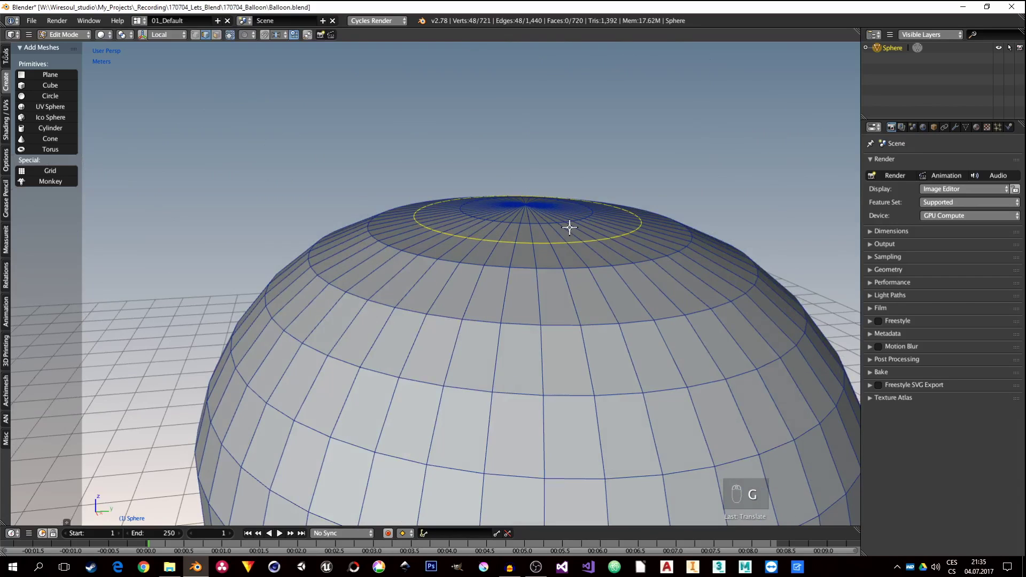
Step: Bevel the new edge loop around the crown with two segments and an offset of about 0.18
key(ctrl+b)
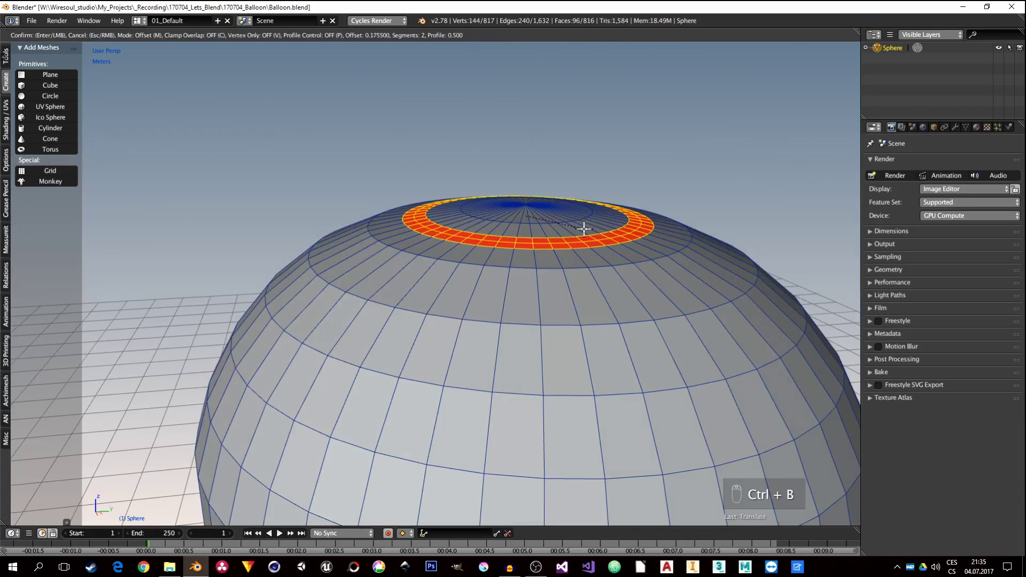
click(585, 229)
scroll(575, 261, down, 5)
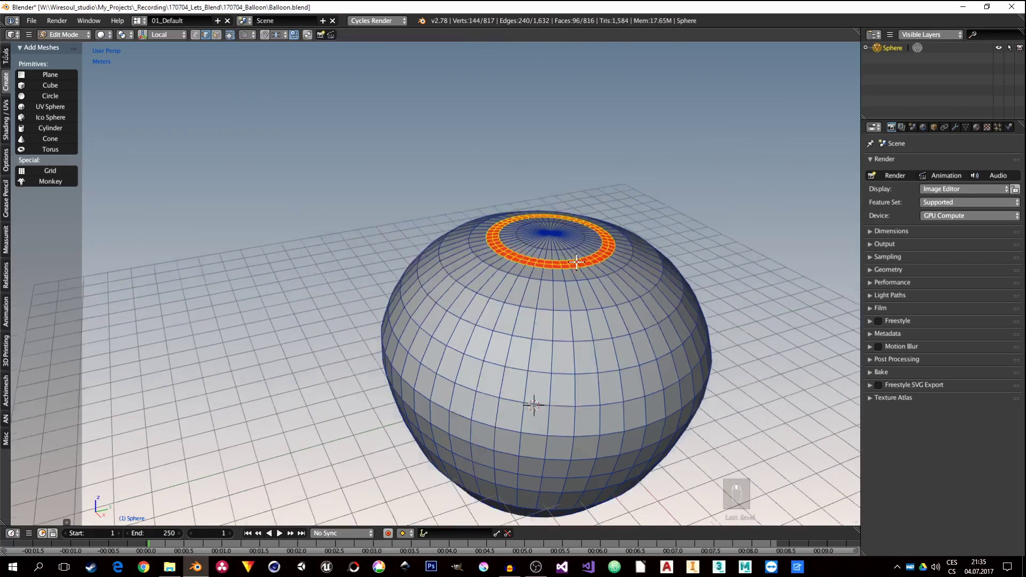
Step: Select a ring of vertical edges below the balloon's widest part and thin it to every third edge with Checker Deselect
middle_drag(529, 405, 609, 367)
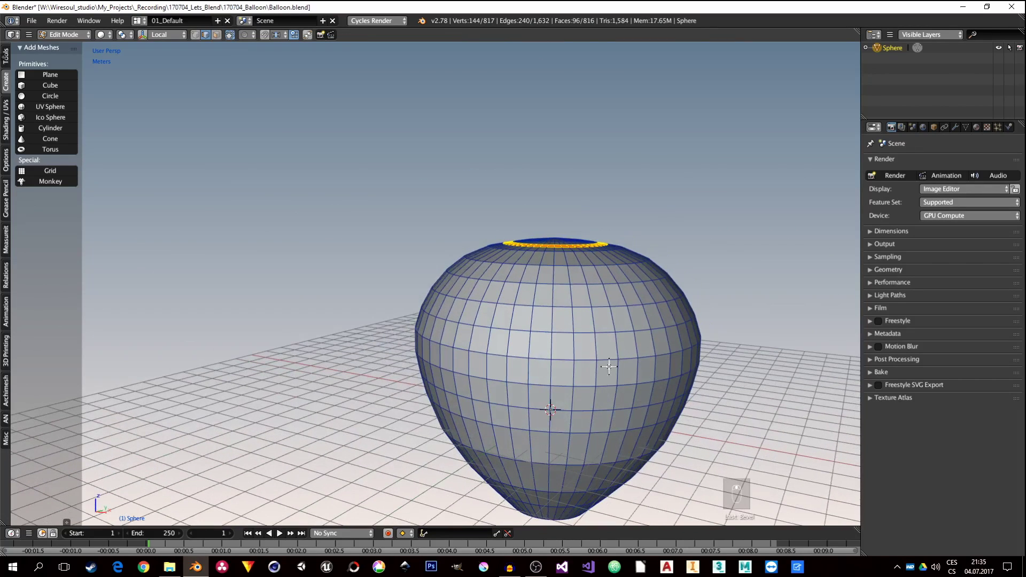
alt+right_click(491, 395)
ctrl+alt+right_click(487, 394)
middle_drag(488, 395, 499, 344)
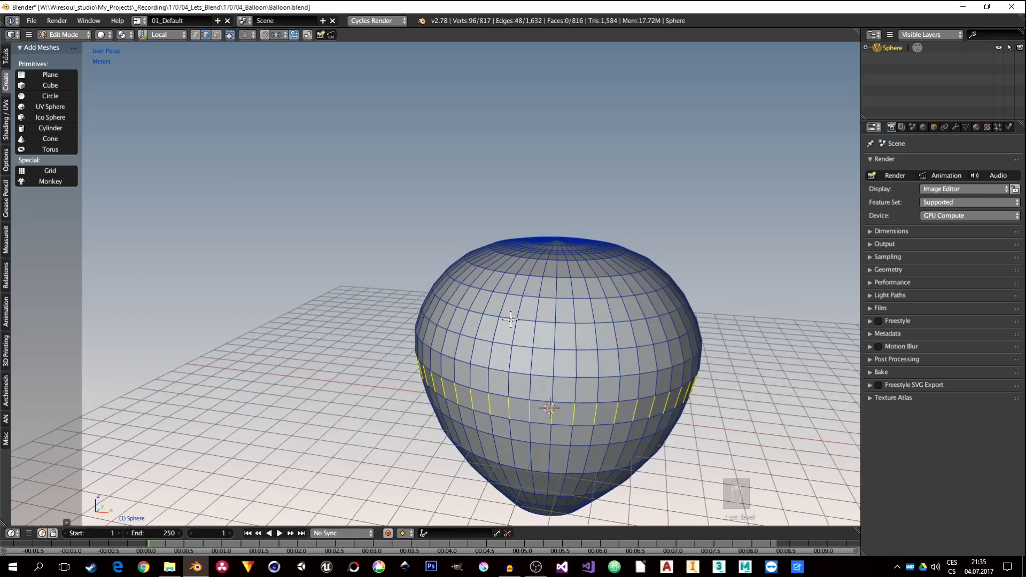
key(space)
click(600, 345)
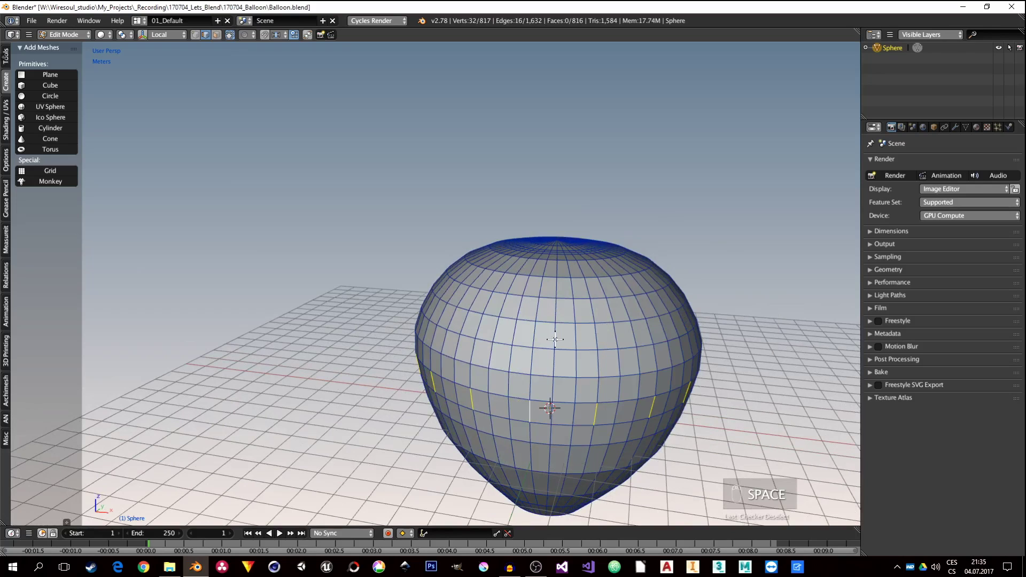
Step: Expand the remaining vertical edges into complete edge loops running up the balloon
key(space)
mouse_move(514, 305)
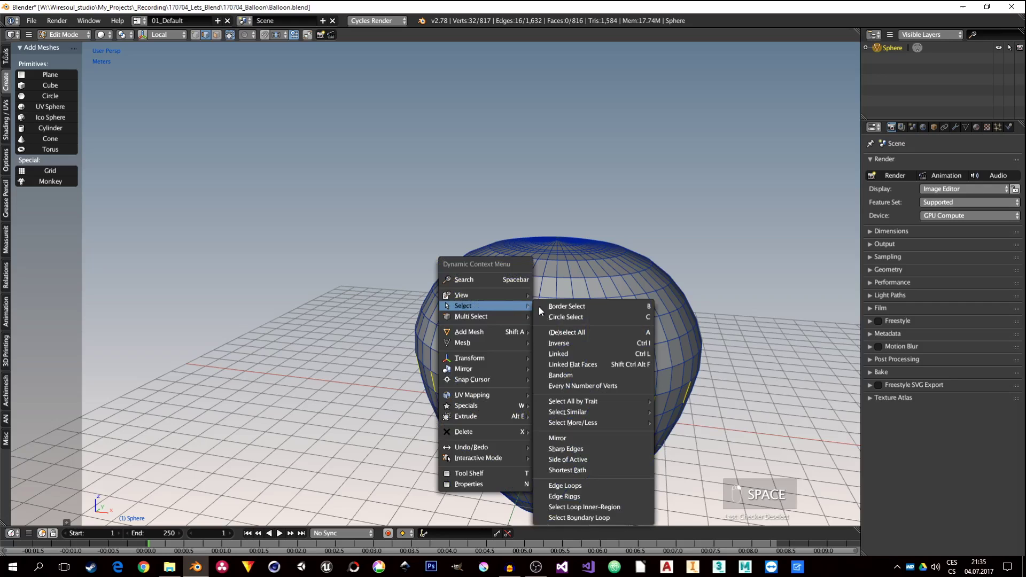
click(588, 486)
Step: Circle-select the fan of edges around the top pole to add them to the vertical loop selection
middle_drag(564, 307, 556, 299)
scroll(556, 299, up, 4)
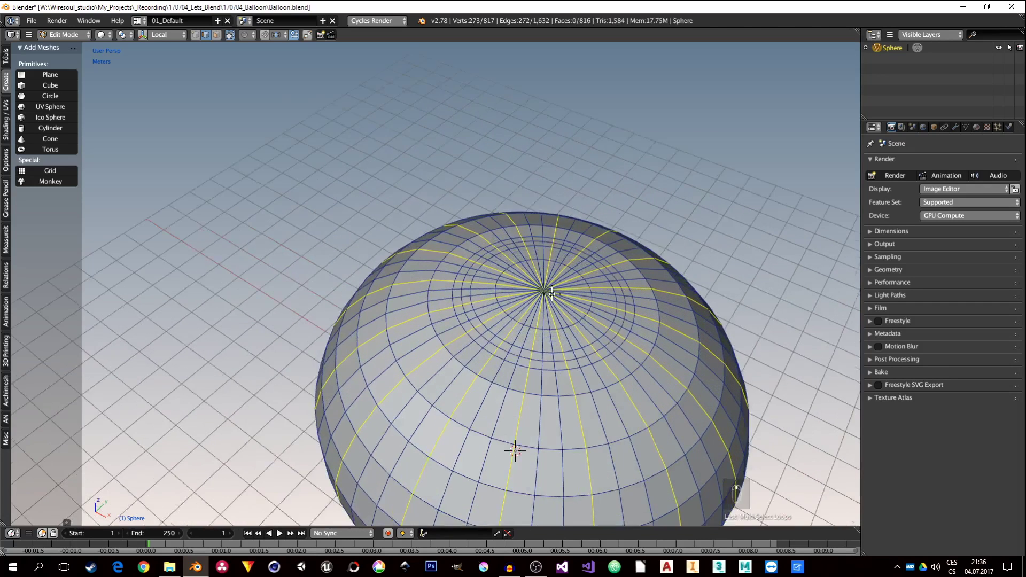
key(c)
drag(541, 289, 516, 289)
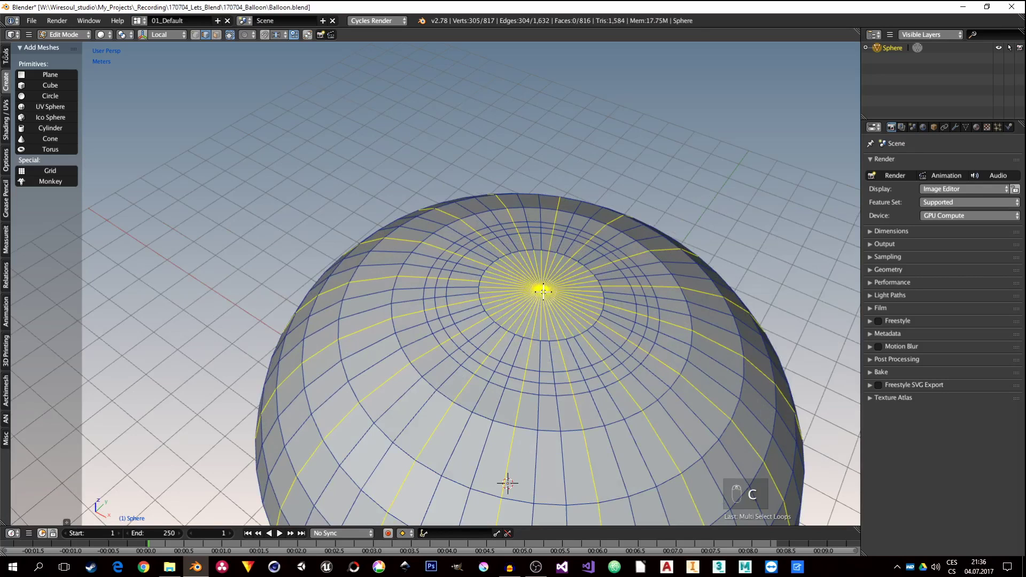
Step: Circle-deselect the fan of edges around the top pole and switch to the top view
middle_drag(543, 291, 540, 291)
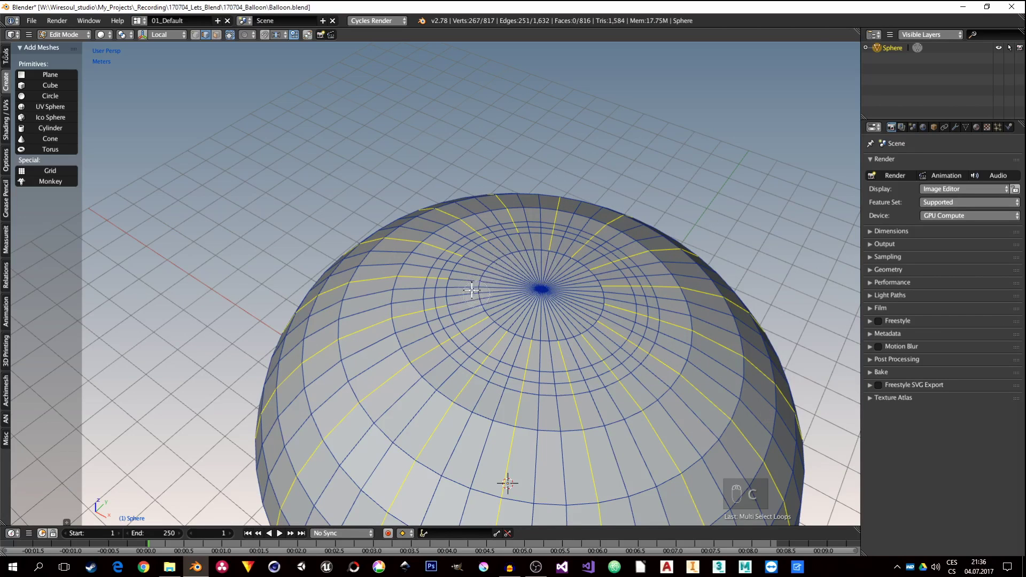
mouse_move(472, 273)
middle_down()
mouse_move(482, 253)
mouse_move(522, 245)
mouse_move(564, 262)
middle_up()
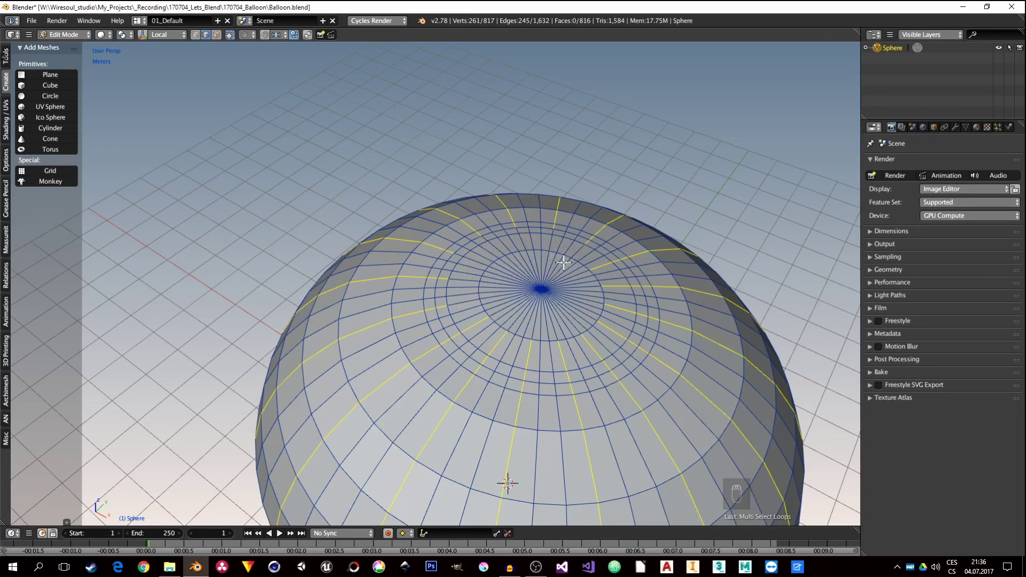
key(KP_7)
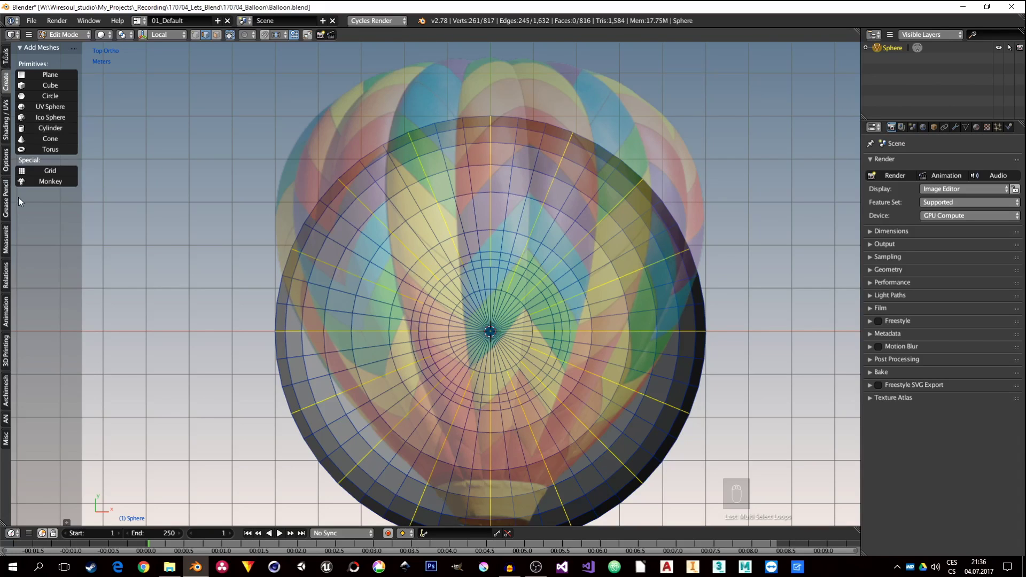
Step: Restrict the balloon background image to the Front view axis
key(n)
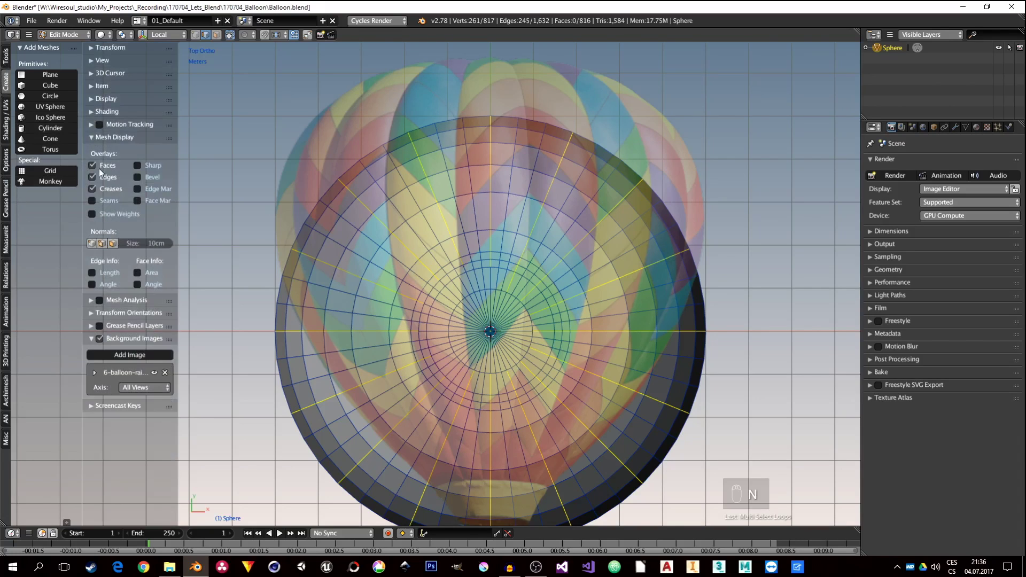
click(92, 140)
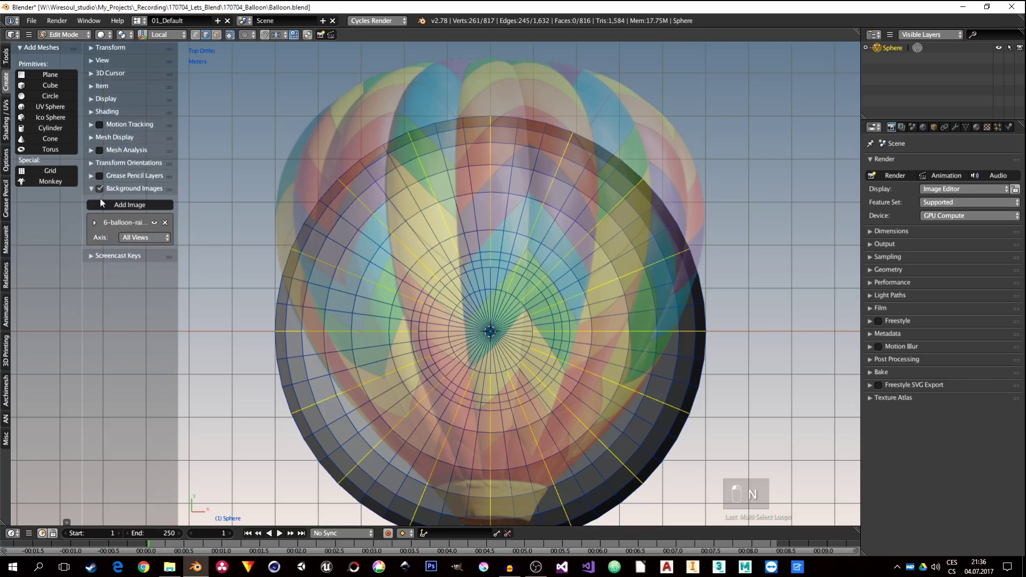
click(132, 236)
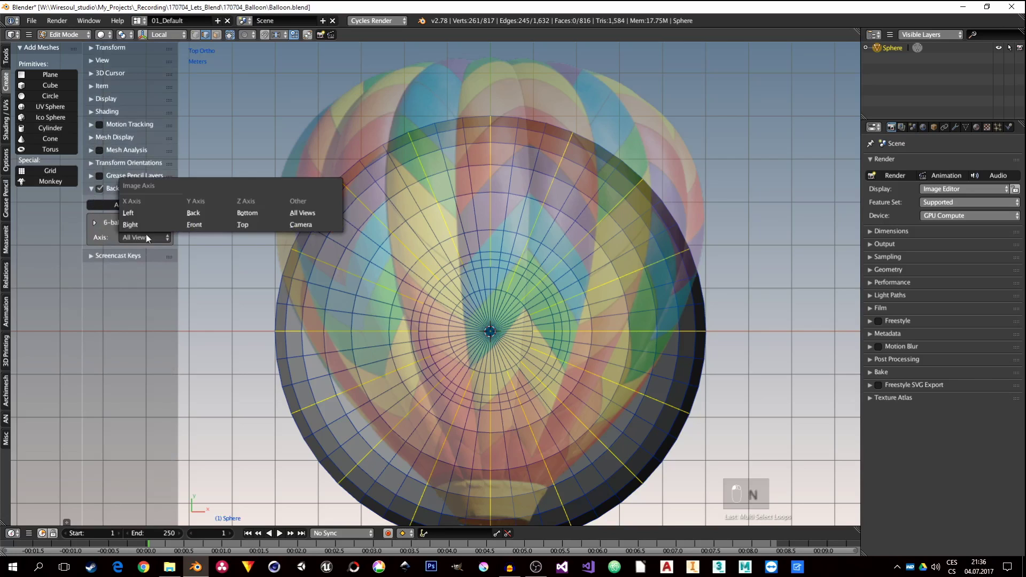
click(191, 226)
key(n)
Step: Circle-deselect the leftover vertical edges inside the crown and add the middle crown edge loop to the seam selection
key(c)
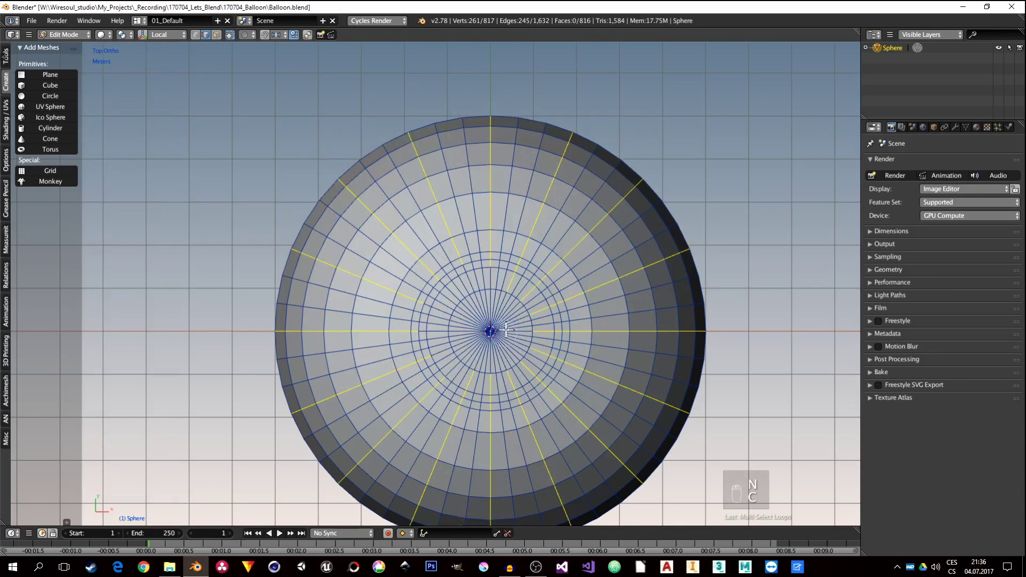
mouse_move(496, 328)
middle_down()
mouse_move(489, 313)
mouse_move(507, 319)
mouse_move(509, 342)
mouse_move(473, 352)
mouse_move(465, 330)
middle_up()
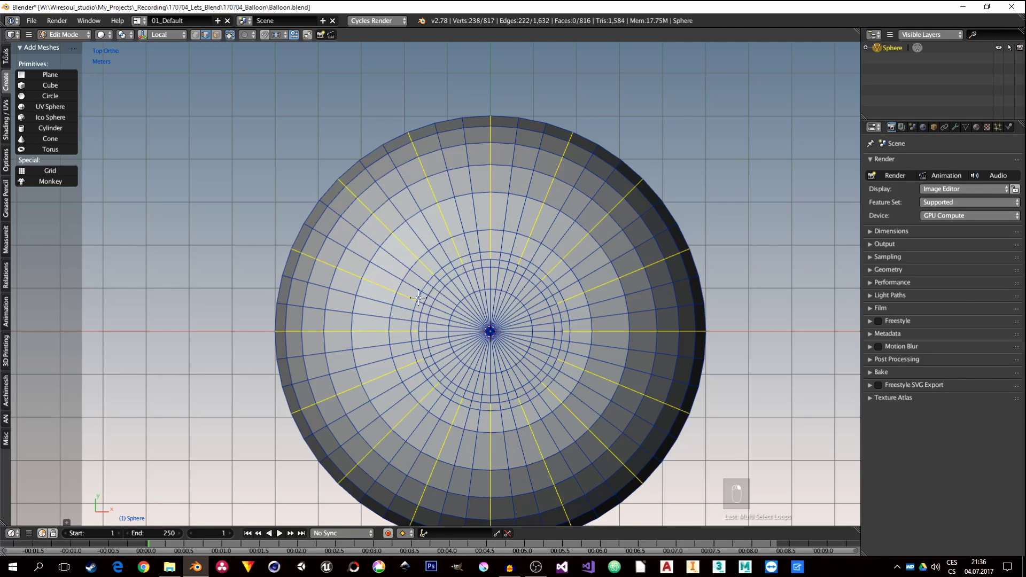
scroll(418, 297, up, 4)
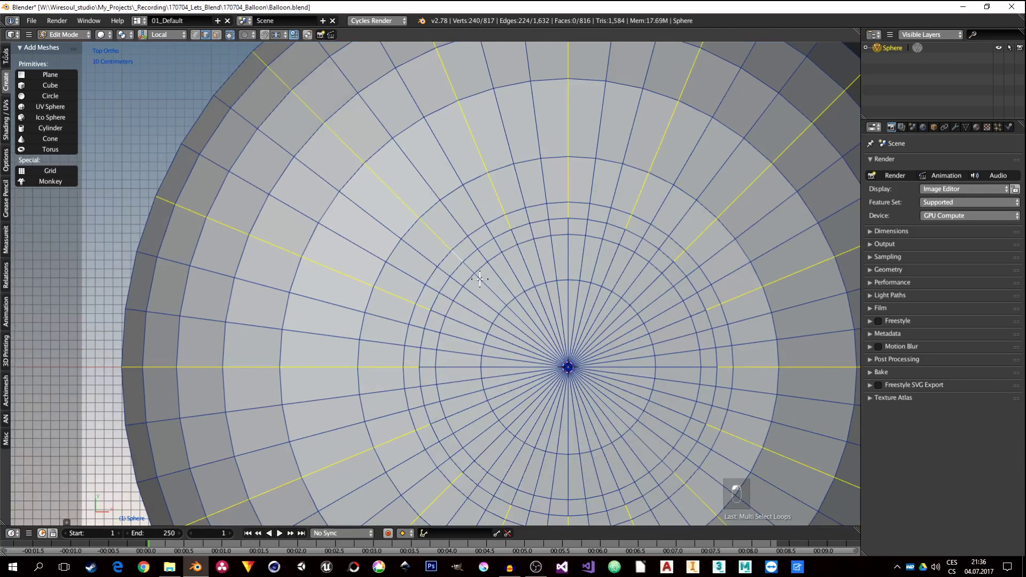
alt+shift+click(484, 241)
middle_drag(484, 241, 607, 291)
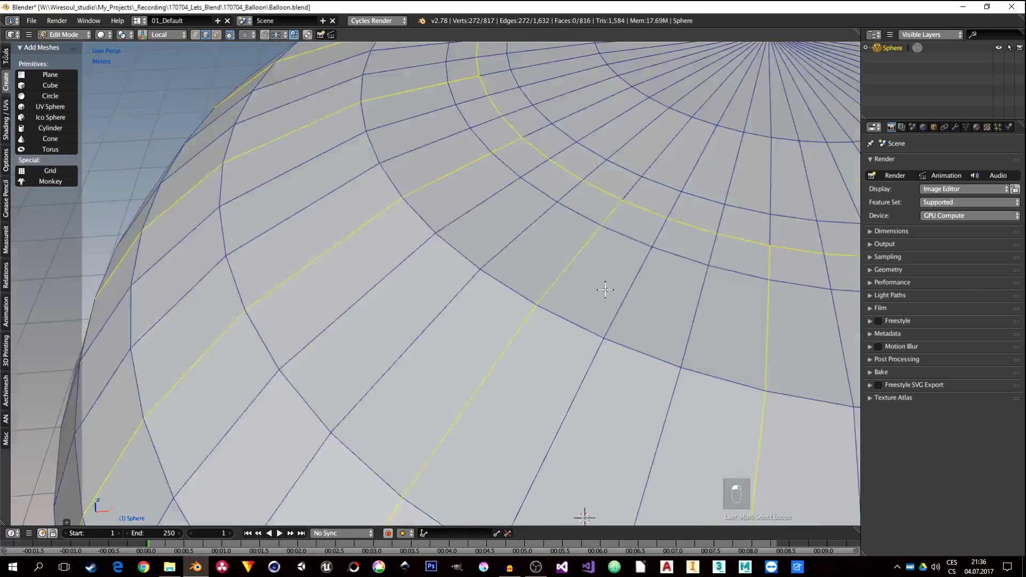
scroll(606, 290, down, 4)
mouse_move(639, 322)
middle_down()
mouse_move(548, 282)
mouse_move(524, 300)
mouse_move(522, 226)
mouse_move(495, 337)
mouse_move(490, 259)
mouse_move(480, 285)
middle_up()
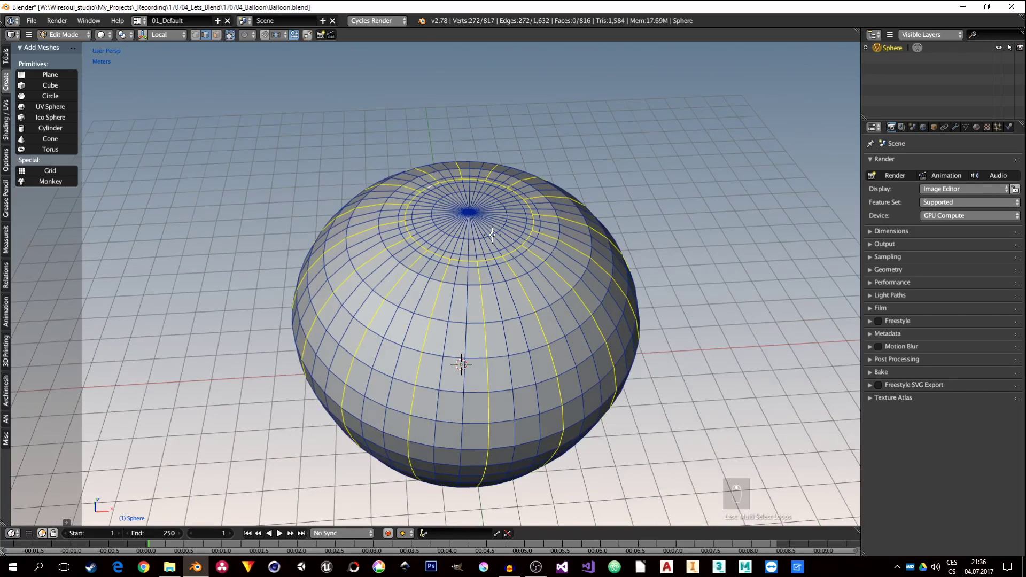
Step: Mark the selected vertical seams and crown loop as sharp
key(ctrl+e)
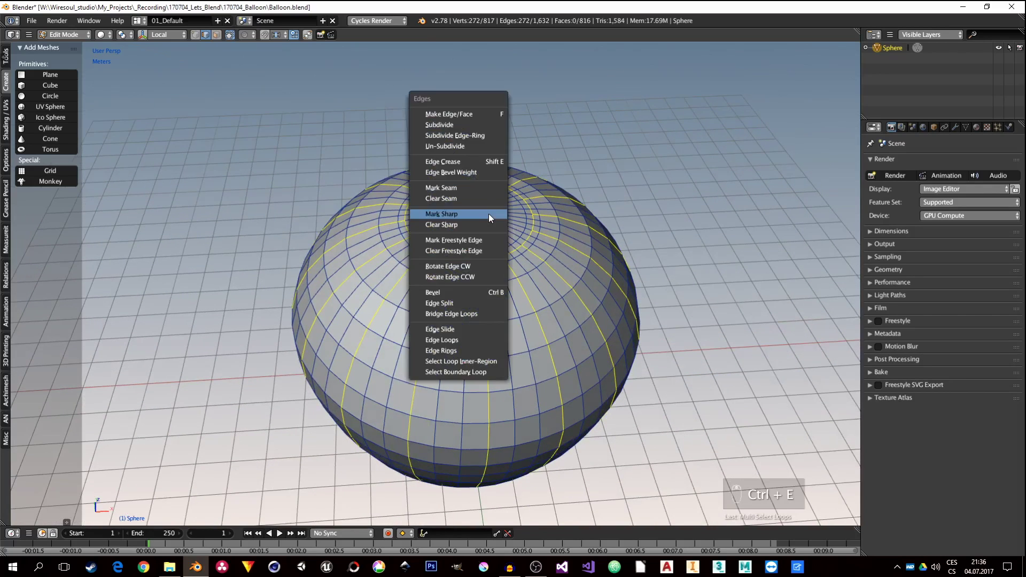
click(458, 214)
middle_drag(464, 270, 462, 268)
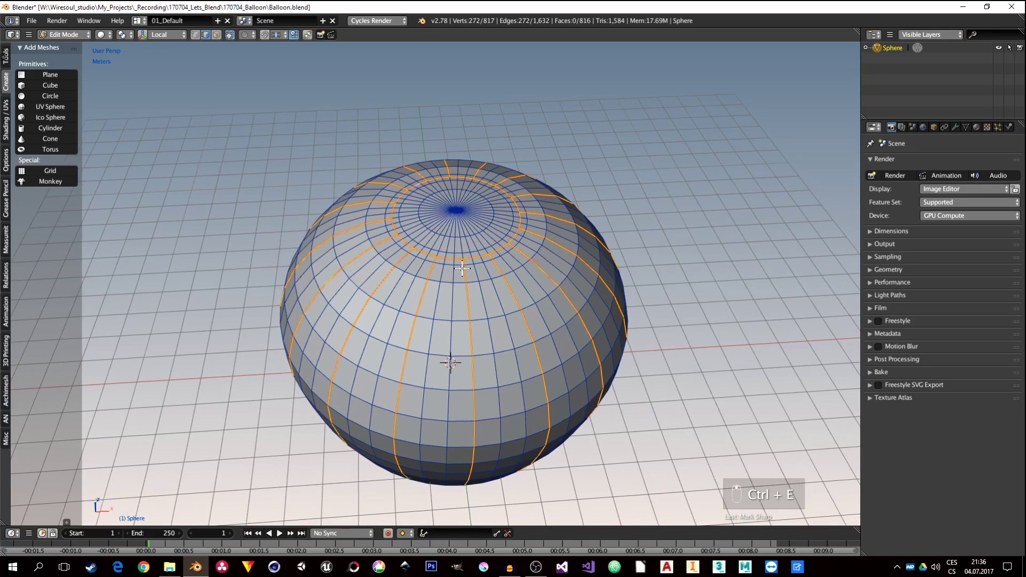
Step: Pick one sharp seam edge and select all edges with similar sharpness
right_click(561, 302)
middle_drag(549, 304, 557, 305)
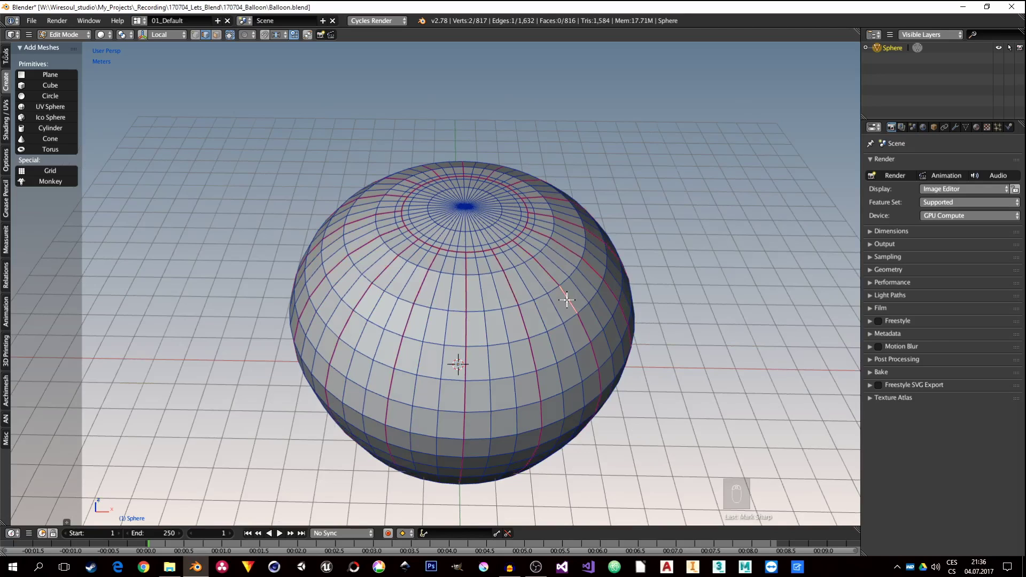
key(shift+g)
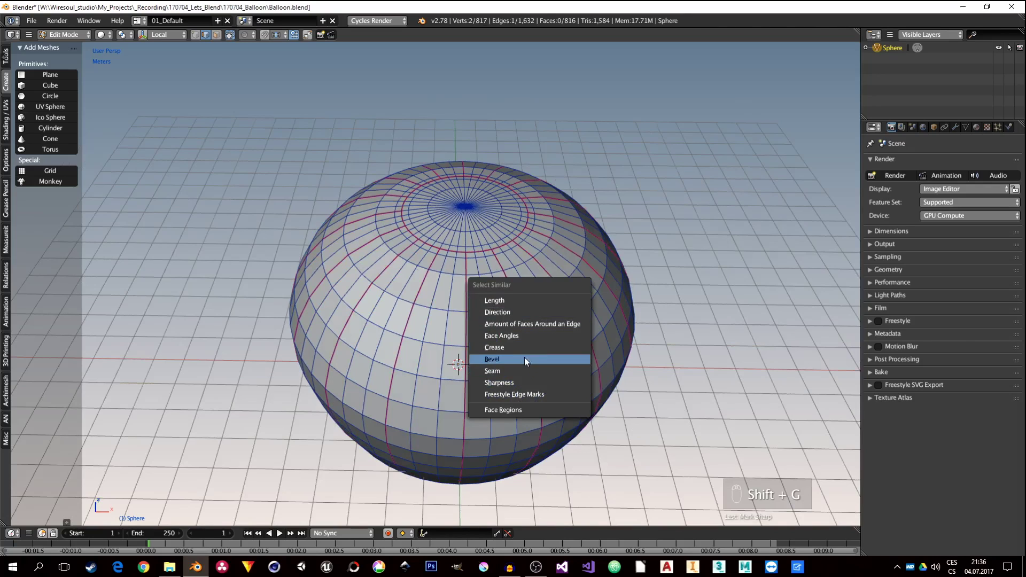
click(518, 383)
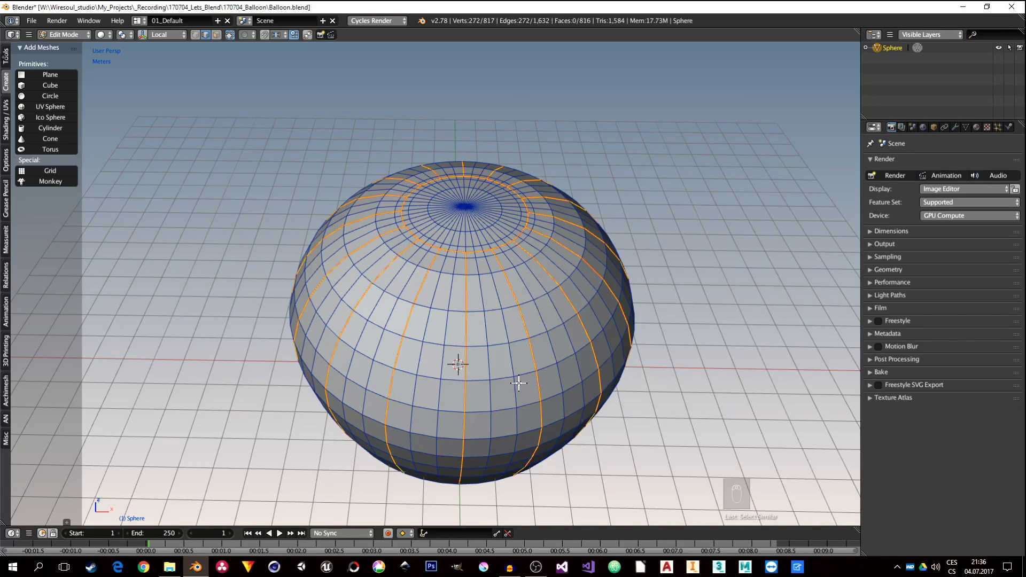
Step: Set the Mean Crease of the selected sharp edges to 1.00
middle_drag(467, 336, 518, 303)
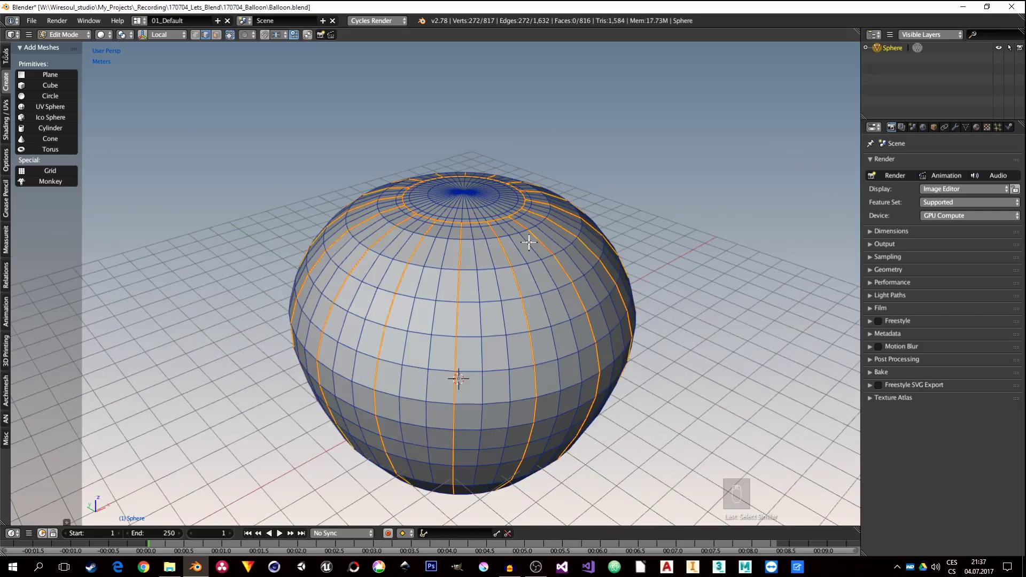
key(n)
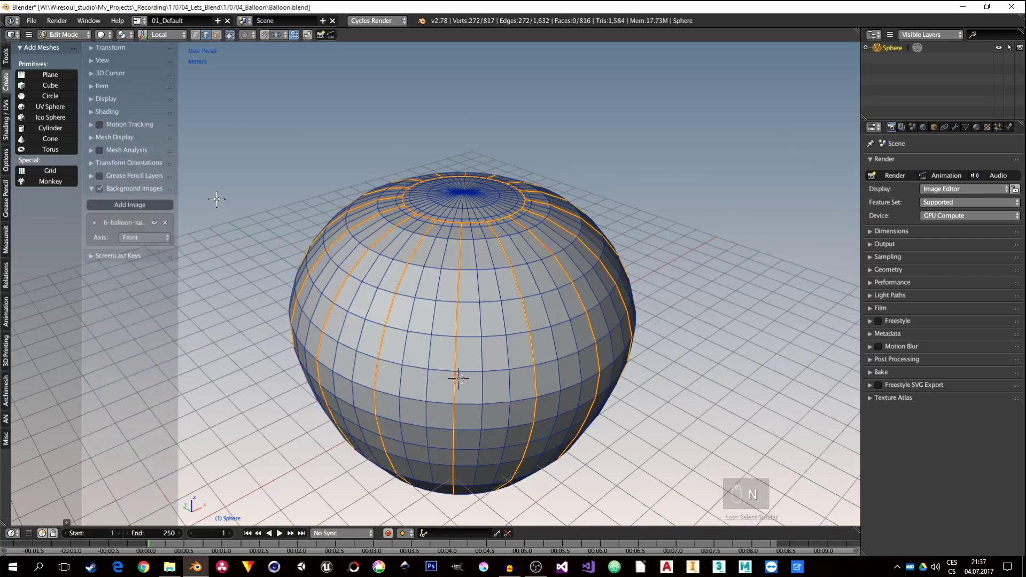
click(87, 190)
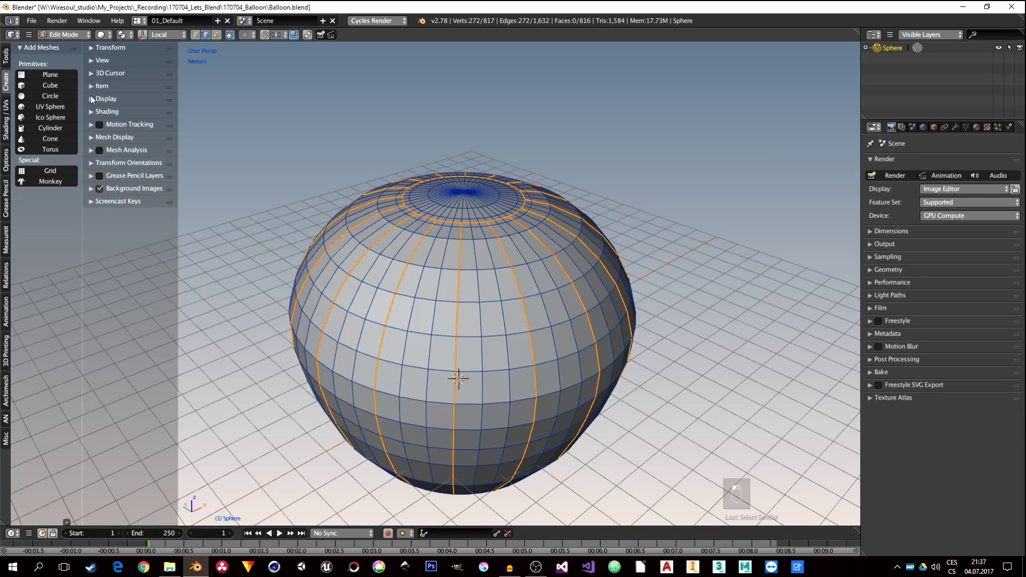
click(92, 47)
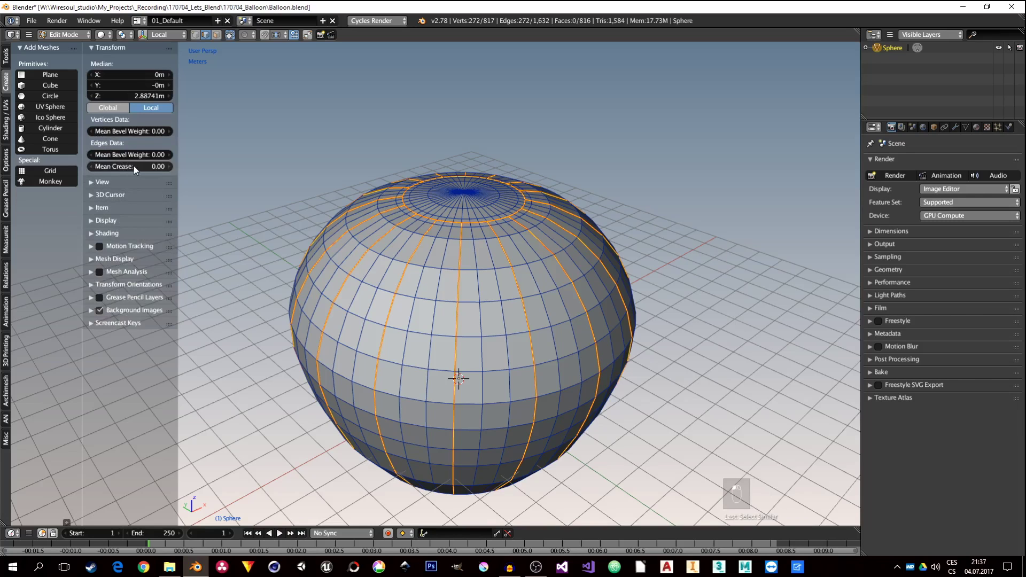
drag(140, 166, 176, 167)
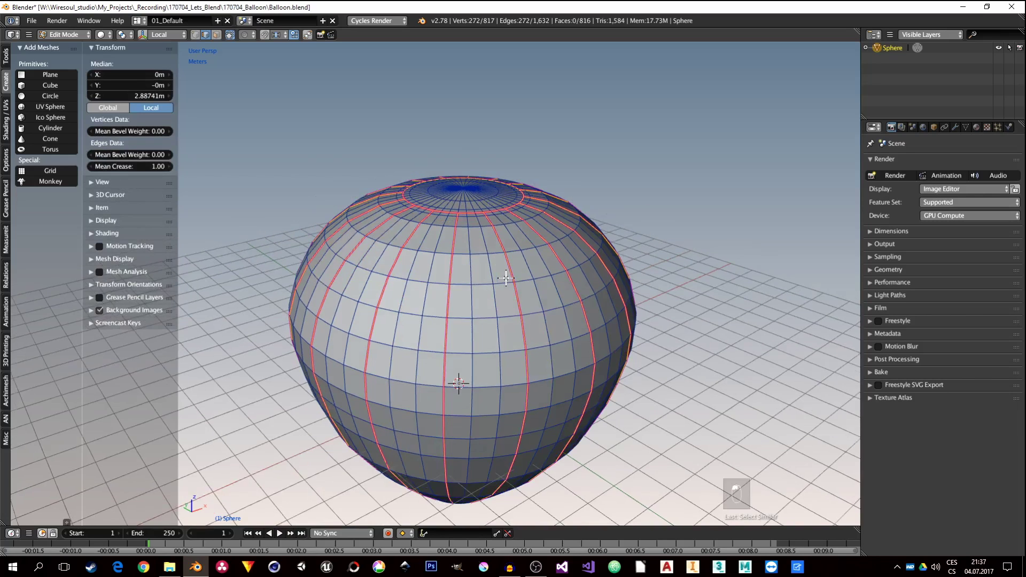
key(n)
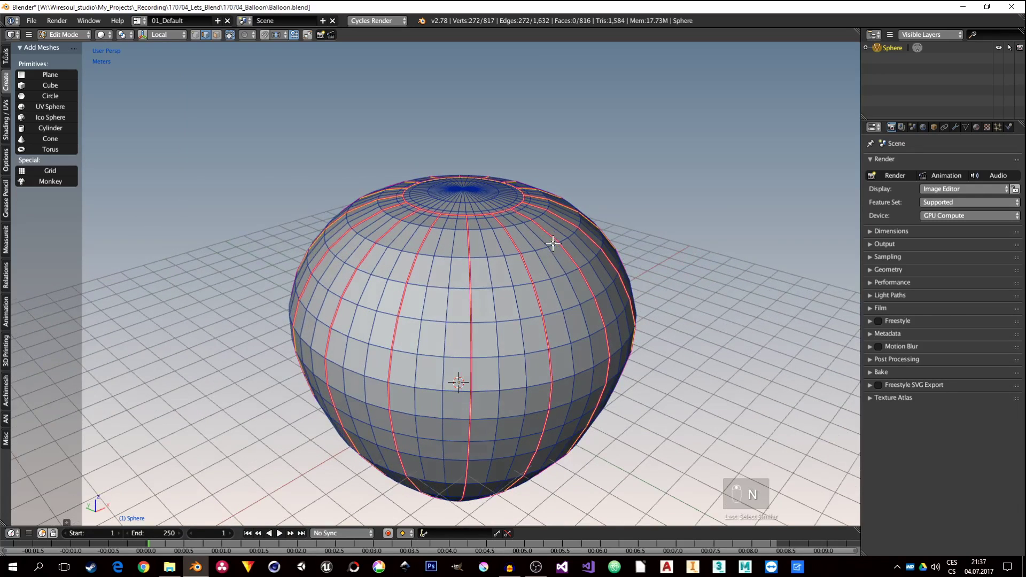
Step: Shrink the selected seams and crown loop inward with Shrink/Fatten so the panels between them bulge out
key(alt+s)
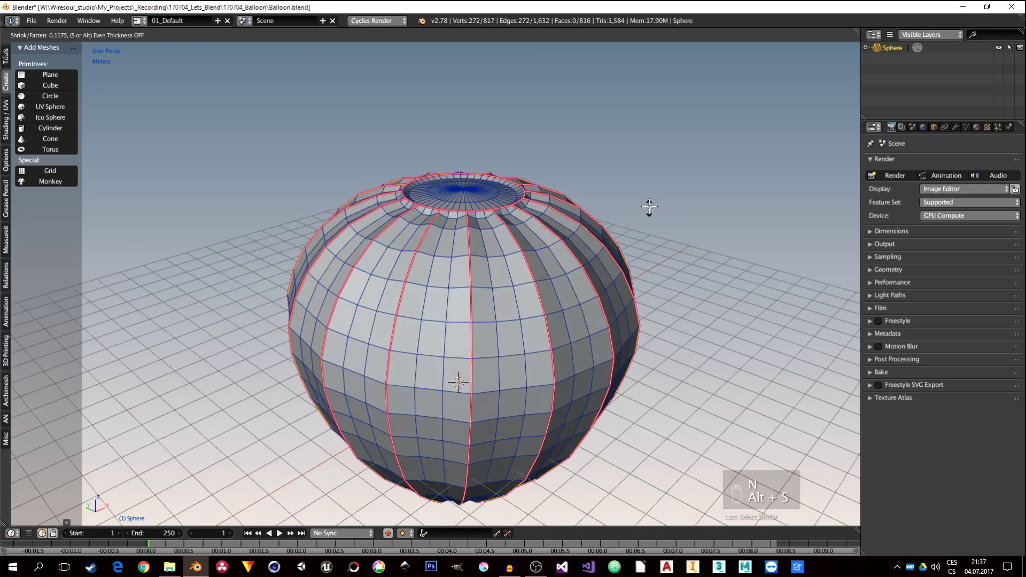
click(657, 168)
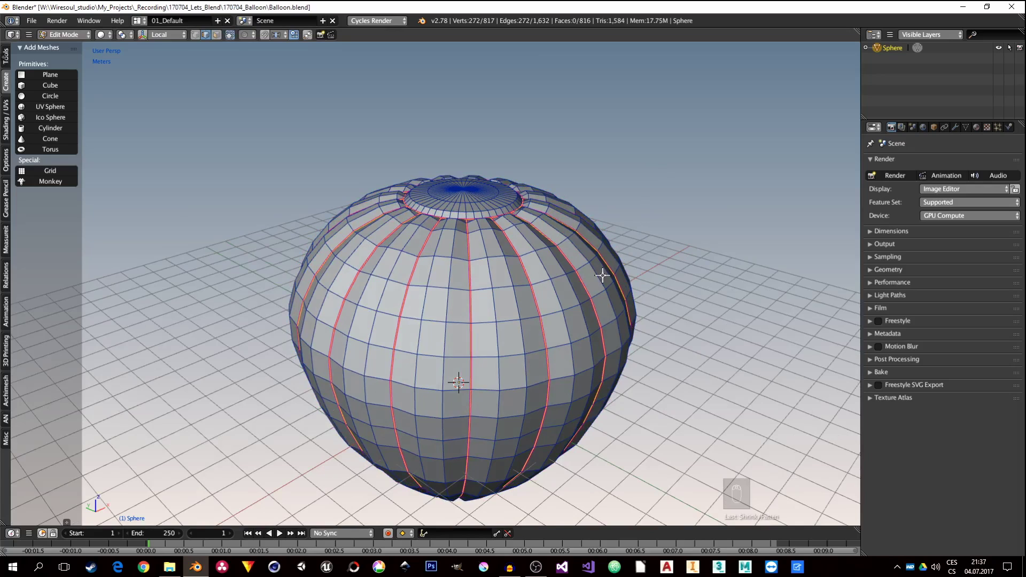
Step: Select the edge loop around the balloon's bottom opening and even it out with the LoopTools Circle operation
middle_drag(600, 280, 541, 263)
scroll(467, 459, up, 2)
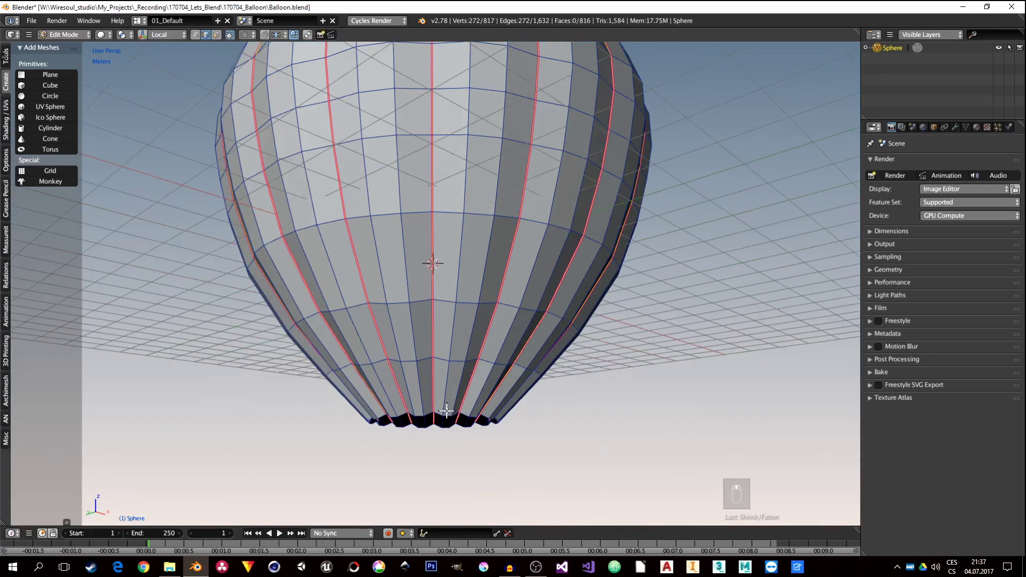
alt+click(451, 420)
alt+shift+click(451, 420)
key(w)
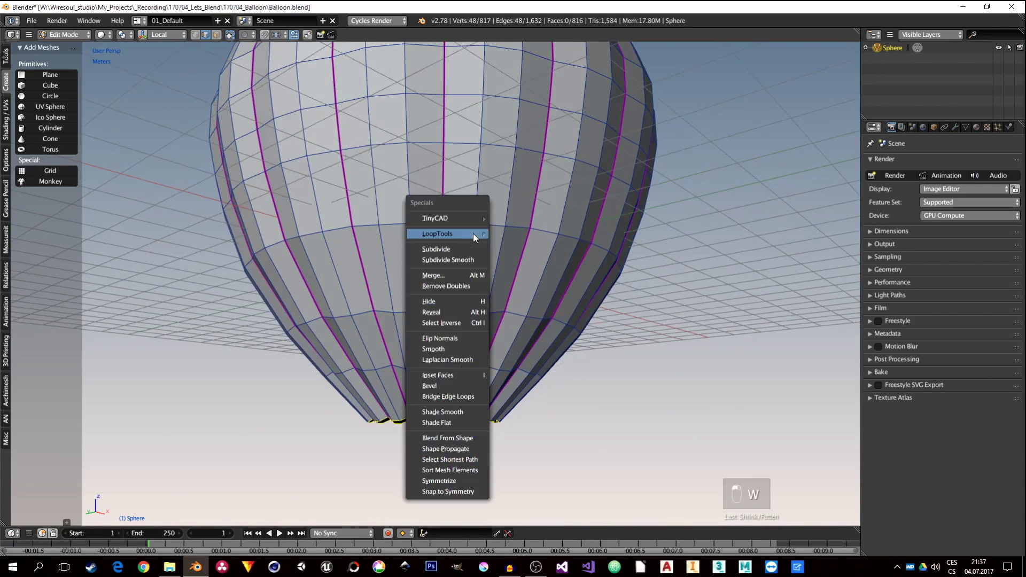
mouse_move(473, 233)
click(540, 246)
Step: Return to Object Mode, add a level 2 Subdivision Surface to the balloon and apply smooth shading
scroll(483, 351, down, 4)
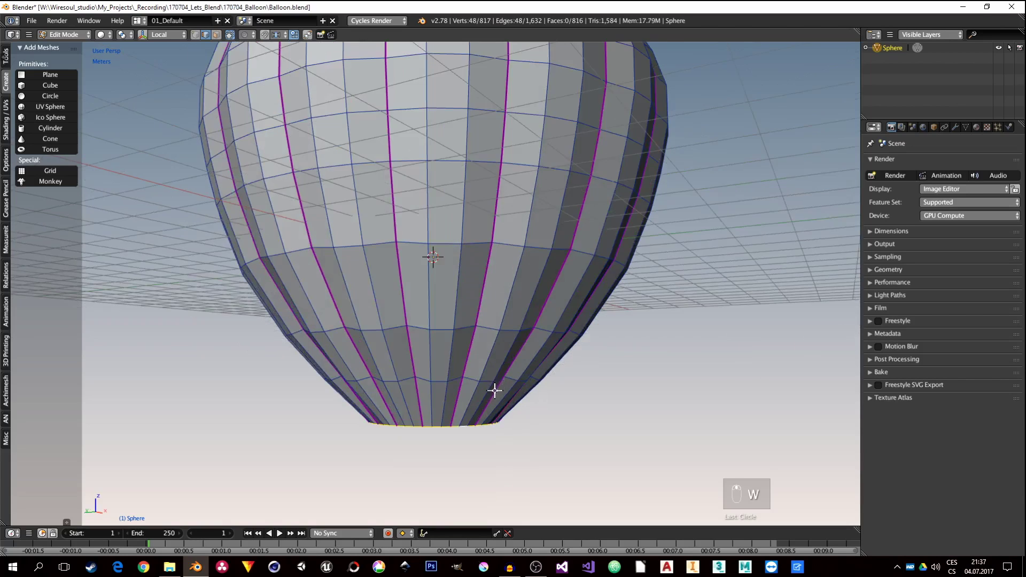
key(Tab)
middle_drag(414, 312, 452, 317)
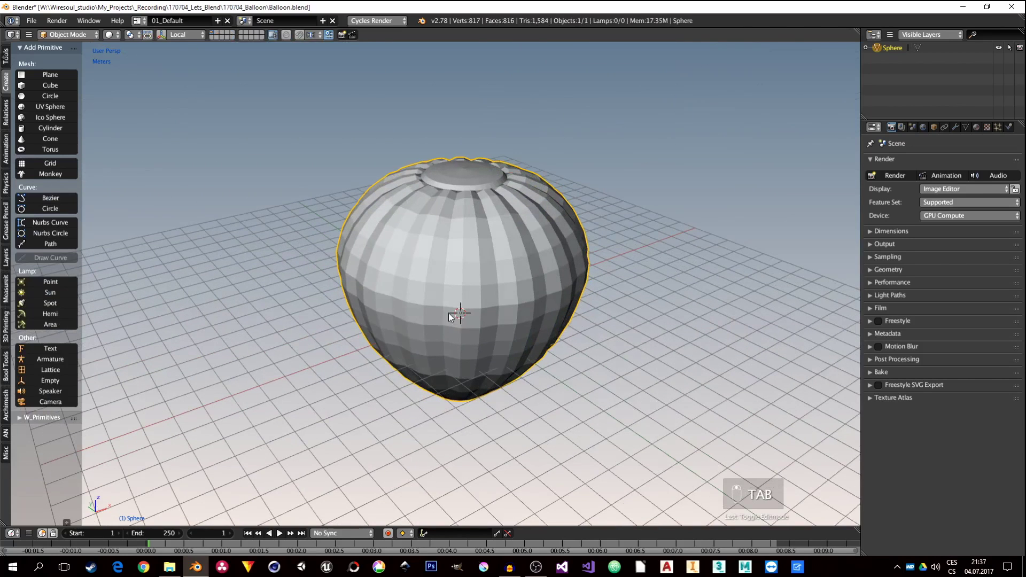
key(ctrl+2)
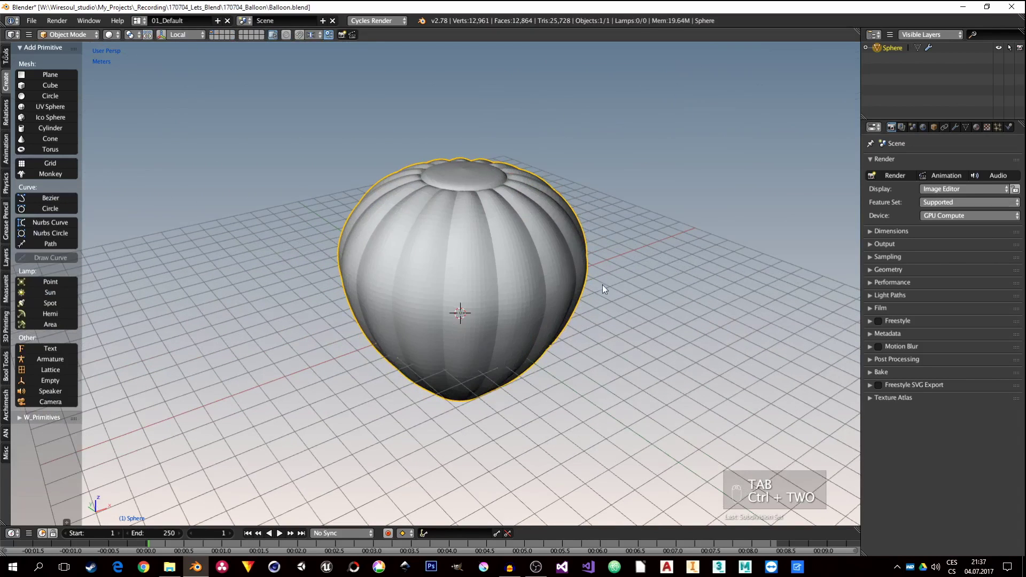
middle_drag(596, 283, 485, 271)
key(z)
middle_drag(431, 319, 428, 297)
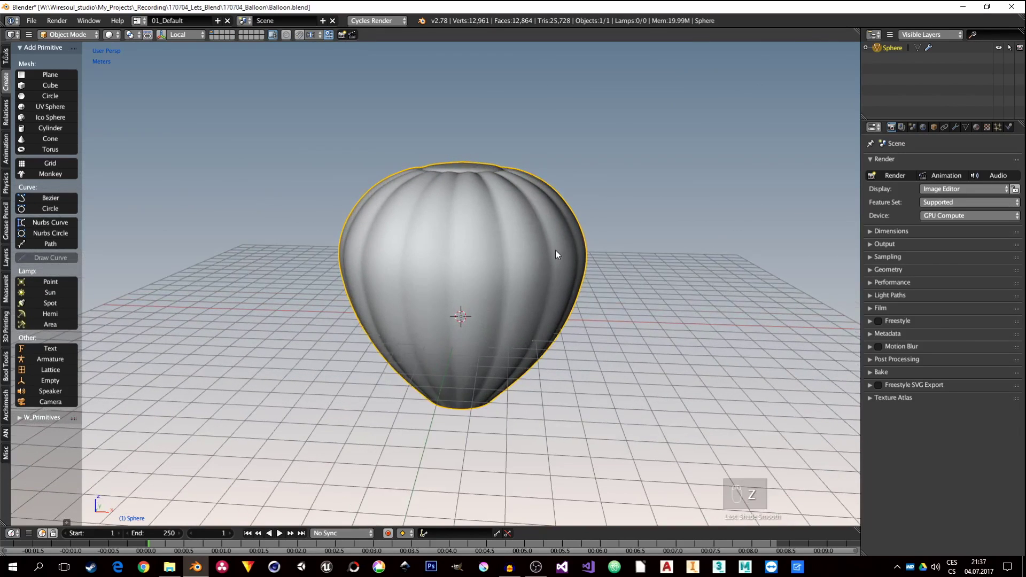
Step: Select the horizontal edge loop just above the balloon's widest part and scale it slightly inward to the reference outline in front view
scroll(624, 264, up, 2)
key(Tab)
key(ctrl+r)
middle_drag(544, 267, 579, 297)
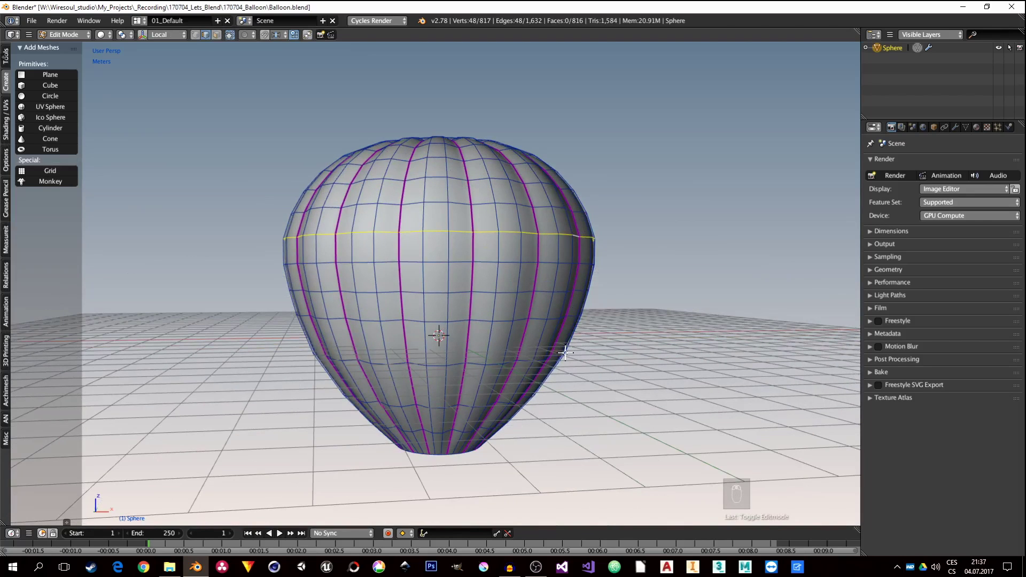
key(KP_4)
key(KP_1)
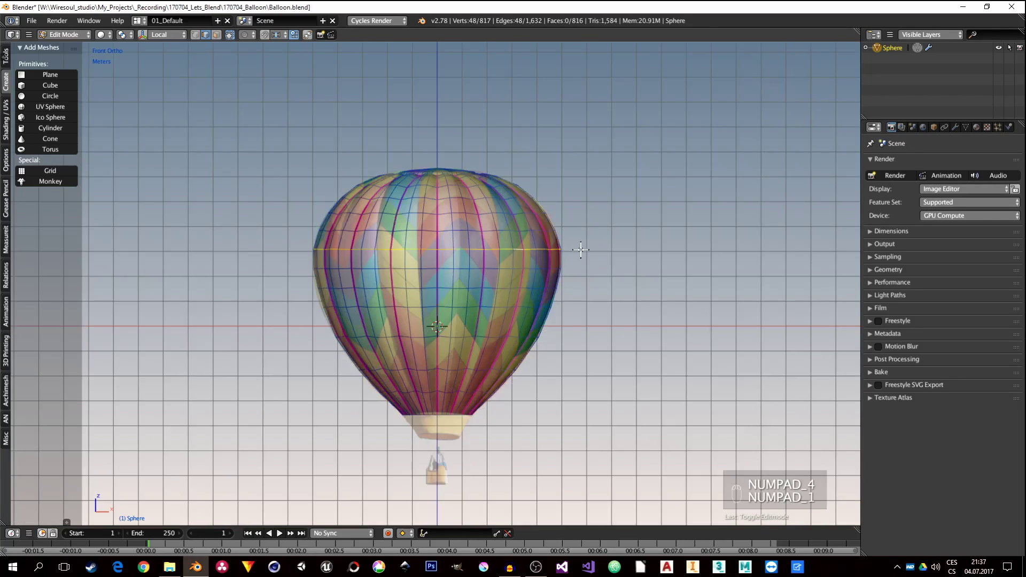
scroll(581, 249, up, 5)
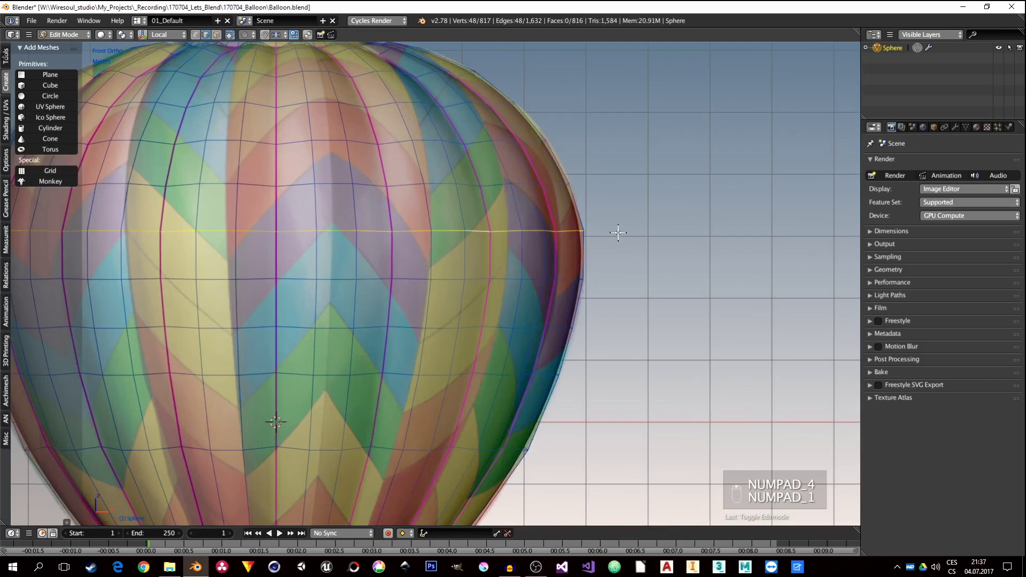
key(s)
click(612, 243)
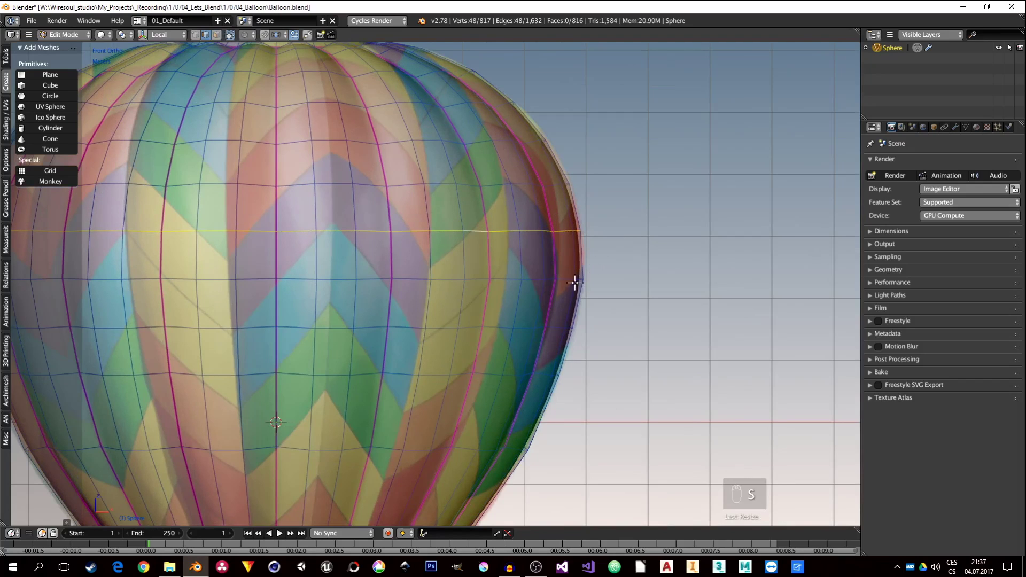
Step: Select the horizontal edge loop at the balloon's widest part, scale it slightly to the reference outline, and return to Object Mode
alt+click(575, 282)
key(s)
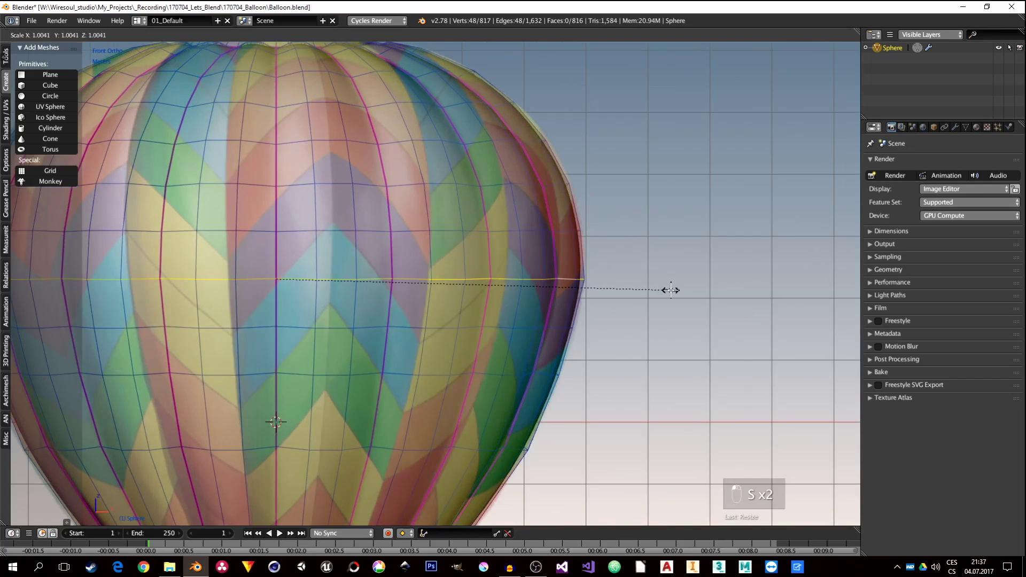
click(670, 289)
shift+scroll(588, 331, down, 2)
key(Tab)
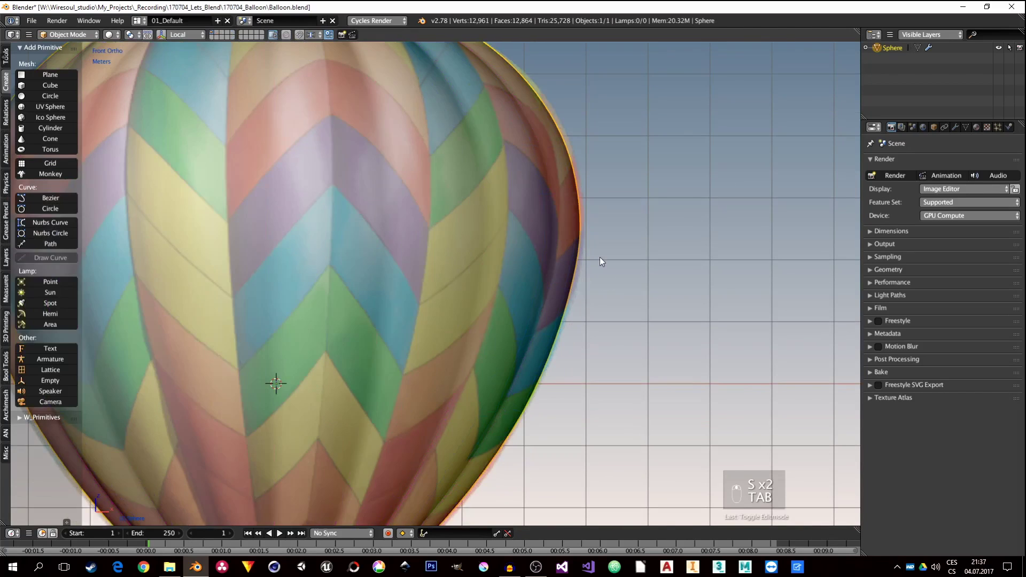
scroll(588, 256, down, 4)
key(z)
mouse_move(547, 191)
middle_down()
mouse_move(547, 262)
mouse_move(577, 230)
mouse_move(579, 268)
mouse_move(535, 258)
mouse_move(540, 307)
mouse_move(572, 244)
mouse_move(559, 215)
mouse_move(533, 230)
mouse_move(534, 263)
middle_up()
scroll(639, 184, down, 5)
Step: Duplicate the selected edge loop at the balloon's bottom opening in place and separate it into its own object
key(KP_1)
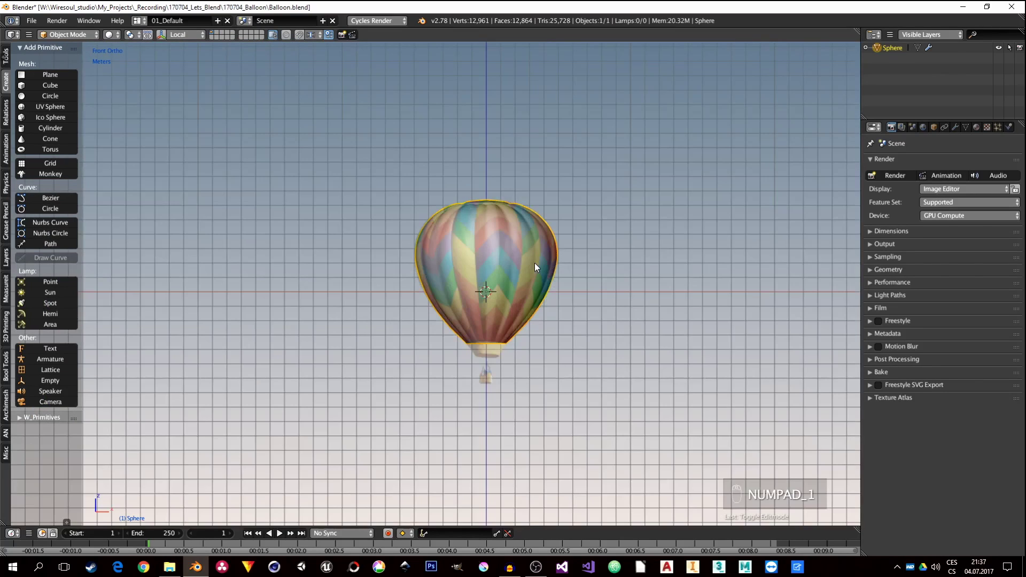
scroll(475, 354, up, 8)
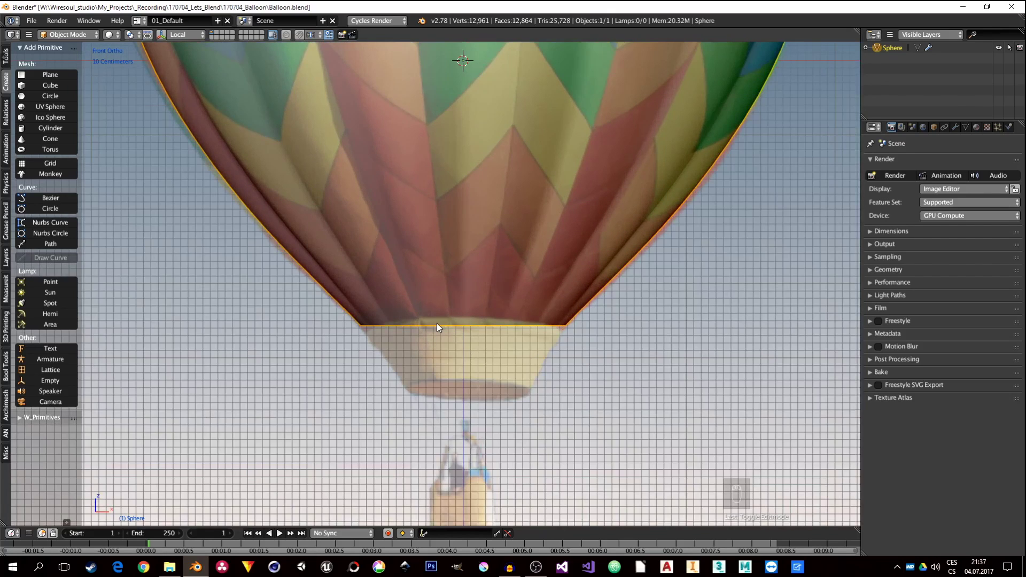
key(Tab)
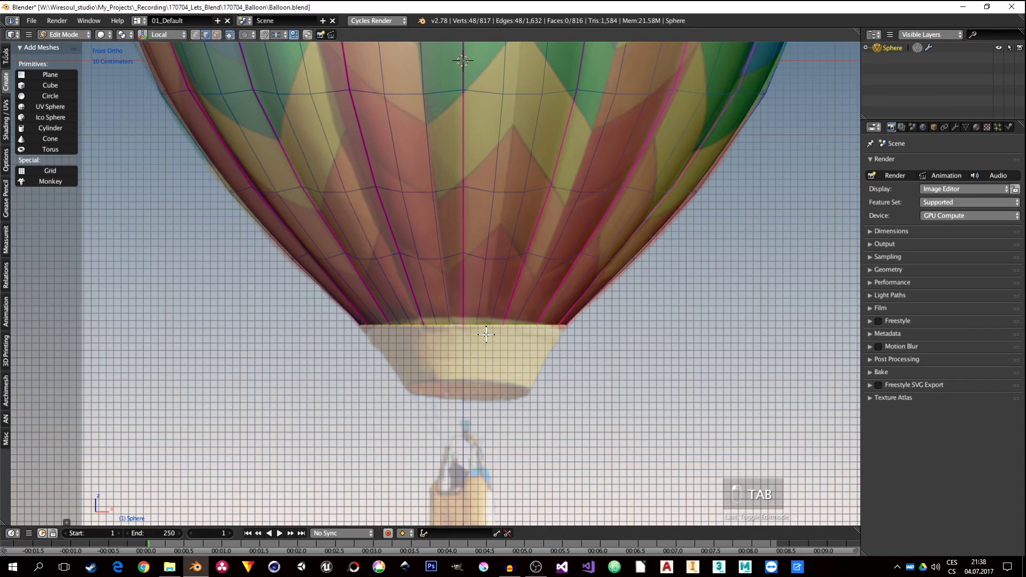
key(shift+d)
right_click(489, 334)
key(p)
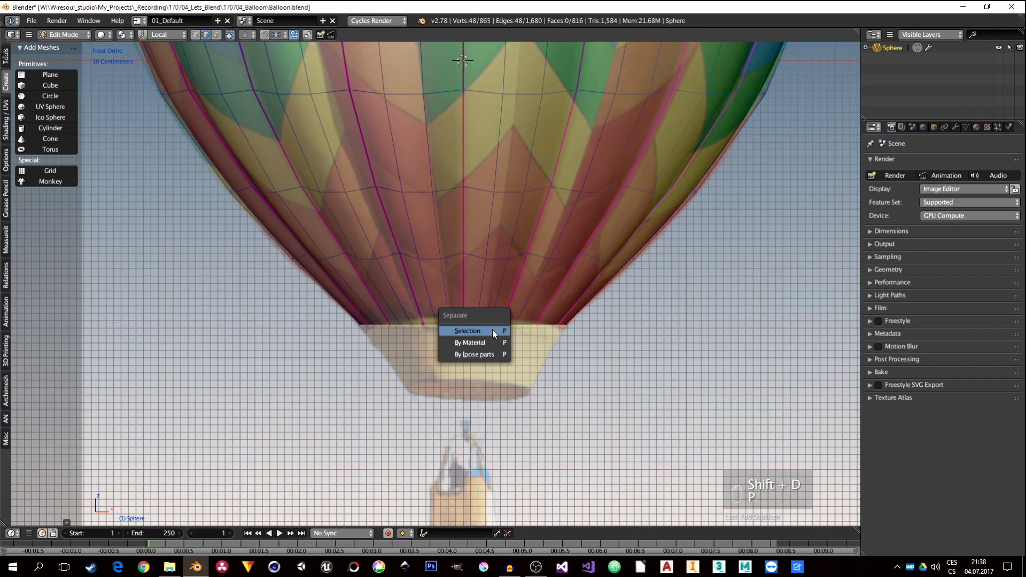
click(492, 329)
key(Tab)
key(ctrl+Tab)
key(ctrl+Tab)
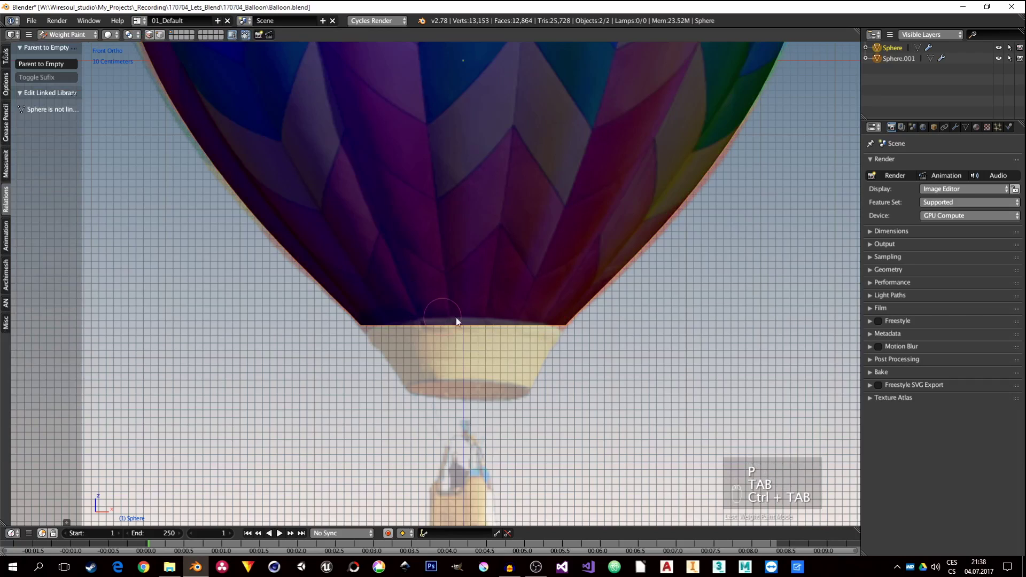
key(Tab)
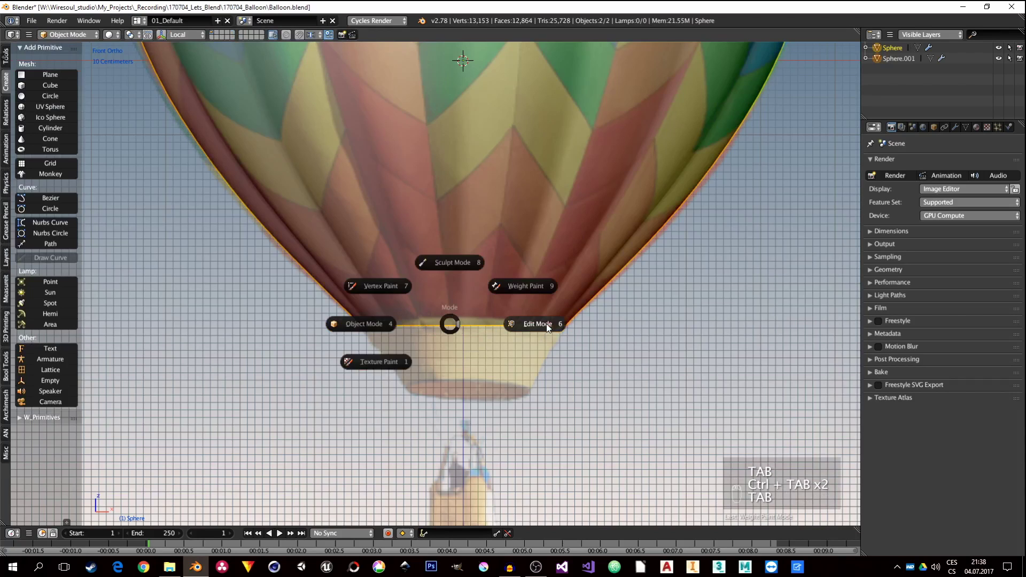
click(382, 328)
Step: Extrude the separated ring straight down to the bottom of the reference skirt and scale its lower edge inward to the reference width
right_click(409, 327)
key(Tab)
key(Tab)
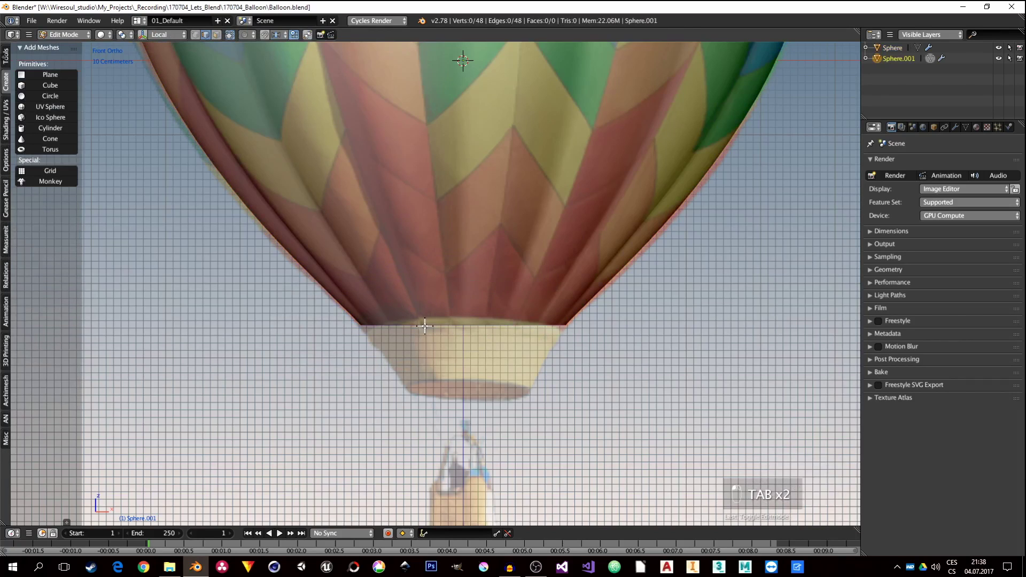
key(ctrl+Tab)
click(371, 287)
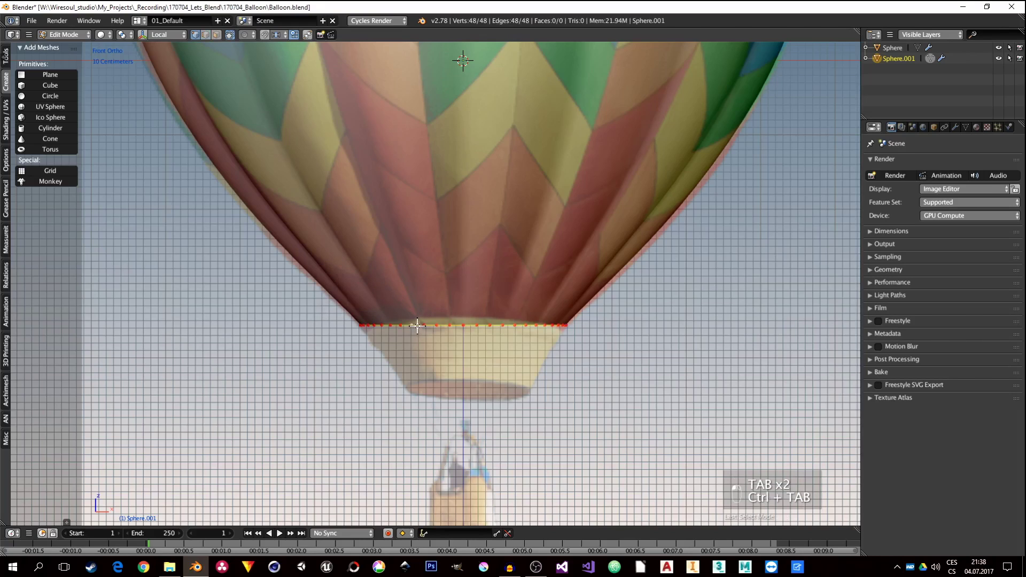
key(a)
key(e)
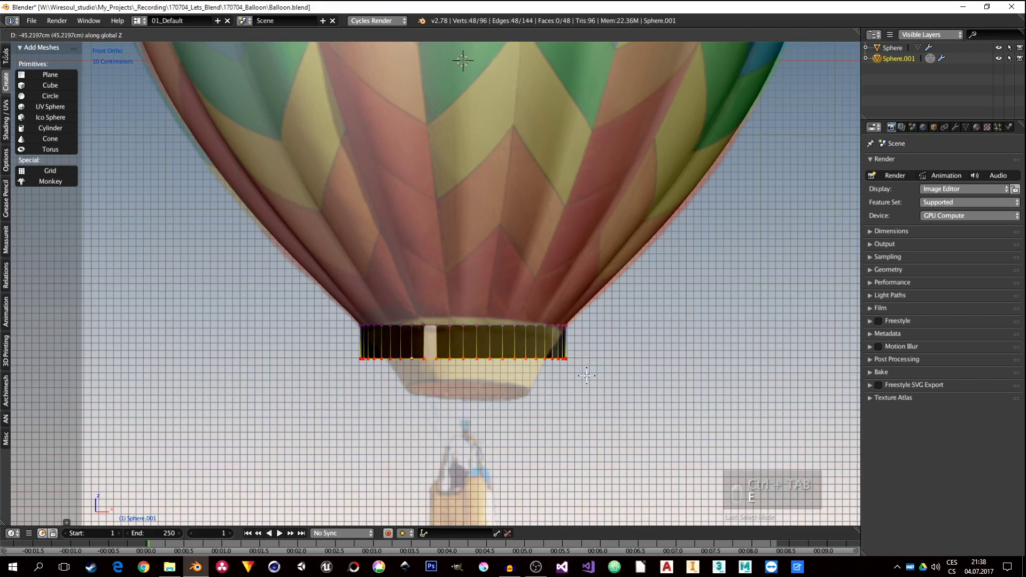
click(592, 395)
key(s)
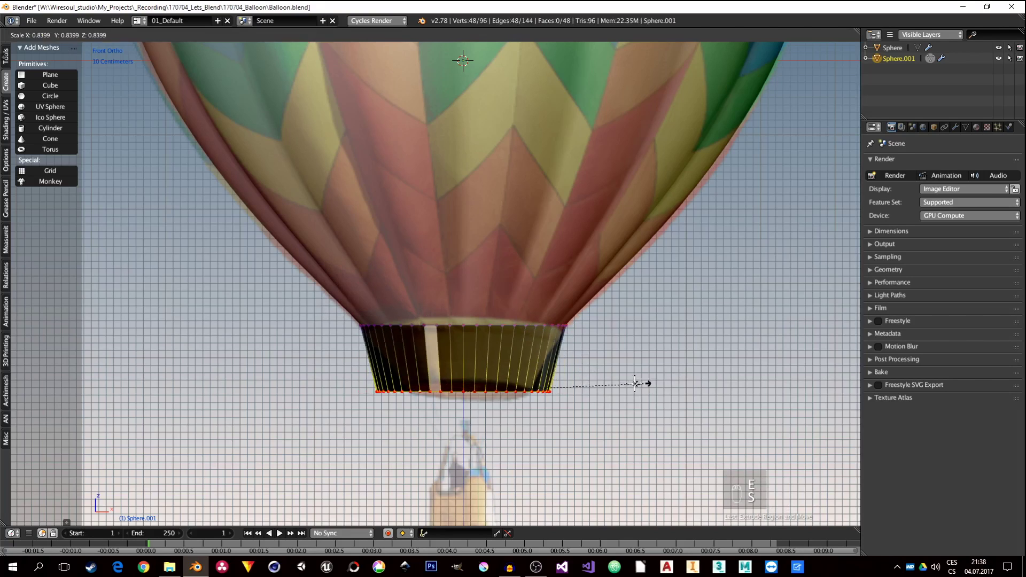
click(597, 387)
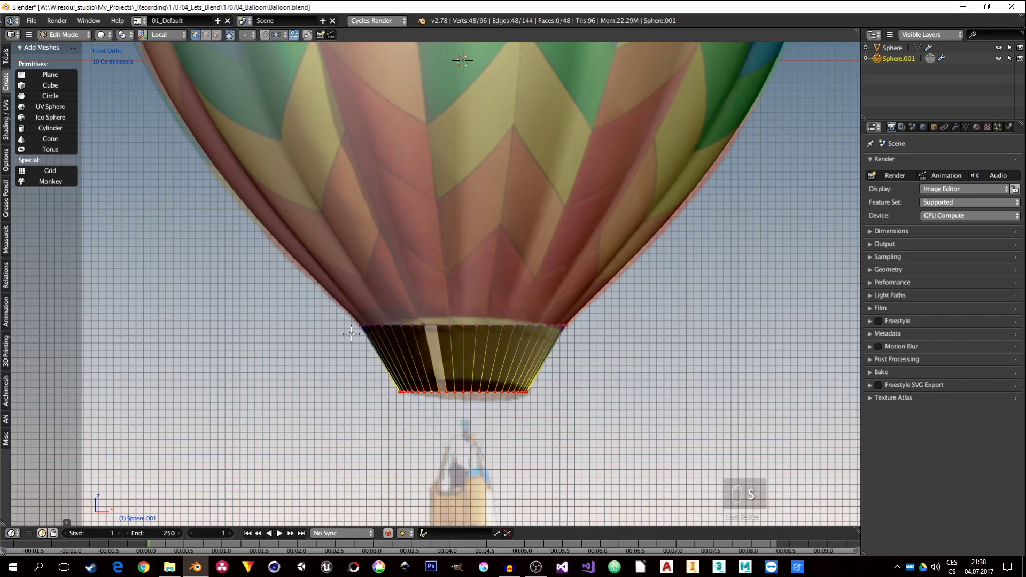
Step: Select the entire skirt mesh and recalculate its normals to face outward
key(a)
key(a)
key(a)
key(ctrl+n)
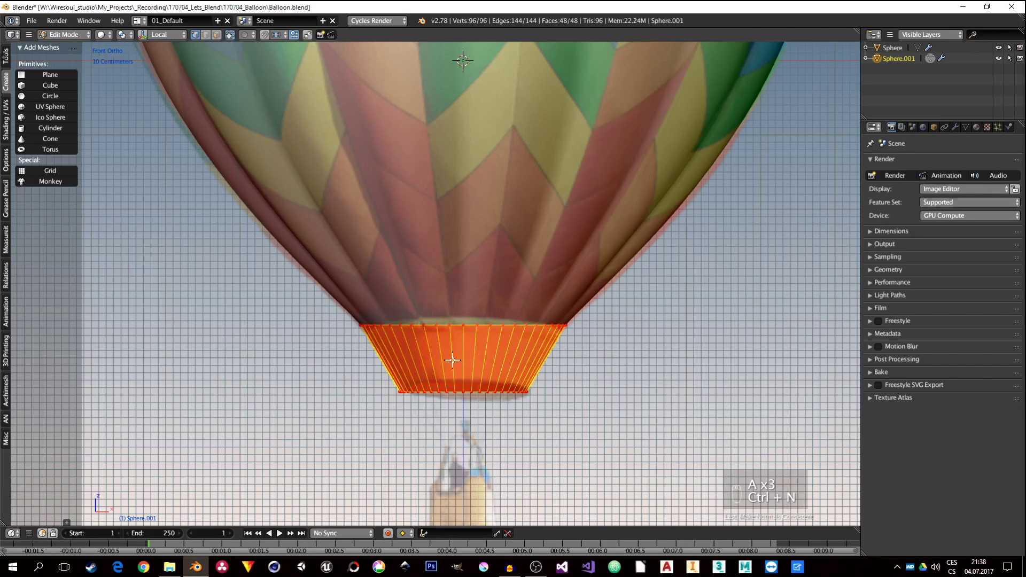
right_click(455, 390)
middle_drag(465, 398, 526, 328)
key(a)
key(a)
key(a)
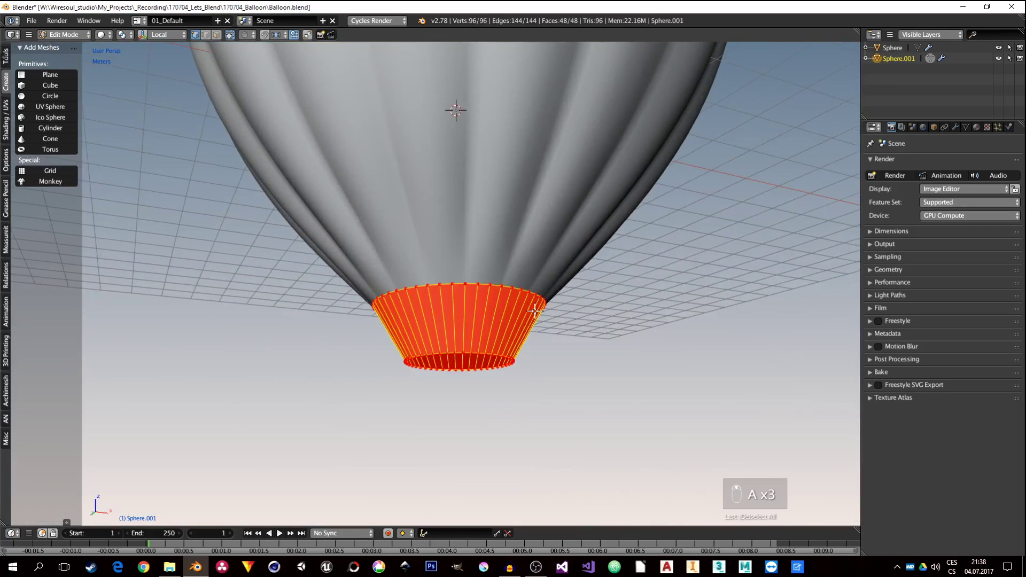
scroll(535, 310, up, 2)
key(s)
key(shift+z)
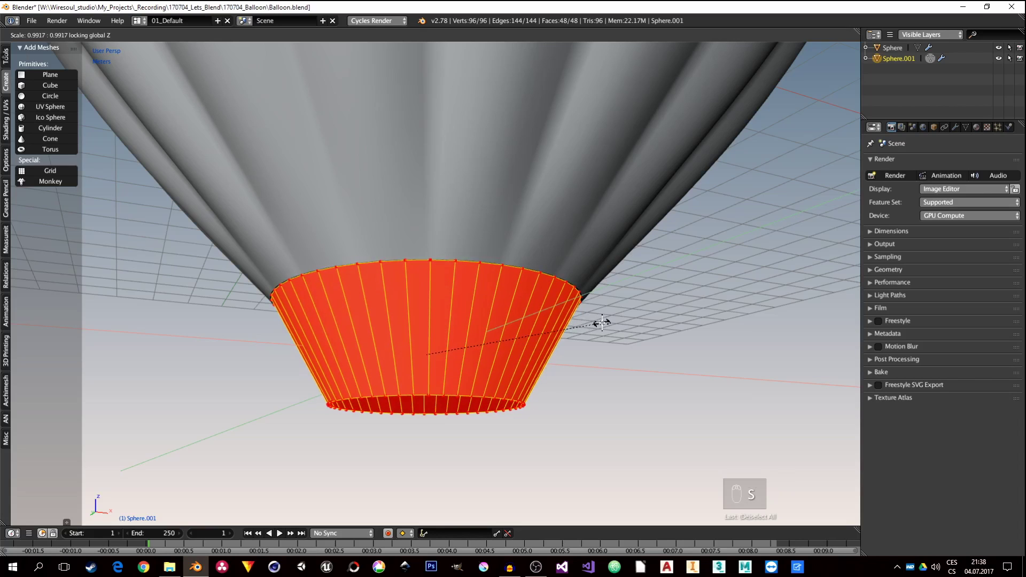
right_click(604, 323)
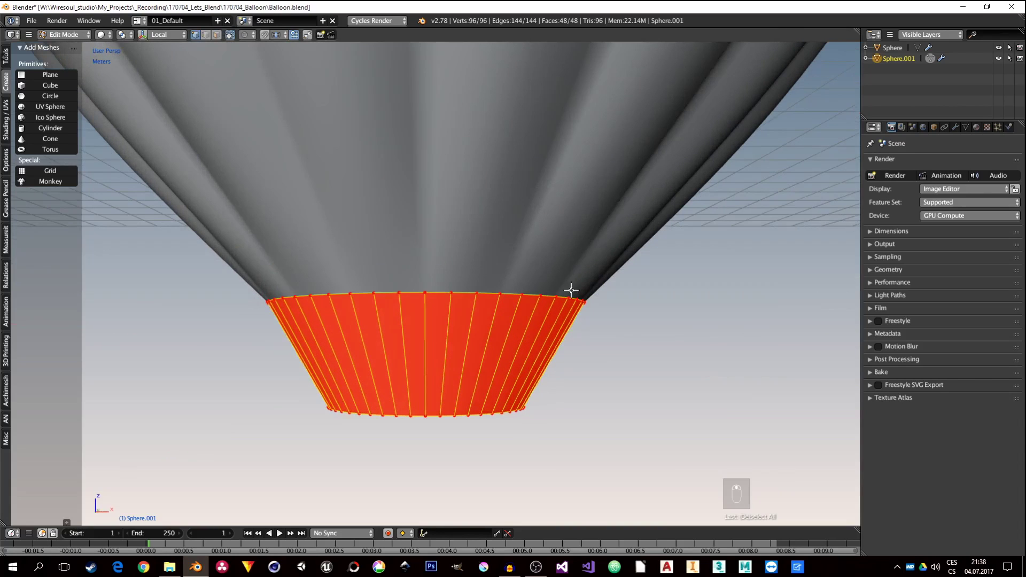
Step: Select the skirt's top and bottom edge loops, duplicate them in place and separate them into a new object
alt+right_click(386, 291)
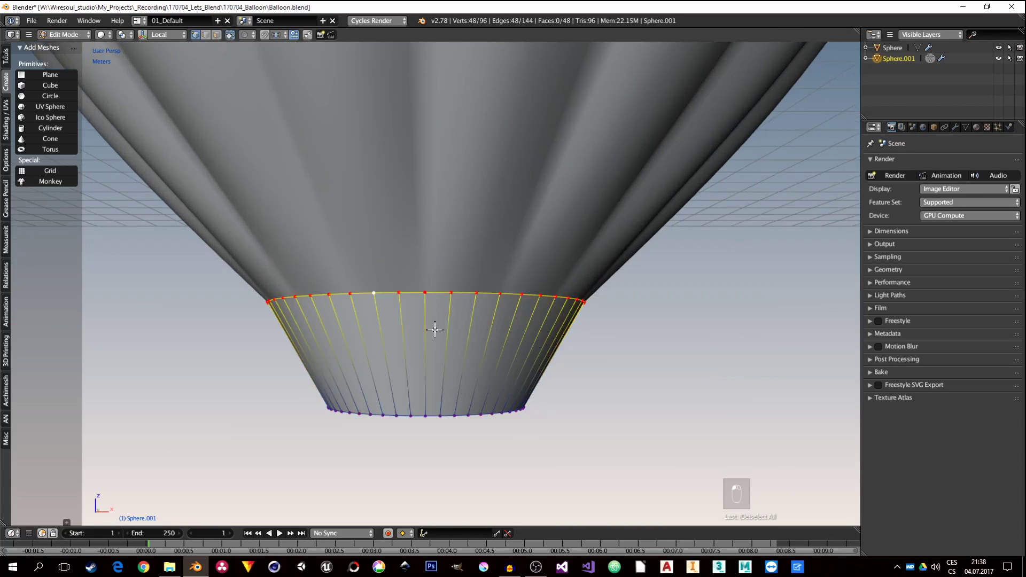
scroll(422, 325, down, 4)
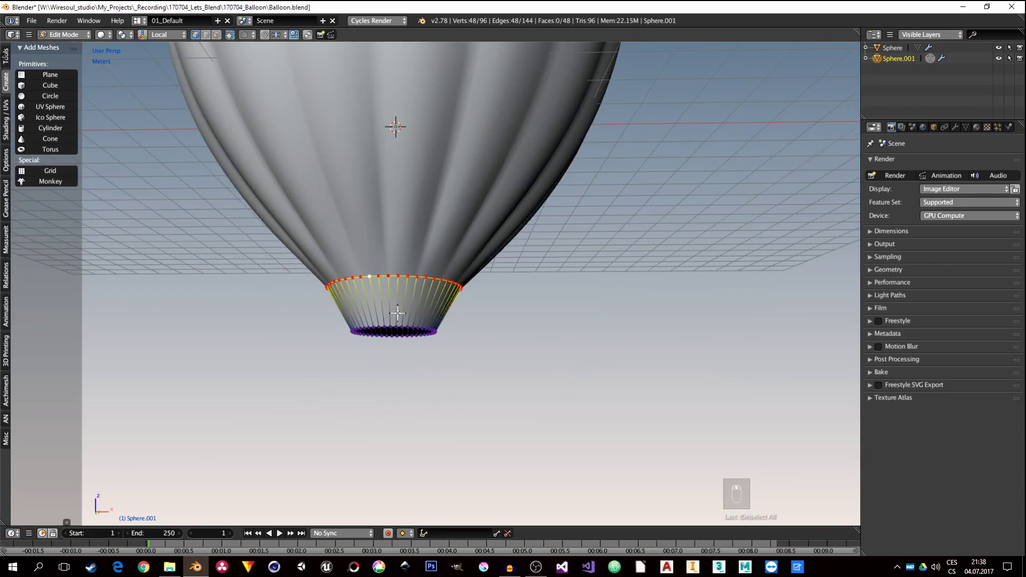
middle_drag(469, 309, 384, 353)
scroll(384, 354, up, 2)
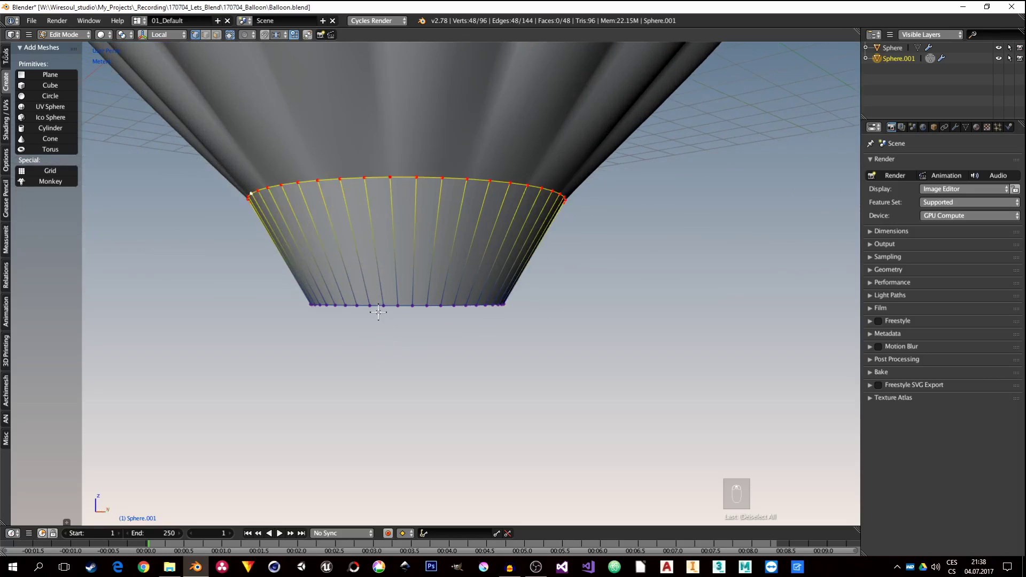
middle_drag(302, 193, 250, 202)
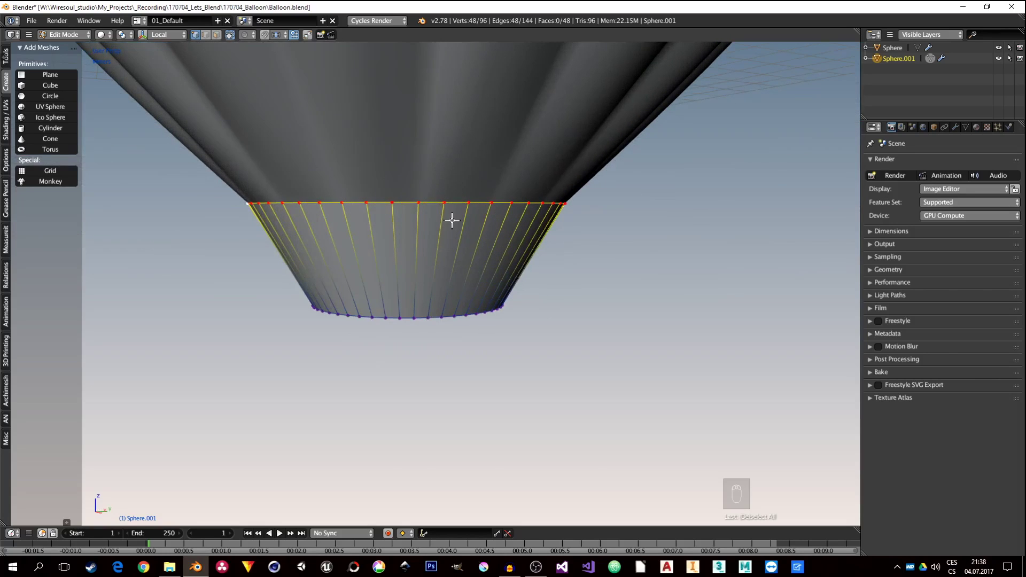
key(ctrl+Tab)
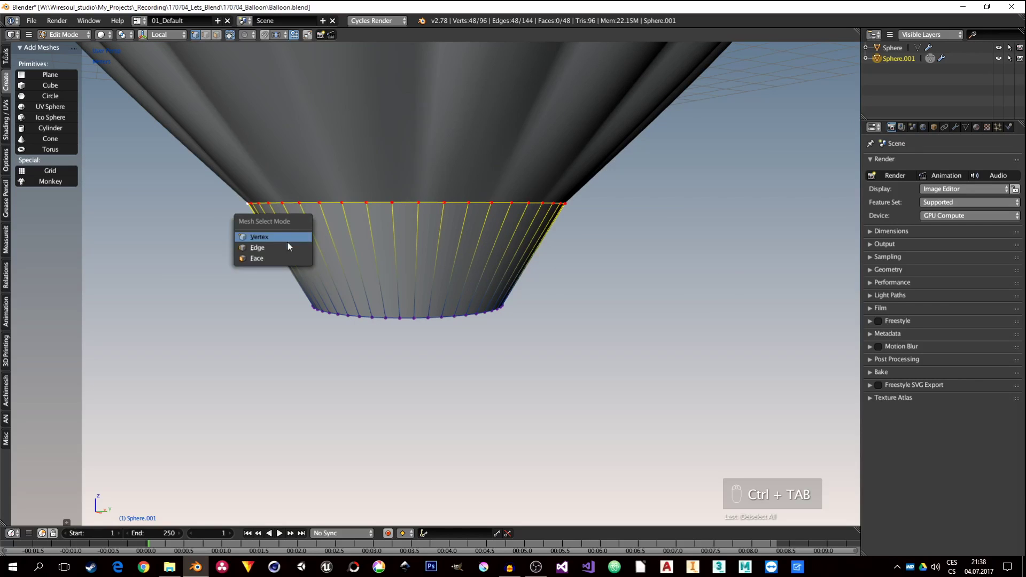
click(313, 249)
alt+shift+click(365, 319)
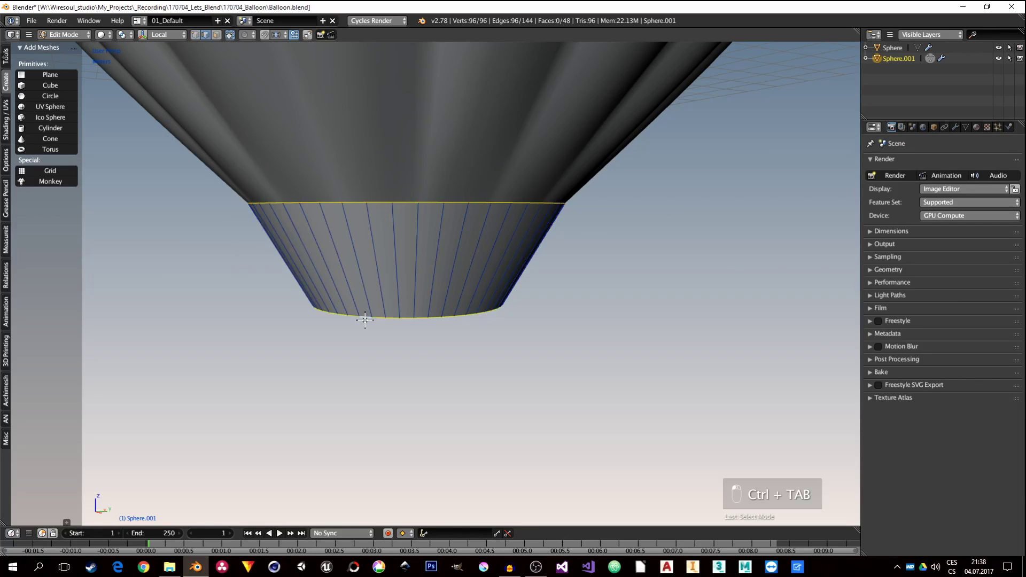
key(shift+d)
right_click(454, 285)
key(Tab)
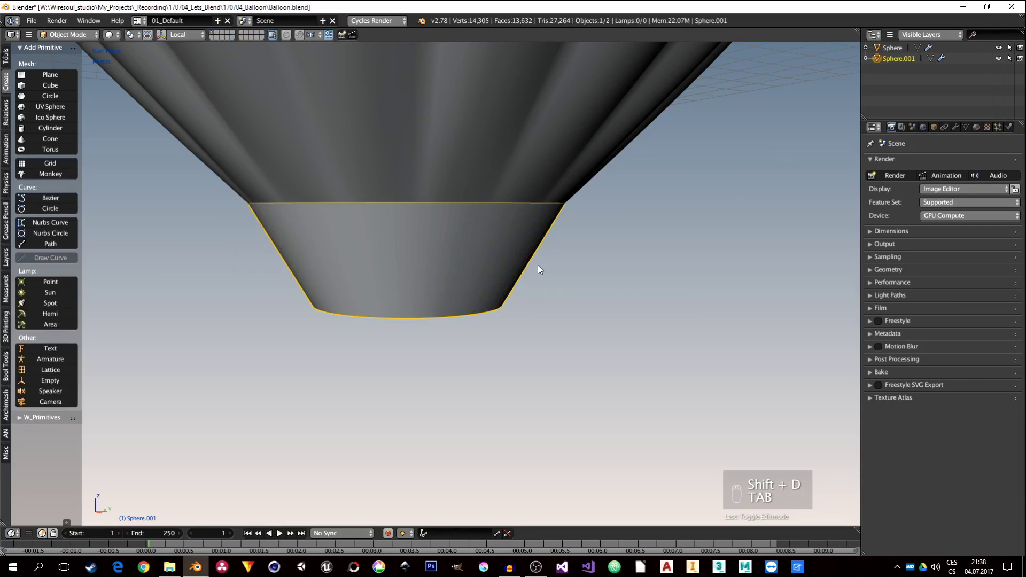
key(Tab)
key(p)
click(493, 266)
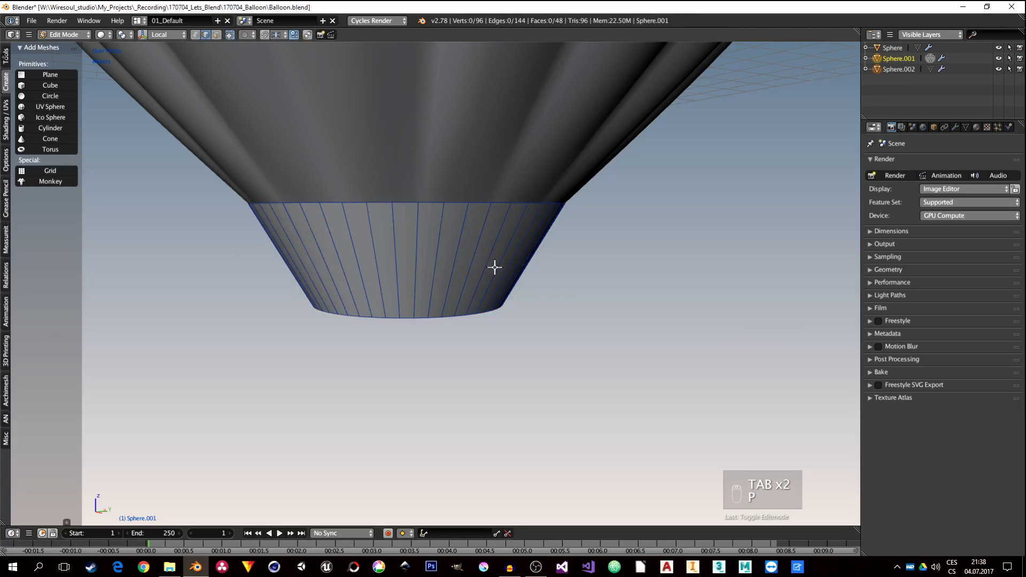
key(Tab)
Step: Select the separated rim loops in Object Mode and convert them from a mesh to a curve
right_click(421, 203)
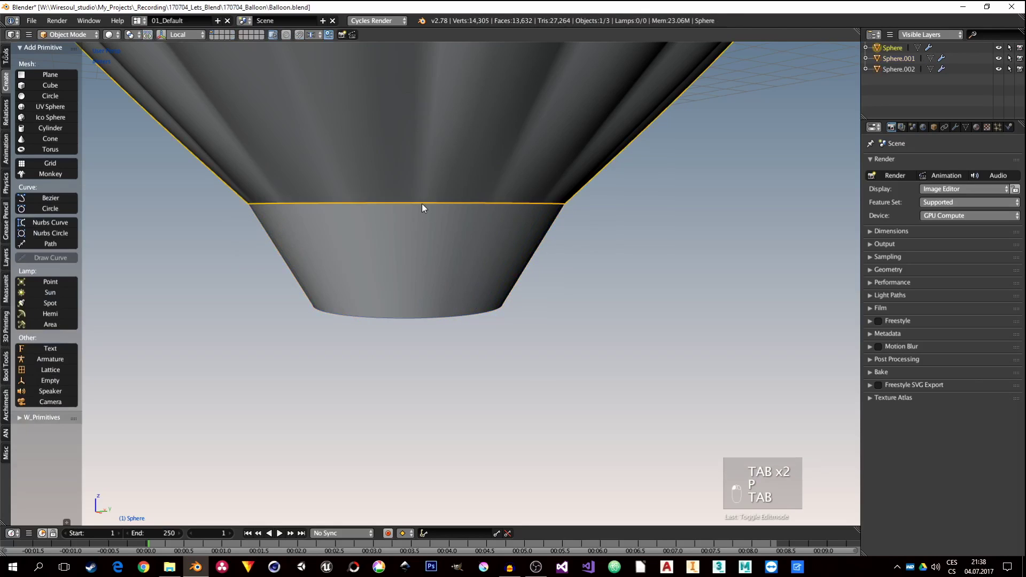
right_click(442, 323)
middle_drag(435, 327, 439, 324)
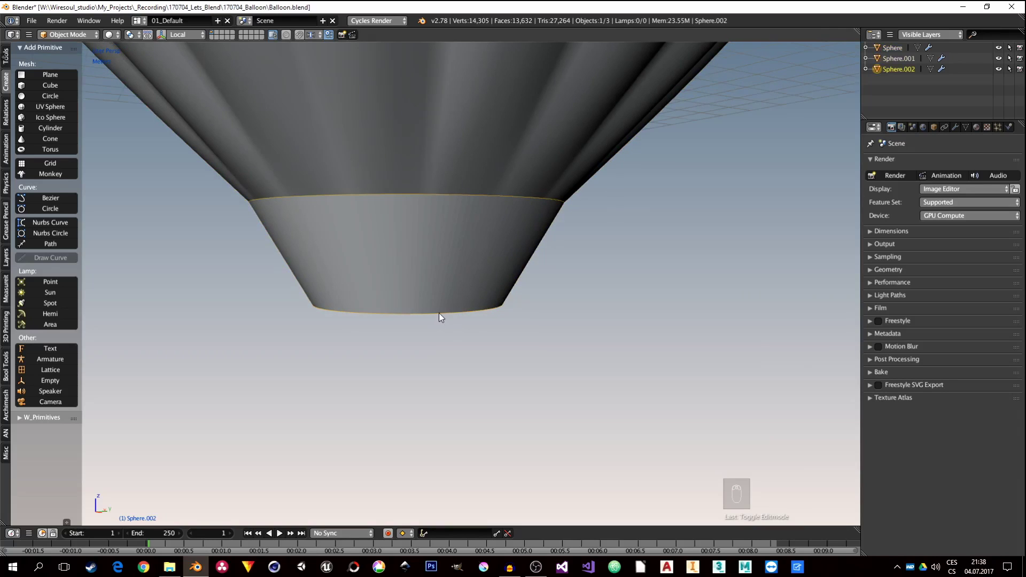
key(alt+c)
click(406, 315)
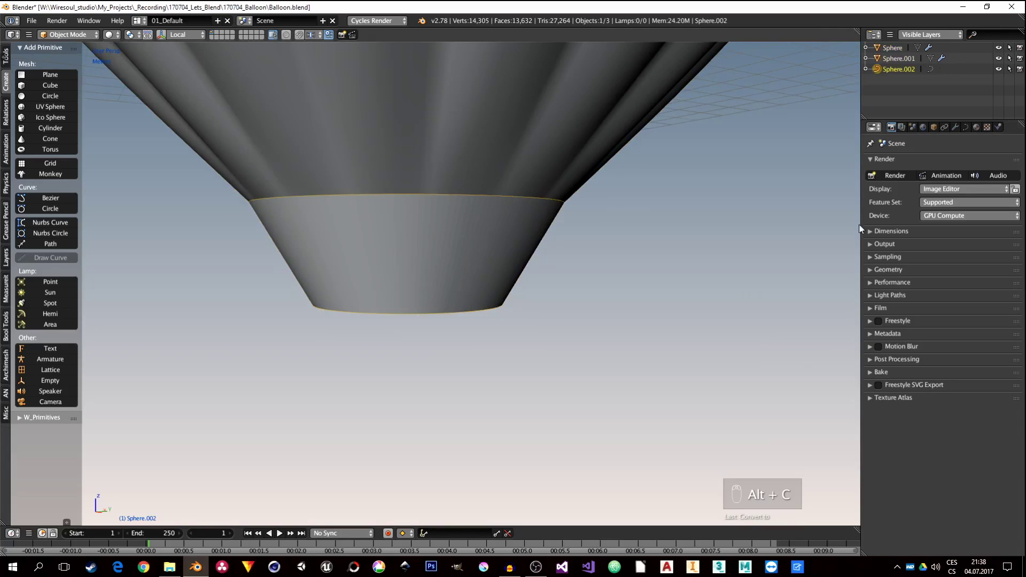
Step: Give the rim curves a round profile with Full fill, a bevel depth of 2 cm and a bevel resolution of 2
click(966, 128)
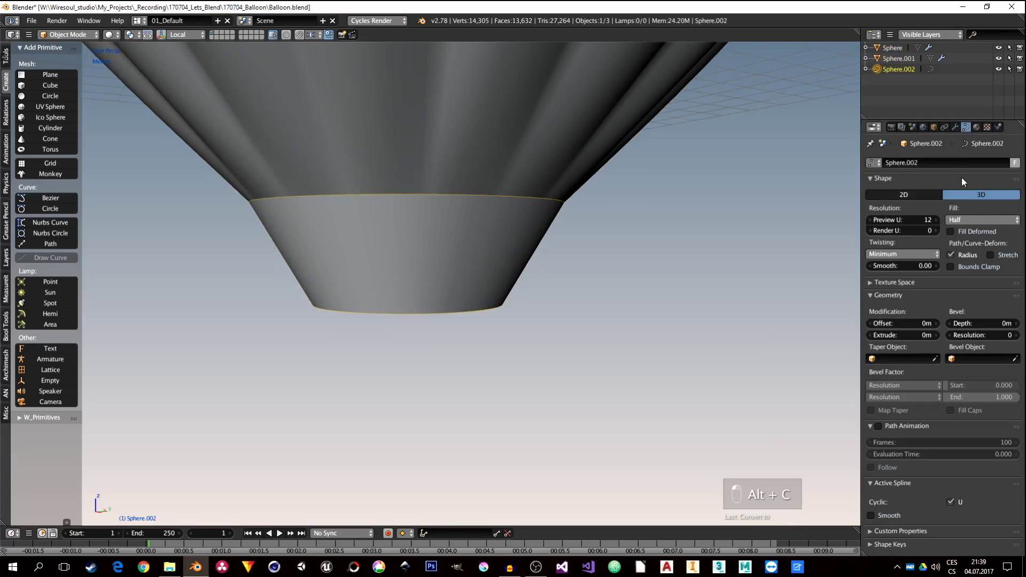
click(970, 221)
click(964, 208)
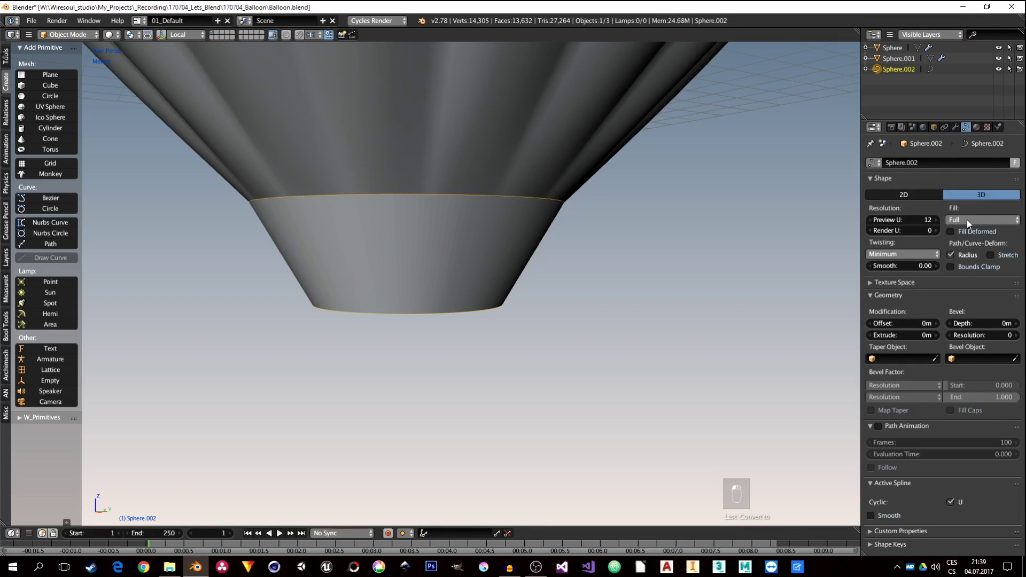
click(1015, 324)
click(1015, 323)
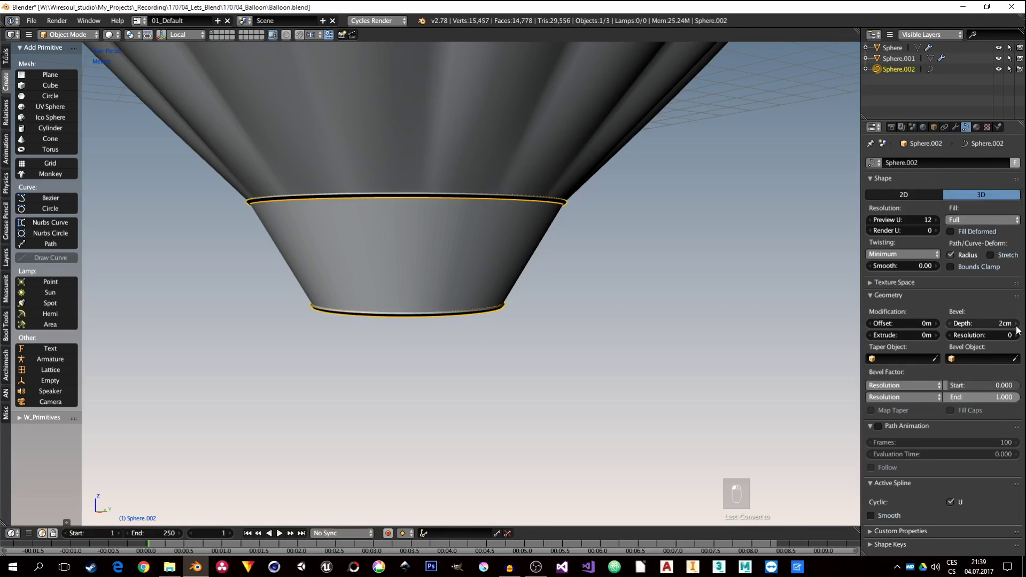
click(1015, 335)
click(1015, 335)
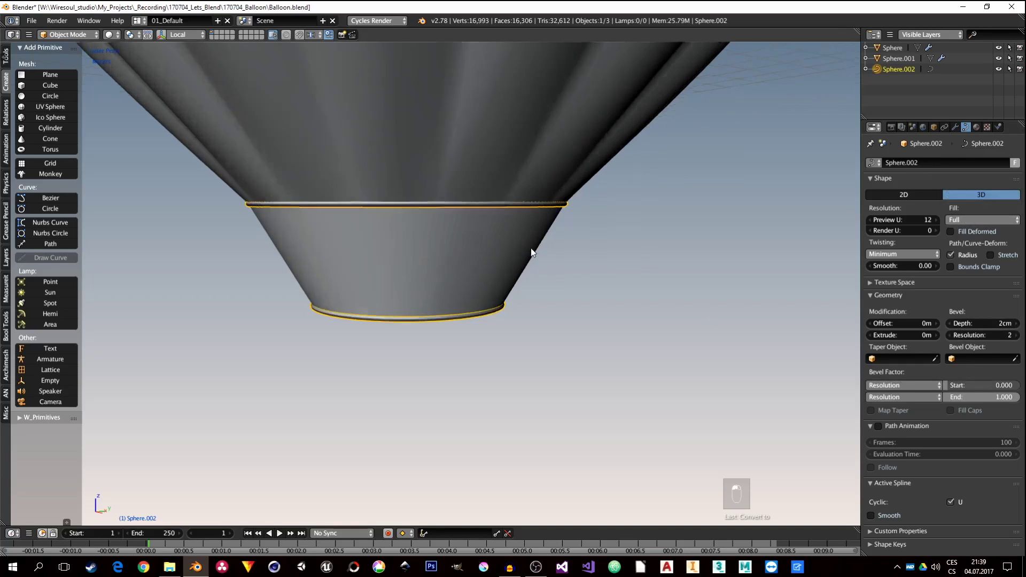
Step: Apply smooth shading to the rim curves and select the skirt between them
scroll(518, 251, up, 8)
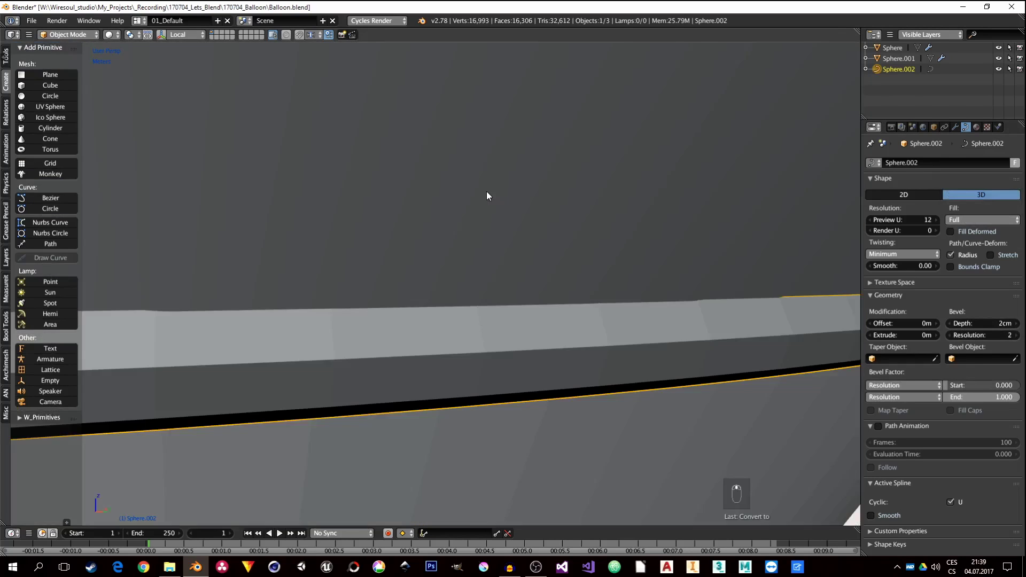
scroll(570, 238, down, 5)
key(ctrl+z)
key(ctrl+z)
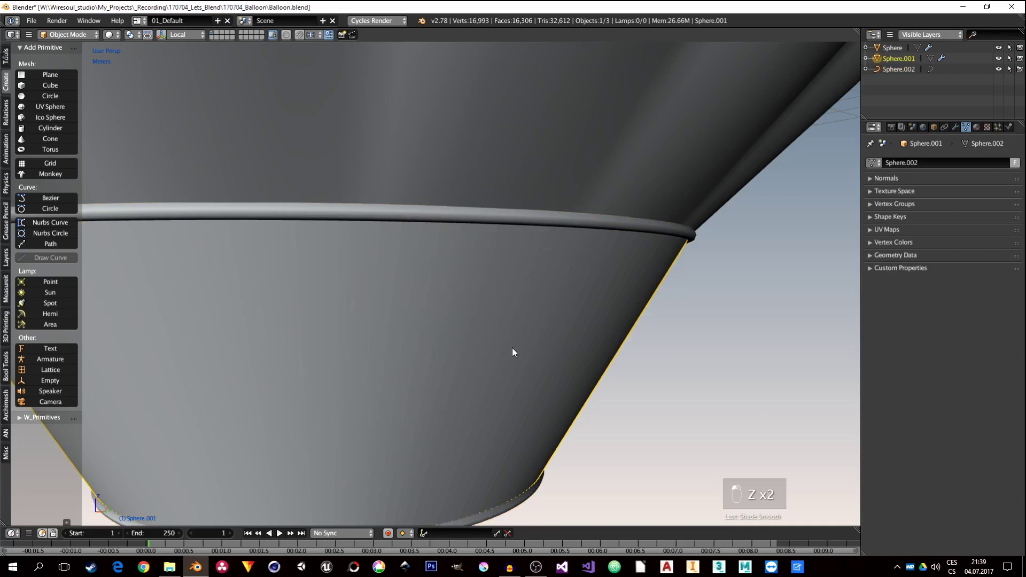
scroll(534, 331, down, 6)
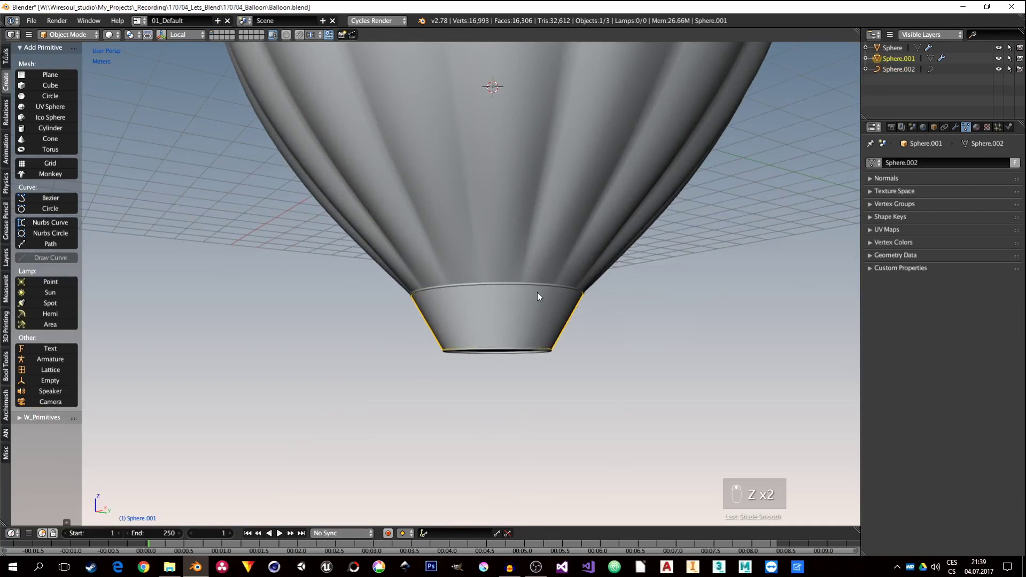
Step: Thicken the skirt's upper rim ring to about 1.7 times its radius, leaving the lower ring untouched
scroll(537, 293, up, 4)
right_click(544, 279)
key(Tab)
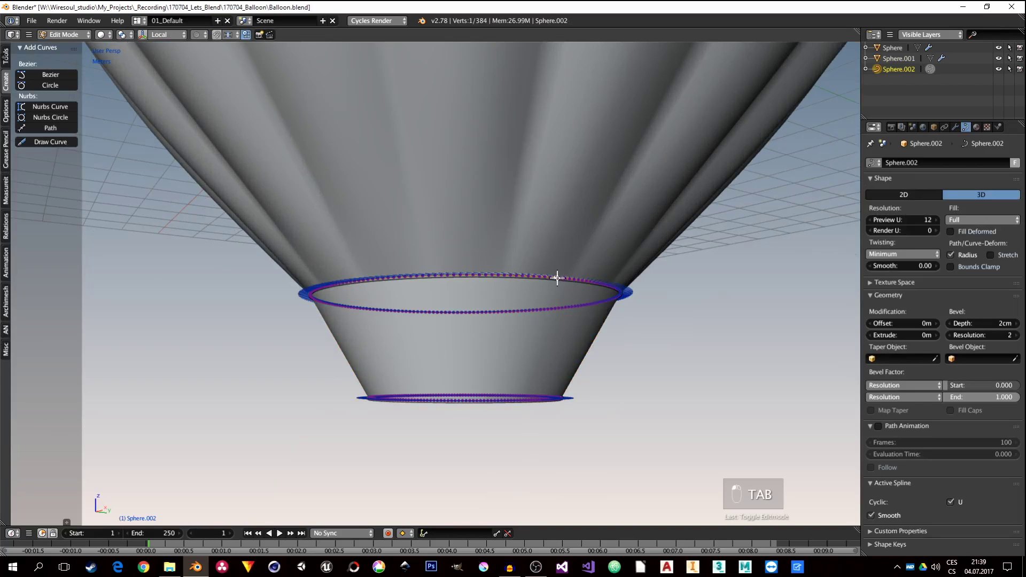
key(ctrl+l)
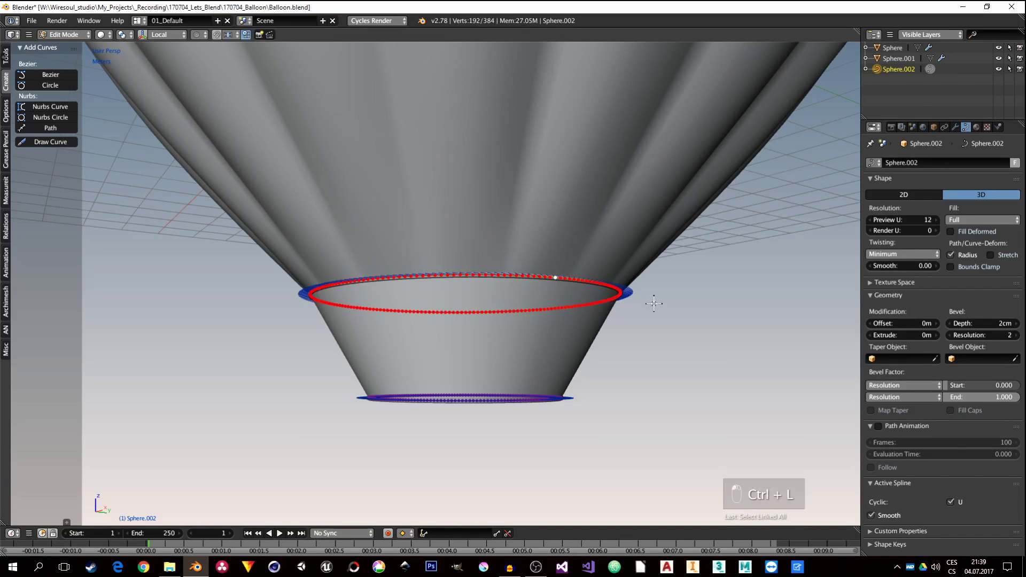
key(alt+s)
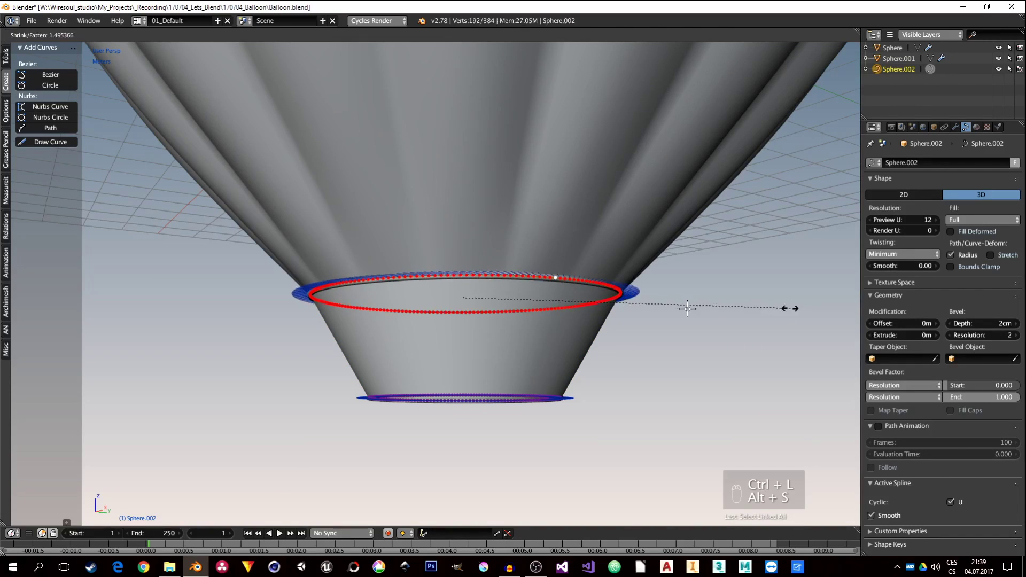
click(623, 313)
right_click(630, 313)
key(alt+s)
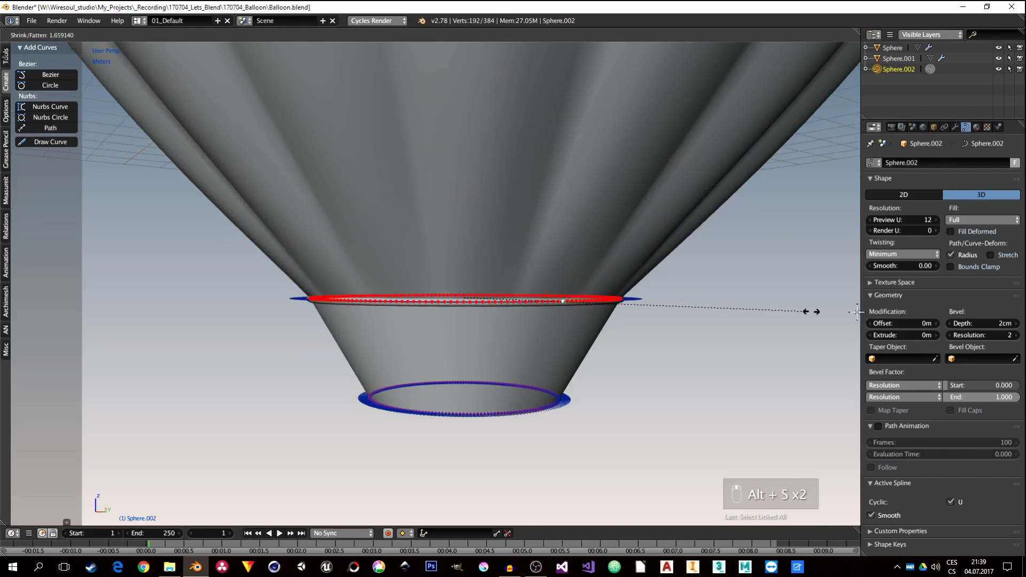
click(817, 306)
key(Tab)
key(a)
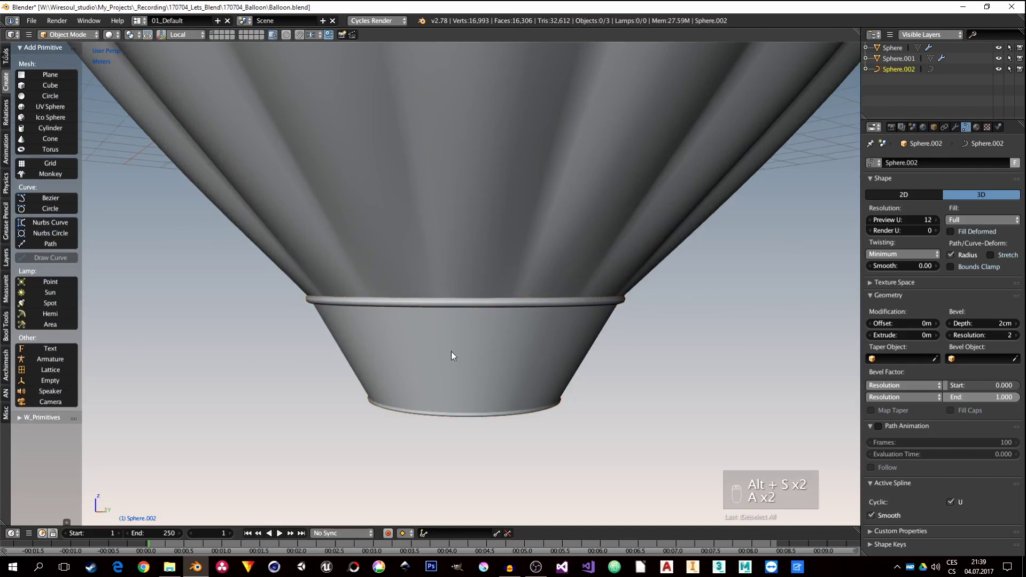
Step: Select the skirt and enable Double Sided in its normals settings
scroll(463, 345, down, 4)
scroll(464, 345, down, 3)
mouse_move(464, 344)
middle_down()
mouse_move(475, 338)
mouse_move(468, 317)
mouse_move(464, 337)
middle_up()
scroll(473, 342, up, 4)
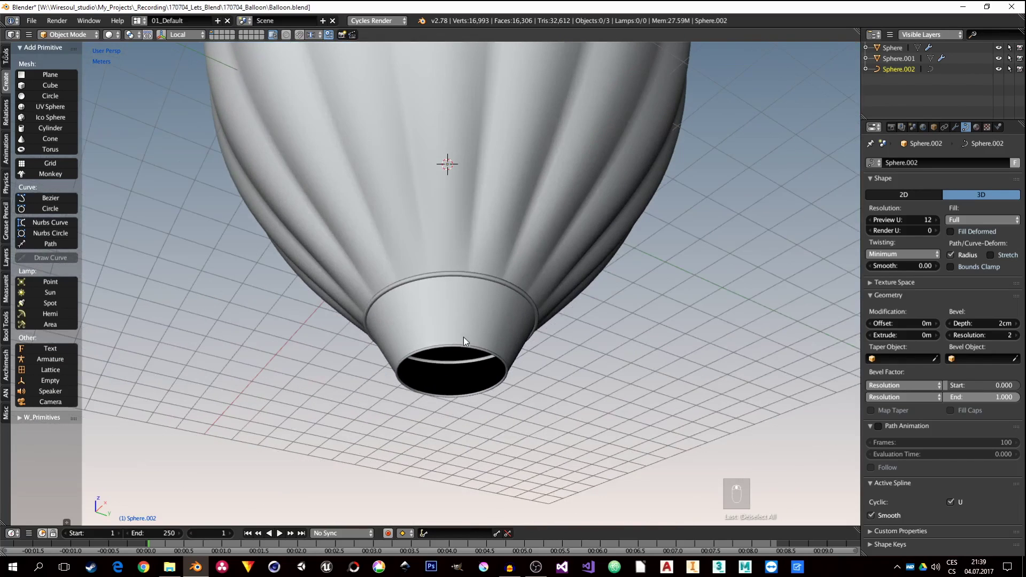
scroll(453, 396, up, 2)
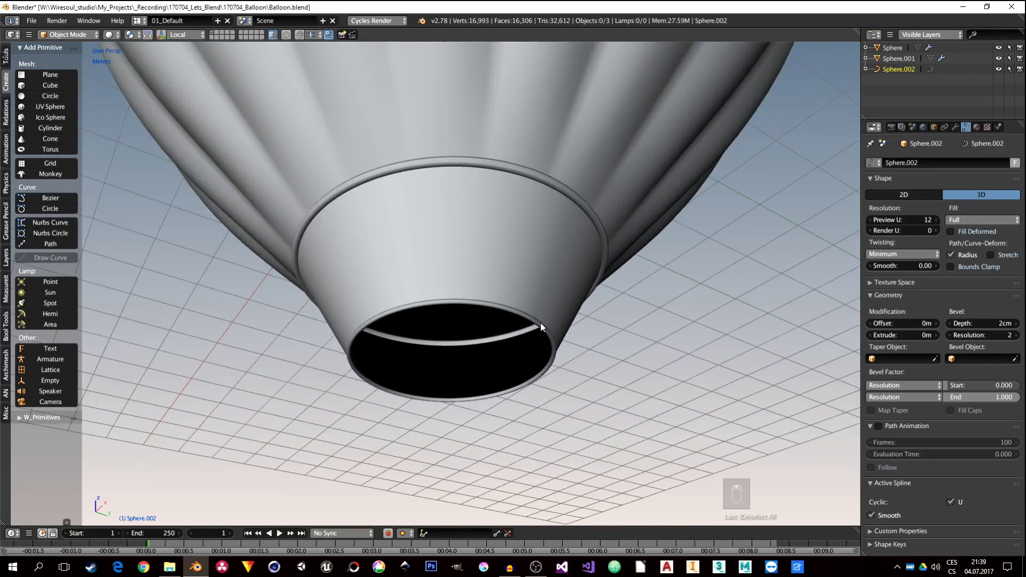
scroll(585, 367, down, 3)
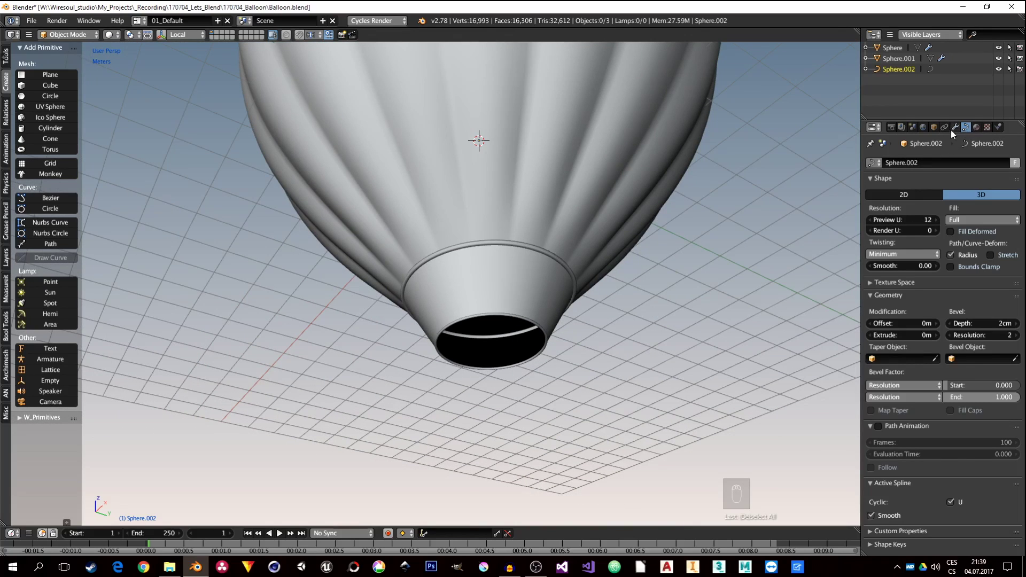
right_click(522, 292)
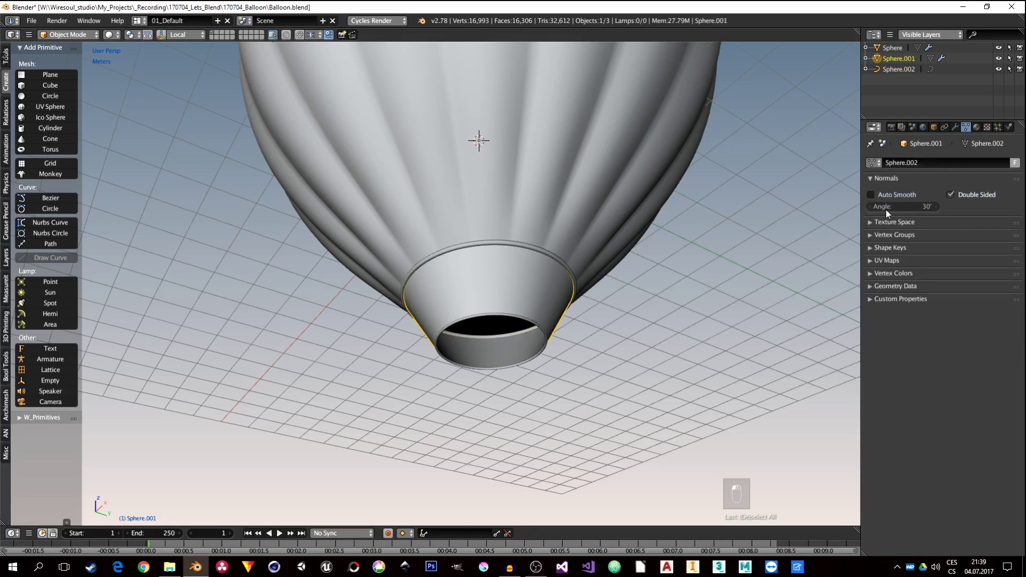
middle_drag(775, 245, 616, 278)
Step: Enable Auto Smooth and Double Sided normals for the balloon envelope
right_click(571, 189)
middle_drag(571, 189, 566, 169)
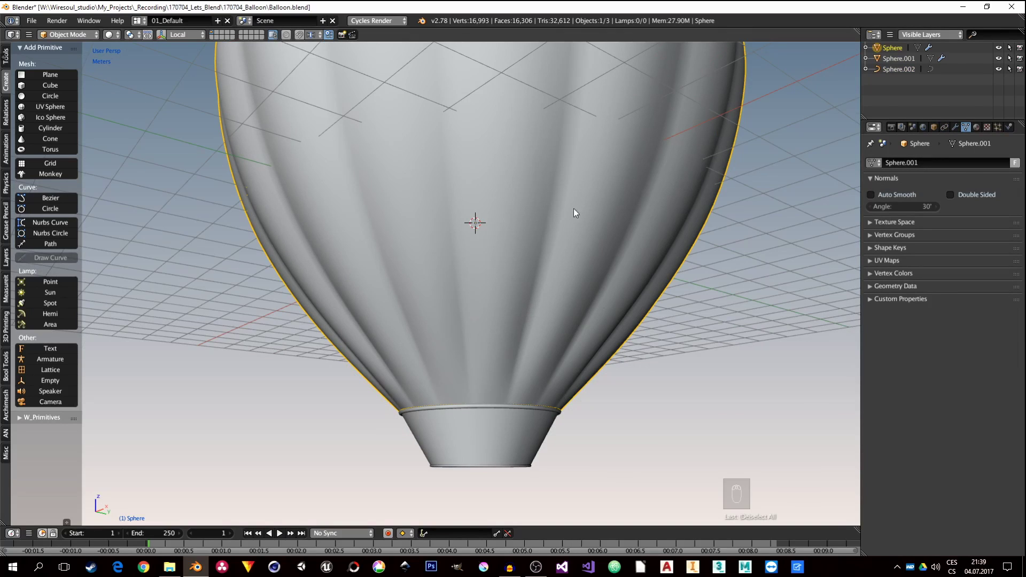
click(870, 195)
middle_drag(617, 261, 601, 283)
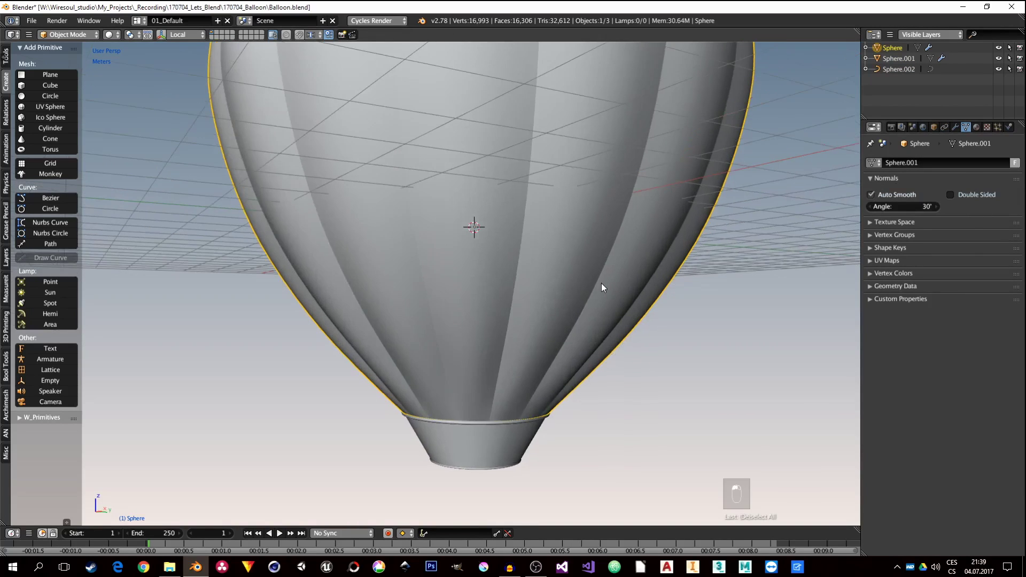
scroll(602, 288, down, 5)
middle_drag(584, 204, 562, 154)
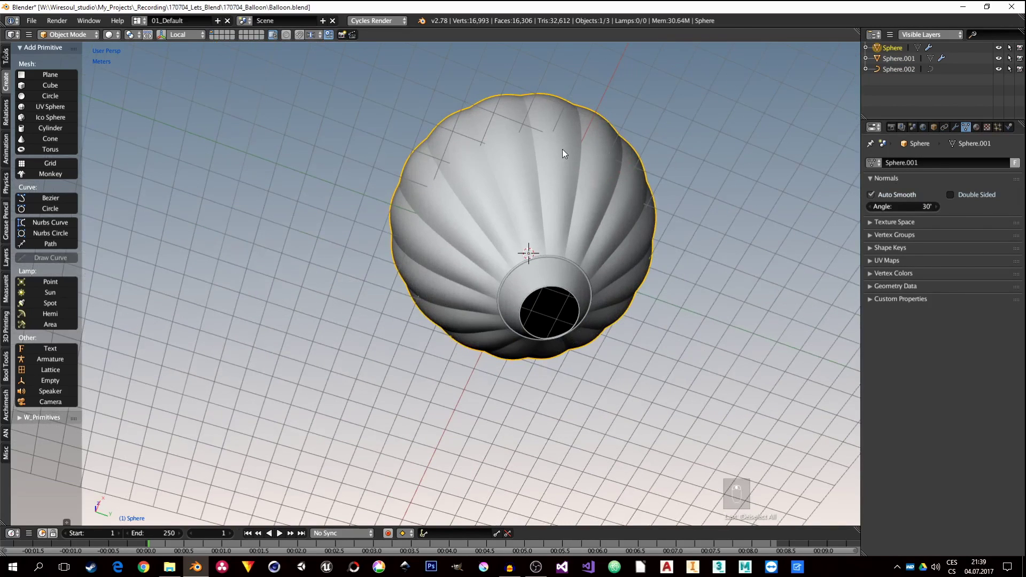
click(950, 195)
middle_drag(552, 258, 499, 339)
key(a)
scroll(517, 296, up, 2)
scroll(489, 335, down, 3)
Step: Add a cube in front view and move it straight down along Z onto the reference basket
key(KP_1)
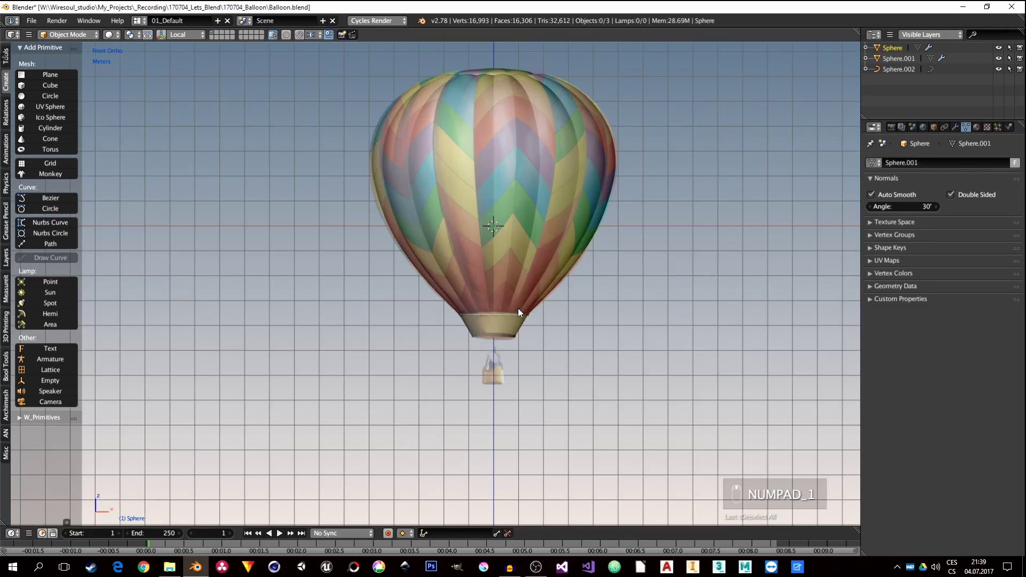
scroll(496, 350, up, 4)
scroll(496, 352, up, 1)
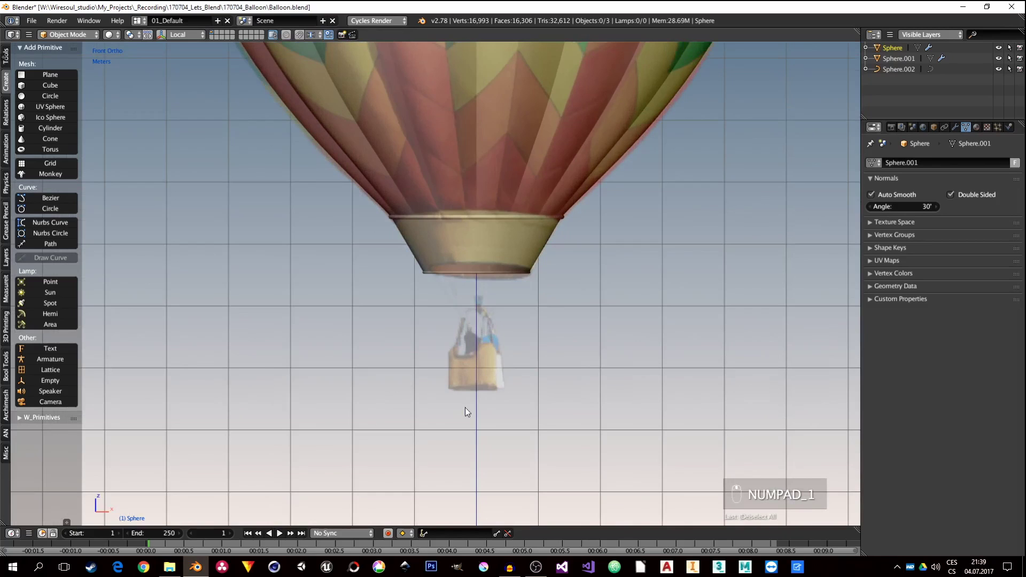
scroll(476, 367, down, 3)
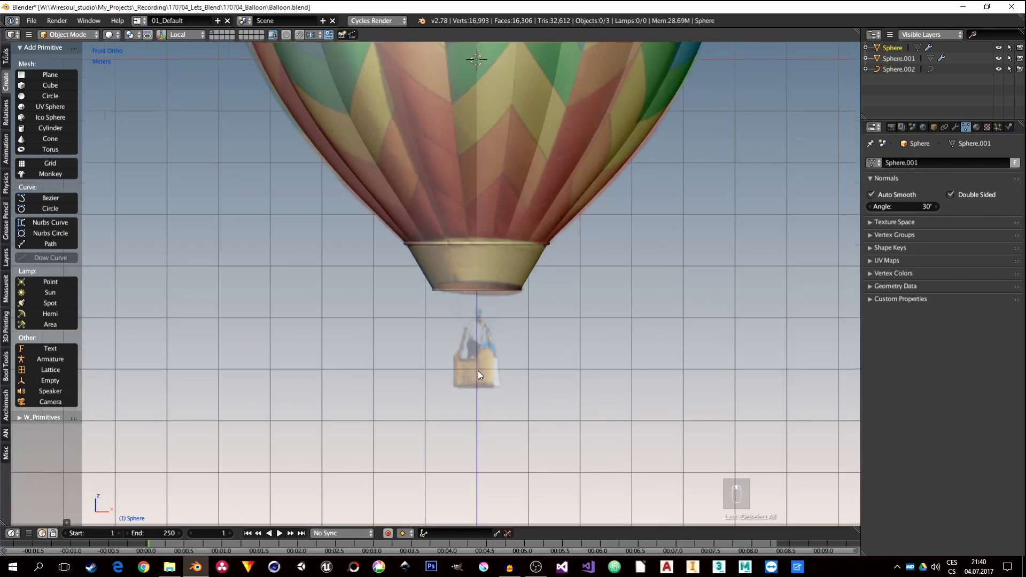
scroll(425, 207, up, 2)
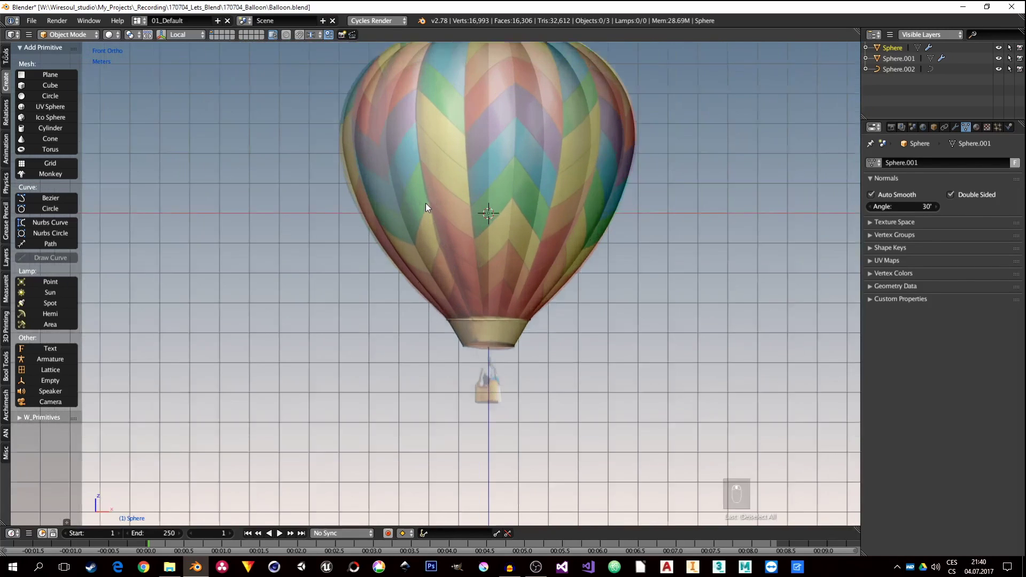
key(shift+a)
mouse_move(392, 183)
click(434, 194)
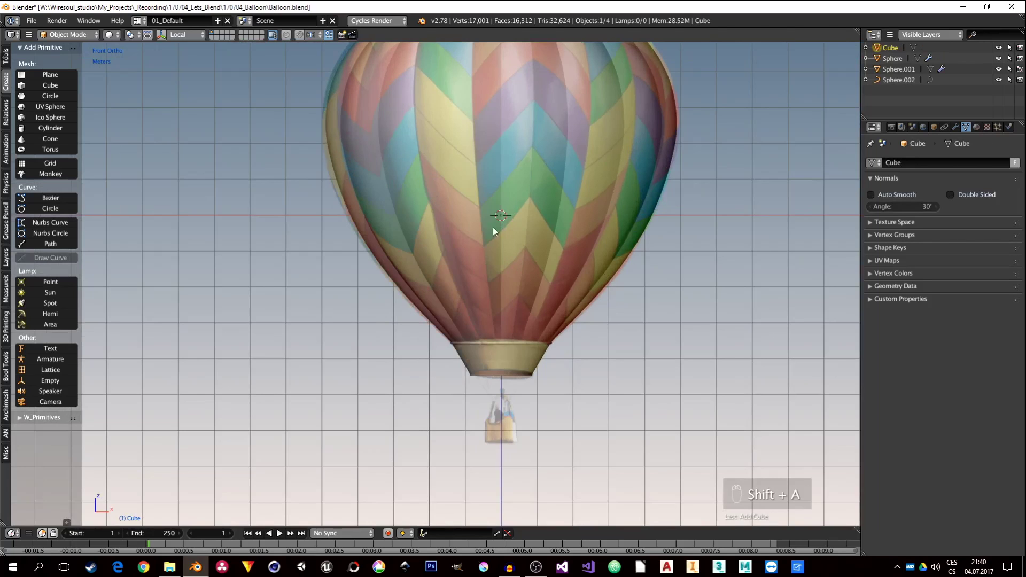
shift+middle_drag(539, 260, 508, 220)
key(g)
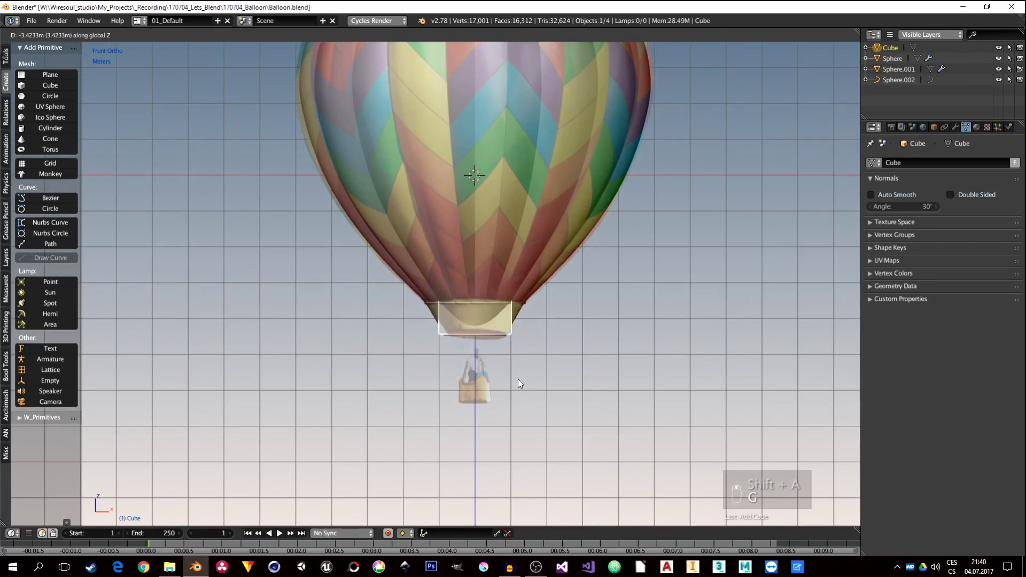
click(523, 405)
Step: Scale the cube to about 0.4 and fine-tune its height and size to match the reference basket's width
key(s)
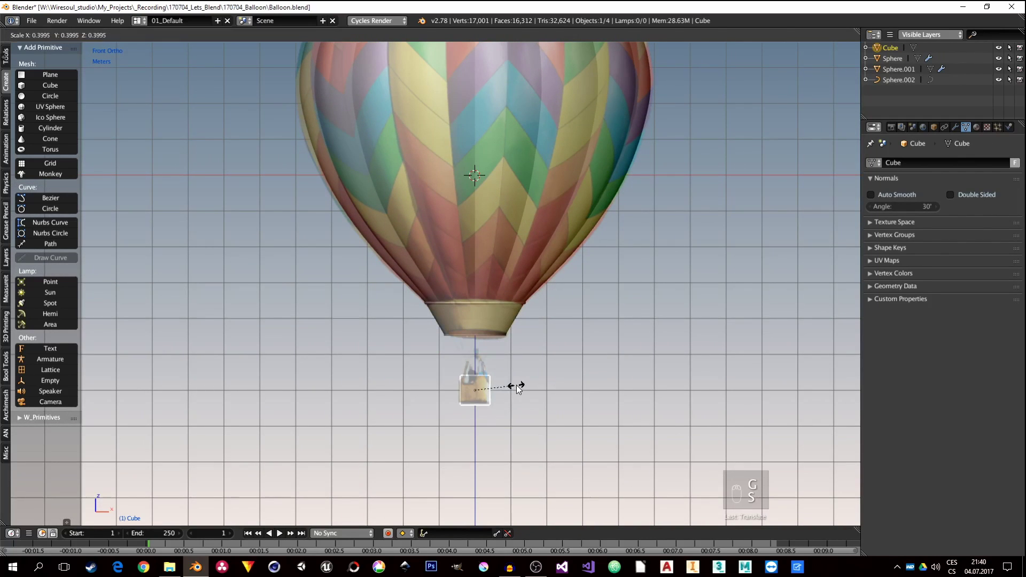
click(516, 384)
middle_drag(477, 408, 483, 406)
scroll(476, 391, up, 2)
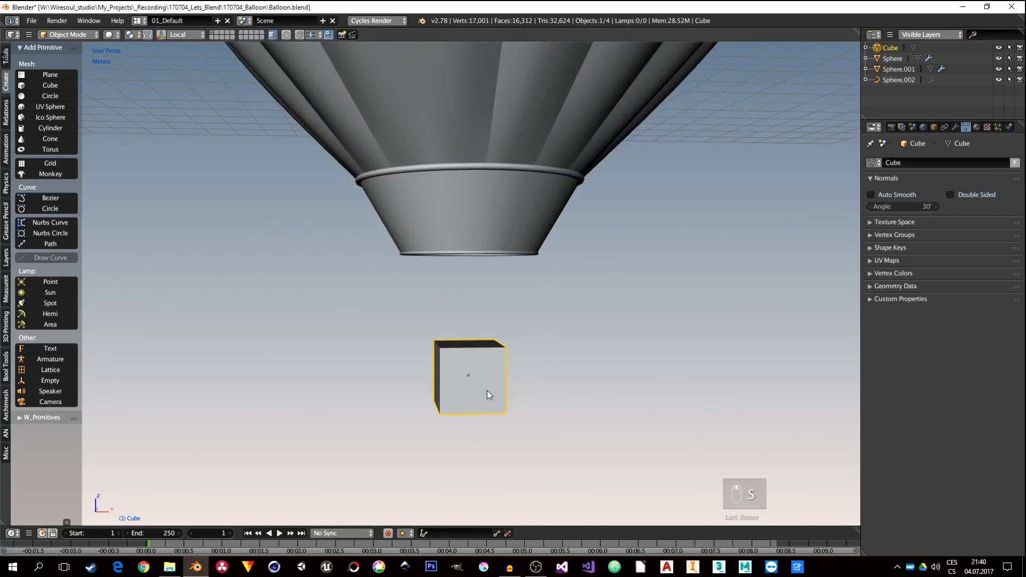
key(KP_1)
scroll(486, 390, up, 2)
key(g)
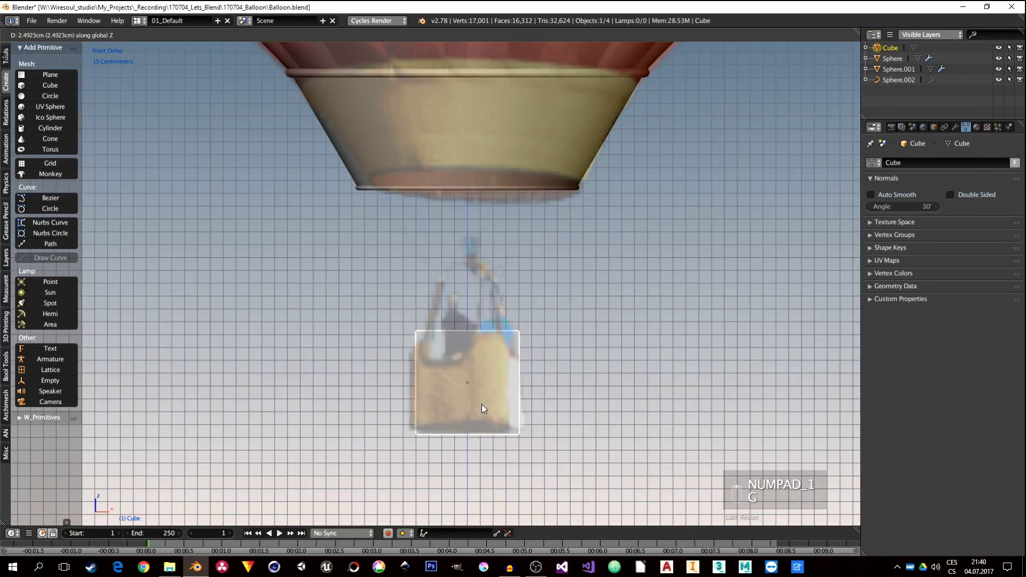
click(482, 401)
key(s)
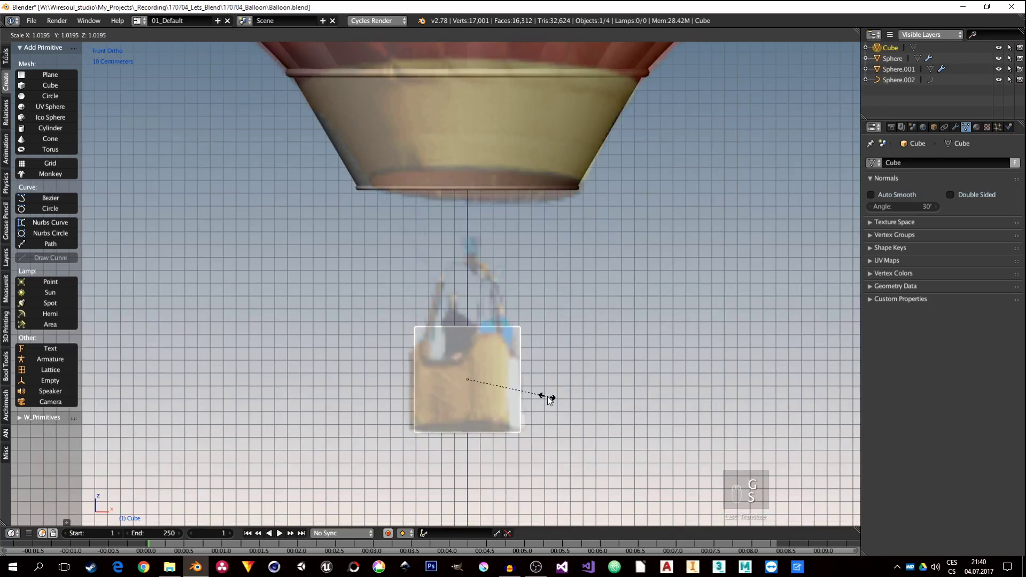
click(547, 396)
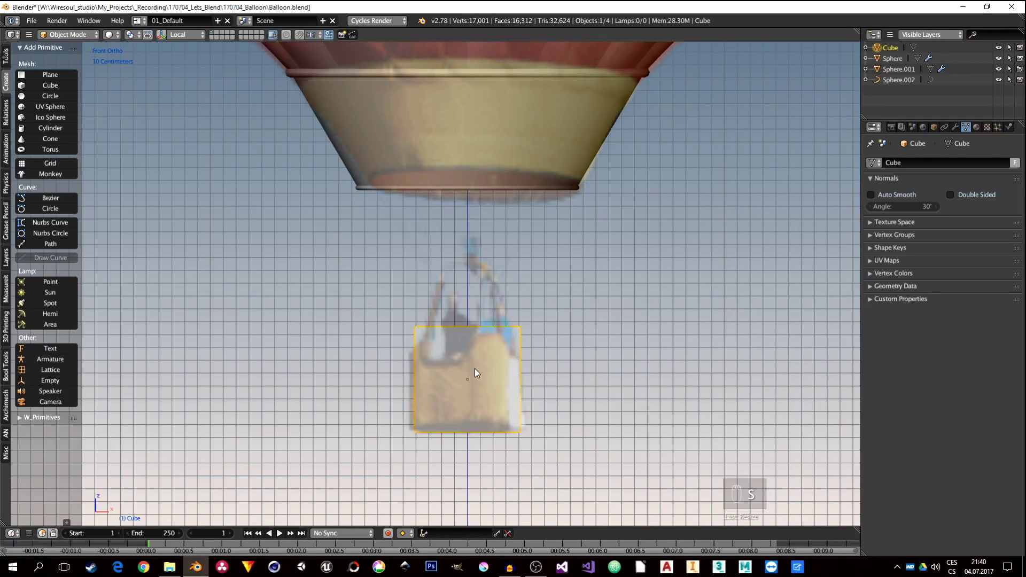
Step: Apply the cube's object transform and lower its top face about 28 cm to the reference basket's upper edge
key(ctrl+a)
click(461, 393)
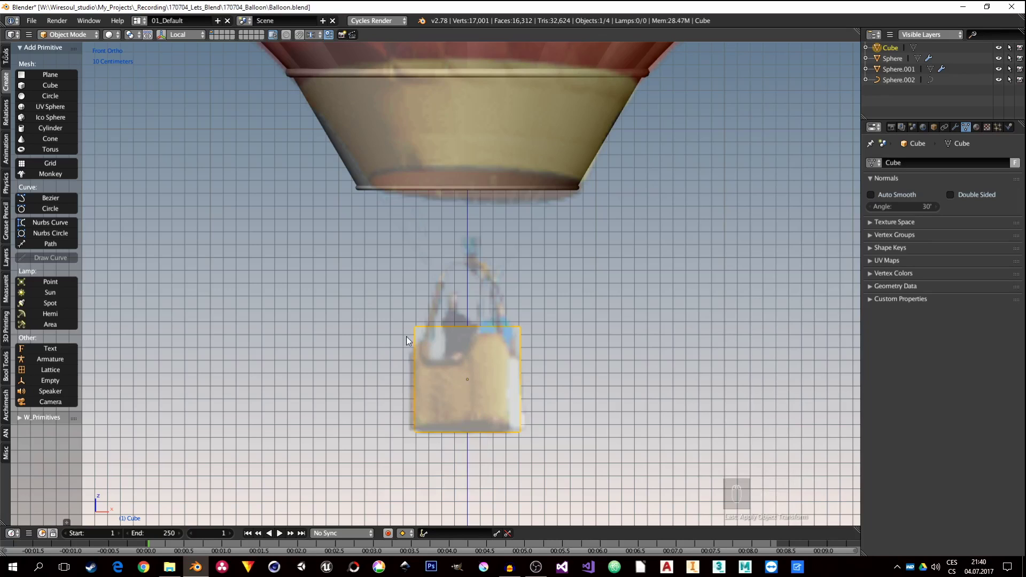
key(Tab)
key(ctrl+Tab)
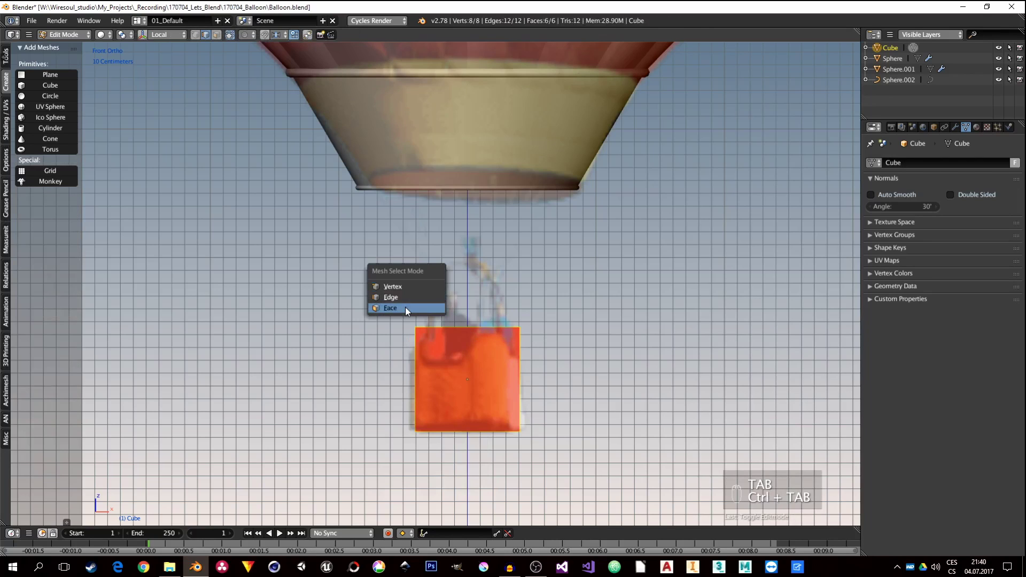
click(405, 307)
right_click(513, 342)
mouse_move(451, 322)
middle_down()
mouse_move(460, 343)
mouse_move(461, 314)
middle_up()
key(KP_1)
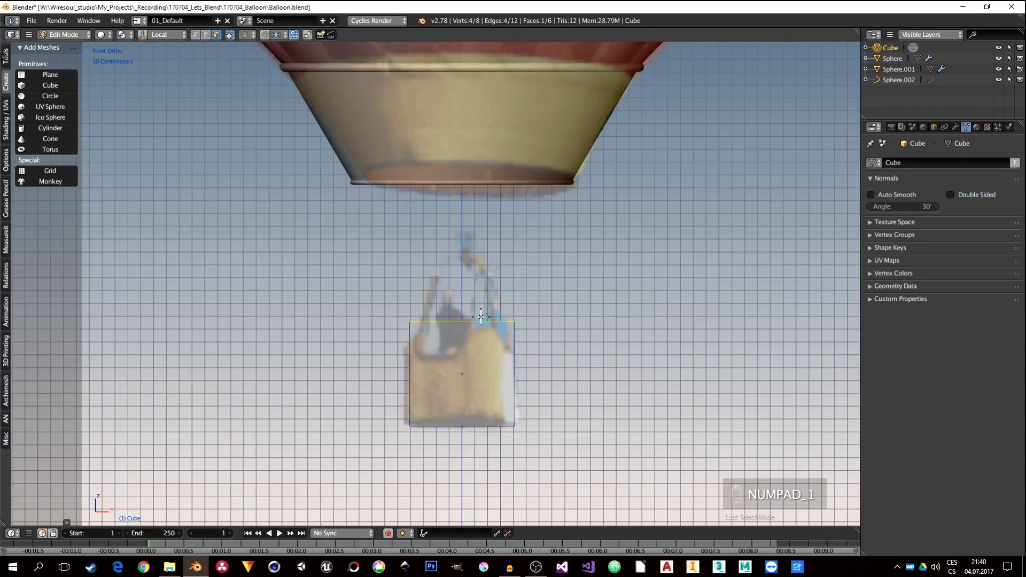
key(g)
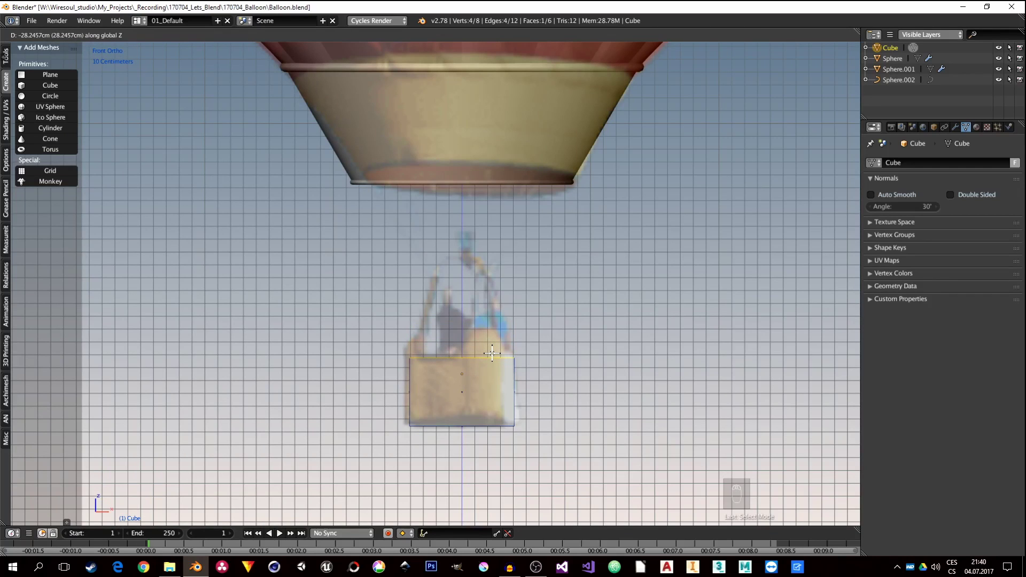
click(492, 353)
Step: Delete the cube's top face to open the basket
middle_drag(492, 354, 484, 374)
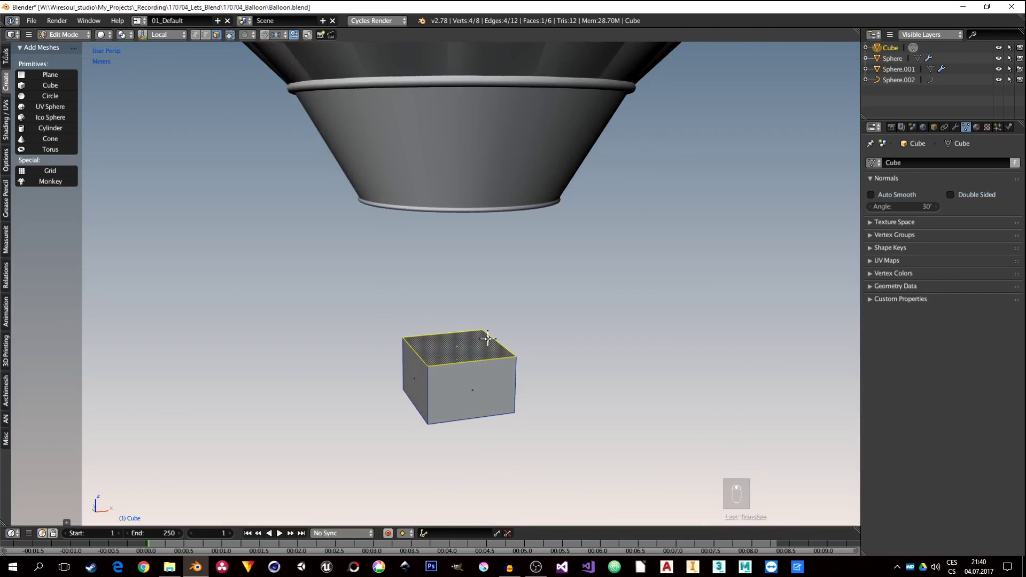
key(x)
click(452, 352)
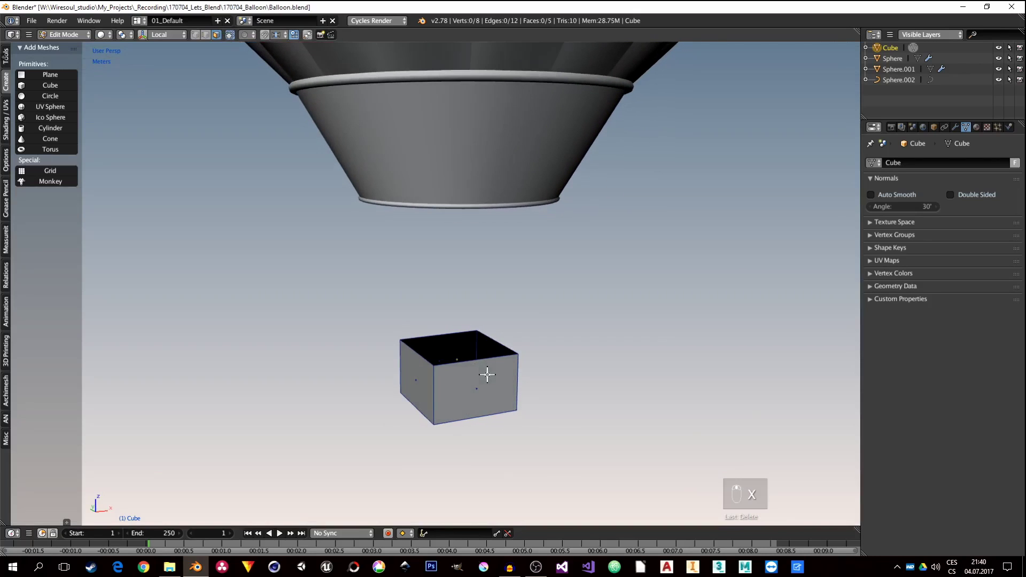
Step: Bevel the basket's four vertical corner edges with 5 segments and an offset of about 0.28
key(ctrl+Tab)
click(430, 340)
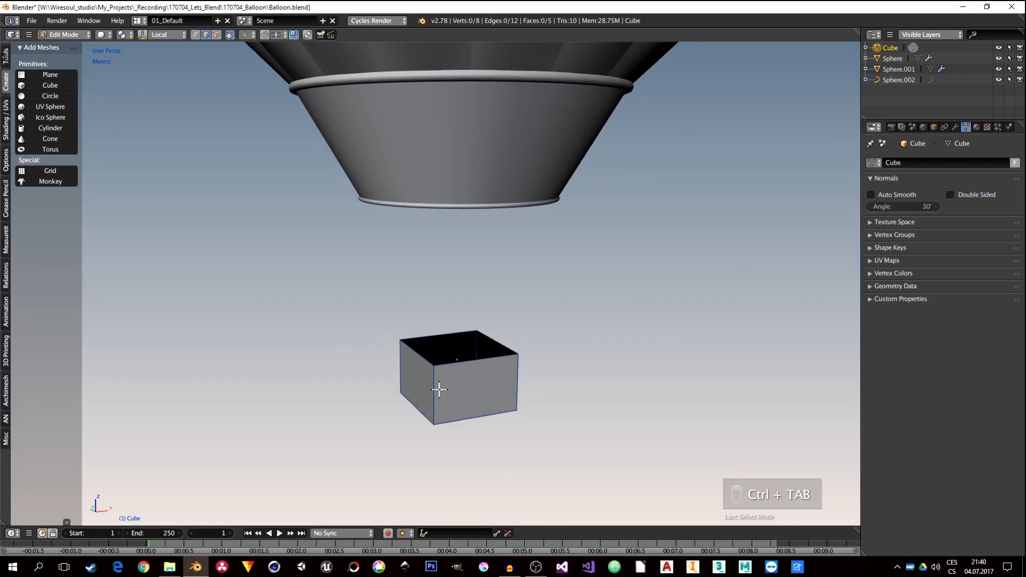
ctrl+alt+click(434, 390)
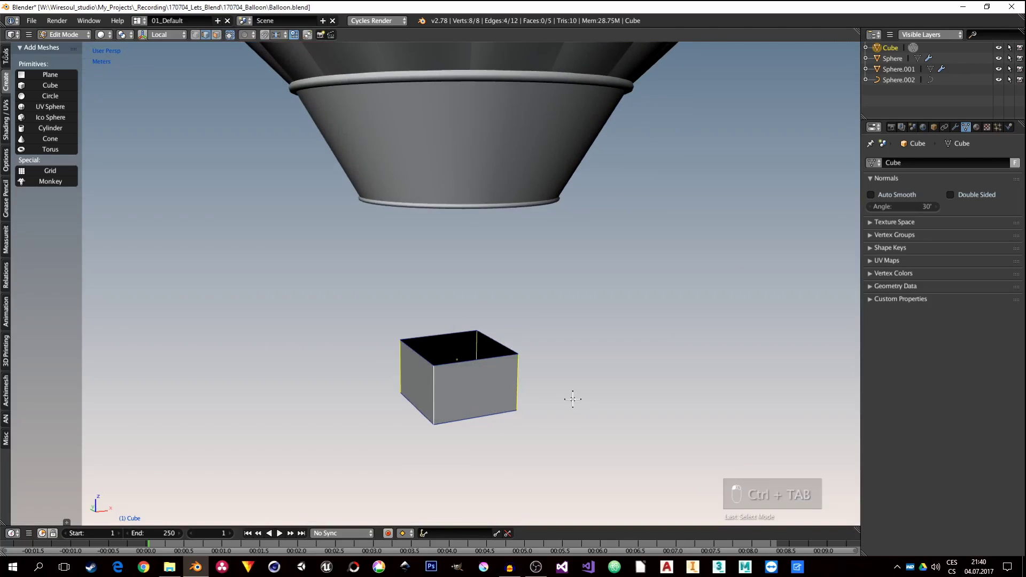
key(KP_1)
key(ctrl+b)
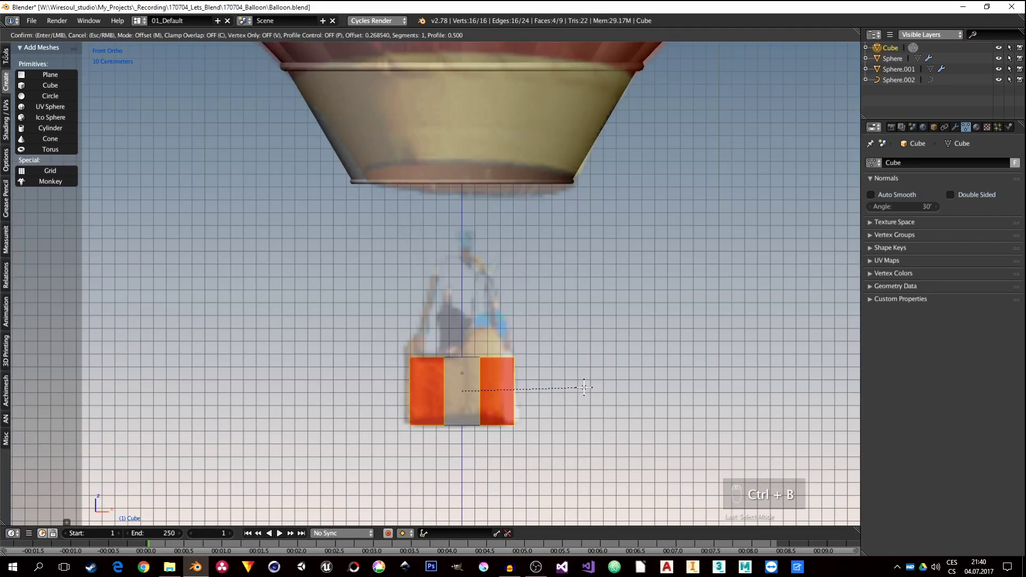
scroll(586, 388, up, 3)
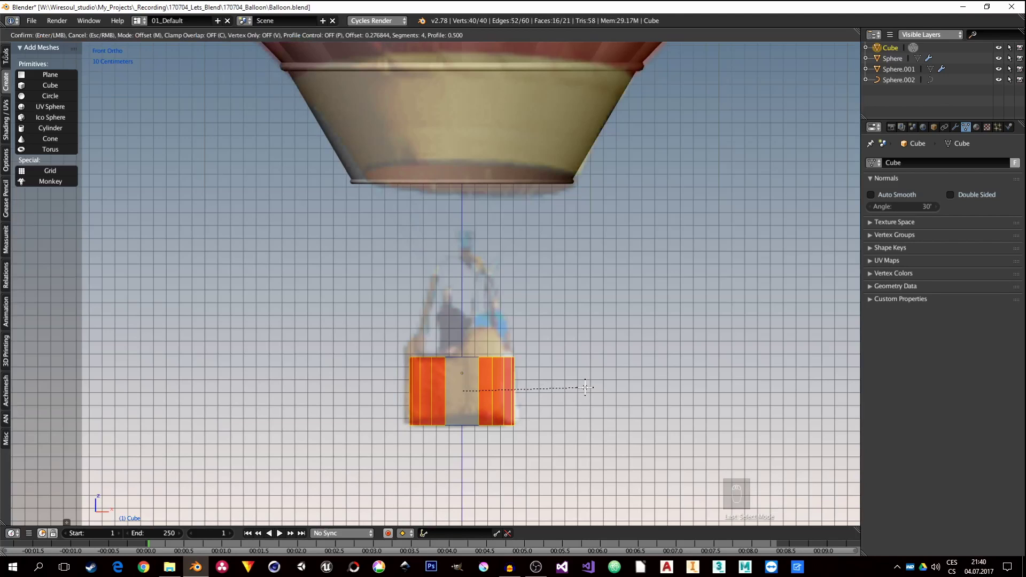
scroll(585, 387, up, 1)
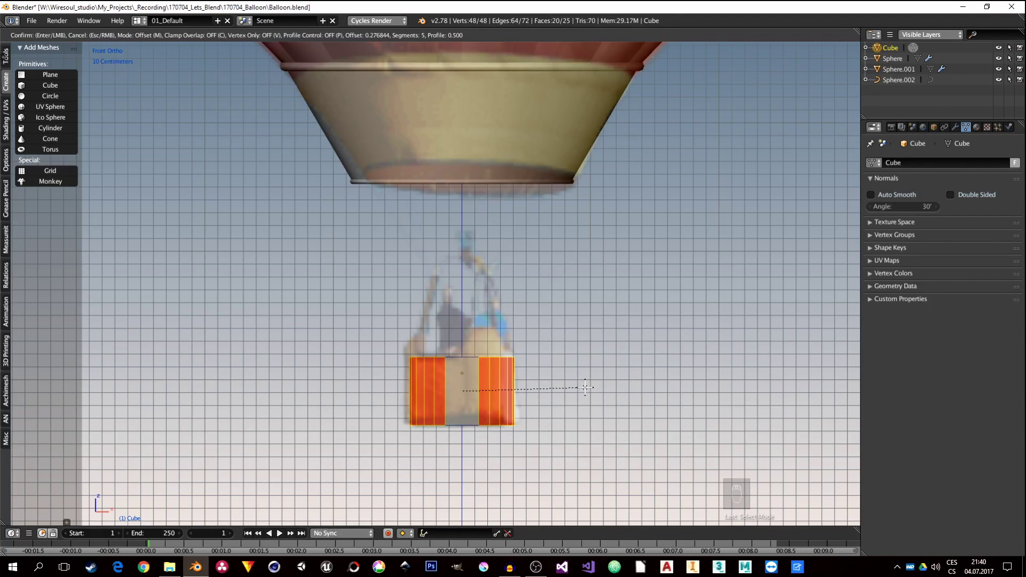
click(585, 387)
Step: Bevel the edges around the basket's bottom face with 4 segments and an offset of about 0.04
mouse_move(535, 427)
middle_down()
mouse_move(543, 394)
mouse_move(593, 399)
mouse_move(482, 350)
mouse_move(474, 373)
mouse_move(500, 413)
mouse_move(522, 414)
middle_up()
scroll(472, 370, up, 2)
right_click(521, 423)
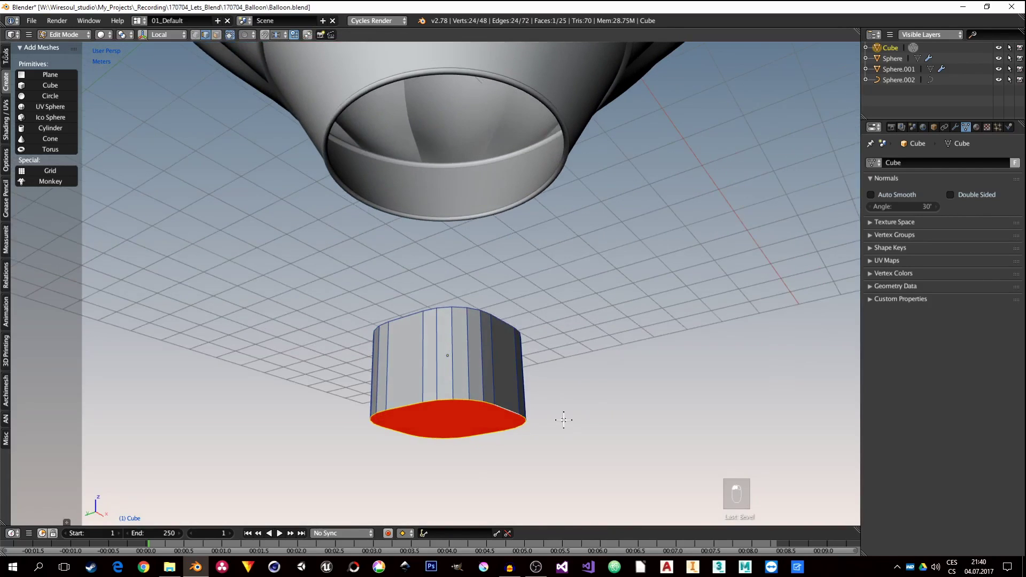
key(ctrl+b)
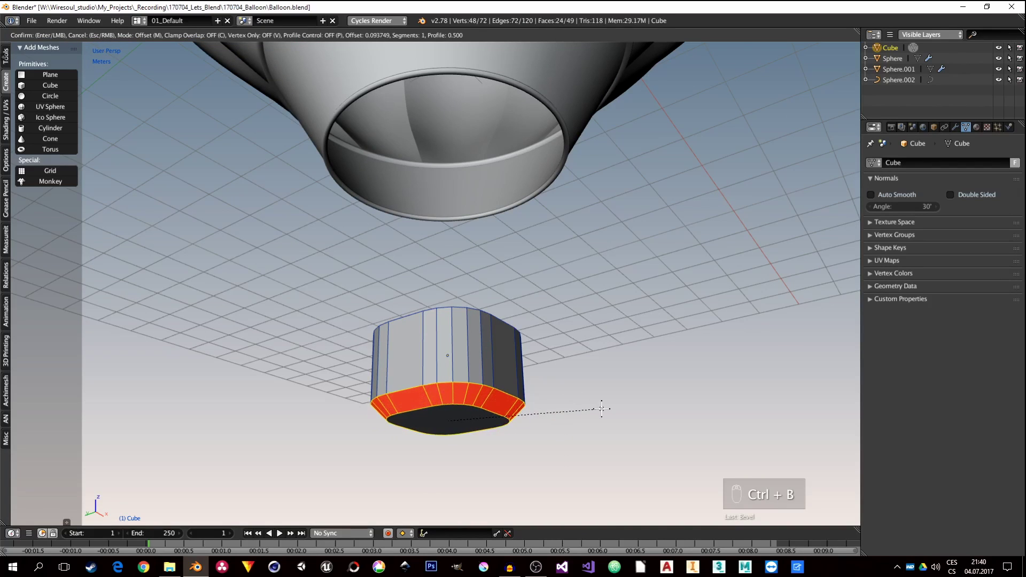
scroll(601, 409, up, 2)
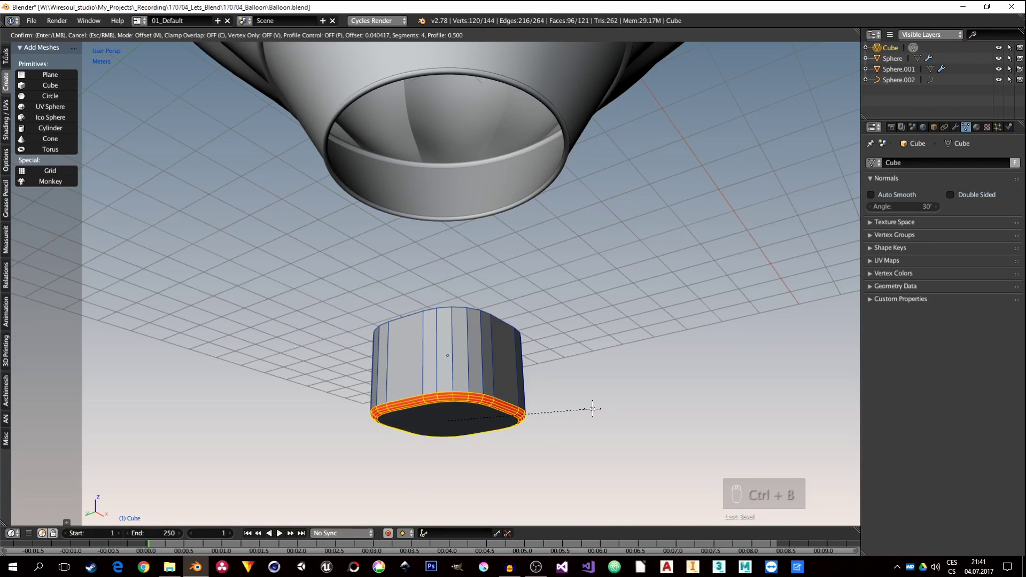
click(594, 408)
Step: Extrude the basket's open rim upward about 21 cm at the four rounded corners only, leaving out the straight middle edges
middle_drag(568, 408, 460, 401)
right_click(402, 364)
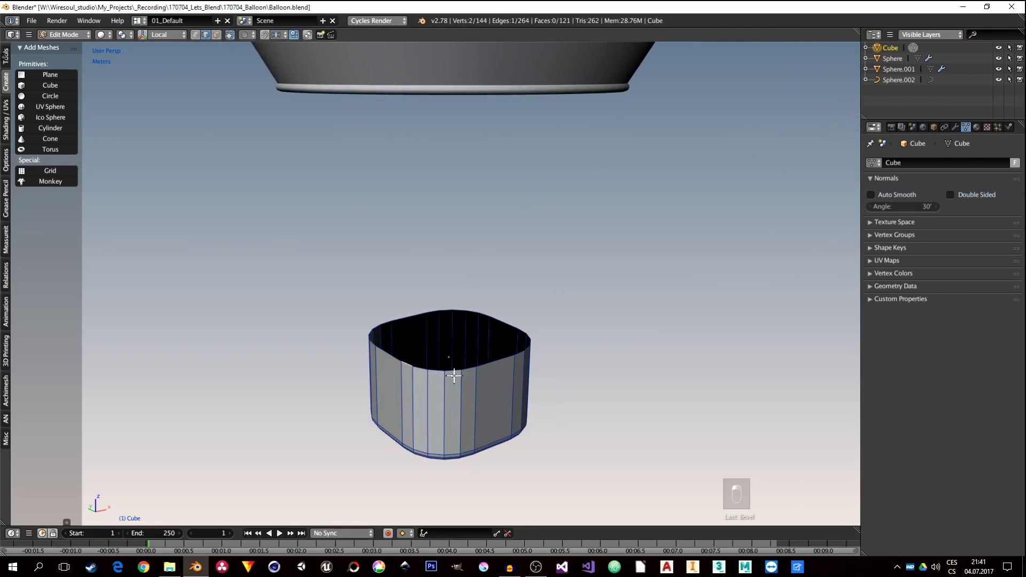
ctrl+right_click(468, 369)
middle_drag(513, 384, 493, 389)
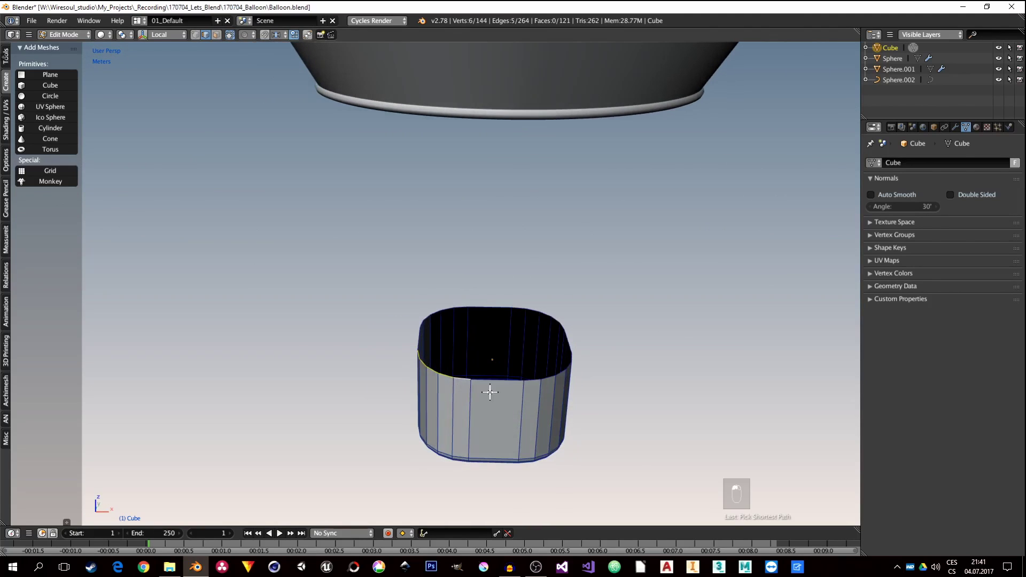
ctrl+right_click(498, 379)
shift+right_click(497, 380)
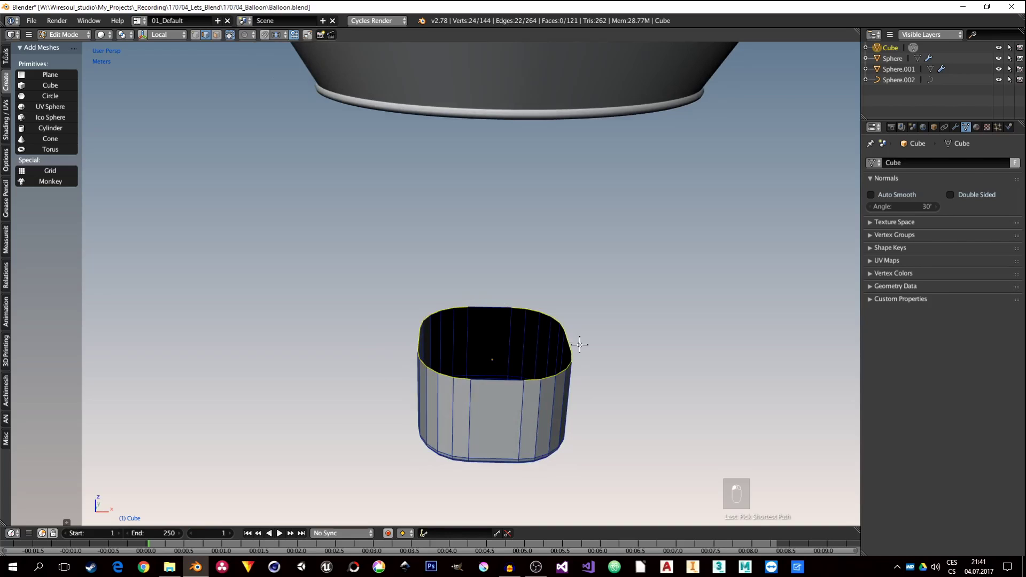
mouse_move(534, 342)
middle_down()
mouse_move(499, 338)
mouse_move(505, 369)
mouse_move(541, 345)
middle_up()
shift+right_click(506, 373)
key(KP_1)
key(e)
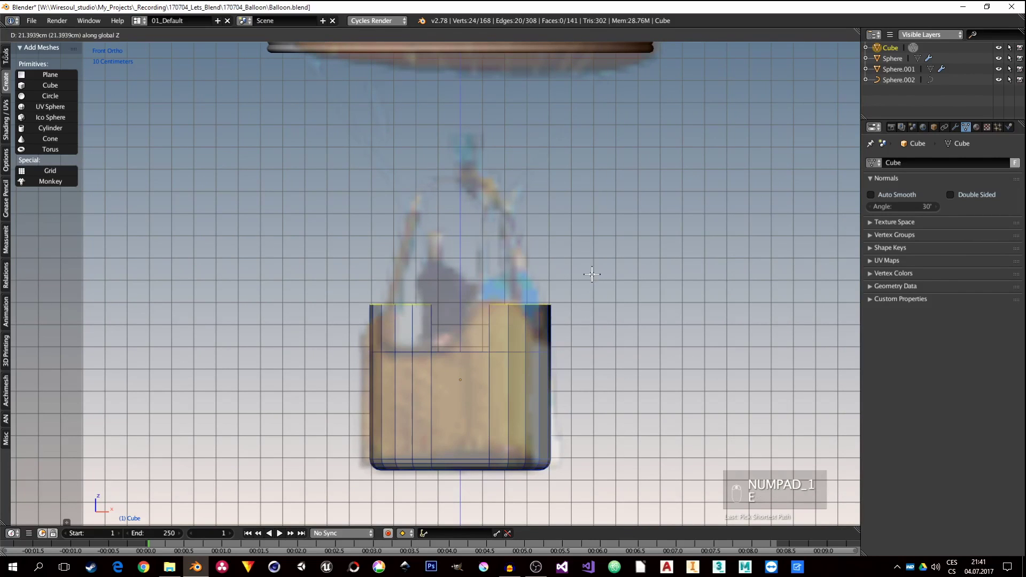
click(588, 278)
middle_drag(588, 278, 578, 296)
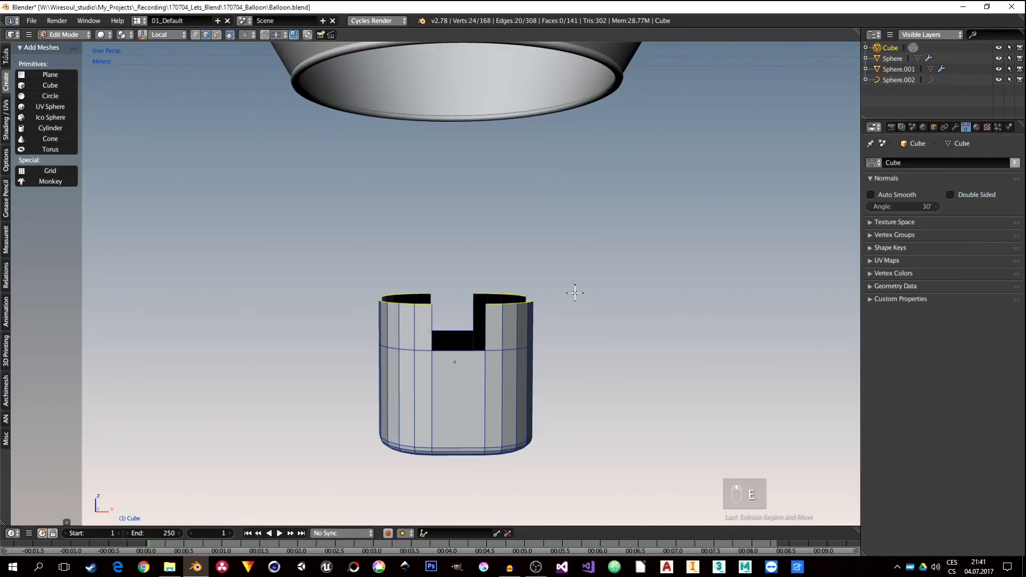
Step: Scale the extruded corner edges inward together to about 0.74 so the upper part tapers
key(KP_1)
key(s)
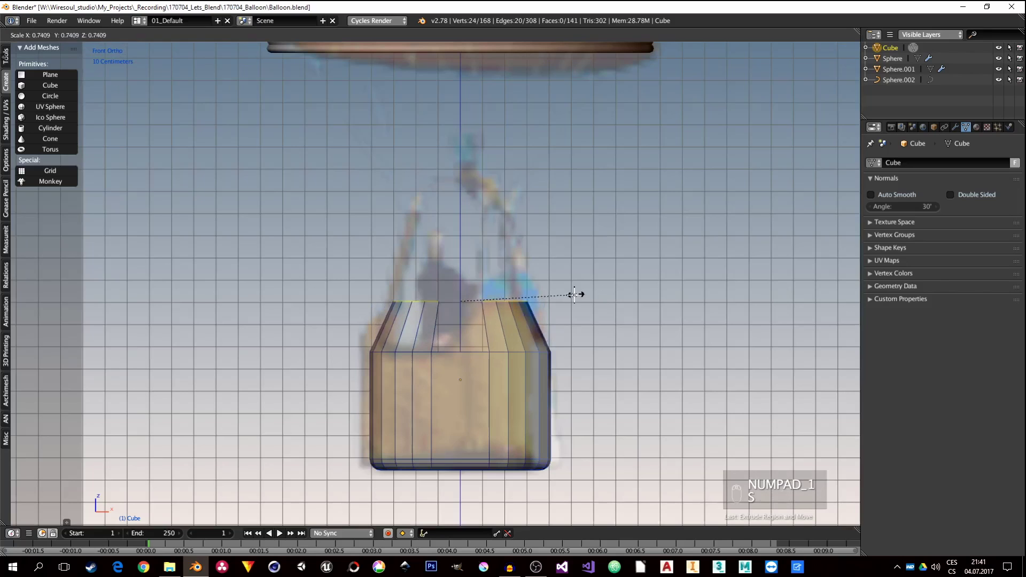
click(566, 298)
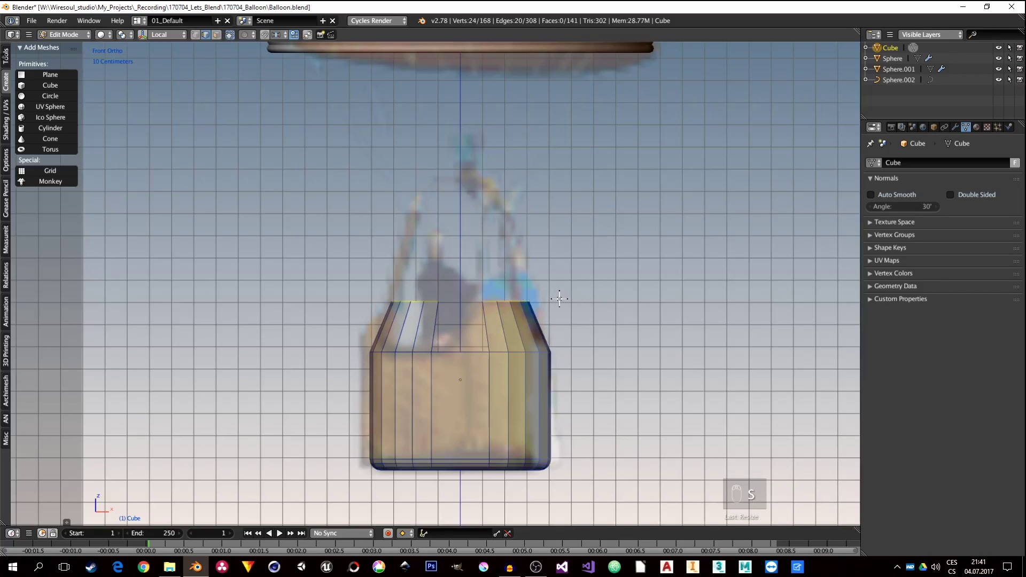
Step: Narrow the top of each corner post separately by scaling with the pivot set to Individual Origins
middle_drag(559, 297, 529, 343)
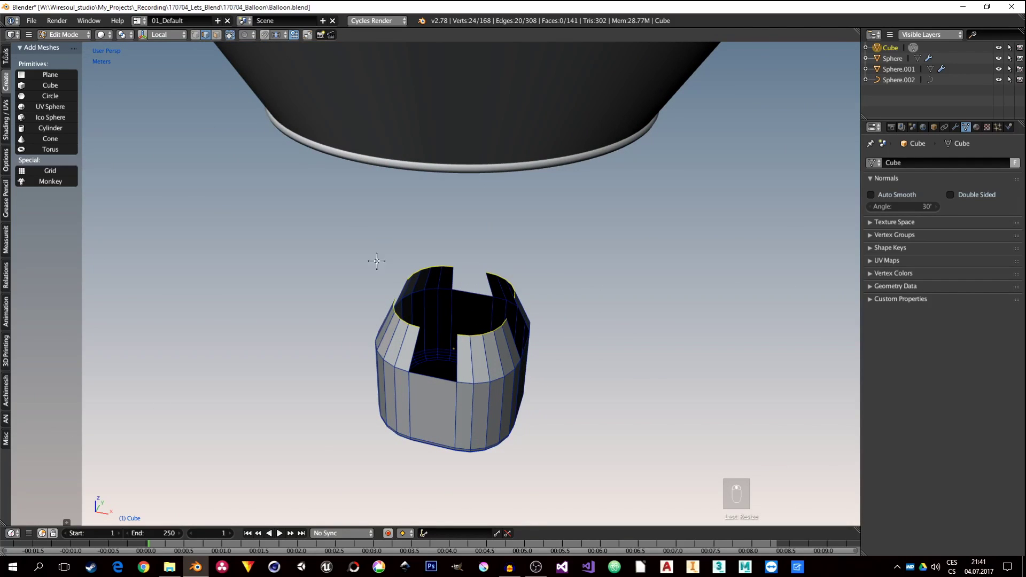
click(126, 35)
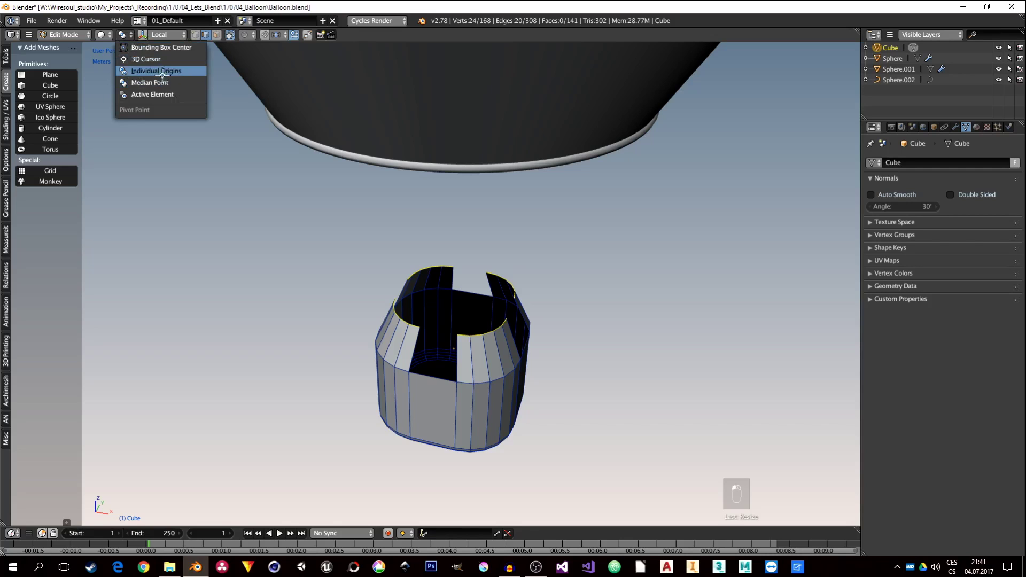
click(160, 71)
key(s)
click(509, 319)
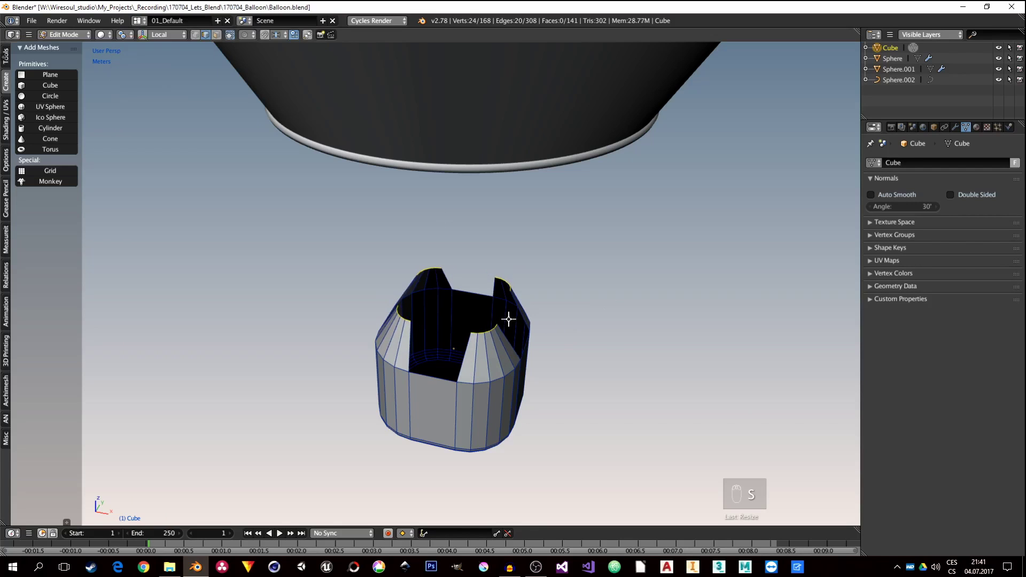
key(s)
right_click(534, 336)
Step: Set the pivot back to Median Point and fine-tune the spread of the four post tops by scaling
click(126, 35)
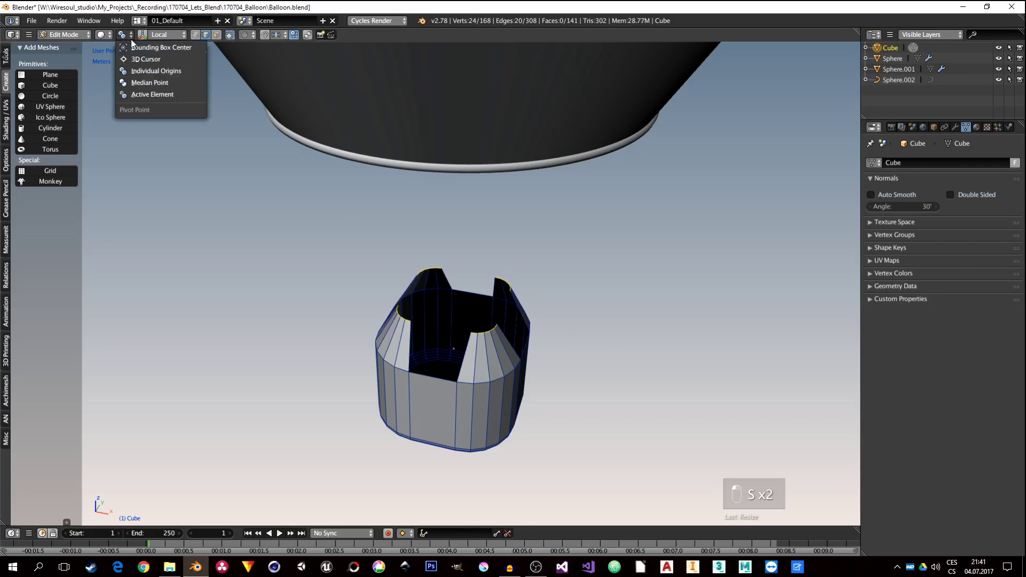
click(154, 83)
key(s)
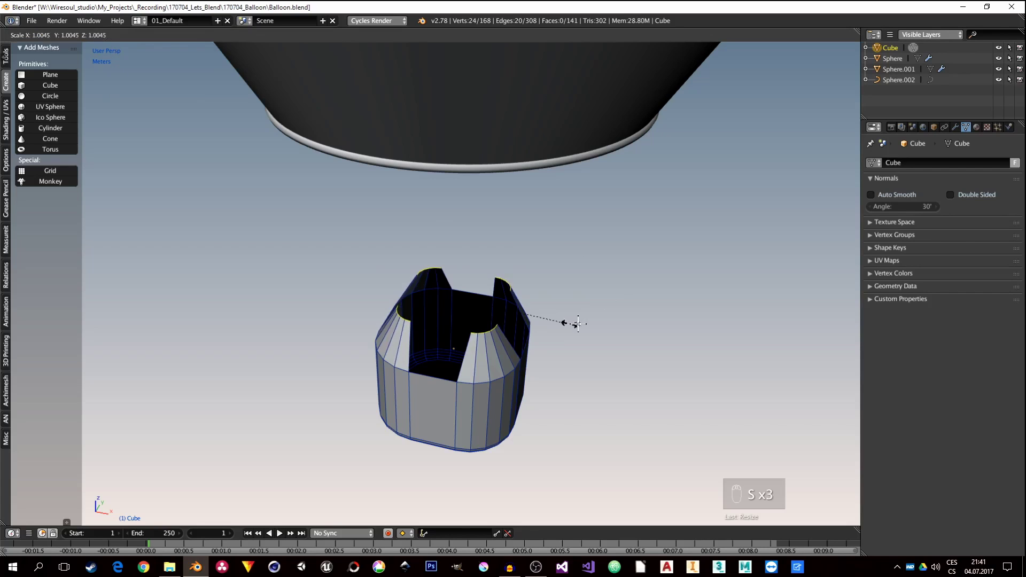
click(581, 325)
middle_drag(568, 344, 510, 337)
key(s)
click(586, 329)
Step: Add a level 2 Subdivision Surface modifier to the basket
scroll(510, 337, up, 3)
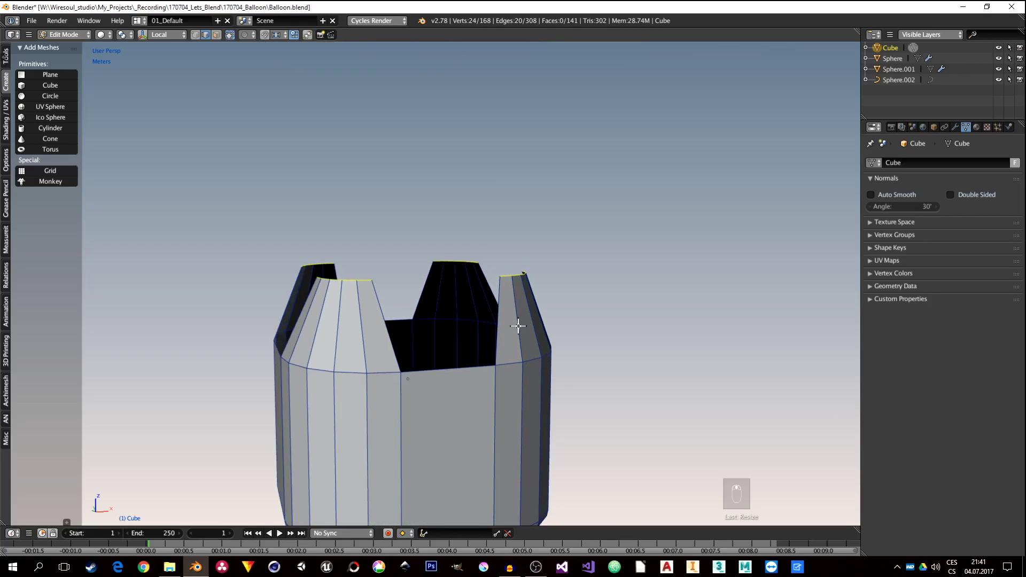
key(Tab)
key(ctrl+2)
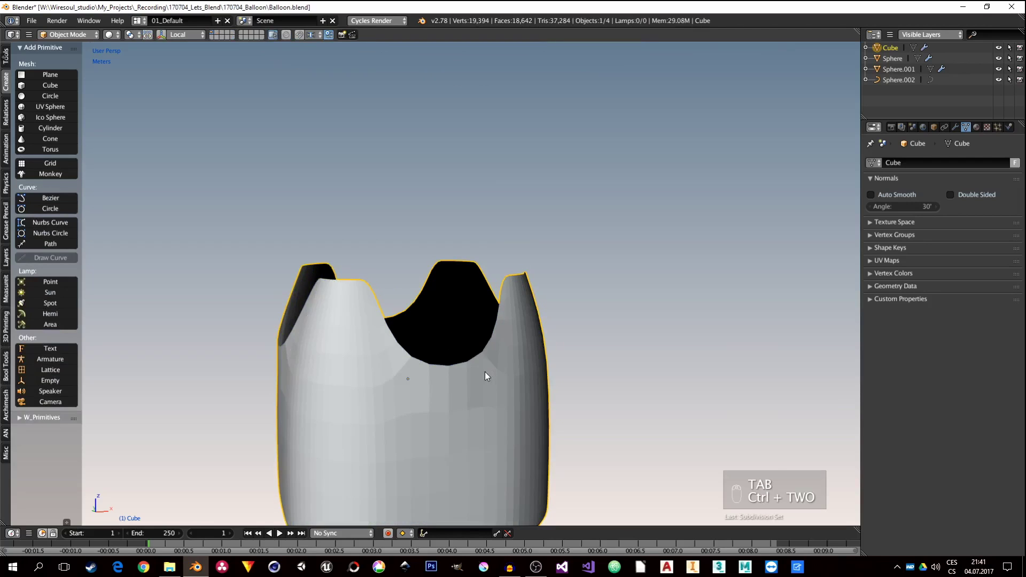
shift+scroll(389, 300, down, 3)
Step: Add a loop cut around the basket body and slide it close beneath the base of the corner posts
key(Tab)
middle_drag(436, 336, 428, 359)
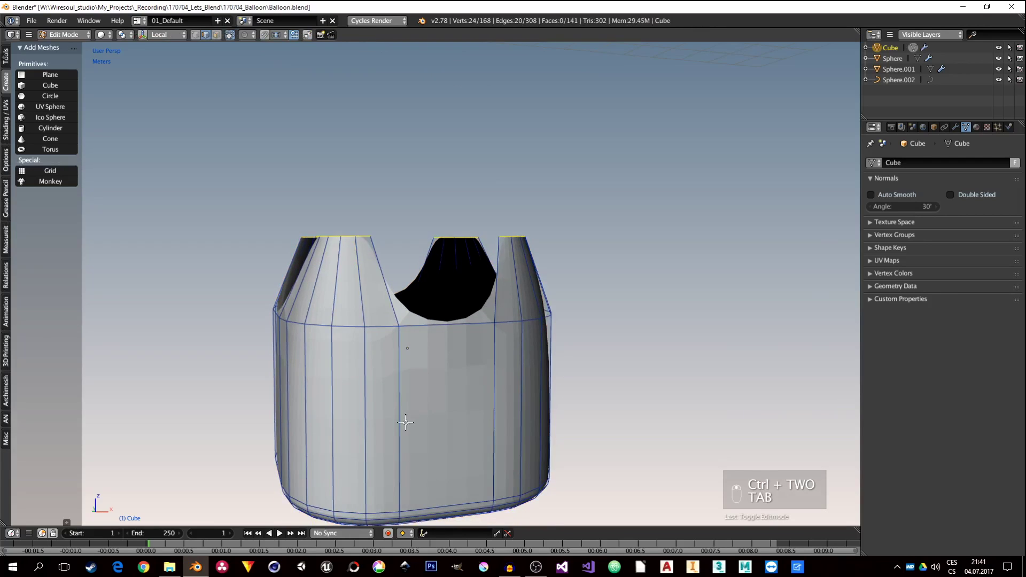
key(ctrl+r)
click(403, 379)
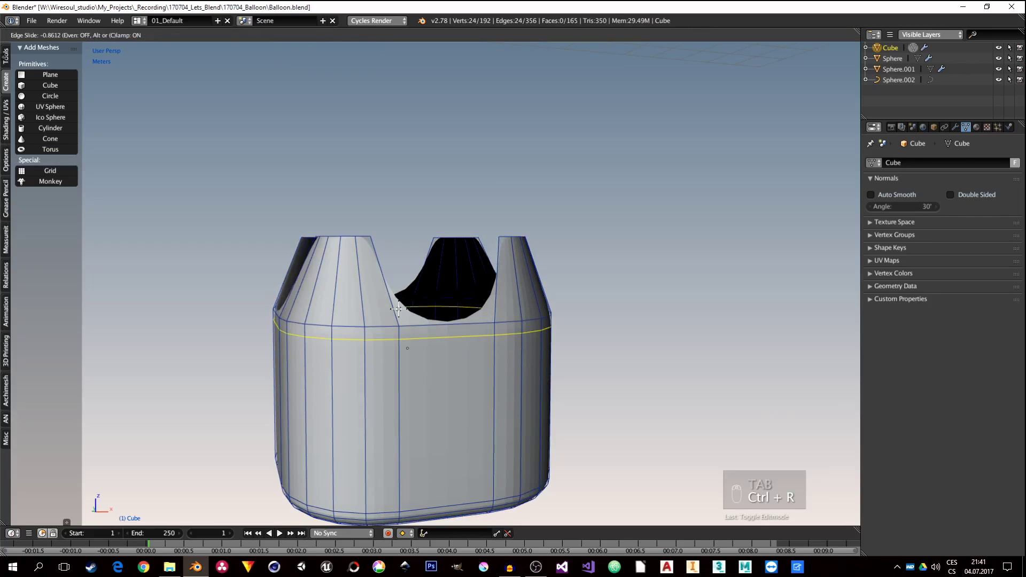
click(374, 331)
Step: Add two horizontal loop cuts across each of three corner posts, the front, side and rear ones
key(ctrl+r)
click(357, 288)
key(ctrl+r)
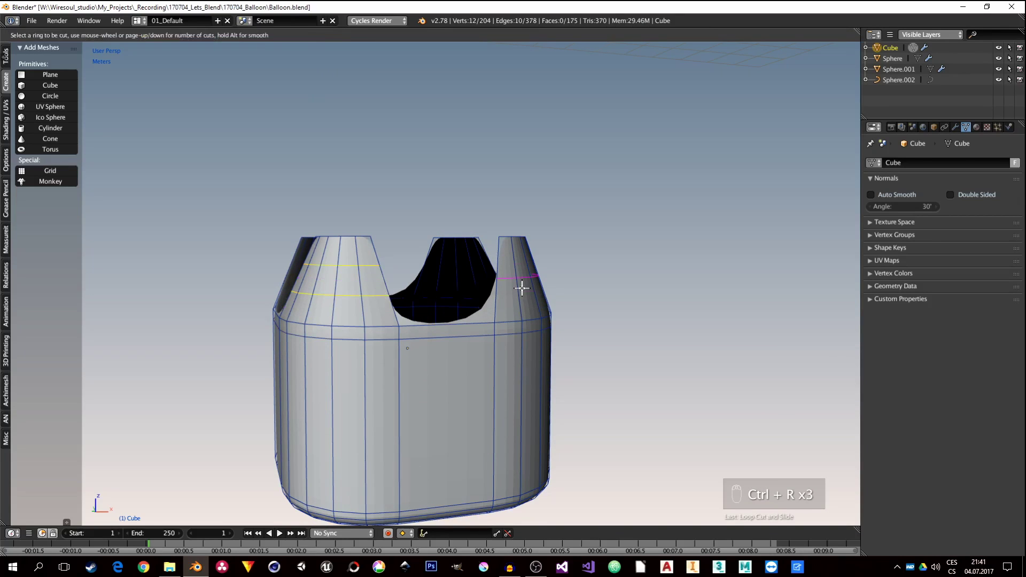
click(527, 289)
key(ctrl+r)
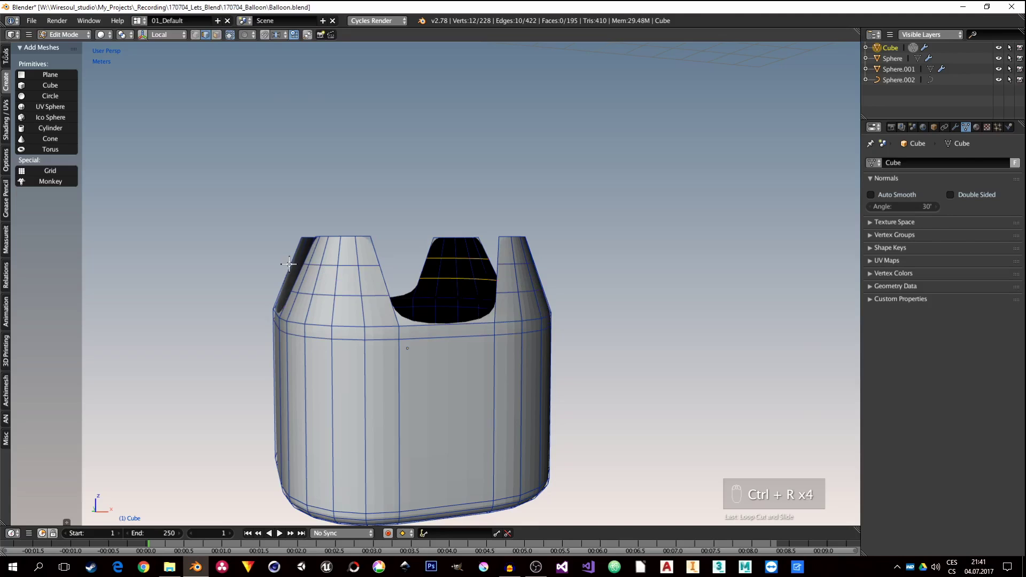
key(ctrl+r)
click(289, 264)
middle_drag(303, 274, 332, 278)
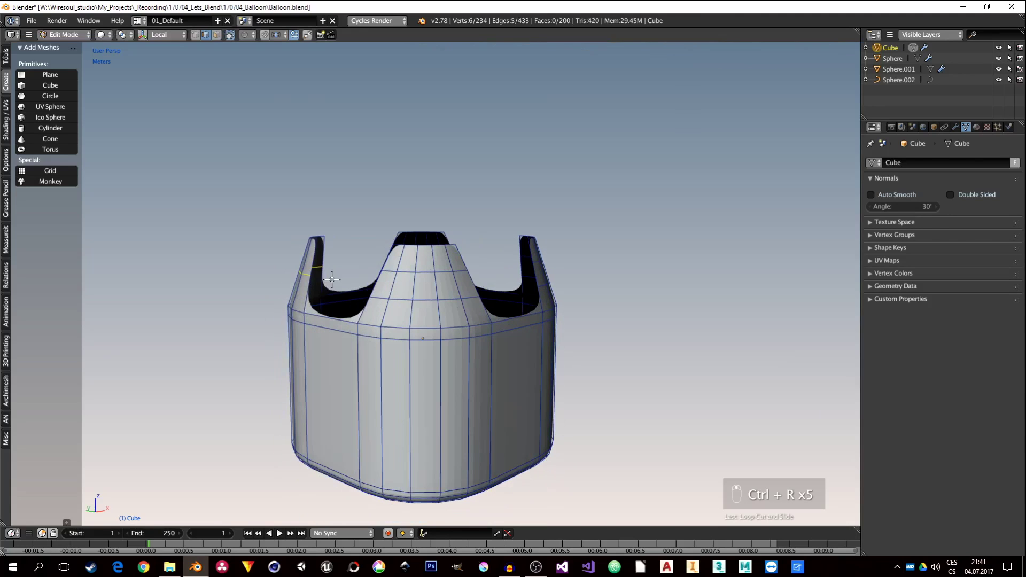
key(ctrl+z)
Step: Add two horizontal loop cuts across the remaining corner post and leave Edit Mode
key(ctrl+r)
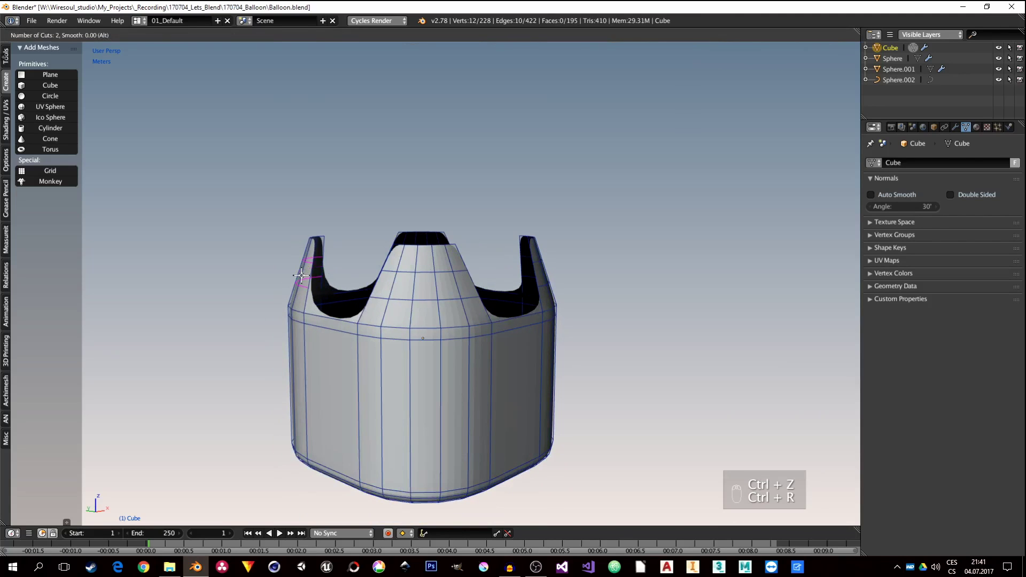
click(324, 279)
key(Tab)
Step: Shade the basket smooth and check its surface from several angles
scroll(446, 340, down, 3)
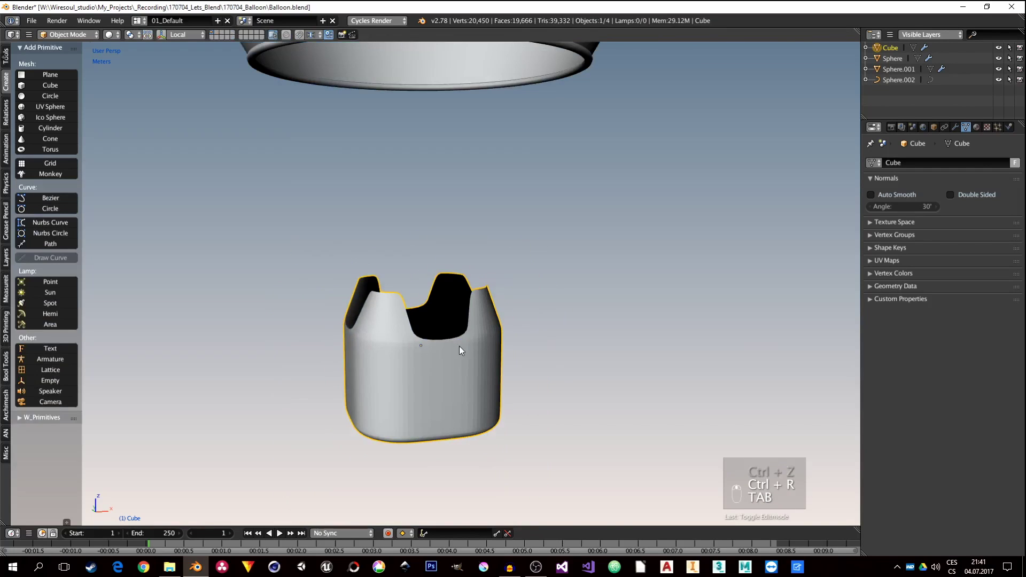
middle_drag(381, 341, 498, 341)
key(z)
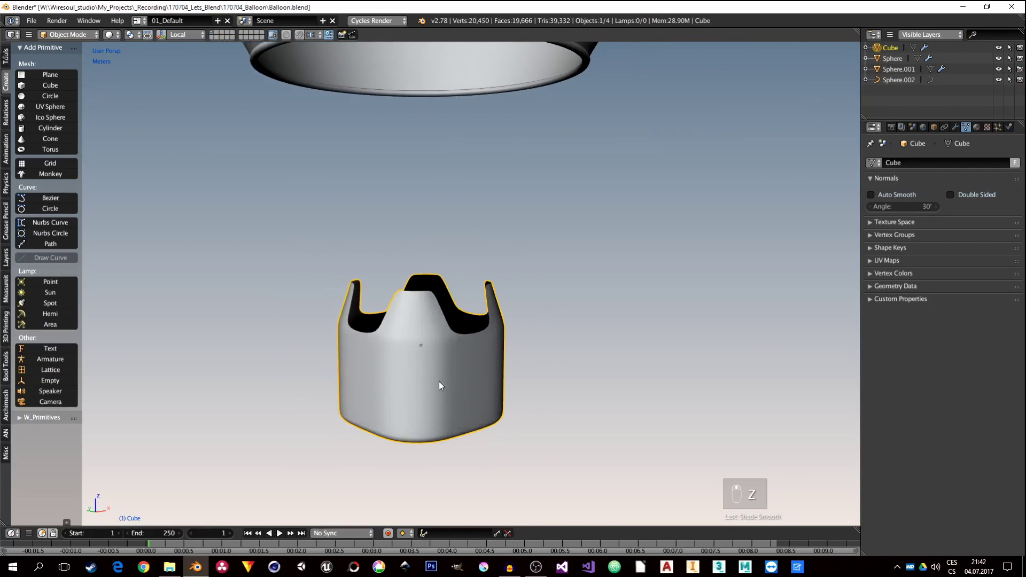
middle_drag(438, 381, 450, 349)
scroll(450, 347, up, 2)
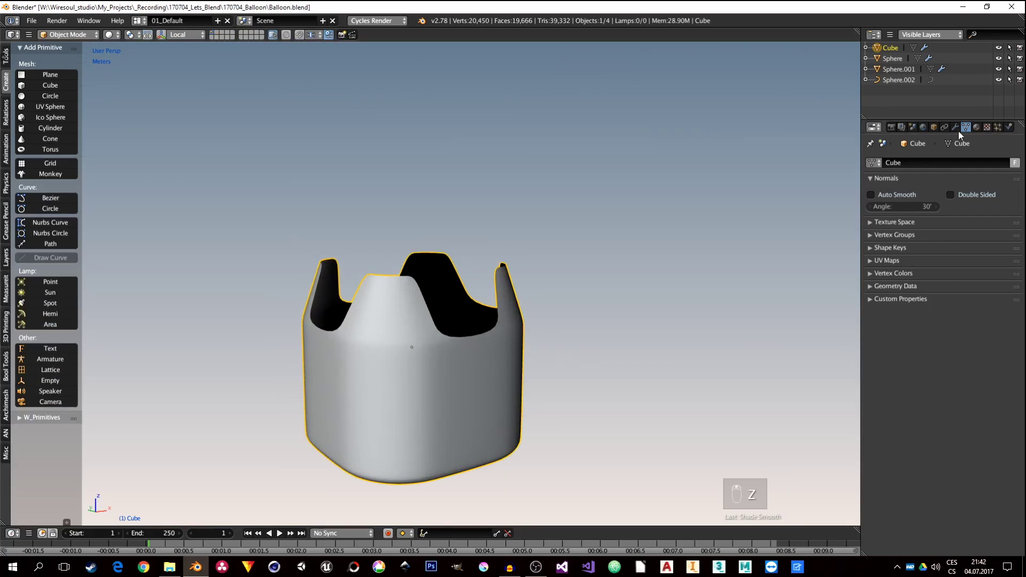
scroll(486, 348, down, 2)
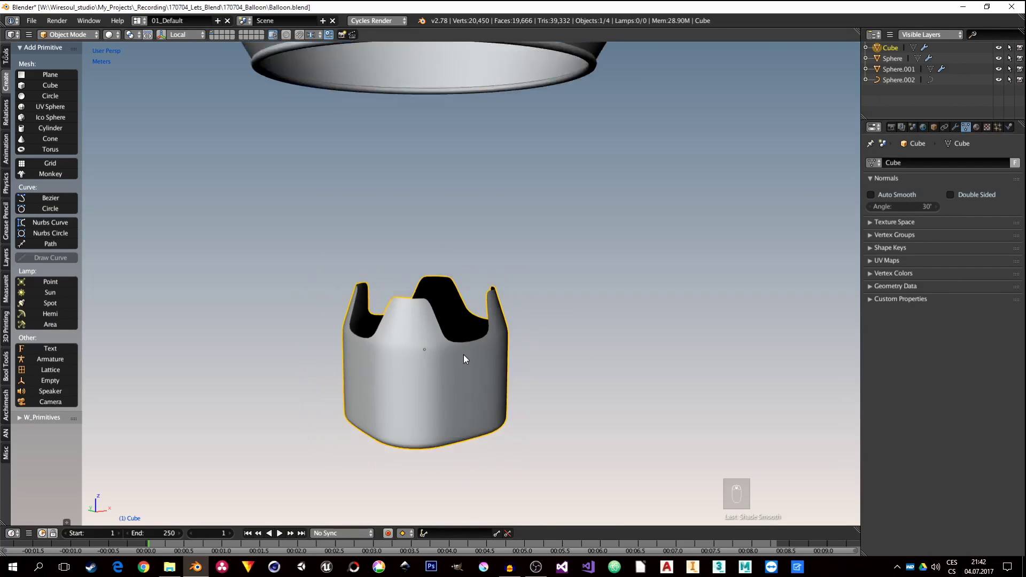
middle_drag(464, 354, 496, 353)
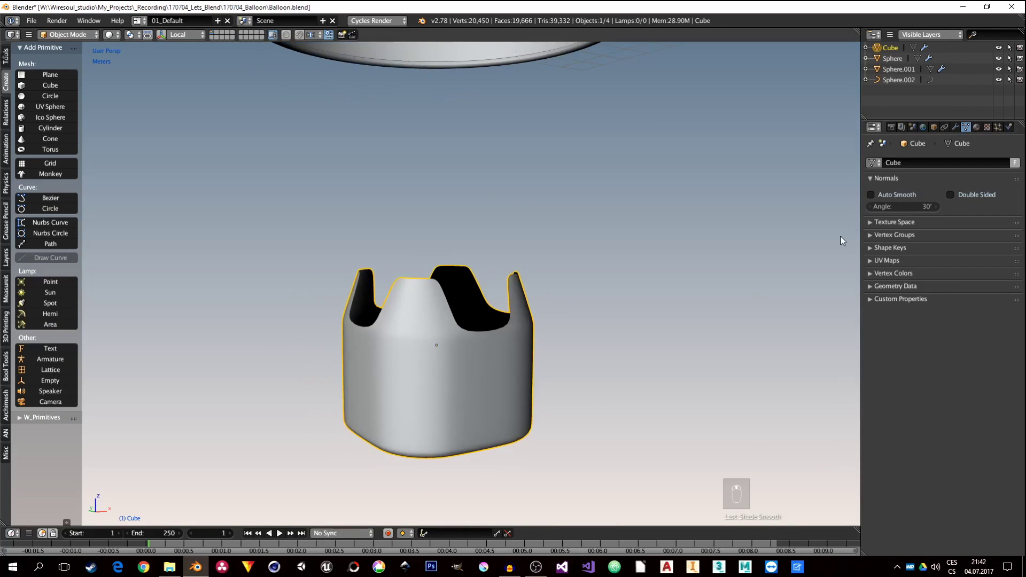
Step: Add a Solidify modifier to the basket after the Subdivision Surface modifier
click(933, 127)
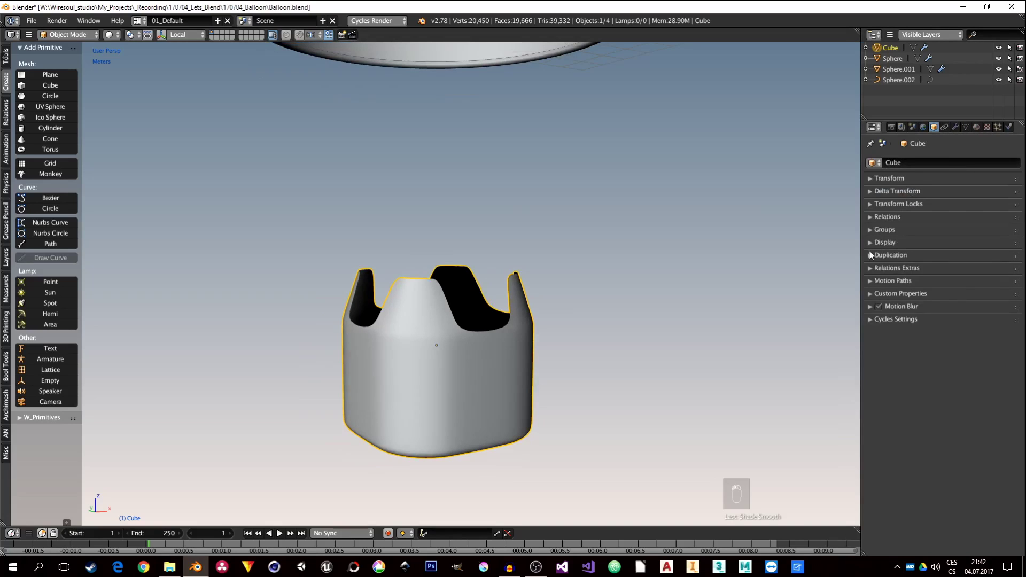
click(954, 127)
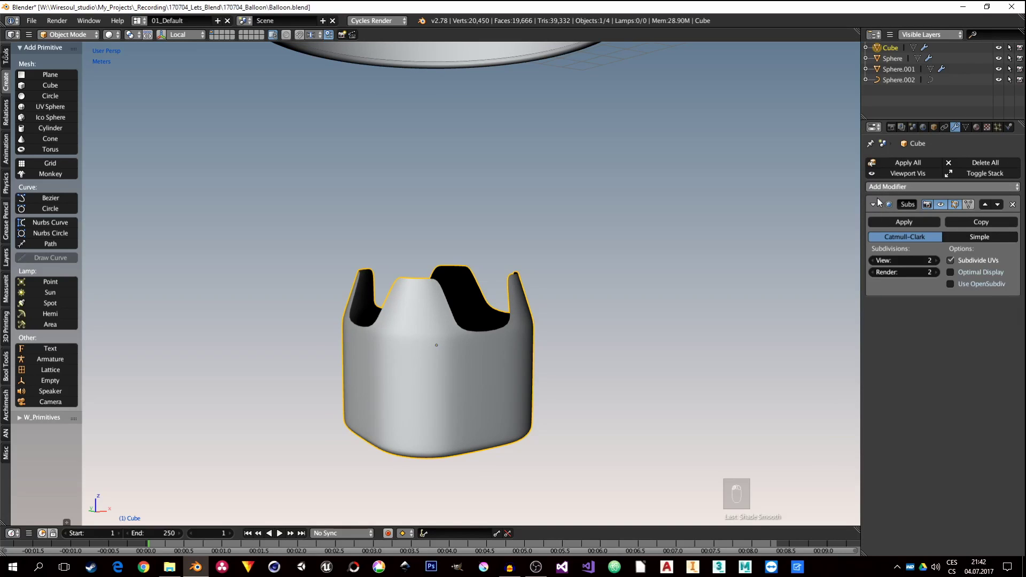
click(873, 204)
click(873, 187)
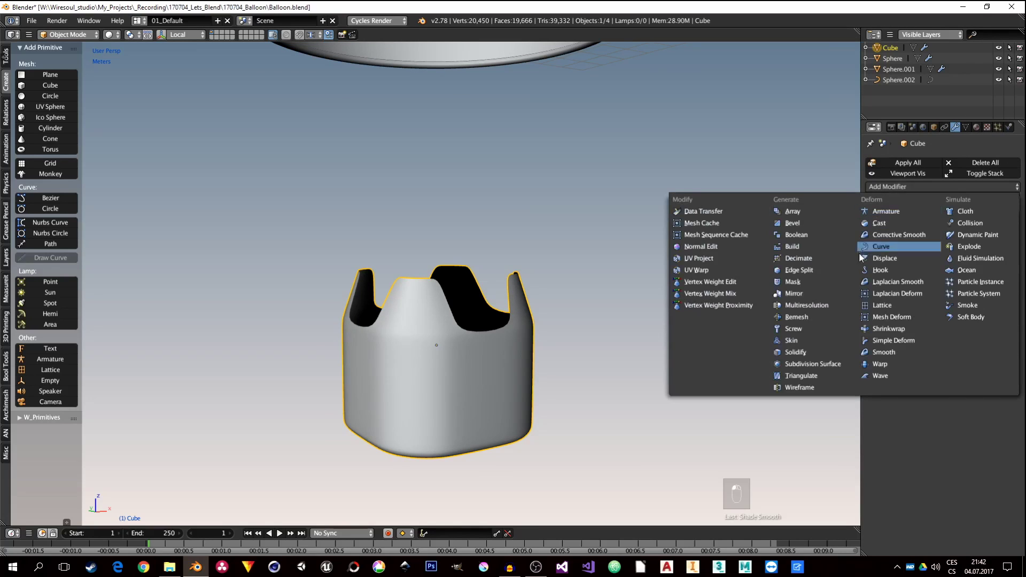
click(796, 353)
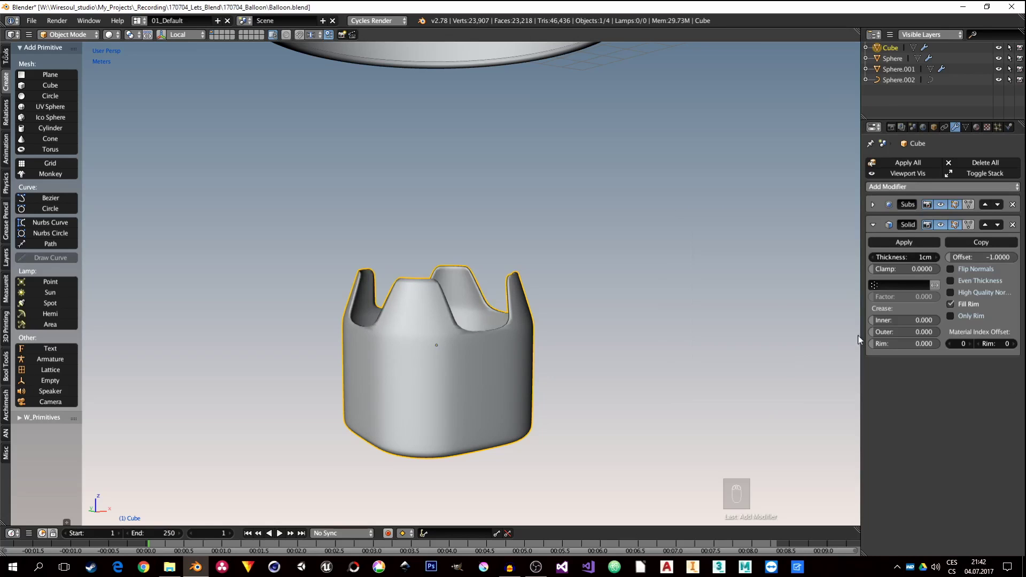
Step: Set the basket's Solidify thickness to 2 cm
middle_drag(681, 303, 498, 300)
scroll(496, 303, up, 3)
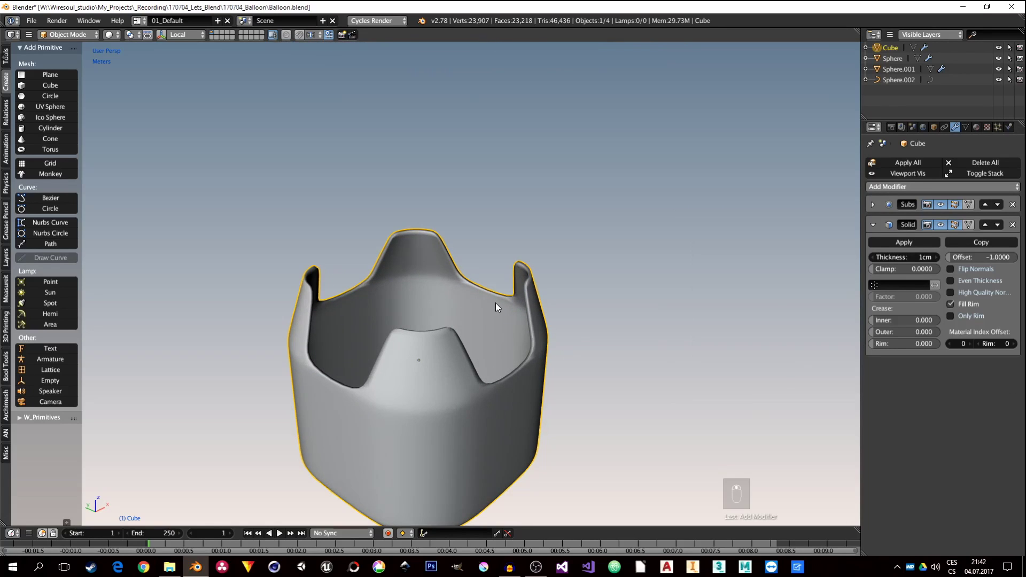
click(935, 257)
click(872, 257)
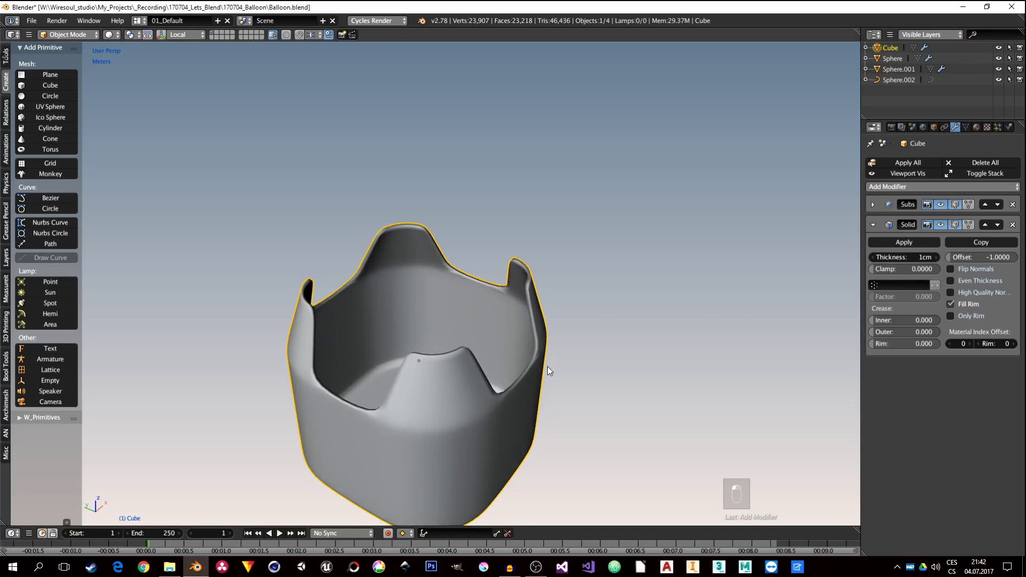
click(935, 257)
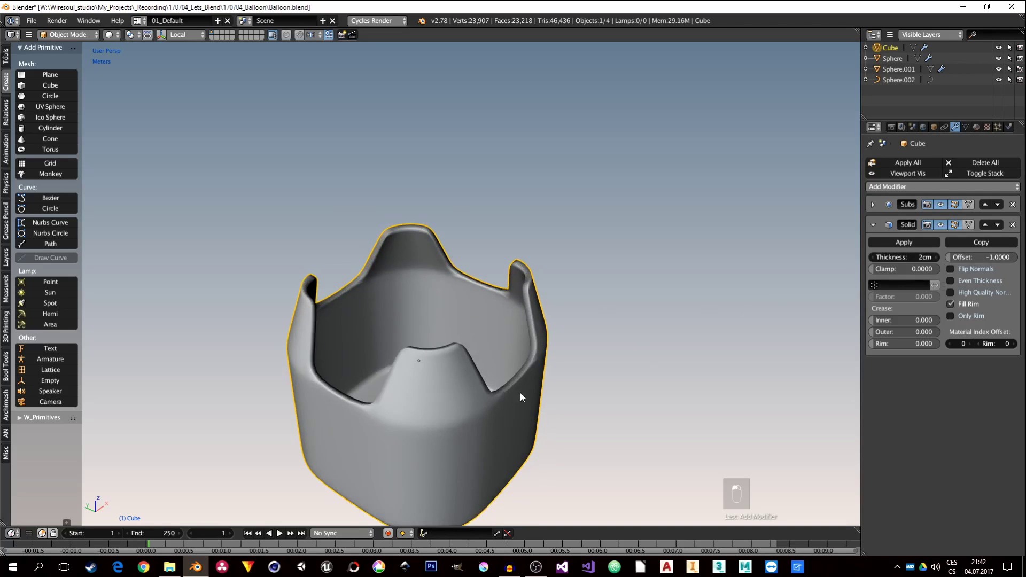
Step: In Edit Mode, slide the lower horizontal edge loops of all four corner posts down close to the basket's rim
mouse_move(520, 393)
middle_down()
mouse_move(563, 414)
mouse_move(494, 364)
mouse_move(515, 377)
middle_up()
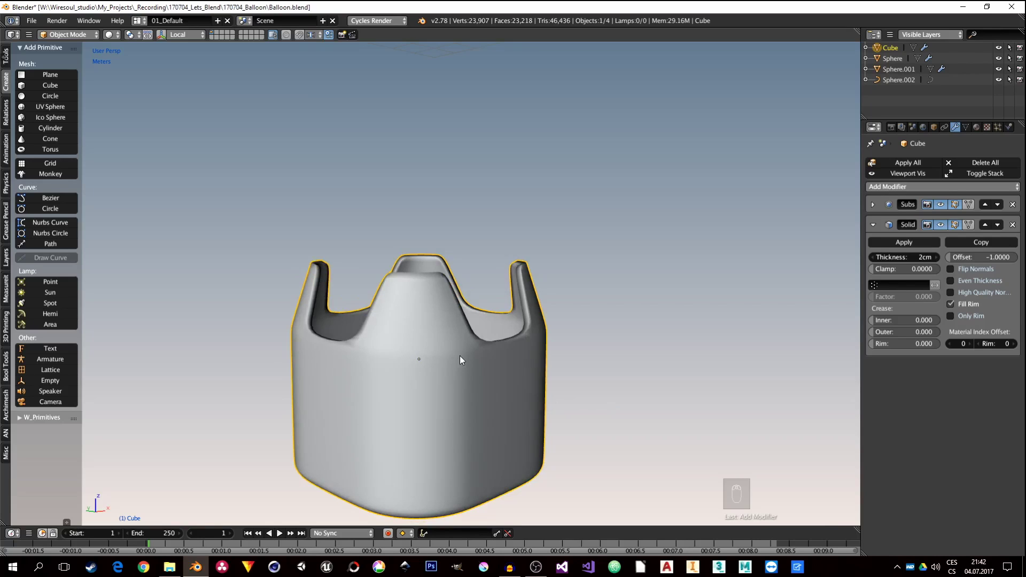
middle_drag(460, 355, 431, 348)
scroll(454, 335, up, 4)
key(Tab)
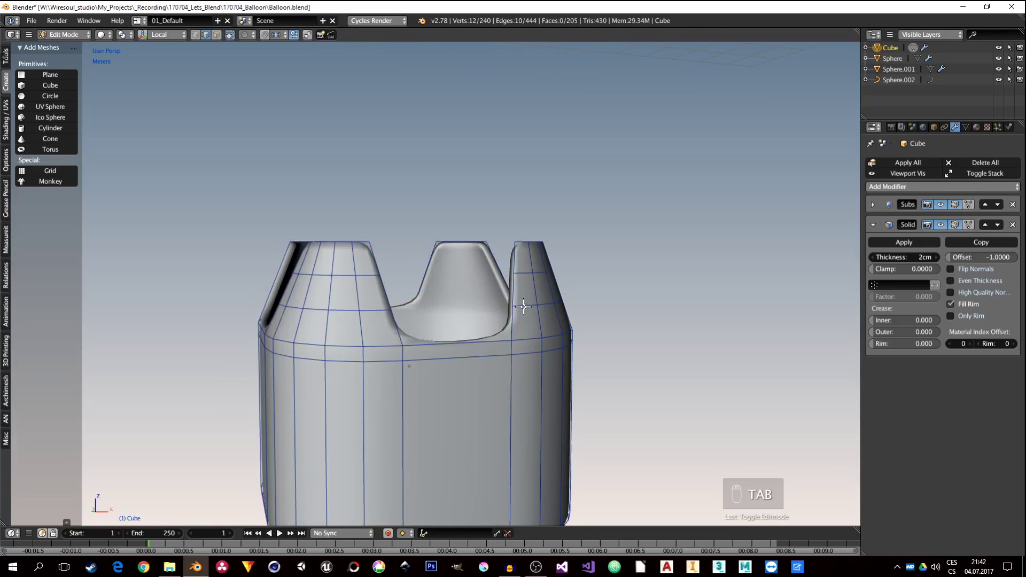
key(ctrl+r)
mouse_move(259, 331)
middle_down()
mouse_move(343, 335)
mouse_move(276, 342)
middle_up()
middle_drag(237, 375, 341, 370)
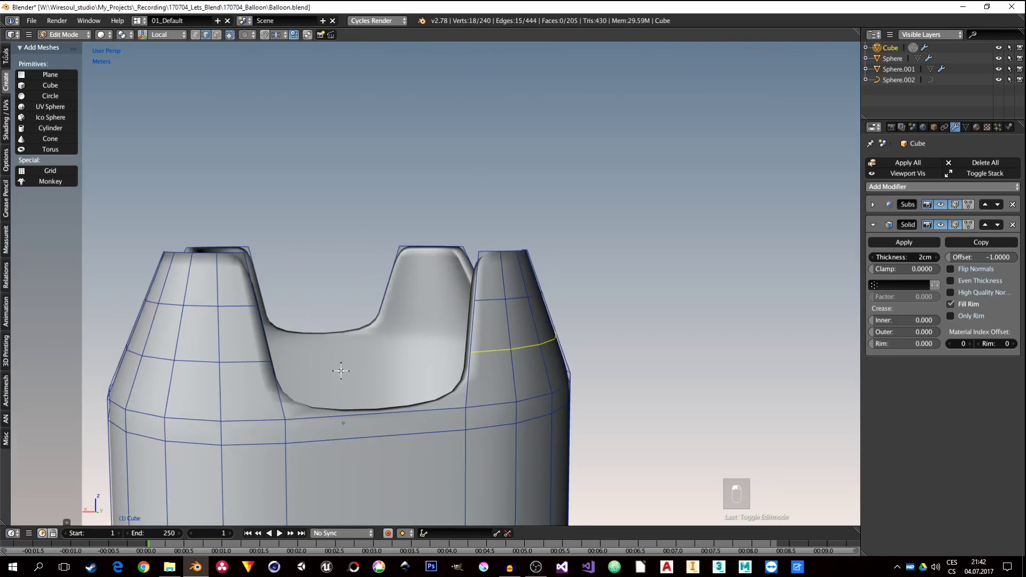
alt+shift+click(251, 363)
key(g)
key(g)
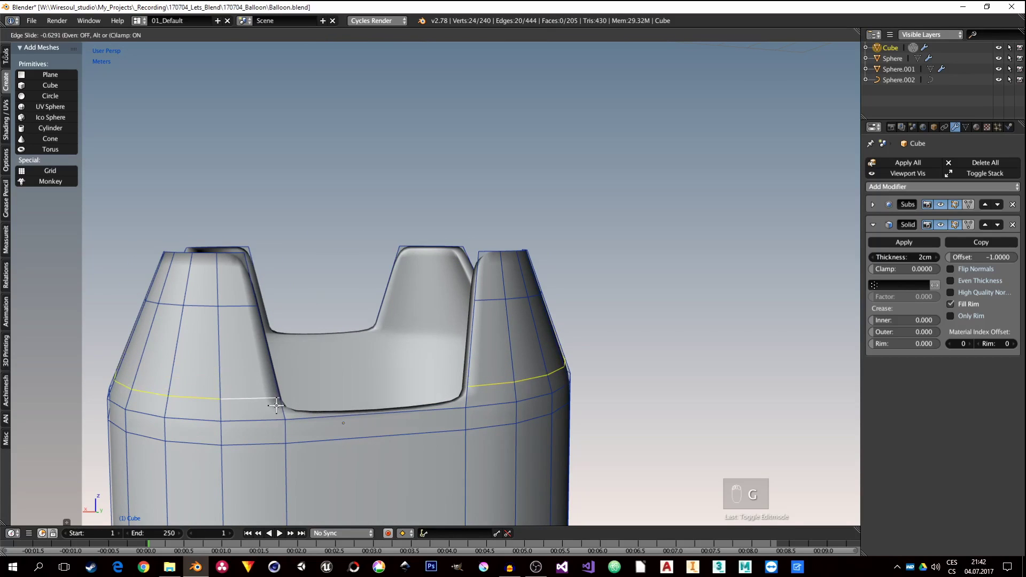
click(276, 405)
Step: Add a centred vertical loop cut to each of the basket's four side walls between the corner posts
middle_drag(375, 443, 366, 374)
key(ctrl+t)
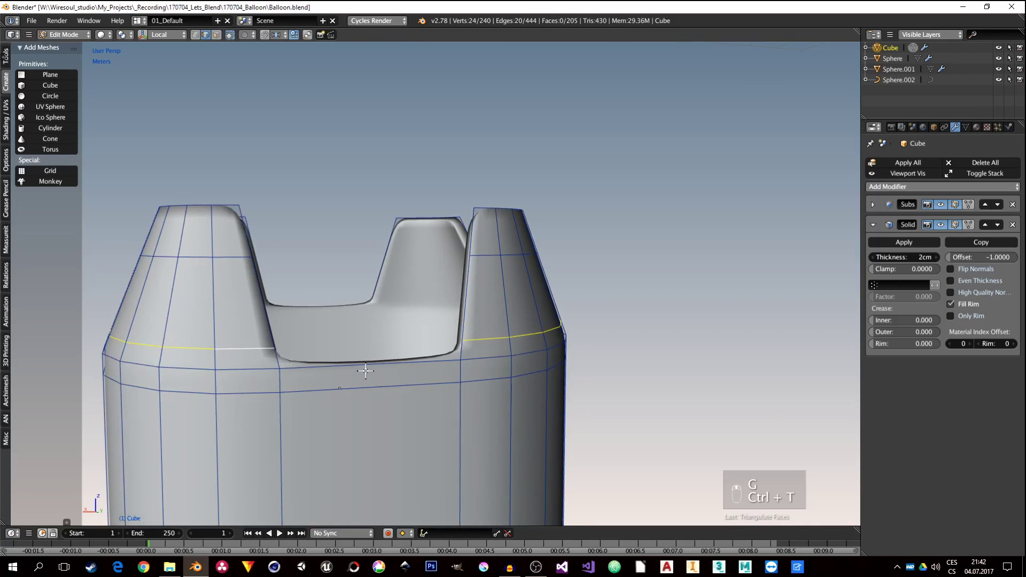
key(ctrl+r)
click(360, 374)
right_click(336, 336)
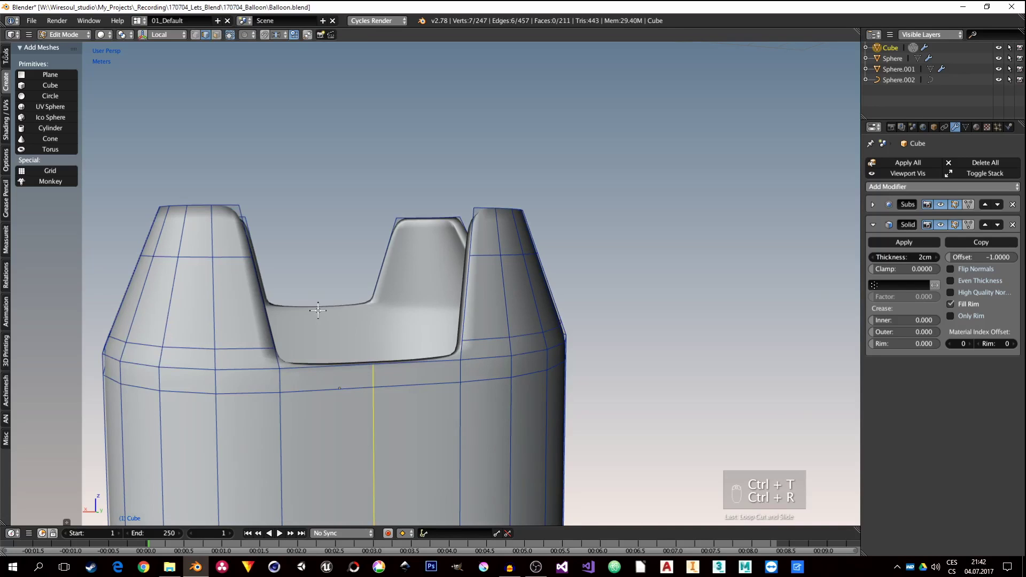
key(ctrl+r)
middle_drag(476, 339, 378, 325)
scroll(322, 361, down, 2)
click(321, 363)
right_click(320, 363)
scroll(320, 362, up, 2)
key(ctrl+r)
click(379, 328)
right_click(378, 328)
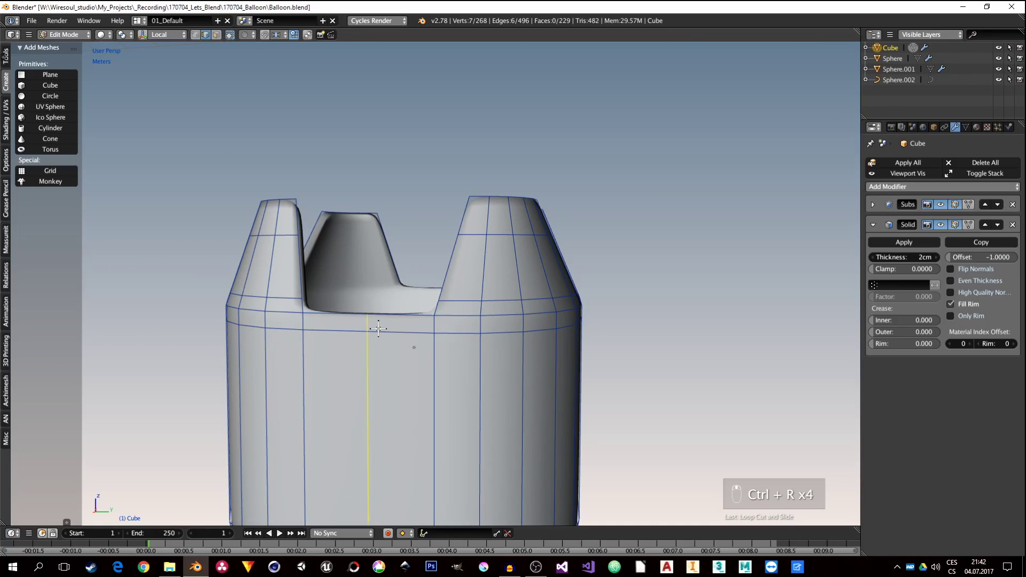
Step: Bevel the four centre loops of the side walls into wide single-segment strips and leave Edit Mode
scroll(414, 343, down, 3)
middle_drag(470, 361, 556, 378)
alt+shift+click(553, 377)
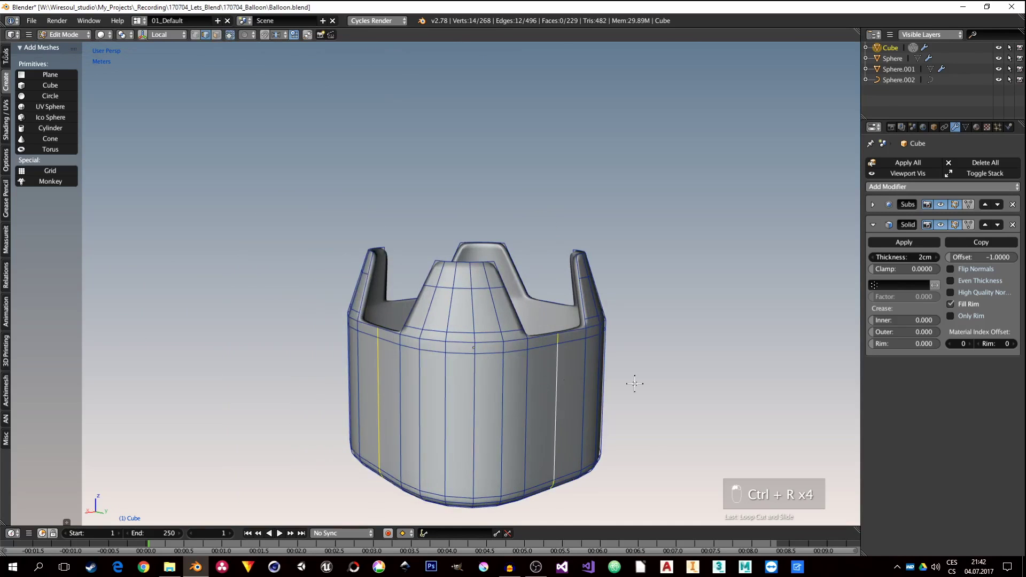
middle_drag(634, 380, 465, 345)
alt+shift+click(623, 411)
alt+shift+click(446, 332)
middle_drag(515, 367, 487, 417)
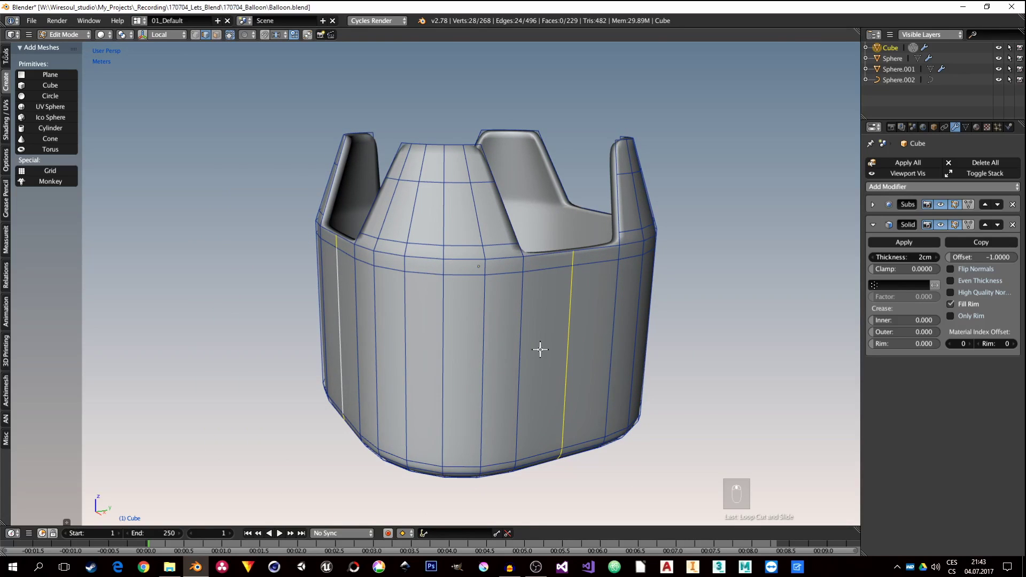
key(ctrl+b)
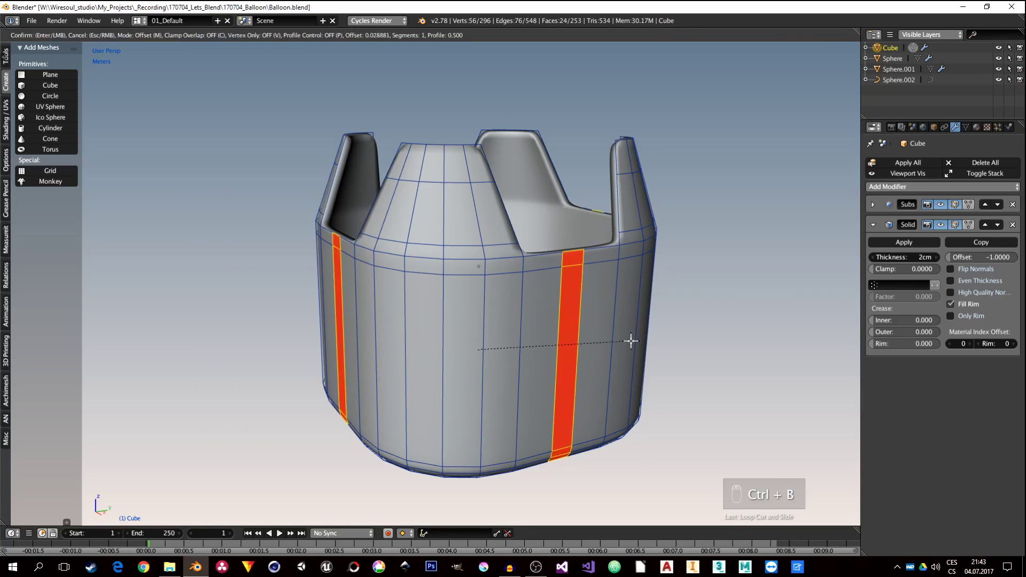
click(648, 338)
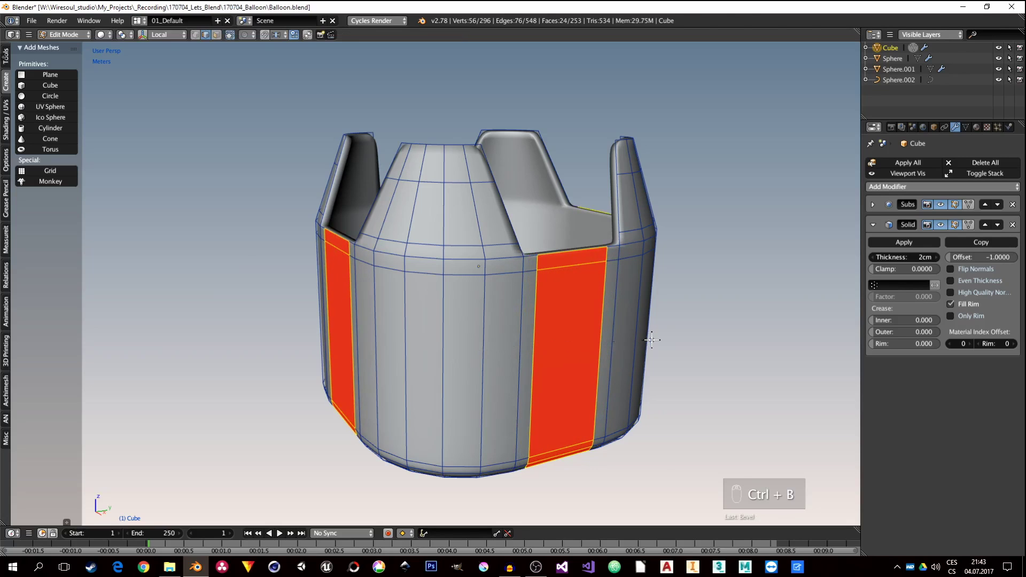
key(Tab)
Step: Deselect everything and examine the frame above the basket in the reference image from the front view
scroll(542, 294, down, 3)
middle_drag(542, 280, 515, 322)
key(a)
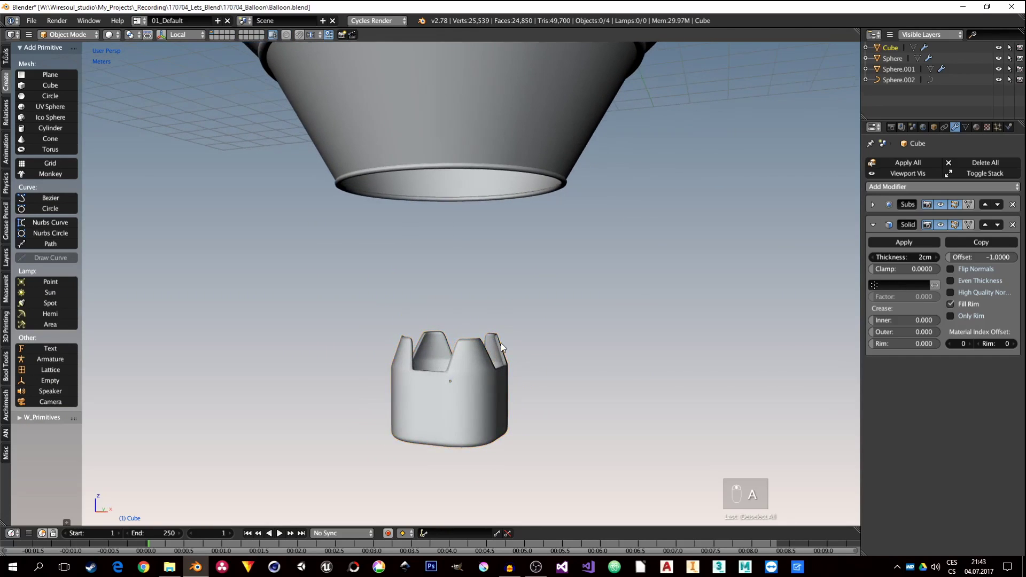
key(KP_1)
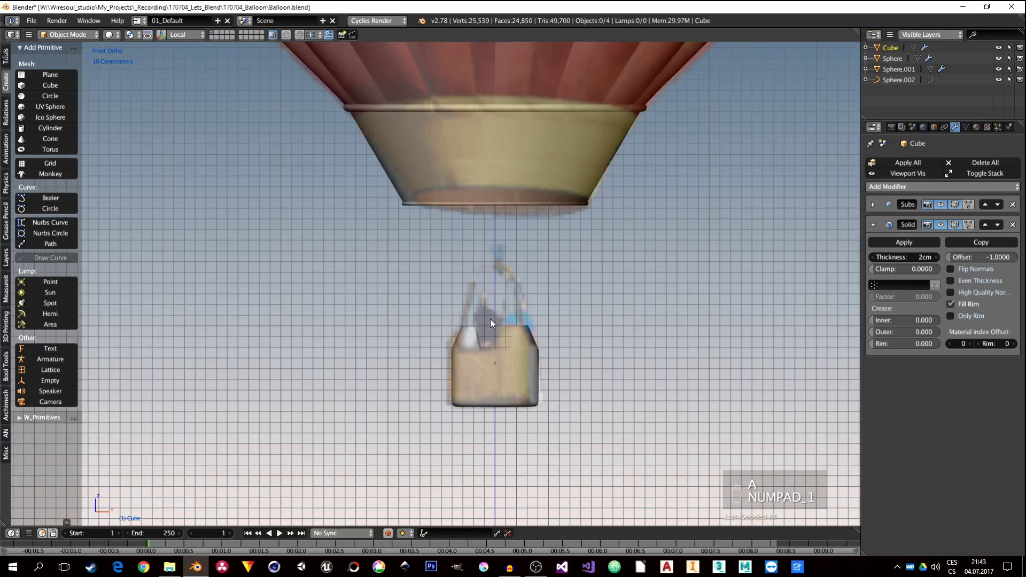
scroll(505, 290, up, 2)
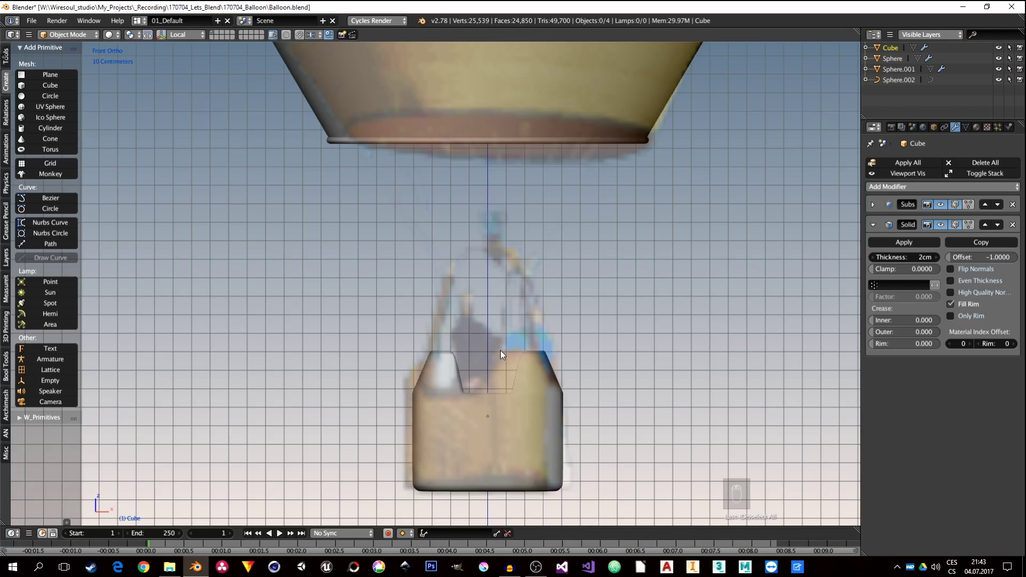
scroll(445, 289, up, 3)
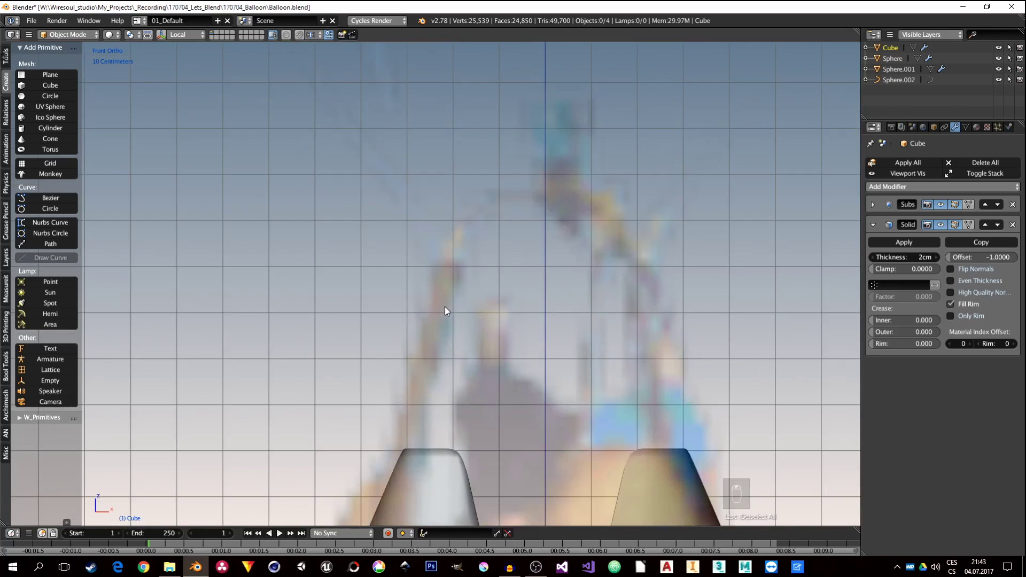
scroll(457, 283, down, 1)
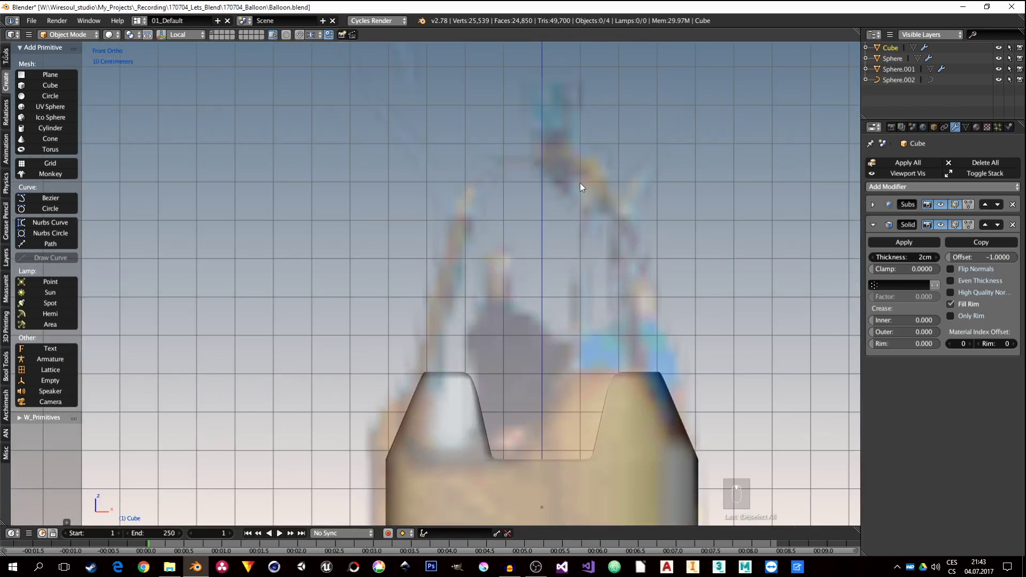
scroll(504, 262, down, 5)
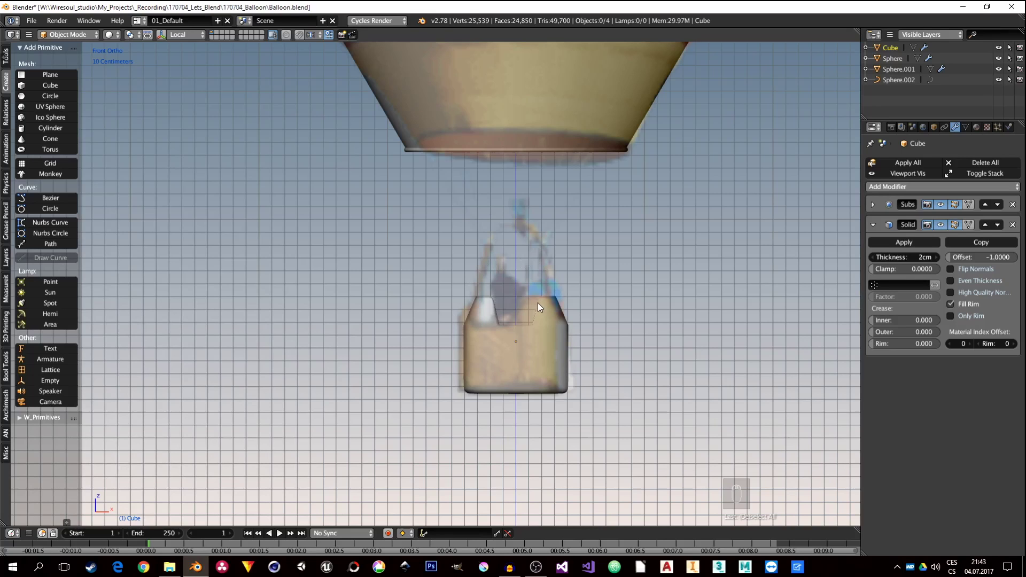
scroll(515, 222, up, 5)
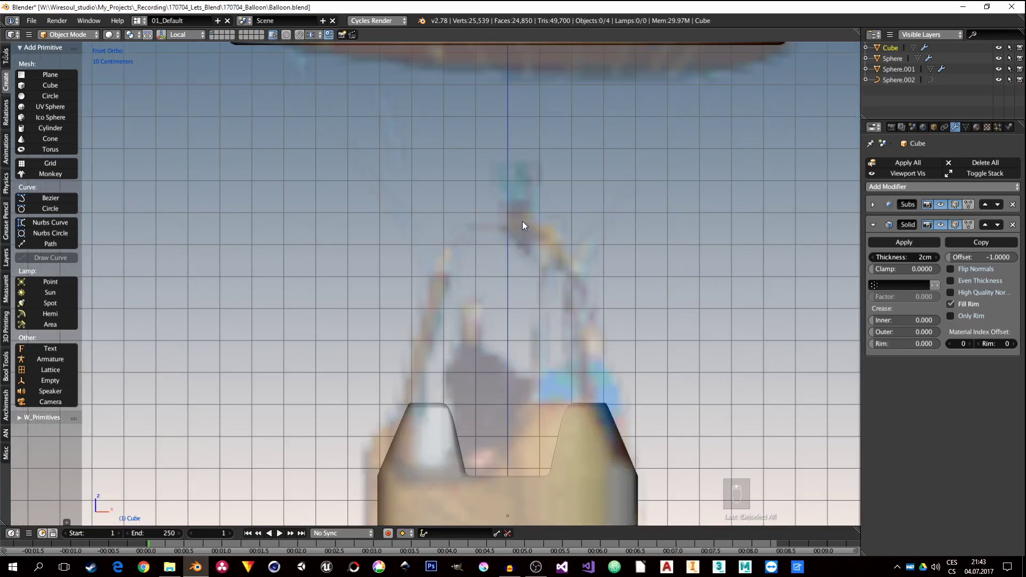
scroll(517, 214, up, 1)
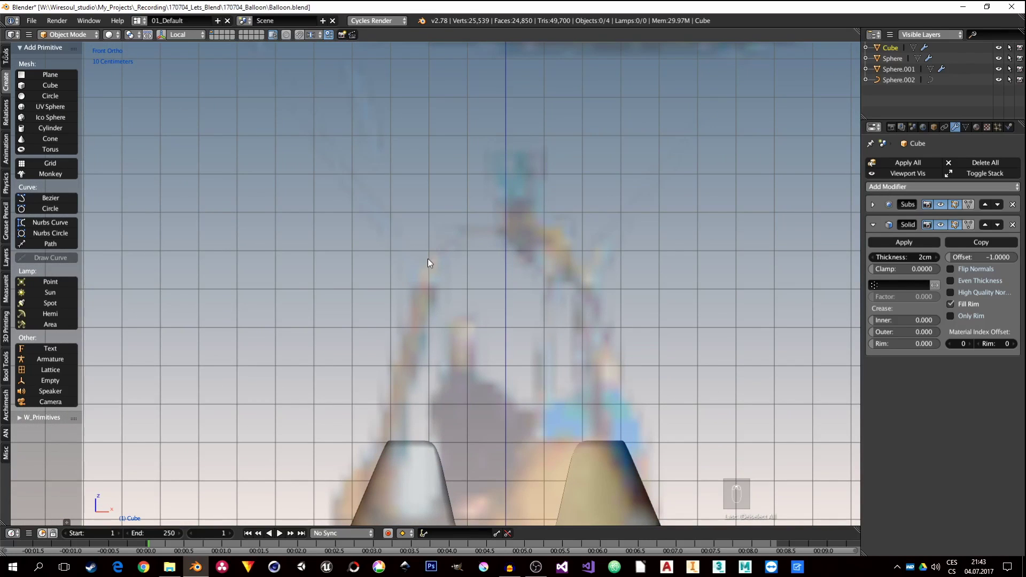
scroll(583, 376, down, 10)
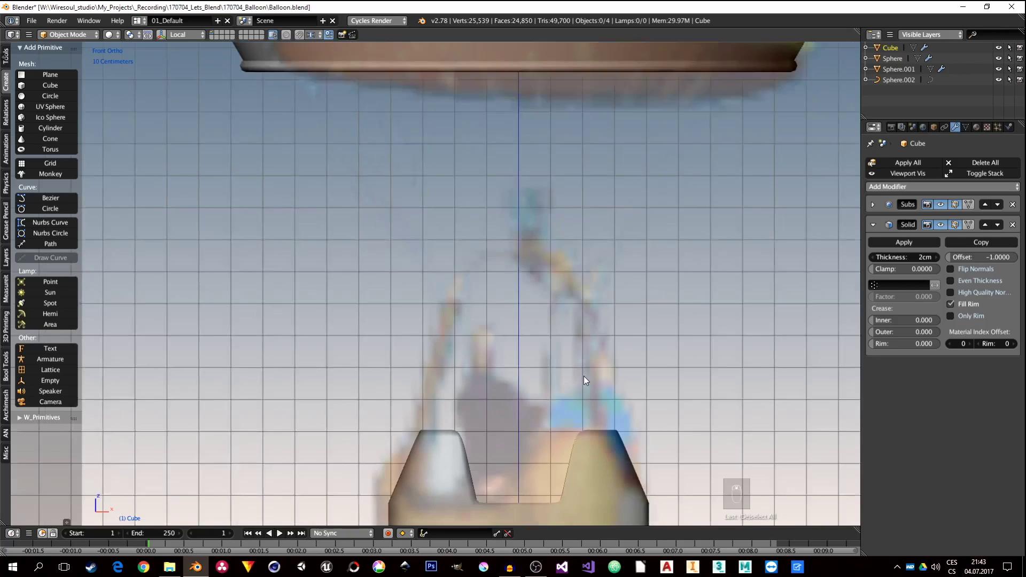
scroll(596, 321, down, 5)
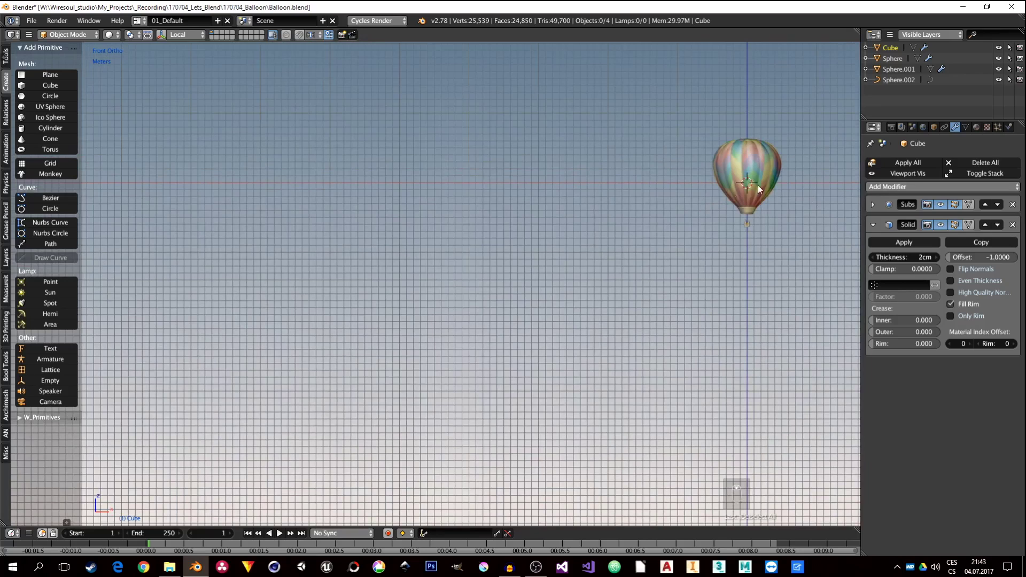
scroll(748, 194, up, 15)
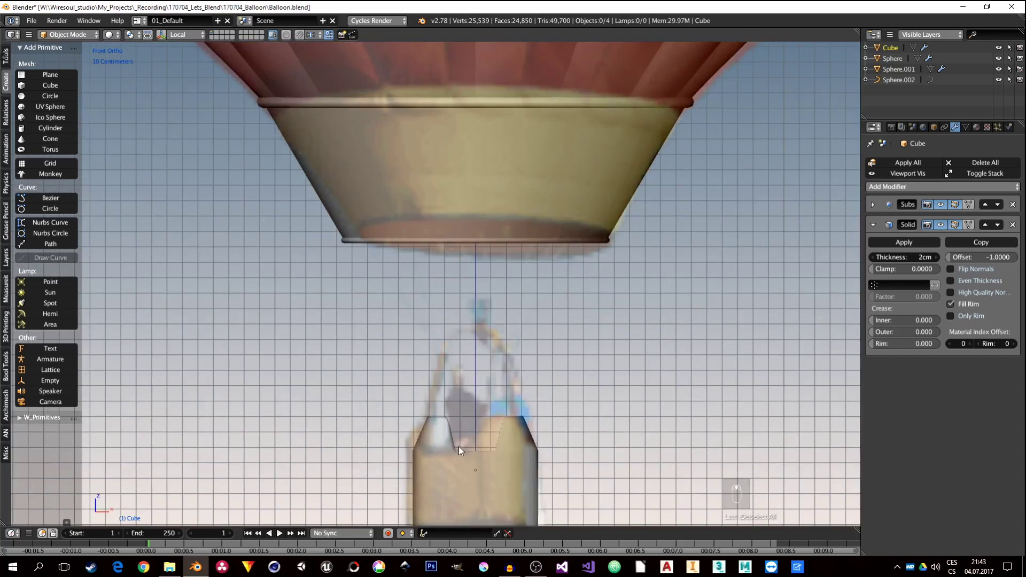
shift+middle_drag(458, 447, 460, 366)
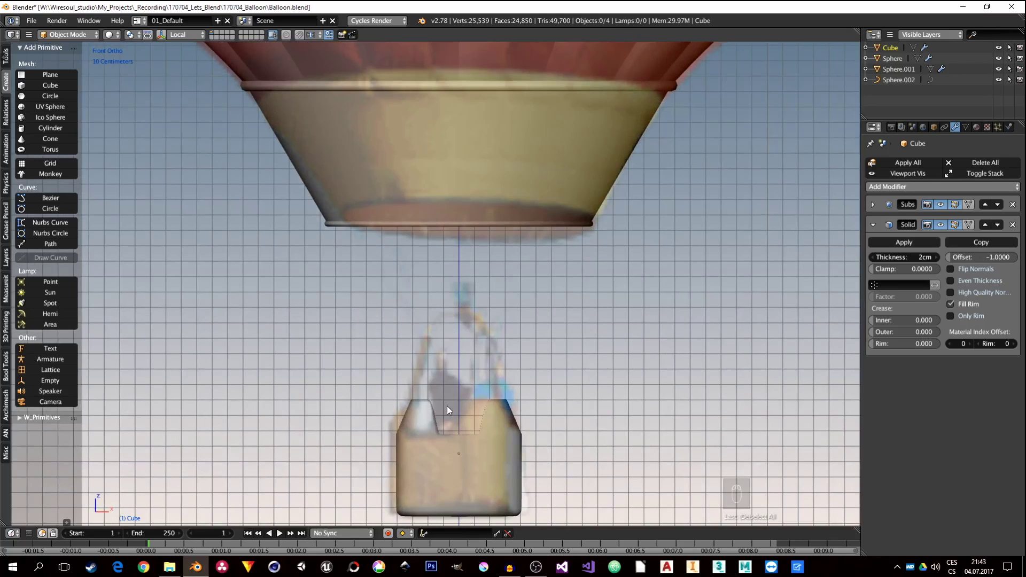
scroll(447, 410, down, 4)
scroll(434, 275, down, 3)
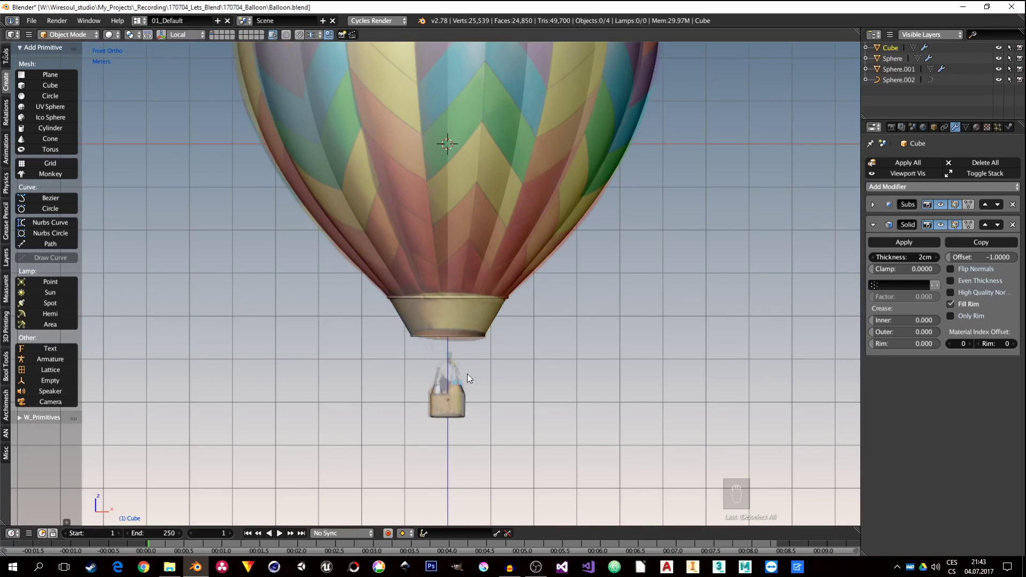
Step: Rename the Cube object as Basket
double_click(889, 47)
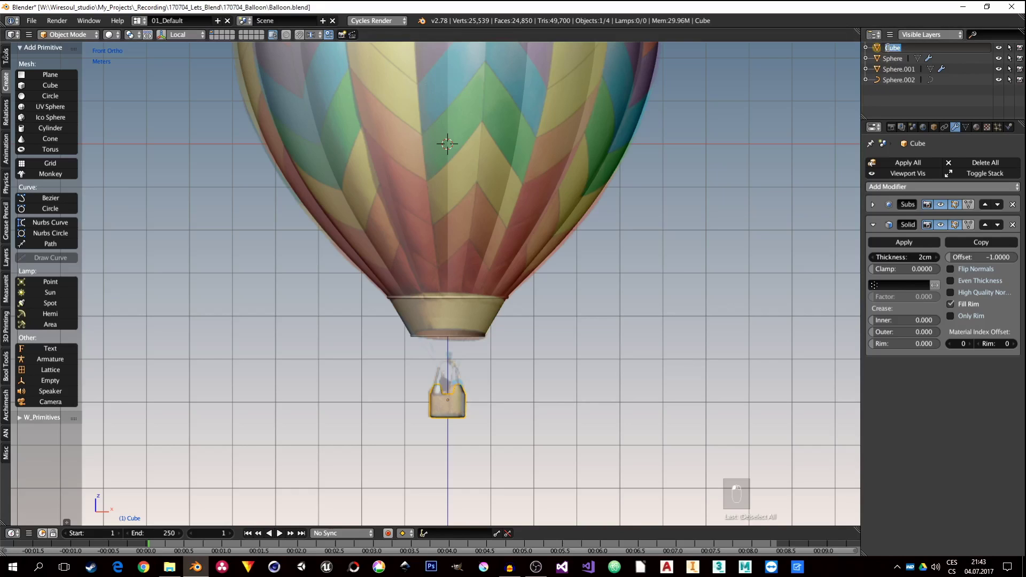
key(BackSpace)
text(Basket)
key(Return)
Step: Add a mesh plane and move it down along Z by about 5.12 m, between the skirt and the basket
click(891, 58)
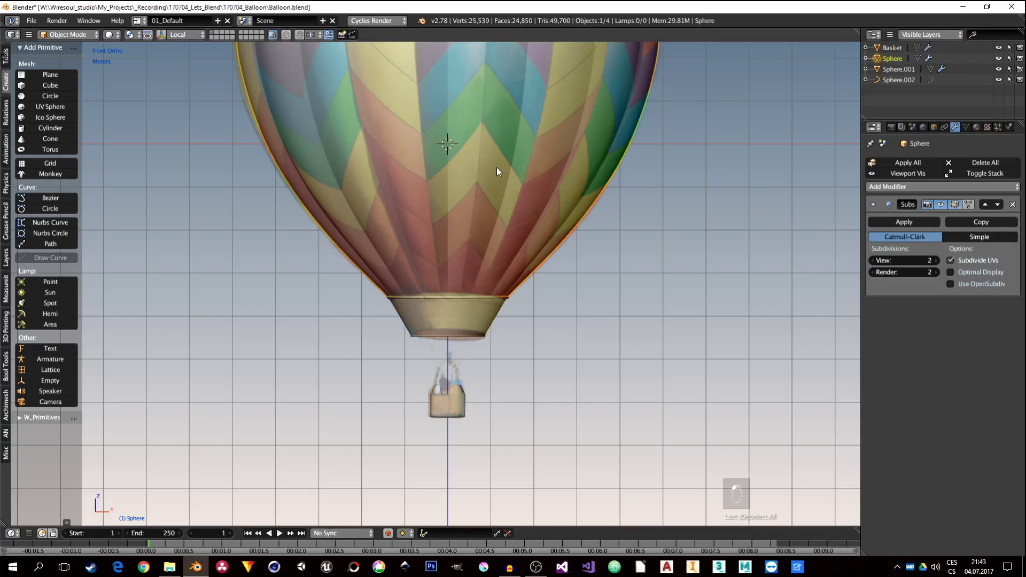
shift+middle_drag(488, 340, 508, 354)
scroll(502, 337, down, 2)
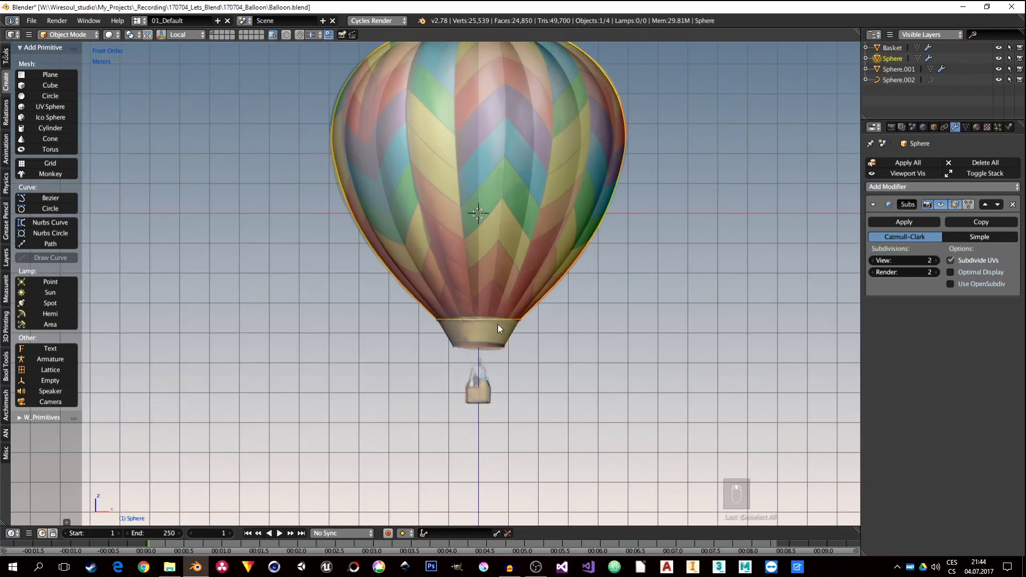
scroll(489, 271, up, 2)
key(shift+a)
mouse_move(395, 190)
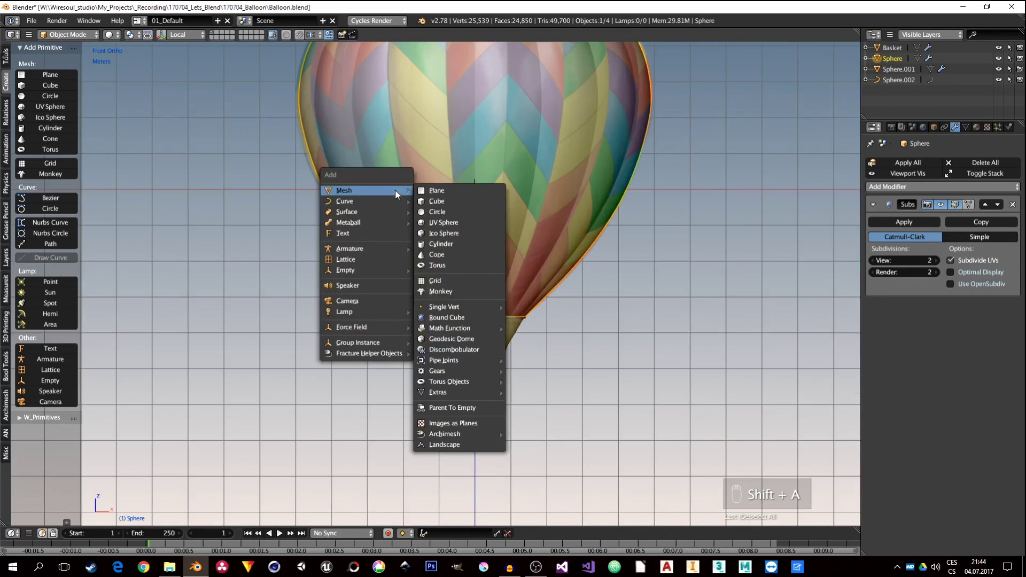
click(444, 190)
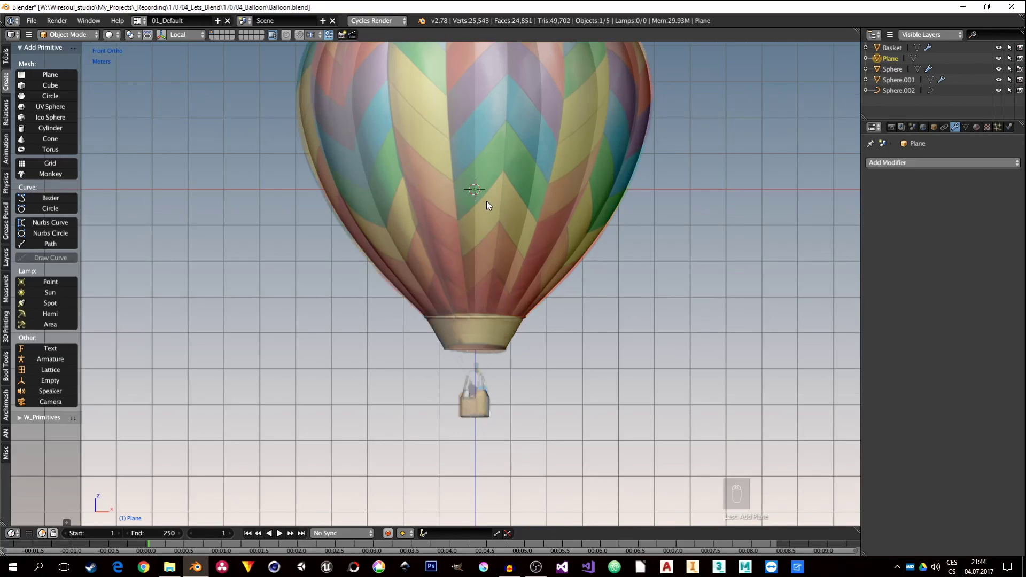
key(g)
key(z)
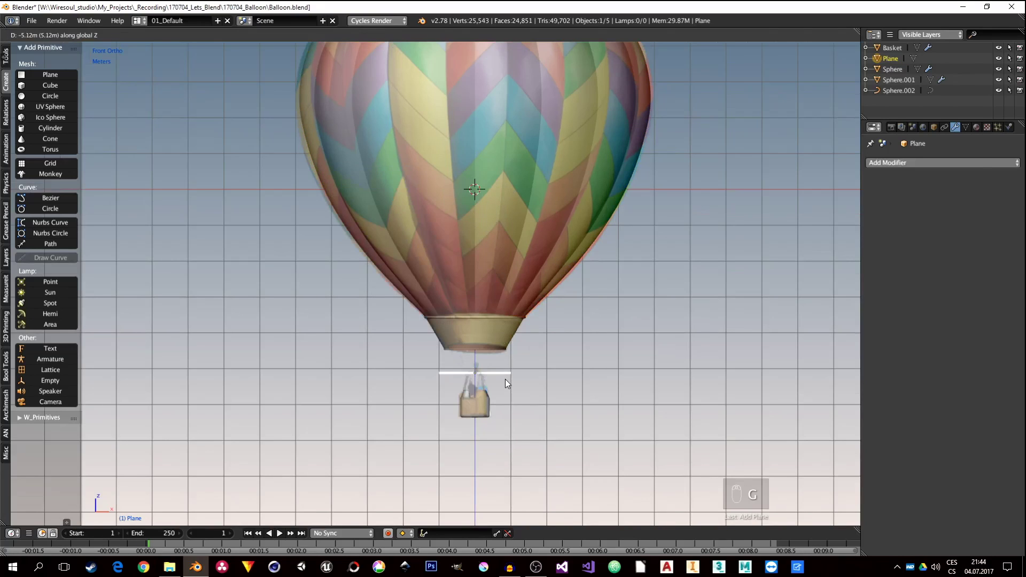
click(505, 383)
Step: Scale the plane down to about 0.18 to match the width of the frame's top in the reference
scroll(475, 384, up, 5)
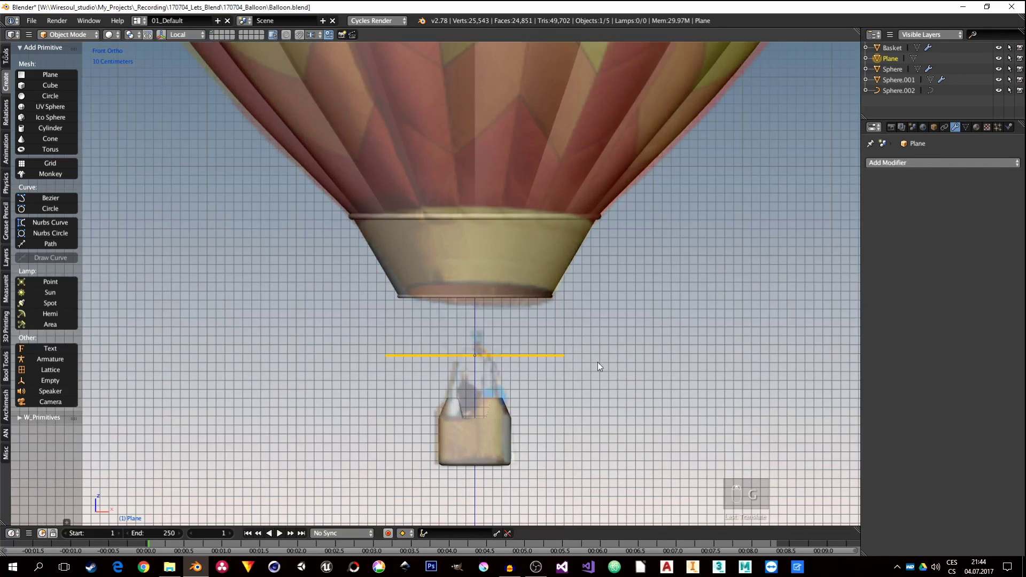
key(s)
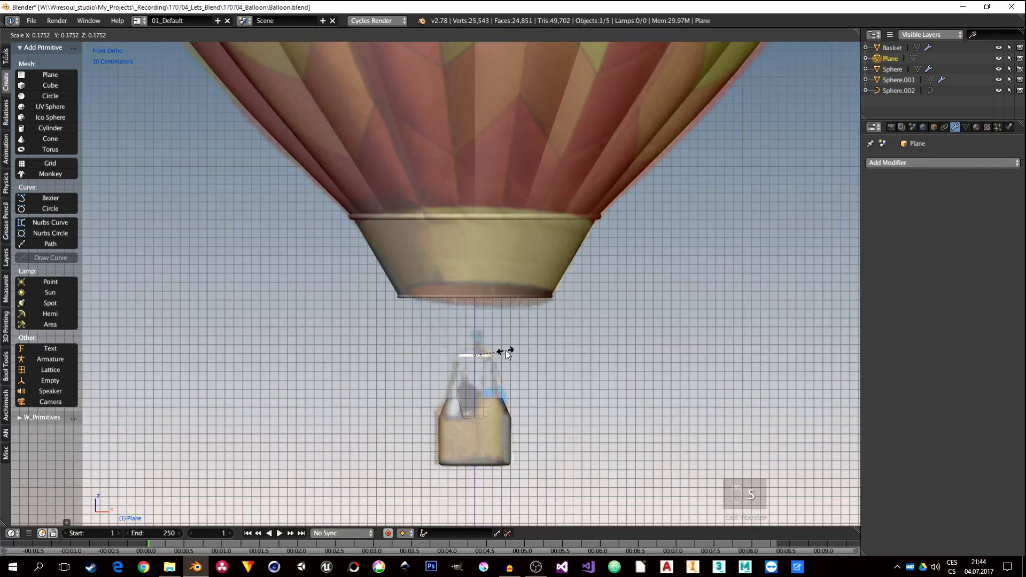
click(505, 351)
key(s)
click(567, 360)
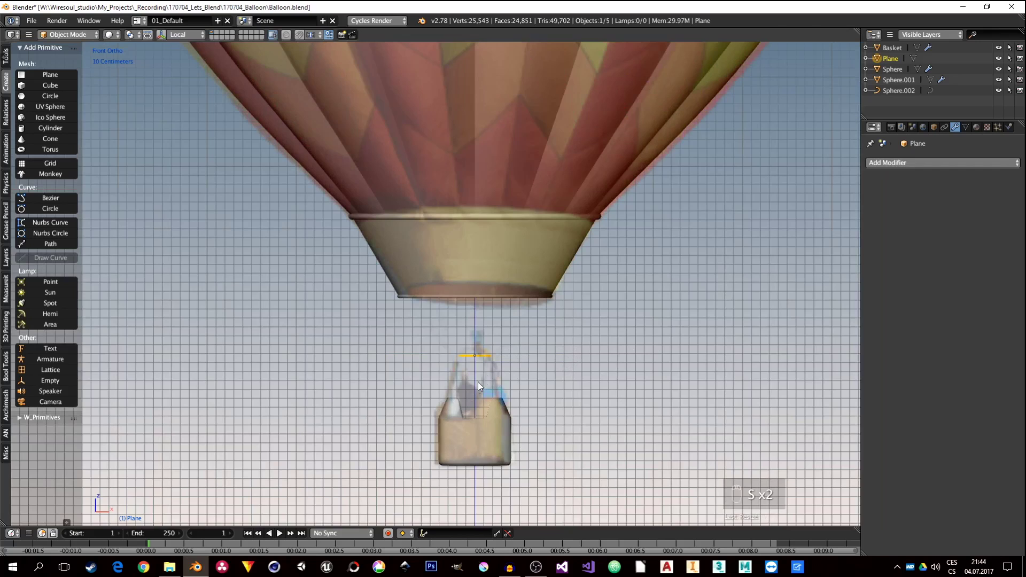
Step: Delete only the face of the plane above the basket, keeping its four edges as an outline
key(shift+z)
mouse_move(477, 381)
middle_down()
mouse_move(483, 399)
mouse_move(526, 391)
mouse_move(422, 278)
mouse_move(417, 286)
middle_up()
scroll(483, 366, up, 5)
key(ctrl+Tab)
key(ctrl+Tab)
key(Tab)
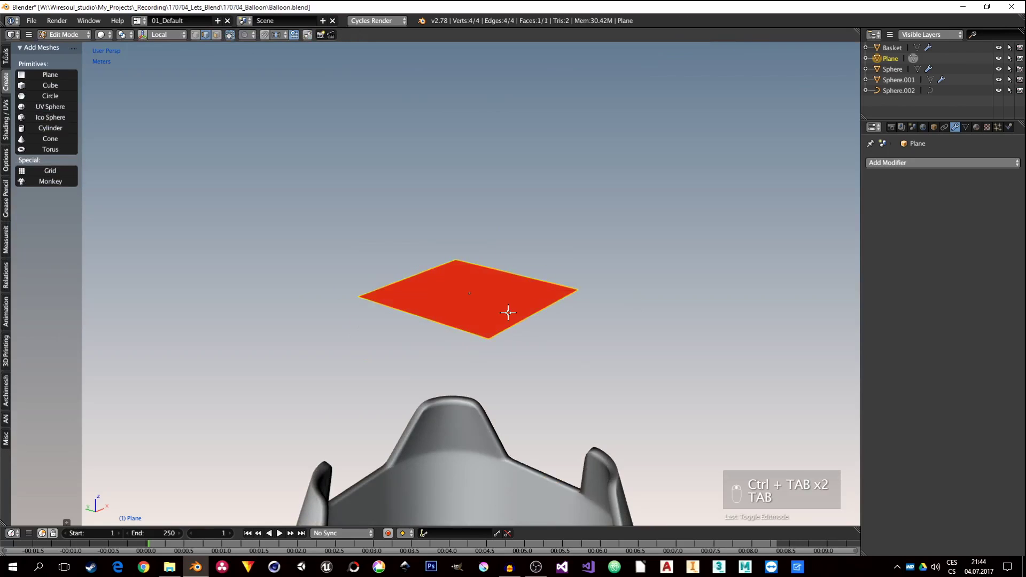
key(x)
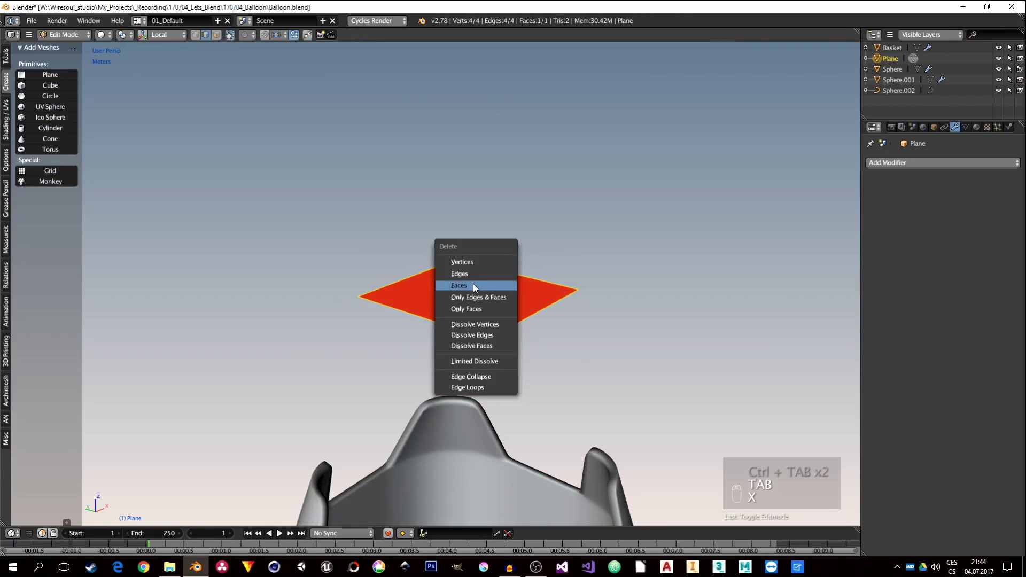
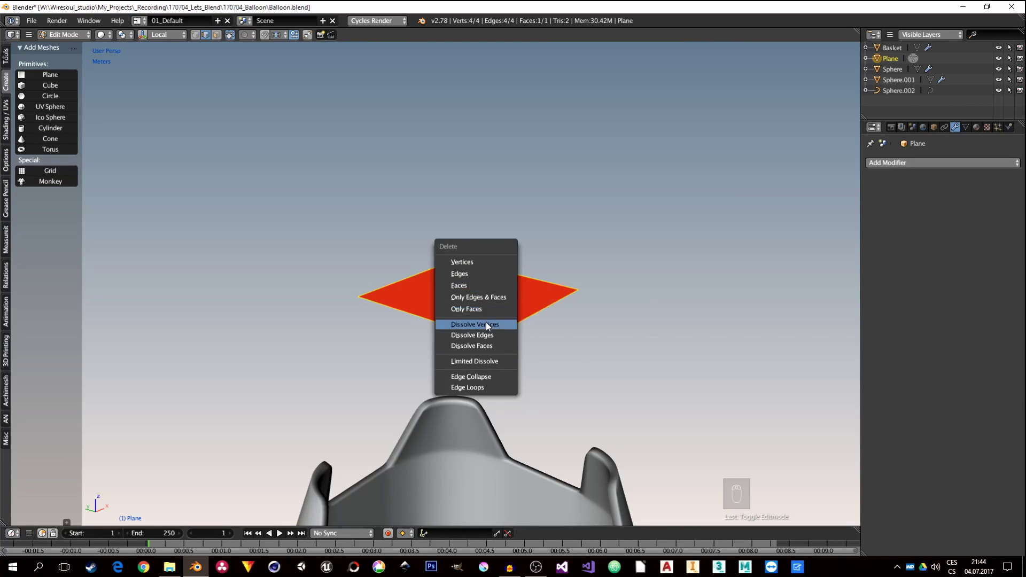
click(460, 309)
Step: Round the four corners of the square outline with a vertex bevel of 4 segments
key(a)
key(ctrl+Tab)
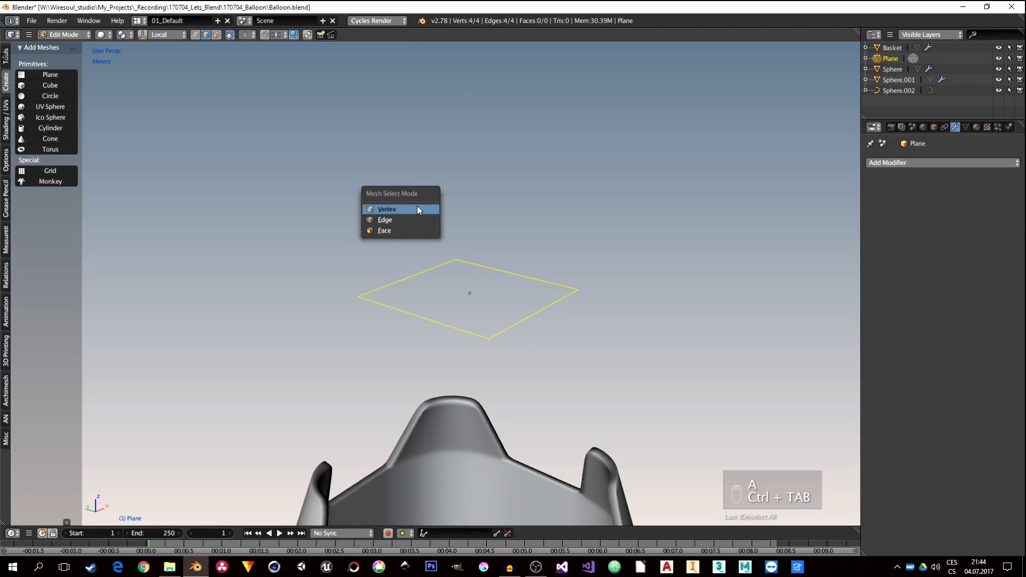
click(416, 207)
key(ctrl+shift+b)
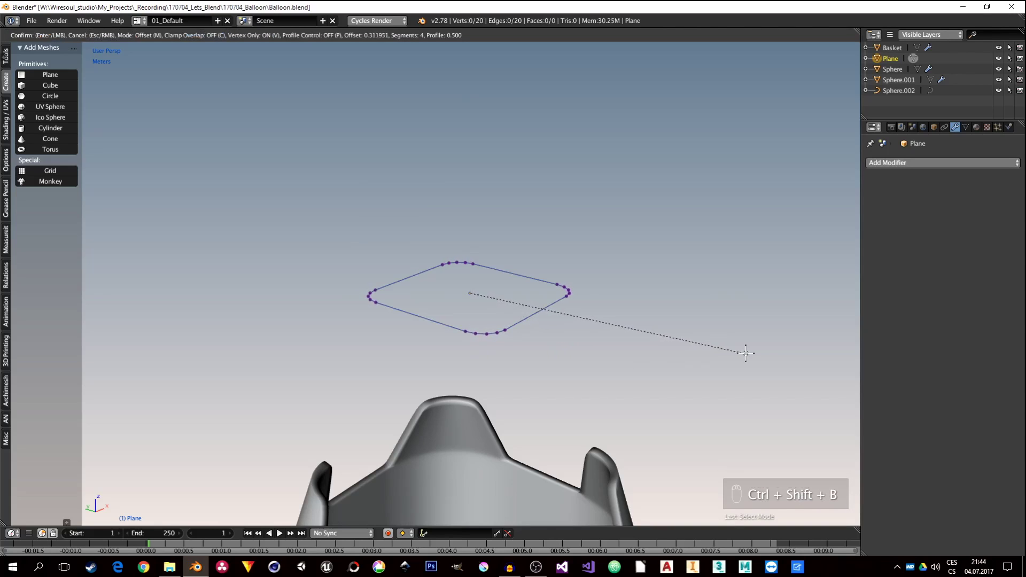
scroll(748, 351, up, 1)
click(788, 351)
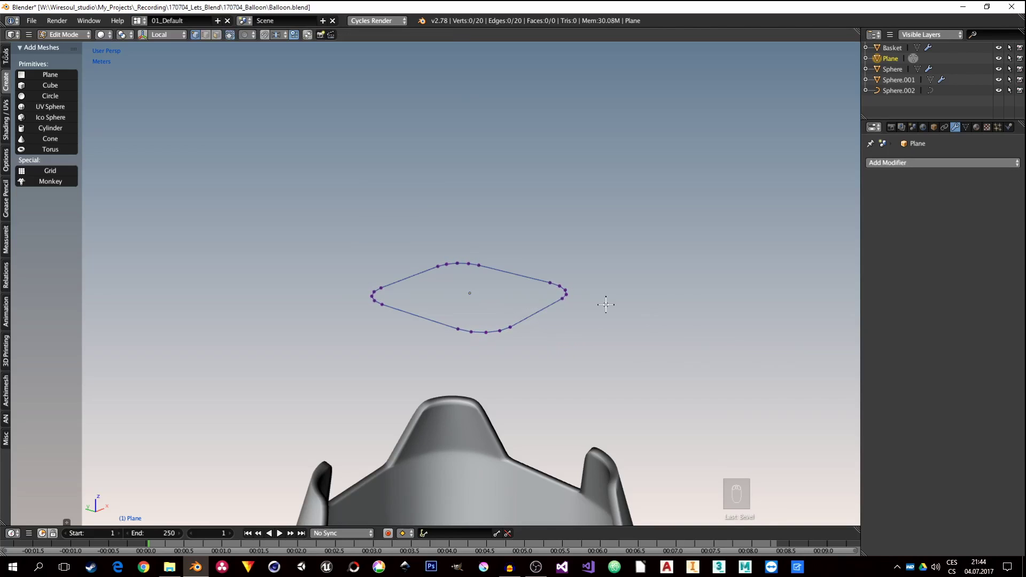
Step: Select the middle vertex of each rounded corner and duplicate the four vertices in place
right_click(482, 349)
shift+right_click(460, 263)
middle_drag(587, 302, 504, 340)
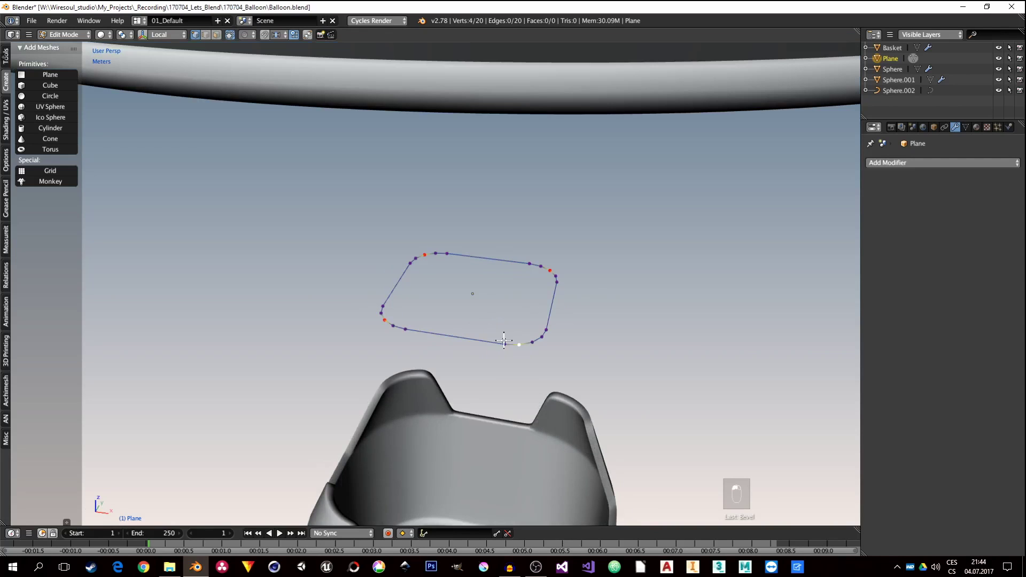
key(shift+d)
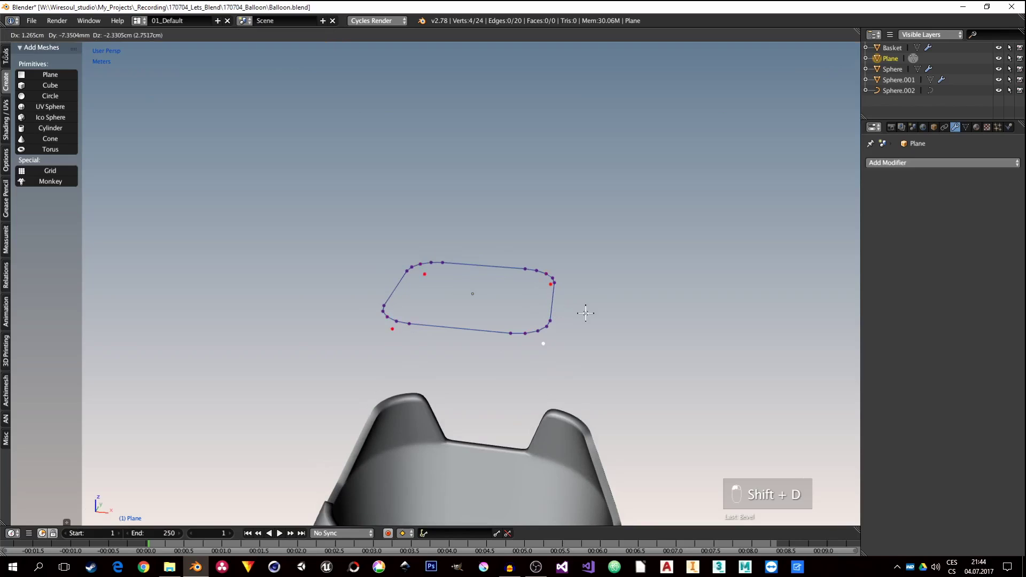
right_click(588, 315)
middle_drag(584, 351, 581, 252)
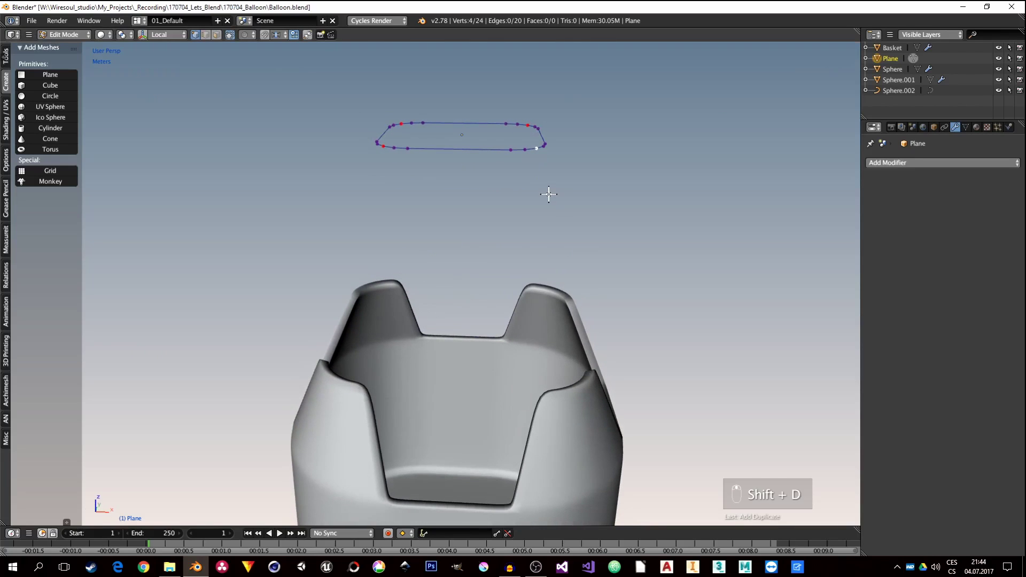
Step: Extrude the four duplicated vertices down to the basket's upper edge and scale them outward onto its raised corners
key(e)
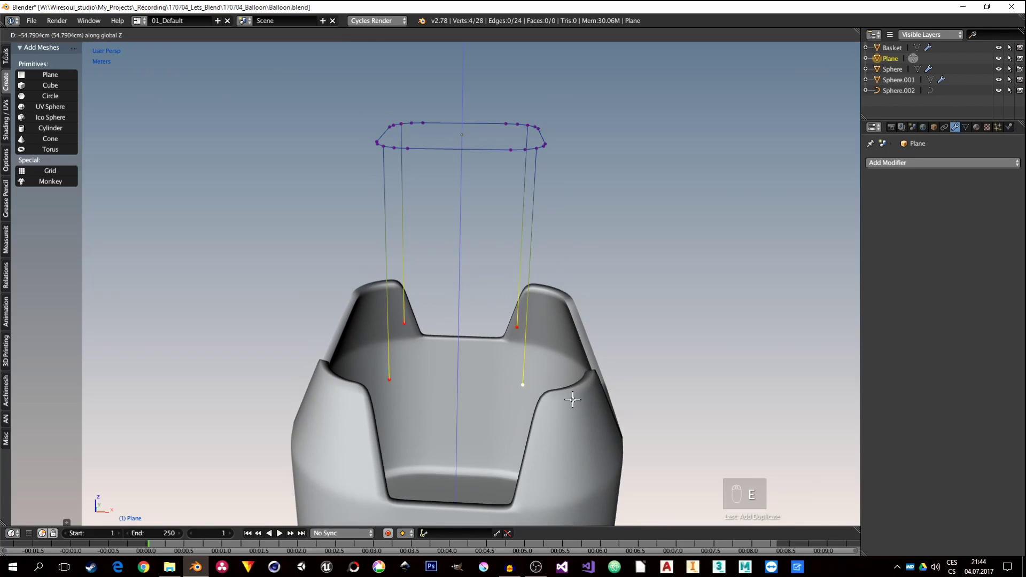
click(585, 436)
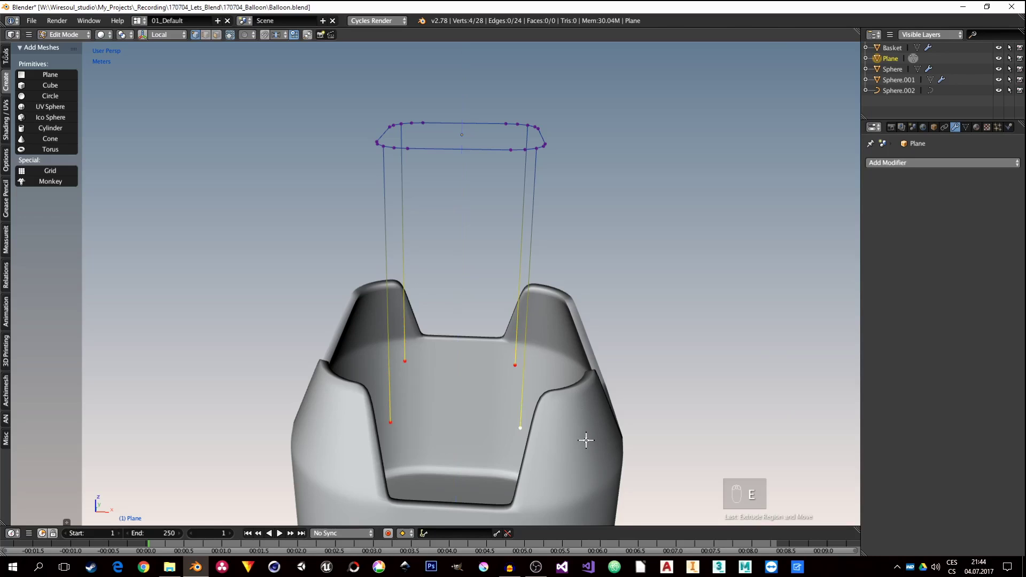
middle_drag(586, 440, 576, 369)
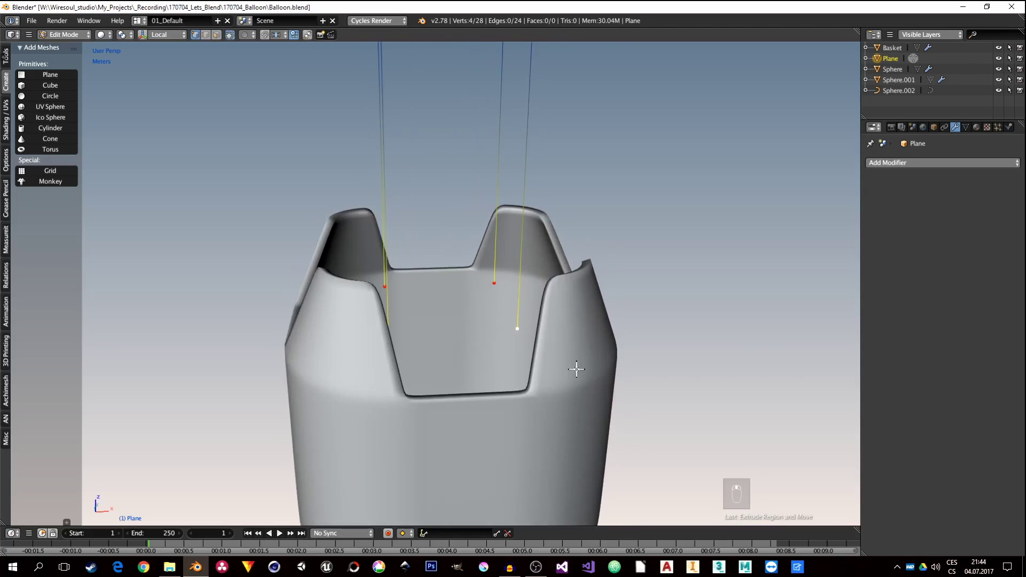
key(KP_1)
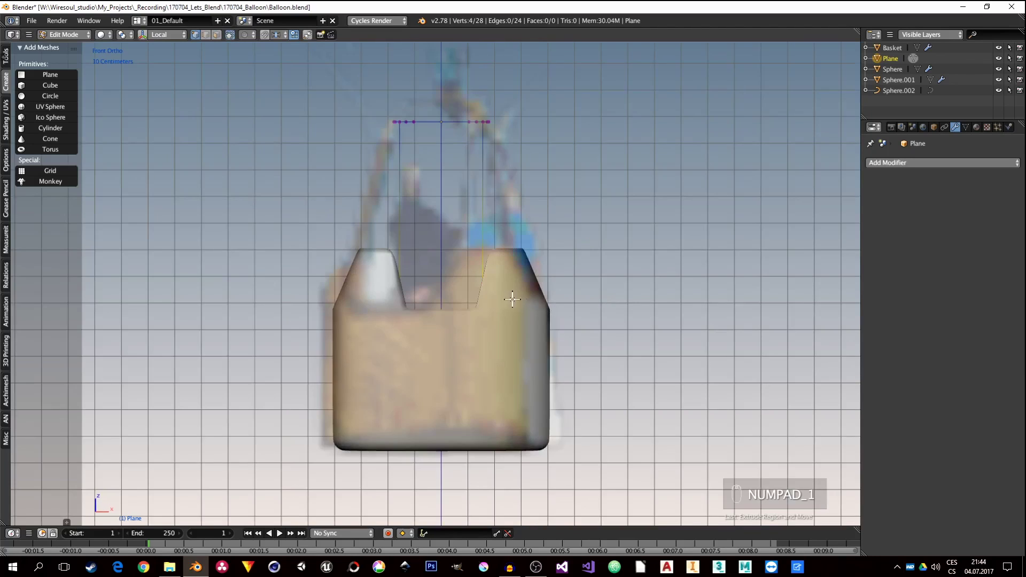
key(KP_3)
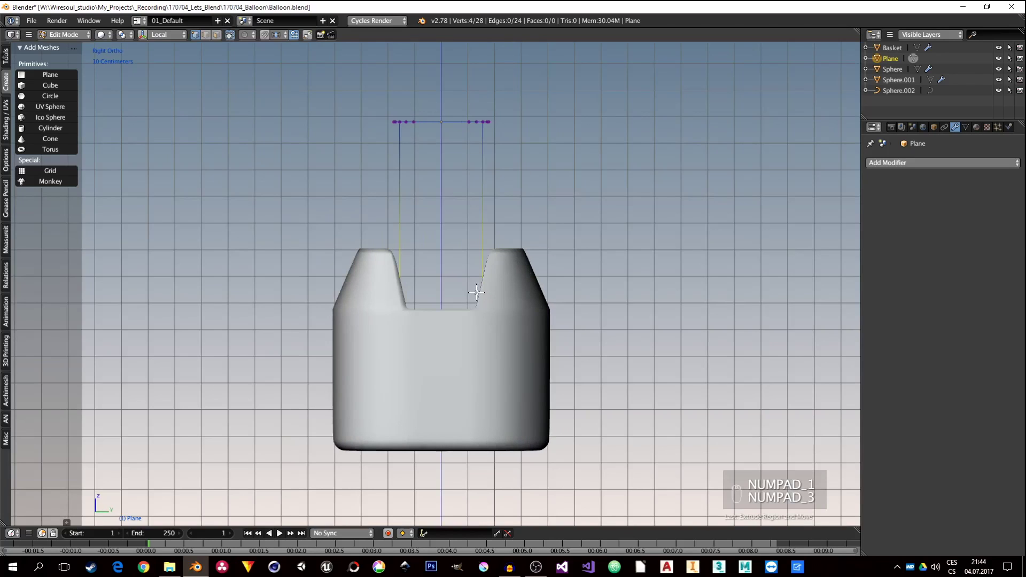
key(g)
click(480, 252)
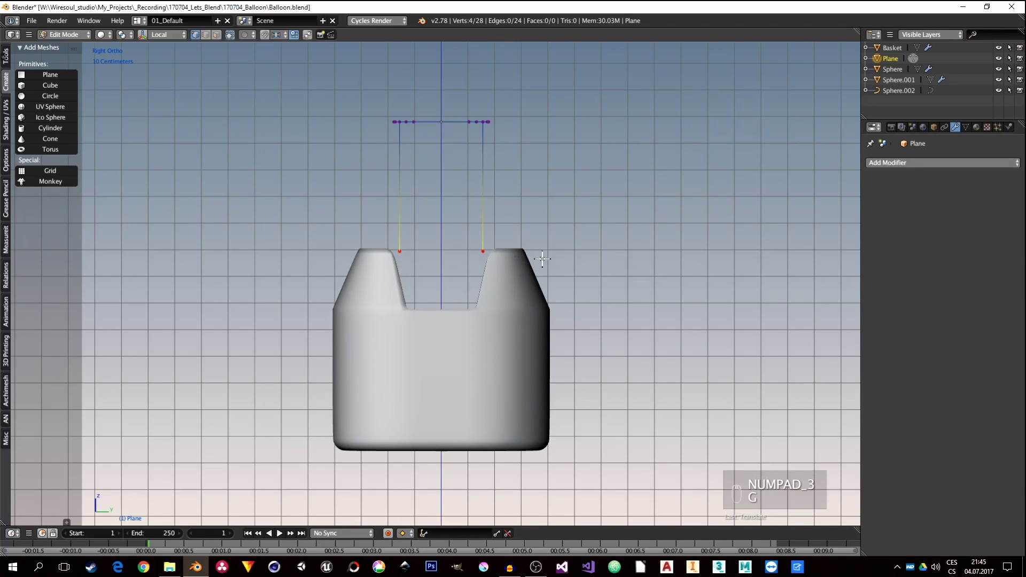
key(s)
click(591, 252)
middle_drag(463, 277, 522, 312)
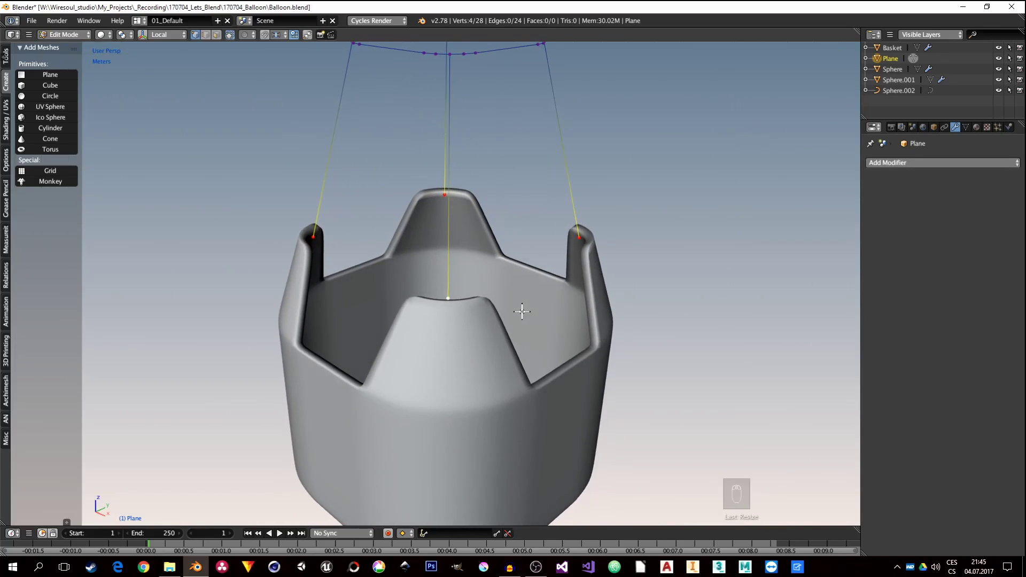
Step: Extrude the four leg ends further down inside the basket and scale them outward to follow its inner walls
key(e)
right_click(556, 342)
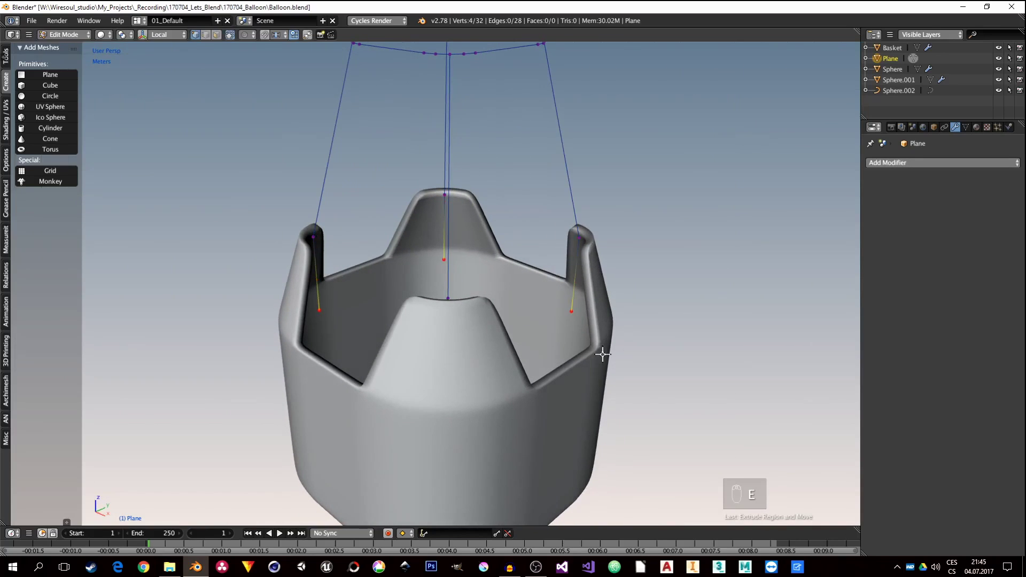
key(s)
click(636, 353)
middle_drag(566, 346, 569, 360)
Step: Extrude the four leg ends straight down along Z towards the basket floor and deselect everything
key(e)
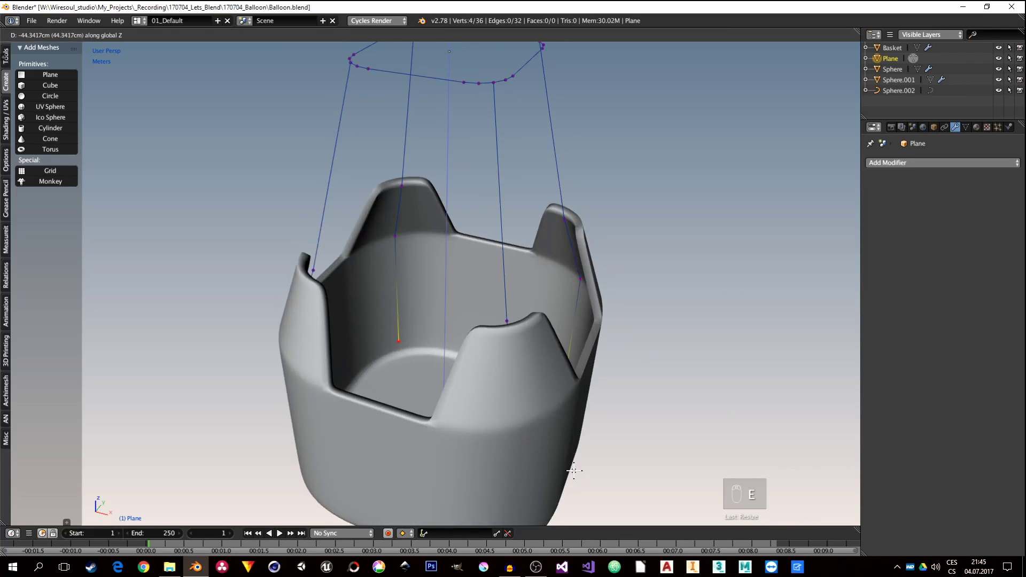
click(571, 478)
scroll(527, 377, down, 5)
middle_drag(528, 319, 489, 370)
key(a)
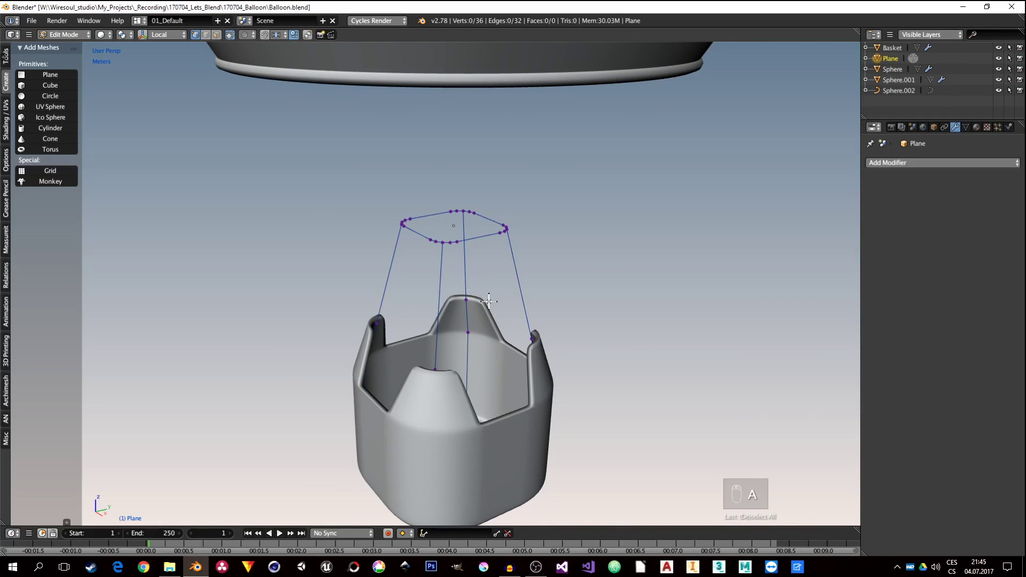
Step: Convert the frame mesh into a curve and set its fill mode to Full
key(Tab)
middle_drag(406, 308, 469, 323)
key(alt+c)
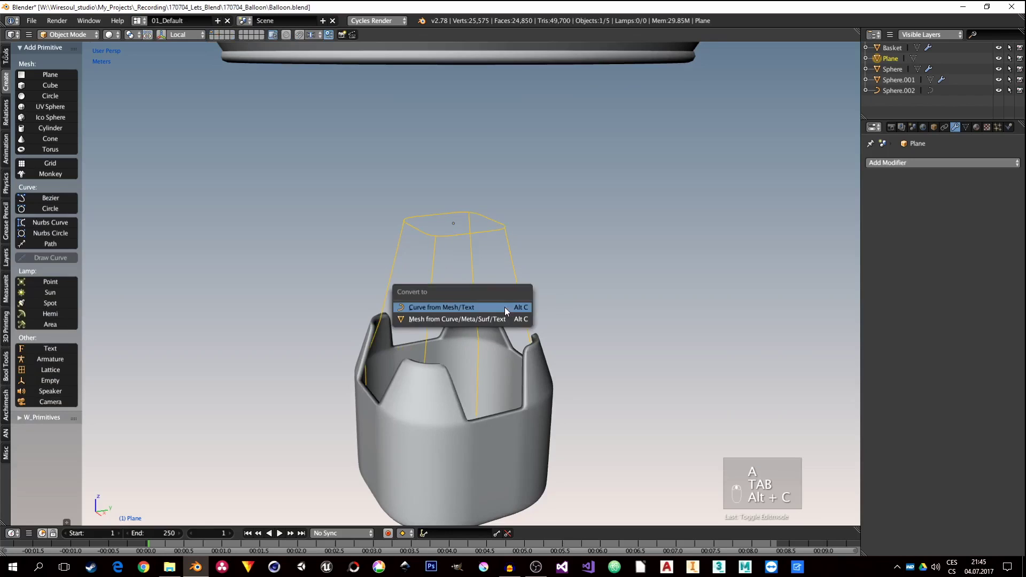
click(476, 307)
click(967, 128)
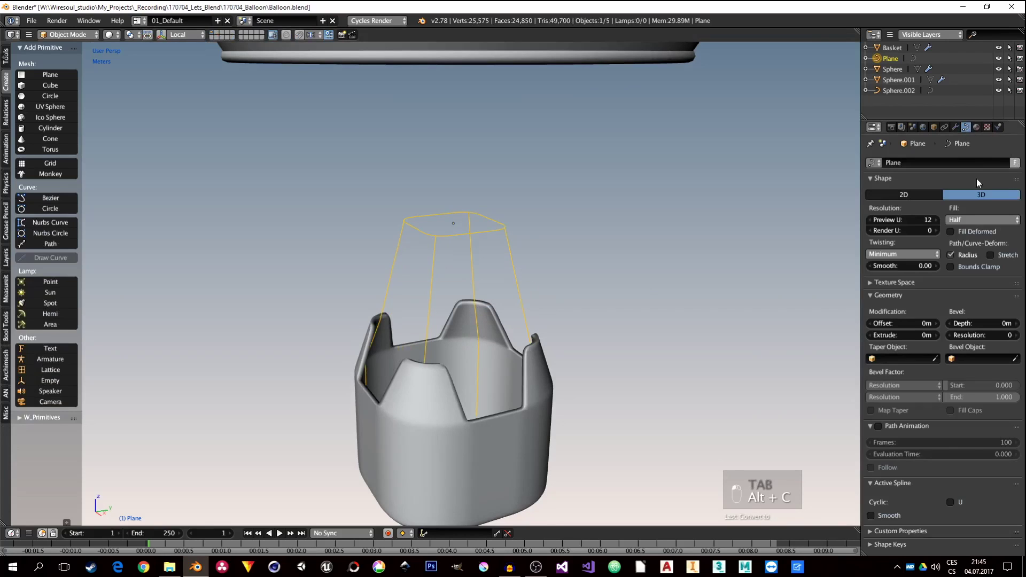
click(973, 221)
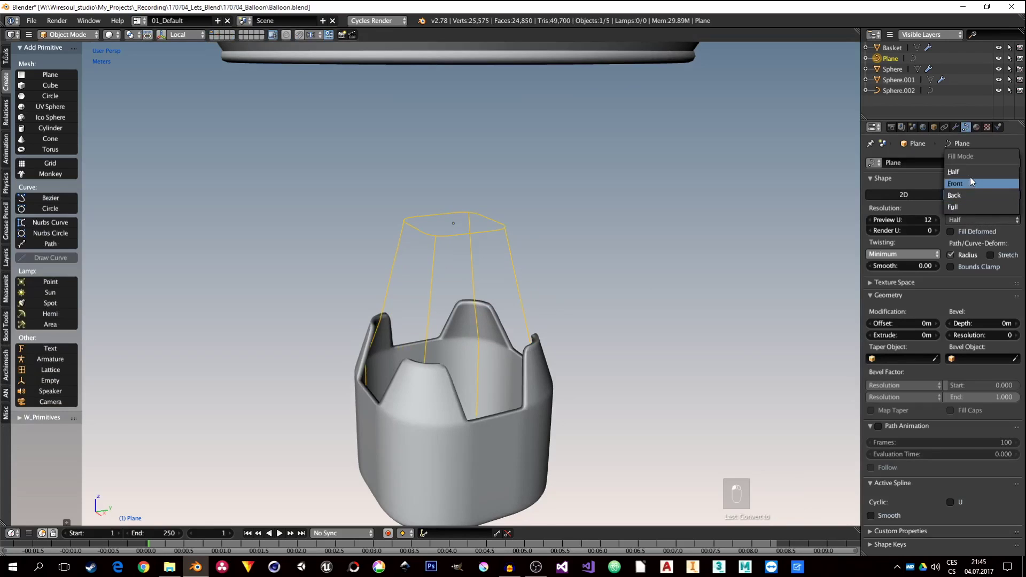
click(965, 206)
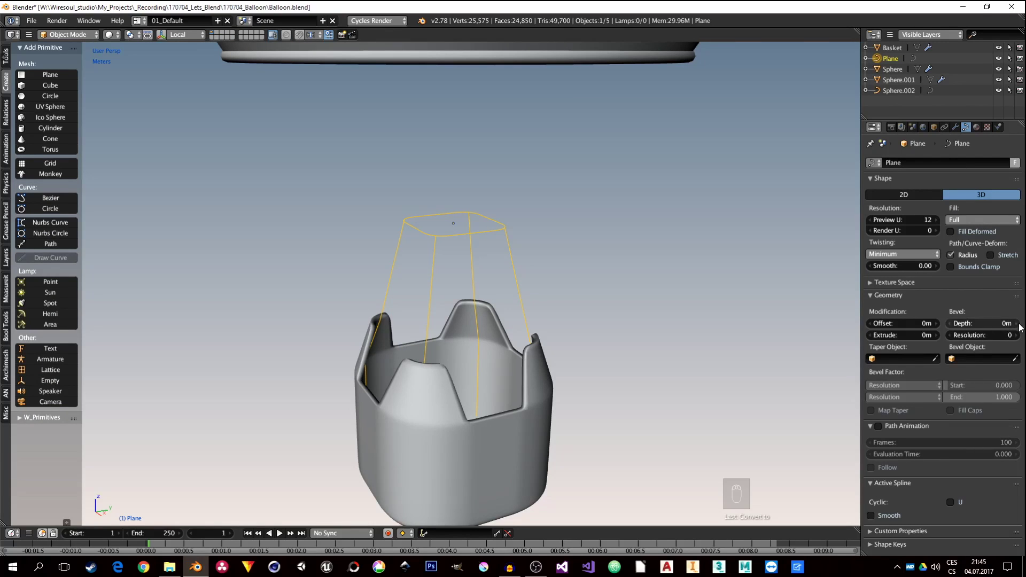
Step: Give the frame curve a bevel depth of 8 cm and a bevel resolution of 2, with smooth shading
drag(1019, 323, 1009, 324)
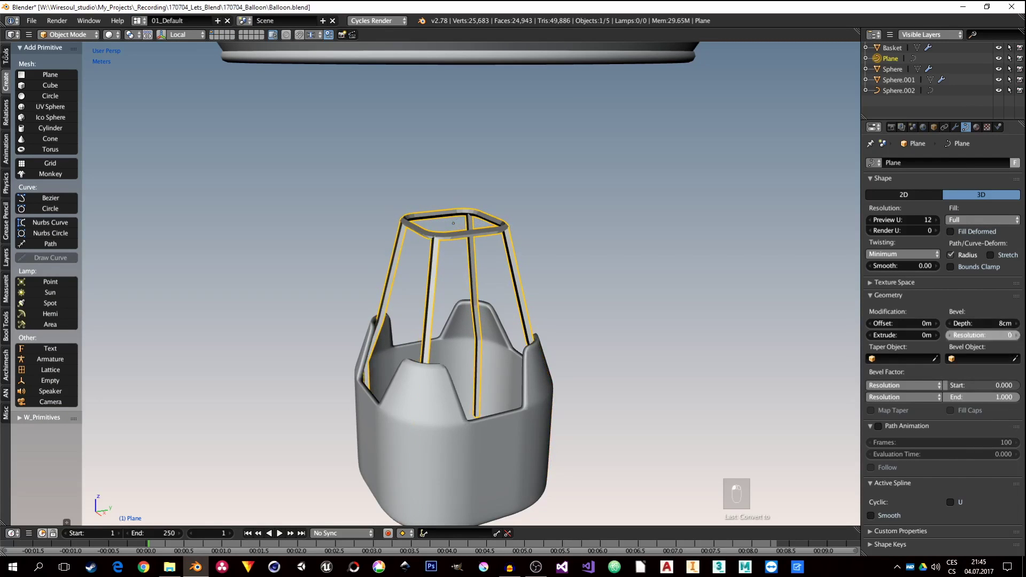
click(1017, 335)
click(1017, 335)
key(z)
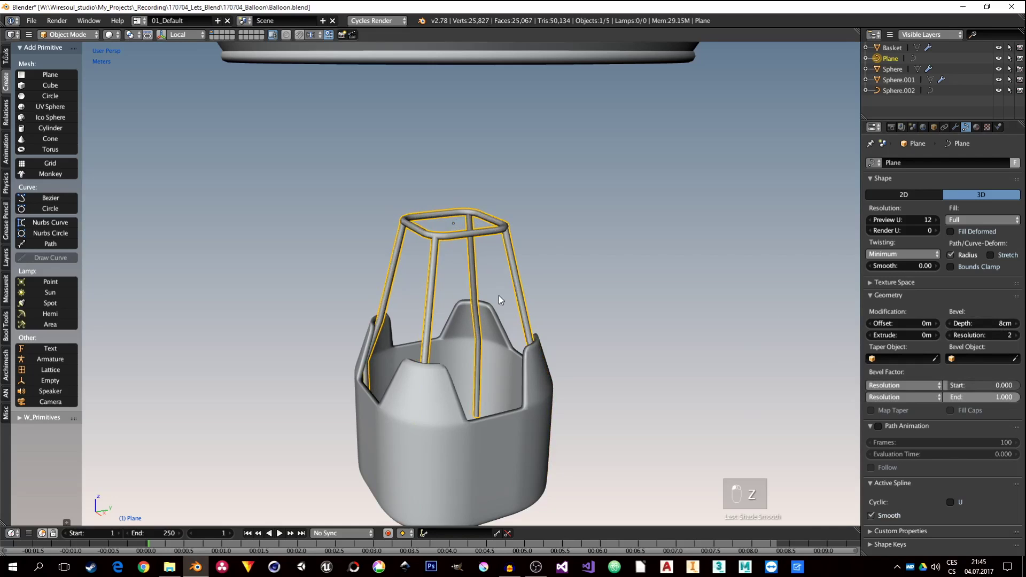
Step: Deselect everything and examine the frame and basket in proportion to the whole balloon
scroll(498, 295, down, 6)
key(a)
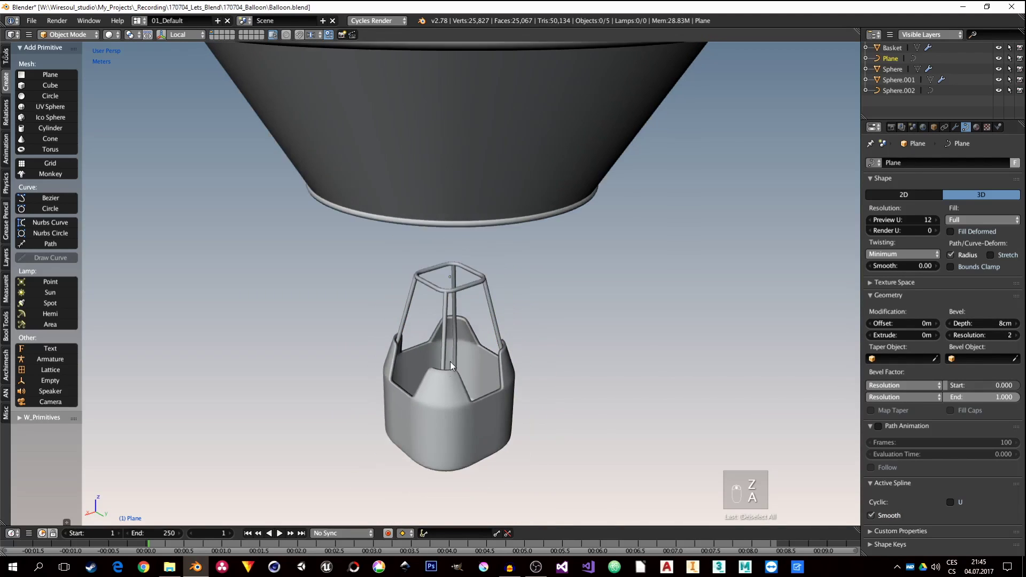
middle_drag(450, 361, 479, 346)
scroll(476, 261, down, 3)
scroll(458, 303, up, 1)
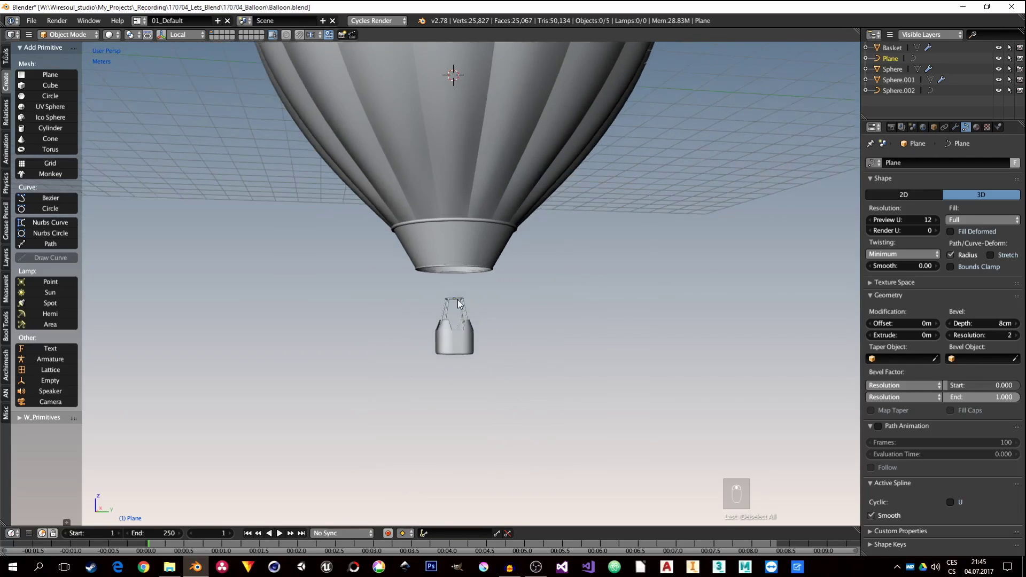
middle_drag(458, 304, 464, 287)
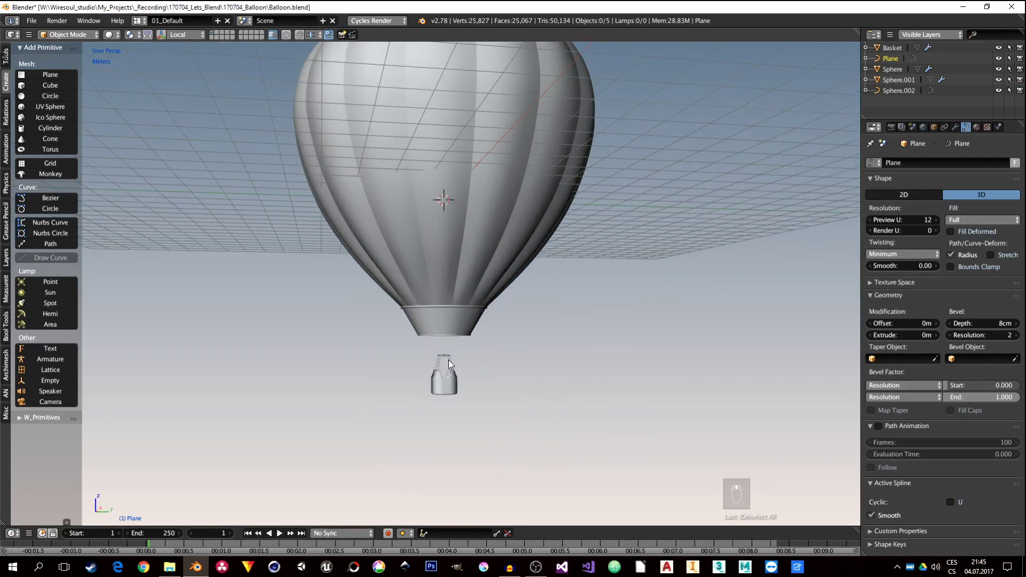
scroll(445, 365, up, 2)
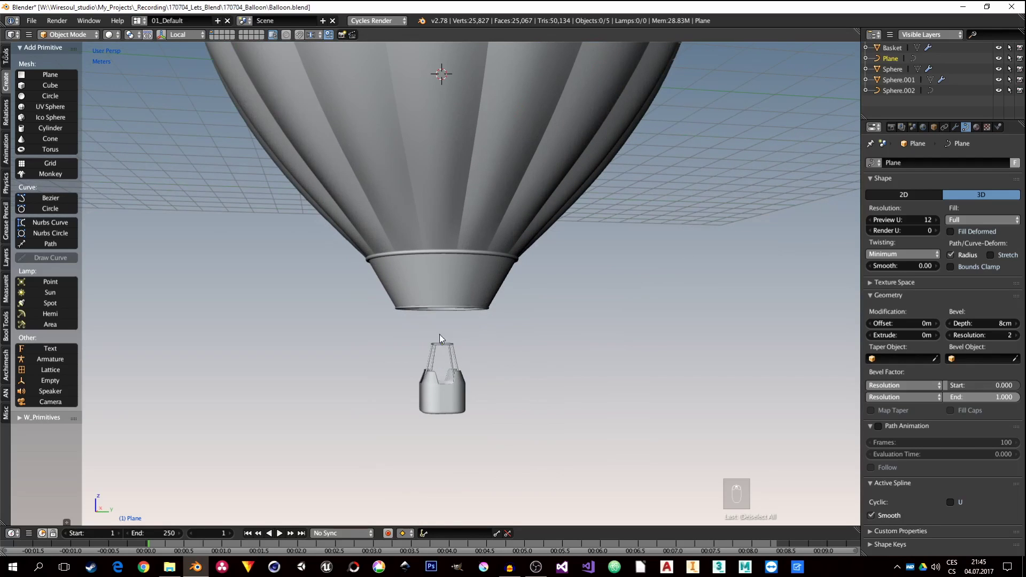
scroll(398, 315, down, 4)
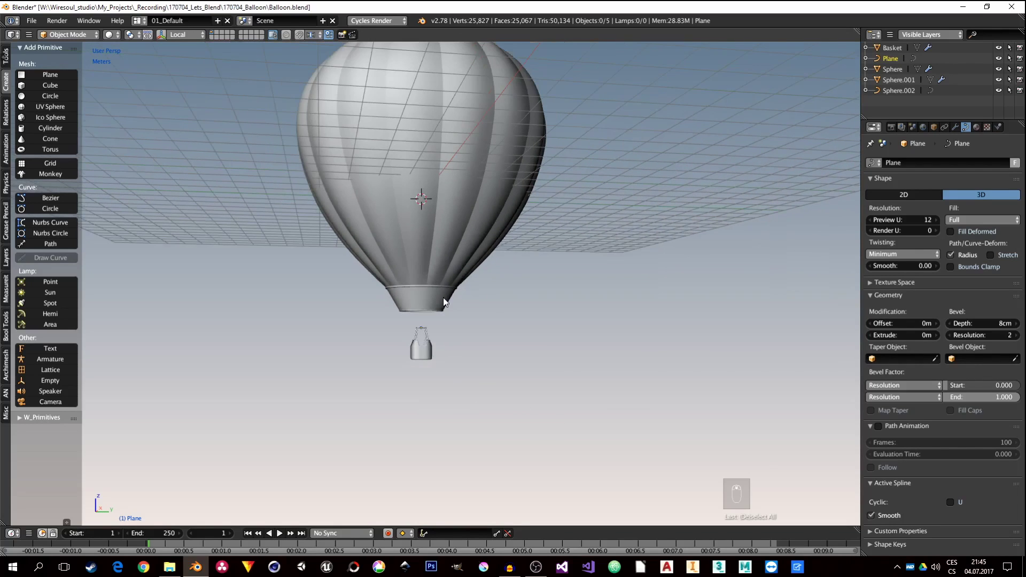
middle_drag(443, 302, 435, 334)
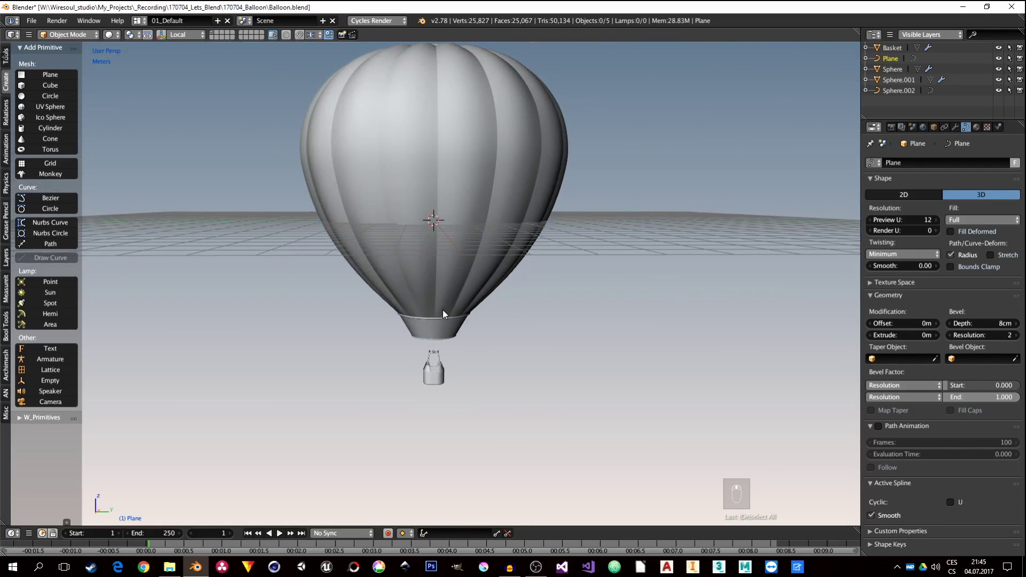
Step: Open the balloon envelope's mesh for editing with its creased panel lines accessible
right_click(444, 269)
mouse_move(444, 268)
middle_down()
mouse_move(492, 275)
mouse_move(508, 230)
mouse_move(484, 241)
mouse_move(506, 259)
middle_up()
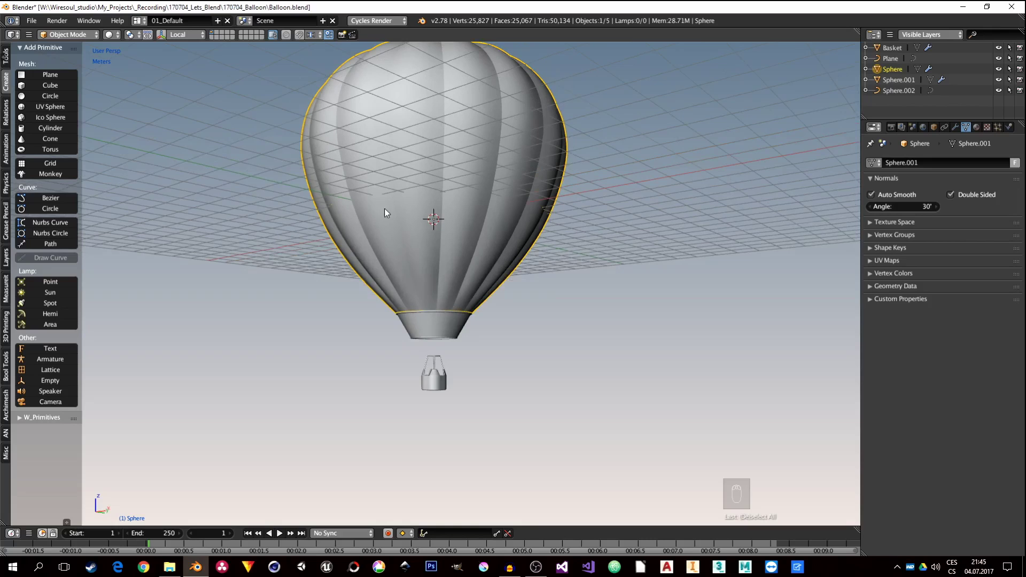
key(Tab)
key(Tab)
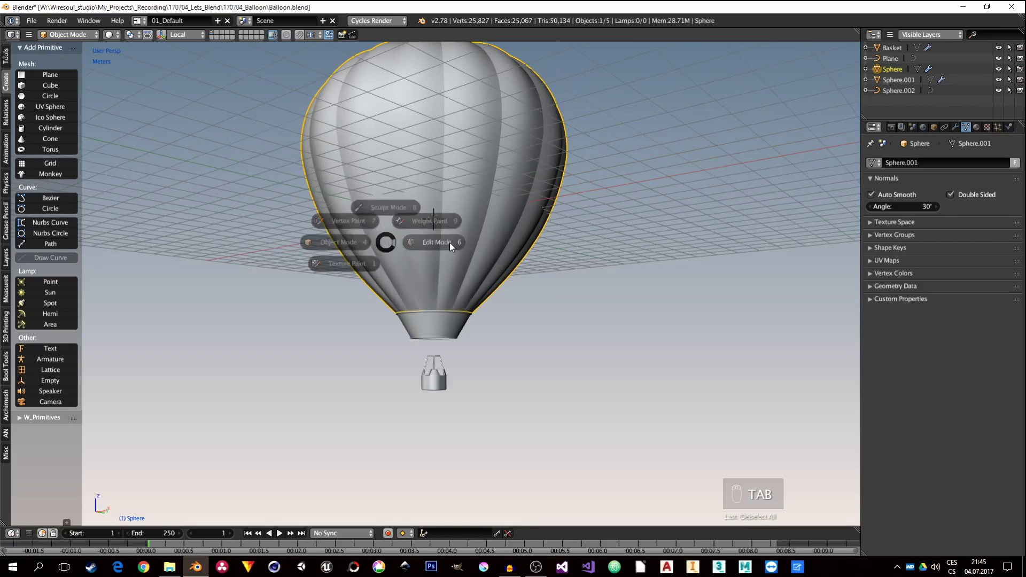
mouse_move(487, 249)
middle_down()
mouse_move(460, 259)
mouse_move(454, 165)
middle_up()
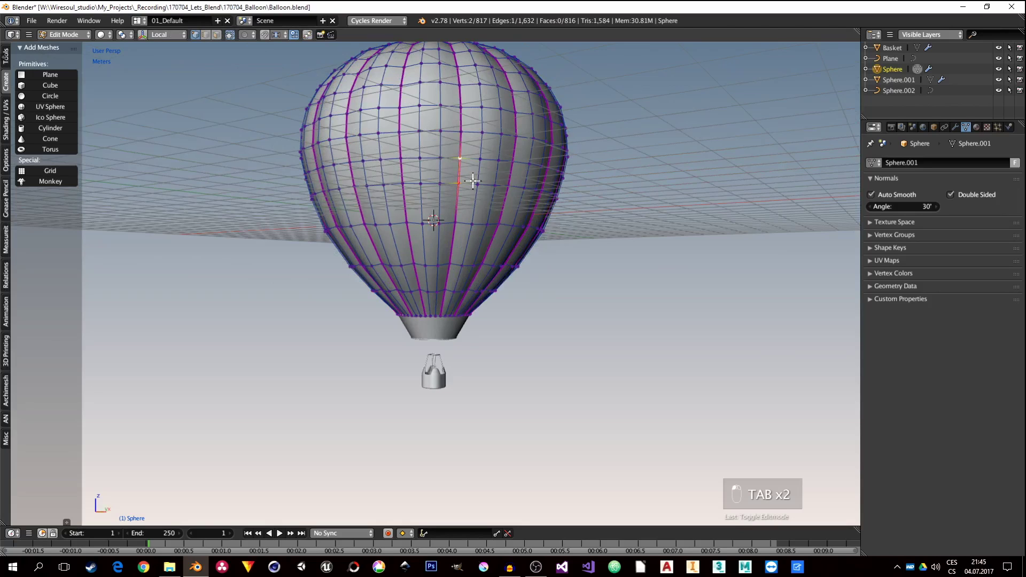
Step: Switch to edge selection and select all marked edges similar to the chosen one along the envelope's panel lines
key(shift+g)
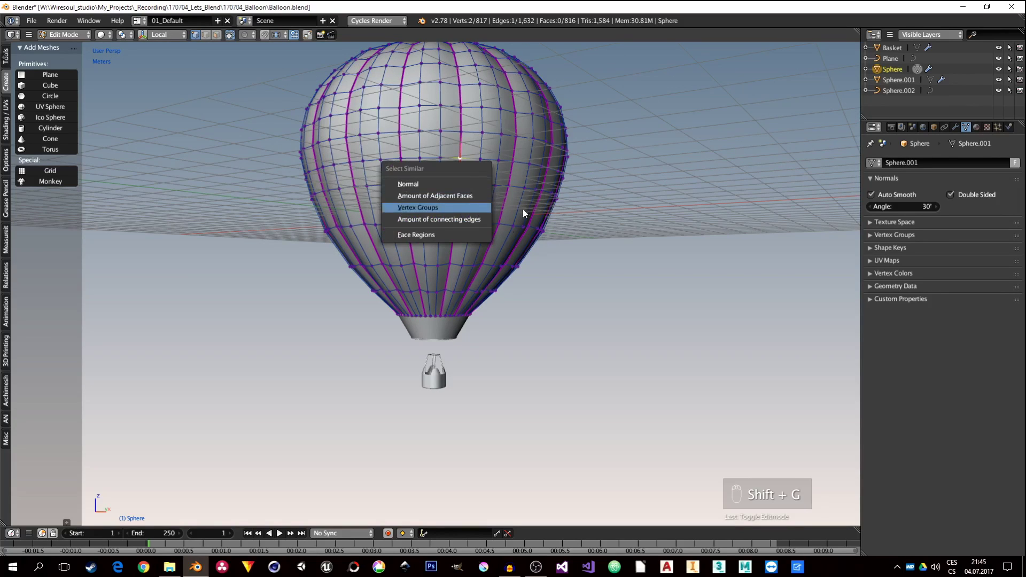
key(shift+g)
click(460, 282)
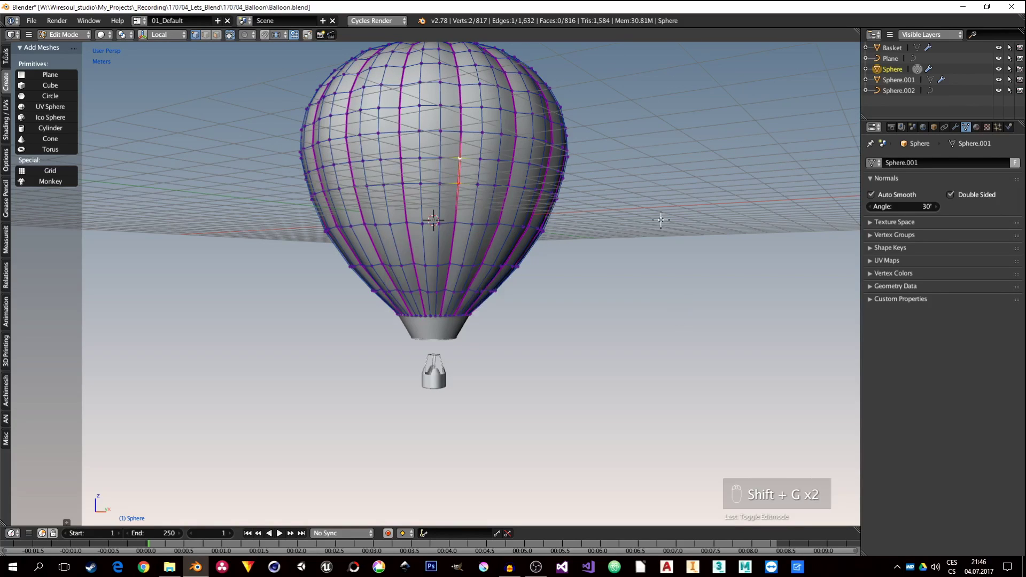
key(ctrl+Tab)
click(455, 204)
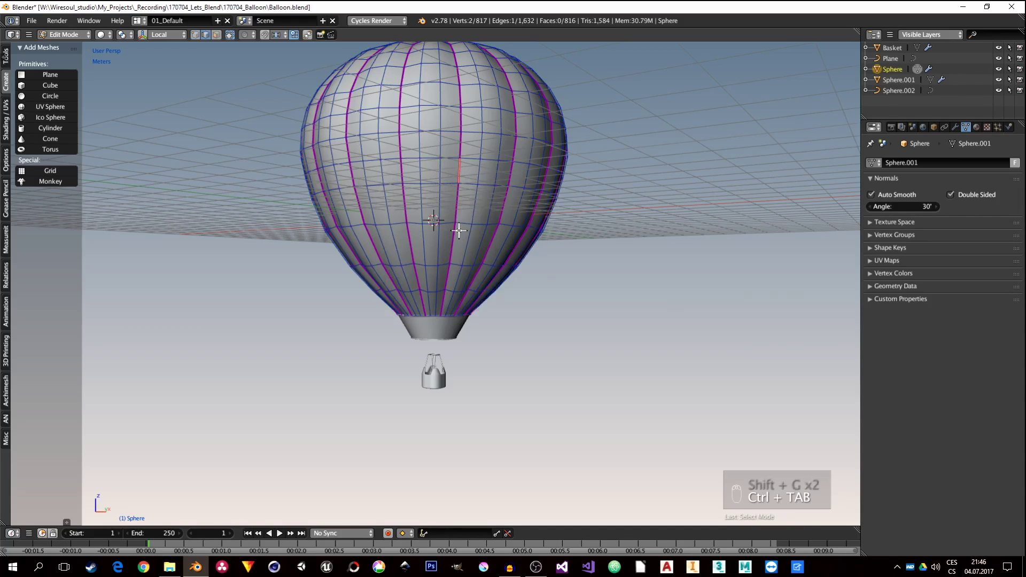
key(shift+g)
click(387, 227)
Step: Duplicate the panel-line edges in place, separate the copy into its own object and return to object mode
middle_drag(499, 213, 490, 258)
key(shift+d)
right_click(507, 209)
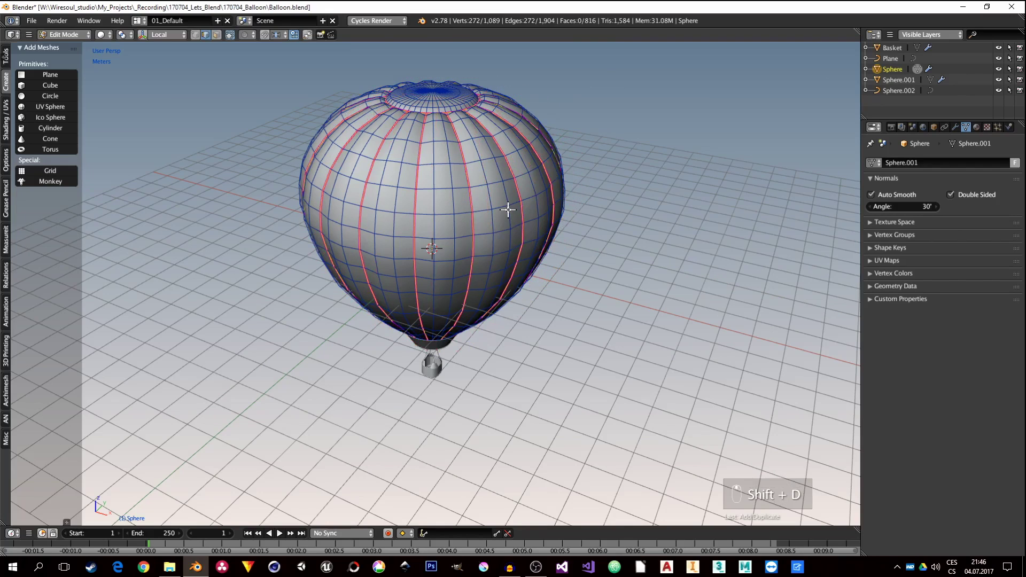
key(p)
click(493, 210)
key(Tab)
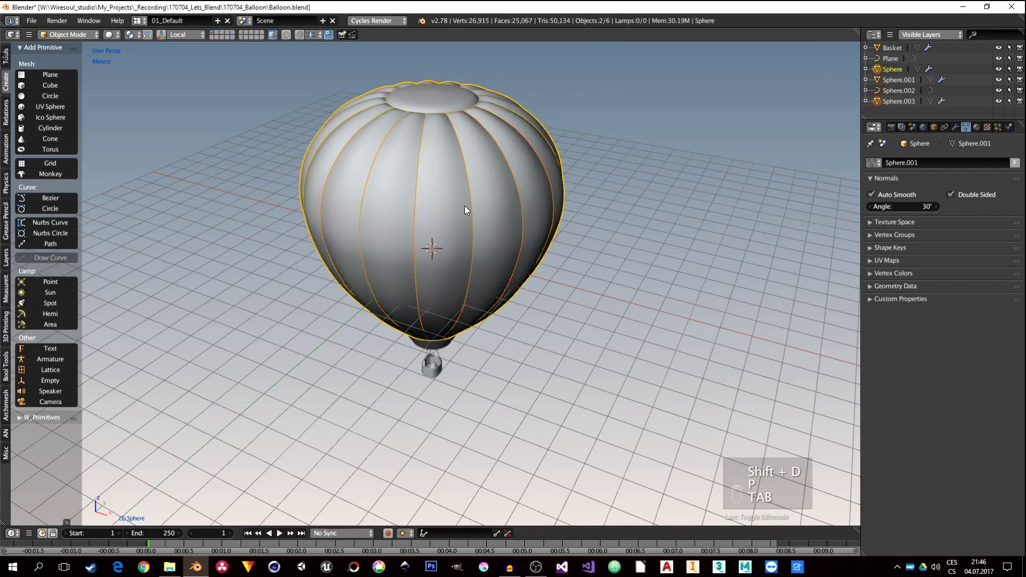
Step: Select only the separated panel-line object and convert it from a mesh into a curve
right_click(473, 208)
middle_drag(476, 272, 454, 282)
scroll(454, 282, up, 1)
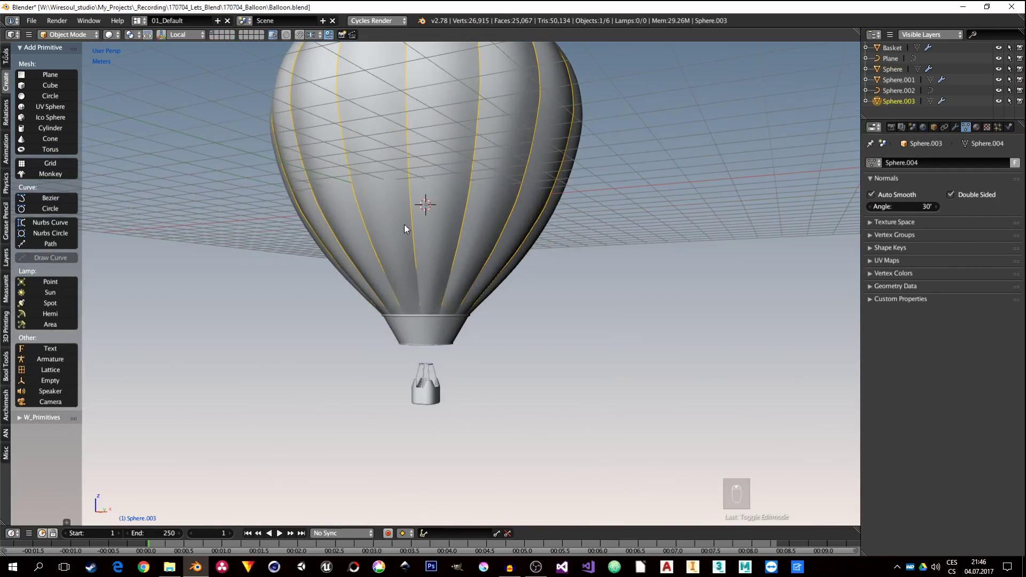
key(alt+c)
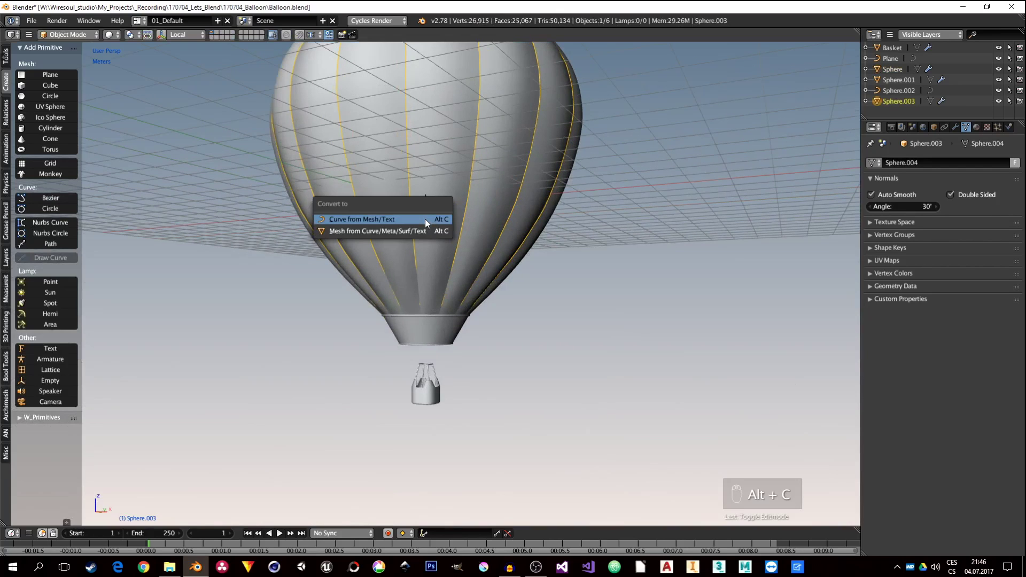
click(361, 219)
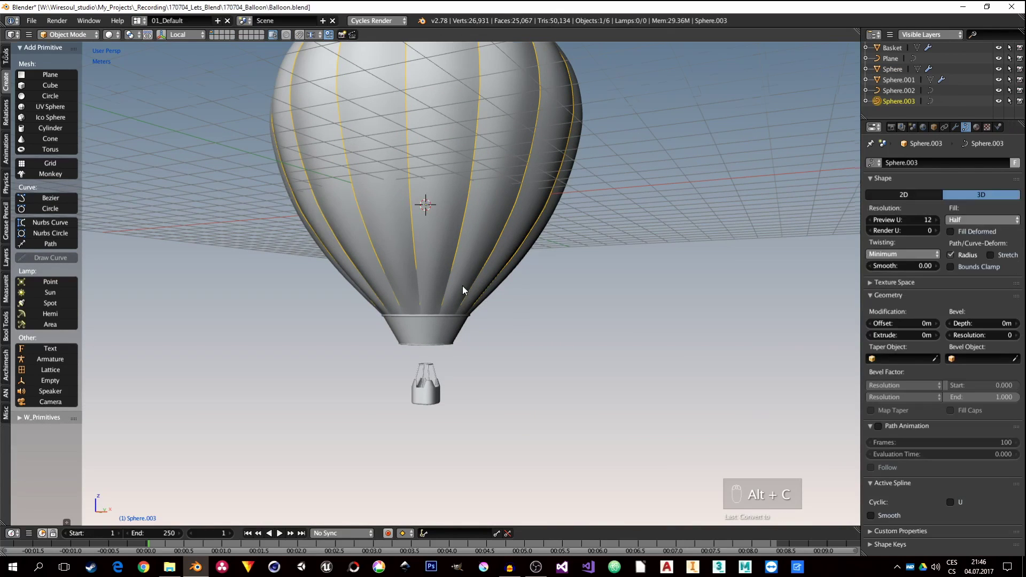
Step: Rename the converted panel-line curve object as Ropes
scroll(462, 286, down, 2)
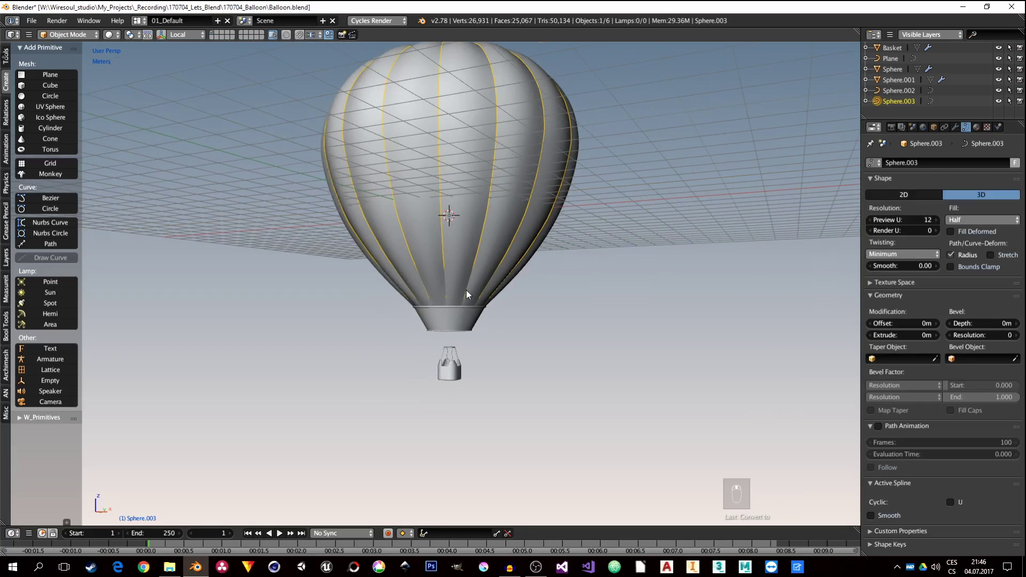
double_click(903, 101)
text(Ropes)
key(Return)
Step: Edit the Ropes curve in a wireframe side view and select only the lowest points of all ropes
scroll(481, 316, up, 3)
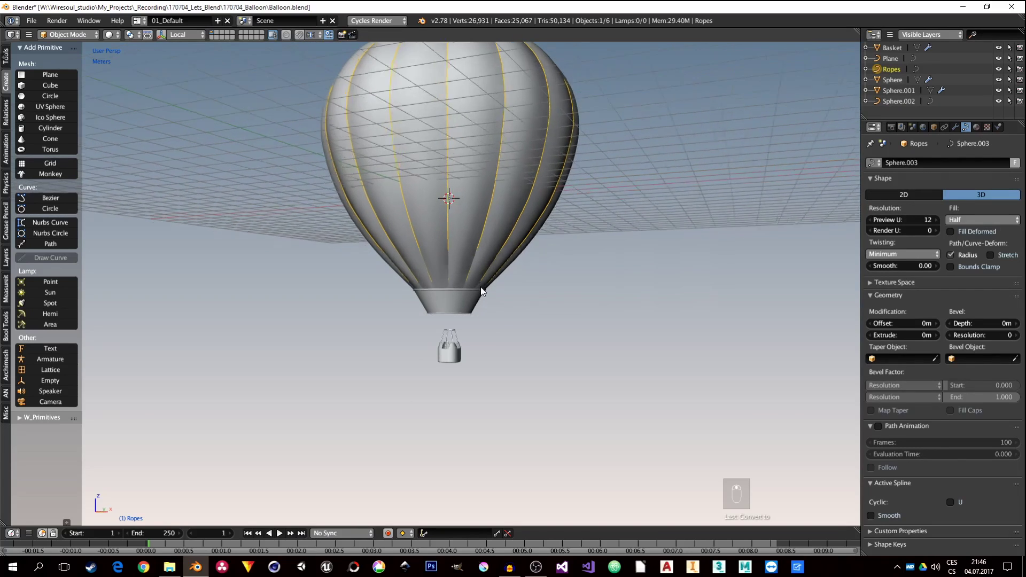
key(Tab)
scroll(445, 296, up, 3)
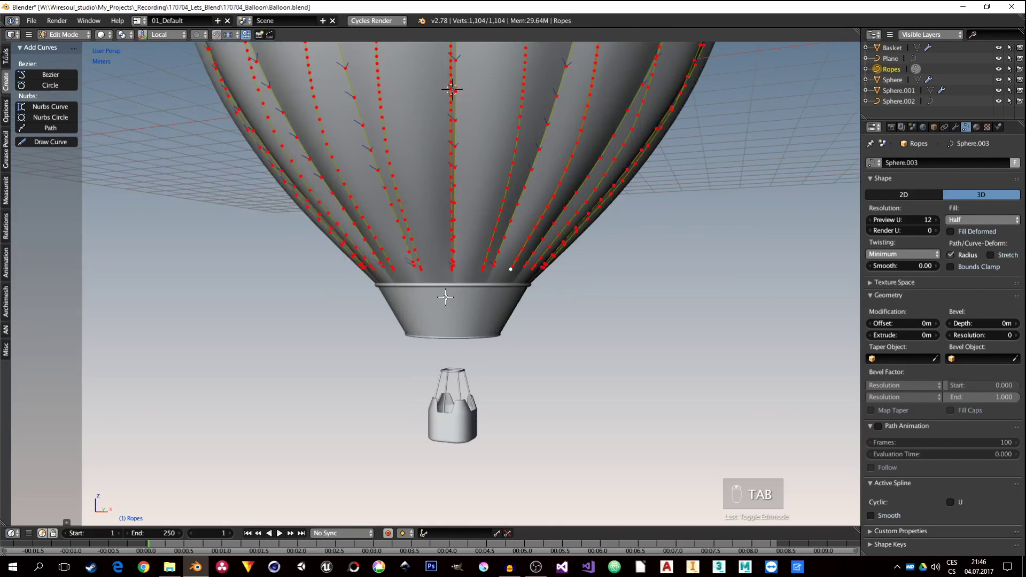
middle_drag(489, 287, 521, 279)
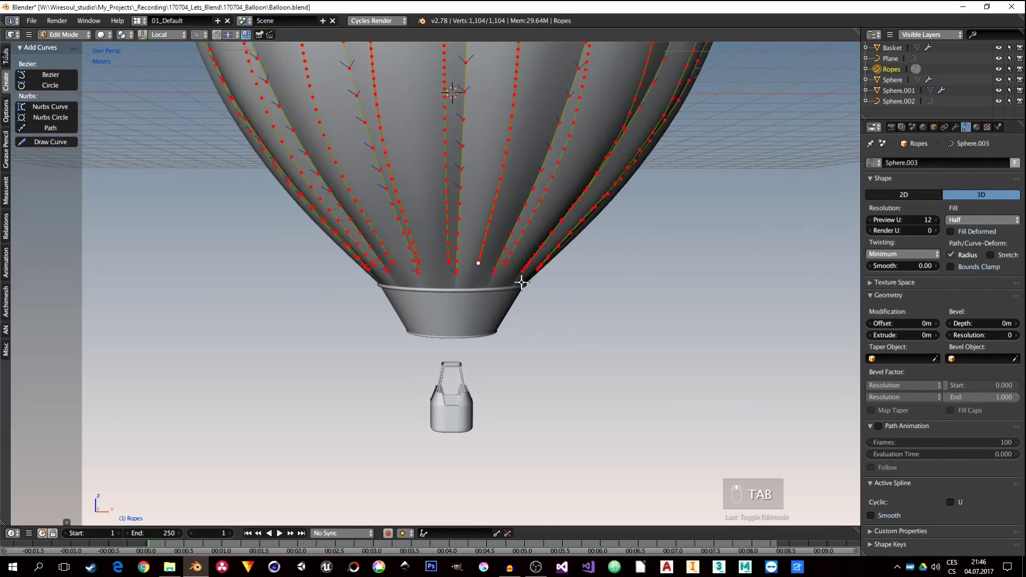
key(KP_1)
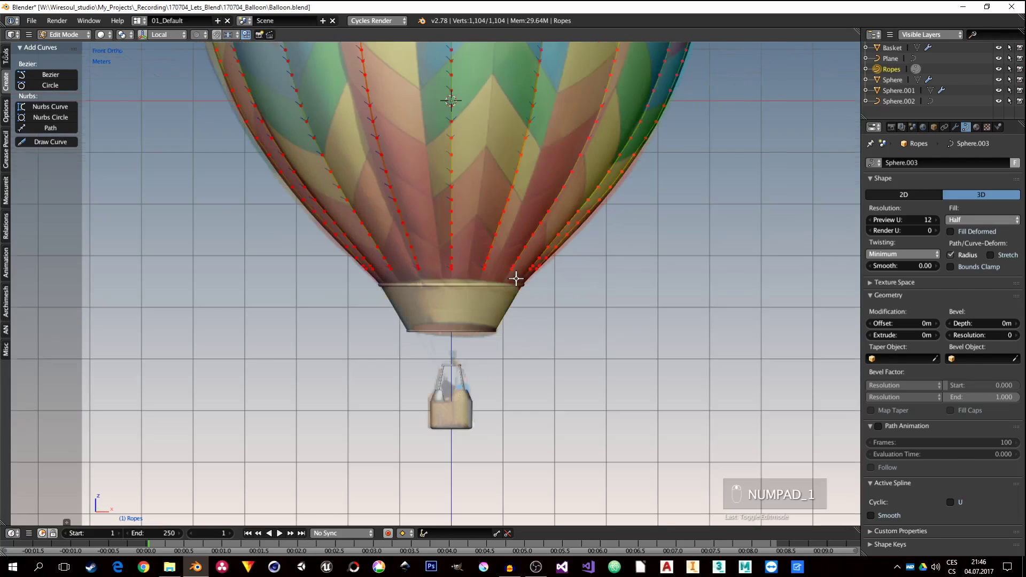
key(KP_3)
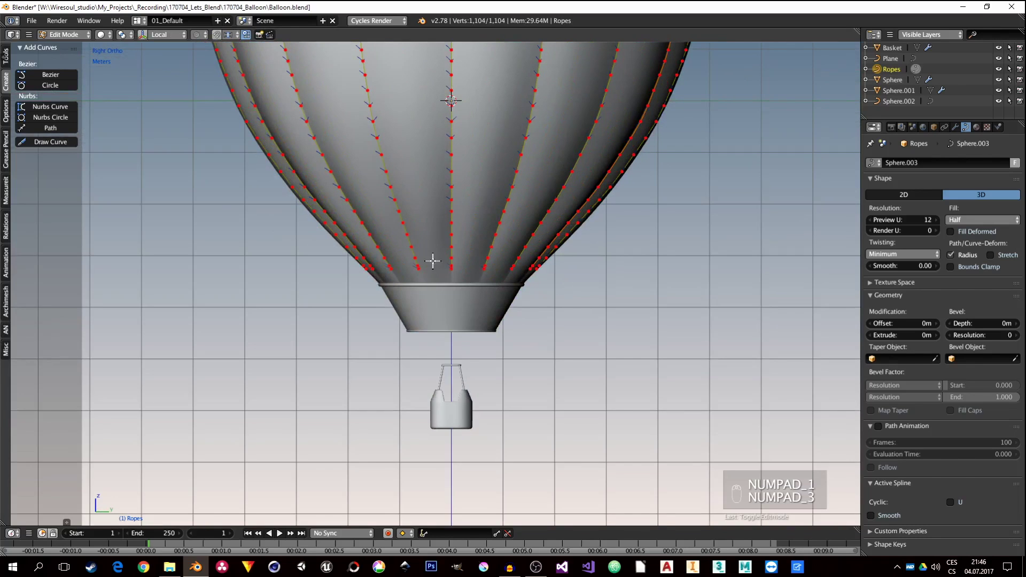
key(z)
scroll(420, 284, up, 2)
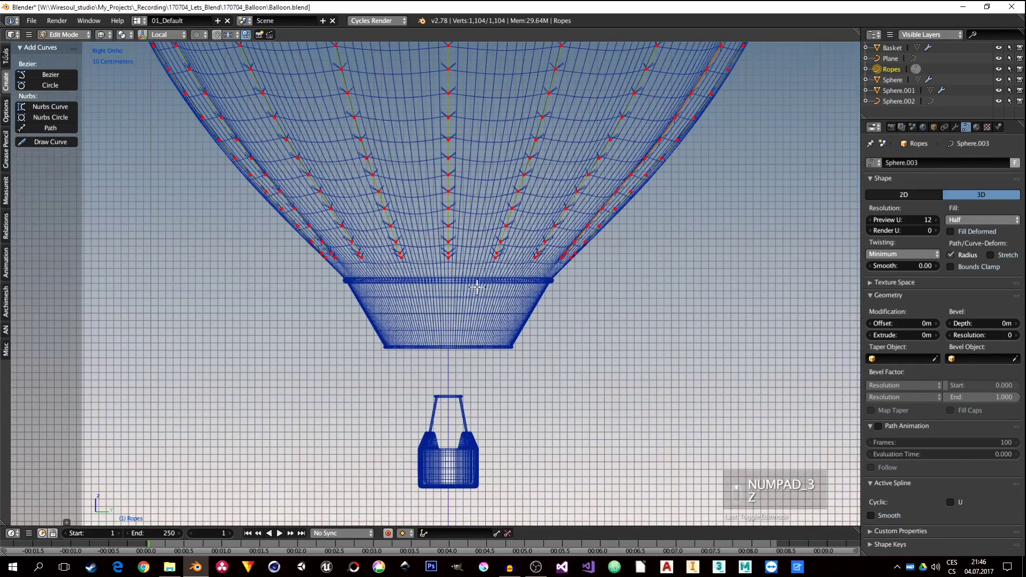
key(a)
key(b)
drag(650, 301, 262, 259)
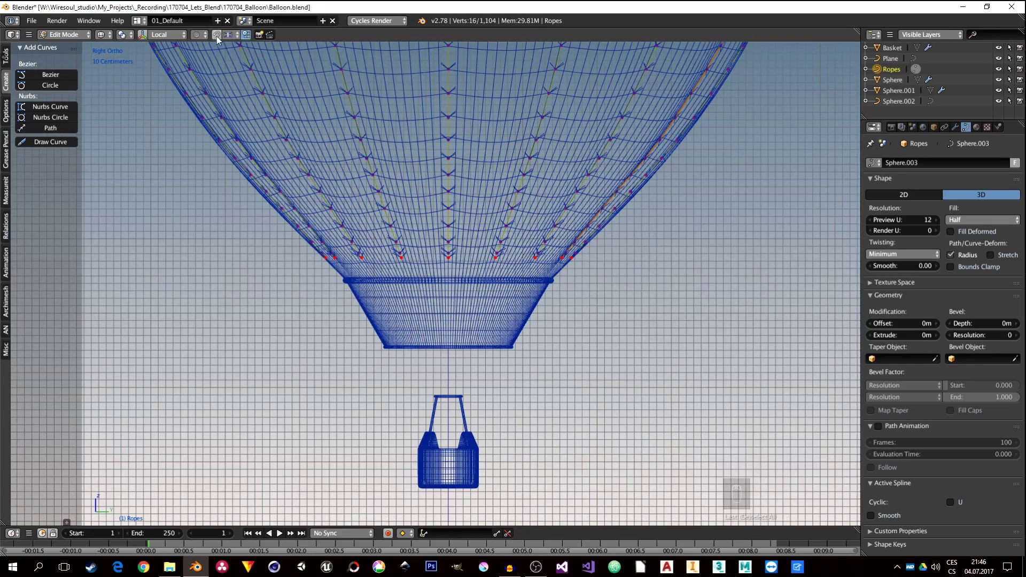
Step: Enable Connected proportional editing and try to move the rope ends down along Z with the influence size enlarged to 5.05
click(197, 35)
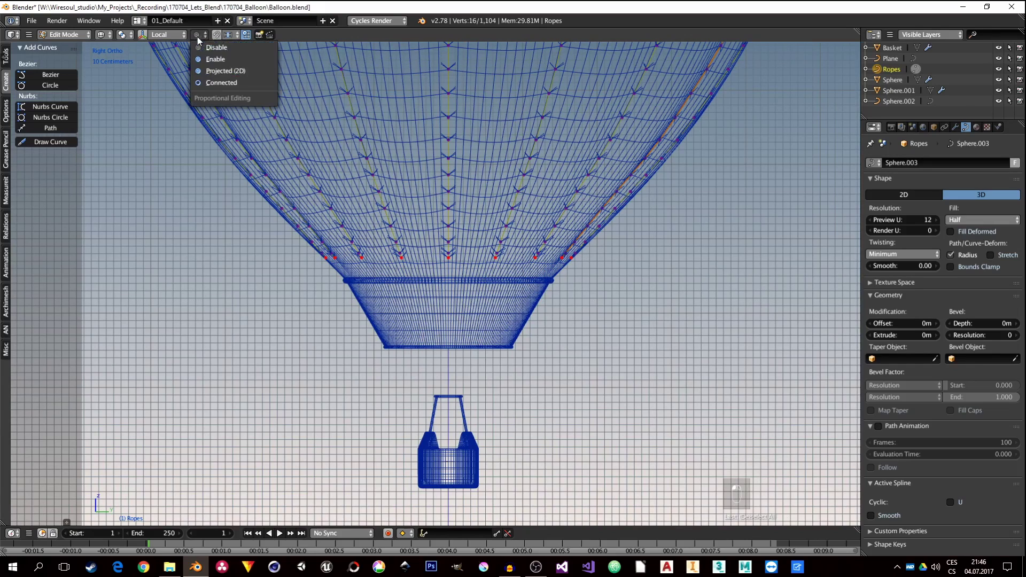
click(223, 83)
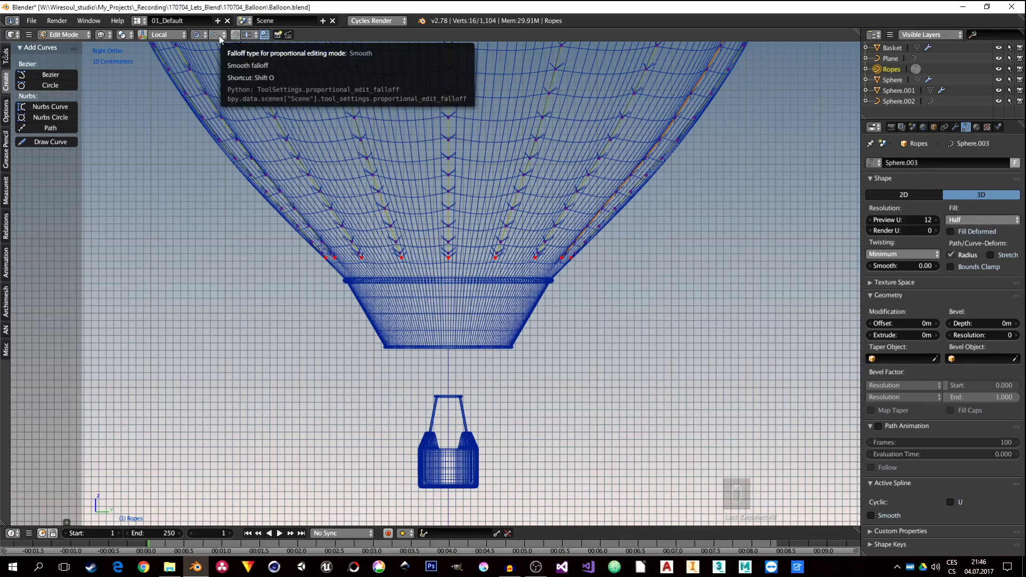
scroll(422, 283, down, 3)
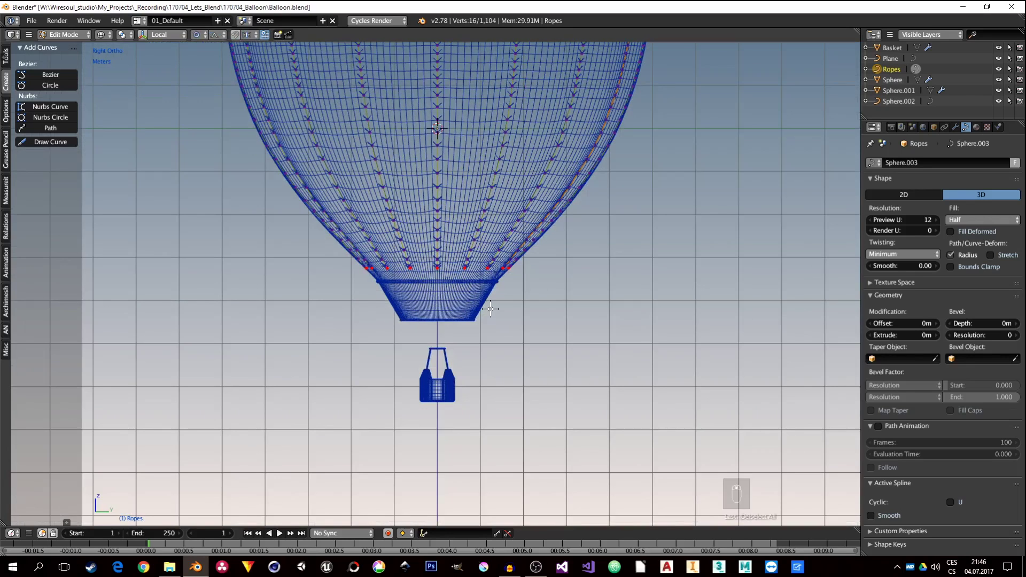
key(g)
key(z)
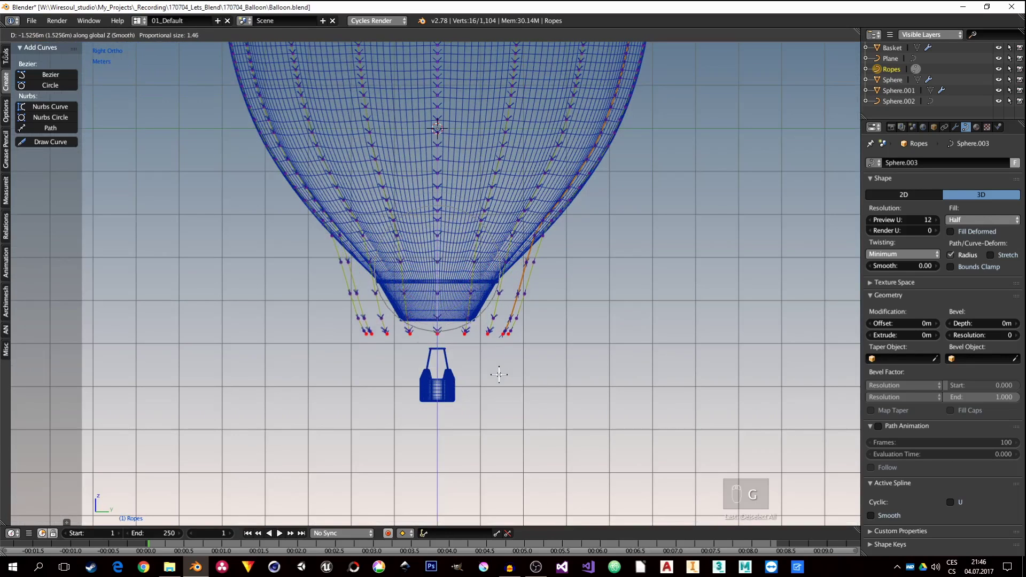
scroll(499, 374, down, 13)
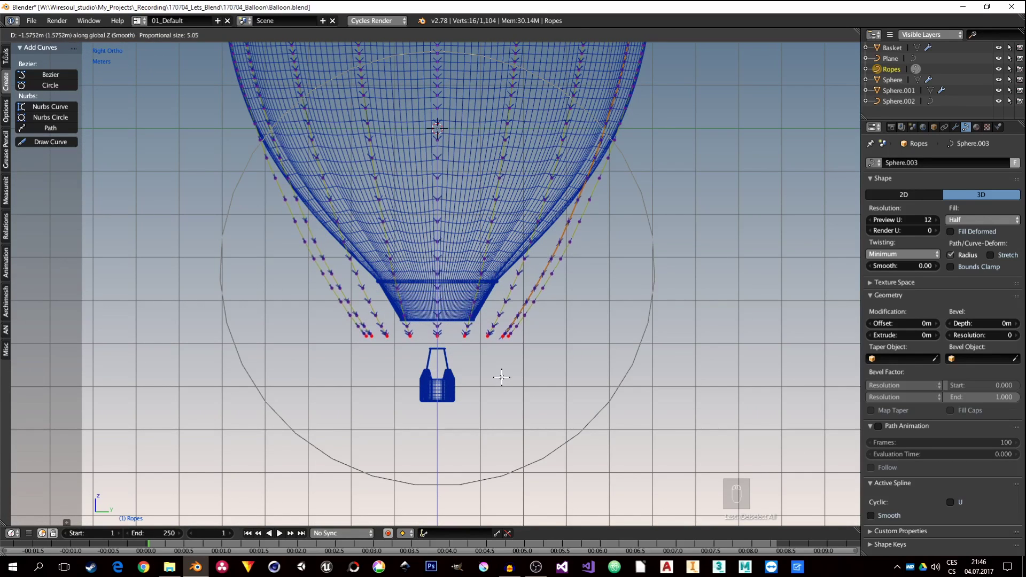
right_click(502, 377)
Step: Change the proportional falloff to Sharp and move the rope ends down along Z by about 2.23 m
click(216, 35)
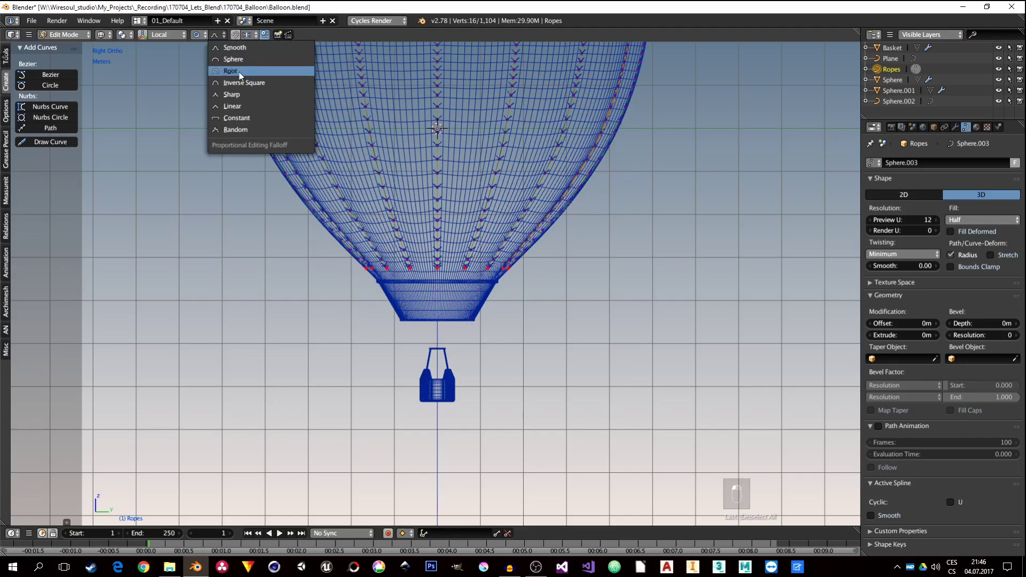
click(237, 95)
key(g)
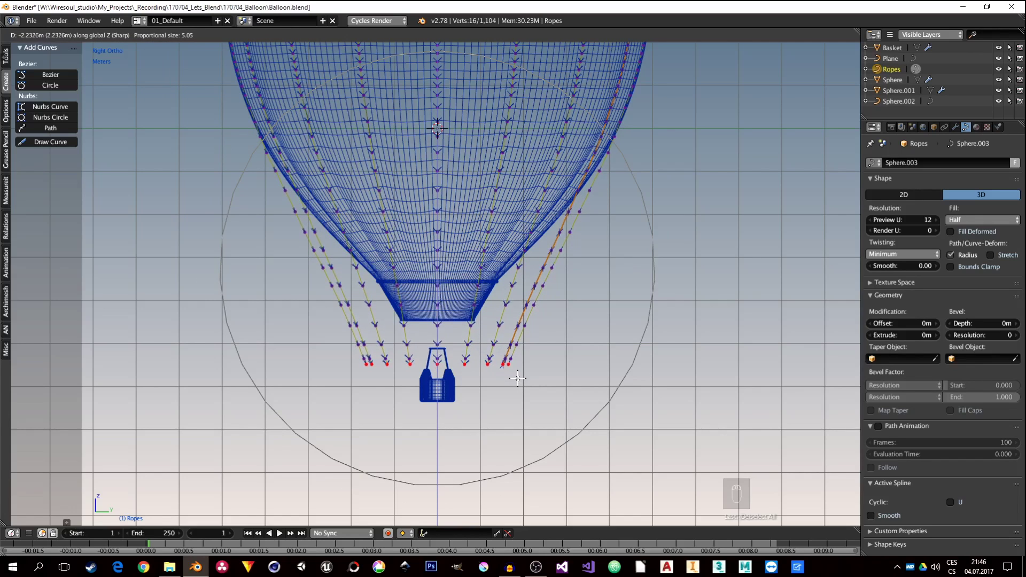
click(518, 379)
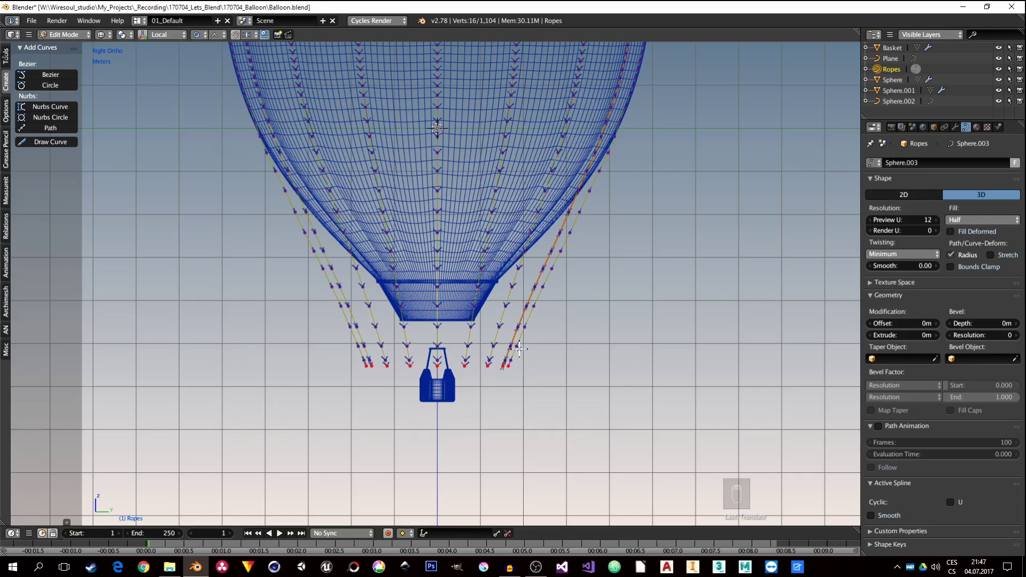
Step: Delete the intermediate rope points between the lower envelope and the rope ends, leaving straight spans
key(a)
key(b)
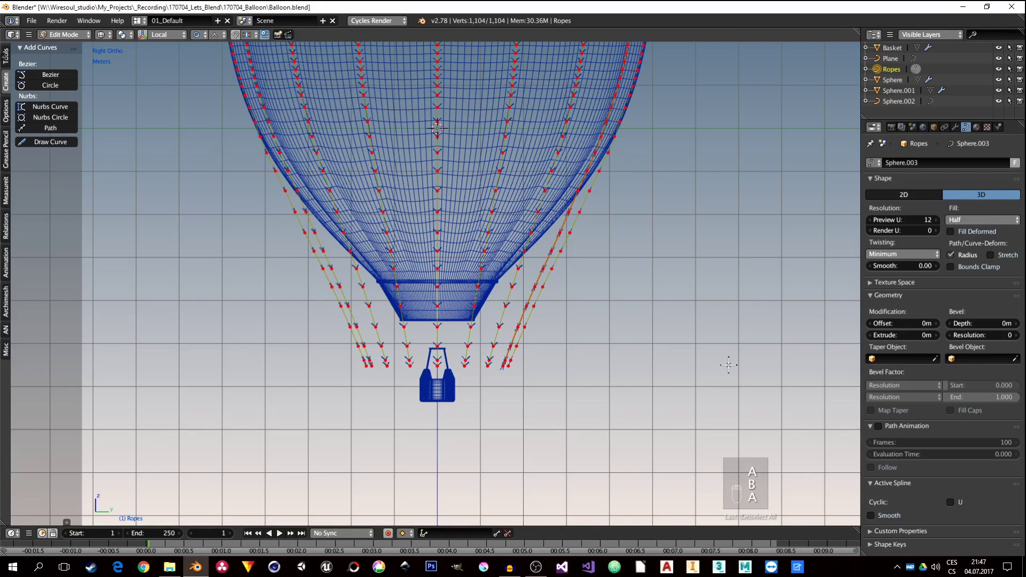
key(a)
drag(724, 363, 221, 143)
key(x)
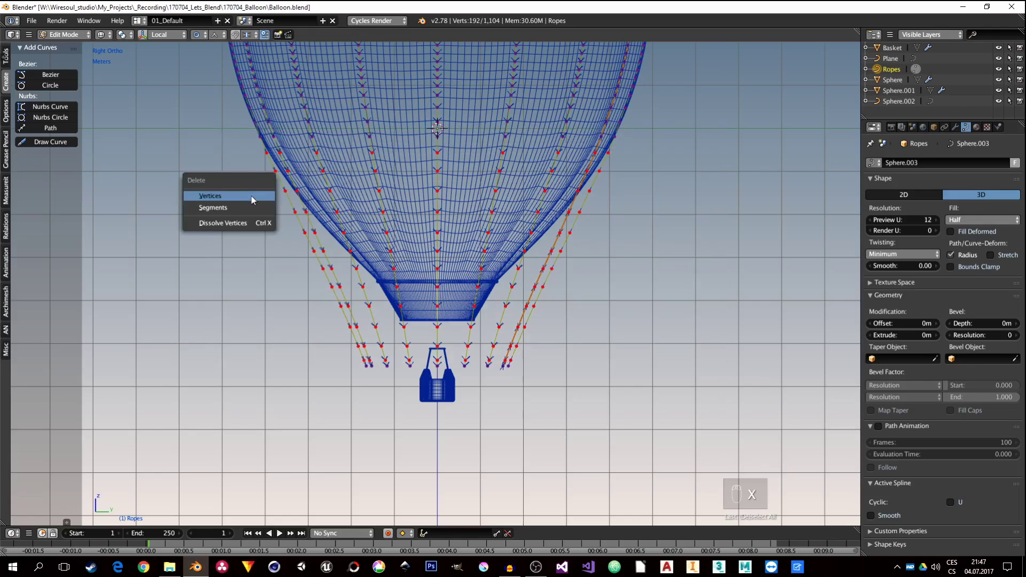
click(251, 196)
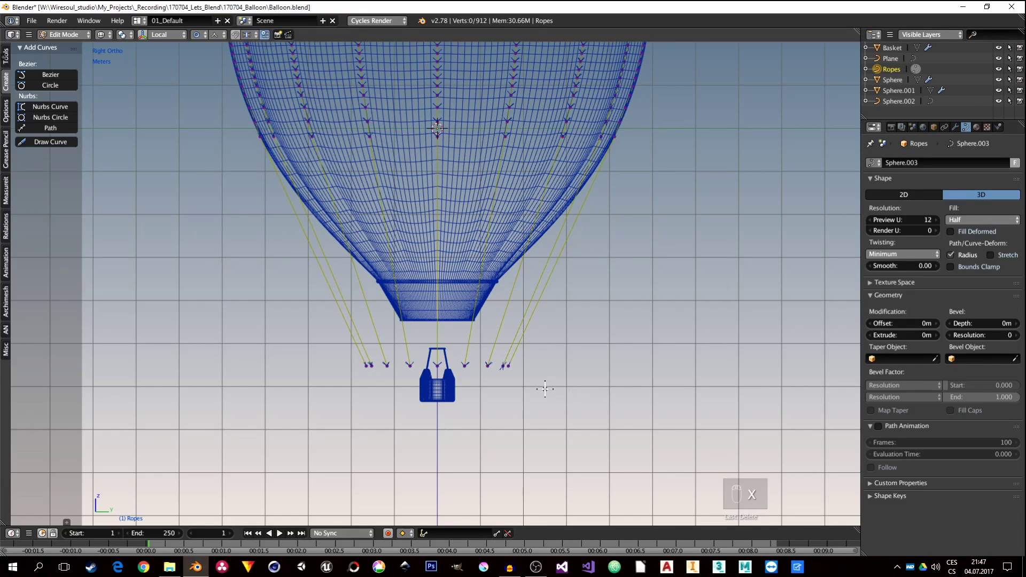
Step: Select all the lower rope ends and raise them about 42 cm along Z to the height of the frame's top ring
key(a)
key(a)
key(b)
drag(540, 386, 280, 317)
scroll(474, 387, up, 4)
scroll(411, 354, up, 1)
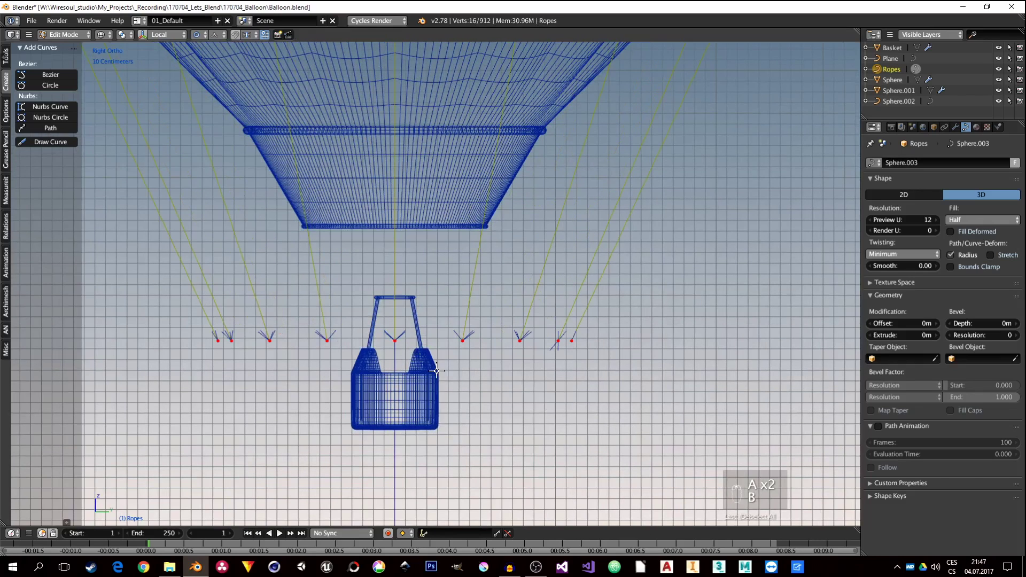
key(g)
key(z)
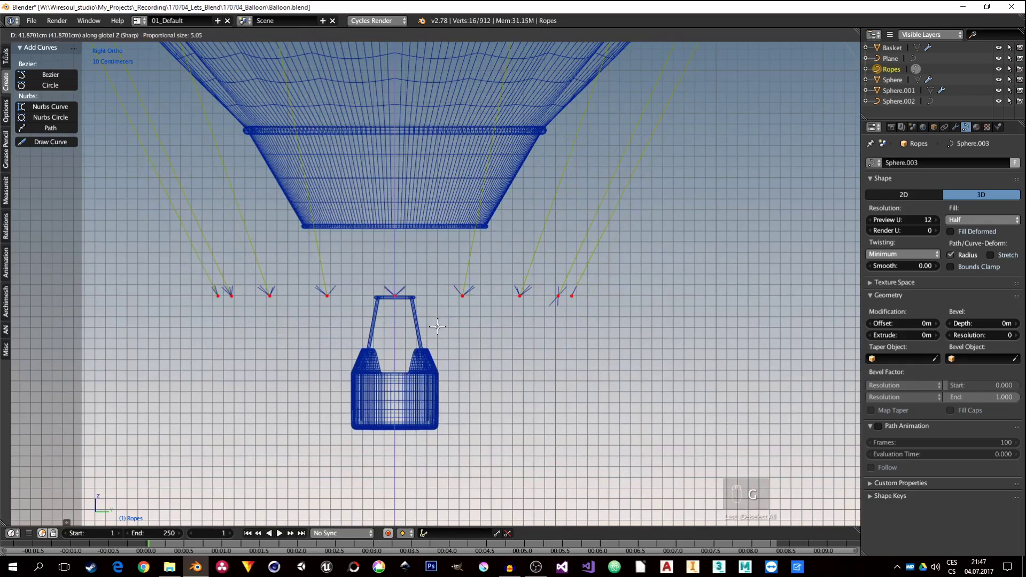
click(438, 327)
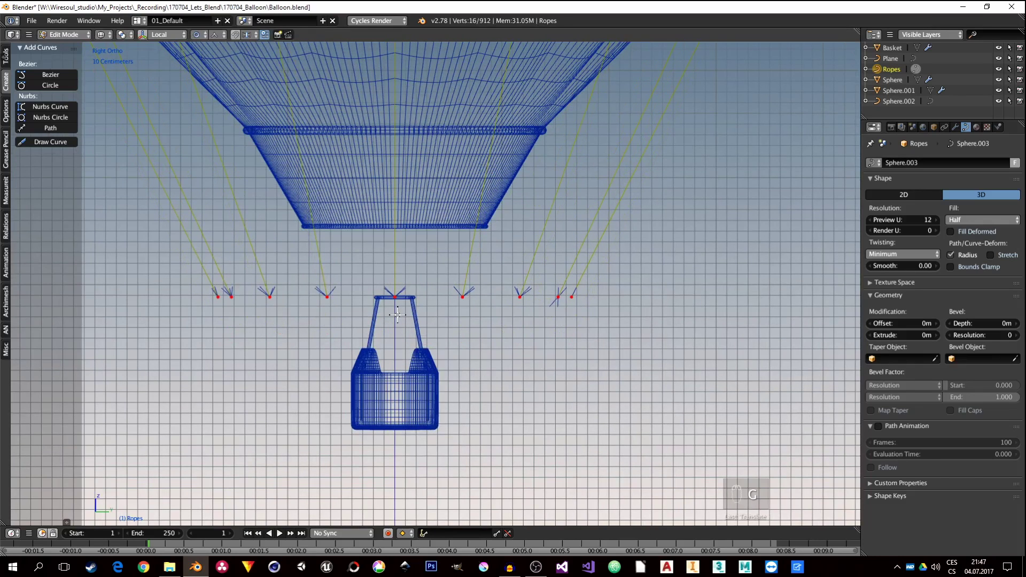
Step: Select the four rope ends that lie on the front, back and two side axes of the balloon
middle_drag(397, 326, 458, 356)
right_click(522, 367)
scroll(515, 389, down, 4)
key(KP_1)
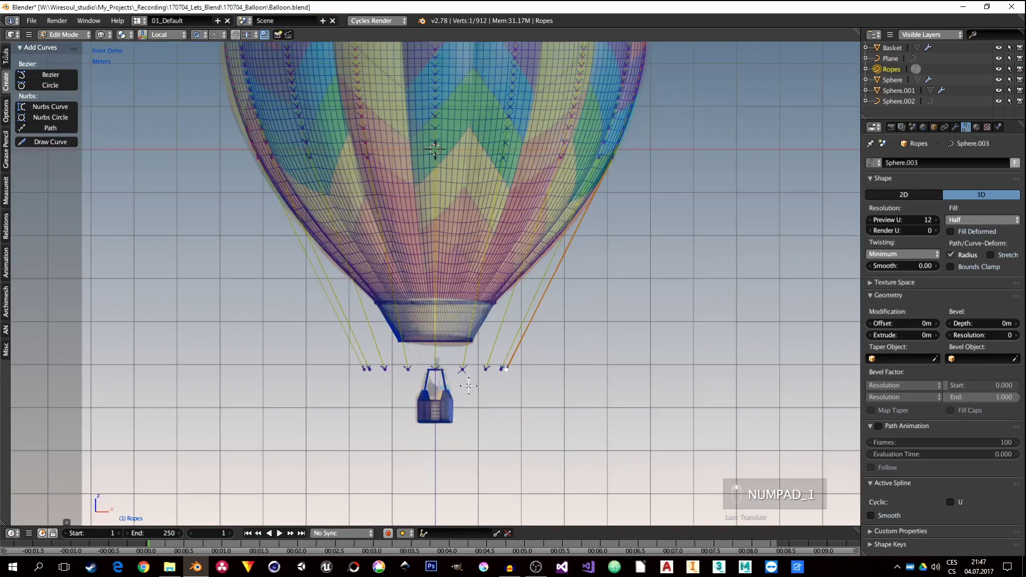
scroll(437, 379, up, 2)
key(b)
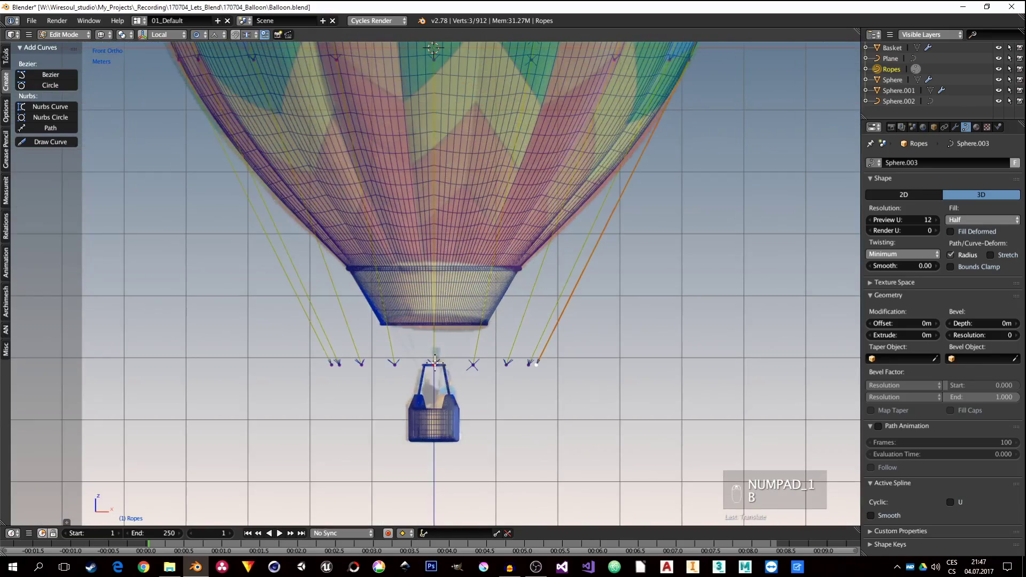
key(KP_3)
key(b)
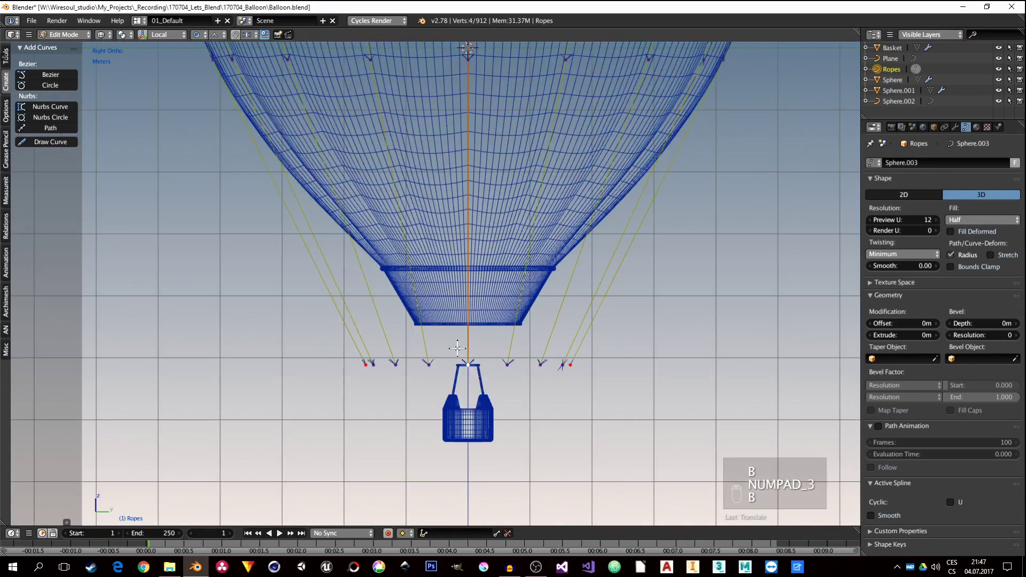
middle_drag(457, 348, 515, 409)
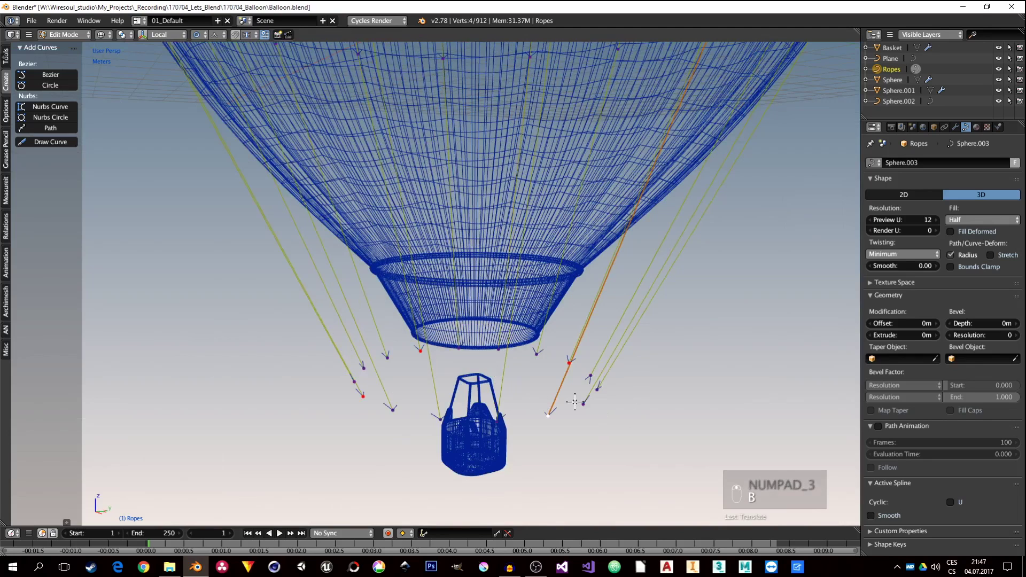
Step: Turn off proportional editing and scale the four selected rope ends inward onto the frame's top ring
key(s)
right_click(511, 392)
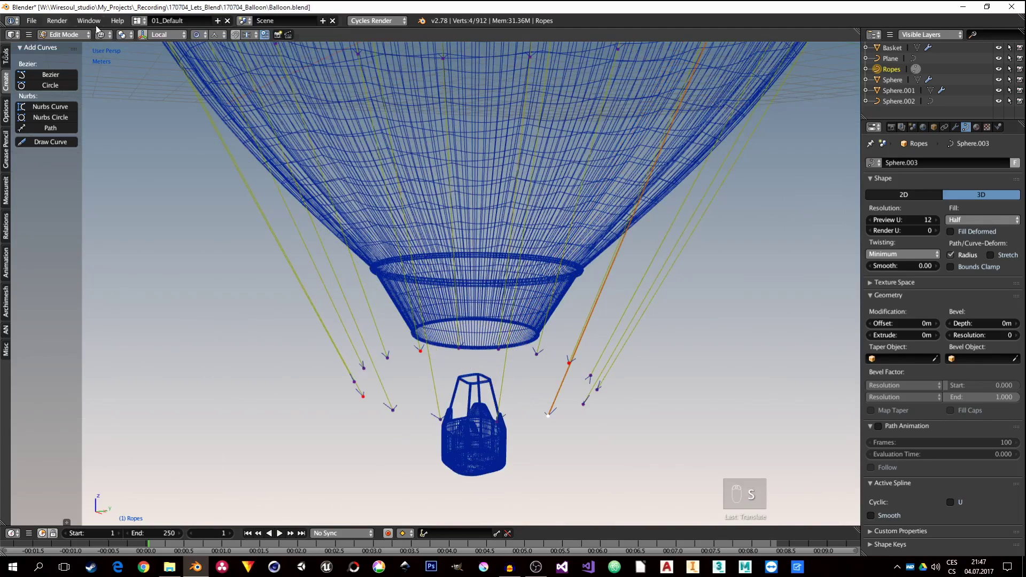
click(198, 34)
click(207, 47)
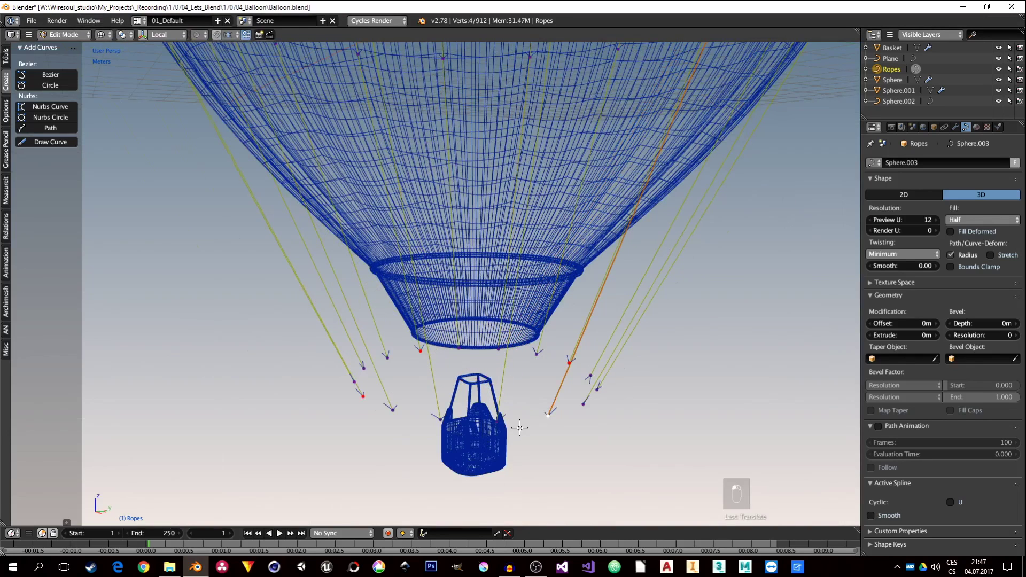
key(KP_1)
key(s)
click(477, 356)
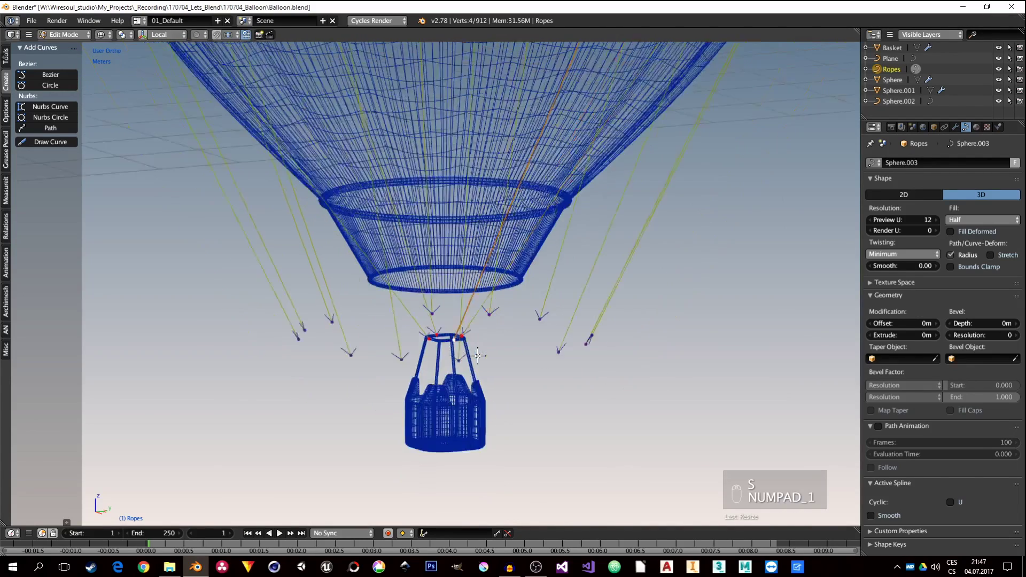
key(KP_1)
scroll(478, 356, up, 4)
key(s)
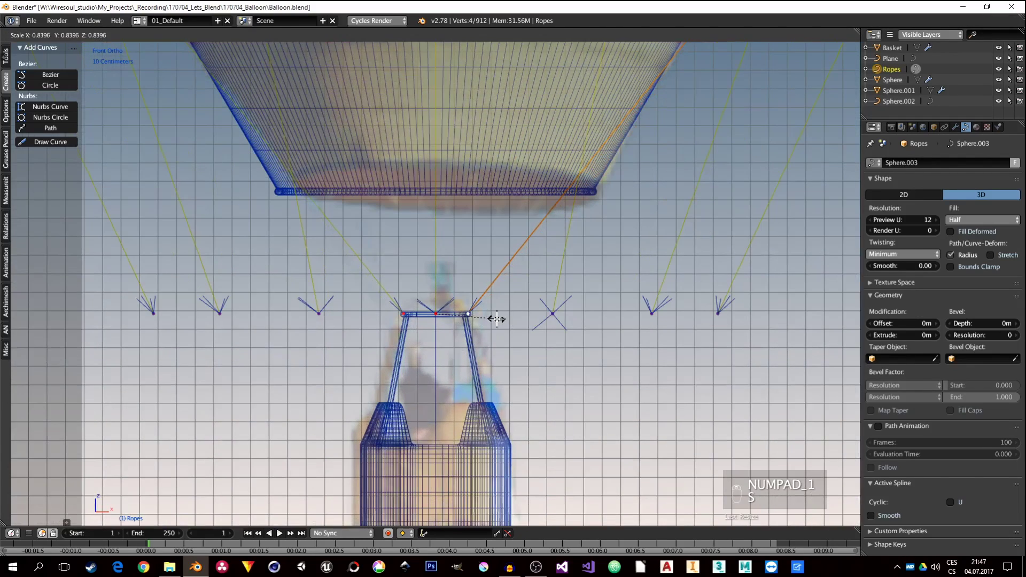
click(497, 319)
Step: Select the four diagonal rope ends and move them down along Z to the upper part of the frame's posts
middle_drag(398, 339, 486, 393)
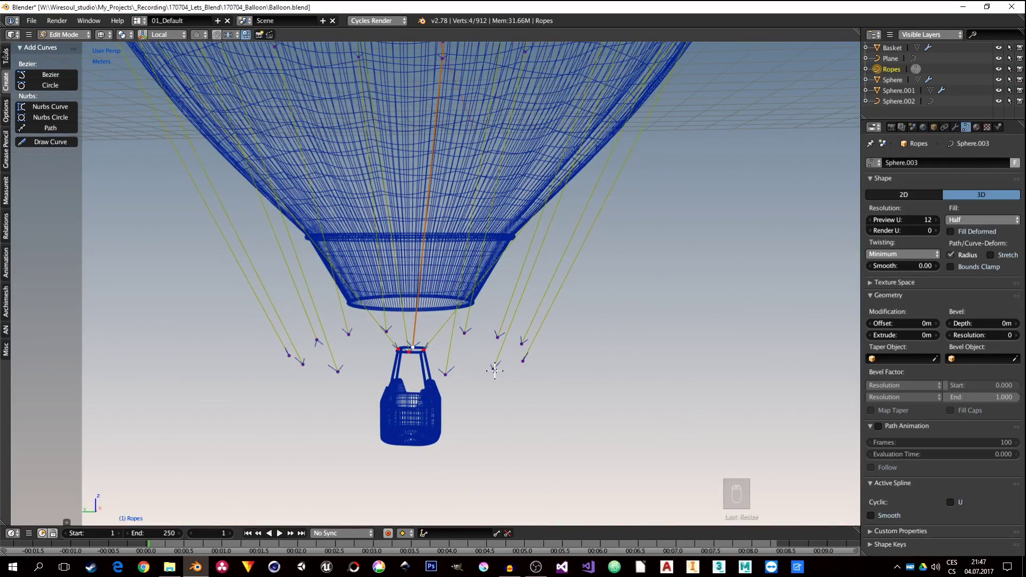
right_click(495, 371)
middle_drag(495, 370, 220, 374)
shift+right_click(210, 363)
middle_drag(440, 400, 404, 394)
shift+right_click(406, 360)
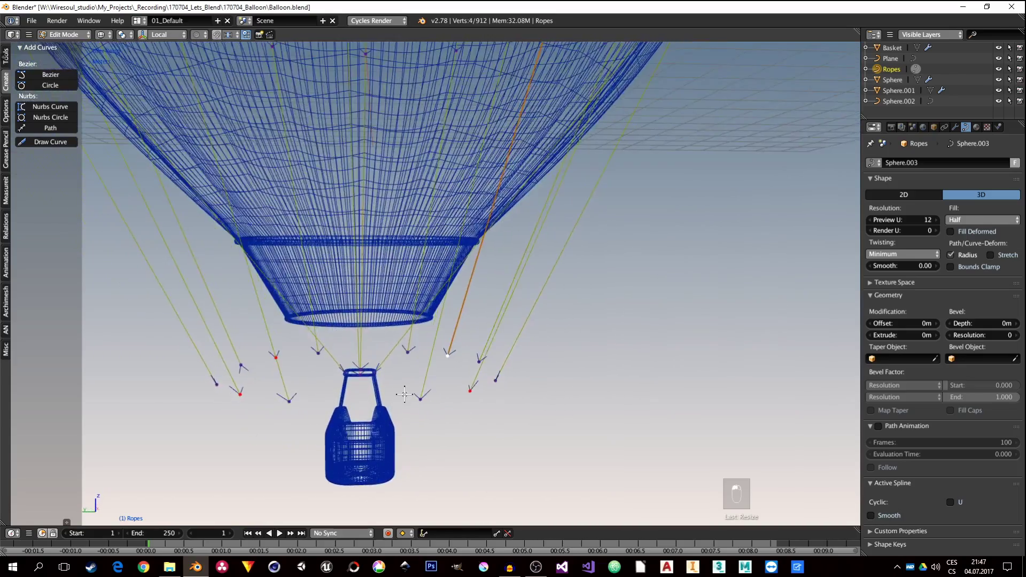
key(KP_1)
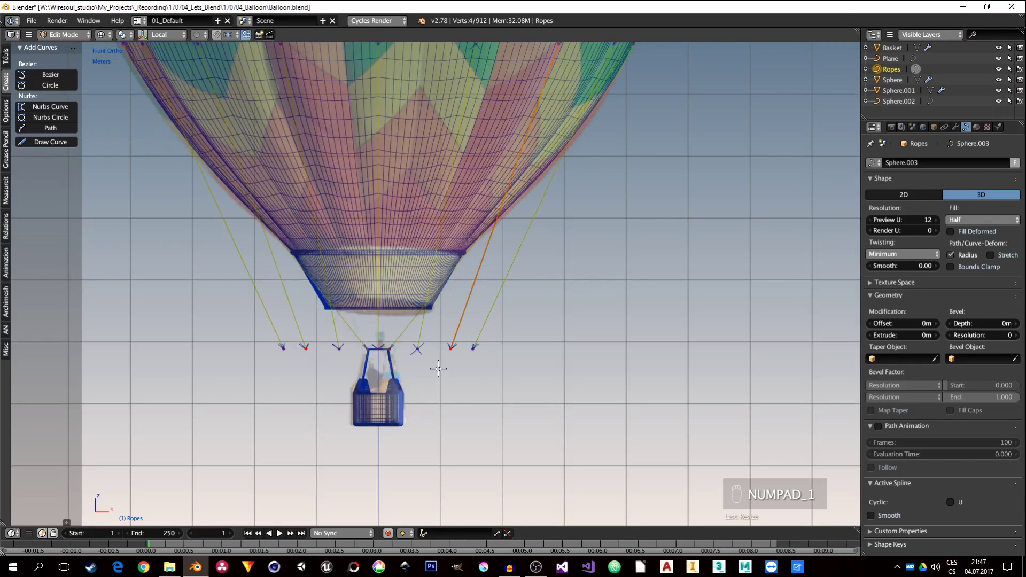
key(g)
click(441, 368)
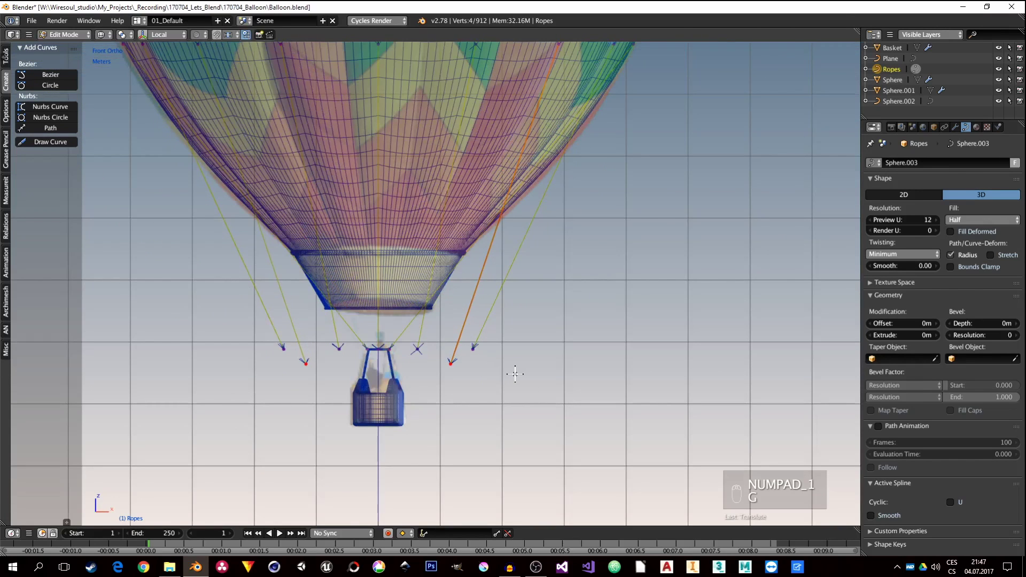
Step: Scale the four diagonal rope ends inward until they sit on the frame's posts
key(s)
click(452, 376)
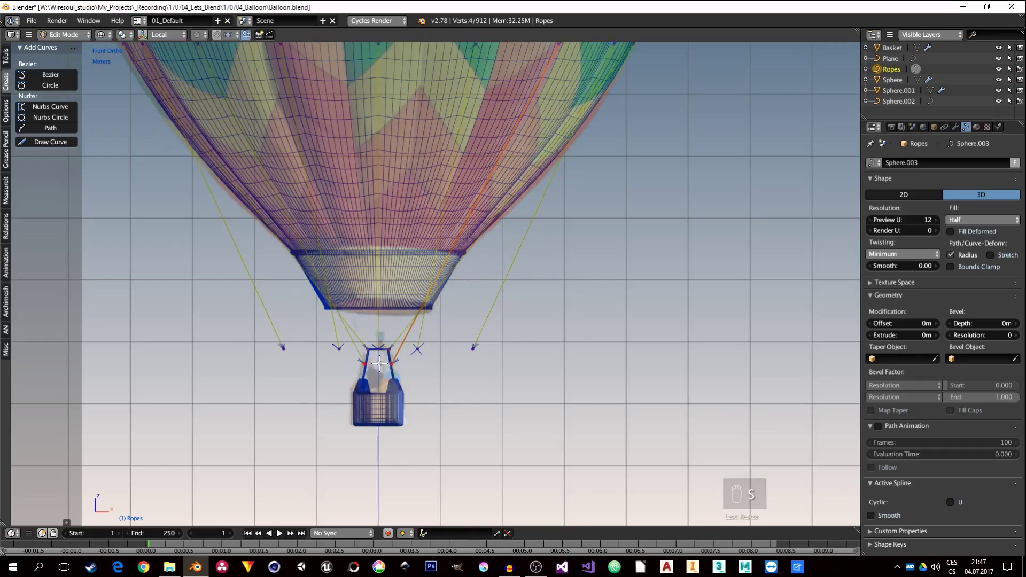
scroll(452, 375, up, 8)
key(s)
click(499, 373)
middle_drag(499, 373, 426, 398)
scroll(425, 398, down, 8)
middle_drag(466, 438, 431, 425)
scroll(431, 425, up, 8)
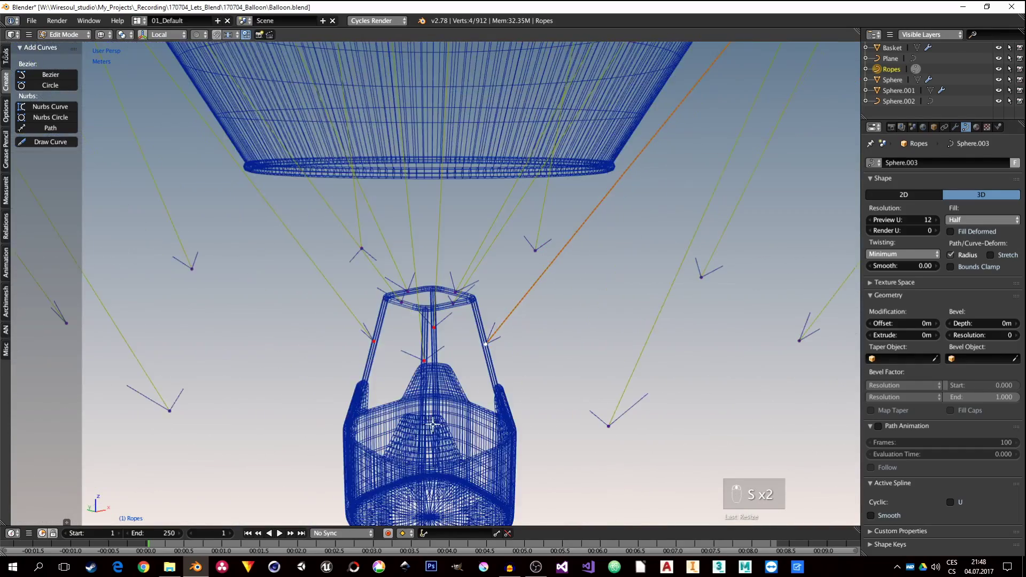
scroll(458, 414, down, 5)
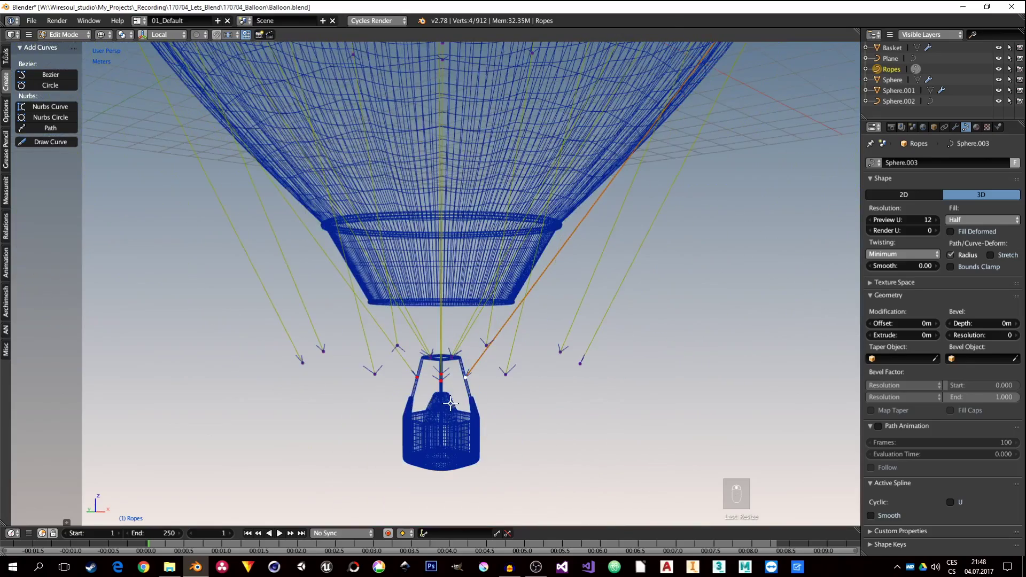
Step: Select two of the remaining outer rope ends flanking a diagonal rope and scale them together into one shared point
right_click(511, 376)
middle_drag(522, 379, 440, 355)
shift+right_click(401, 365)
middle_drag(501, 369, 488, 392)
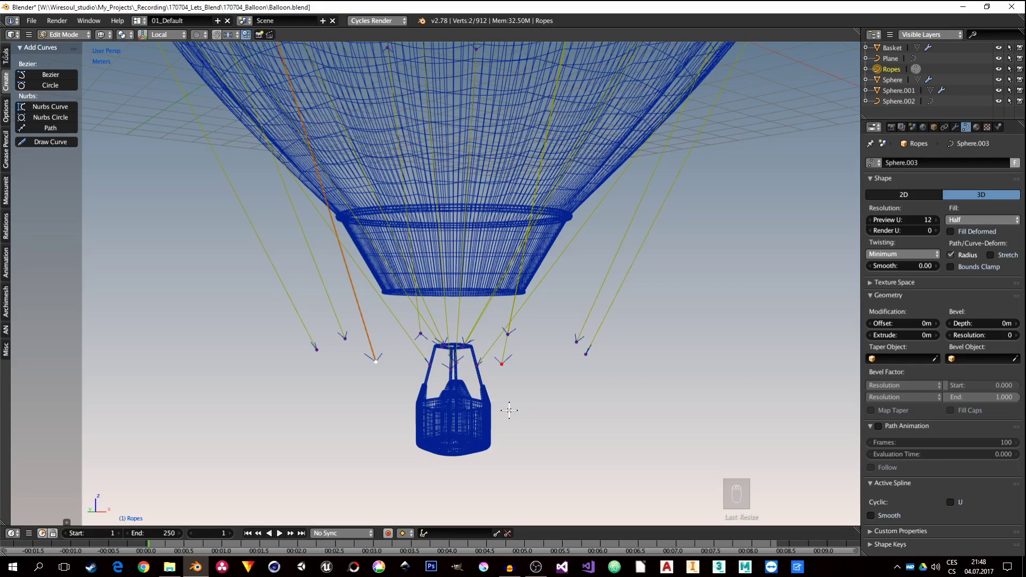
middle_drag(509, 410, 480, 420)
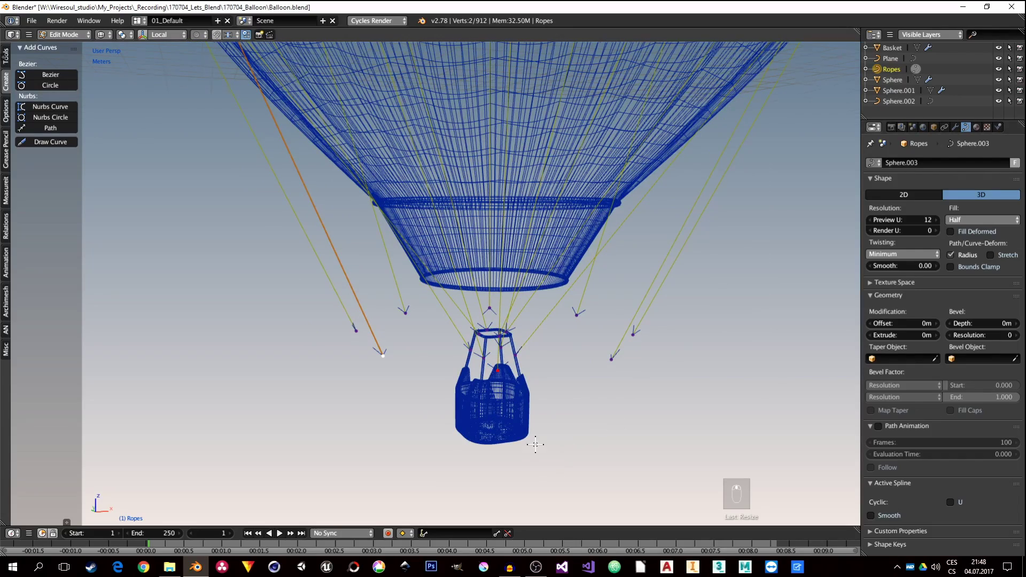
middle_drag(535, 444, 532, 424)
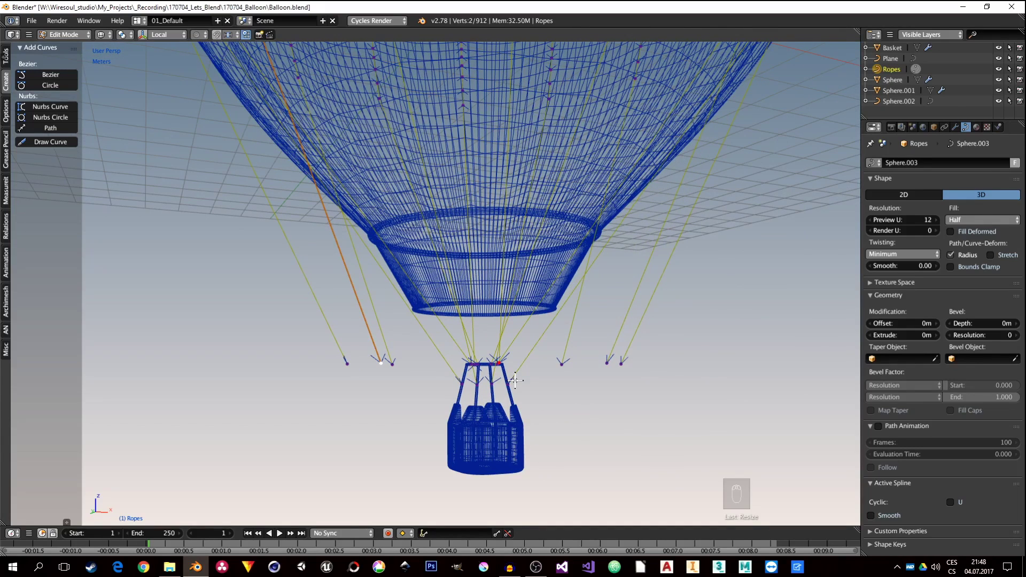
middle_drag(508, 390, 498, 399)
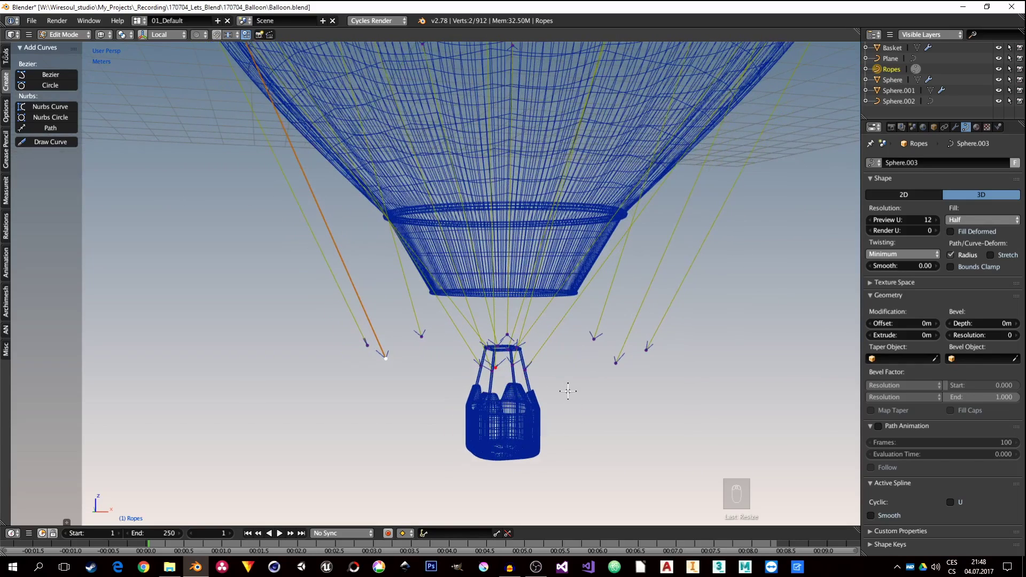
key(s)
click(513, 376)
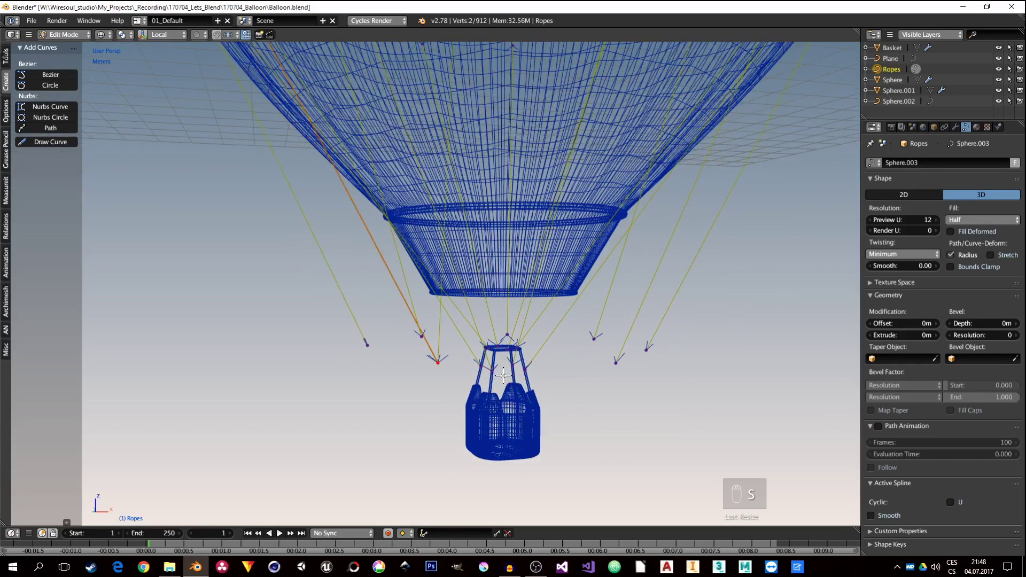
Step: Repeat the scaling on the other three pairs of outer rope ends so each pair meets in one point
right_click(617, 364)
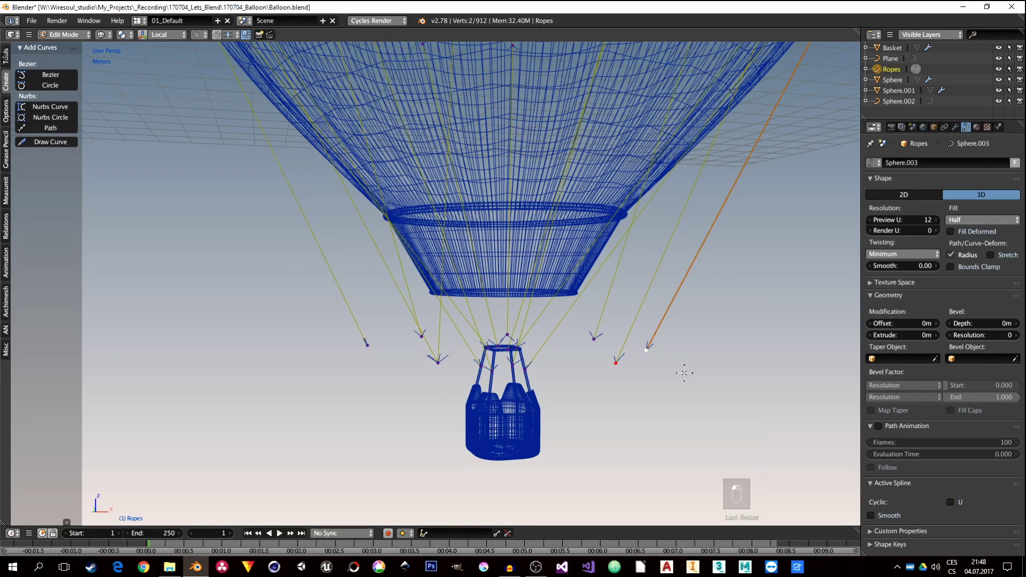
key(shift+r)
middle_drag(695, 374, 648, 366)
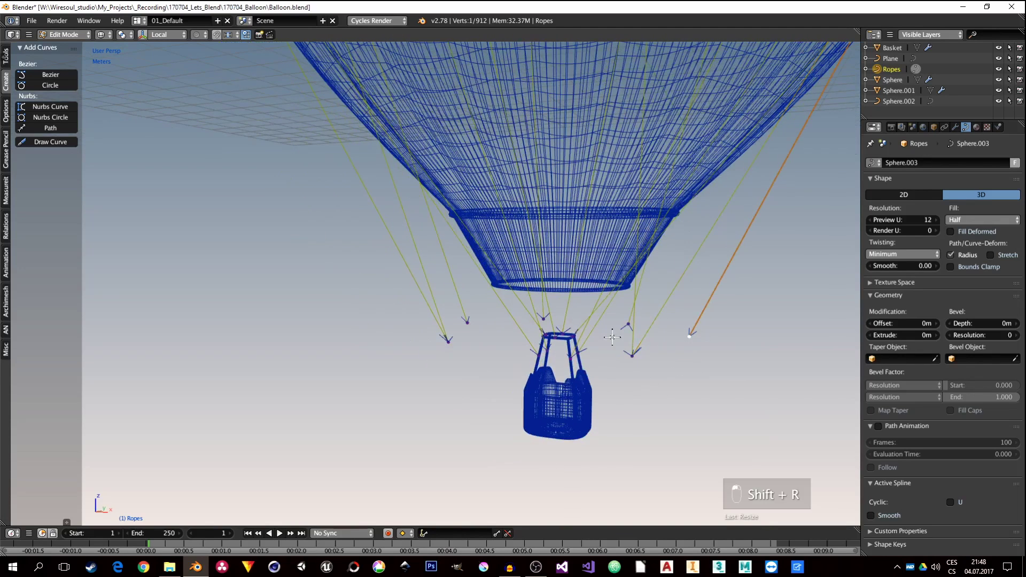
key(shift+r)
middle_drag(723, 360, 611, 351)
key(shift+r)
middle_drag(486, 338, 687, 397)
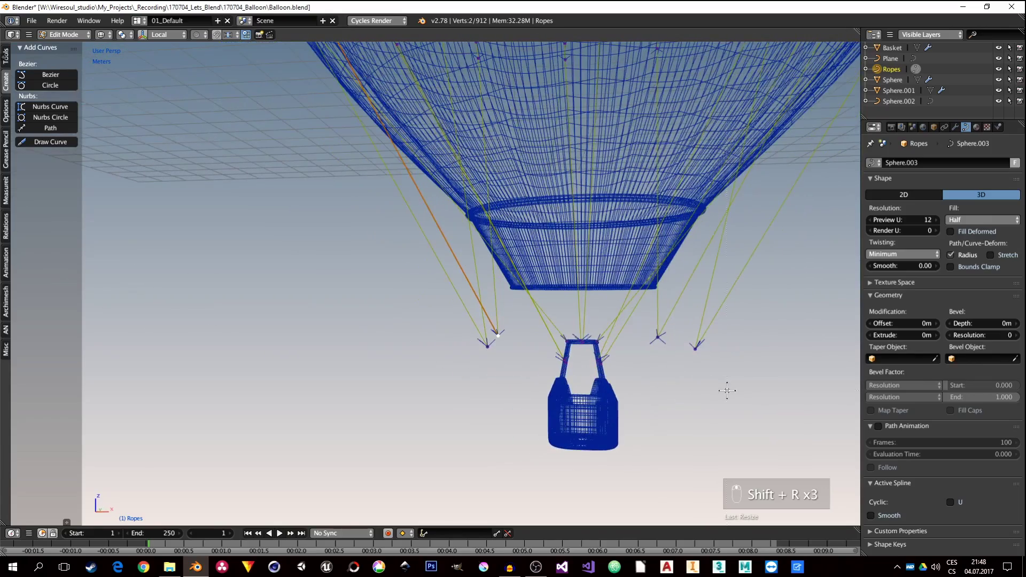
Step: Select all eight paired rope ends, move them down to the basket's upper edge and scale them inward toward the basket
key(b)
drag(727, 390, 647, 324)
key(b)
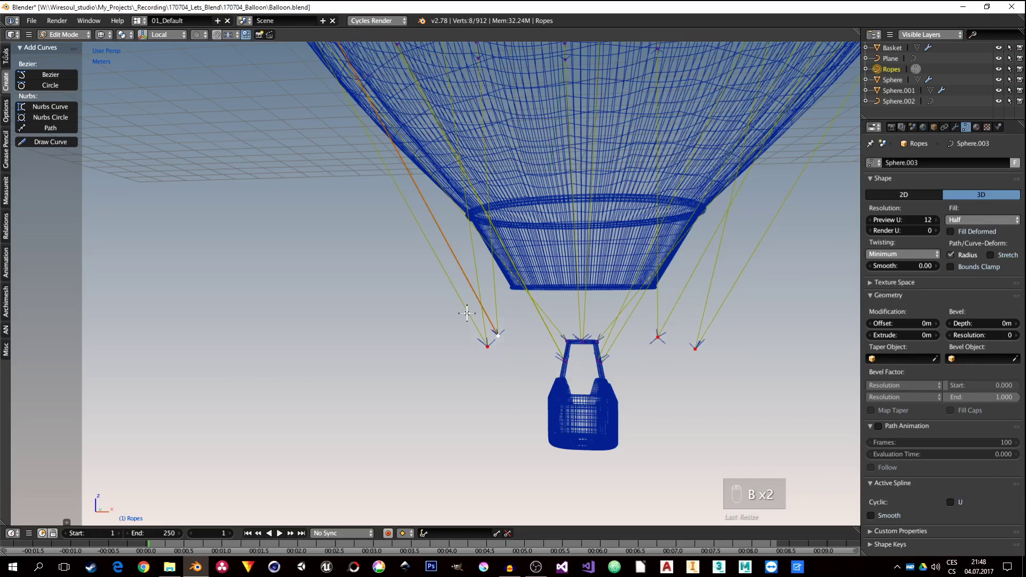
key(KP_1)
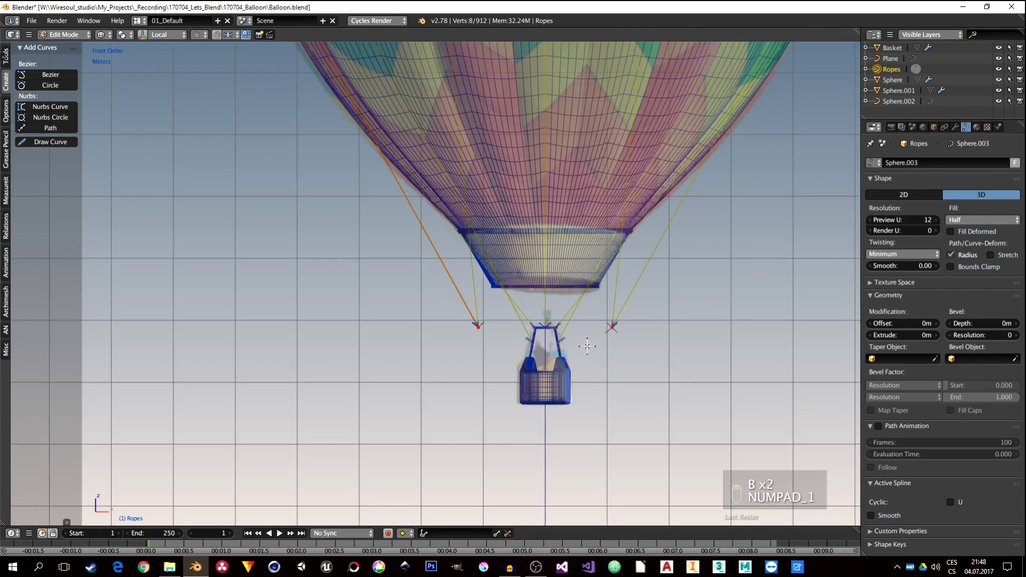
key(g)
key(s)
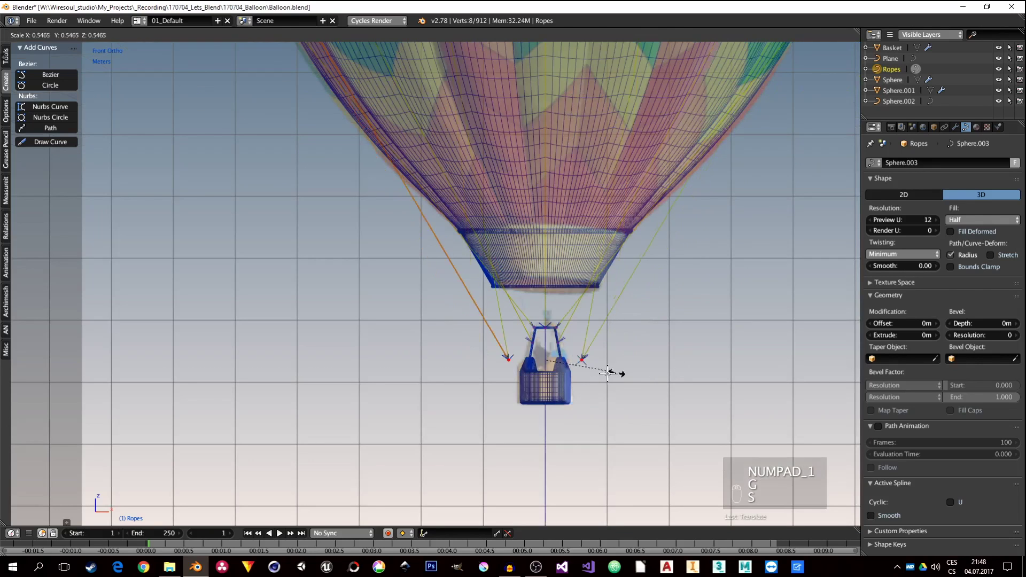
click(599, 375)
middle_drag(601, 377, 610, 407)
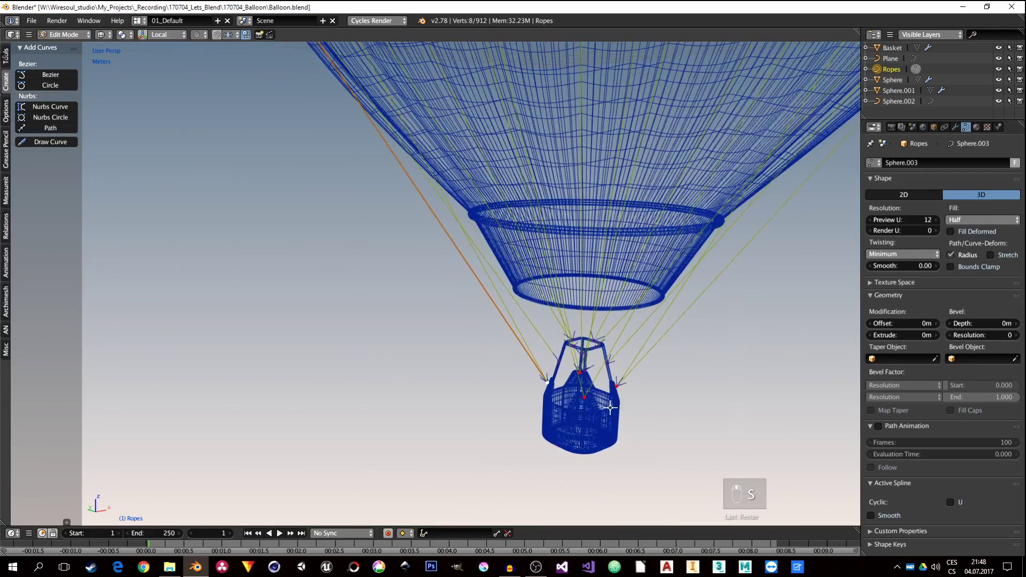
Step: Fine-tune the scale and height of the eight paired rope ends so they meet the tips of the basket's raised corners
scroll(610, 407, up, 6)
key(s)
click(677, 361)
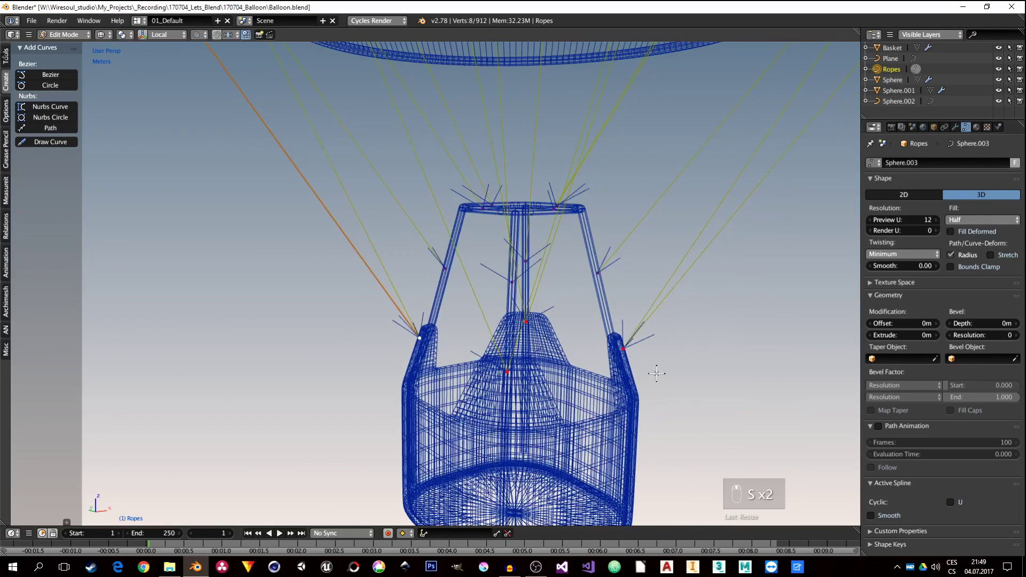
key(g)
click(655, 371)
key(s)
click(653, 368)
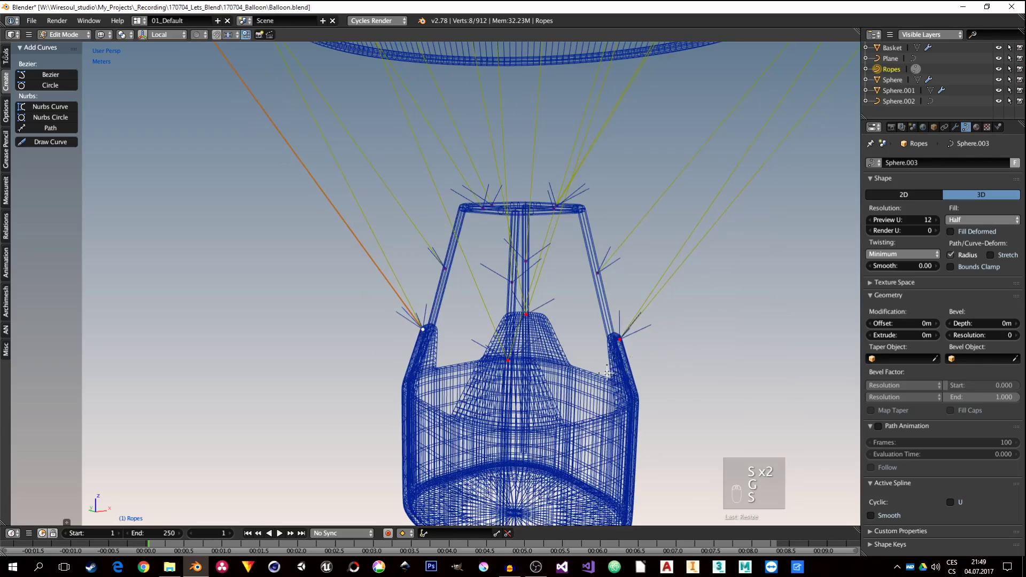
Step: Switch the viewport to solid shading and examine how the ropes meet the frame and basket
key(z)
click(609, 368)
key(z)
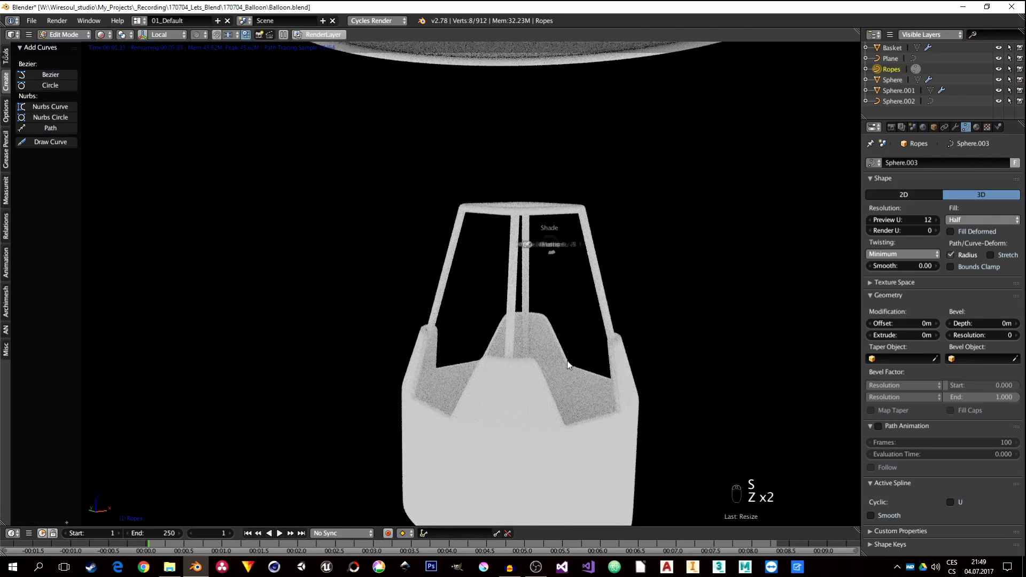
click(568, 365)
scroll(570, 366, down, 5)
scroll(588, 364, down, 2)
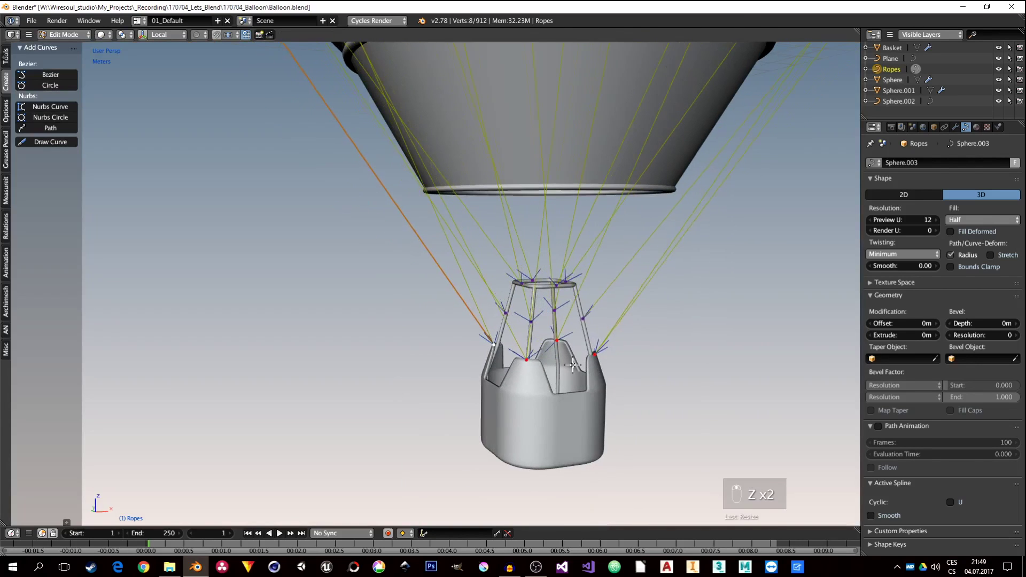
key(Tab)
scroll(577, 347, down, 3)
middle_drag(575, 347, 569, 300)
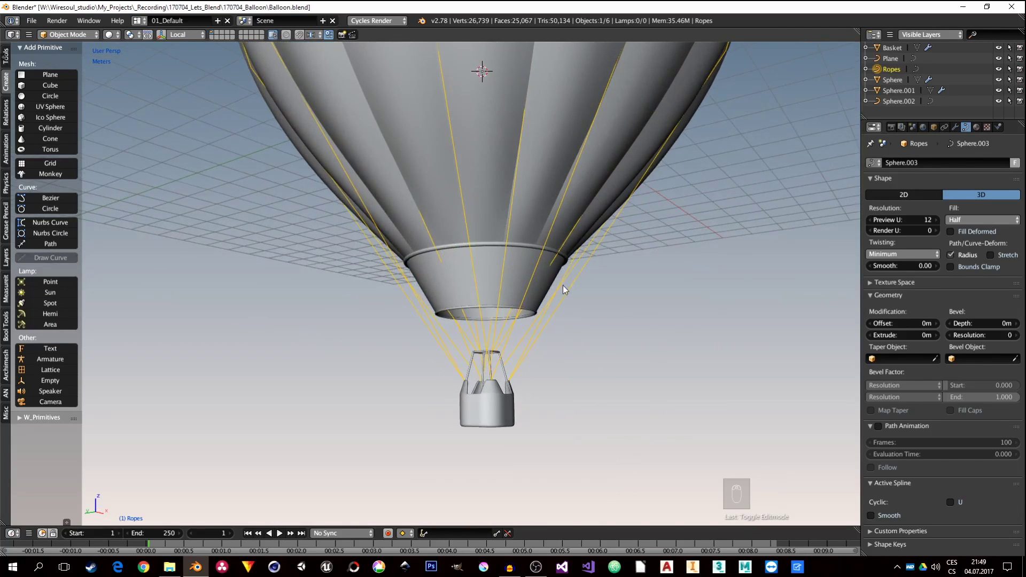
right_click(558, 250)
right_click(560, 252)
key(Tab)
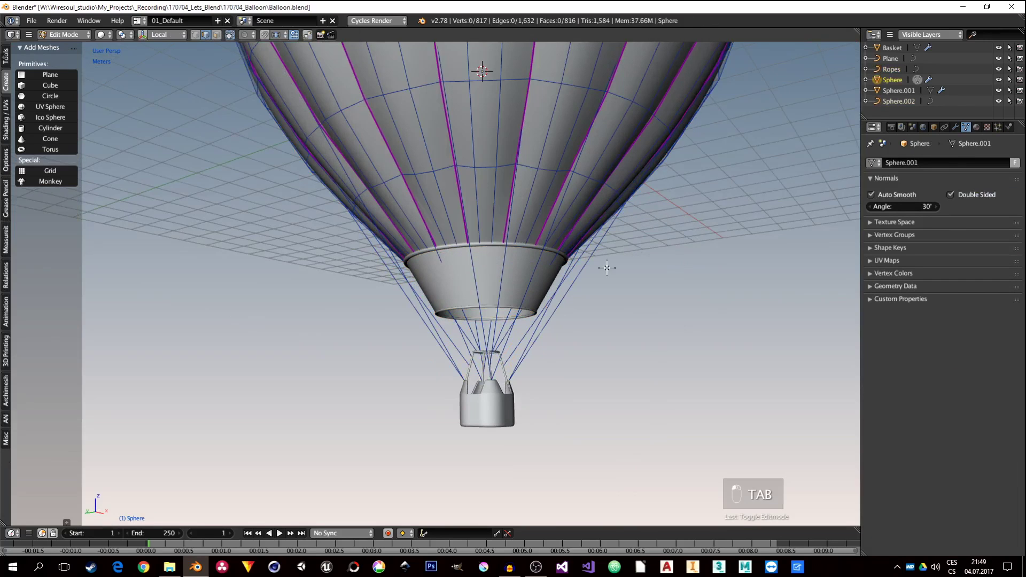
key(Tab)
right_click(537, 341)
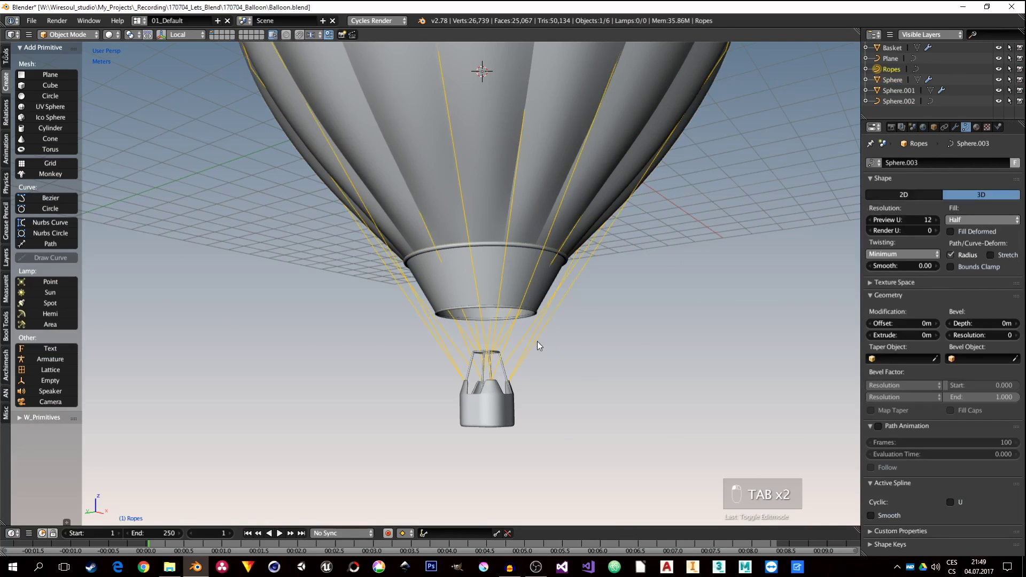
Step: Select the rope end points on the ring above the basket, extend the selection, and subdivide those rope segments
key(Tab)
scroll(492, 357, up, 6)
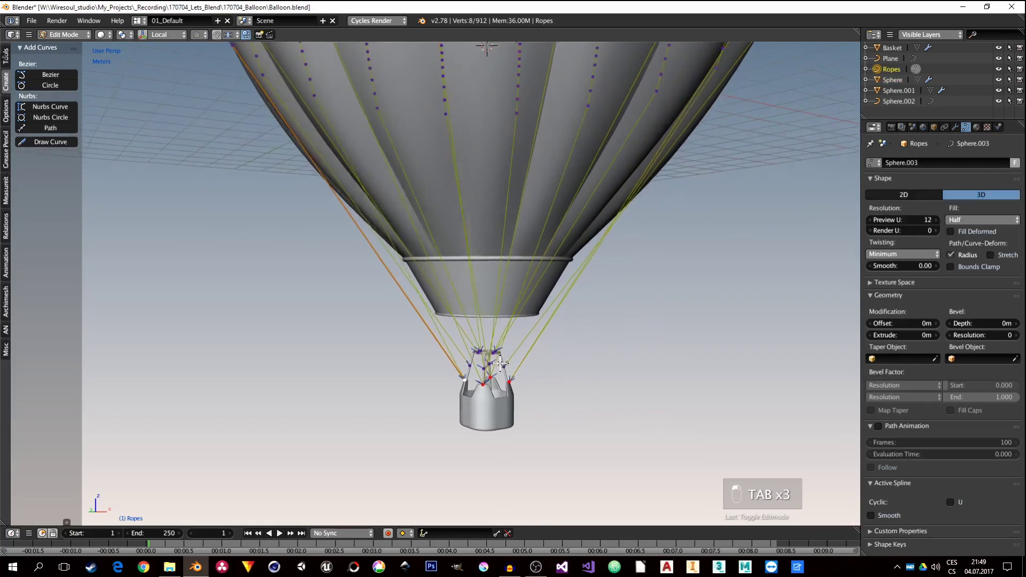
right_click(504, 351)
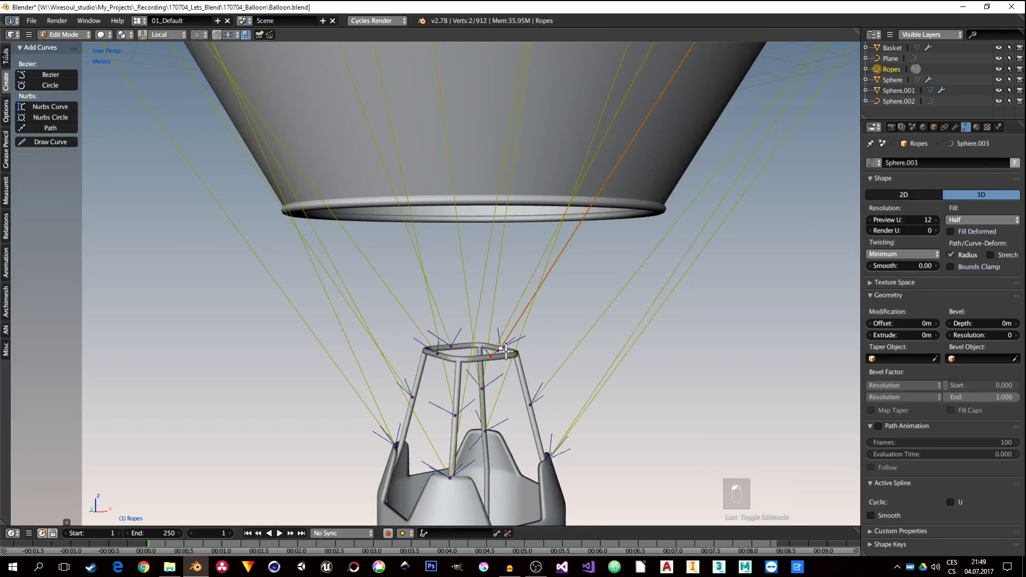
shift+right_click(450, 347)
scroll(522, 335, down, 6)
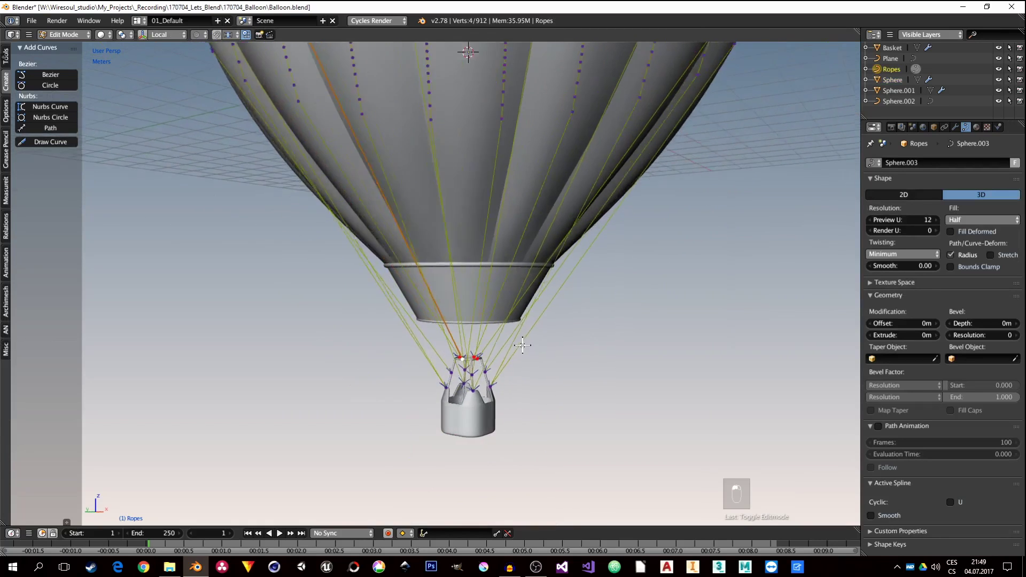
middle_drag(522, 336, 534, 270)
key(ctrl+KP_Add)
key(w)
click(452, 258)
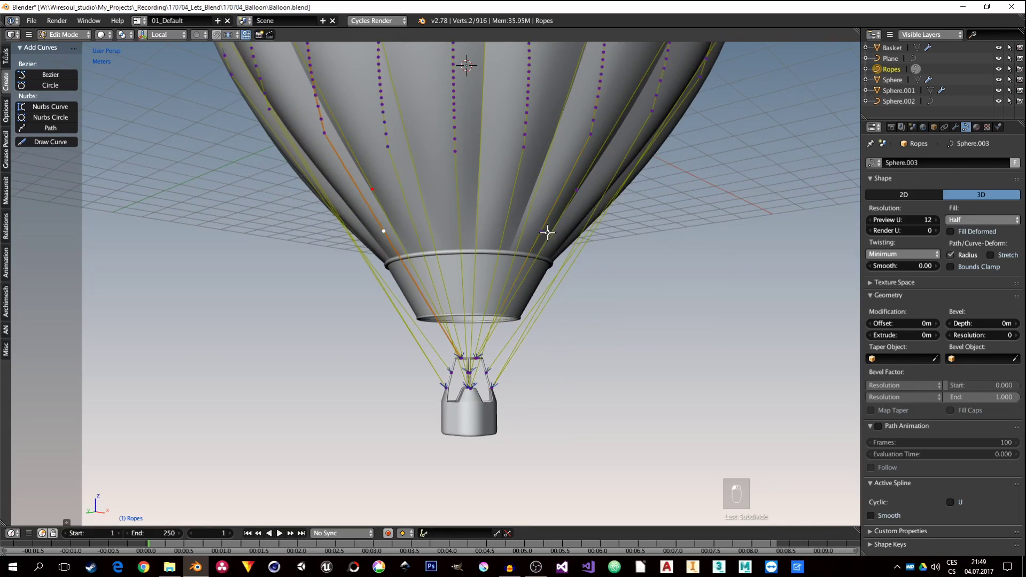
Step: Lower the four new rope points along the Z axis to the balloon's skirt and scale them inward
middle_drag(578, 207, 533, 317)
key(g)
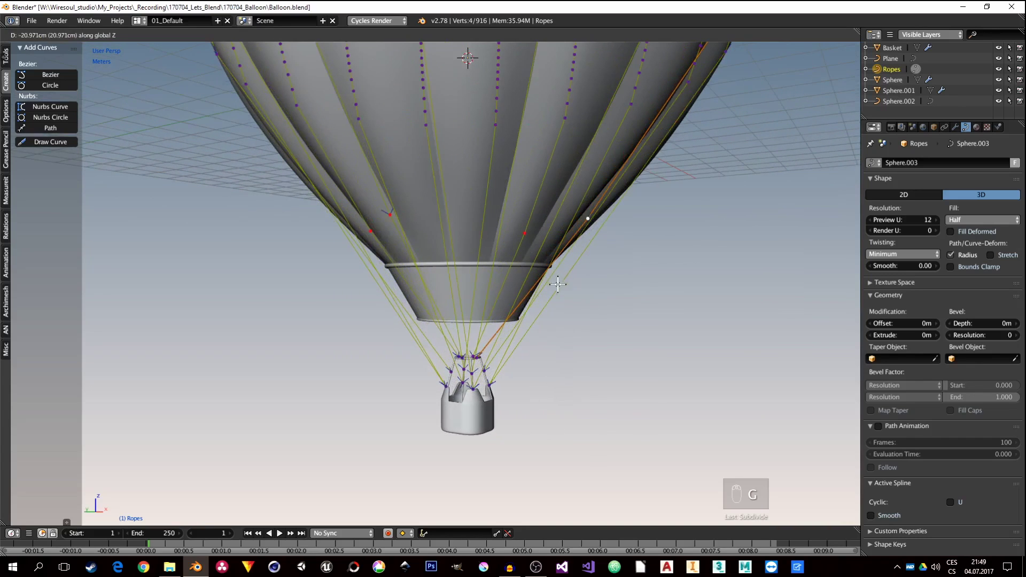
click(545, 323)
key(s)
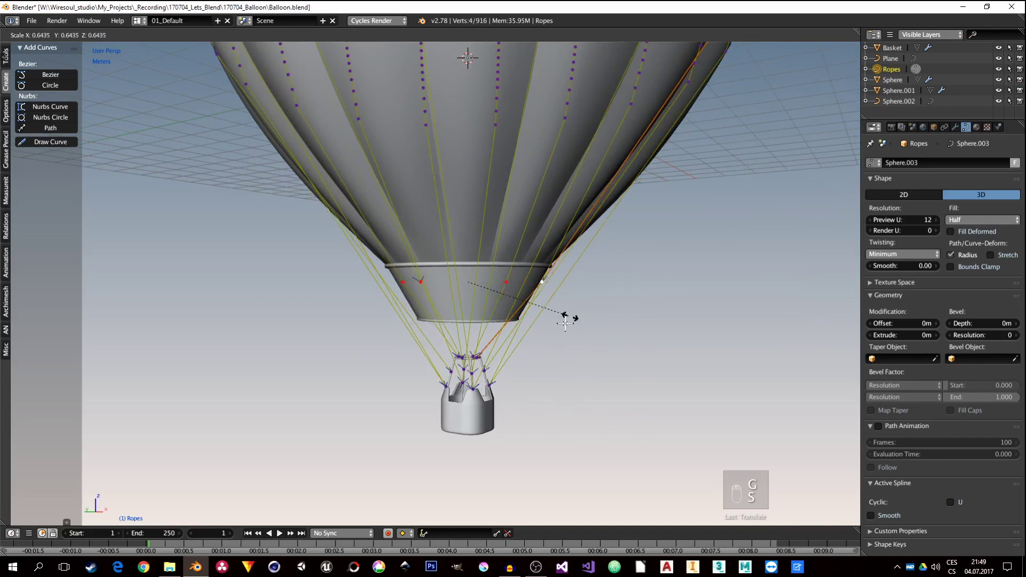
click(550, 338)
key(g)
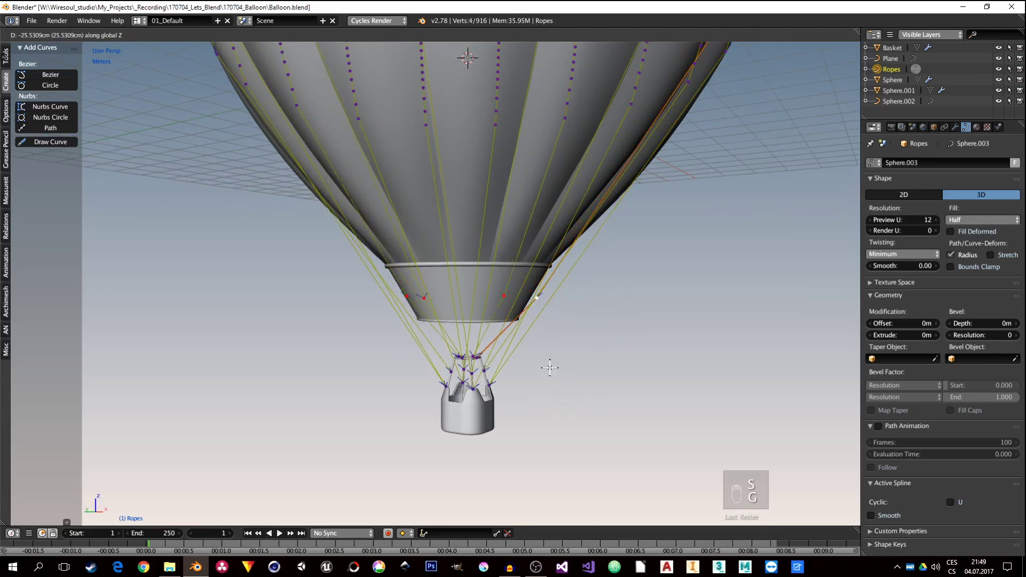
click(550, 375)
Step: In the front view, scale and move the four rope points to line up with the skirt's lower rim, and finish editing the ropes
key(KP_1)
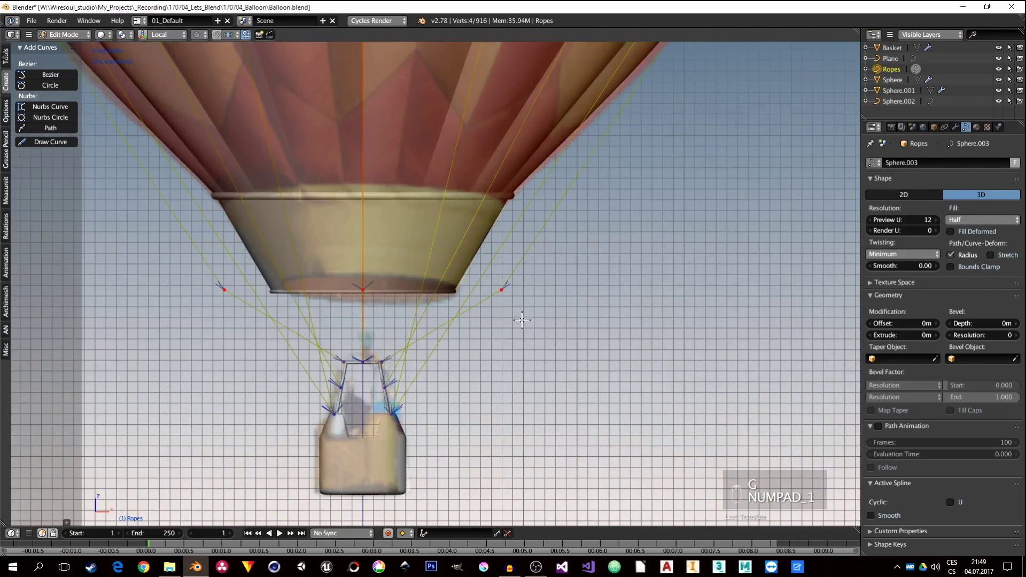
key(s)
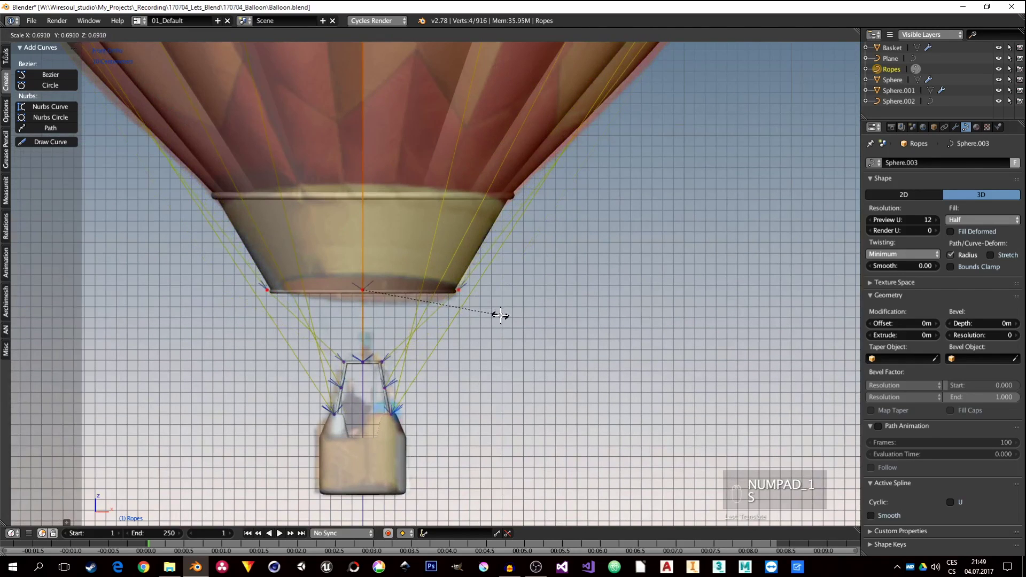
click(500, 316)
key(g)
click(480, 305)
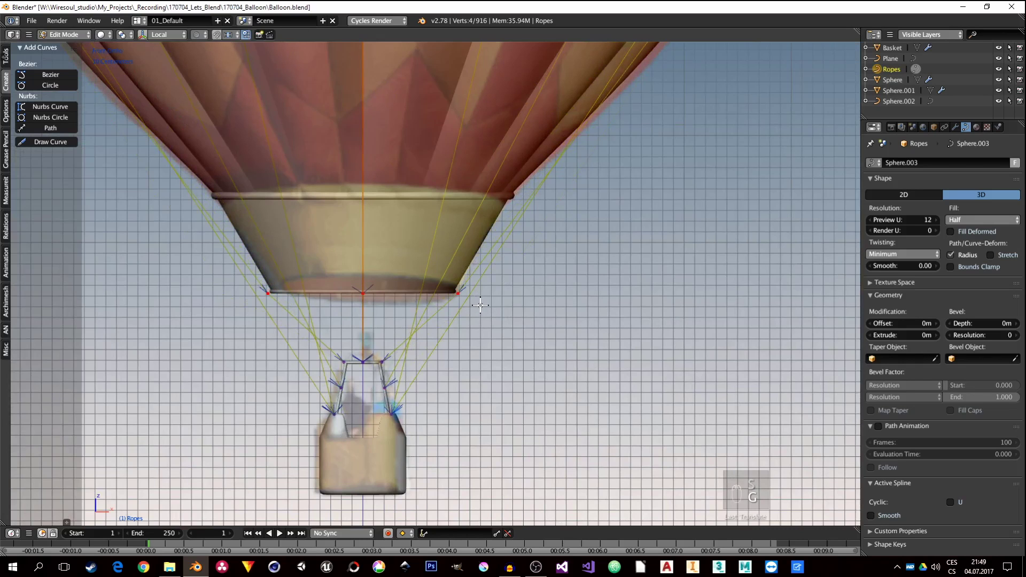
key(s)
click(511, 303)
scroll(477, 256, down, 3)
key(z)
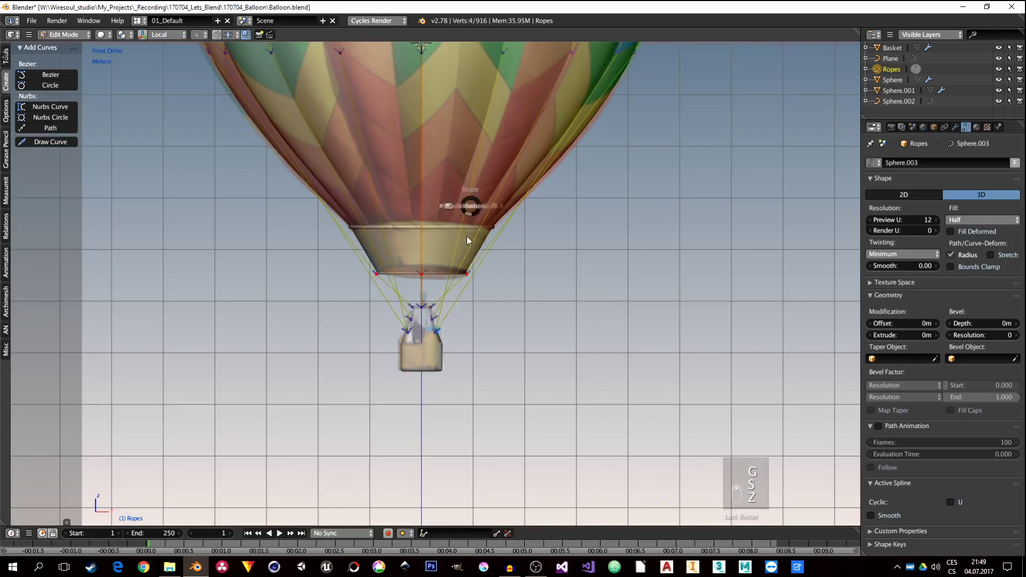
click(467, 241)
mouse_move(470, 247)
middle_down()
mouse_move(508, 263)
mouse_move(495, 282)
mouse_move(390, 268)
mouse_move(380, 276)
mouse_move(437, 274)
mouse_move(371, 291)
mouse_move(404, 306)
mouse_move(463, 302)
mouse_move(486, 280)
mouse_move(475, 278)
middle_up()
key(Tab)
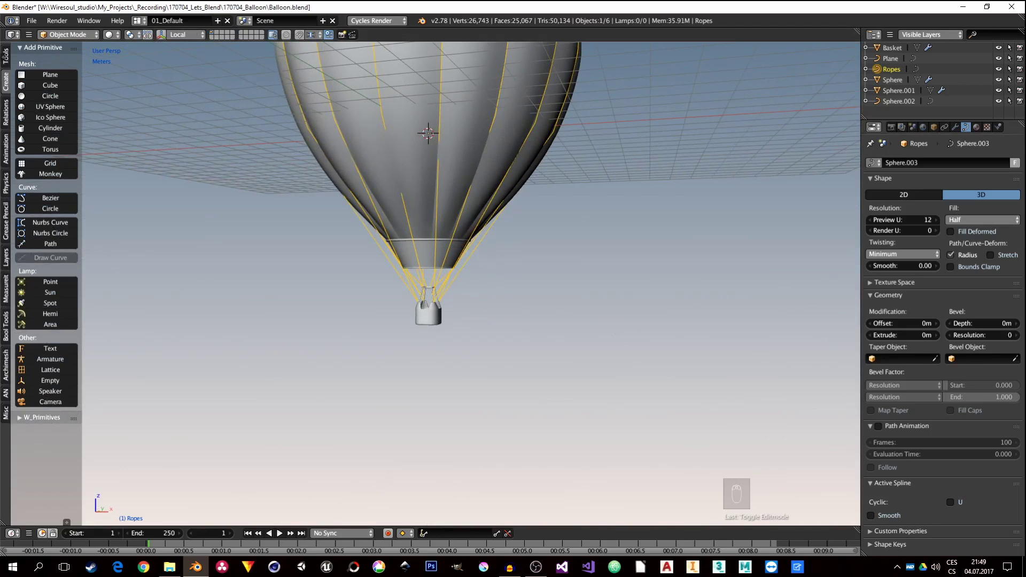
Step: Give the ropes thickness with Full fill, a bevel depth of 5 mm and a bevel resolution of 2
scroll(339, 278, up, 5)
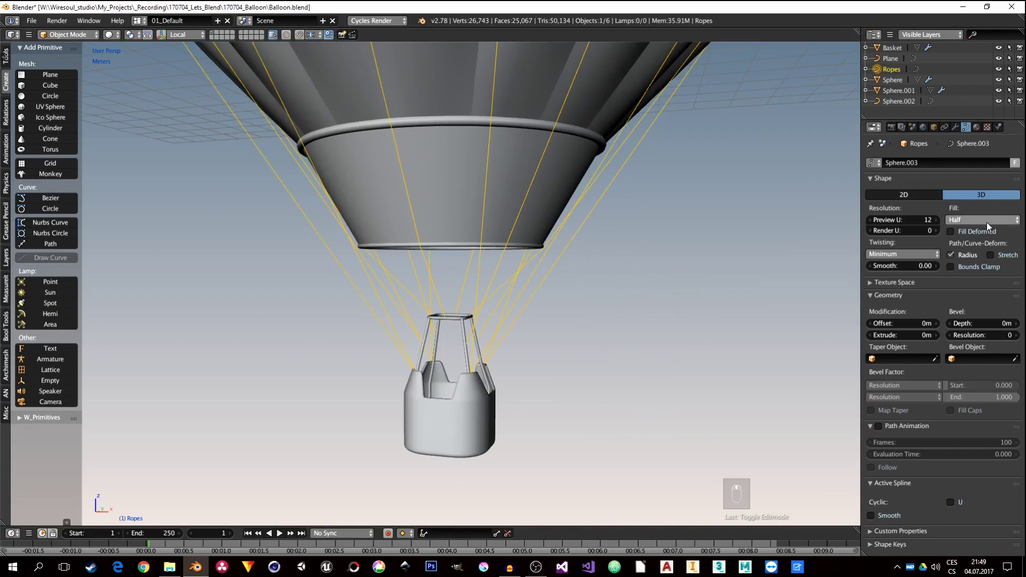
click(986, 222)
click(979, 208)
click(1017, 323)
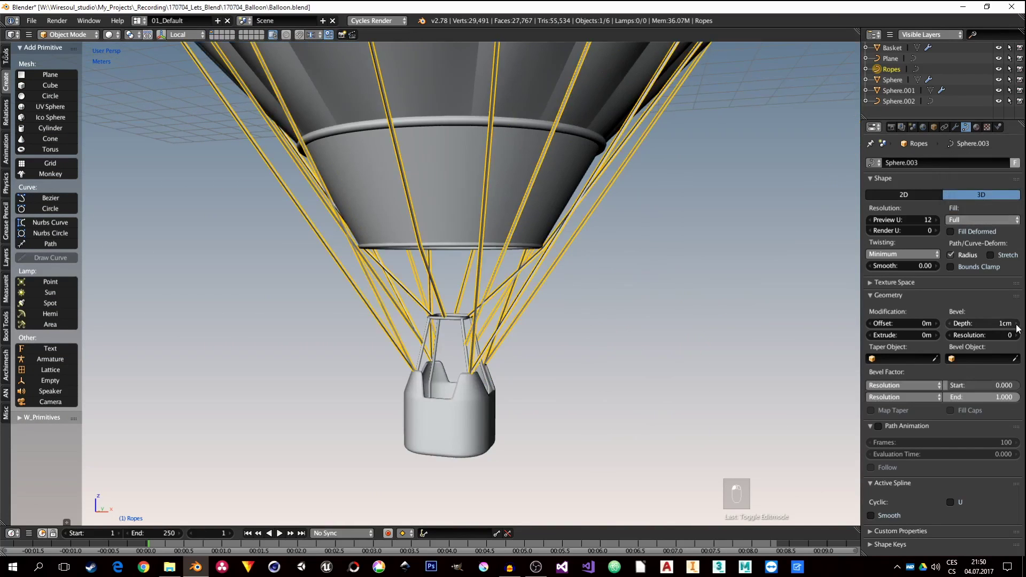
drag(994, 323, 978, 323)
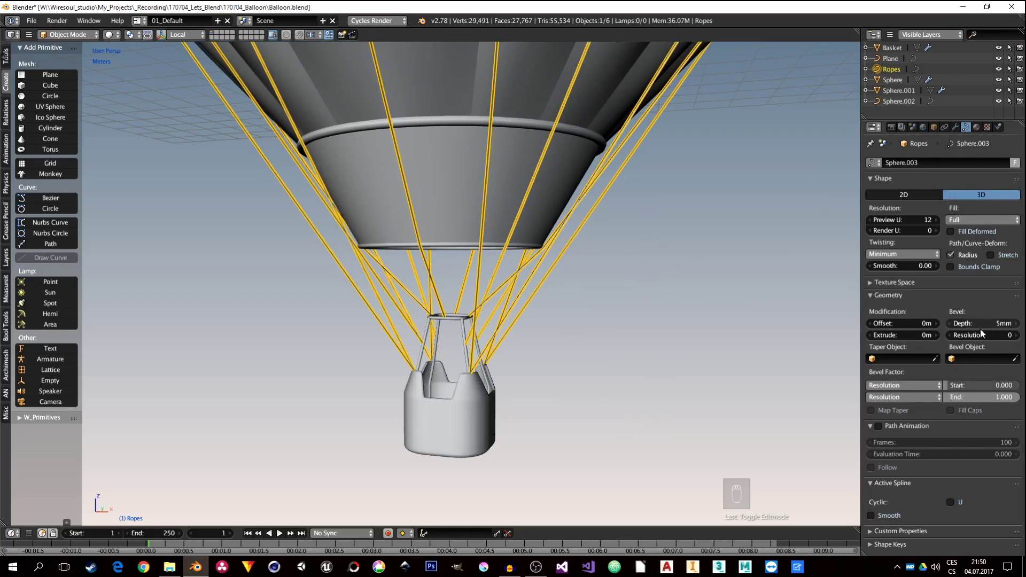
click(1017, 335)
click(1017, 335)
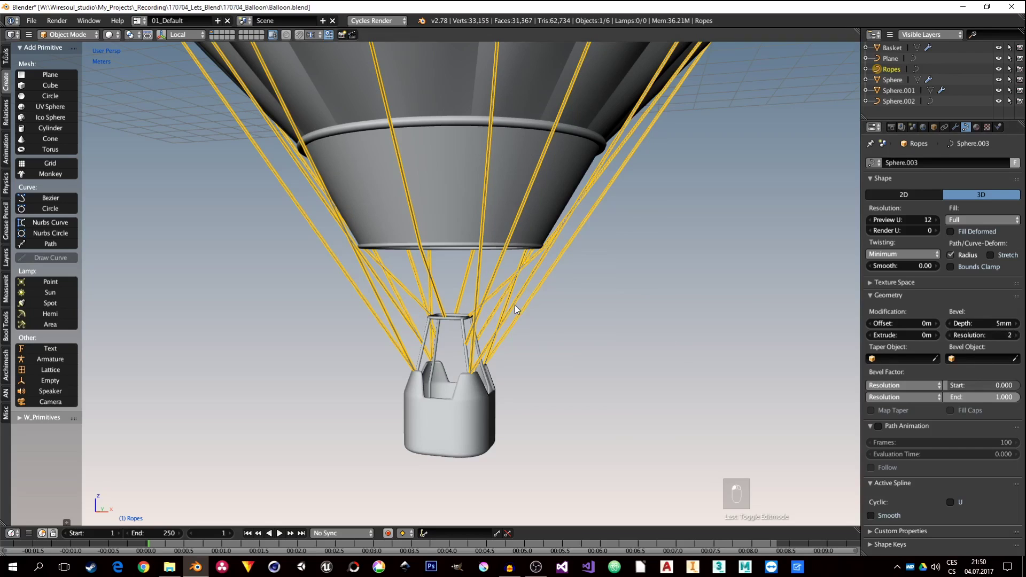
Step: Shade the ropes smooth and deselect everything
key(z)
key(Tab)
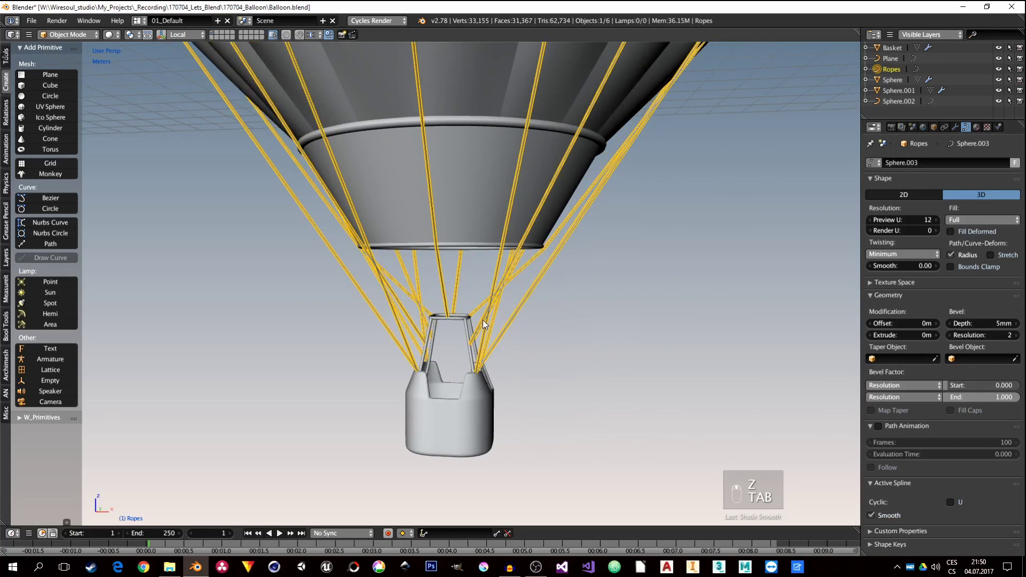
key(ctrl+KP_1)
key(q)
mouse_move(465, 317)
key(a)
key(a)
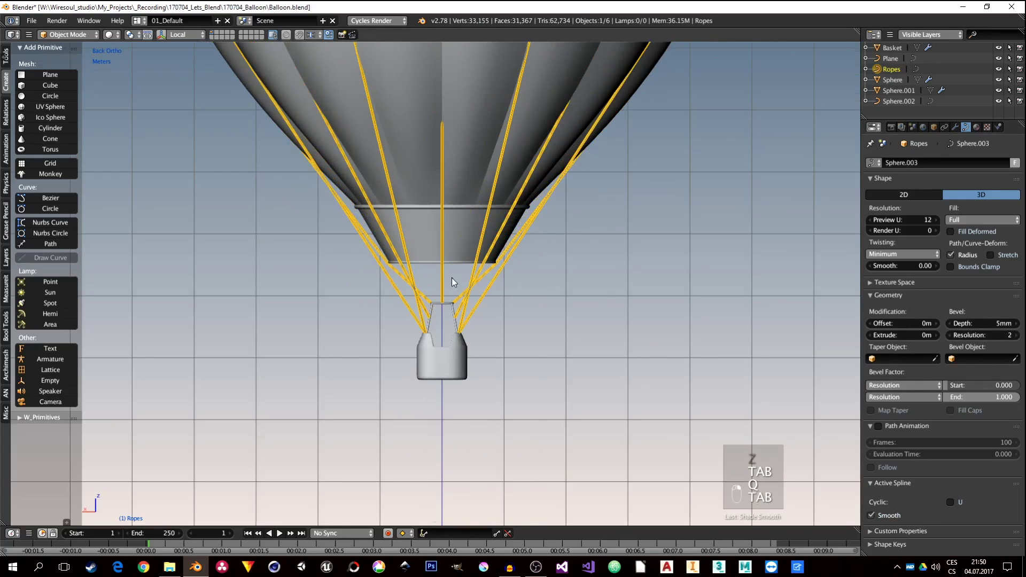
Step: Add a cube, move it down to the ring above the basket, and scale it to fit inside the ring
middle_drag(451, 277, 515, 363)
scroll(486, 303, down, 5)
scroll(497, 367, up, 8)
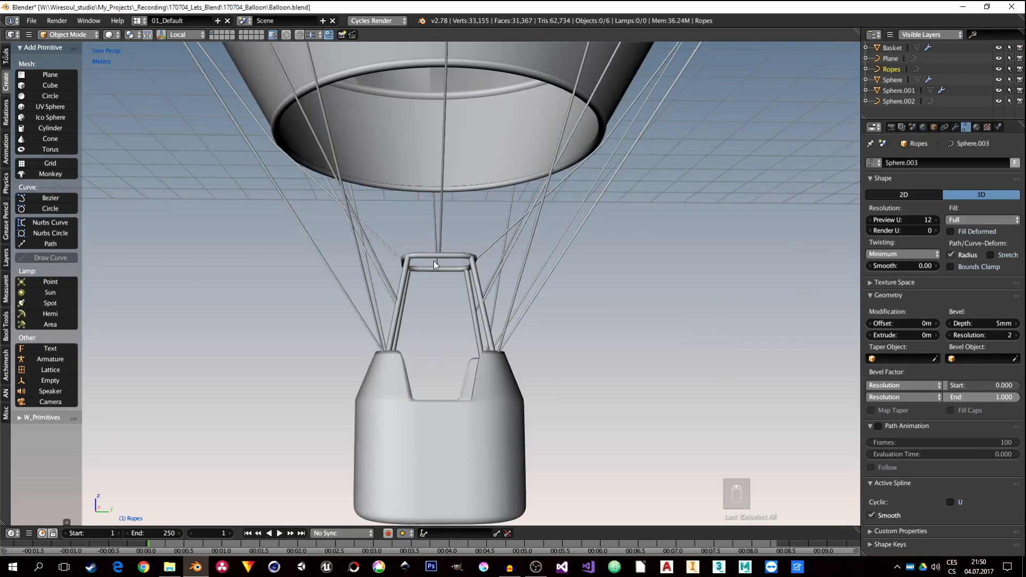
middle_drag(434, 261, 424, 304)
scroll(450, 336, down, 4)
scroll(461, 385, down, 3)
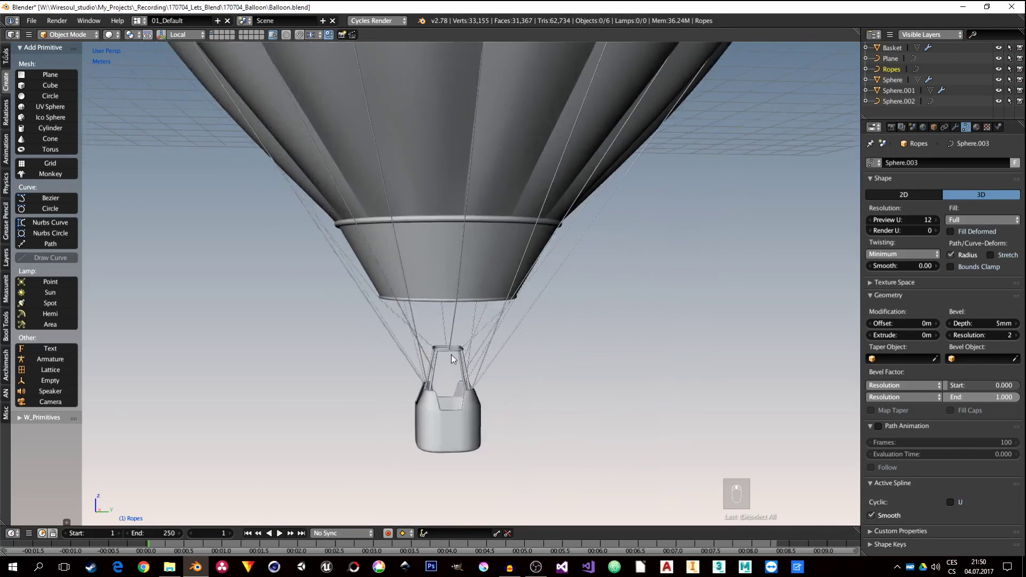
key(shift+a)
mouse_move(404, 215)
click(464, 226)
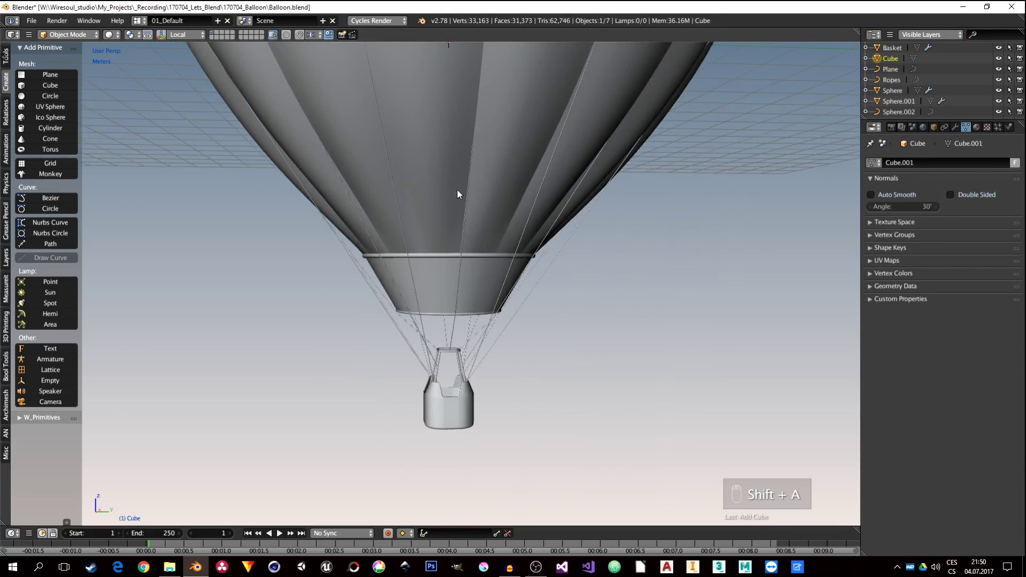
key(g)
click(508, 481)
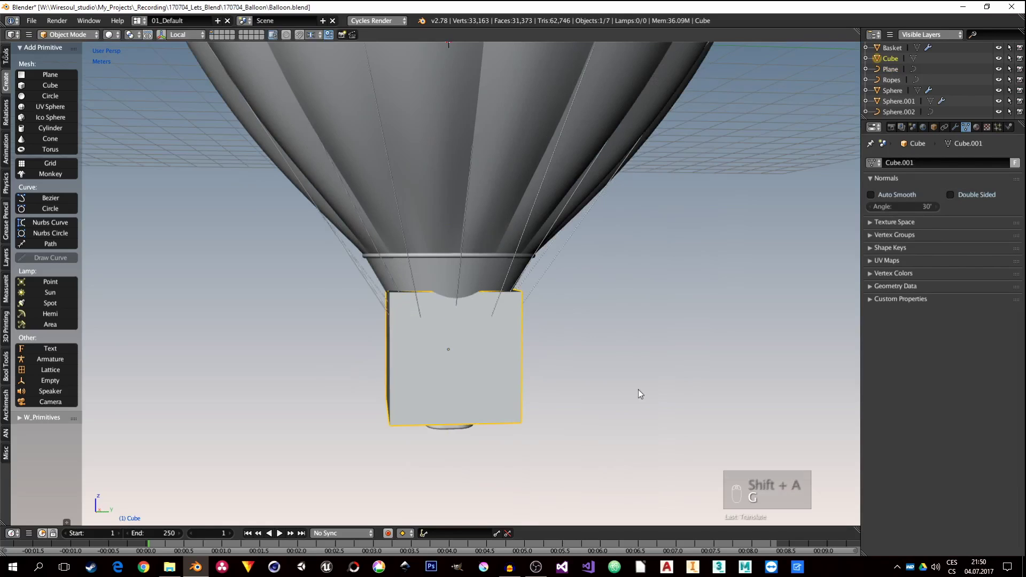
key(s)
click(459, 373)
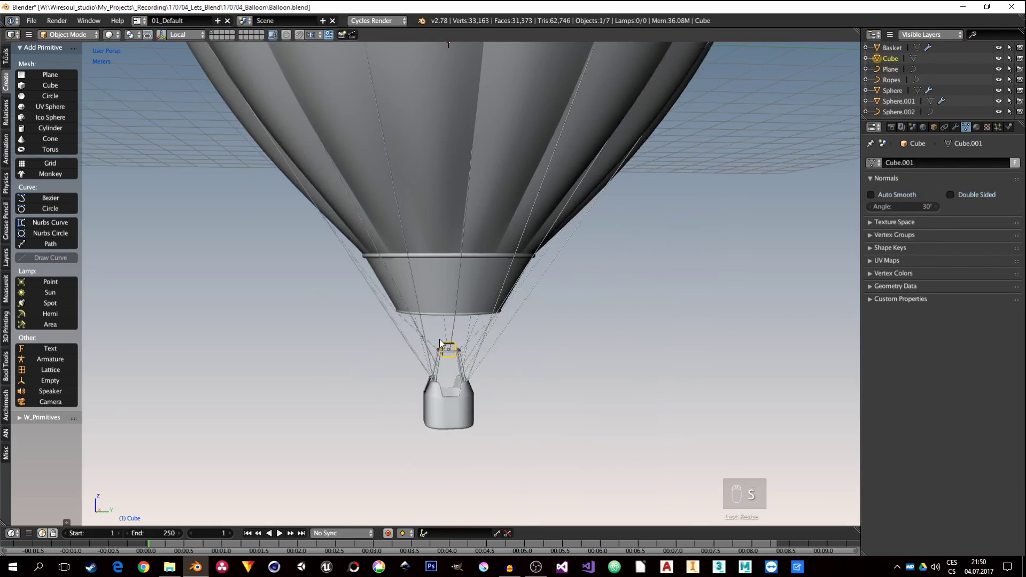
Step: Bevel all edges of the cube with two segments
scroll(469, 365, up, 5)
scroll(477, 374, down, 2)
key(Tab)
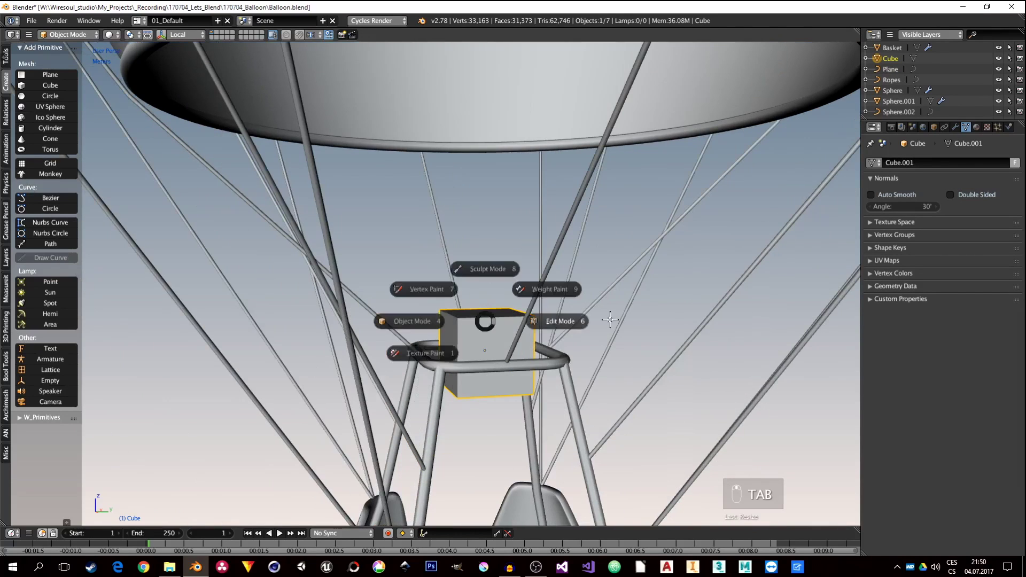
key(ctrl+b)
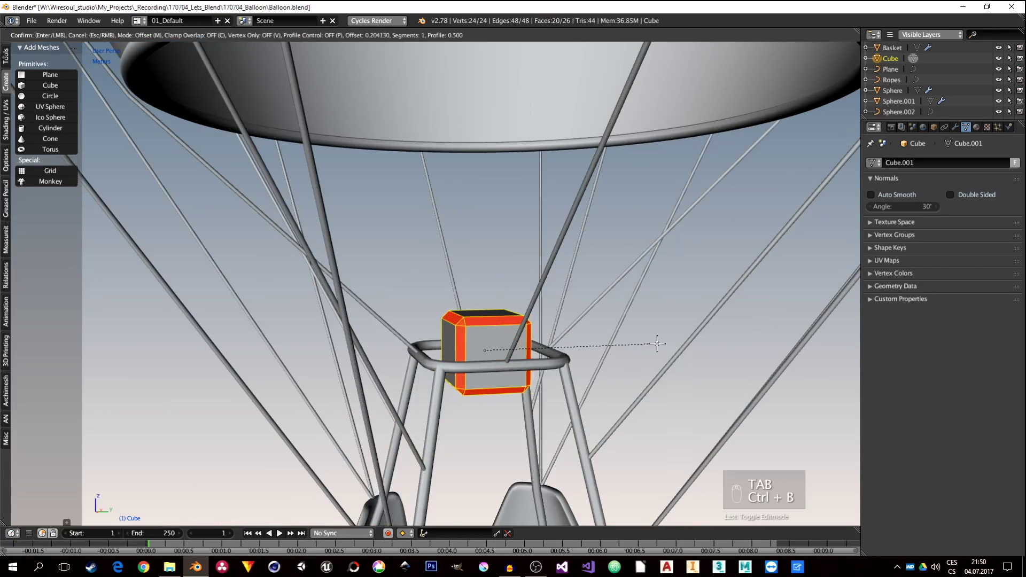
scroll(706, 341, up, 3)
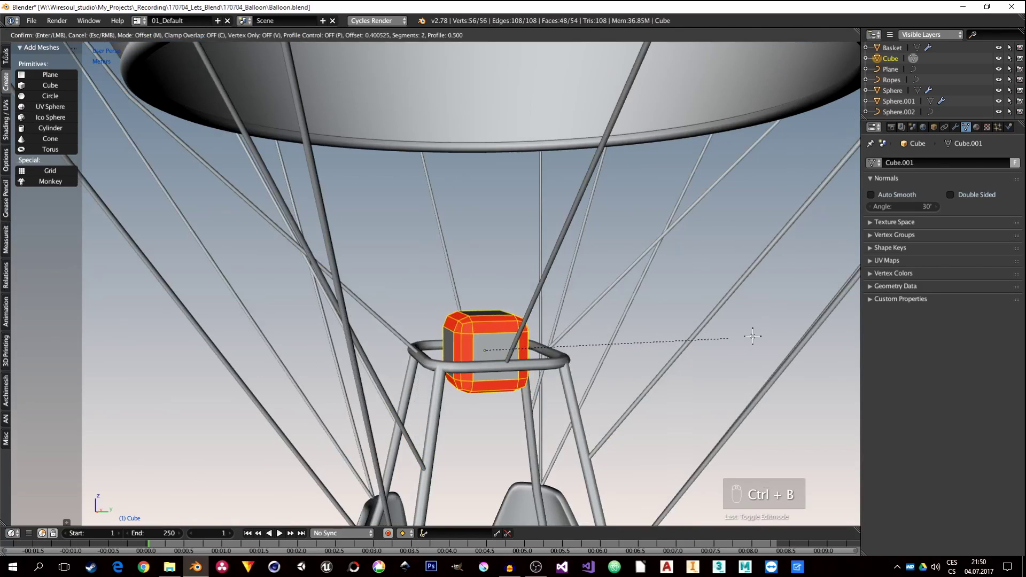
scroll(694, 347, down, 2)
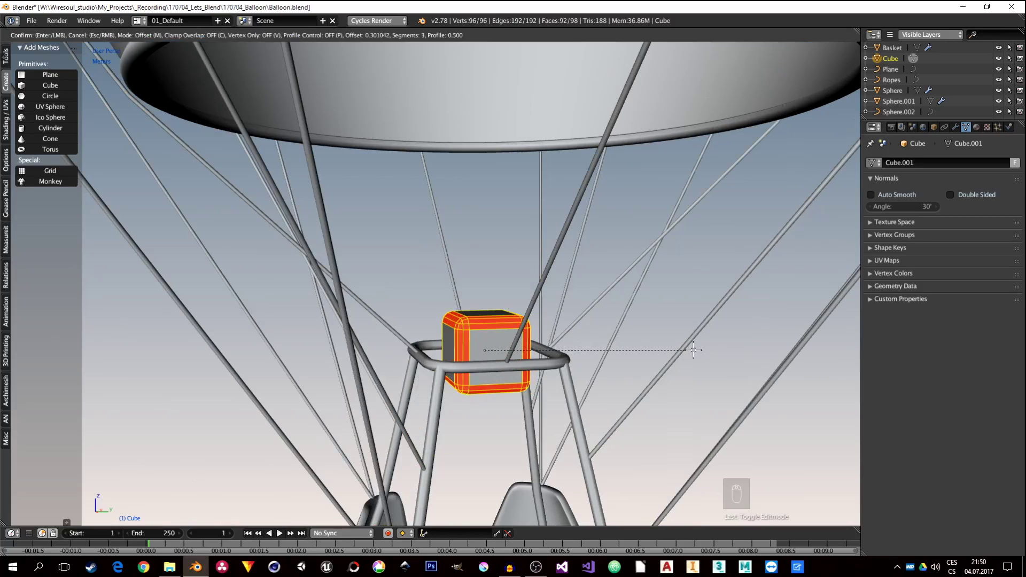
click(595, 346)
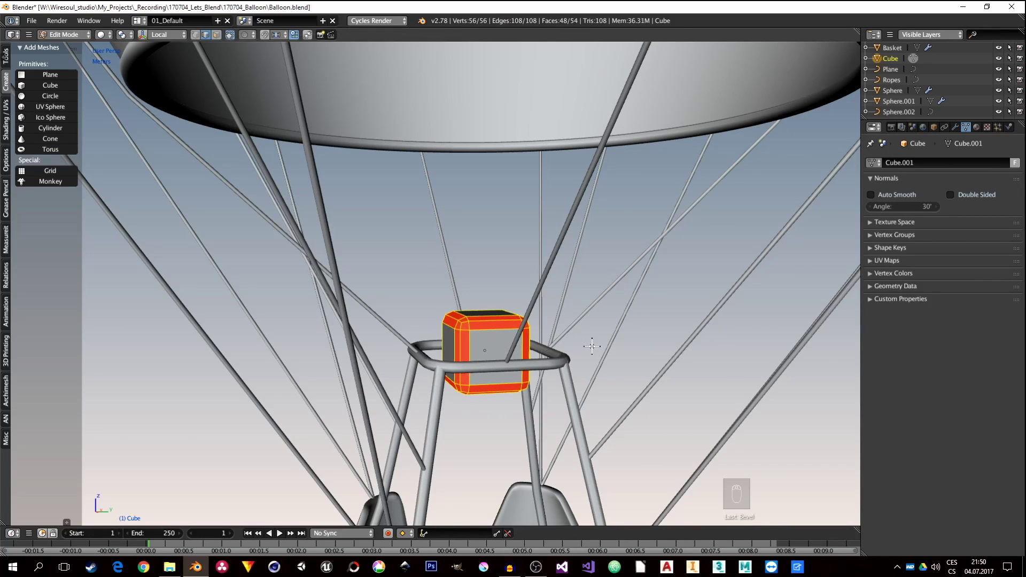
Step: Scale the whole beveled cube horizontally to about 0.6 with Z locked, and move it towards one side of the ring
key(a)
key(a)
key(a)
key(s)
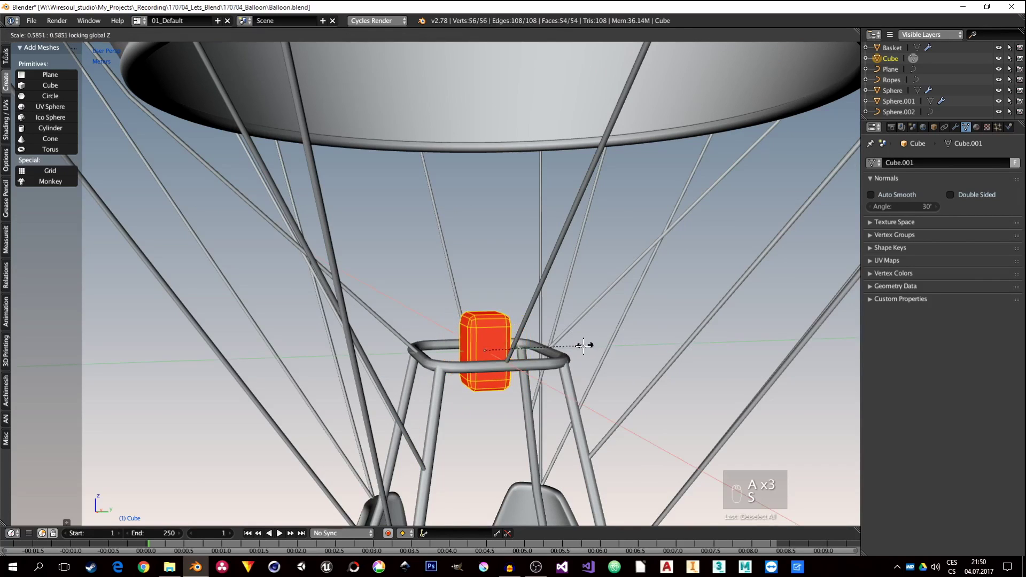
click(591, 347)
middle_drag(553, 375, 551, 370)
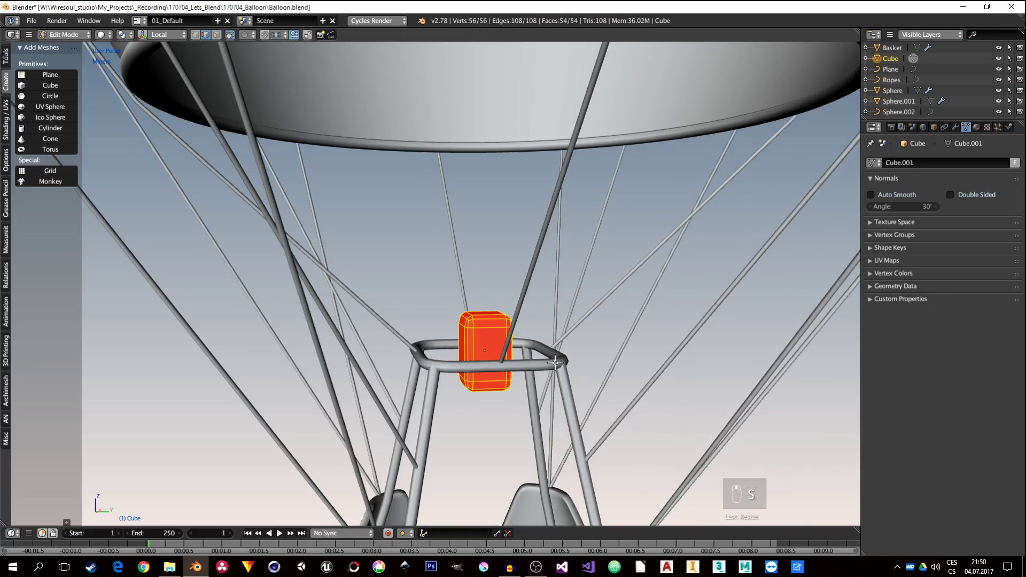
key(g)
click(526, 363)
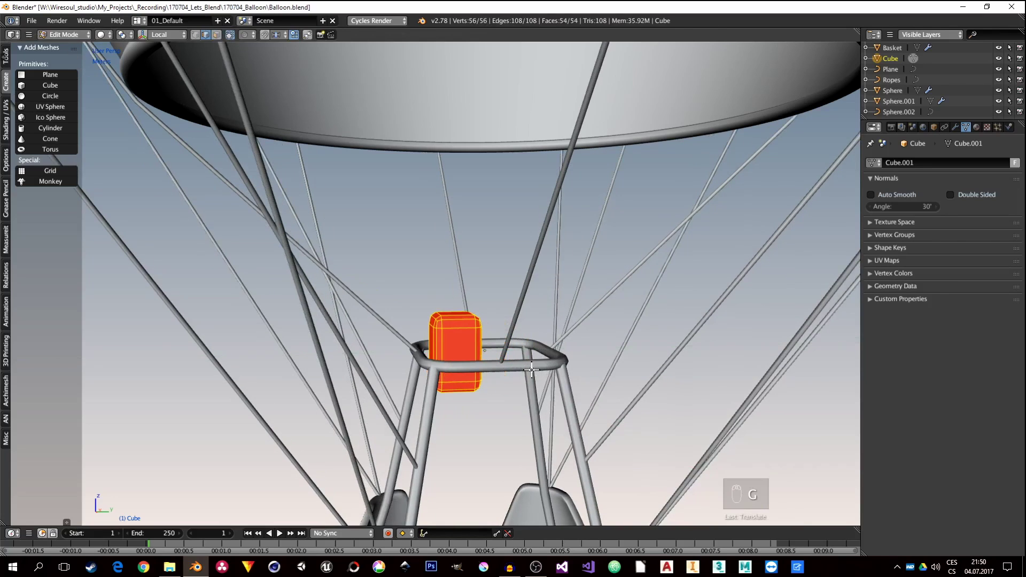
Step: Leave mesh editing and give the beveled cube a Mirror modifier along the Y axis only
key(Tab)
click(956, 126)
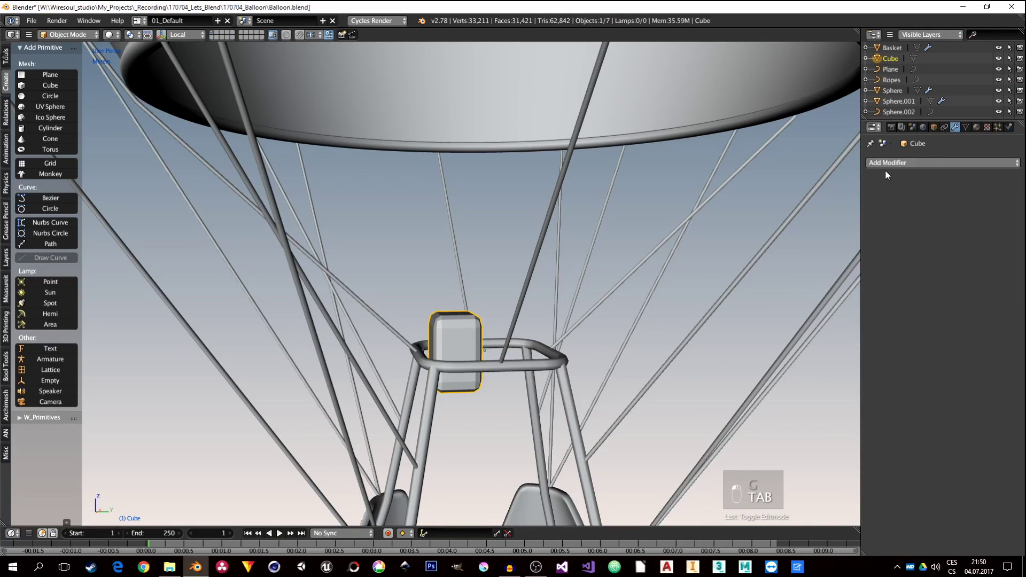
click(885, 167)
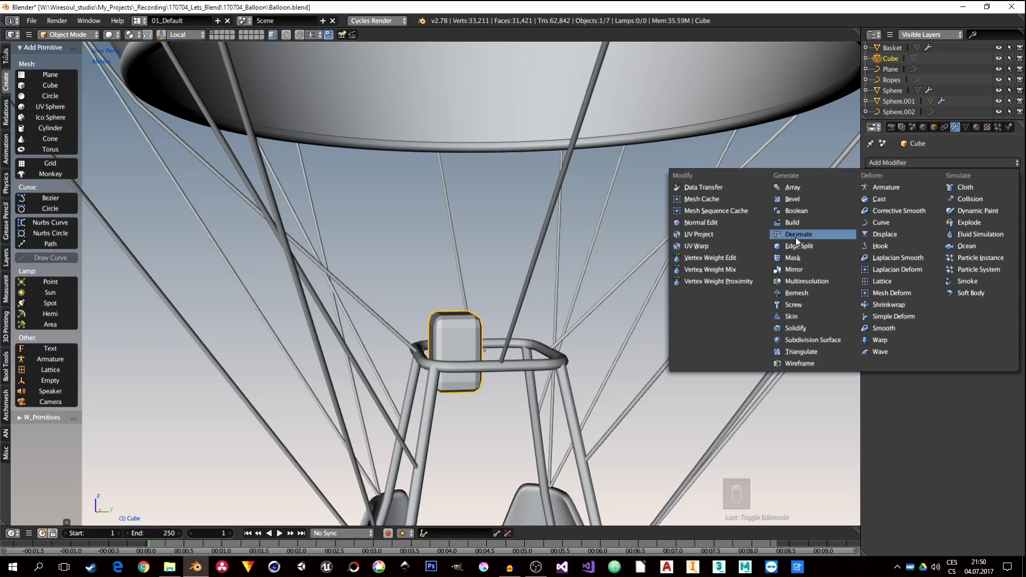
click(796, 269)
click(883, 261)
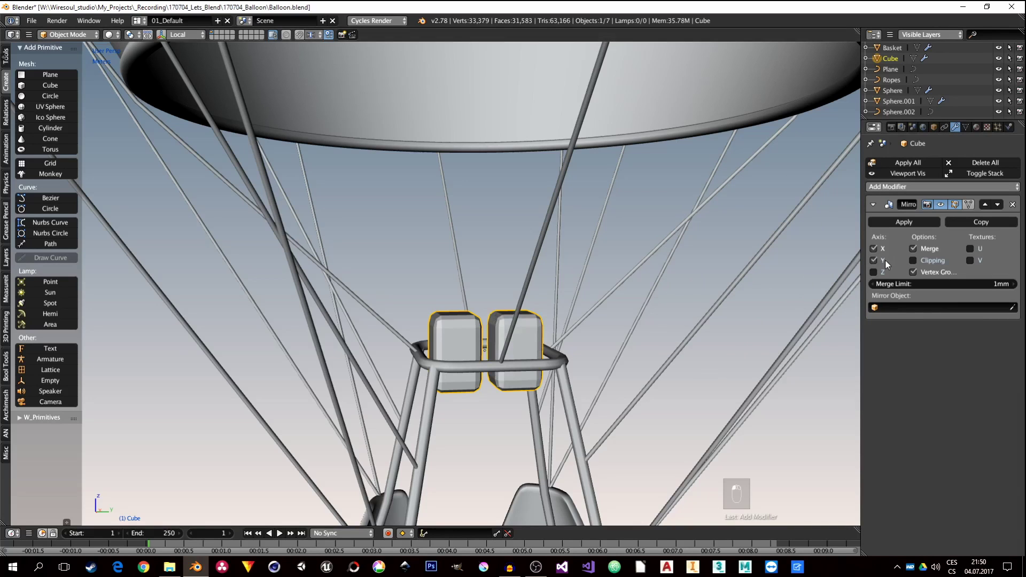
Step: Shade the mirrored burner blocks smooth and deselect everything
middle_drag(521, 353, 532, 368)
key(z)
mouse_move(532, 312)
middle_down()
mouse_move(526, 323)
mouse_move(509, 316)
middle_up()
scroll(508, 321, down, 3)
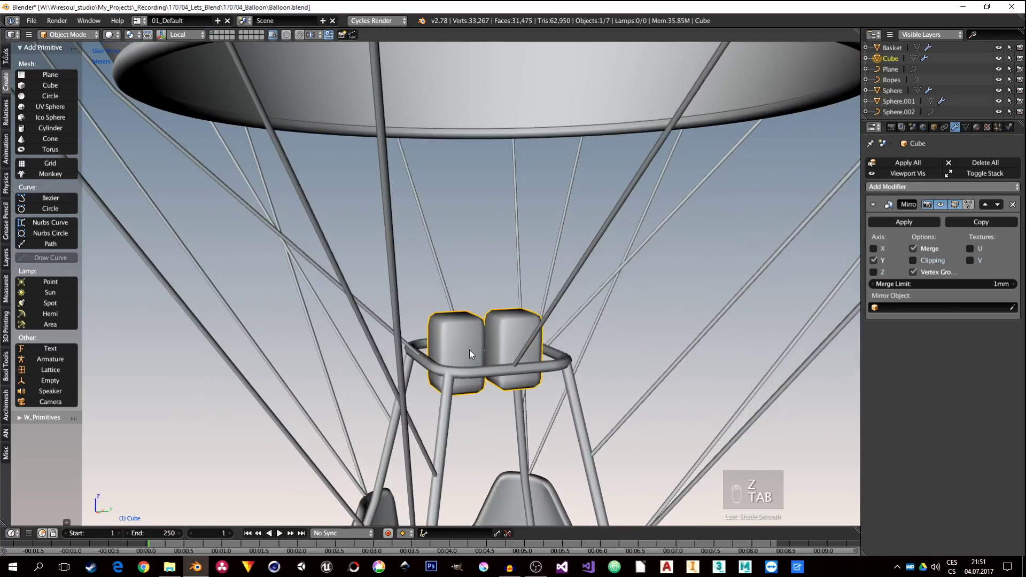
key(a)
key(a)
Step: Save the balloon file over the existing version and switch to the 02_Nodes screen layout
scroll(473, 351, down, 8)
scroll(472, 349, down, 2)
shift+middle_drag(493, 383, 610, 351)
scroll(705, 233, up, 2)
scroll(543, 348, up, 2)
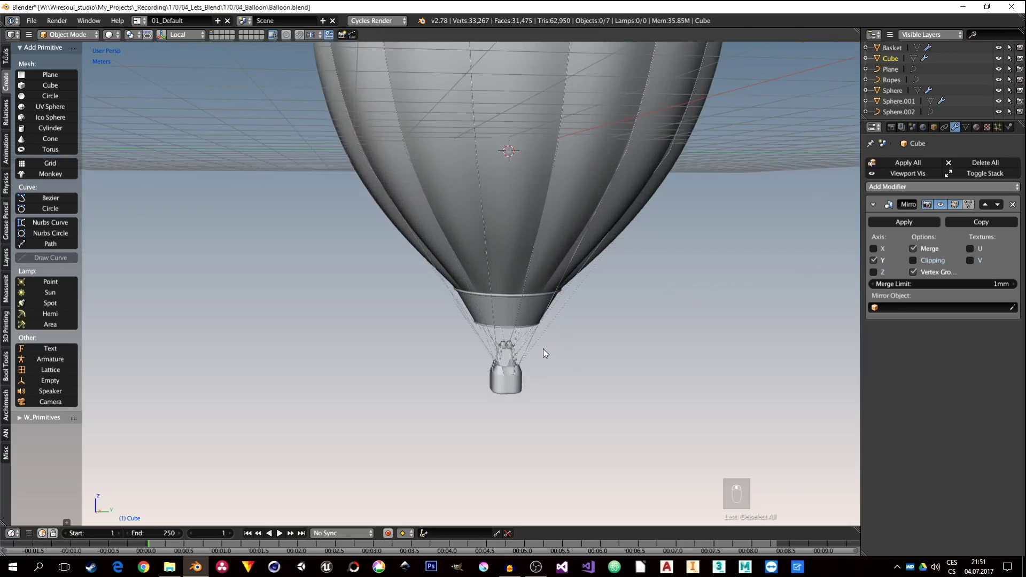
middle_drag(549, 321, 526, 323)
key(ctrl+s)
click(531, 335)
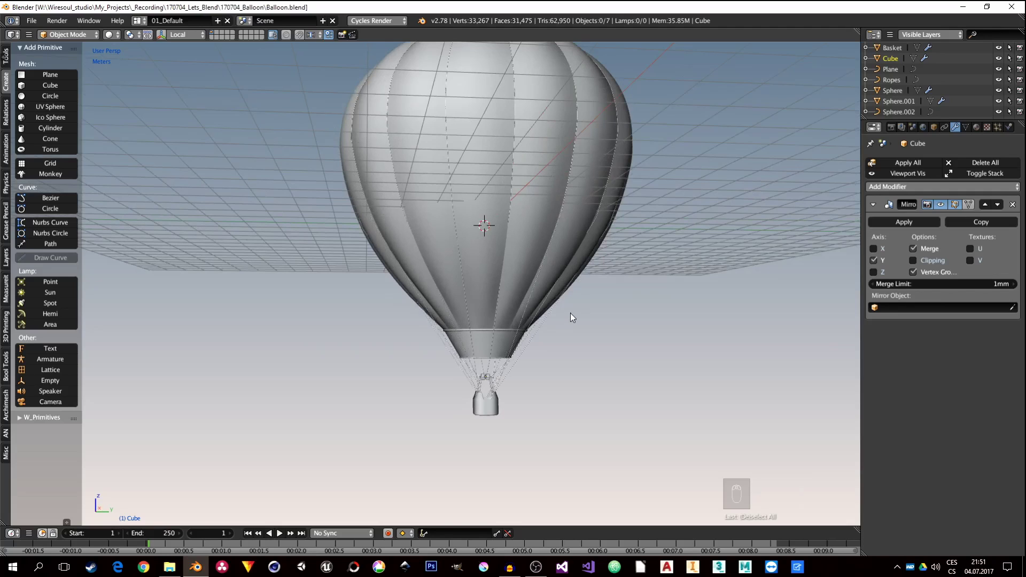
key(ctrl+Right)
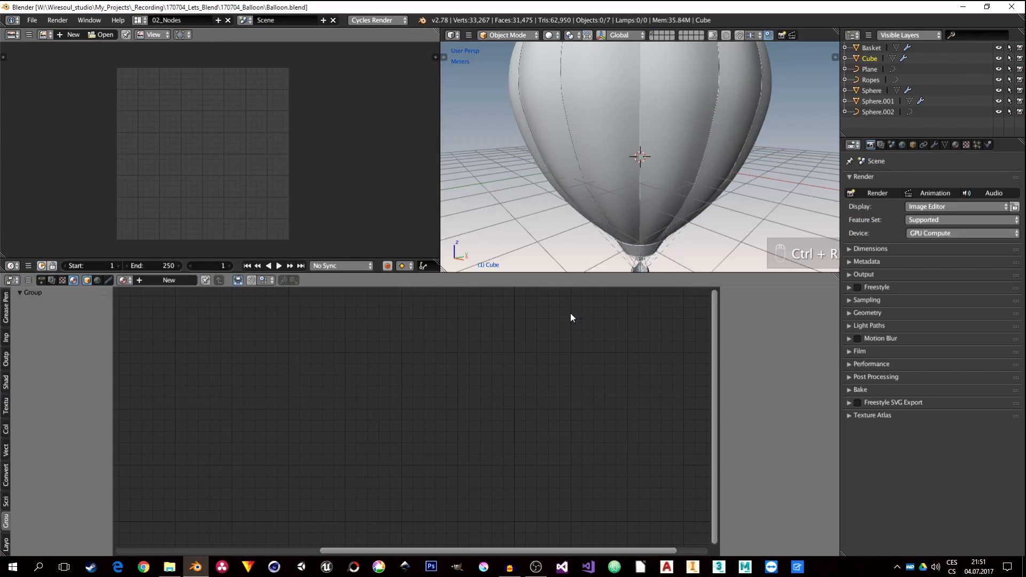
middle_drag(620, 90, 685, 144)
Step: Switch to File Explorer, view the reference image 6-balloon-rainbow_1.png, and return to Blender
click(170, 566)
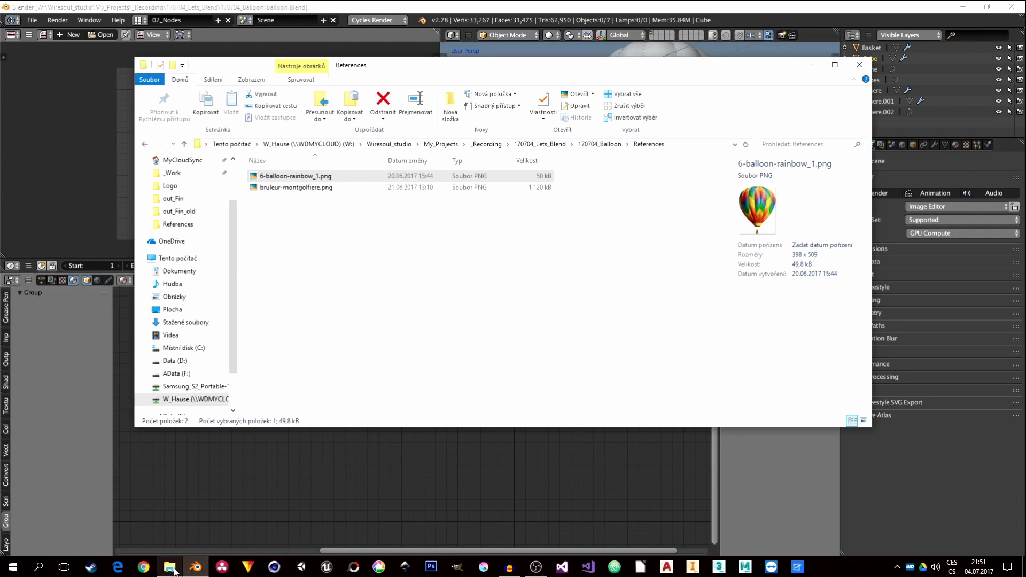
double_click(303, 181)
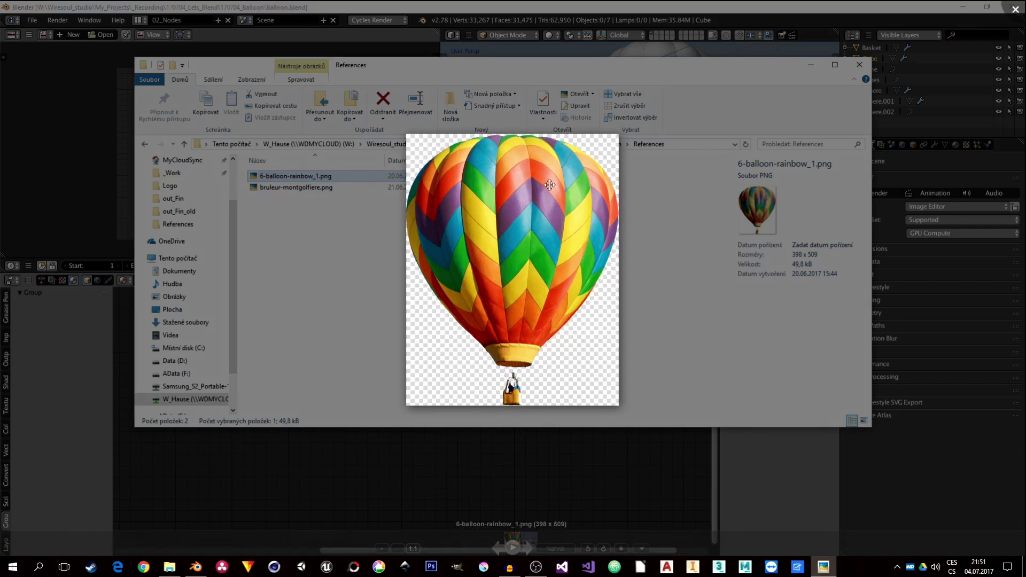
click(1015, 9)
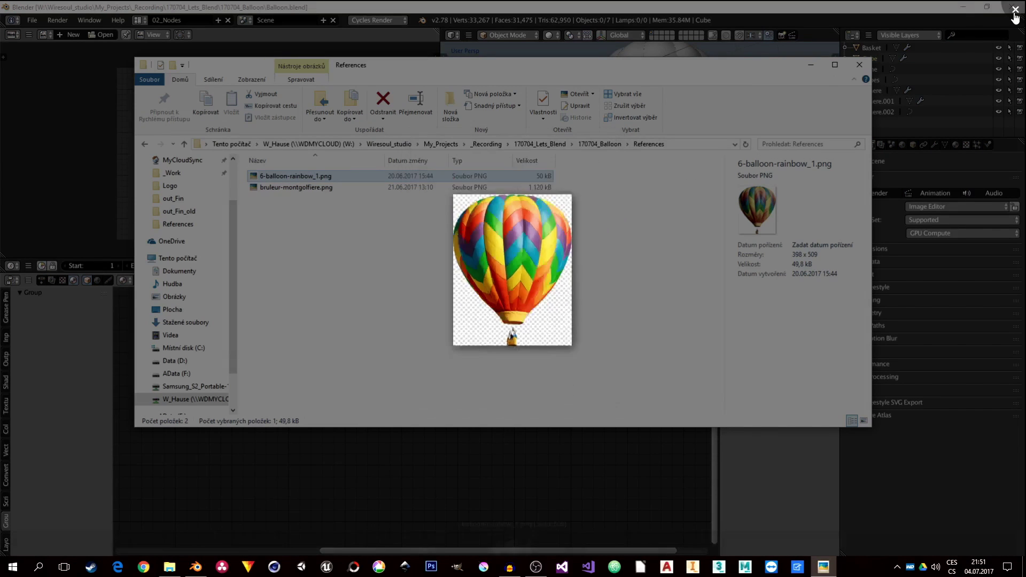
click(740, 8)
Step: Create a new material for the balloon envelope and switch the 3D view to rendered preview
middle_drag(637, 140, 681, 168)
right_click(681, 96)
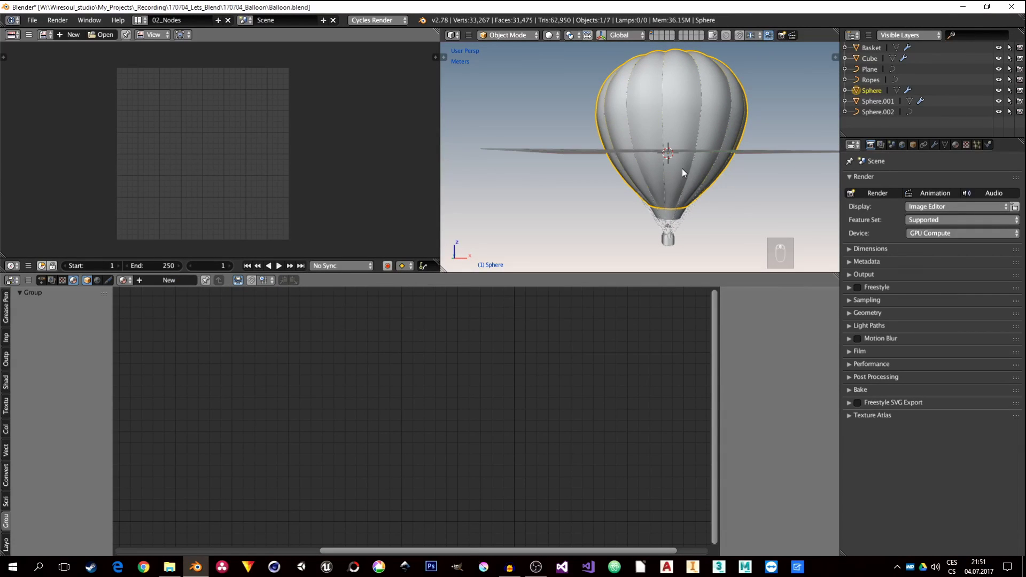
click(159, 280)
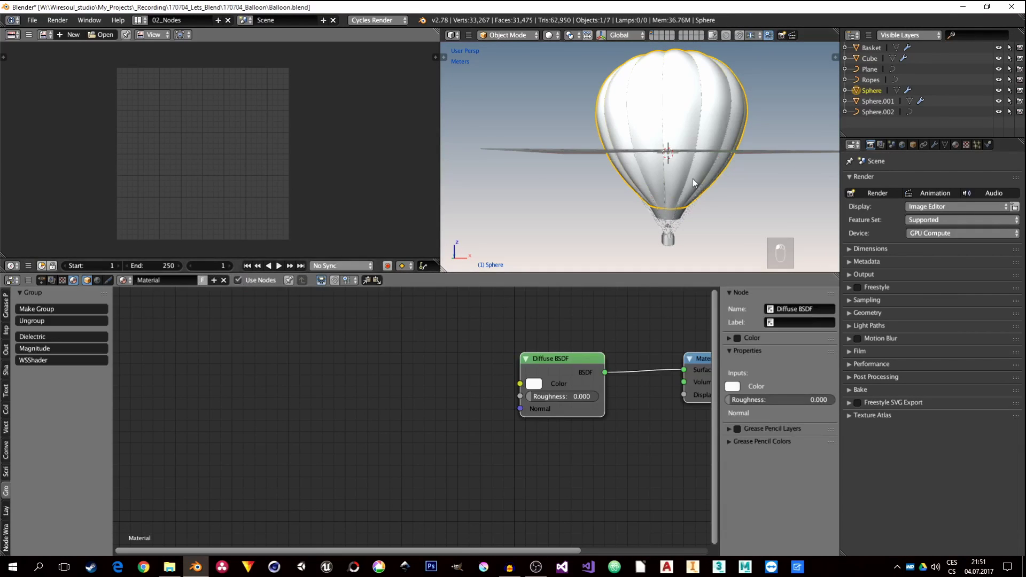
middle_drag(704, 167, 672, 171)
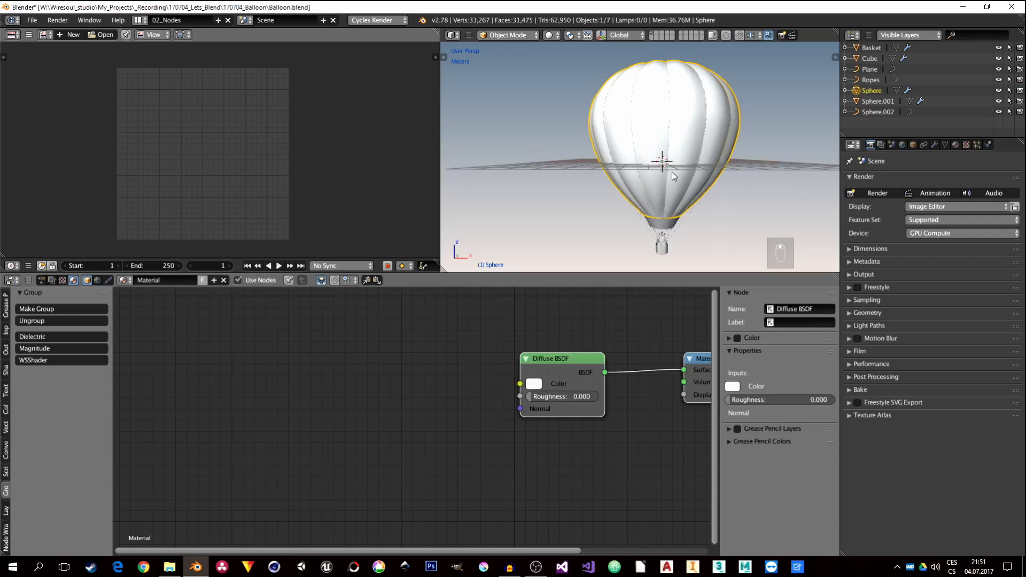
key(z)
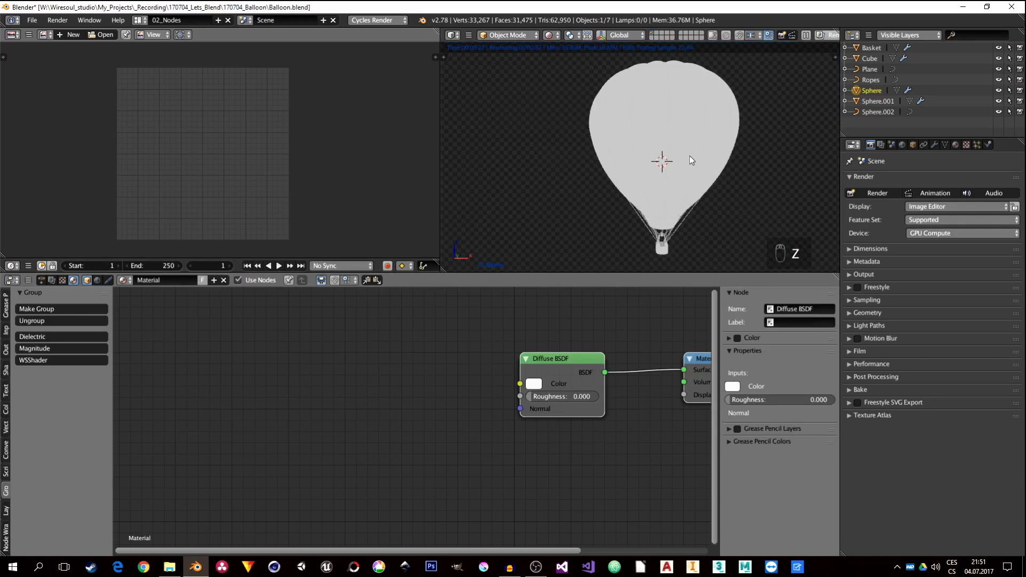
middle_drag(688, 157, 668, 168)
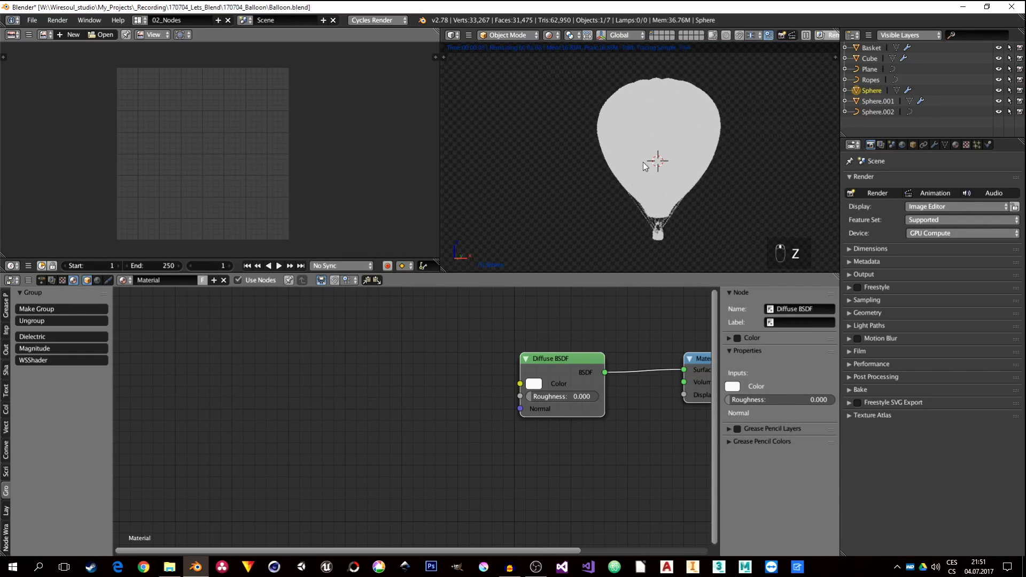
scroll(668, 181, up, 1)
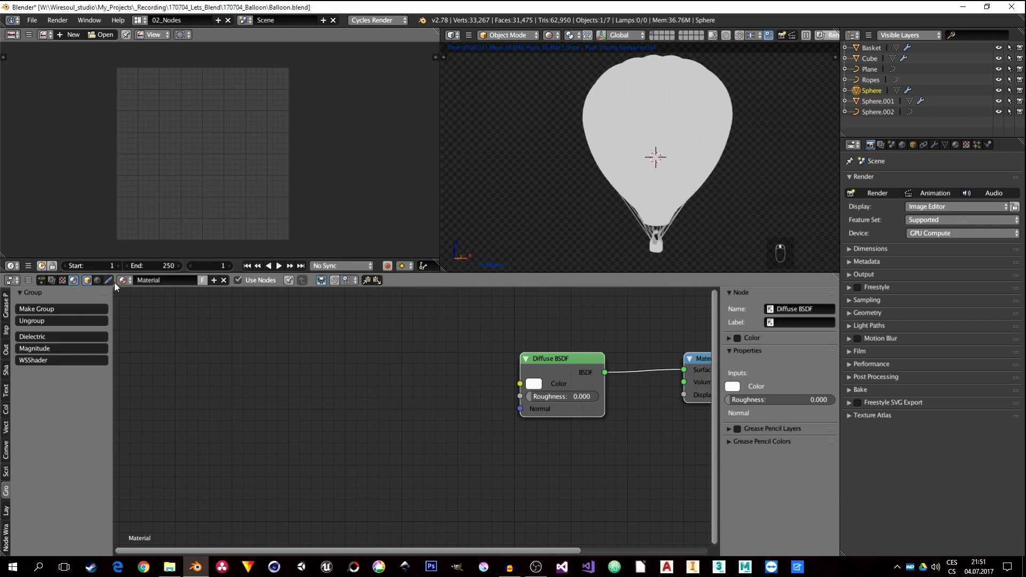
Step: Show the world's nodes and add a Texture Coordinate, Mapping and Environment Texture setup to the Background node
click(98, 280)
middle_drag(542, 418, 484, 417)
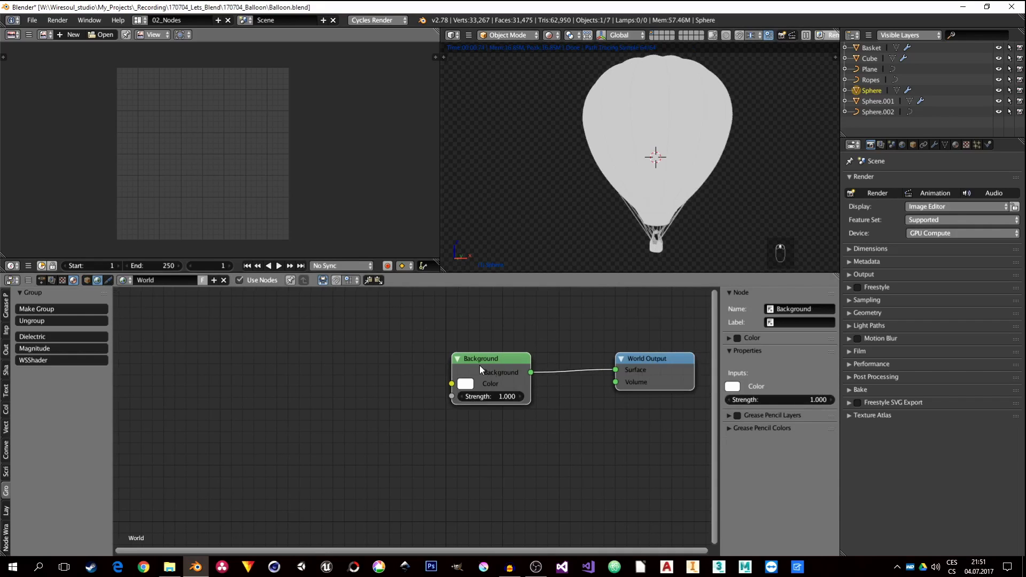
key(ctrl+t)
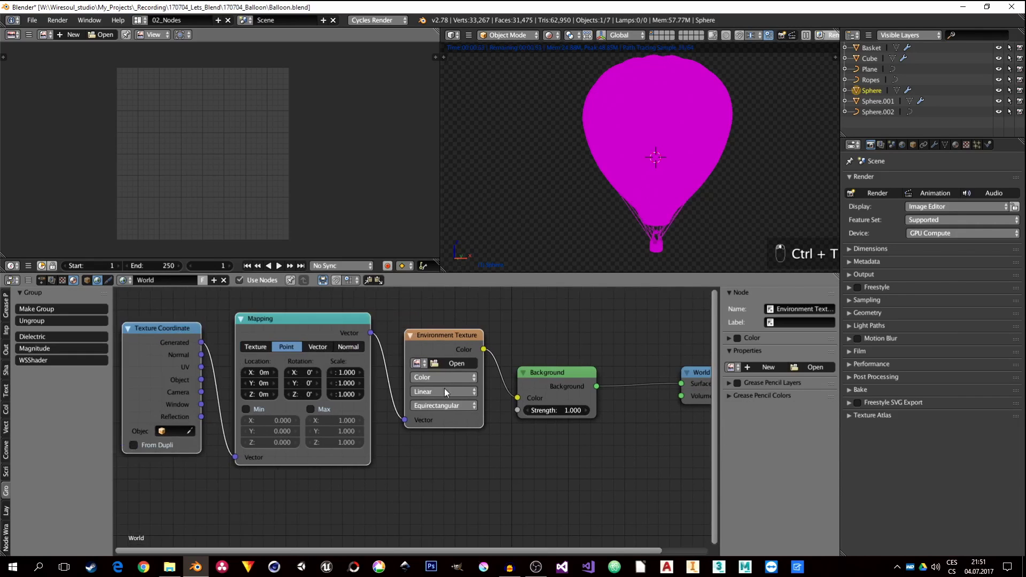
Step: Load hdrmaps_com_free_019_half.hdr from the HDRi\Env folder into the Environment Texture node
click(444, 364)
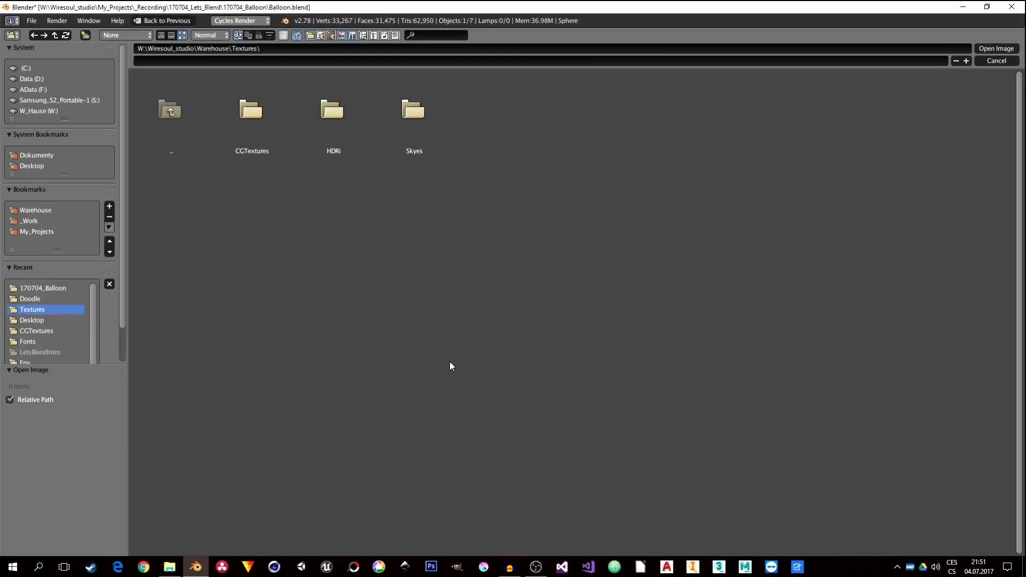
click(329, 114)
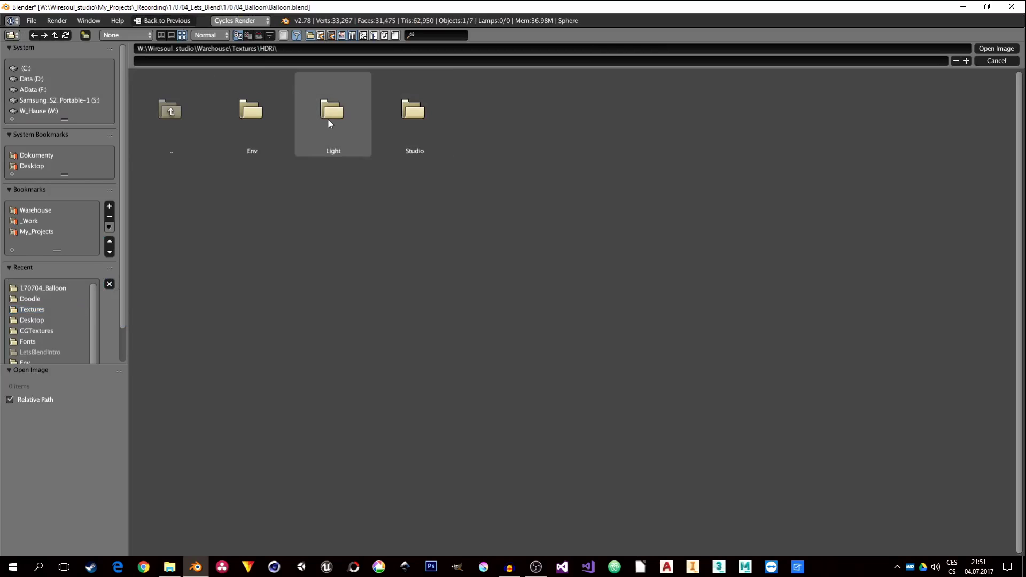
click(255, 119)
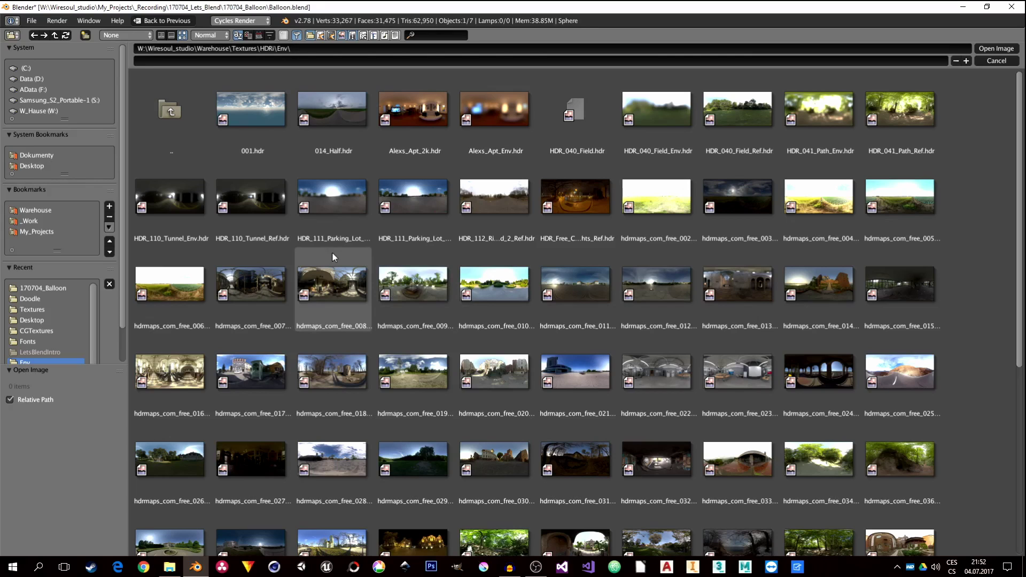
scroll(353, 329, down, 1)
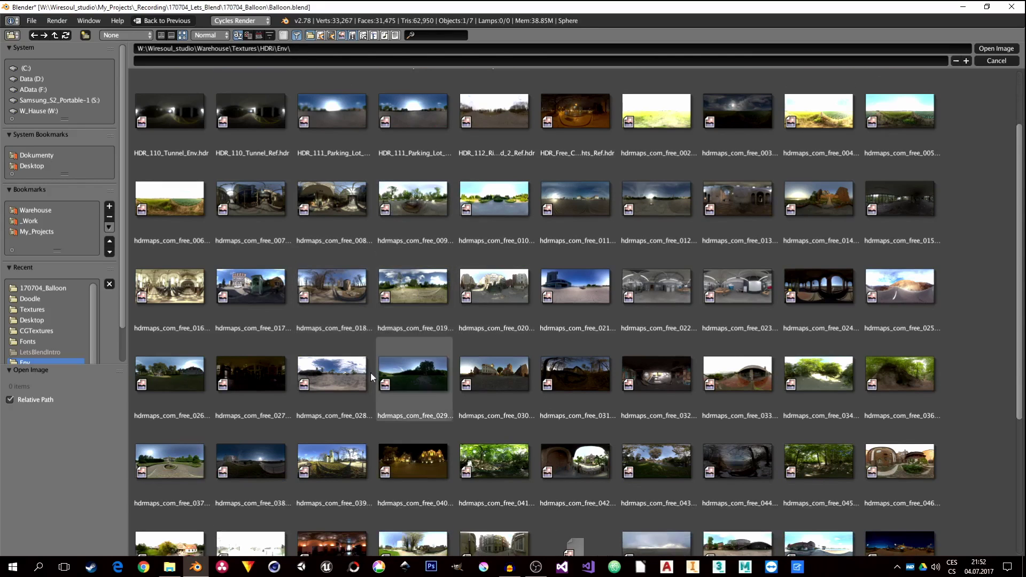
click(417, 286)
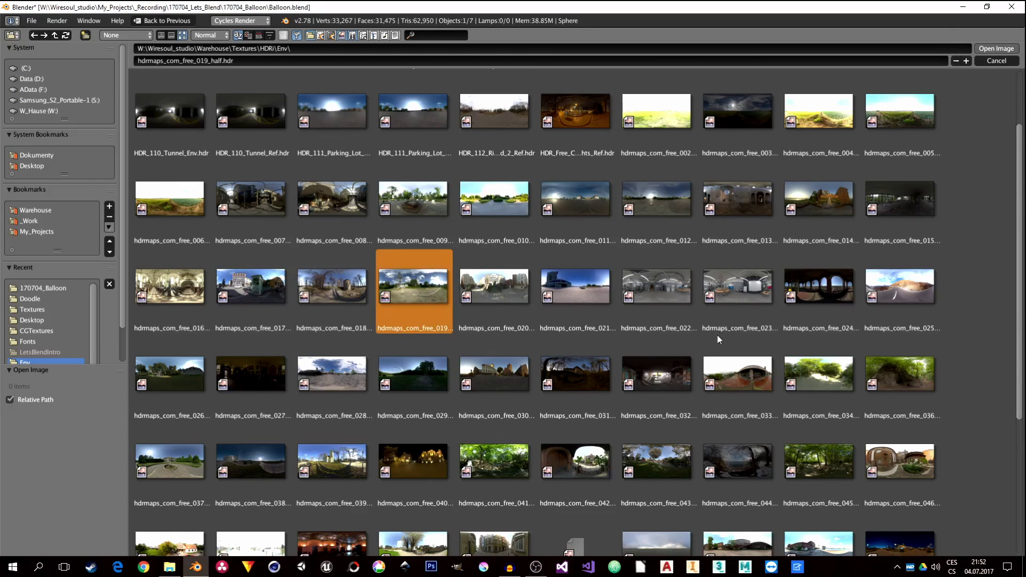
key(Return)
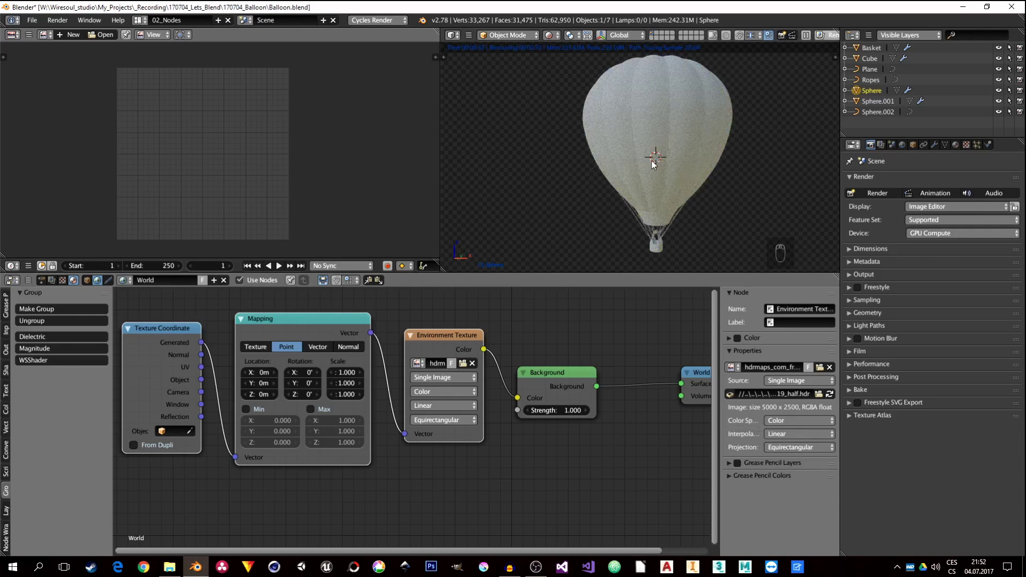
Step: Connect the Environment Texture's color to the Background strength as well, and set the texture to Non-Color Data
middle_drag(516, 401, 546, 369)
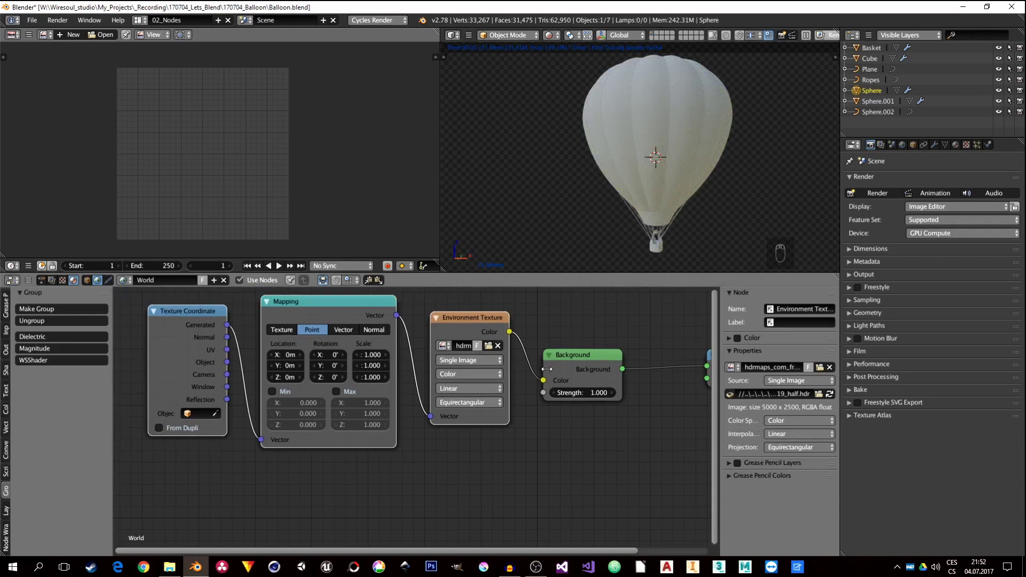
drag(509, 331, 544, 393)
click(487, 360)
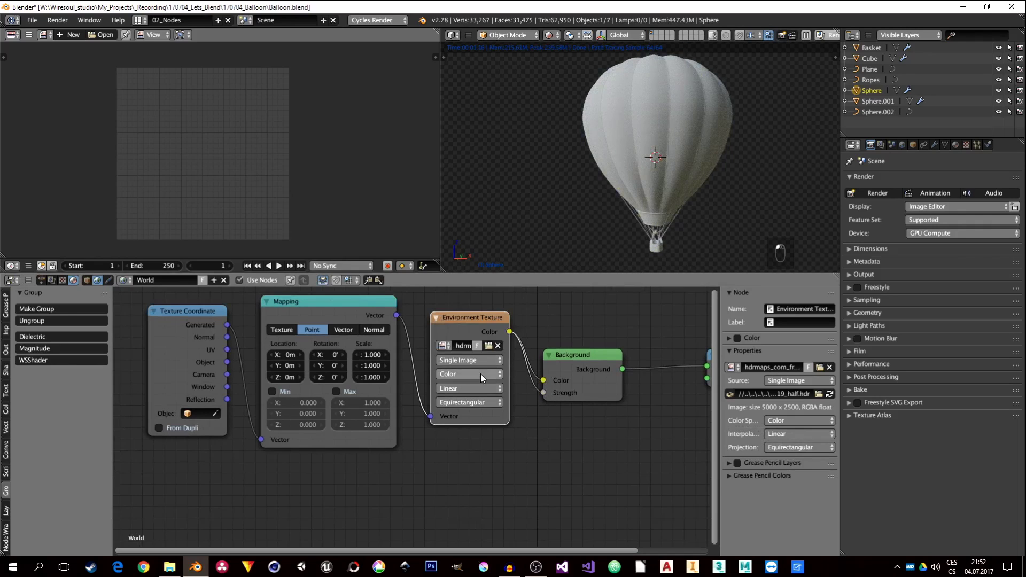
click(480, 373)
click(473, 348)
Step: Insert a Math node on the link between the Environment Texture and the Background strength
key(shift+a)
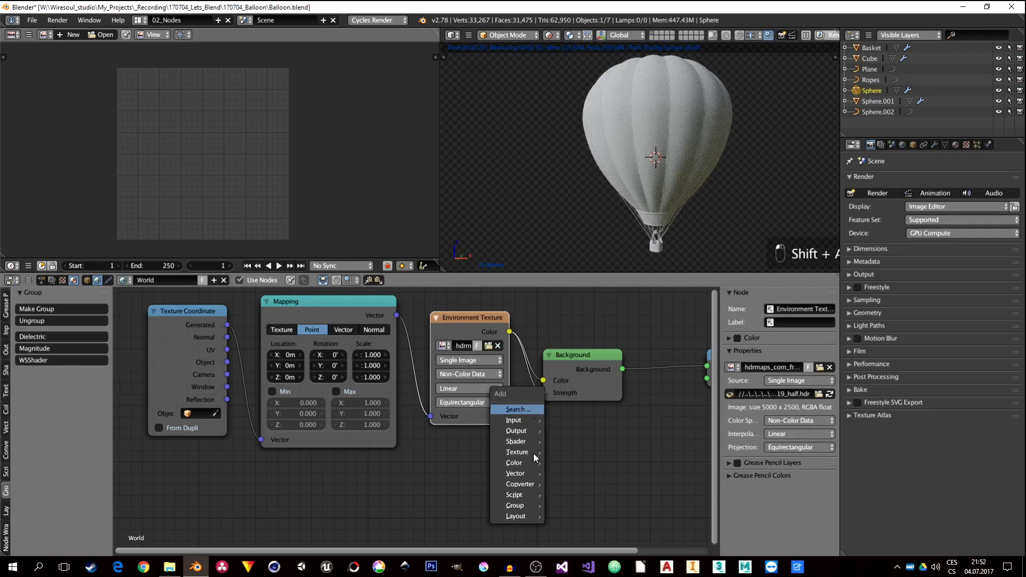
mouse_move(527, 464)
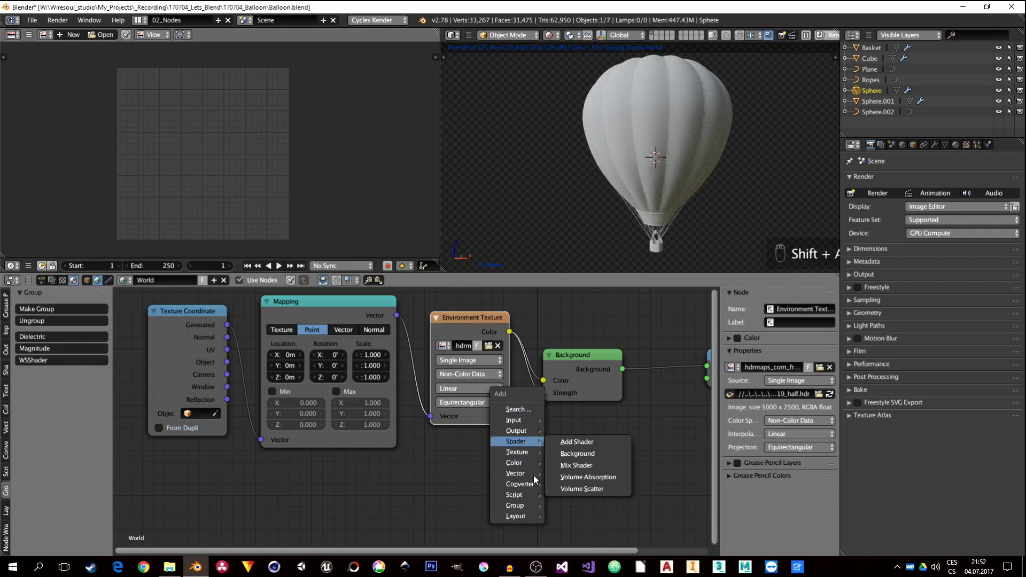
mouse_move(529, 483)
click(576, 415)
click(527, 383)
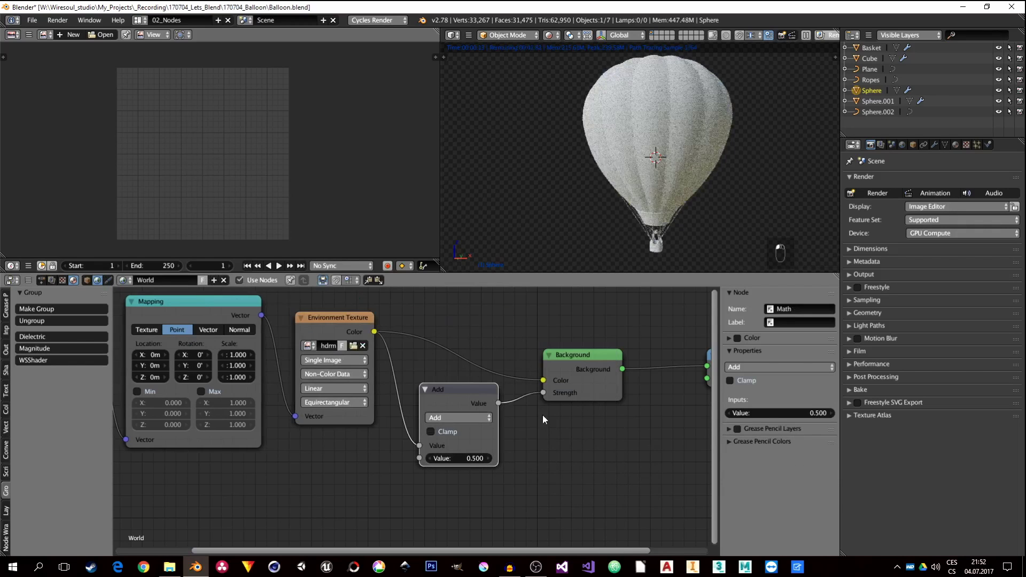
Step: Set the Math node to Multiply with a value of 2
click(460, 416)
click(460, 382)
click(465, 458)
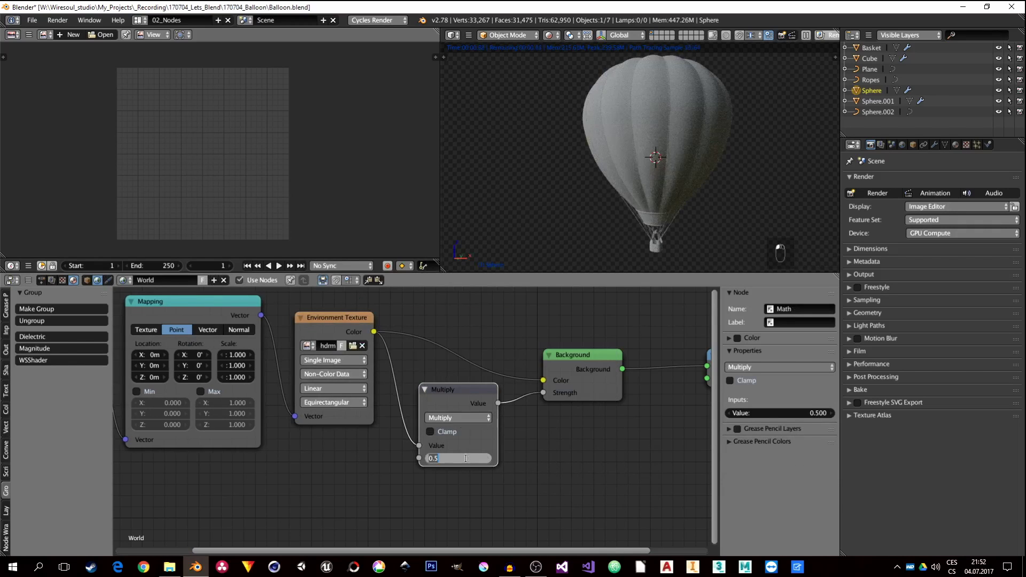
text(2)
key(Return)
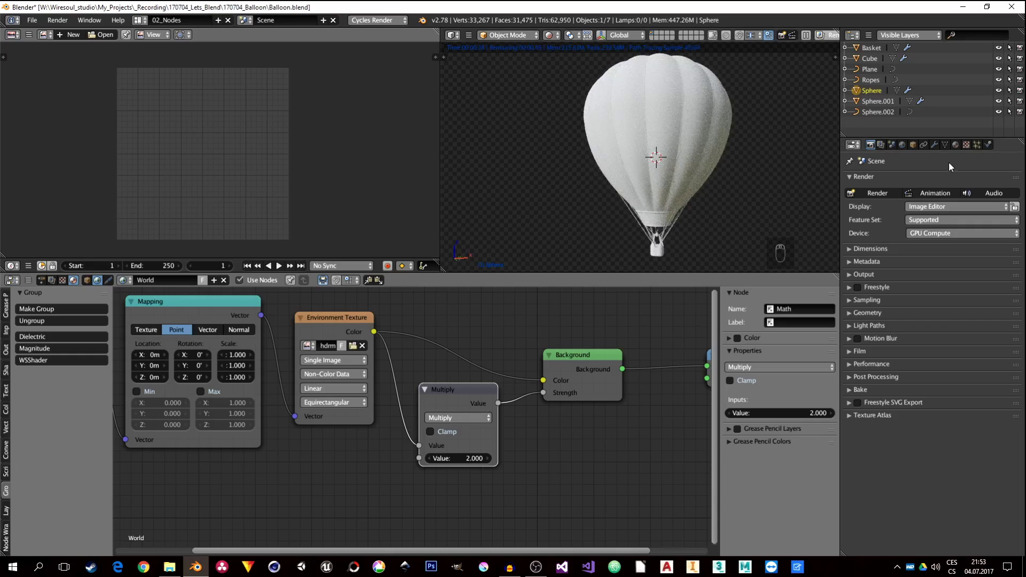
Step: Collapse the scene property sections and check the Color Management settings
click(892, 145)
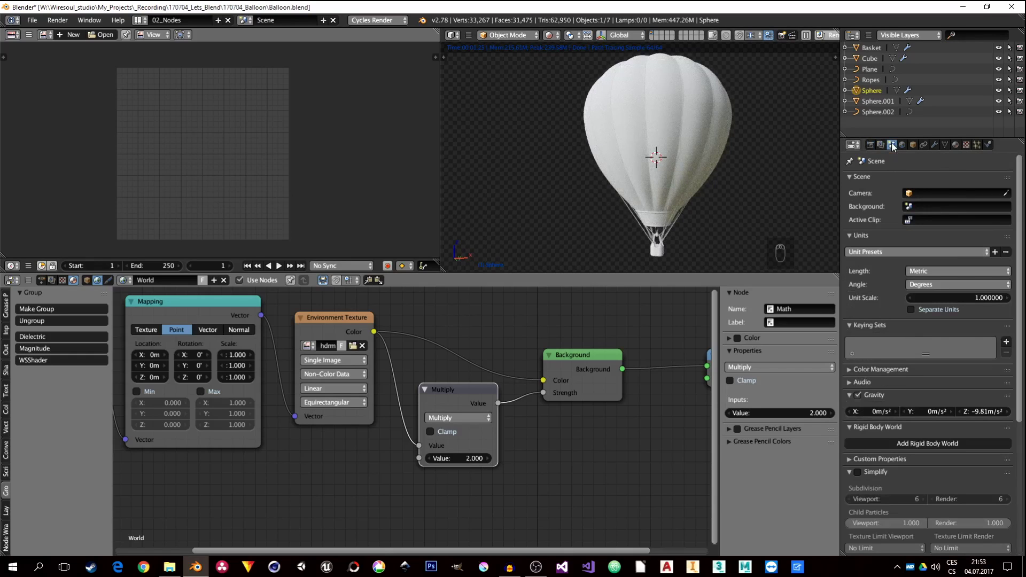
ctrl+click(848, 237)
click(848, 189)
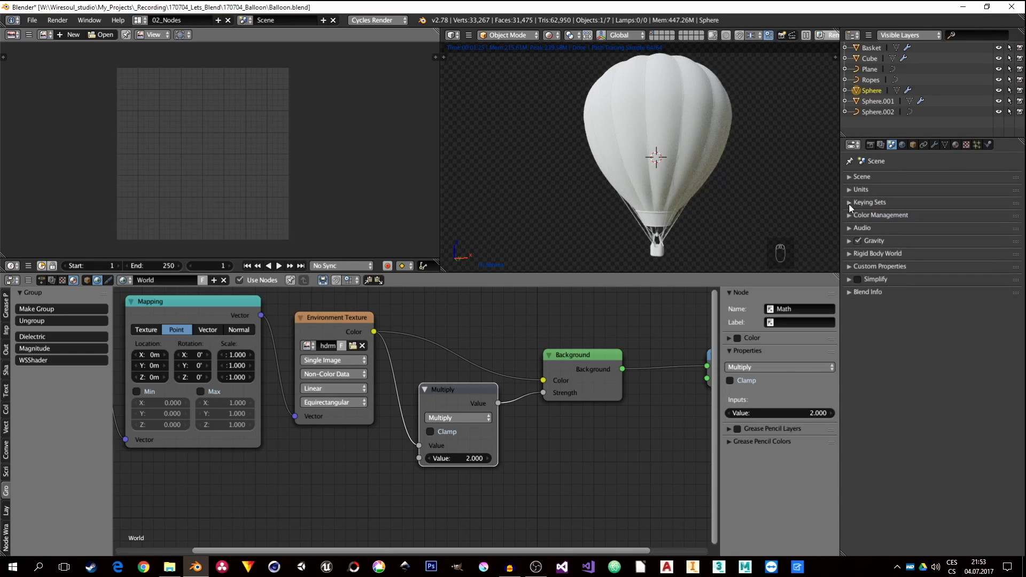
click(848, 215)
click(848, 215)
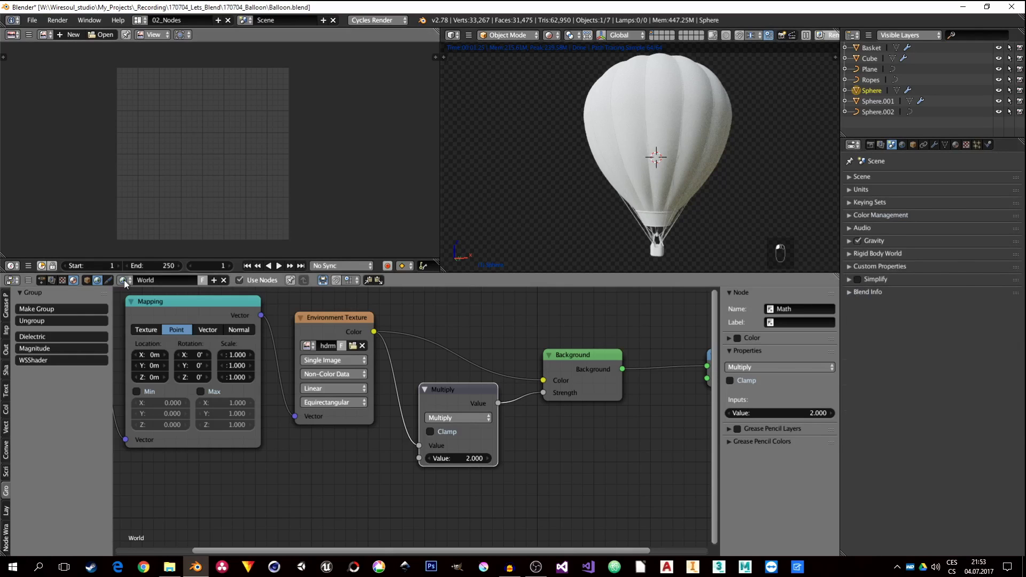
Step: Return the node editor to the balloon envelope's material and frame all its nodes
click(86, 280)
key(Home)
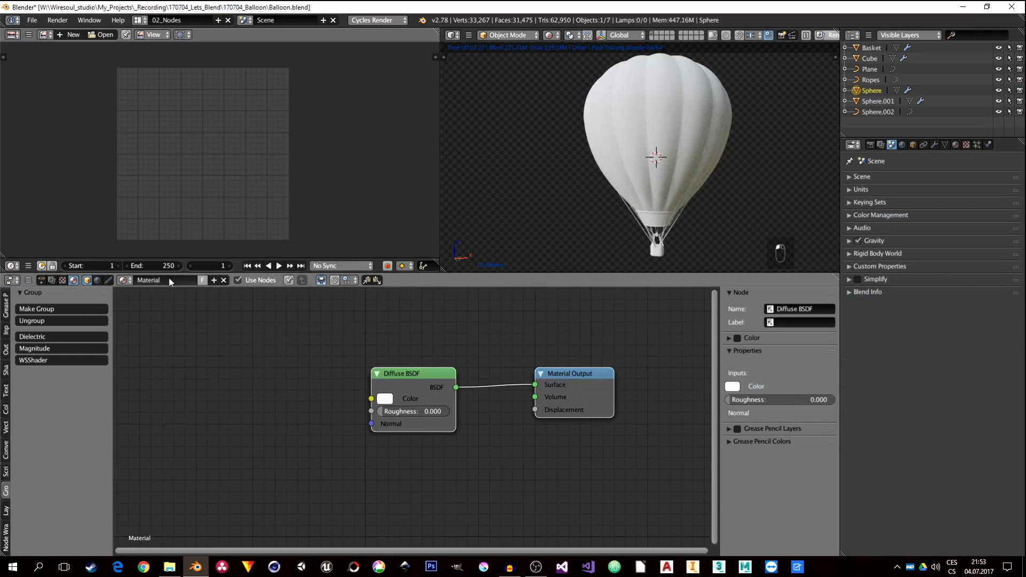
Step: Rename the balloon envelope's material to Fabrik
click(168, 280)
text(Fabrik)
key(Return)
Step: Delete the Diffuse BSDF node and add the Dielectric group node in its place before the Material Output
middle_drag(317, 401, 402, 399)
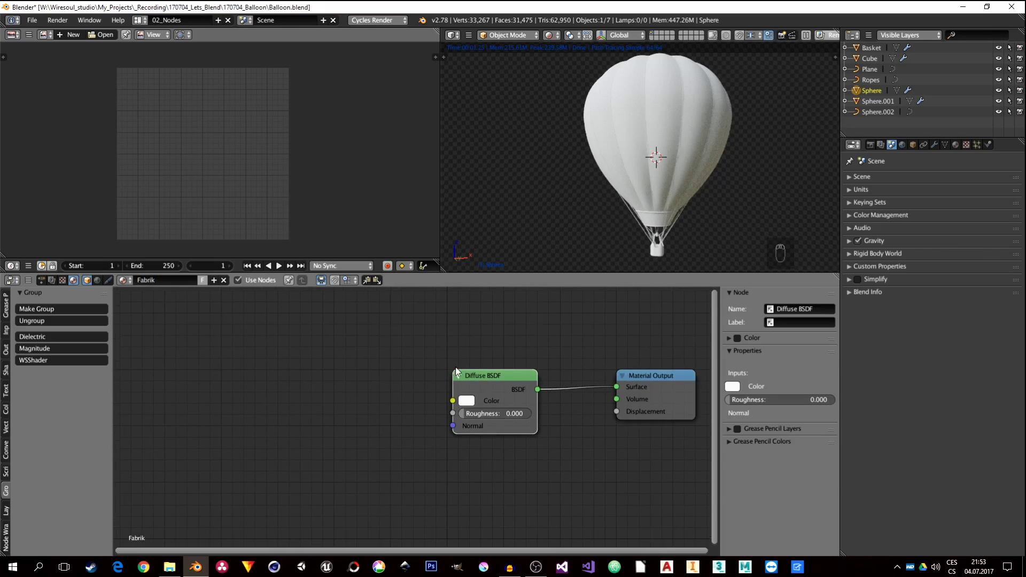
key(x)
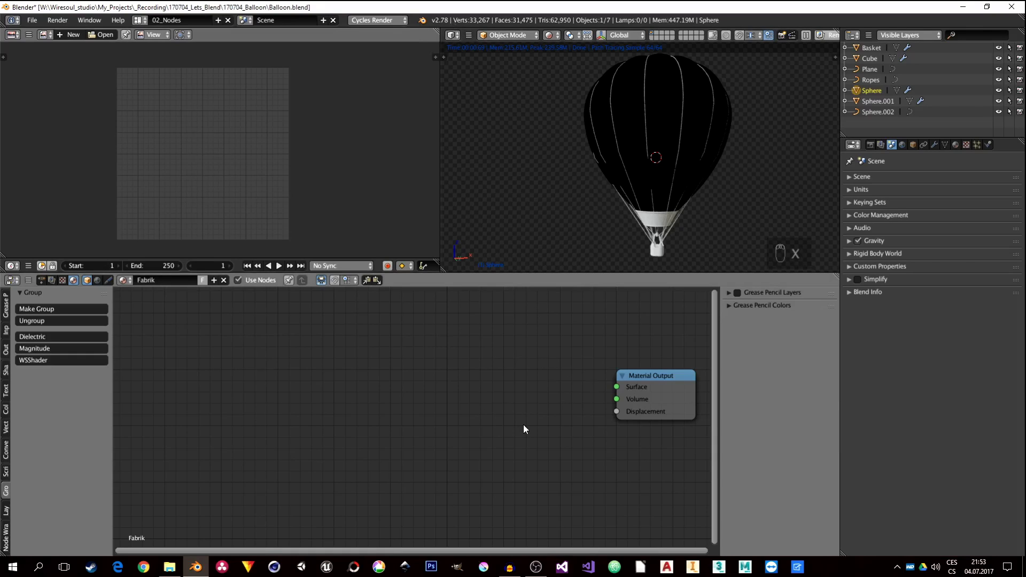
click(43, 341)
click(462, 366)
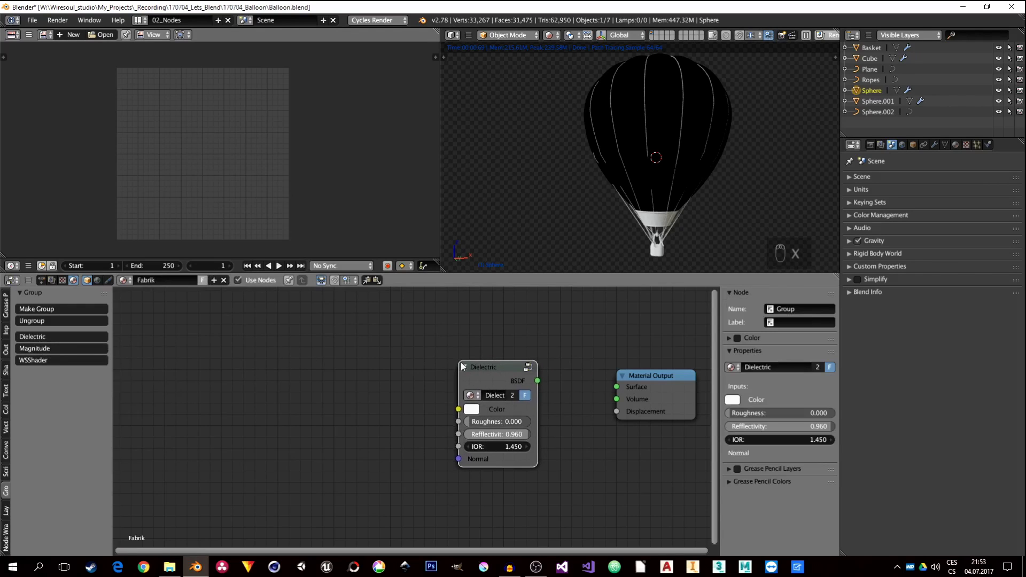
middle_drag(485, 385, 463, 370)
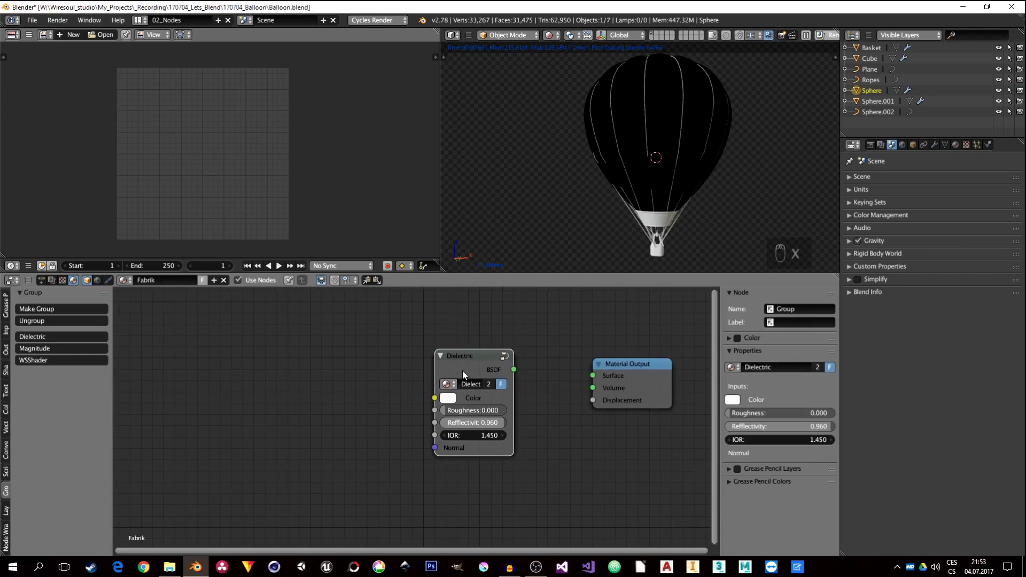
Step: Look inside the Dielectric group and spread out its Group Input, Mix and Bump nodes so the links are easier to follow
key(Tab)
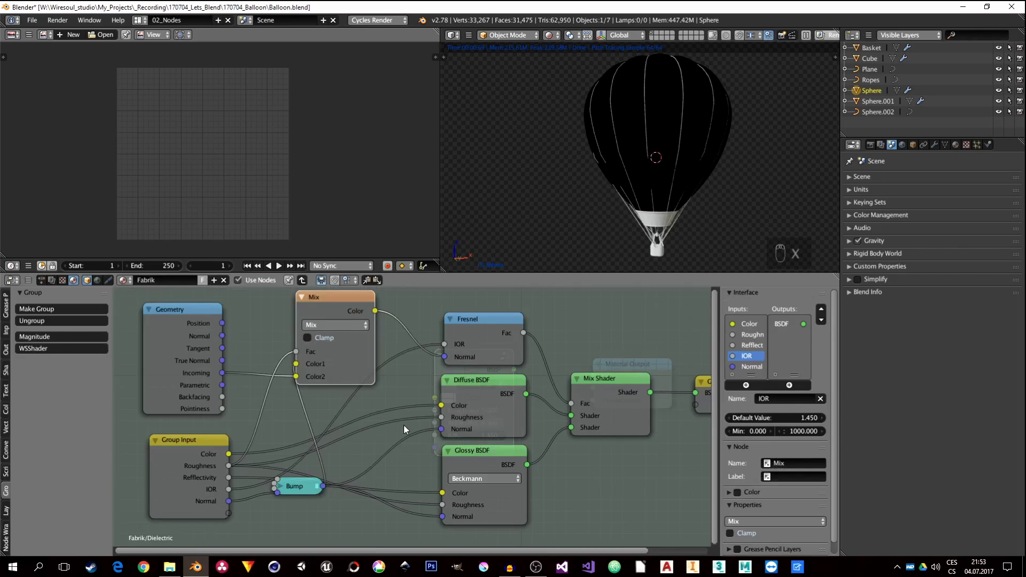
ctrl+scroll(409, 429, left, 2)
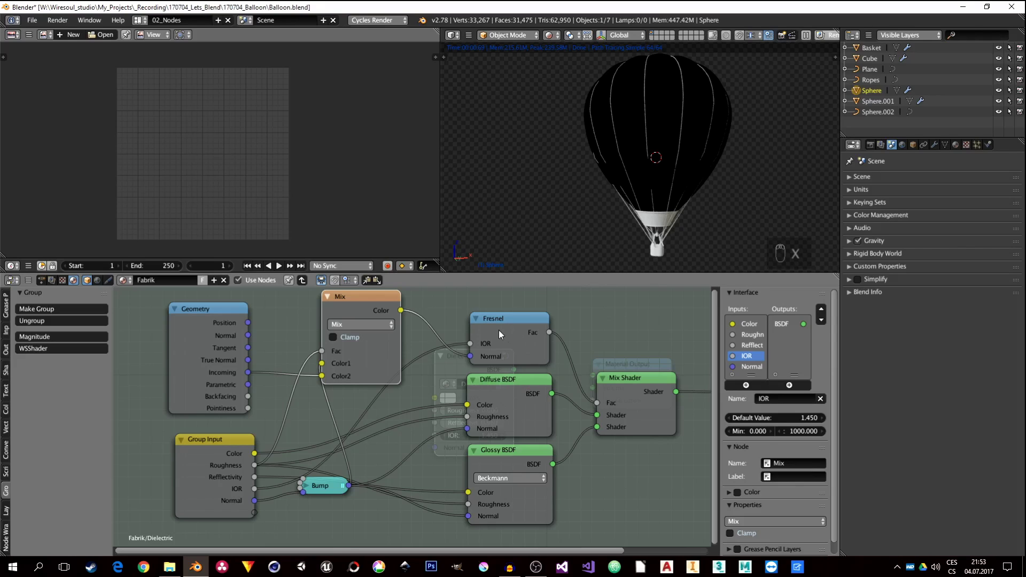
drag(498, 318, 499, 317)
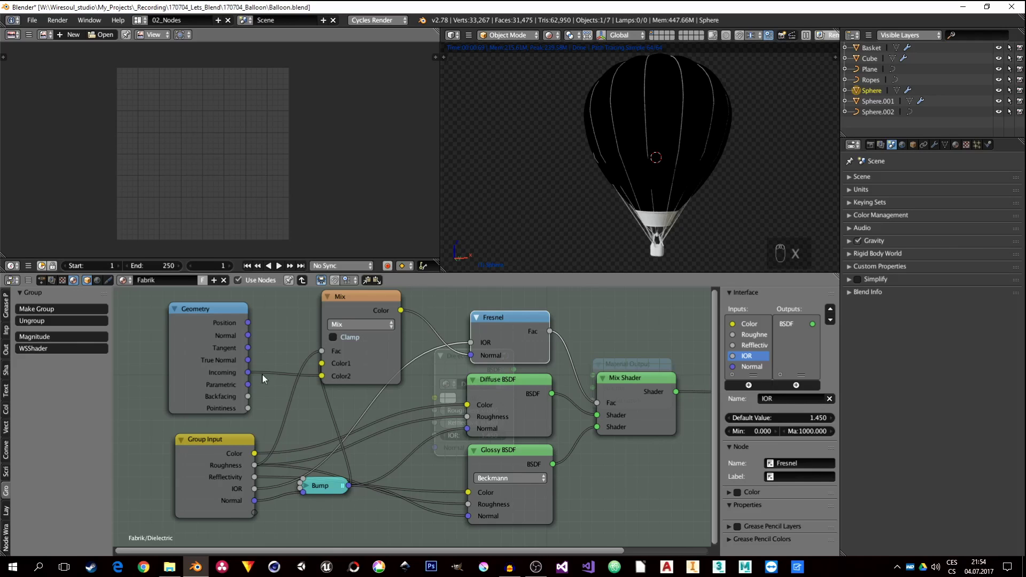
drag(213, 444, 184, 441)
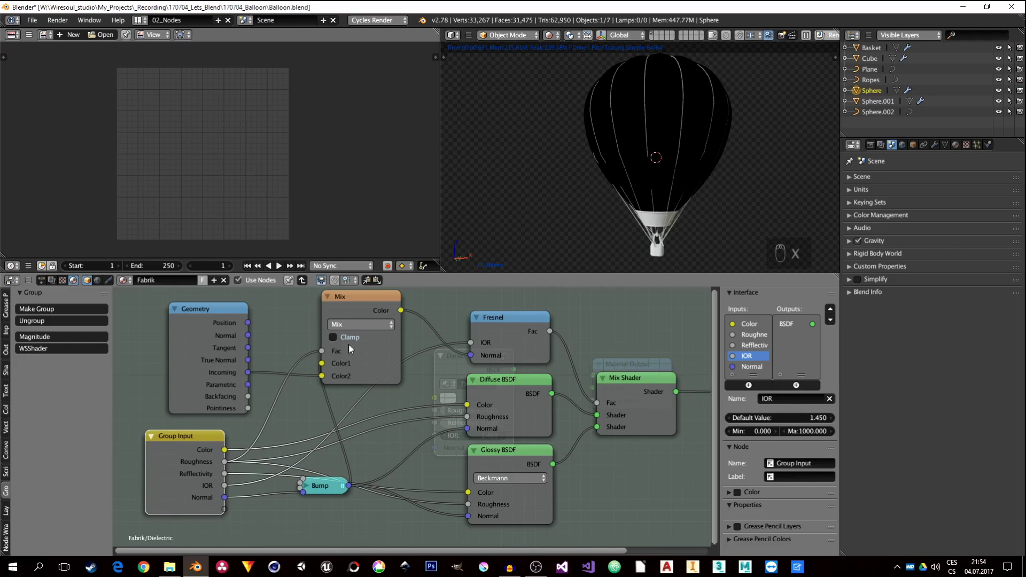
click(358, 302)
drag(358, 302, 392, 319)
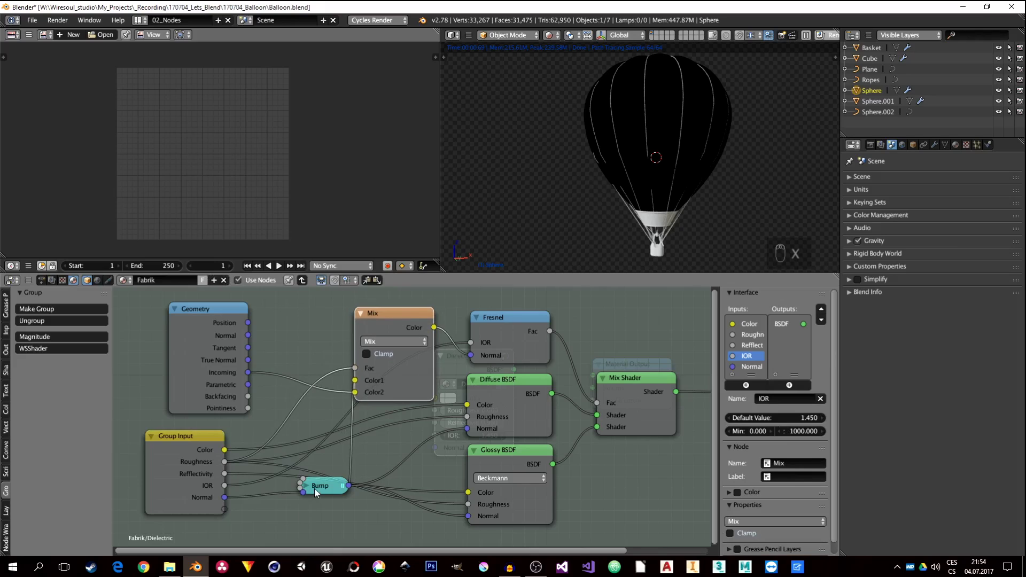
drag(315, 486, 279, 426)
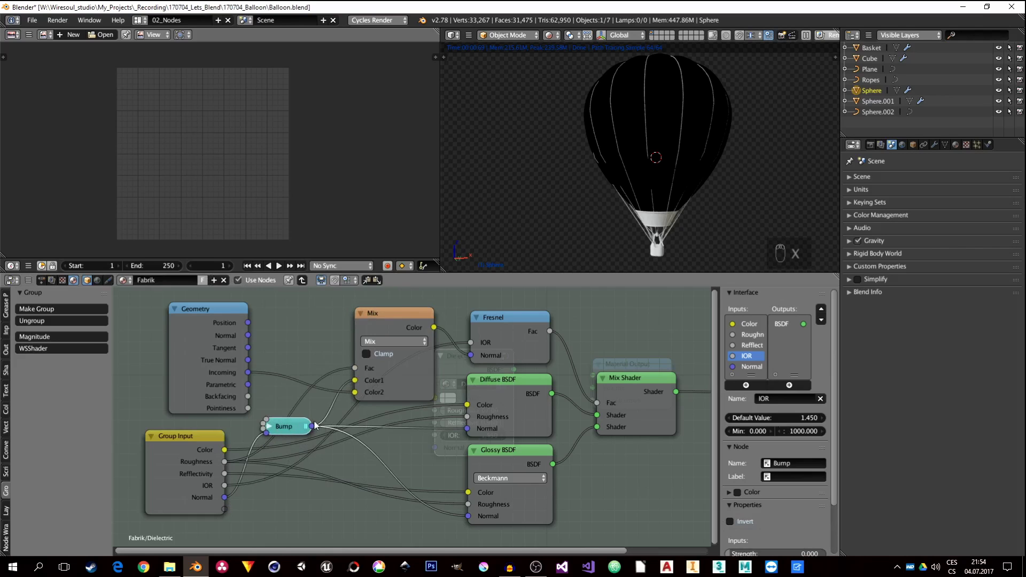
drag(176, 450, 166, 444)
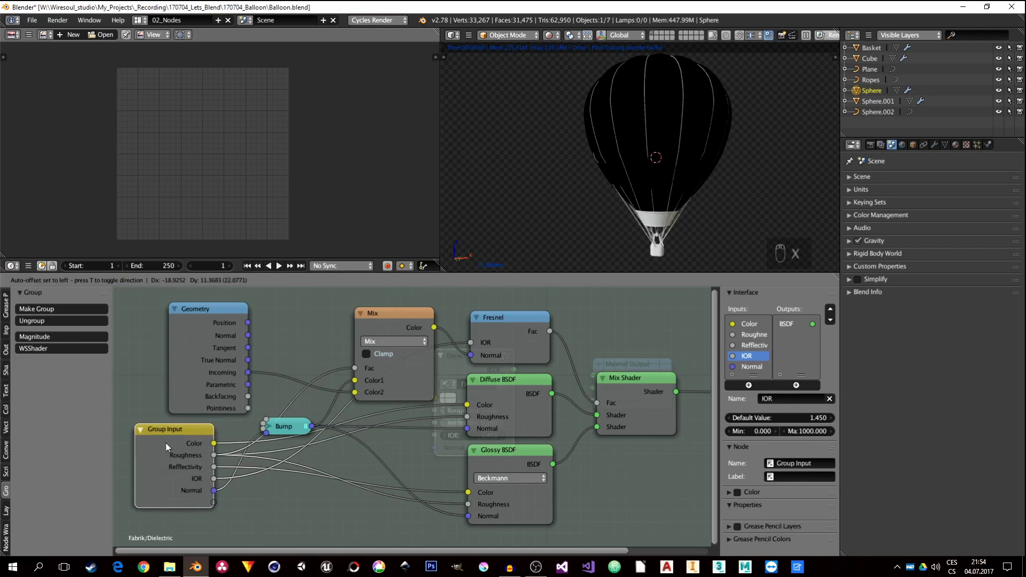
click(501, 325)
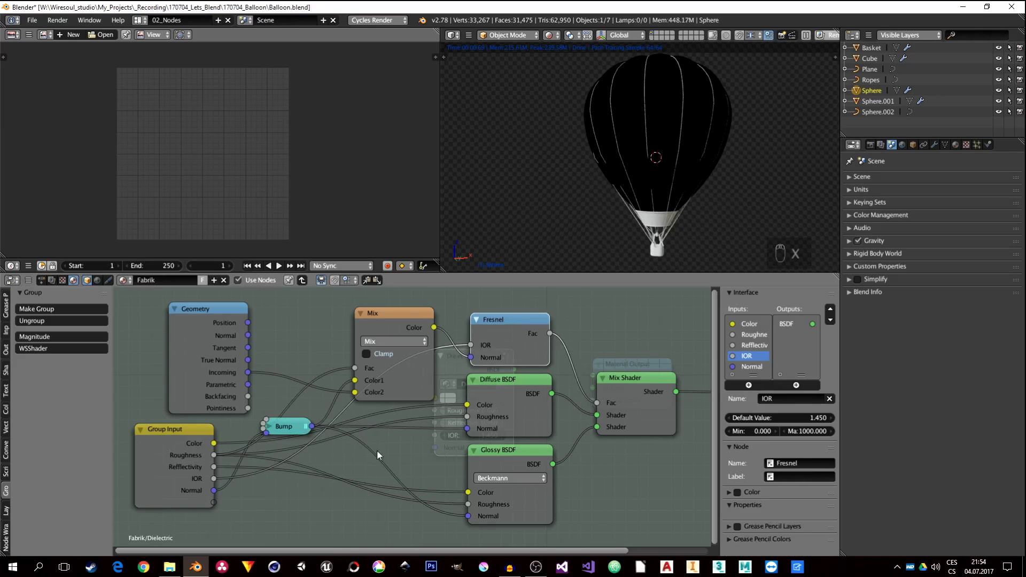
drag(513, 385, 515, 385)
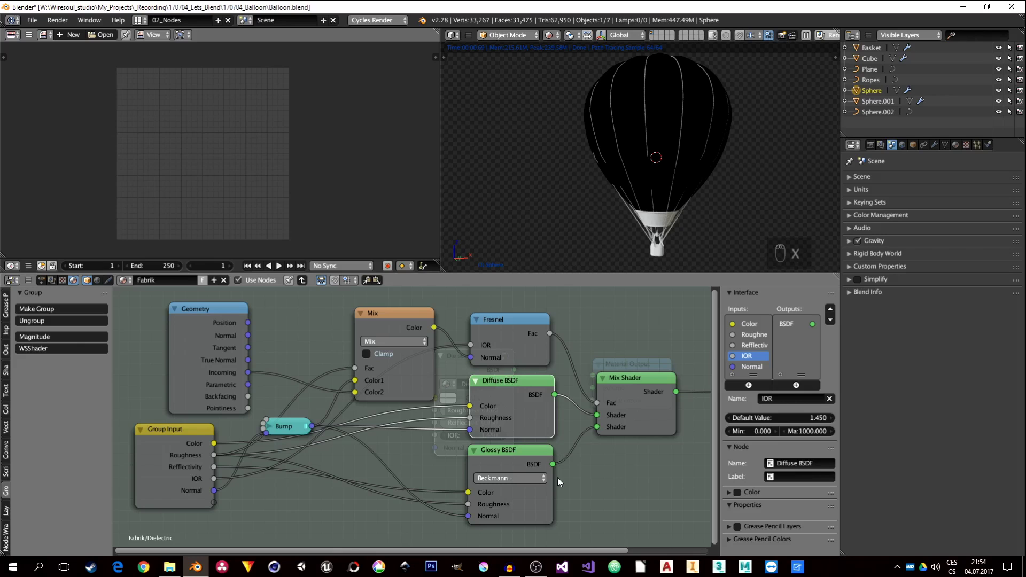
key(Tab)
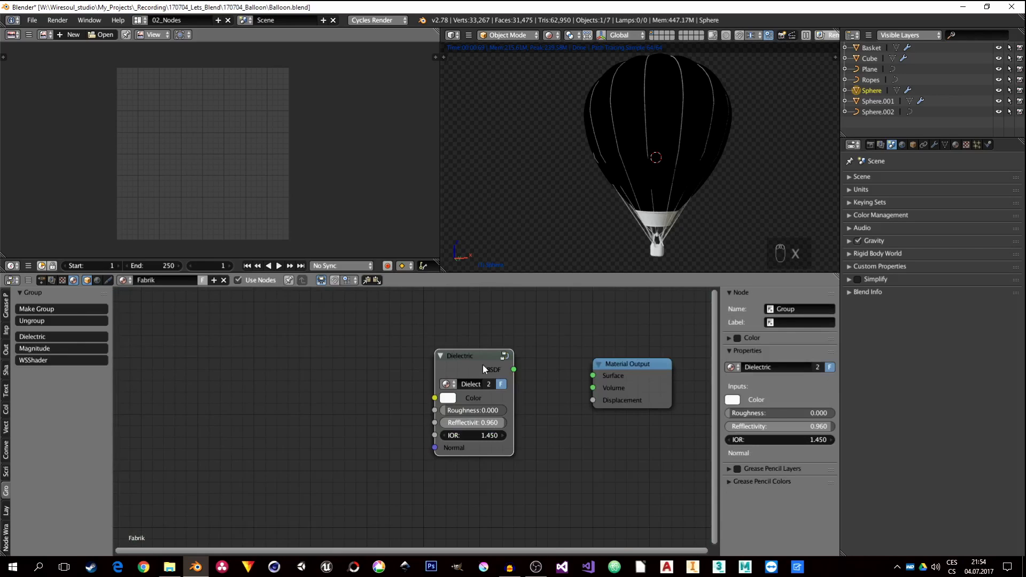
Step: Connect the Dielectric group's BSDF output to the Material Output's Surface and set the group's roughness to 0.345
drag(482, 365, 592, 375)
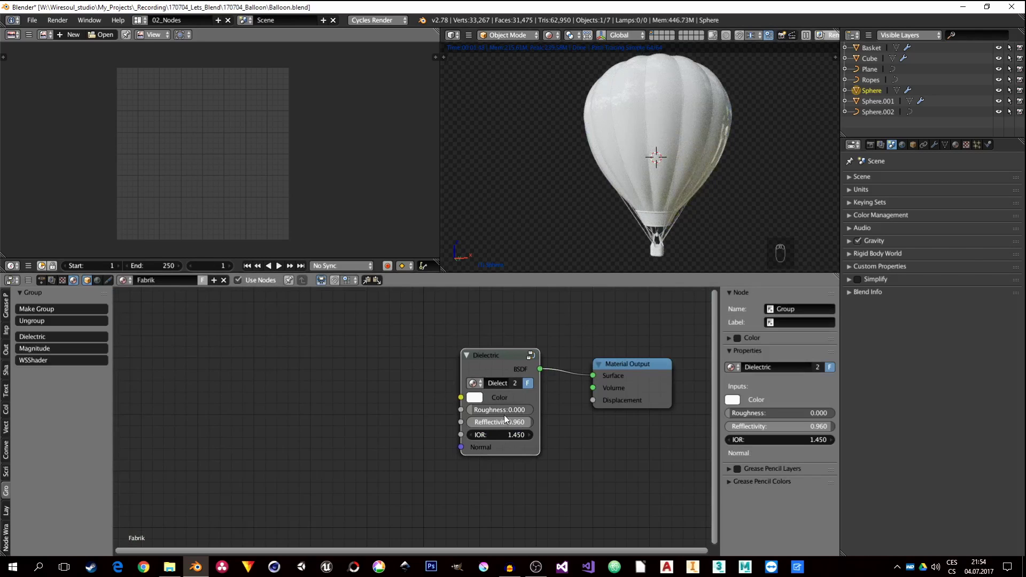
drag(504, 410, 526, 410)
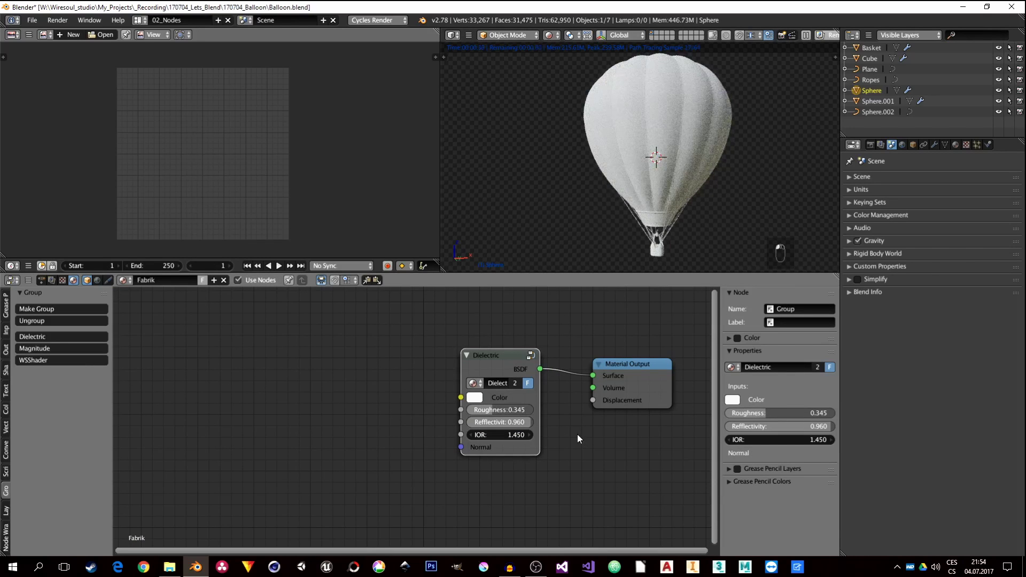
drag(489, 357, 537, 373)
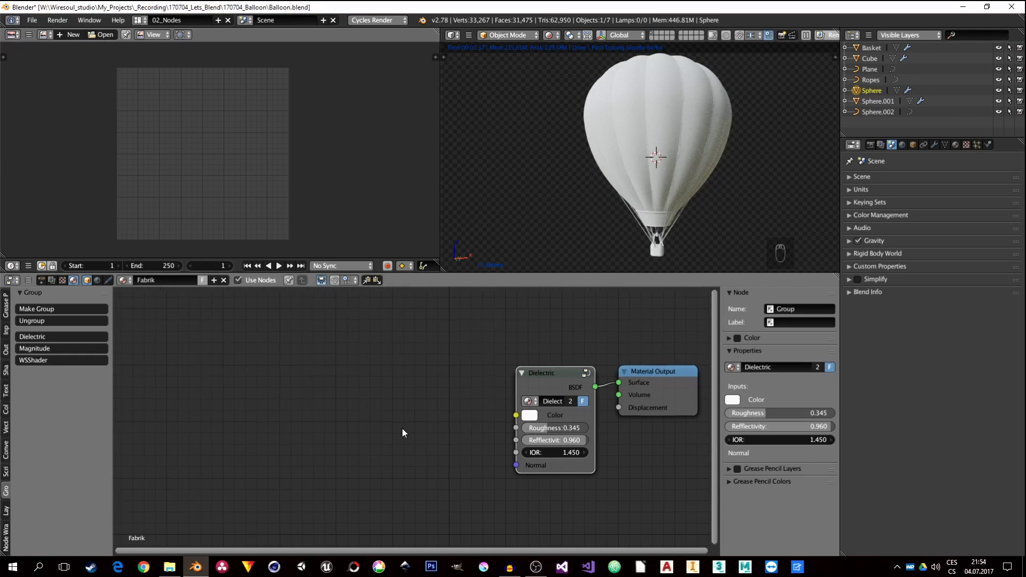
ctrl+scroll(408, 414, right, 5)
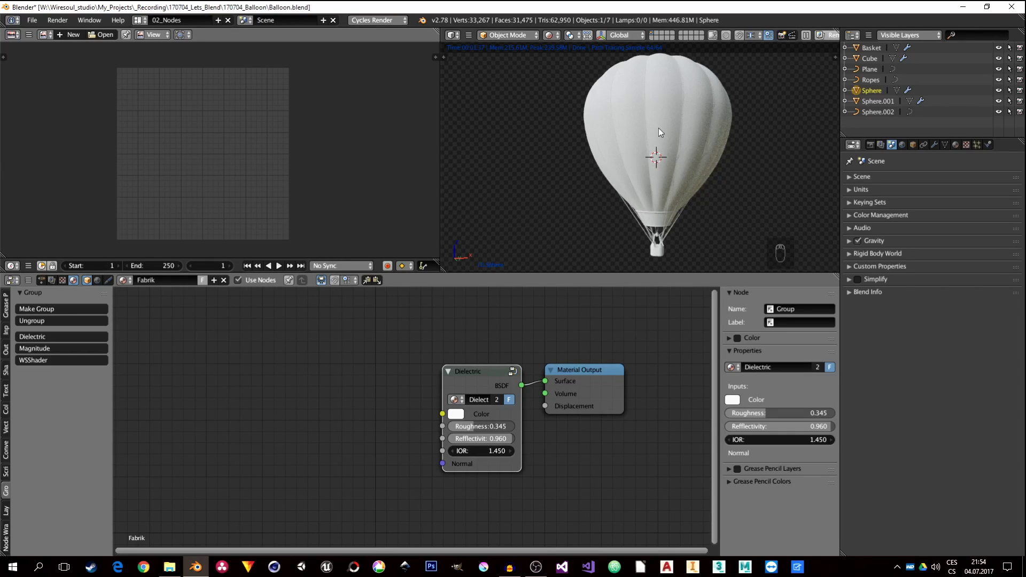
Step: In solid shading and Edit Mode, select all the envelope's vertical rib edges by similarity and mark them as seams
key(z)
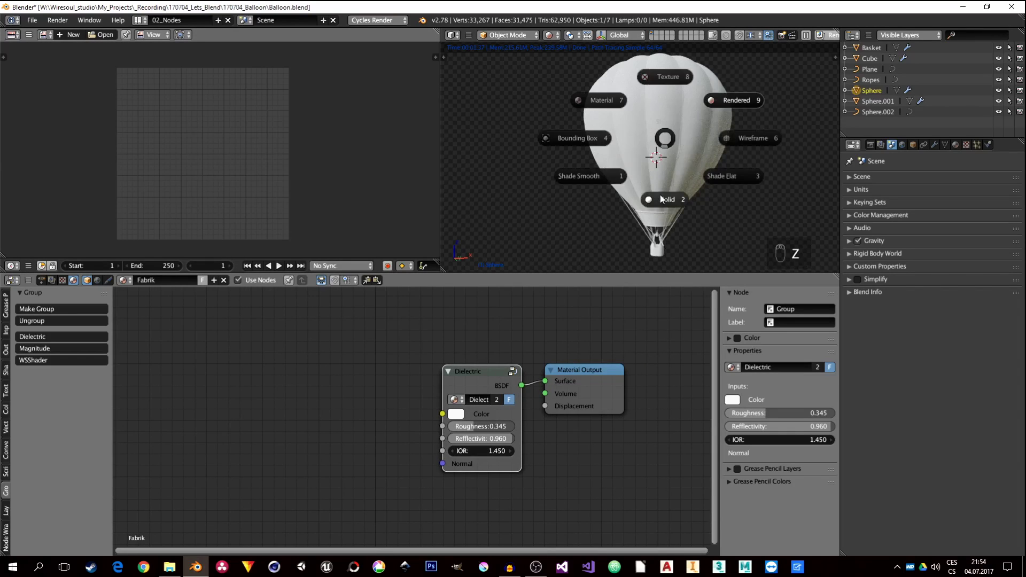
key(Tab)
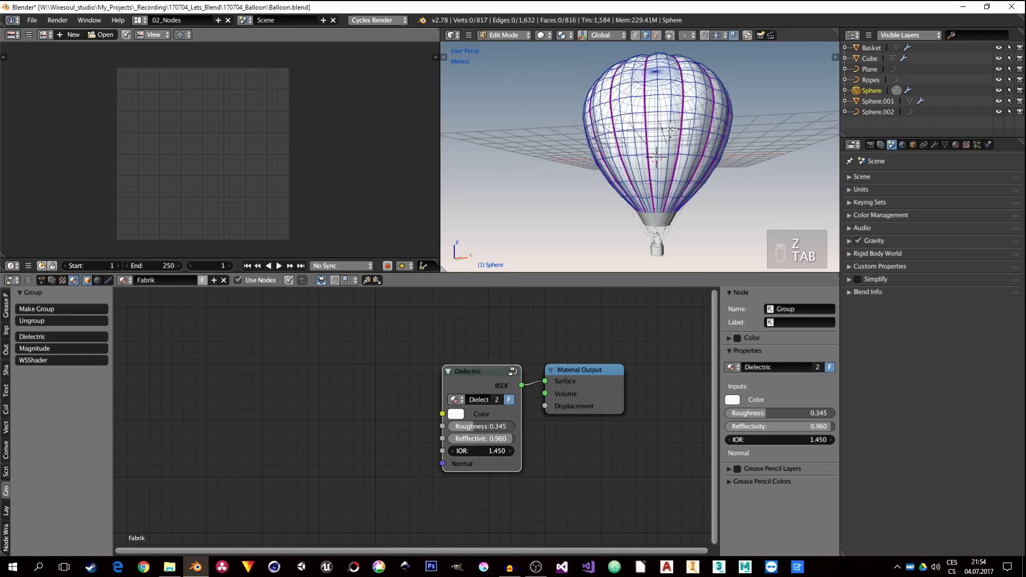
right_click(687, 117)
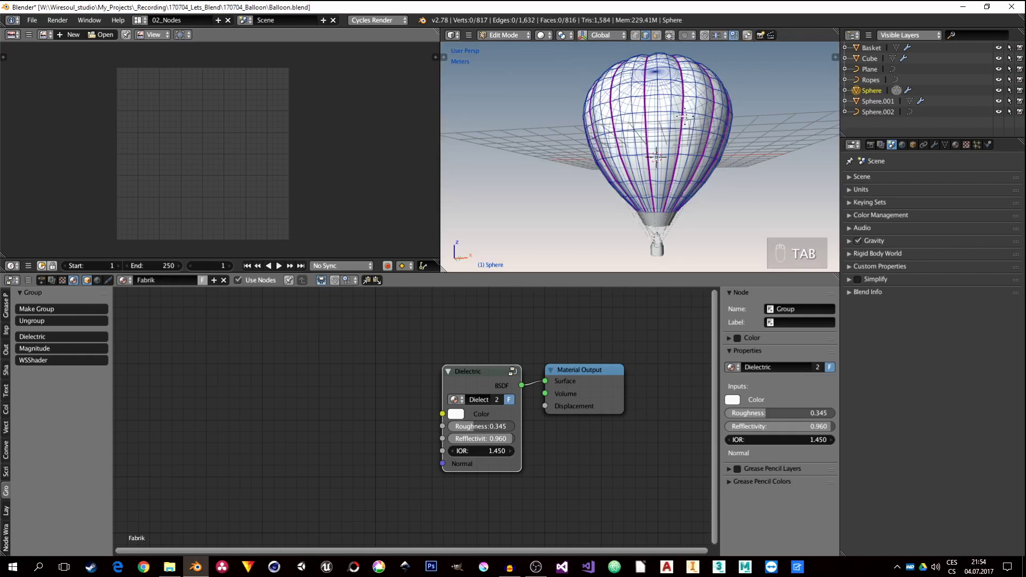
scroll(686, 116, up, 2)
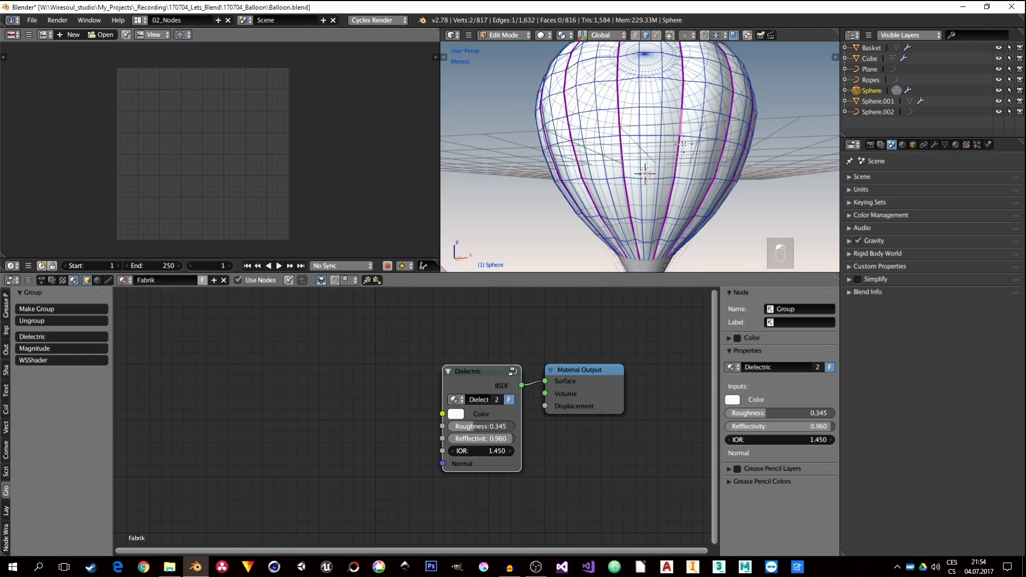
scroll(680, 128, down, 1)
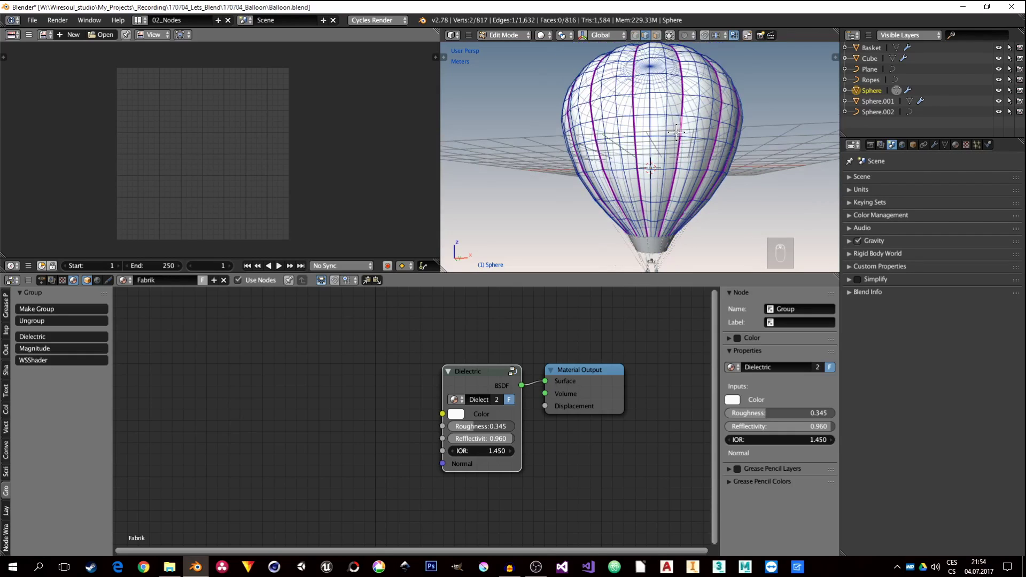
middle_drag(664, 150, 667, 143)
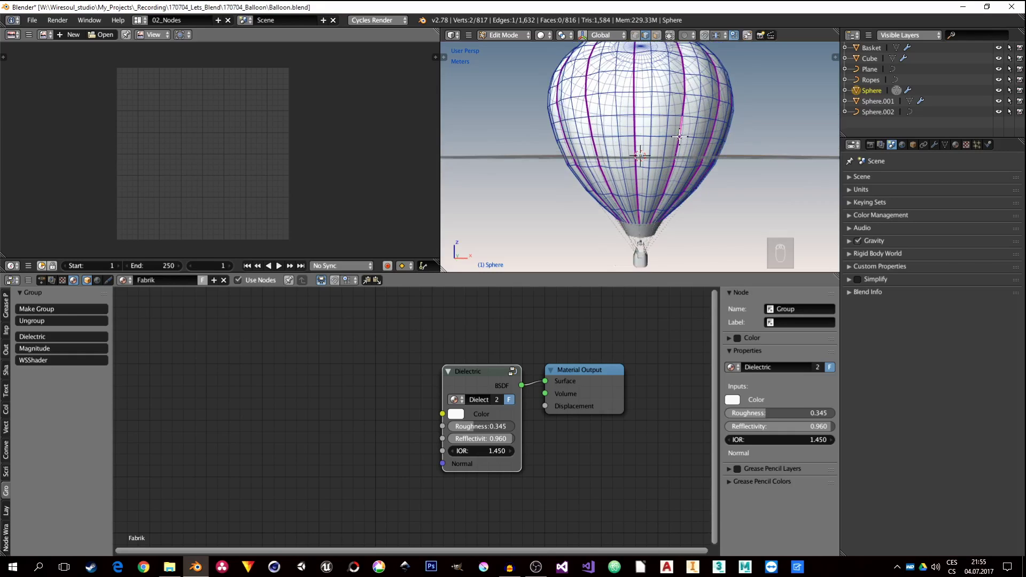
key(shift+g)
click(646, 137)
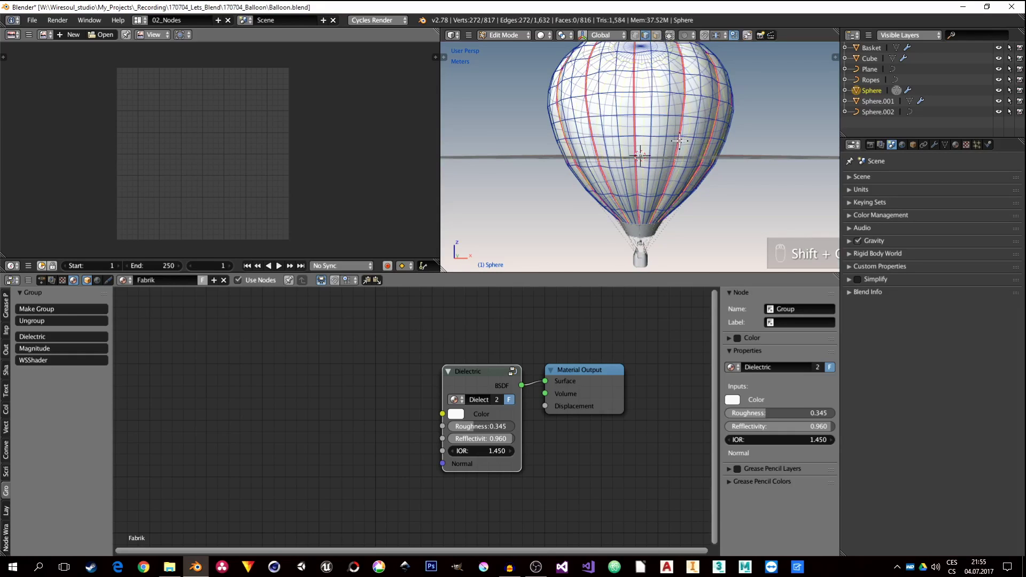
key(ctrl+e)
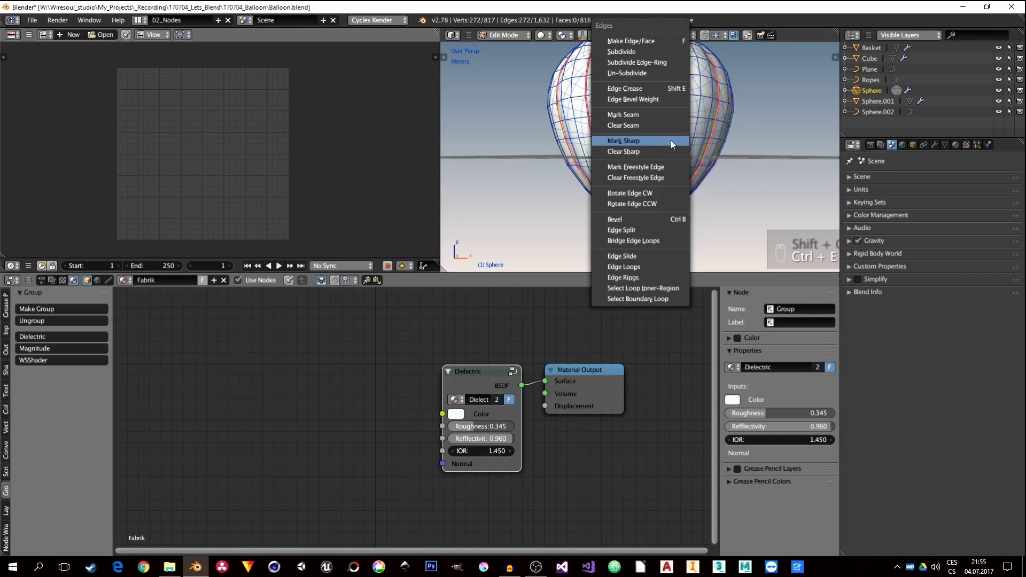
click(638, 115)
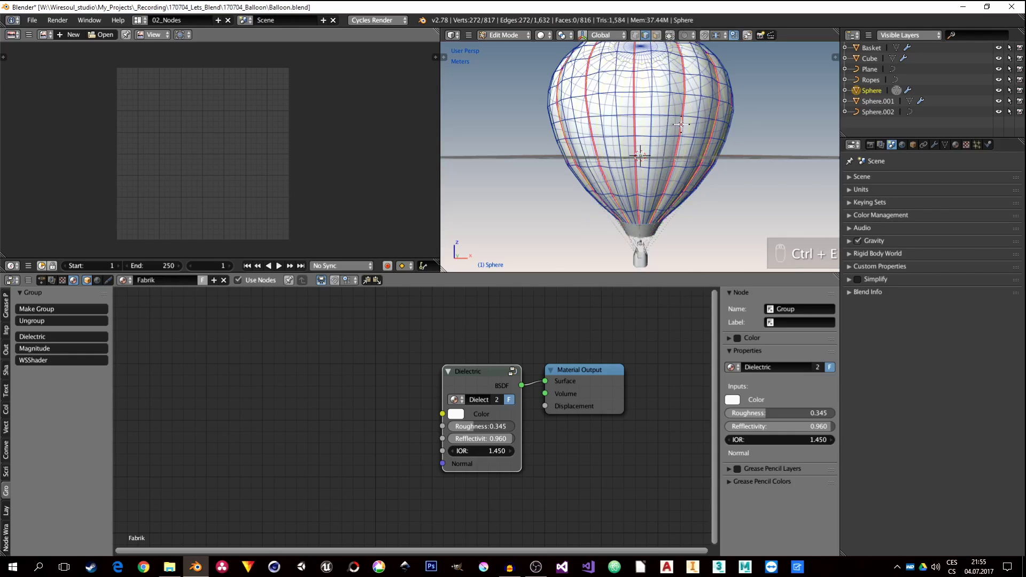
Step: Select the whole envelope mesh and unwrap it to UVs
key(a)
key(a)
key(a)
key(u)
click(664, 145)
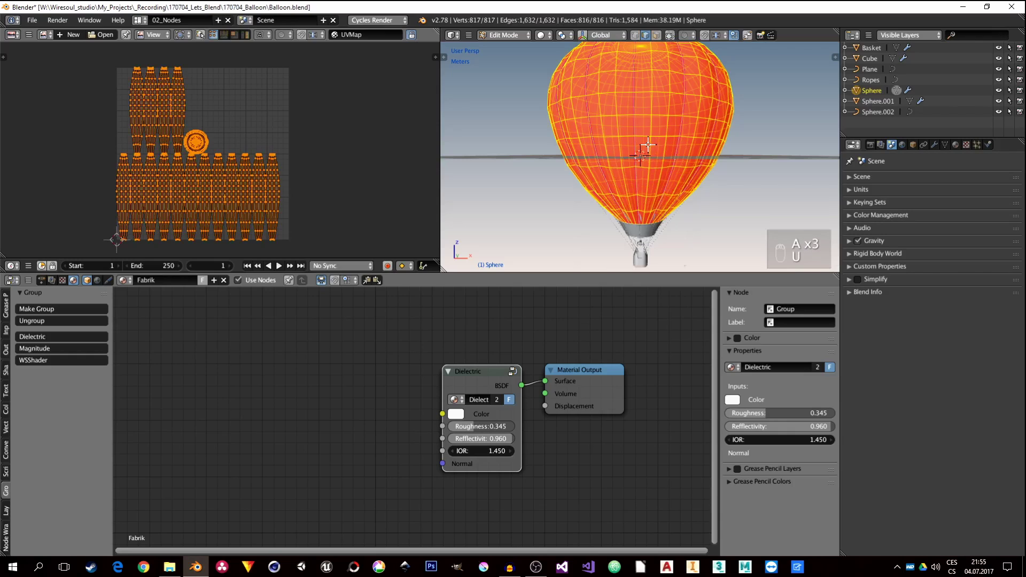
Step: Load the striped fabric texture Large_DI-506.jpg from the CGTextures folder behind the envelope's UV layout
middle_drag(206, 191, 268, 197)
scroll(239, 195, down, 1)
scroll(226, 197, up, 2)
scroll(225, 198, down, 1)
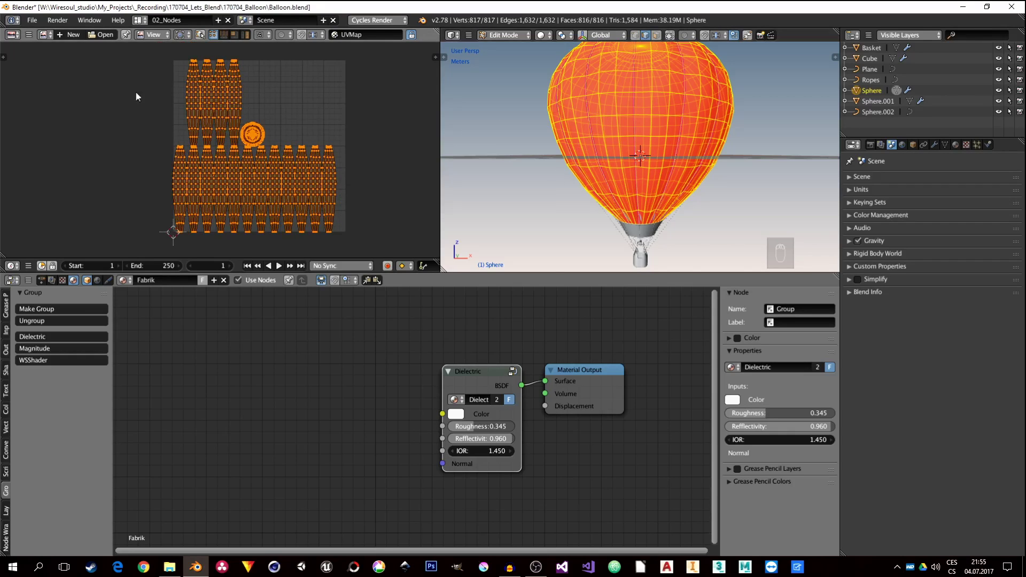
click(96, 34)
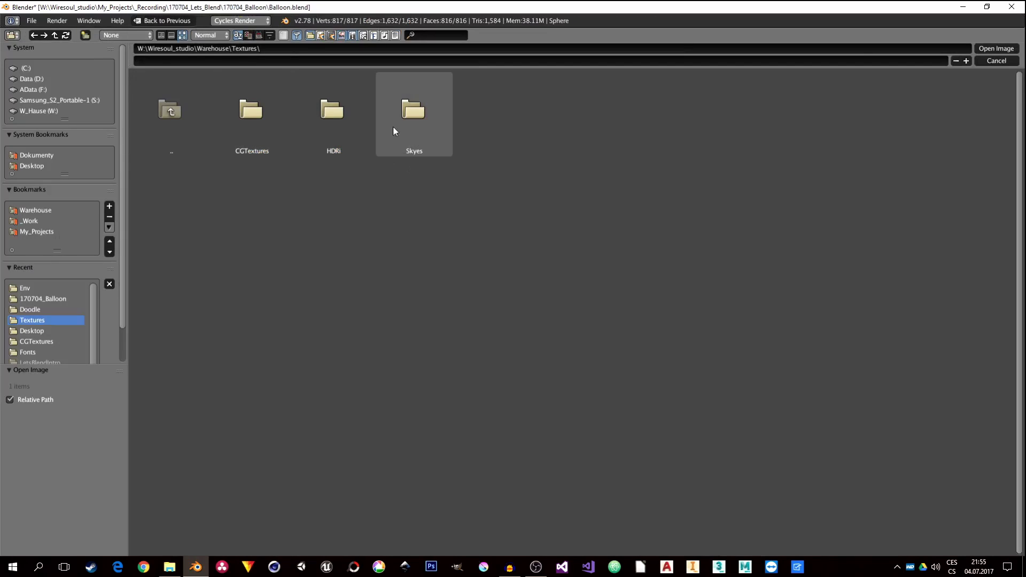
click(238, 130)
click(238, 112)
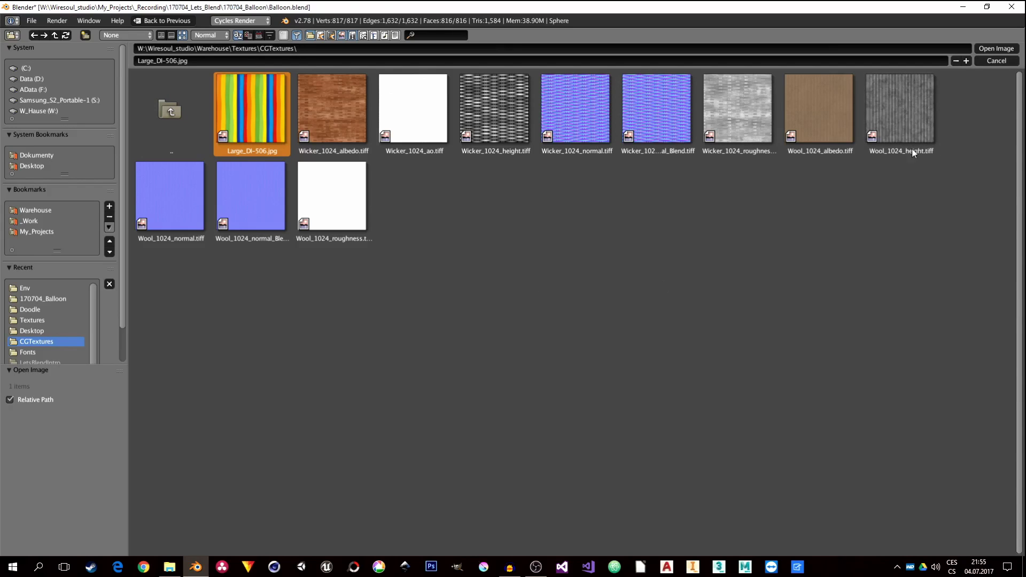
click(995, 50)
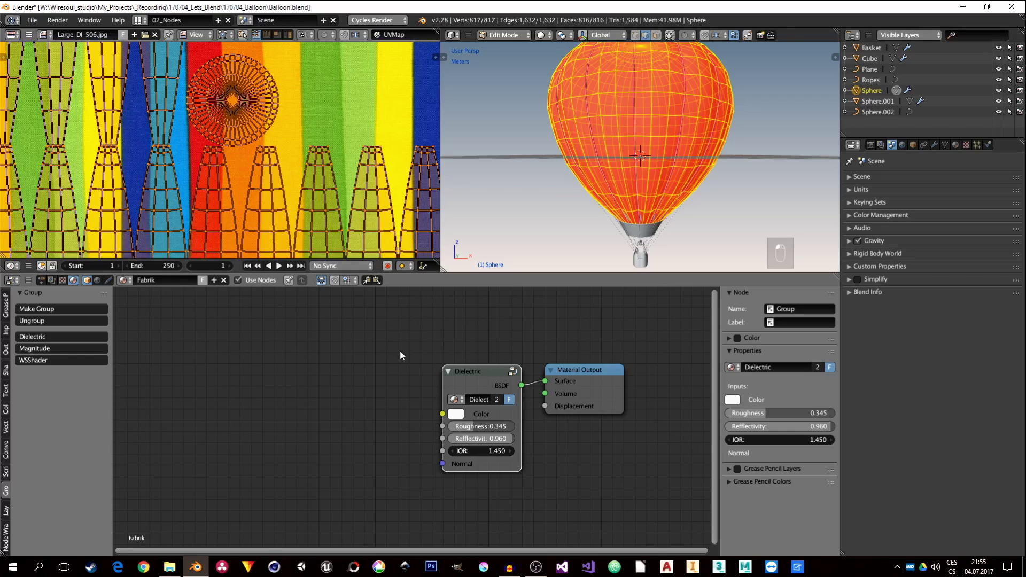
scroll(329, 200, down, 3)
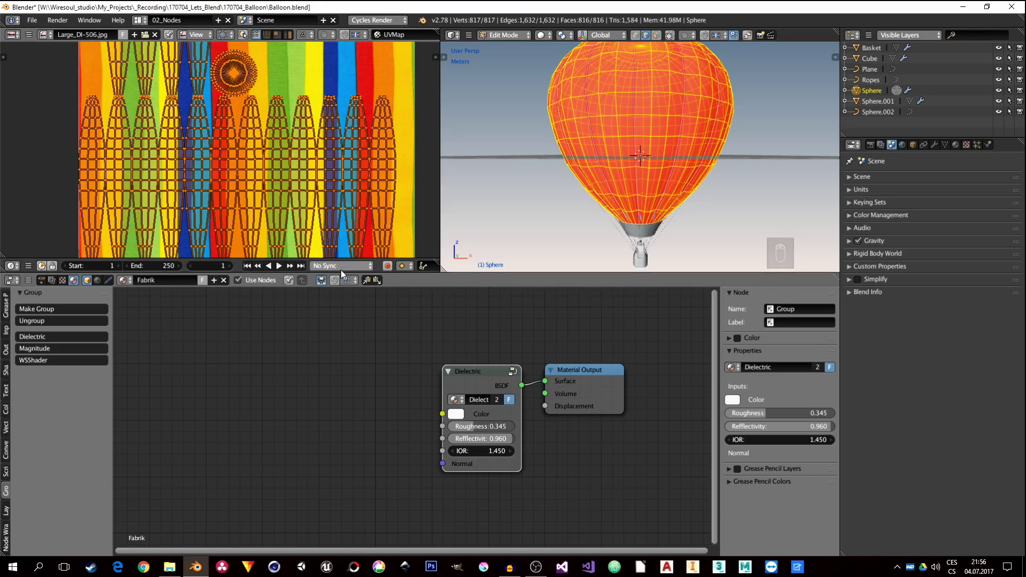
middle_drag(395, 383, 421, 381)
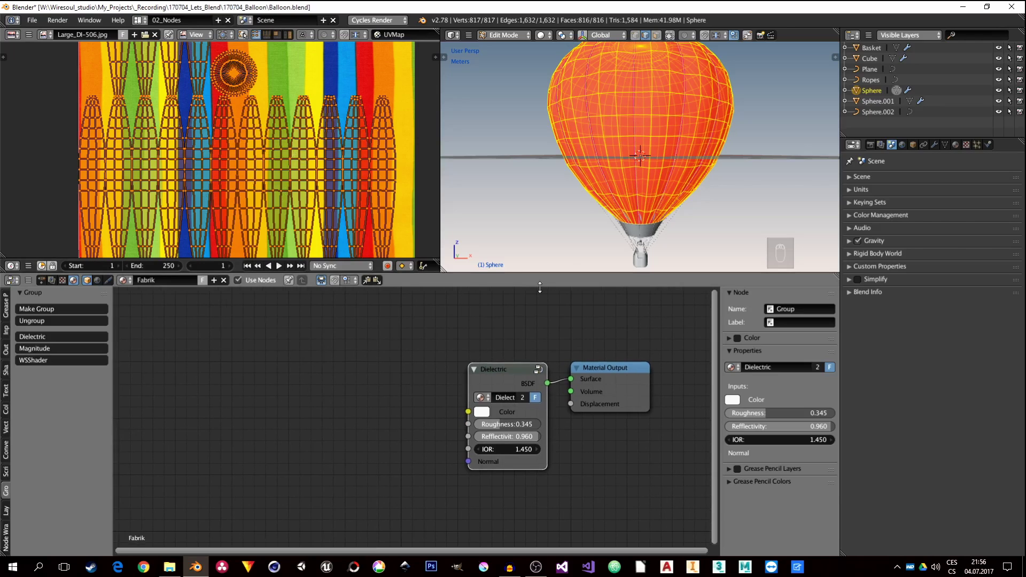
middle_drag(568, 213, 515, 229)
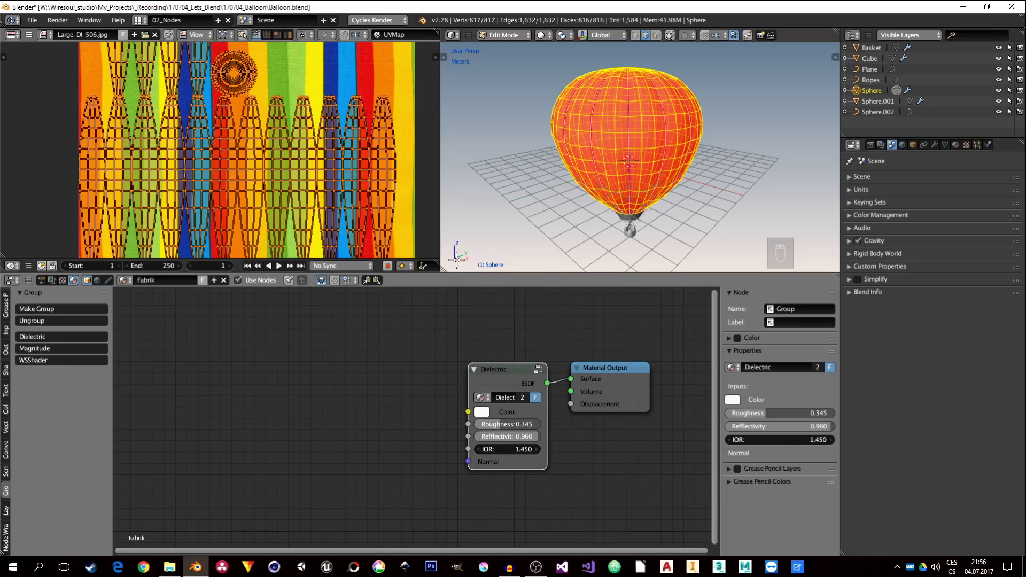
Step: Rotate the envelope's whole UV layout diagonally across the texture's vertical stripes and return to Object Mode
middle_drag(542, 223, 580, 209)
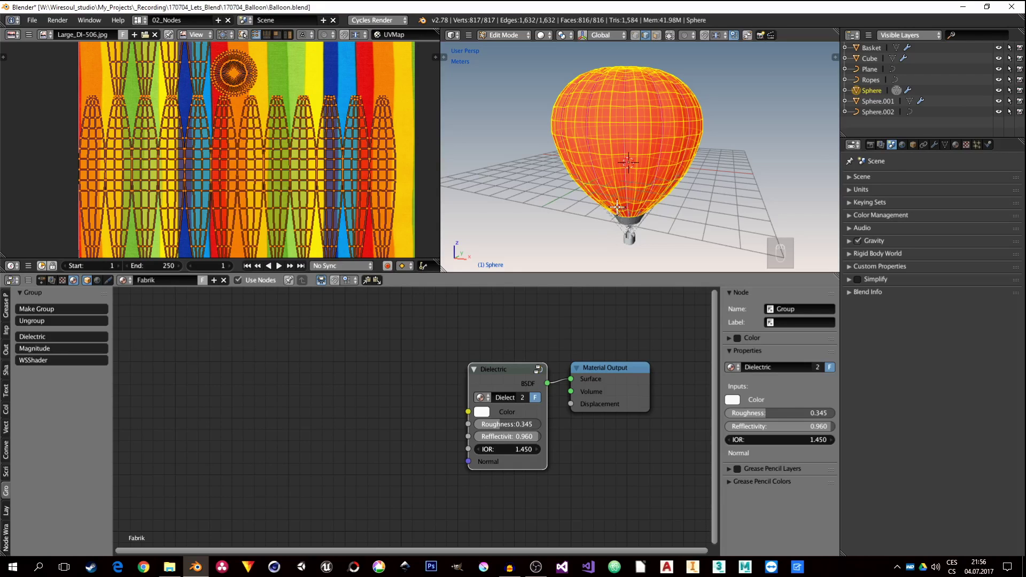
middle_drag(617, 212, 626, 206)
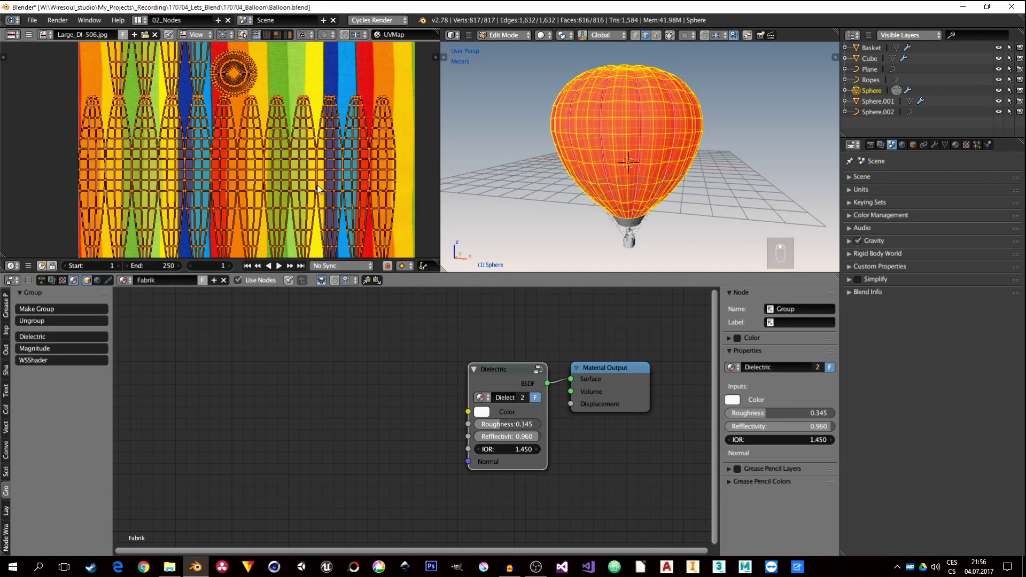
scroll(321, 189, down, 1)
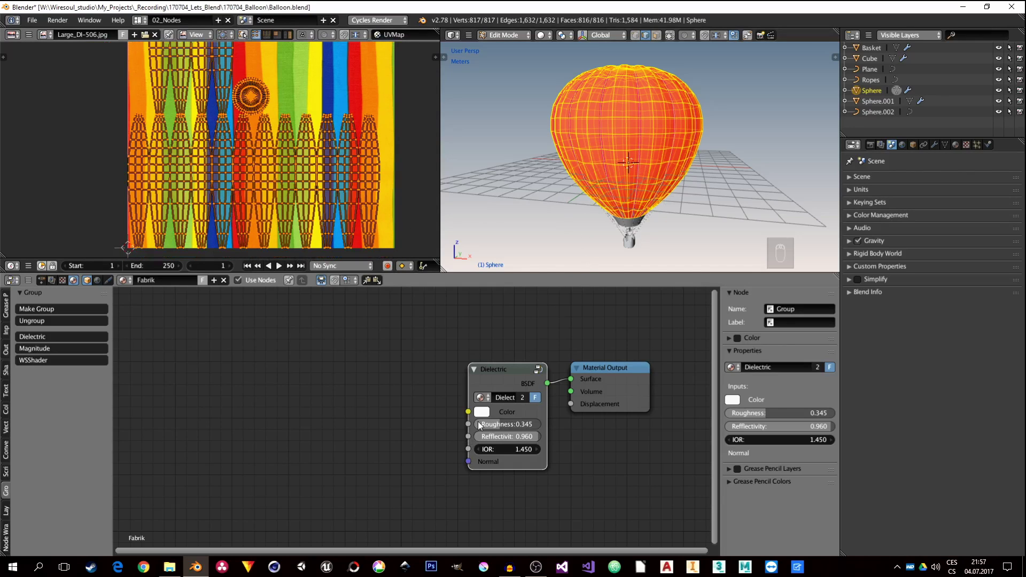
middle_drag(609, 169, 619, 172)
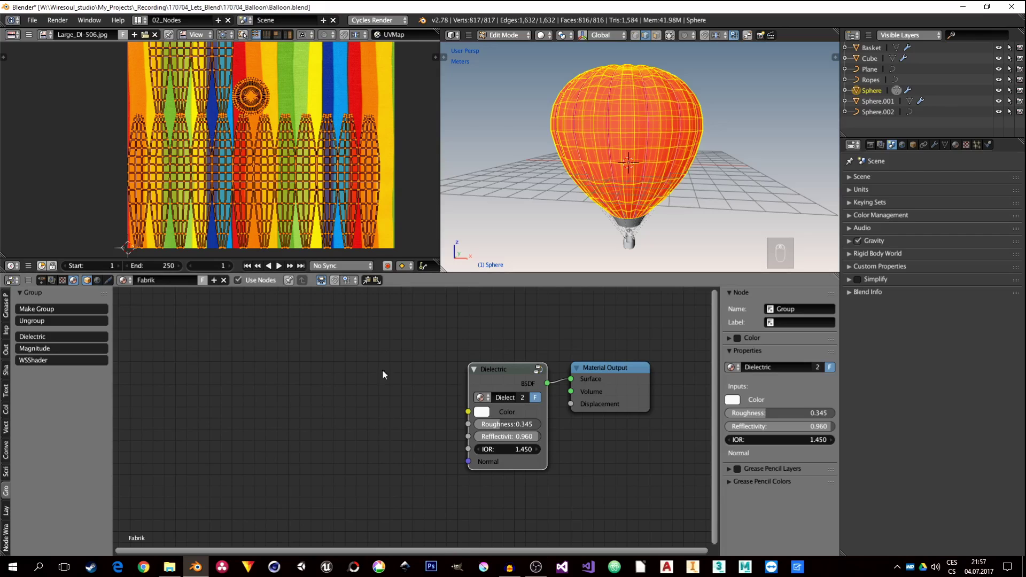
middle_drag(257, 140, 249, 166)
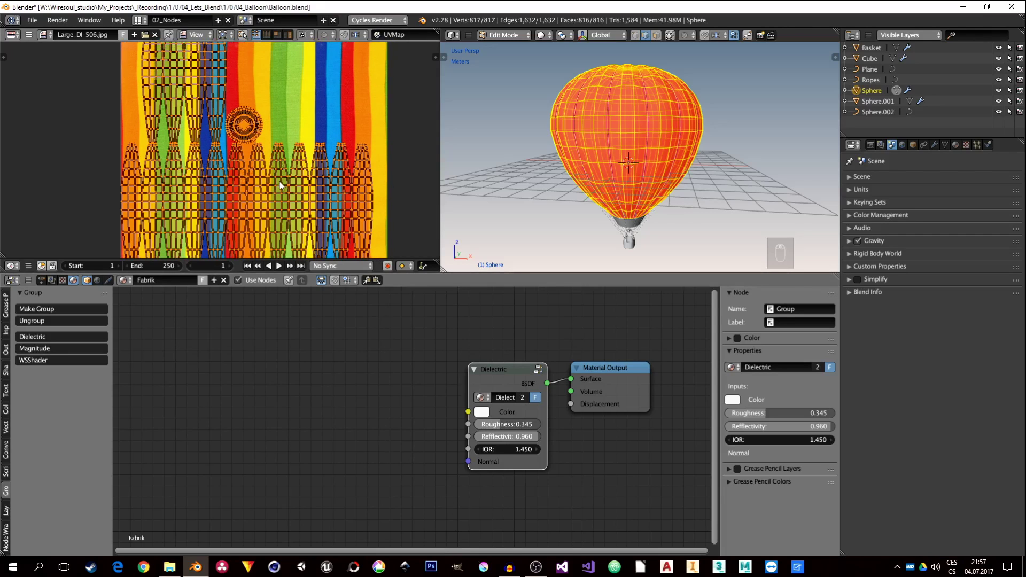
scroll(280, 184, down, 1)
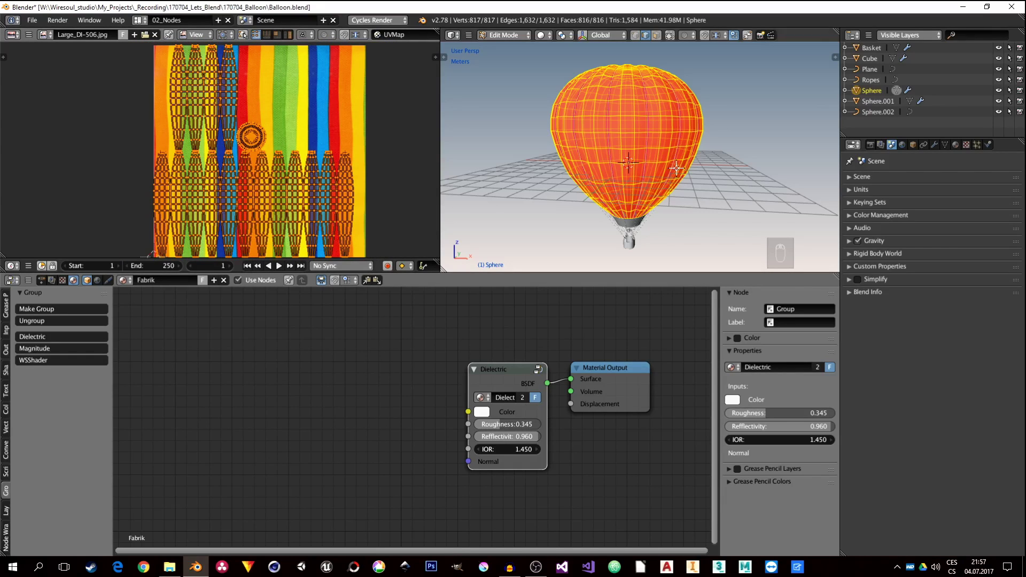
middle_drag(305, 164, 320, 167)
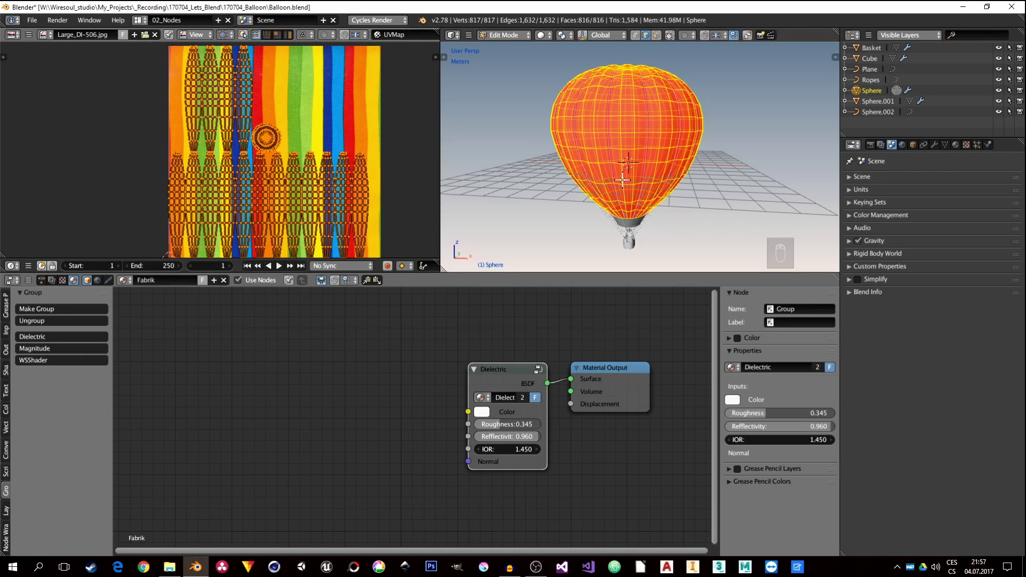
key(r)
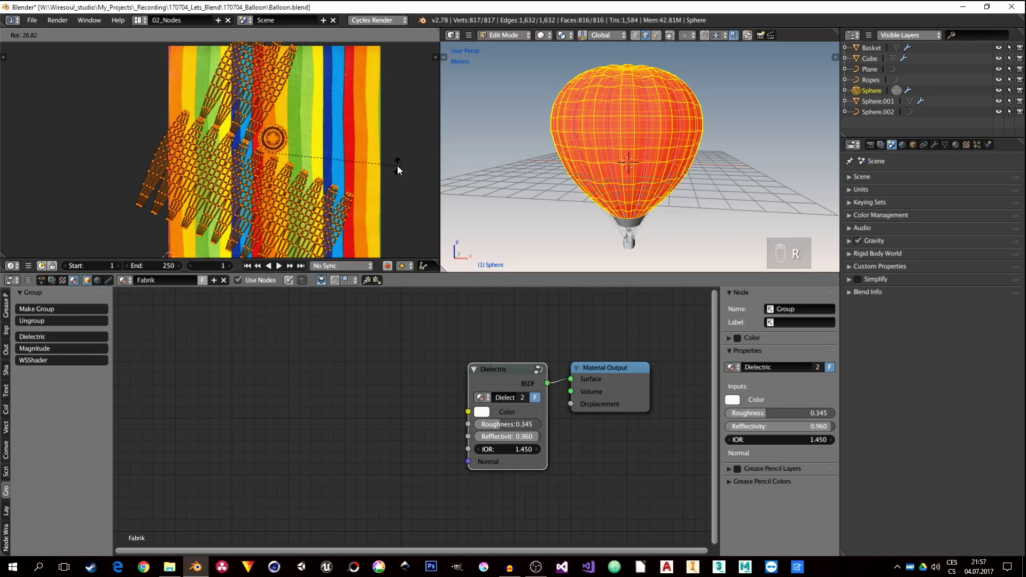
right_click(396, 165)
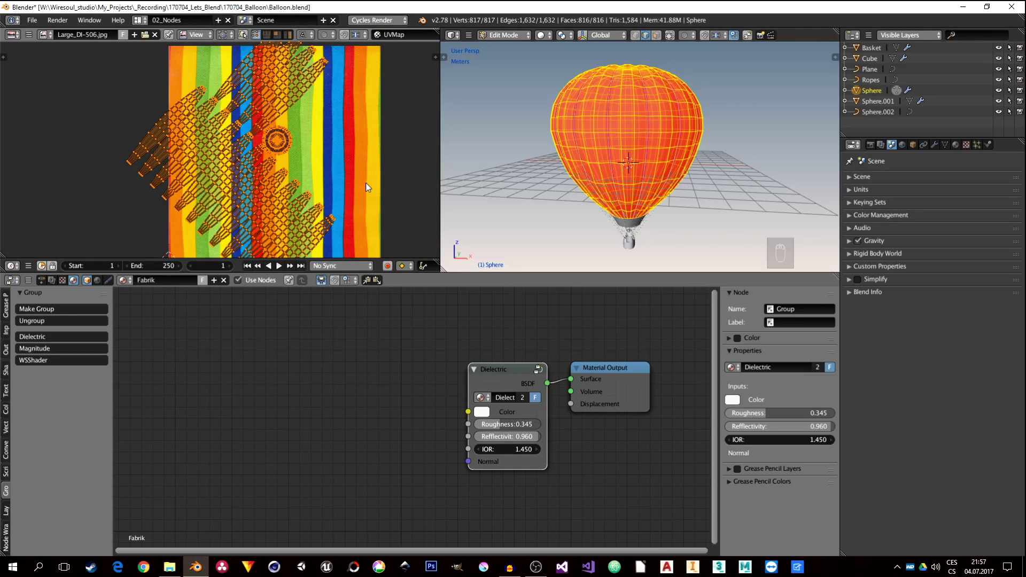
middle_drag(366, 183, 355, 182)
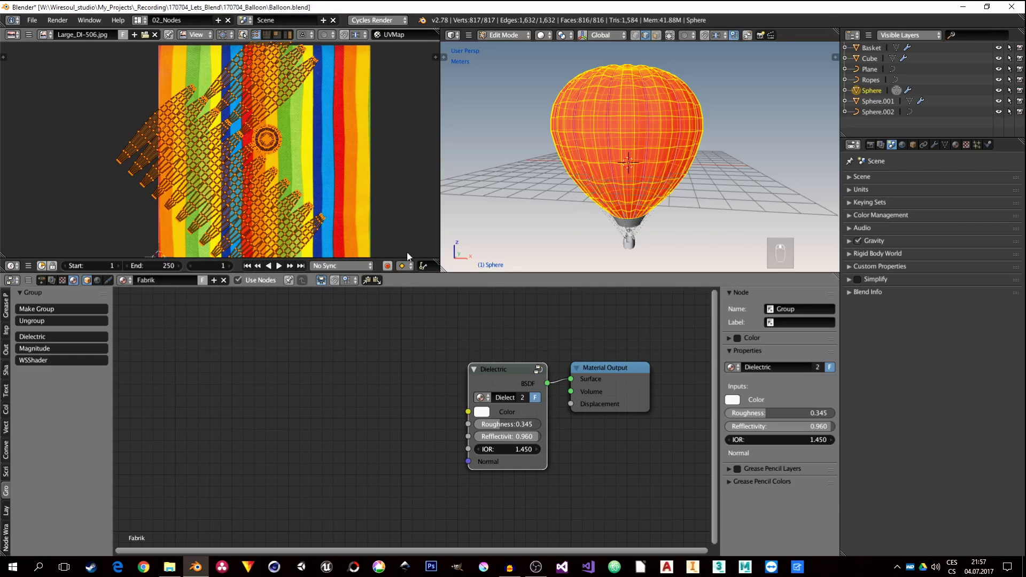
key(Tab)
key(Tab)
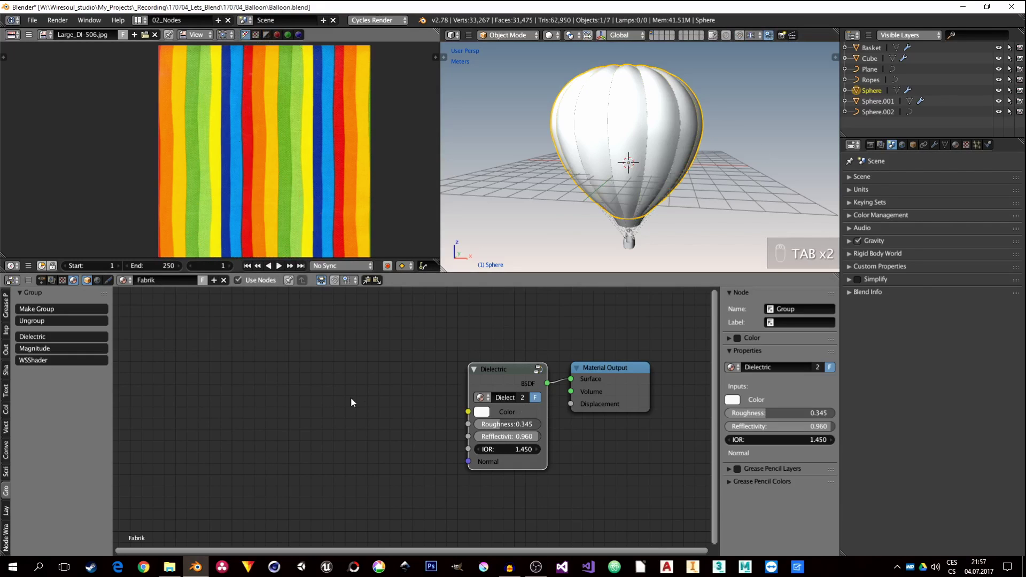
Step: Add Texture Coordinate, Mapping and Image Texture nodes feeding the Dielectric group's Color, and assign Large_DI-506.jpg as the image
middle_drag(351, 401, 432, 382)
key(ctrl+t)
click(411, 382)
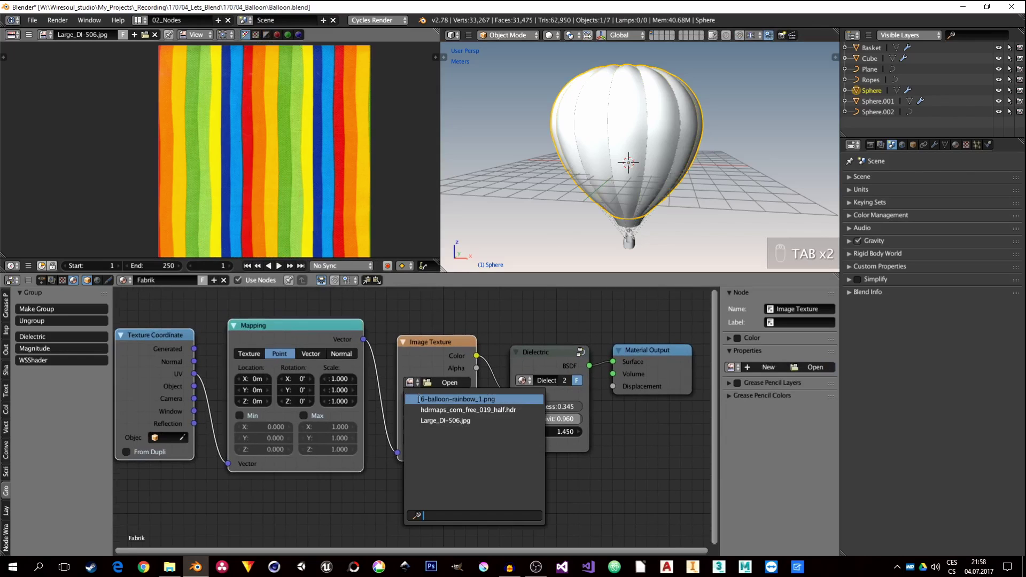
click(443, 421)
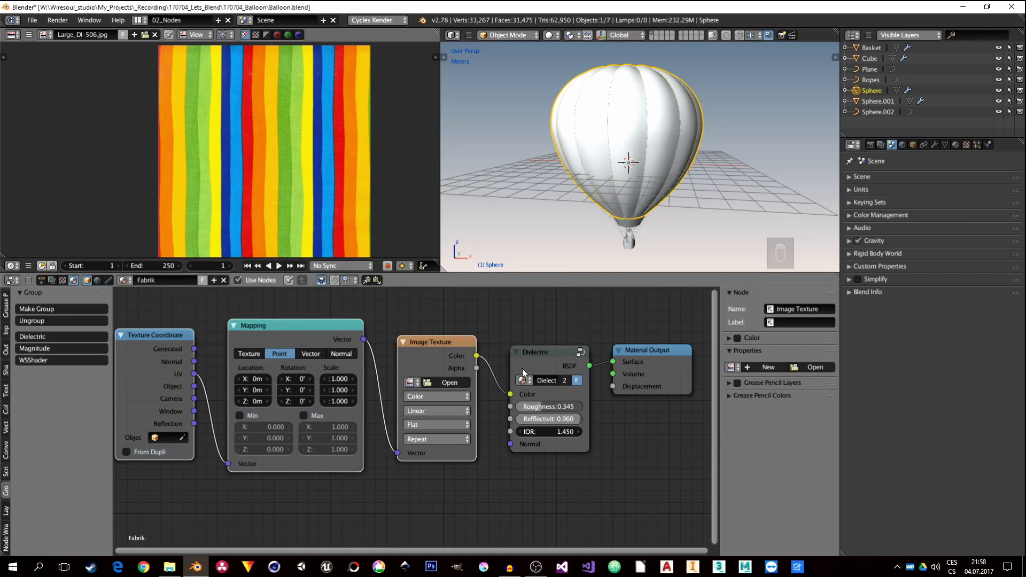
middle_drag(490, 336, 461, 338)
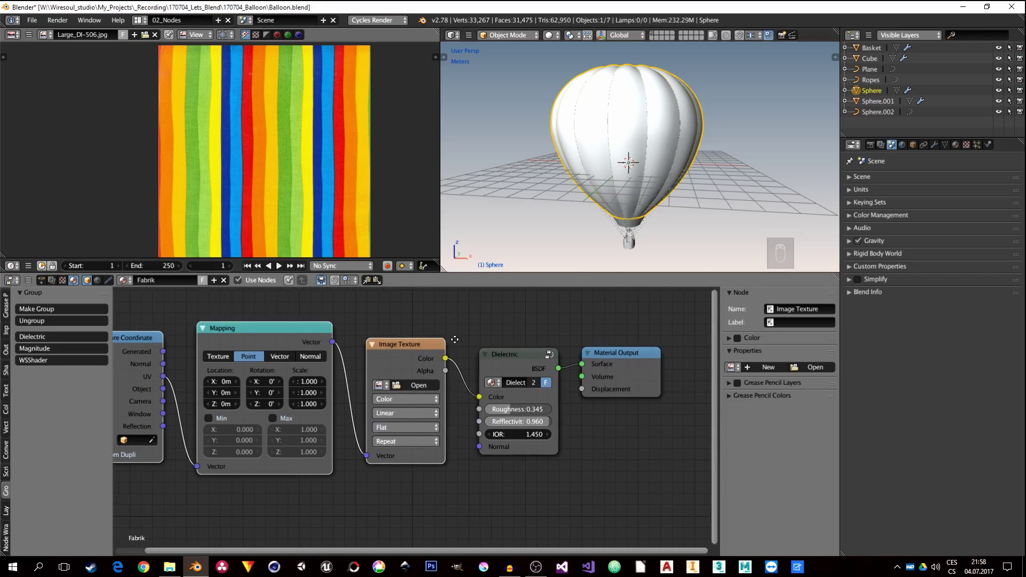
click(384, 384)
click(405, 424)
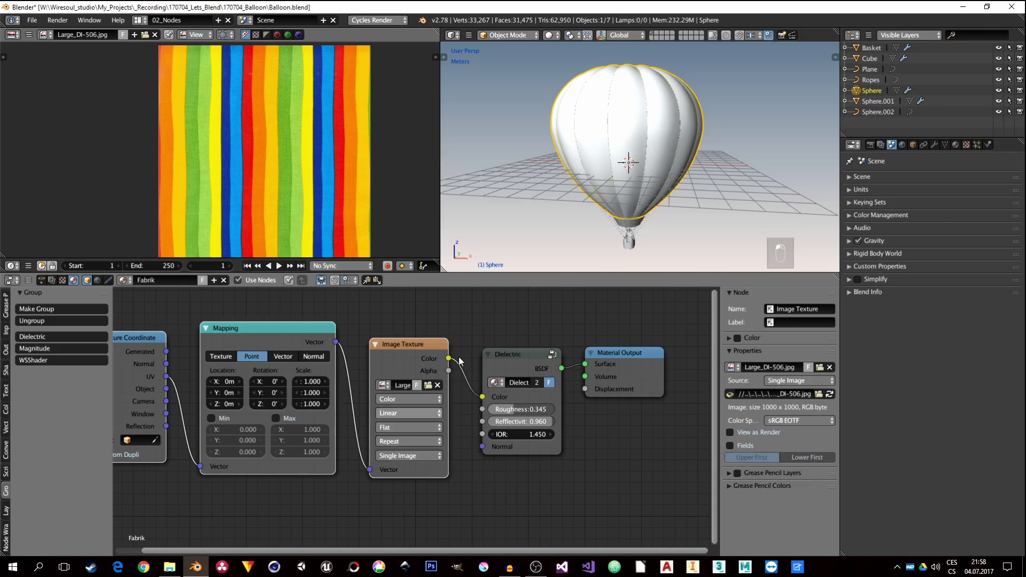
Step: Save the scene, overwriting Balloon.blend
key(ctrl+s)
click(515, 309)
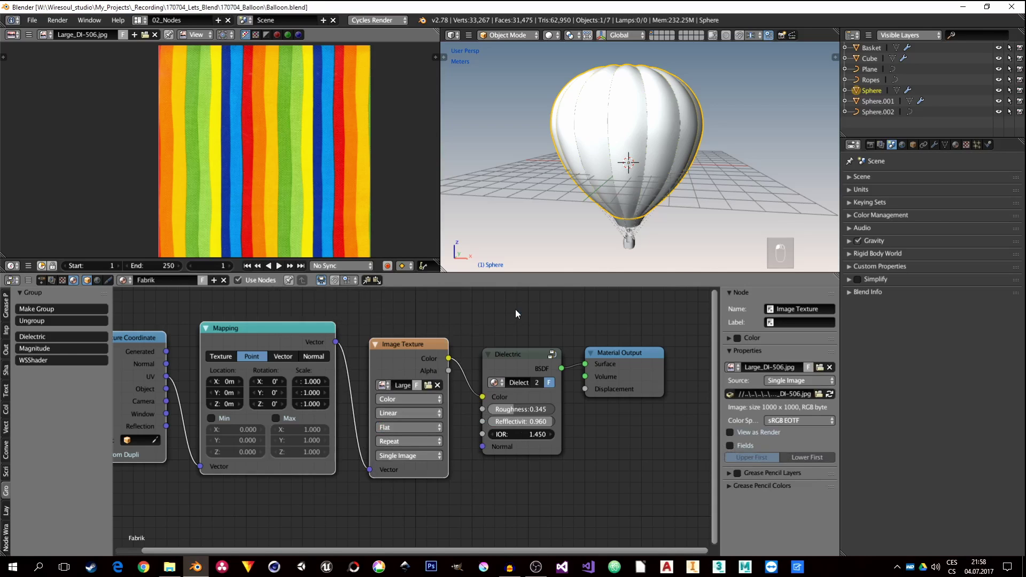
middle_drag(478, 335, 487, 318)
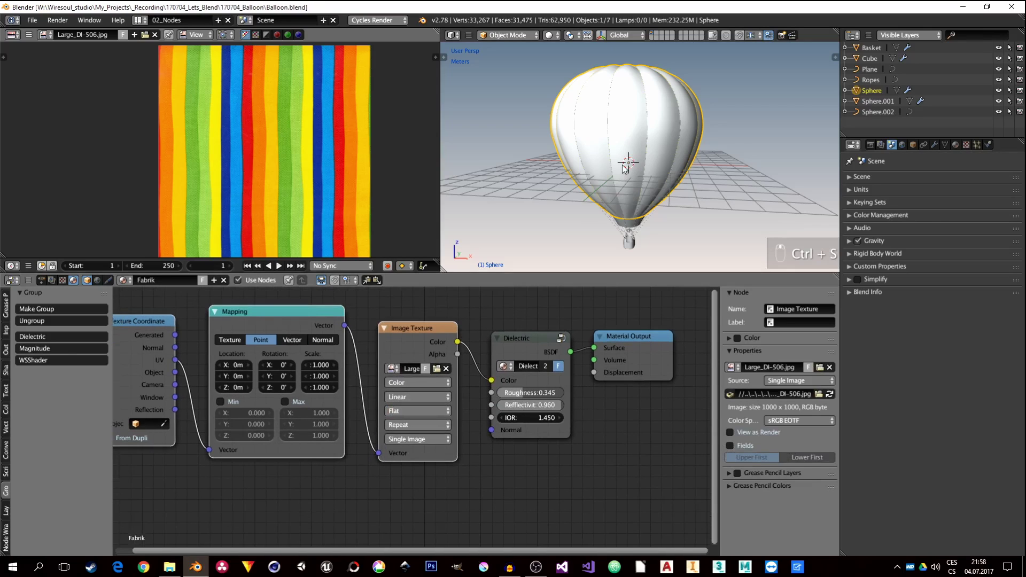
Step: Preview the striped envelope in rendered shading and set the viewport to Material shading
key(shift+z)
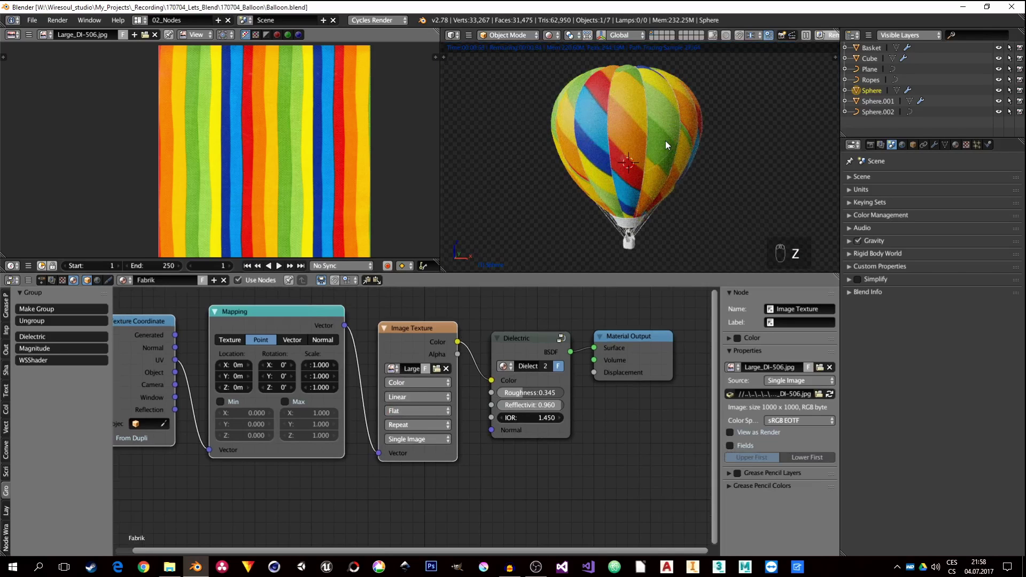
key(shift+z)
key(z)
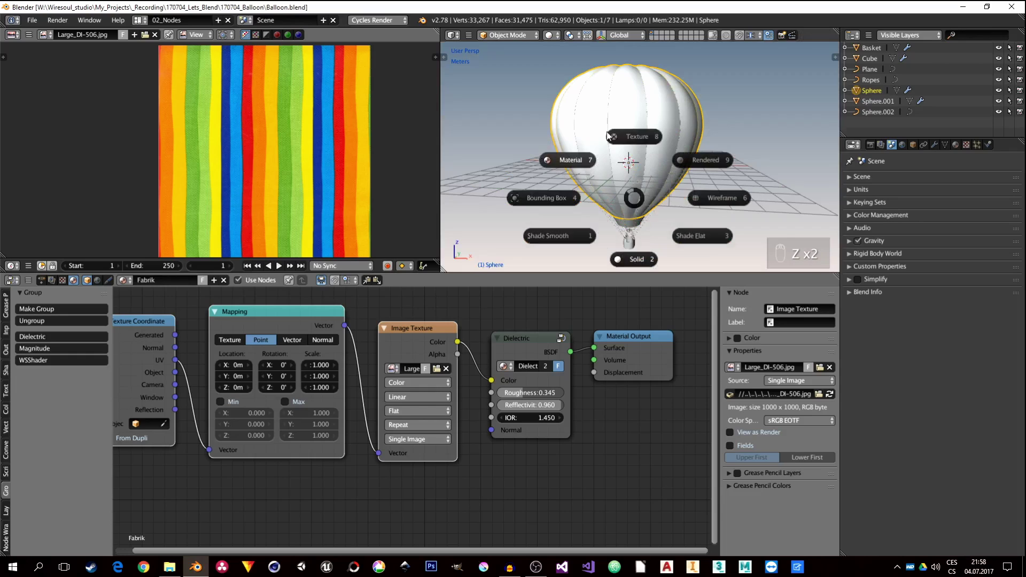
click(563, 156)
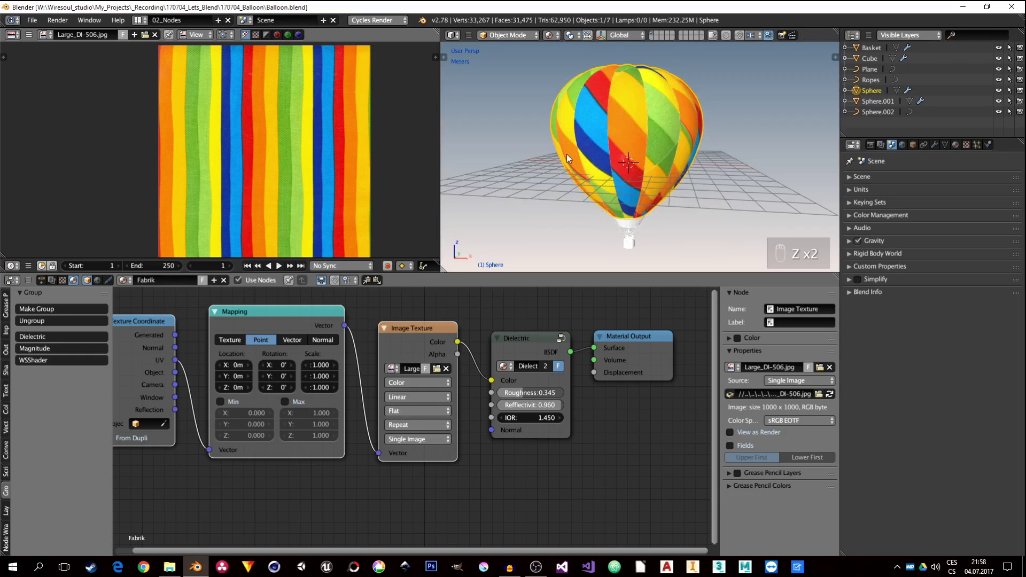
Step: In Edit Mode, scale up the envelope's entire UV layout over the striped texture
middle_drag(384, 327, 417, 324)
key(Tab)
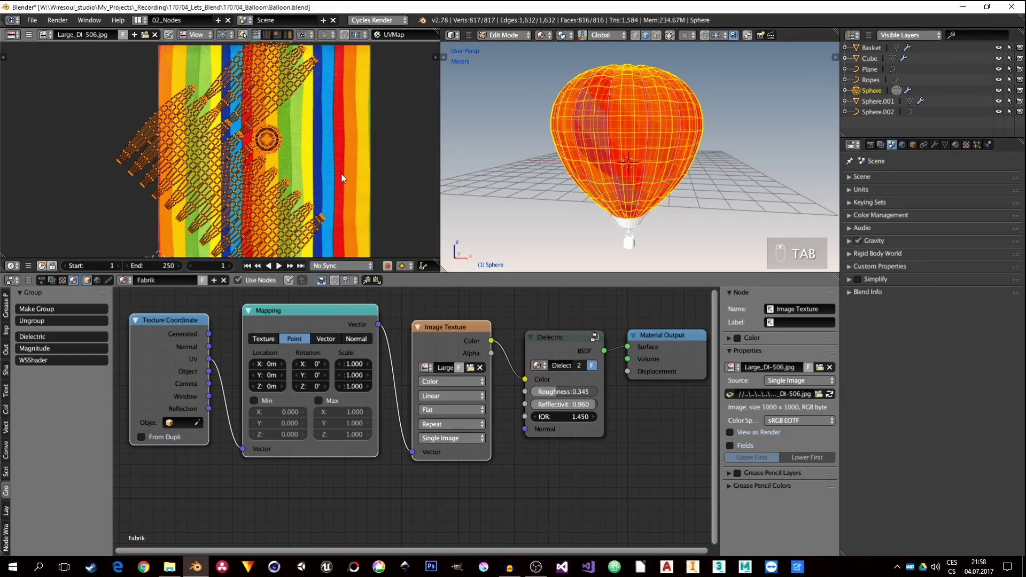
key(s)
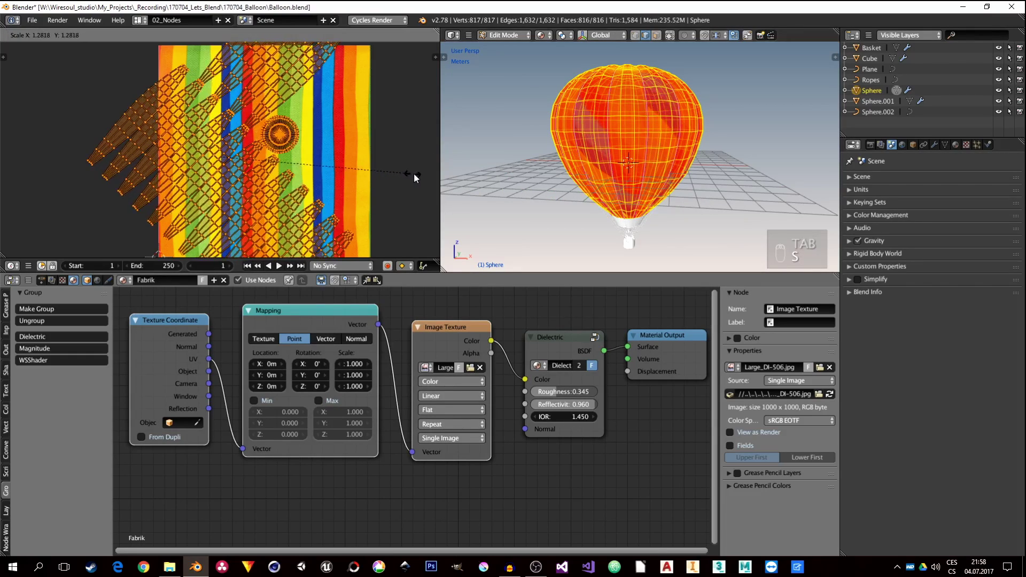
click(430, 171)
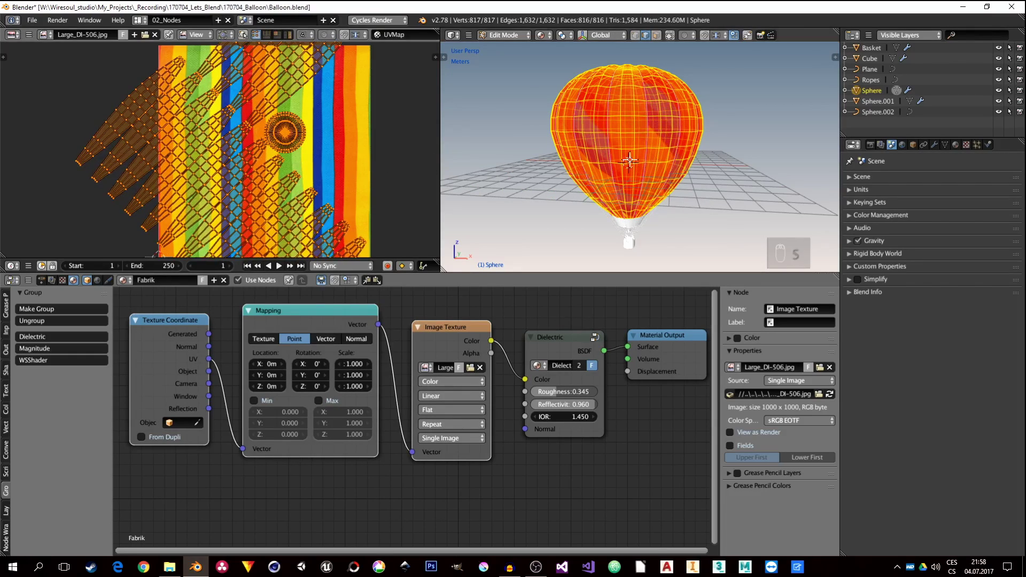
Step: Switch to face selection, select one face on an envelope gore and limit selection to visible geometry
middle_drag(645, 152, 595, 109)
key(ctrl+Tab)
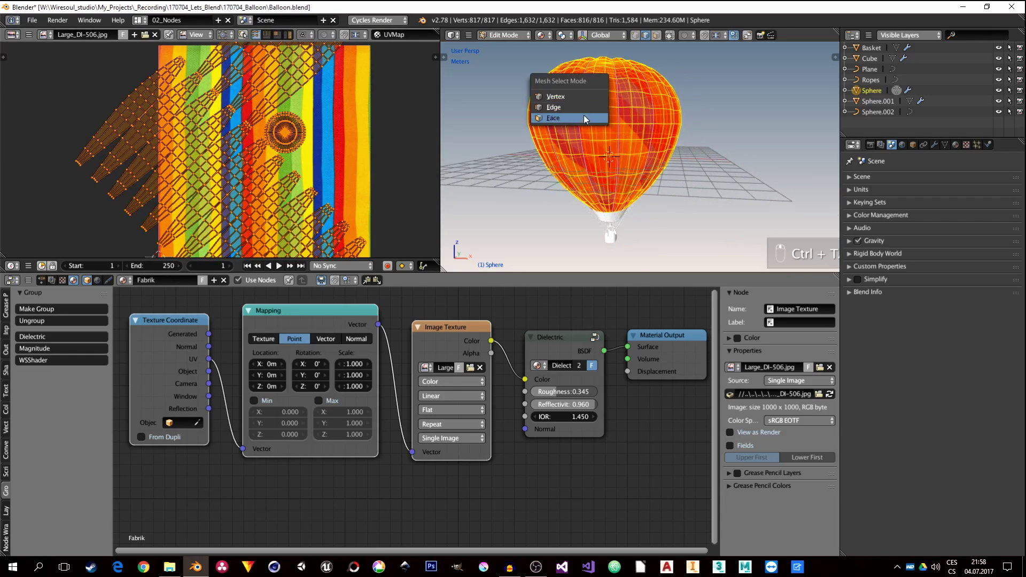
click(584, 121)
right_click(601, 114)
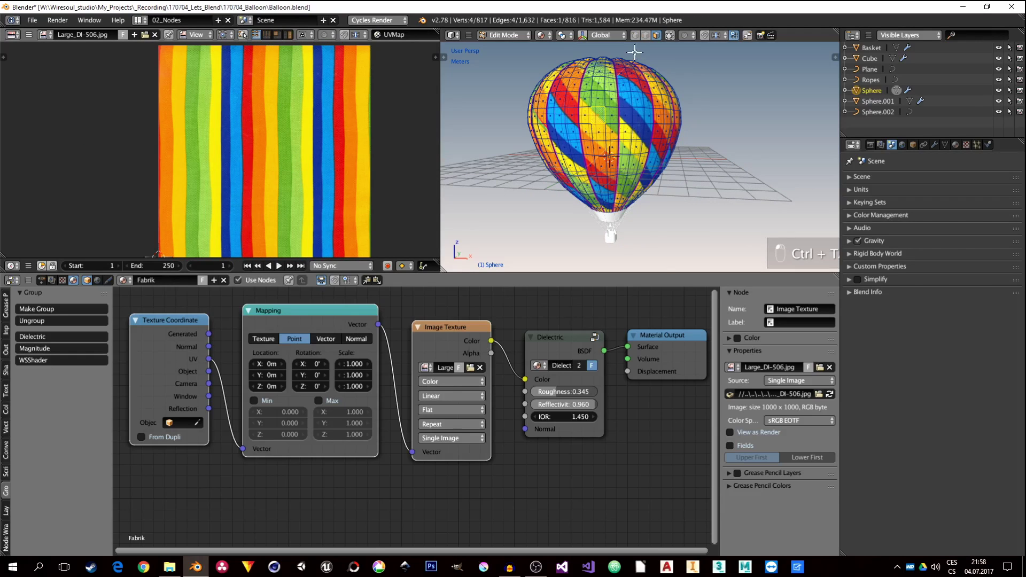
click(670, 36)
Step: Add one face from every second gore around the envelope to the selection, and extend it to the complete linked gores
middle_drag(638, 155, 676, 140)
shift+right_click(677, 118)
shift+right_click(769, 130)
scroll(676, 140, up, 2)
shift+right_click(631, 139)
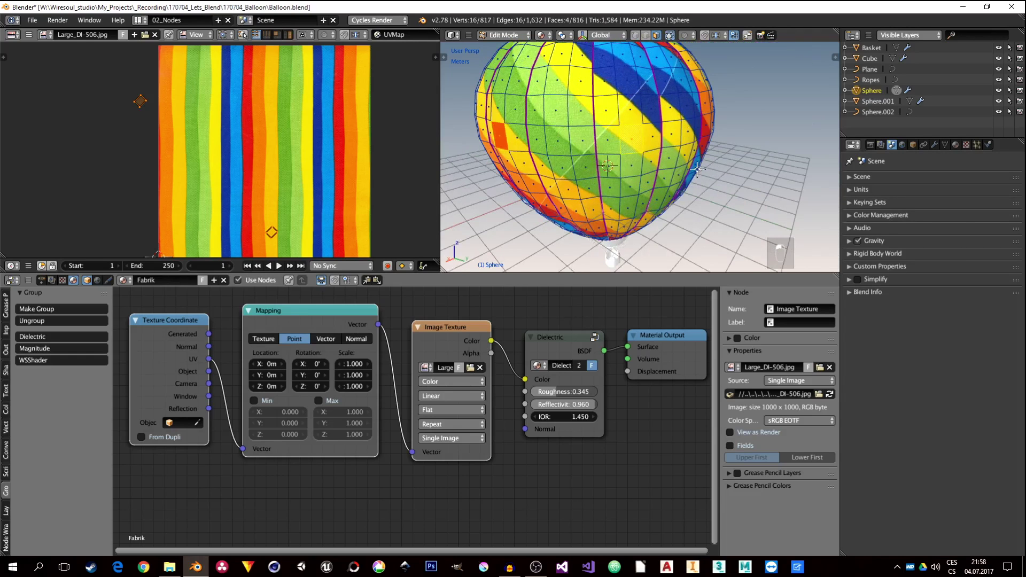
scroll(652, 144, up, 3)
shift+right_click(685, 152)
scroll(685, 152, down, 6)
middle_drag(685, 153, 604, 184)
shift+right_click(667, 182)
right_click(622, 178)
shift+middle_drag(790, 224, 754, 207)
scroll(719, 190, up, 2)
shift+right_click(716, 187)
scroll(789, 200, down, 3)
shift+right_click(750, 199)
shift+right_click(677, 199)
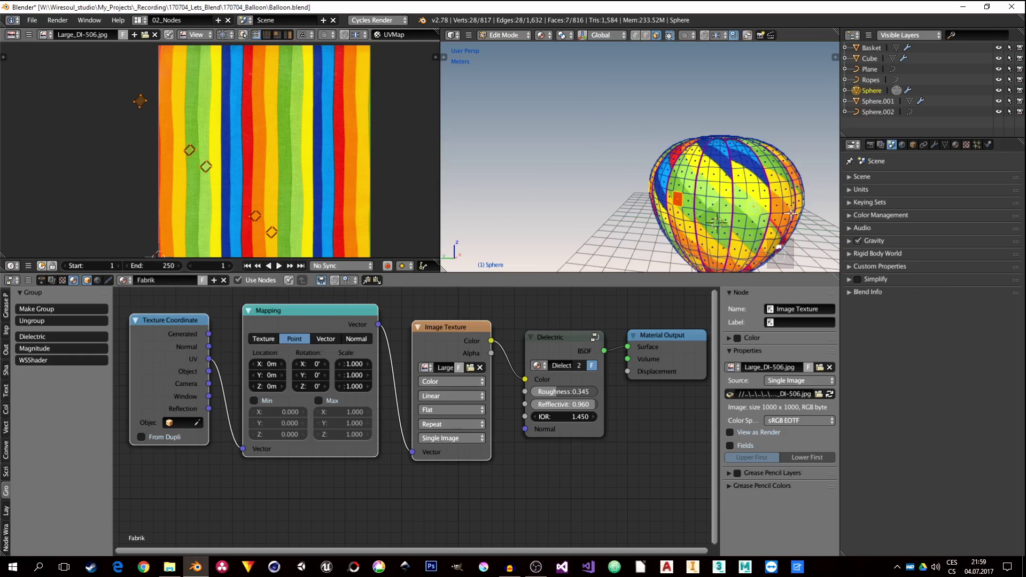
middle_drag(677, 199, 709, 207)
shift+right_click(718, 189)
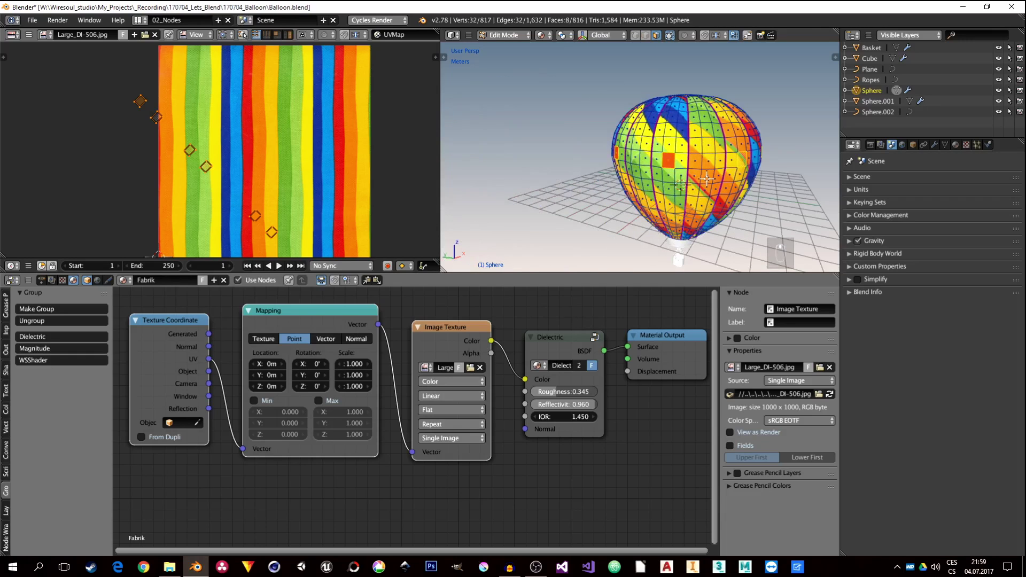
key(ctrl+l)
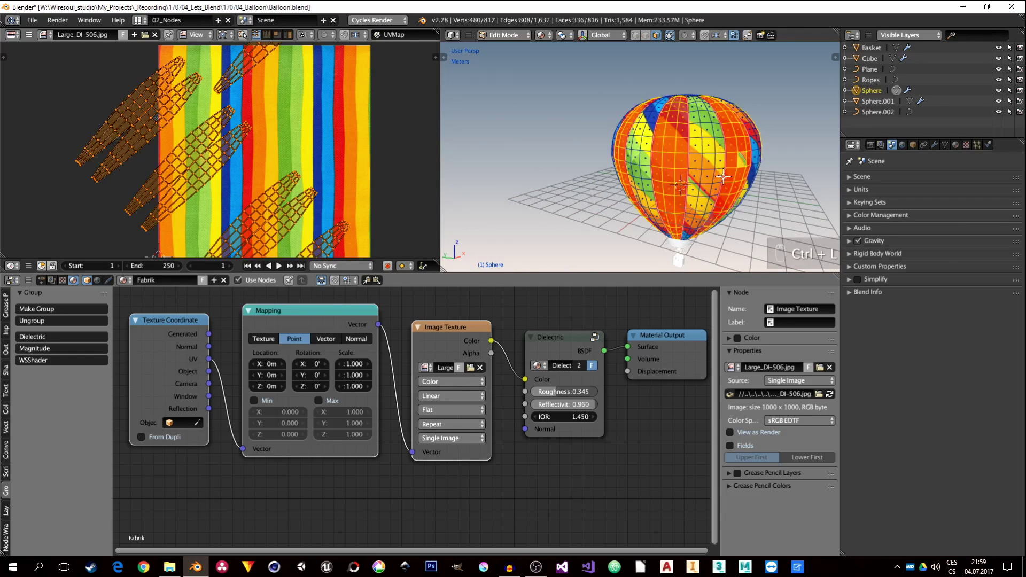
Step: Rotate the selected gores' UVs to the opposite diagonal for a chevron pattern and return to Object Mode
scroll(370, 187, down, 2)
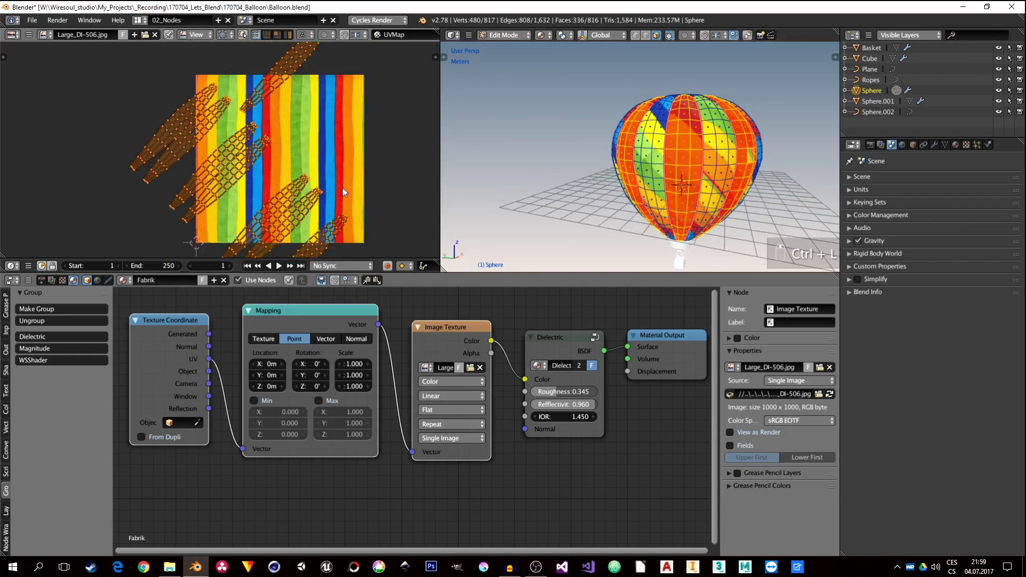
key(r)
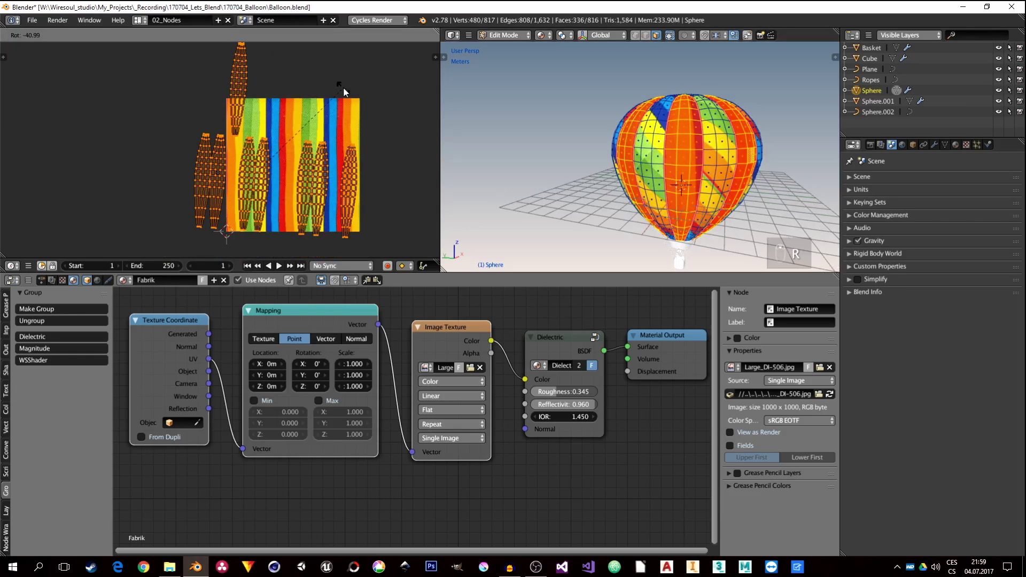
click(343, 87)
key(Tab)
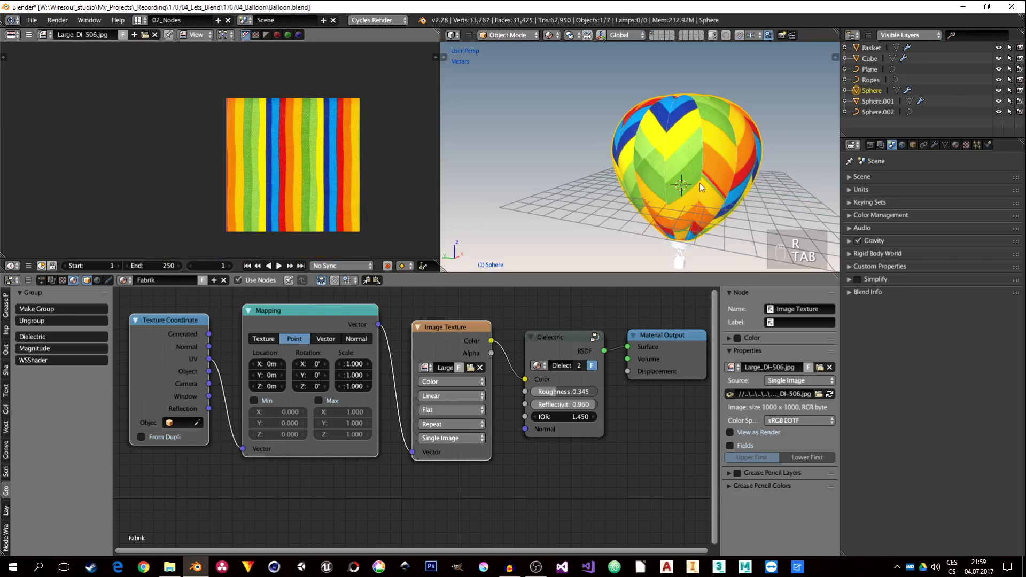
Step: Examine up close how the chevron stripes meet along the envelope's seams, and return to Edit Mode
middle_drag(742, 188, 672, 141)
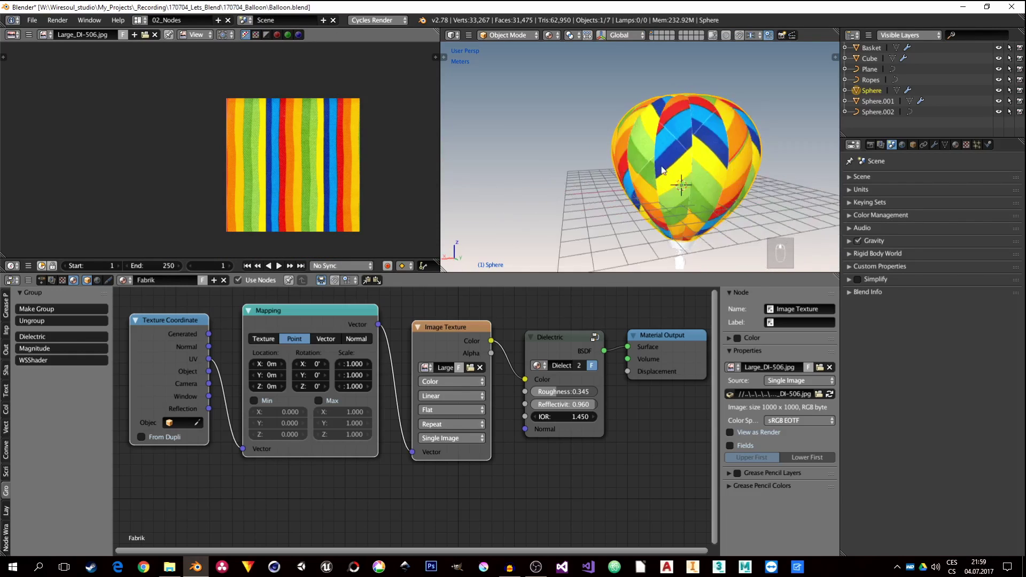
scroll(671, 141, up, 5)
scroll(671, 141, down, 2)
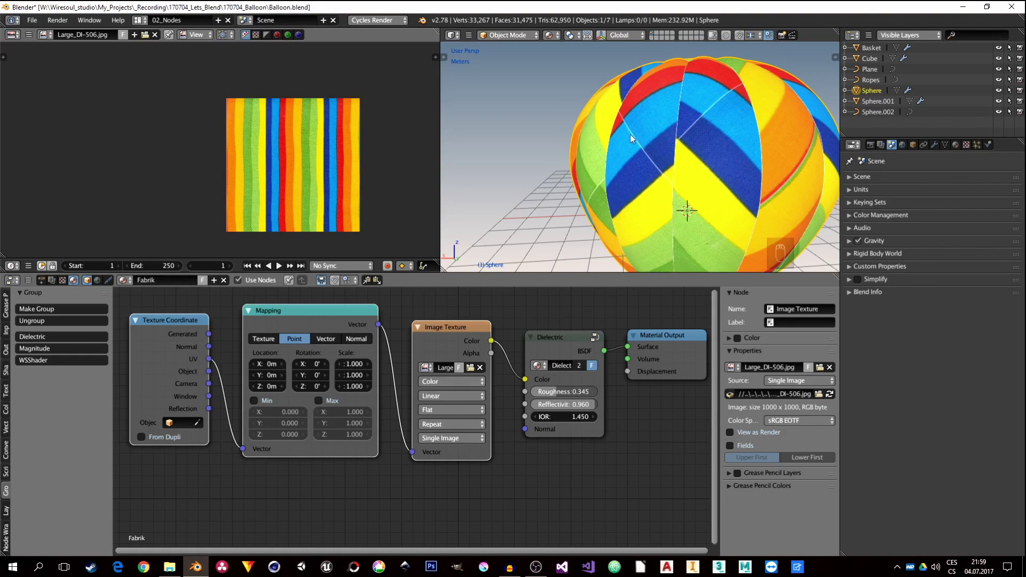
key(Tab)
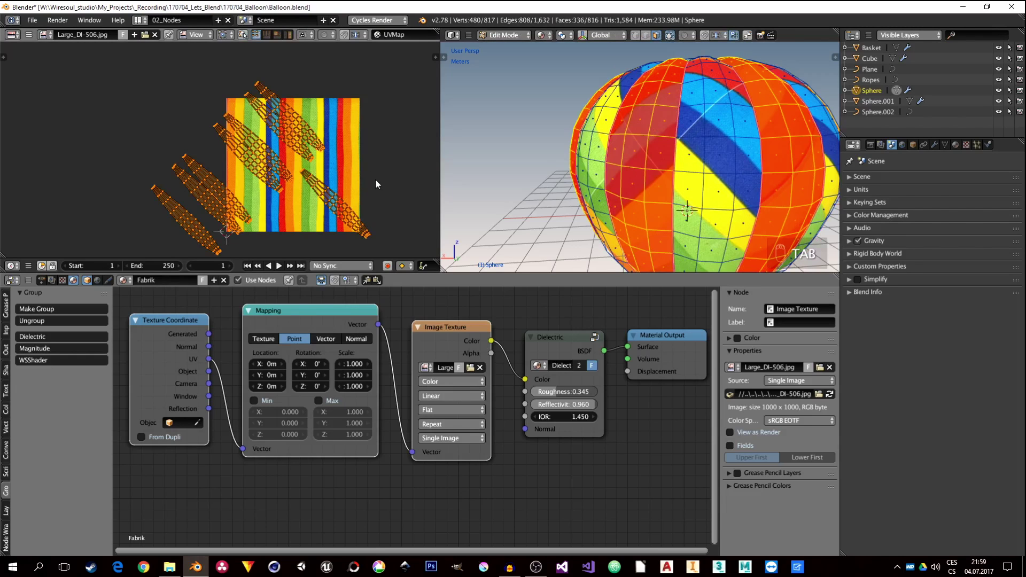
Step: Select the entire envelope mesh and scale all its UV islands down slightly over the striped image
key(s)
right_click(395, 145)
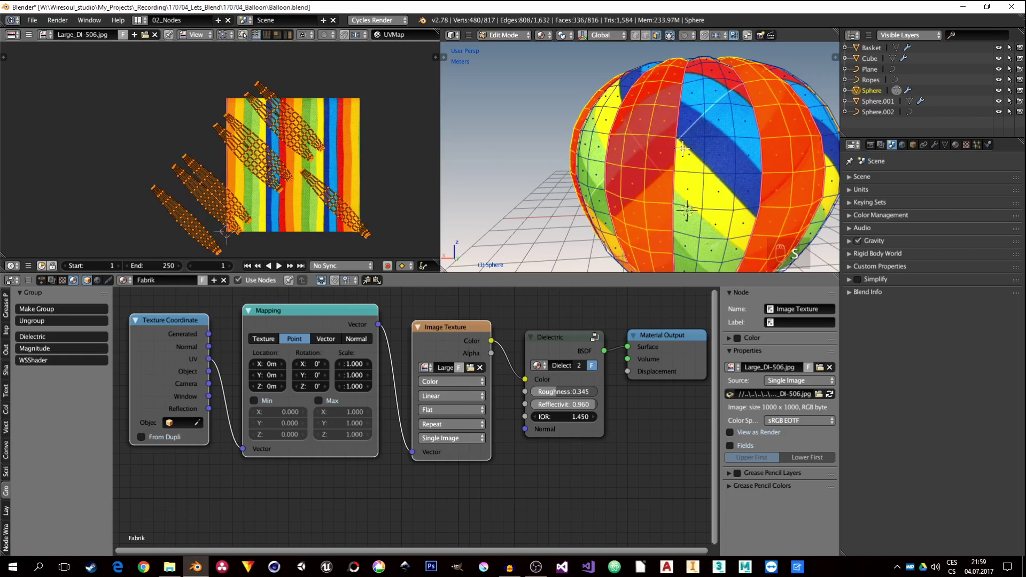
key(a)
key(a)
key(a)
key(s)
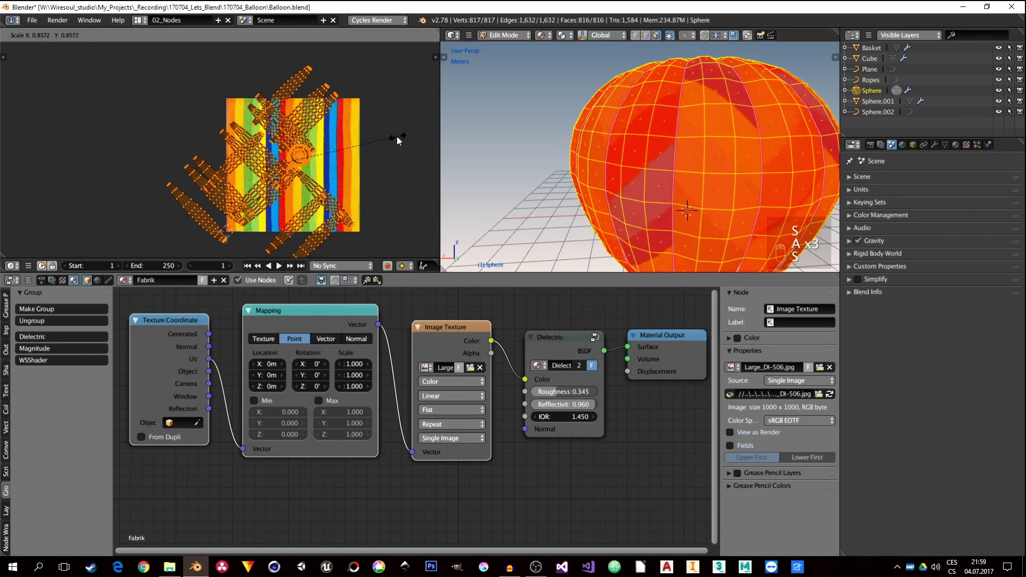
click(385, 141)
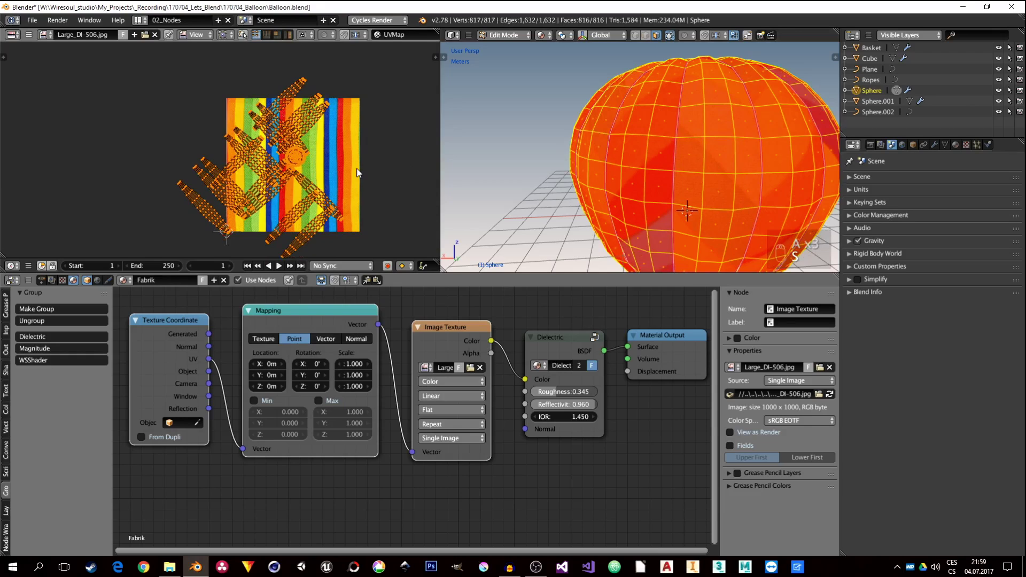
Step: Try to pack the envelope's unpinned UV islands automatically within the image bounds, and undo the packing
key(alt+p)
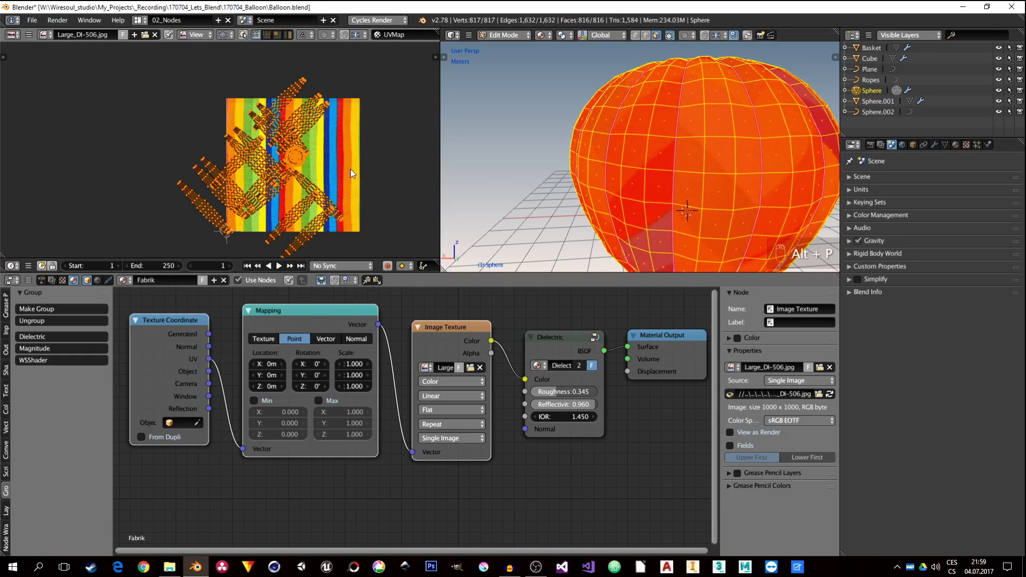
key(p)
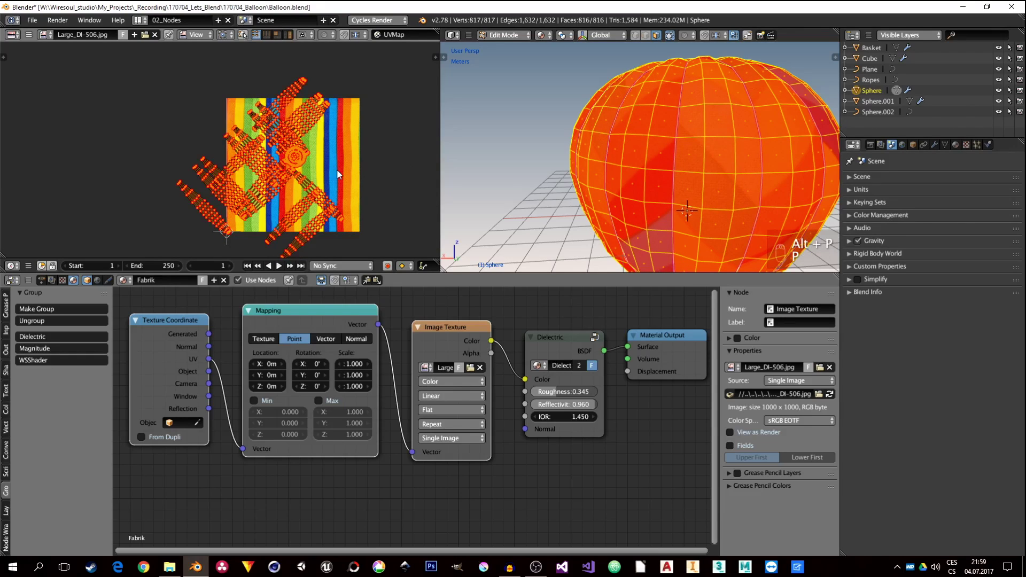
key(p)
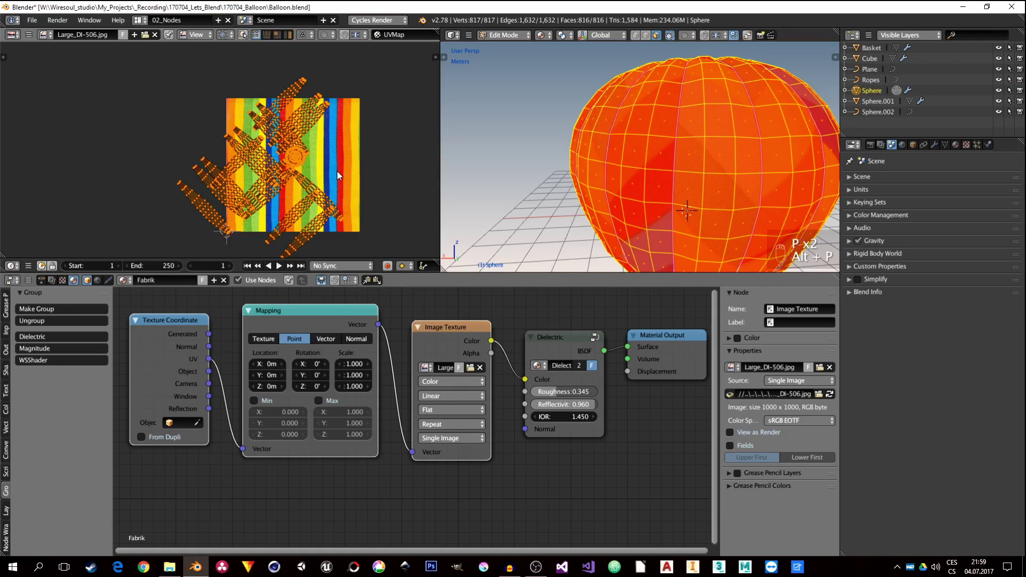
key(ctrl+p)
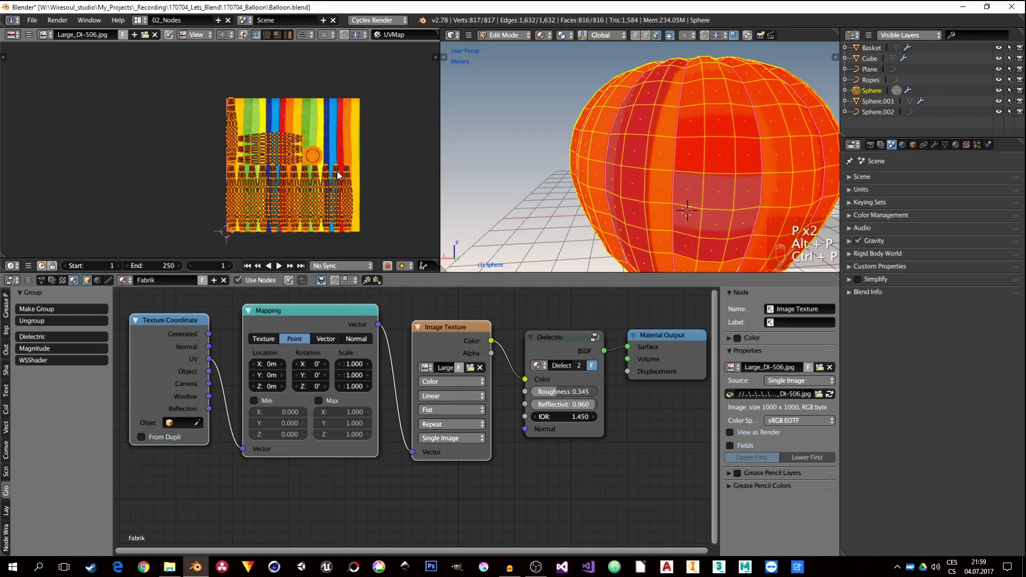
key(ctrl+z)
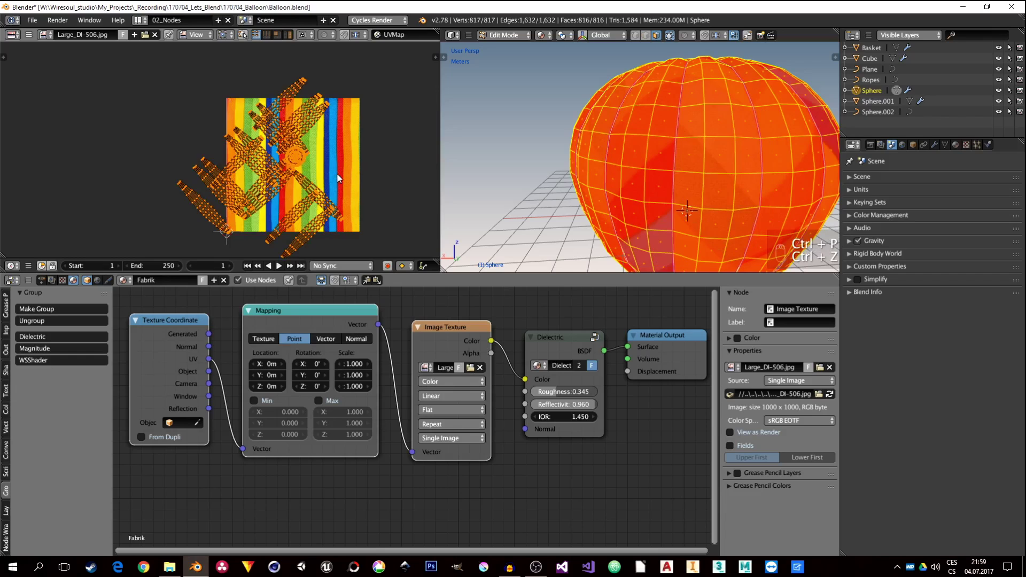
Step: Deselect all UVs and move two diagonal gore islands from the image's upper middle to its upper right area
scroll(344, 179, up, 1)
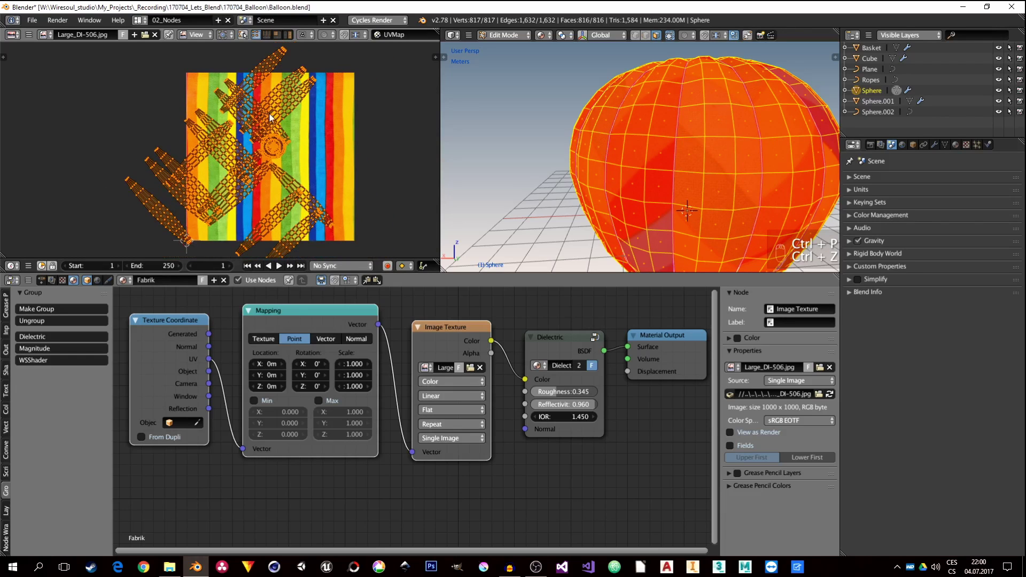
key(a)
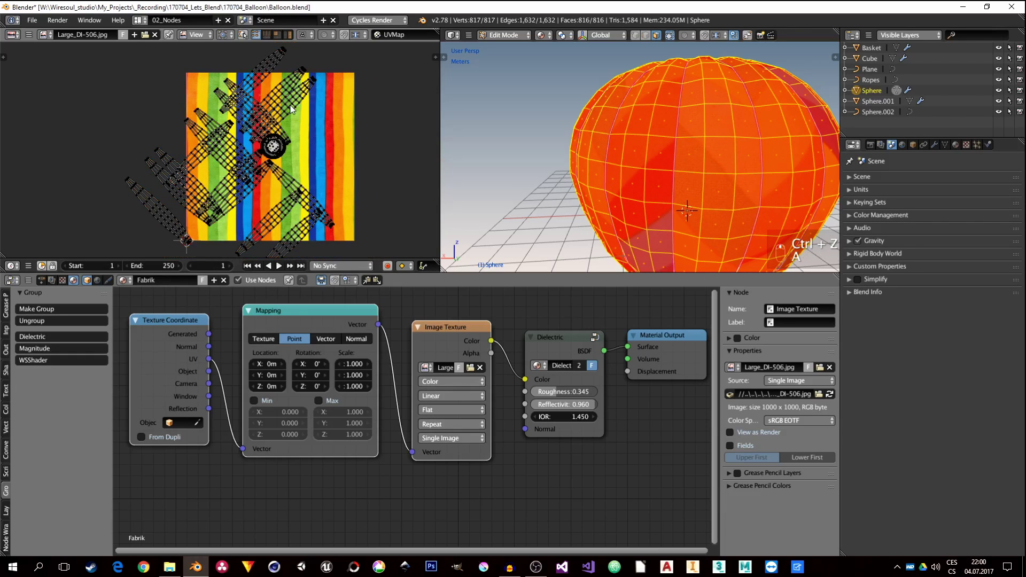
key(l)
key(l)
key(l)
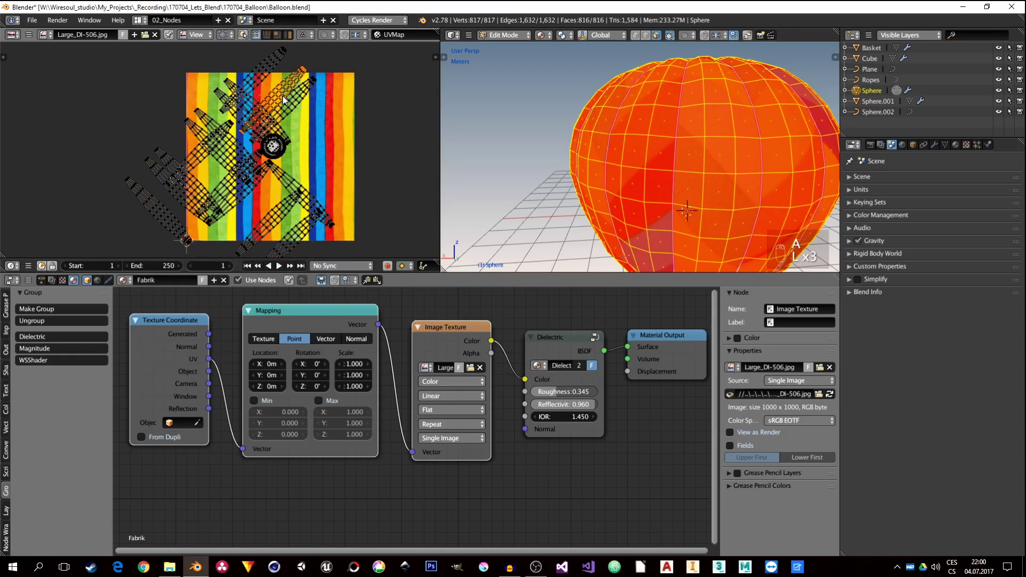
key(g)
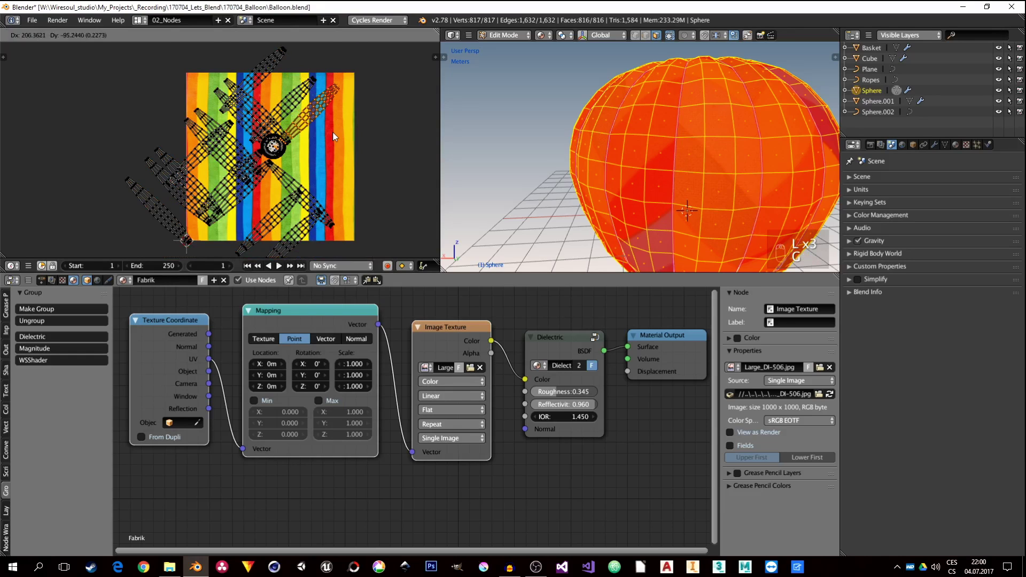
key(l)
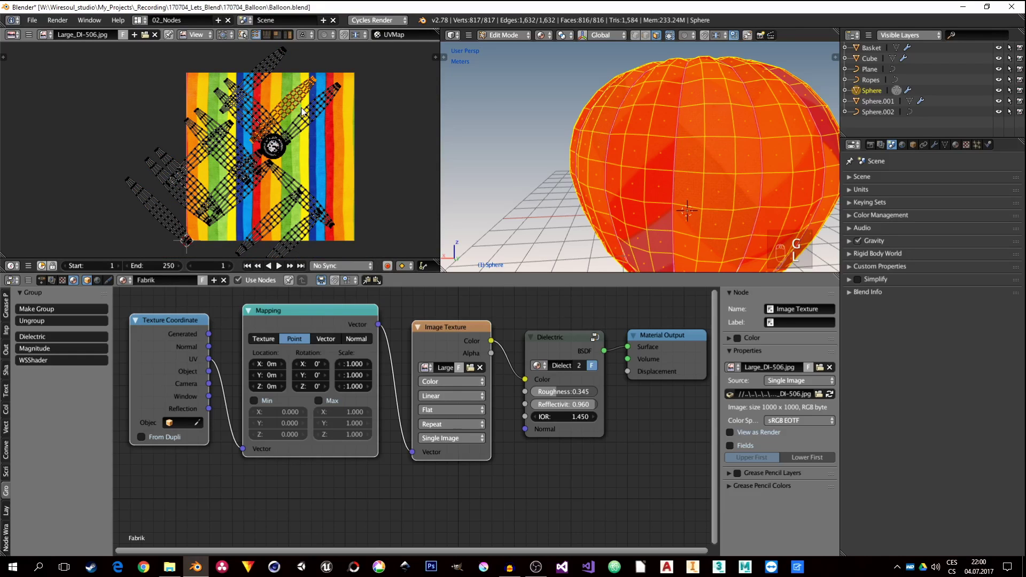
key(g)
click(319, 122)
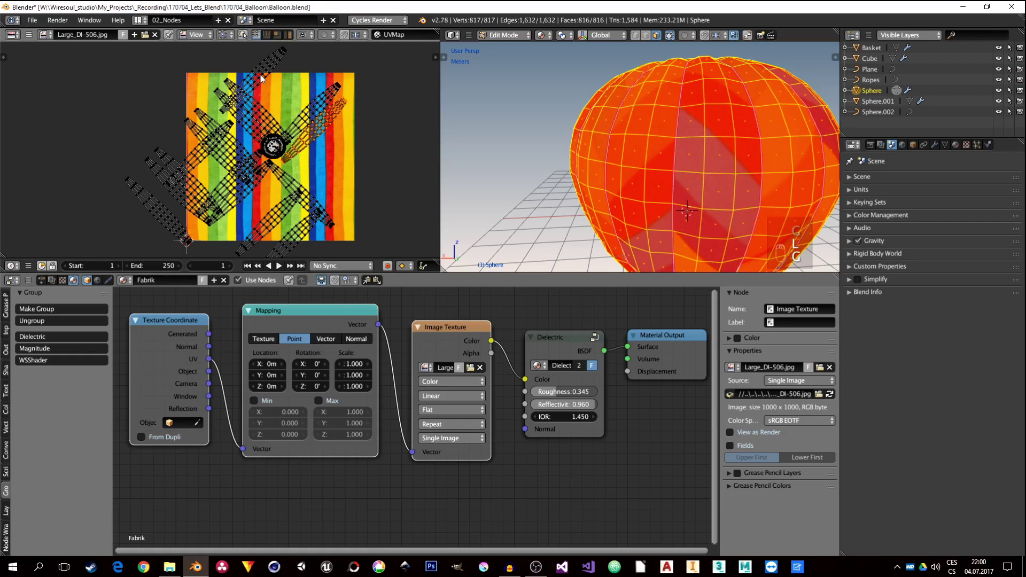
Step: Move the gore islands that stick out past the image's top and bottom edges inside the striped image
key(l)
key(g)
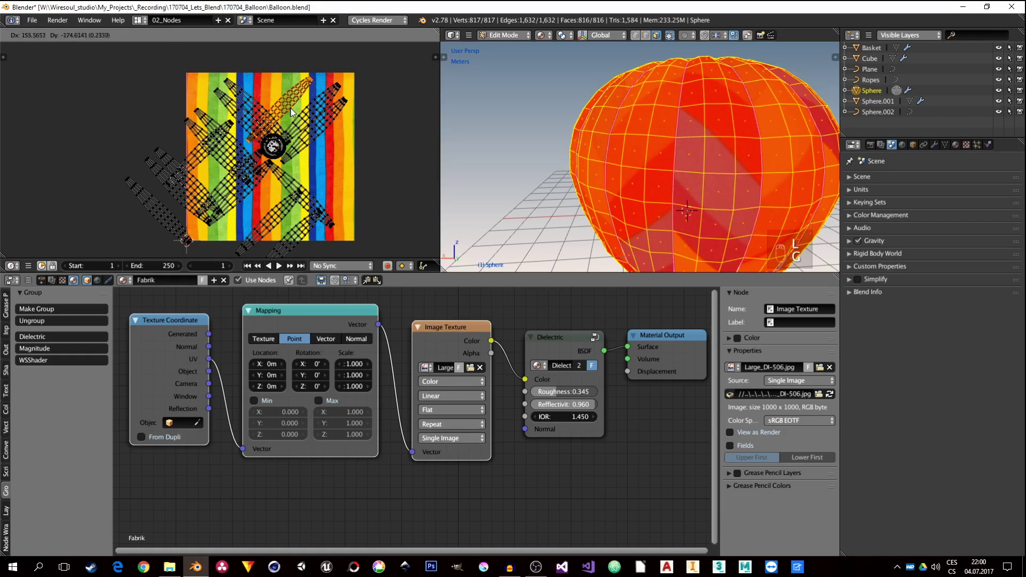
click(303, 166)
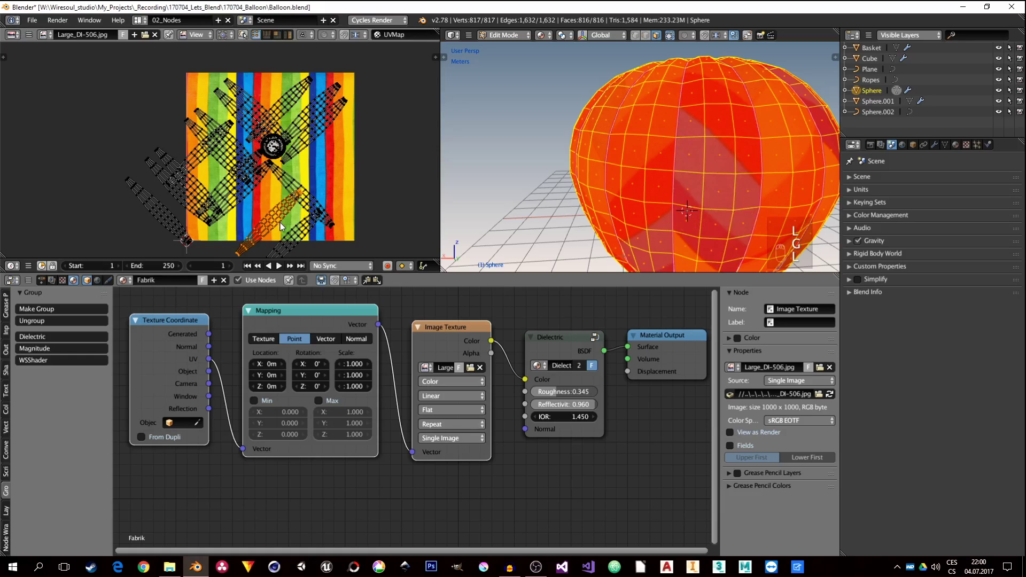
key(l)
key(g)
click(304, 186)
key(l)
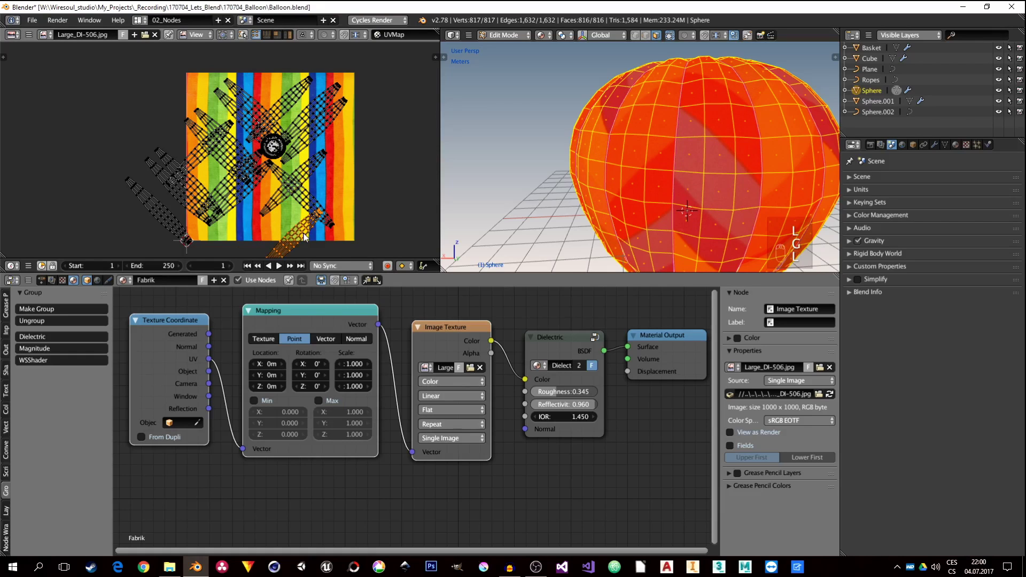
key(g)
click(327, 194)
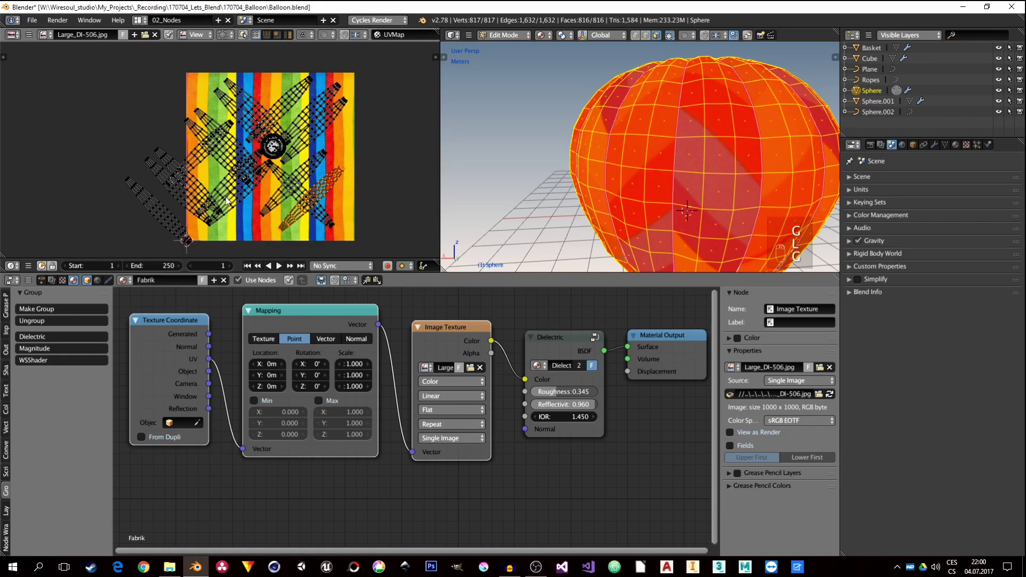
Step: Move the gore islands extending beyond the image's left edge inside the striped image, one island at a time
key(l)
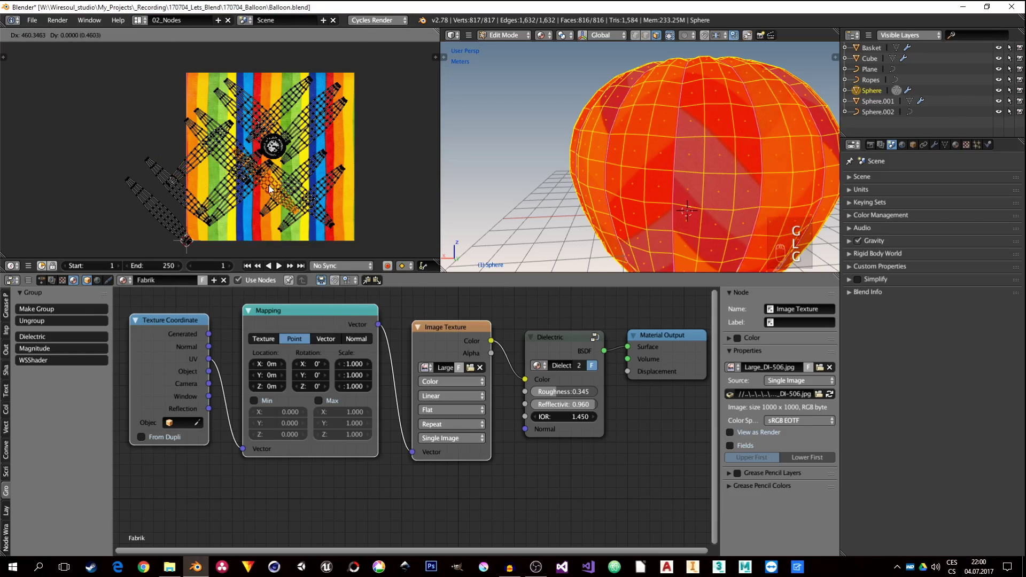
key(l)
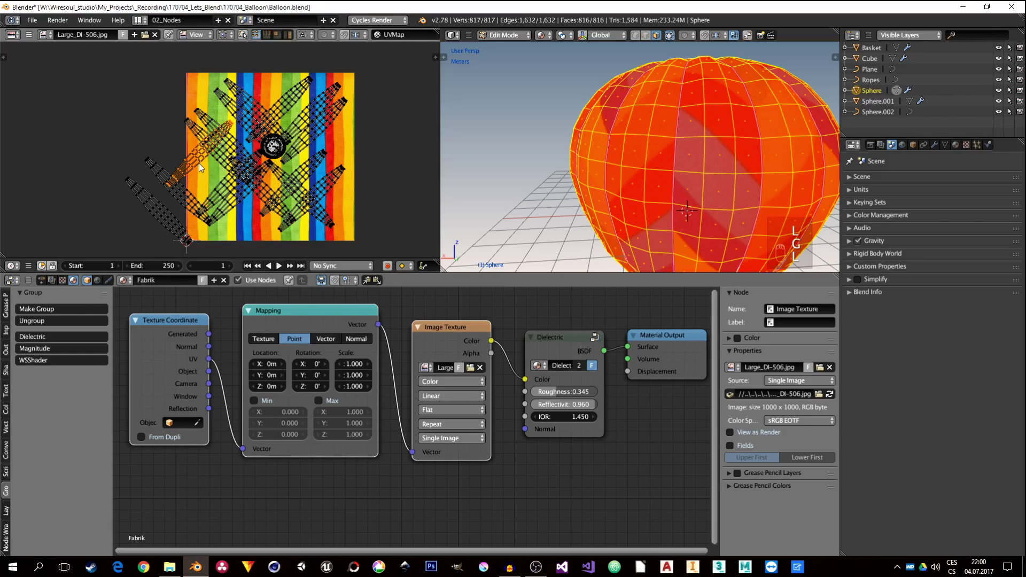
key(g)
click(175, 190)
key(l)
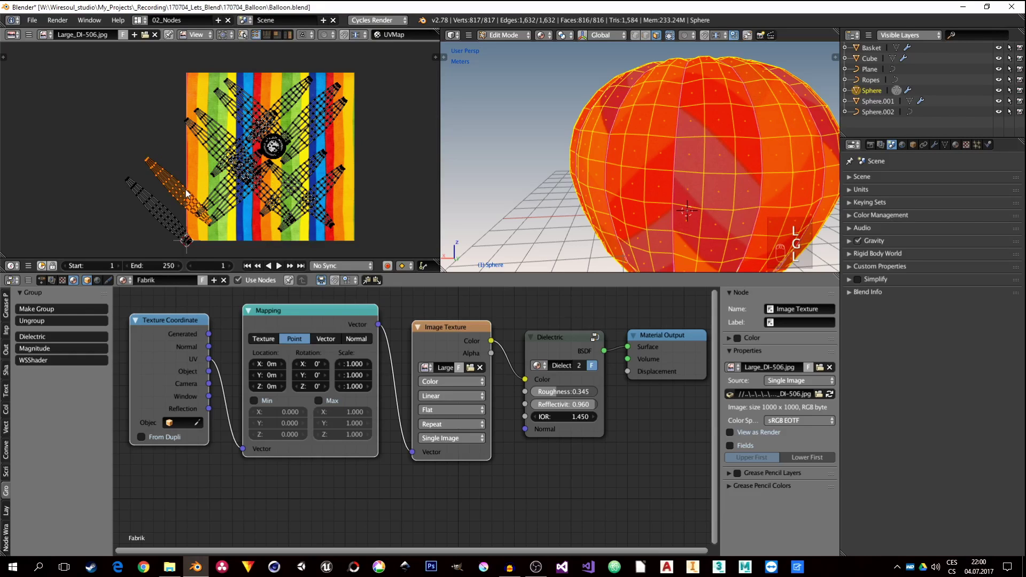
key(g)
click(240, 206)
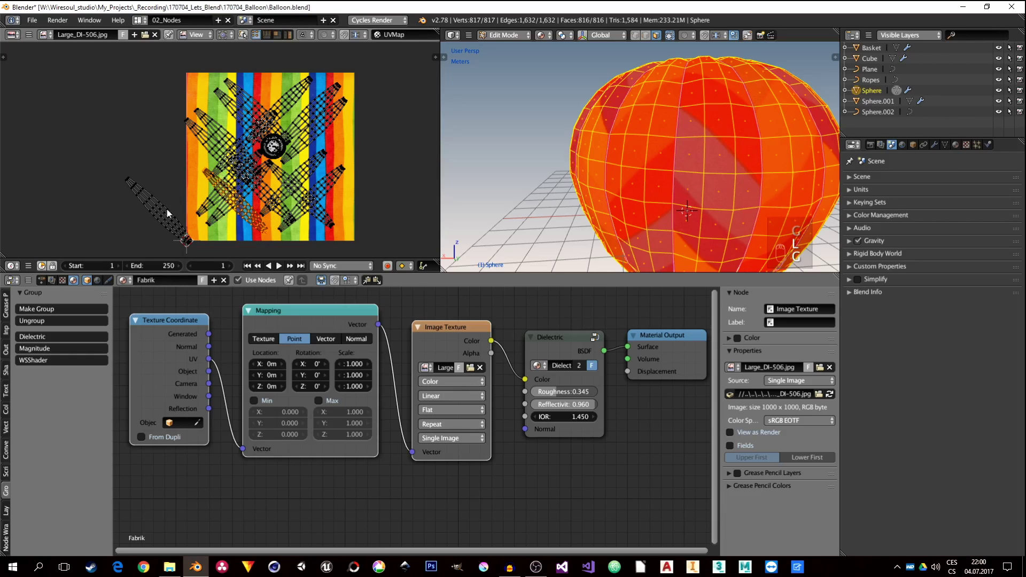
key(l)
key(g)
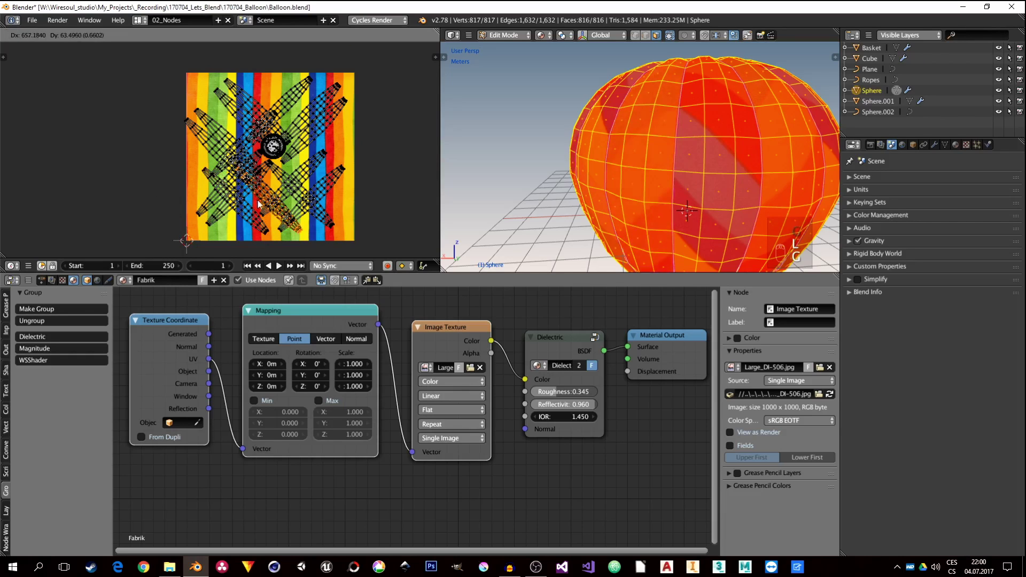
click(293, 196)
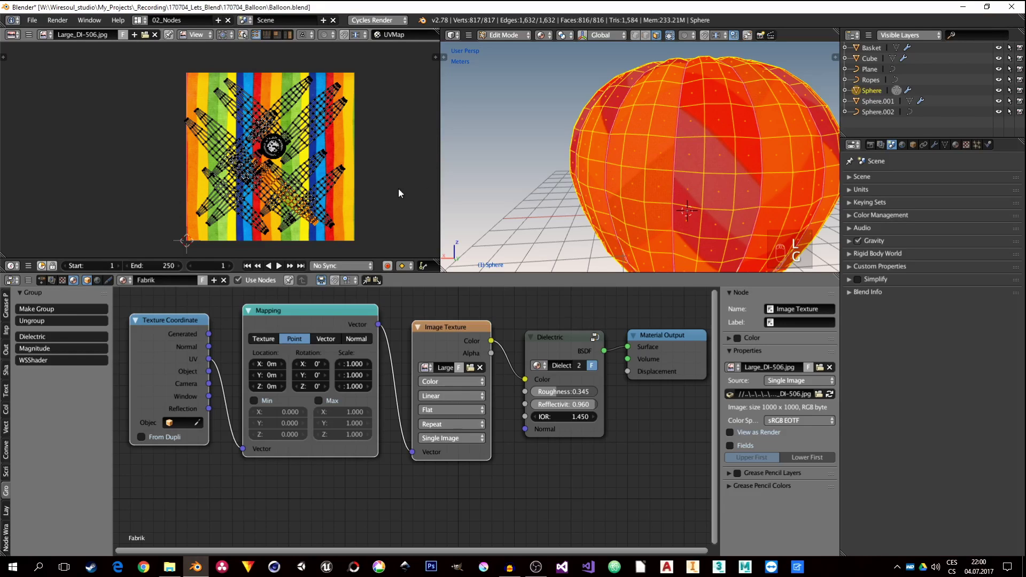
middle_drag(352, 200, 301, 193)
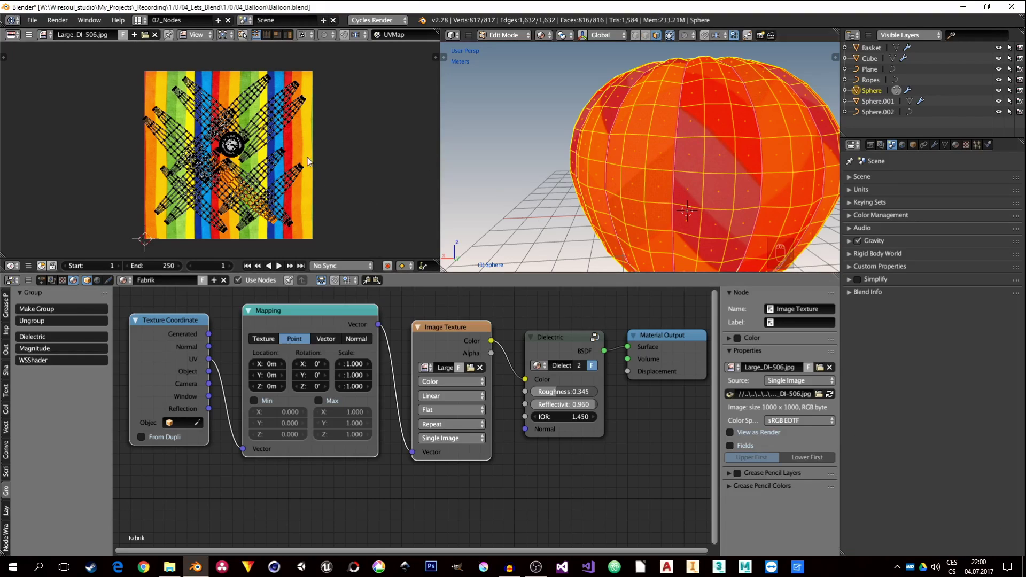
Step: Return to Object Mode and preview the striped envelope from several angles with Rendered viewport shading
key(Tab)
scroll(633, 150, down, 5)
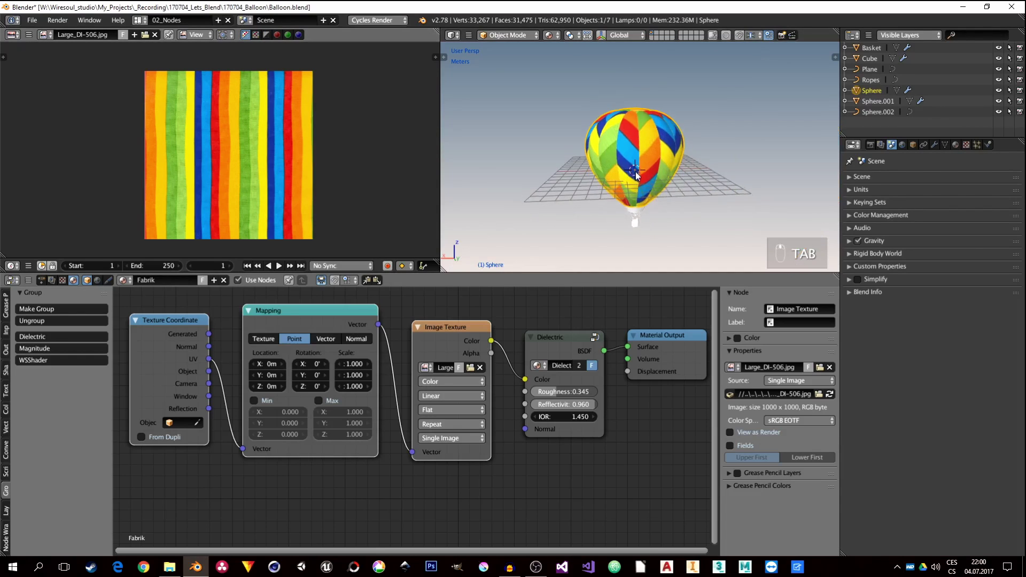
middle_drag(633, 150, 615, 169)
scroll(644, 175, up, 2)
scroll(644, 191, up, 4)
key(z)
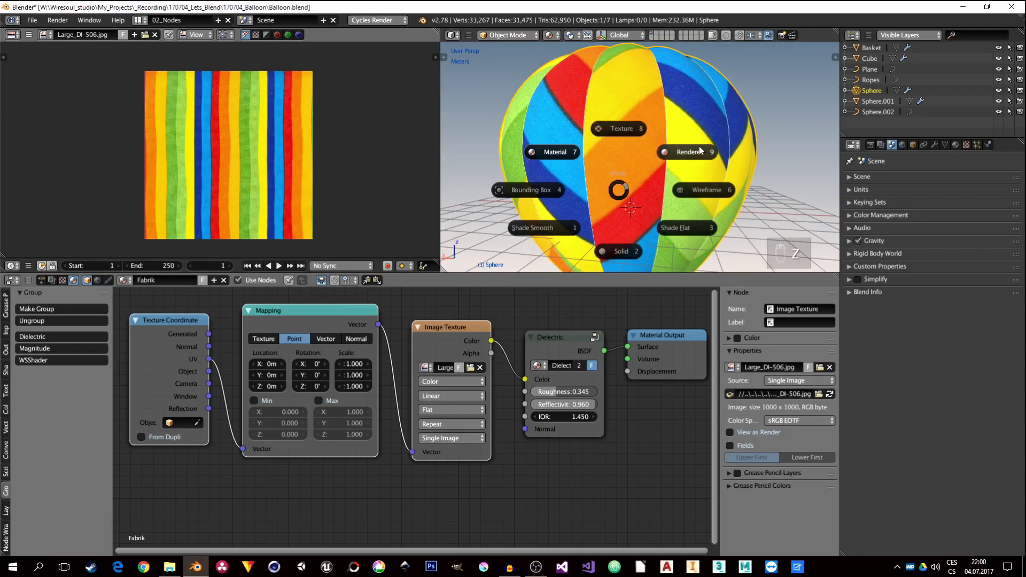
click(649, 155)
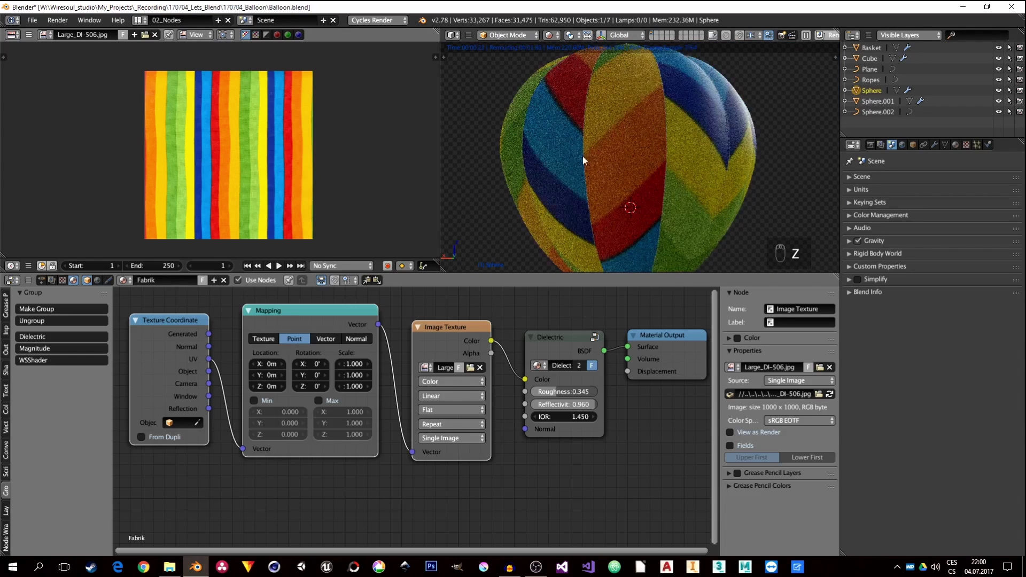
middle_drag(627, 172, 647, 176)
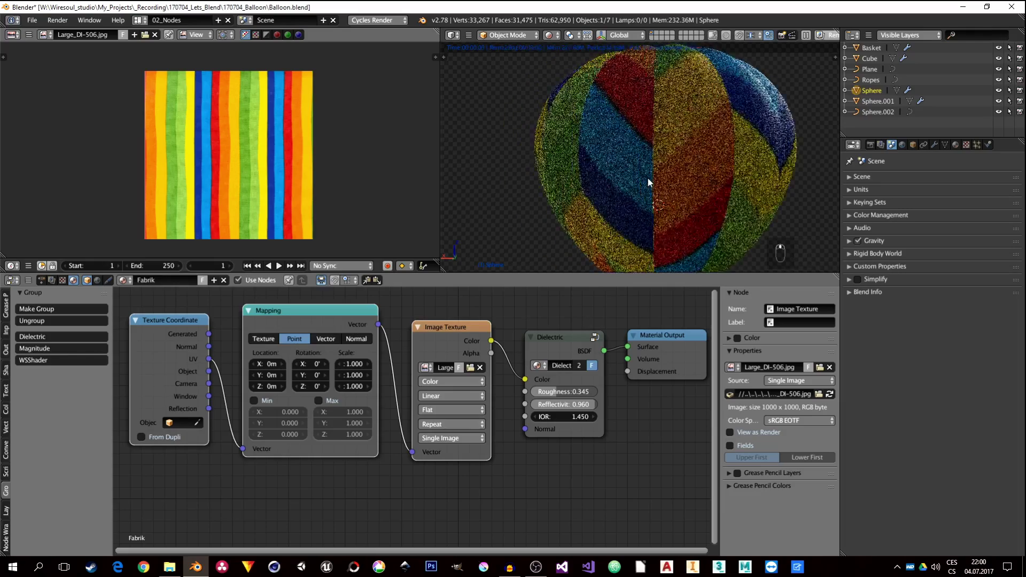
scroll(789, 121, up, 6)
scroll(790, 120, down, 6)
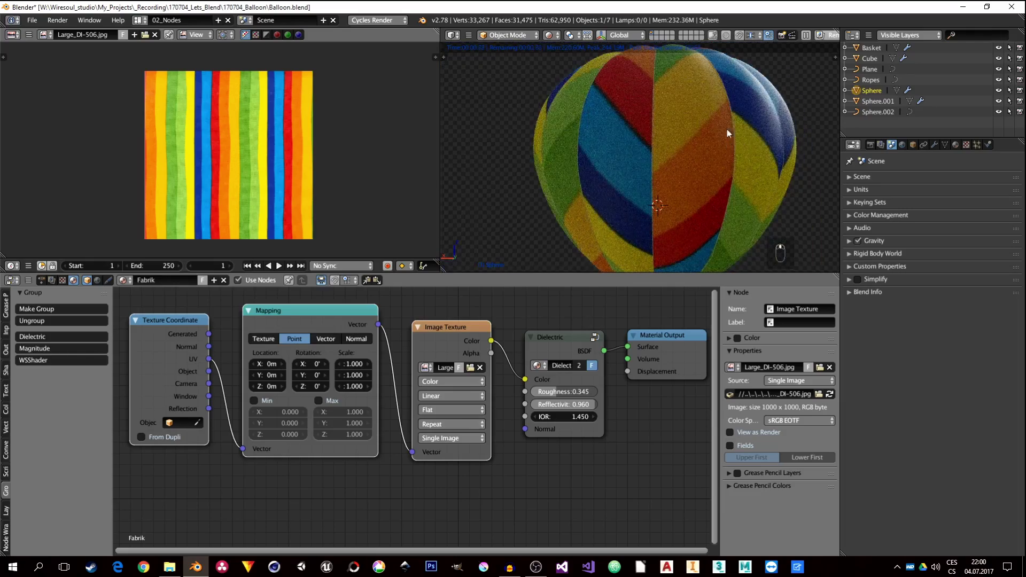
Step: Duplicate the Image Texture node and place the copy directly below the original
scroll(508, 445, down, 2)
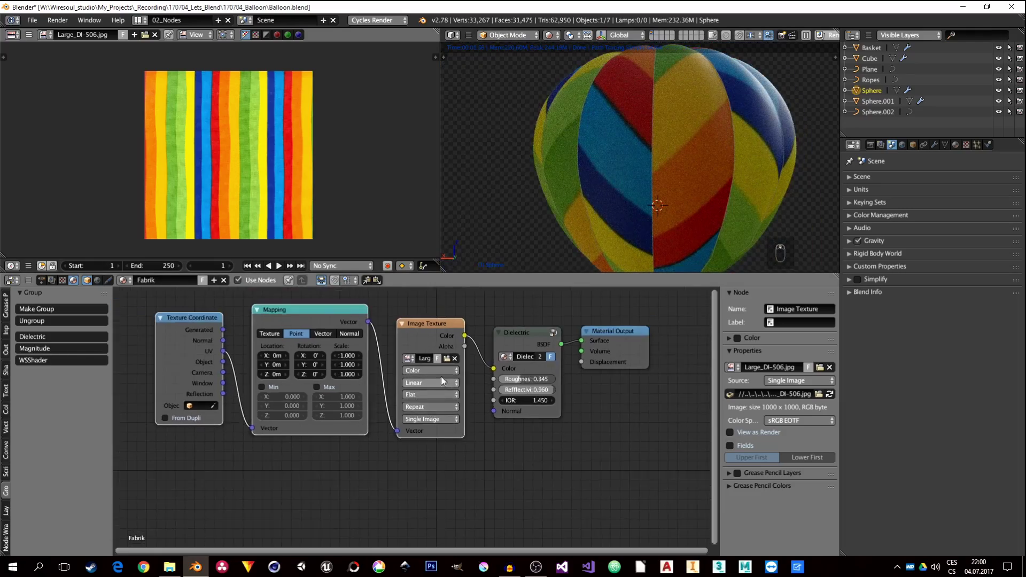
click(425, 329)
key(shift+d)
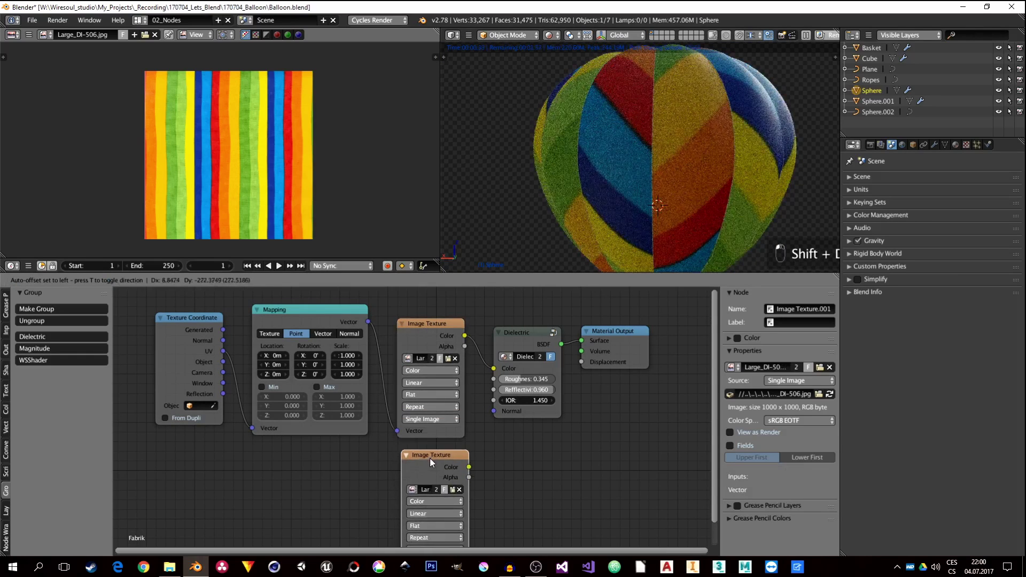
click(429, 457)
middle_drag(345, 454, 336, 433)
Step: Duplicate the Mapping node below the original and connect the Texture Coordinate UV output to the copy's Vector input
drag(213, 329, 392, 532)
click(283, 298)
key(shift+d)
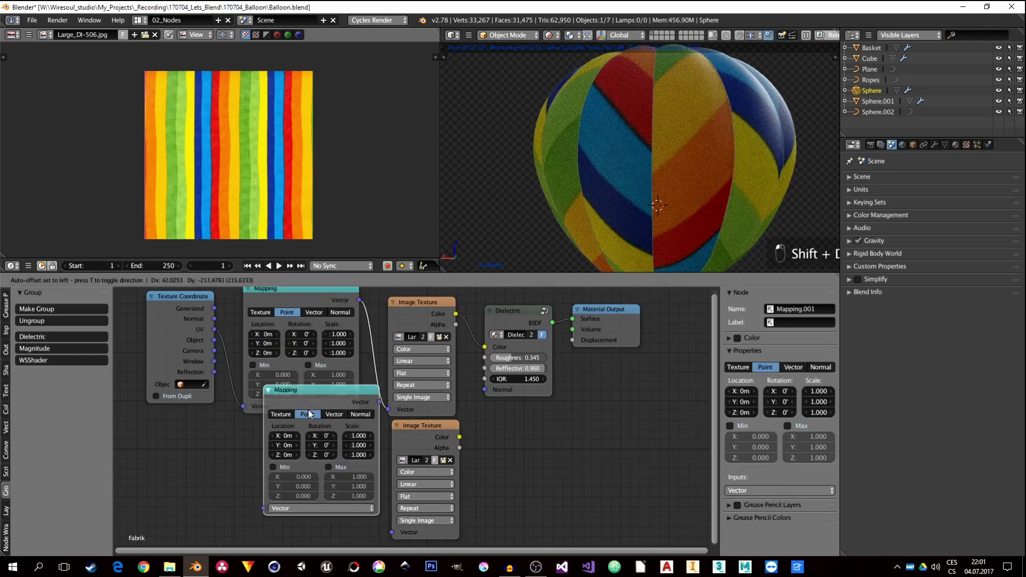
drag(213, 329, 250, 540)
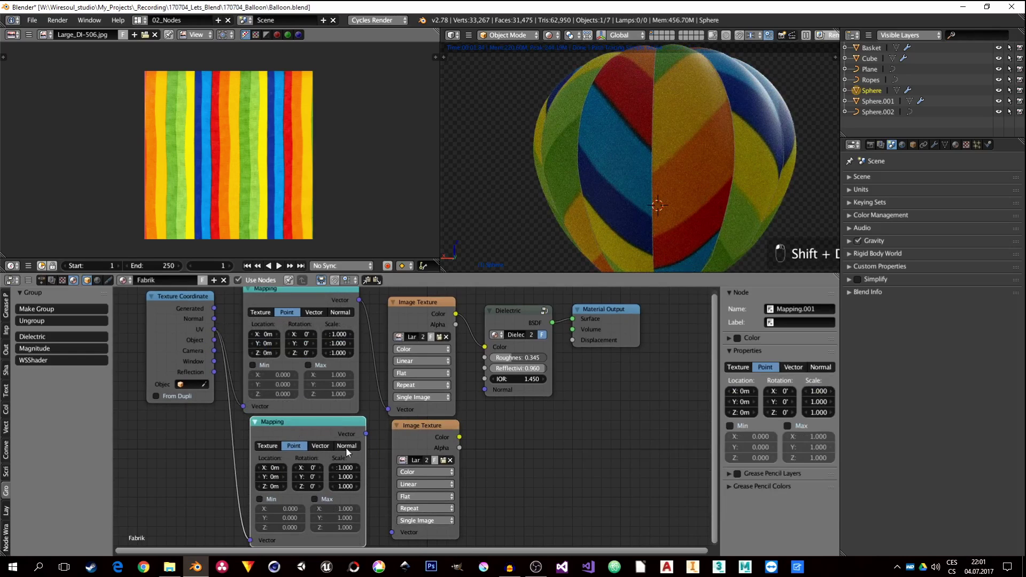
Step: Clear the image from the duplicated Image Texture node and connect the duplicated Mapping node's Vector output to it
click(450, 460)
drag(366, 433, 395, 521)
click(409, 425)
drag(410, 425, 421, 448)
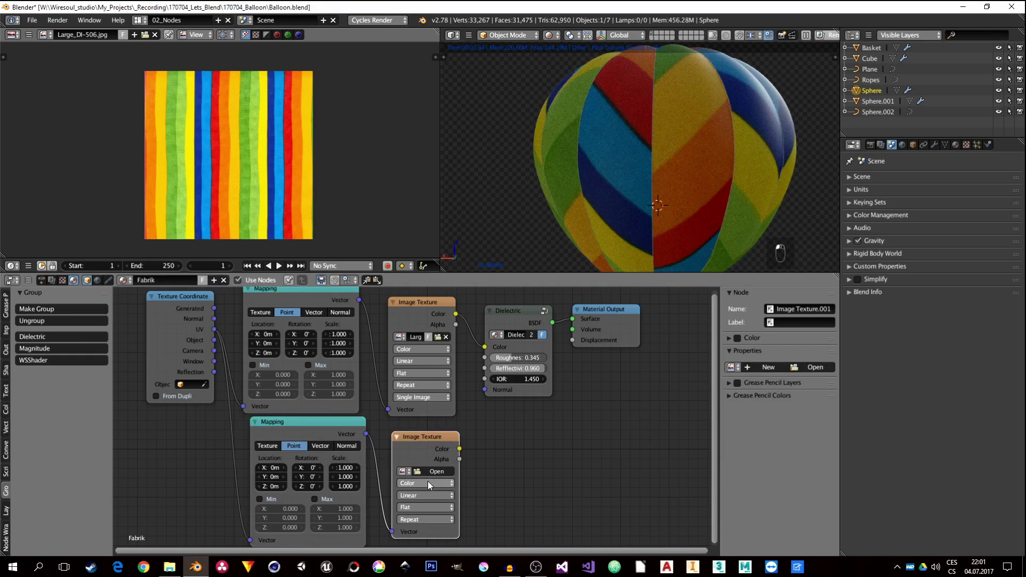
Step: Load Wool_1024_height.tiff from the CGTextures folder into the second Image Texture node and set its color space to Non-Color Data
click(431, 471)
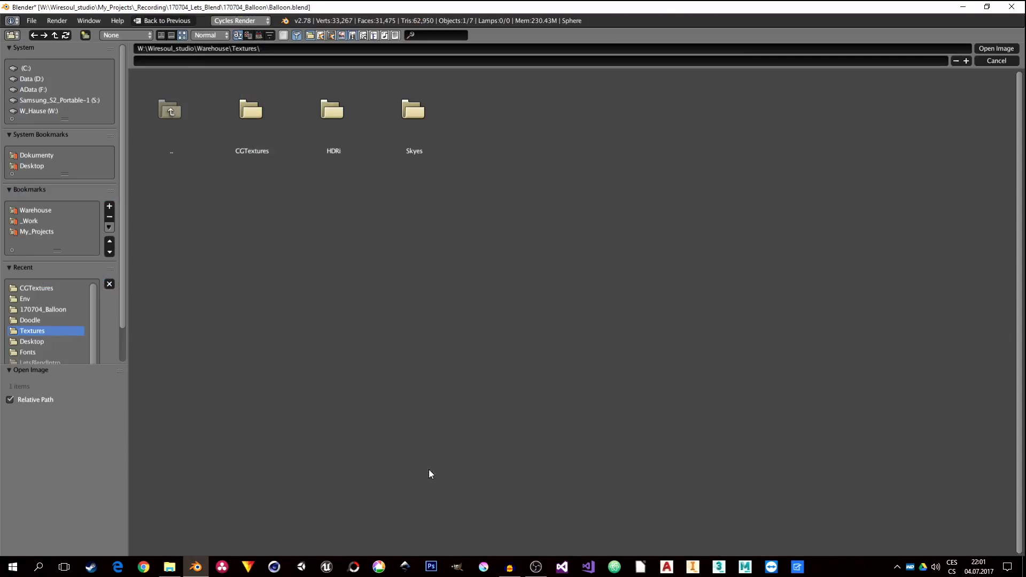
click(267, 123)
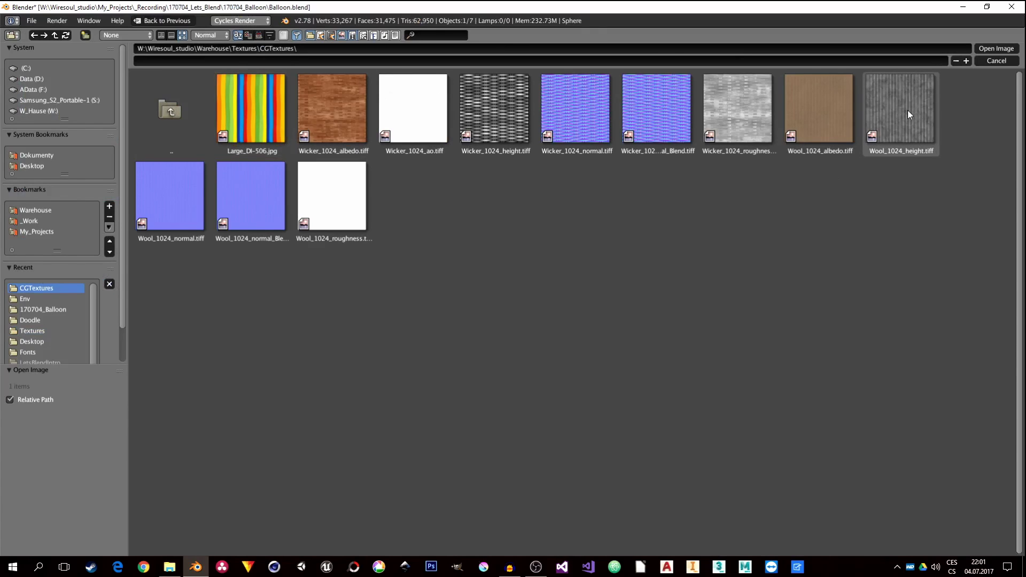
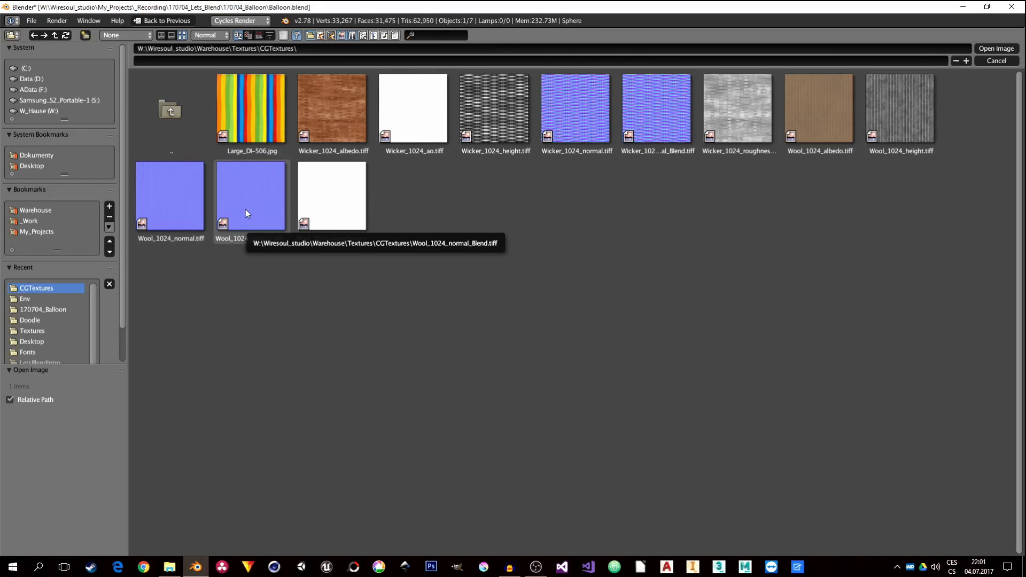
click(900, 114)
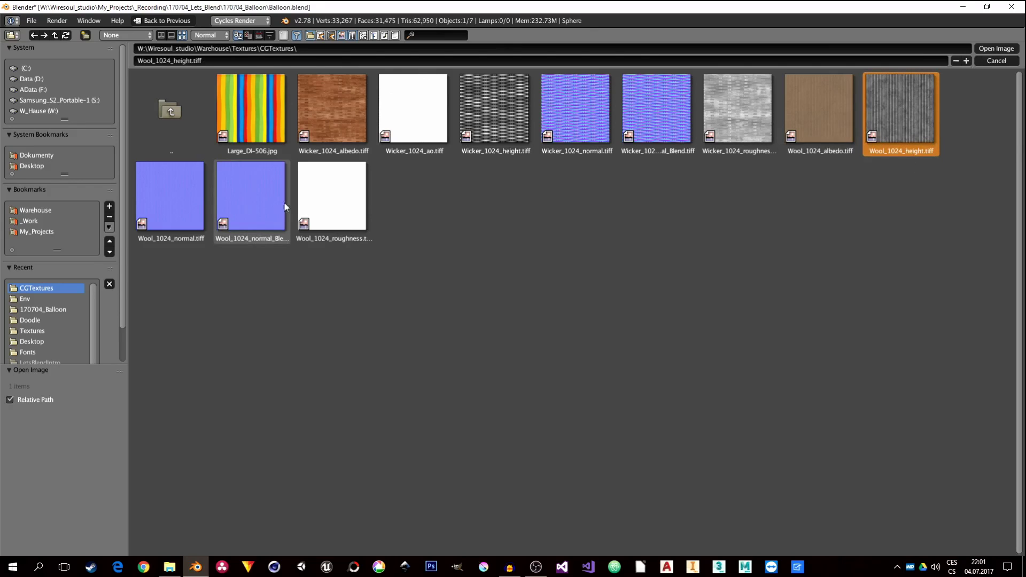
click(992, 49)
middle_drag(453, 477, 349, 382)
click(351, 410)
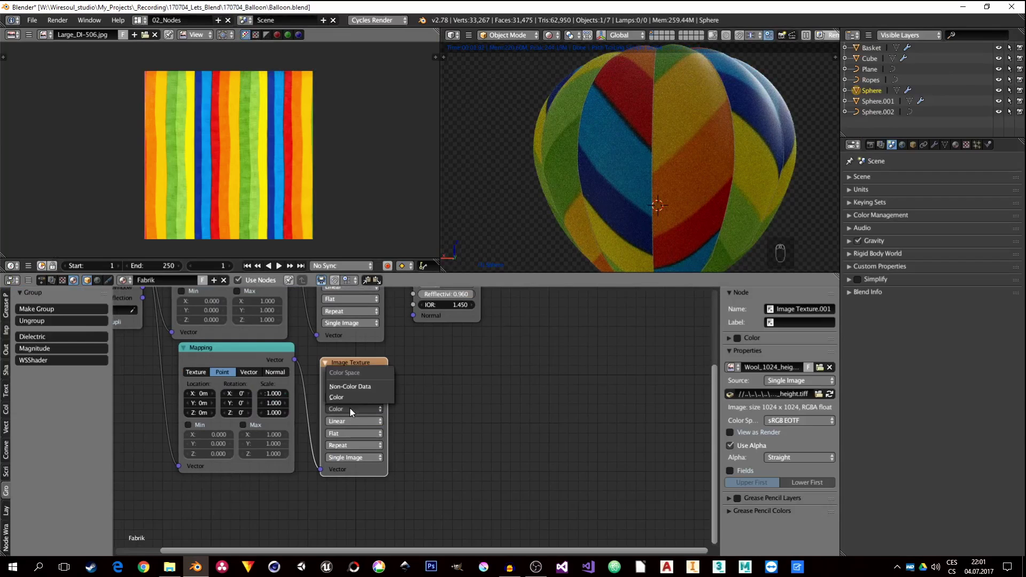
click(353, 388)
Step: Move the lower Mapping and Image Texture nodes to the left to free space beside the wool texture
drag(232, 352, 145, 367)
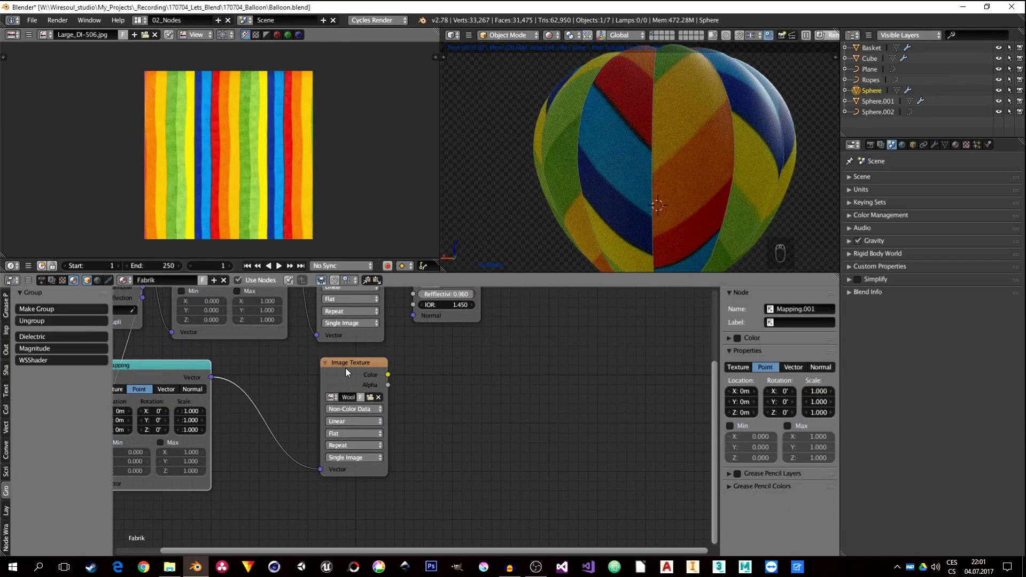
drag(347, 366, 262, 369)
middle_drag(350, 386, 411, 392)
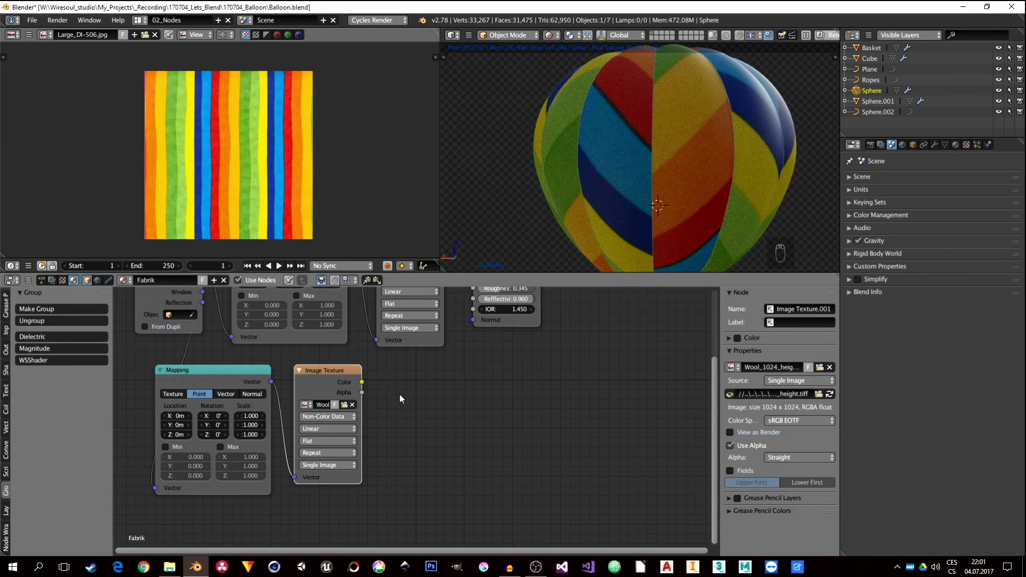
Step: Add a Bump node after the wool texture, linking the texture's Color to Height and the bump's Normal to the Dielectric node's Normal
key(shift+a)
mouse_move(395, 384)
click(443, 386)
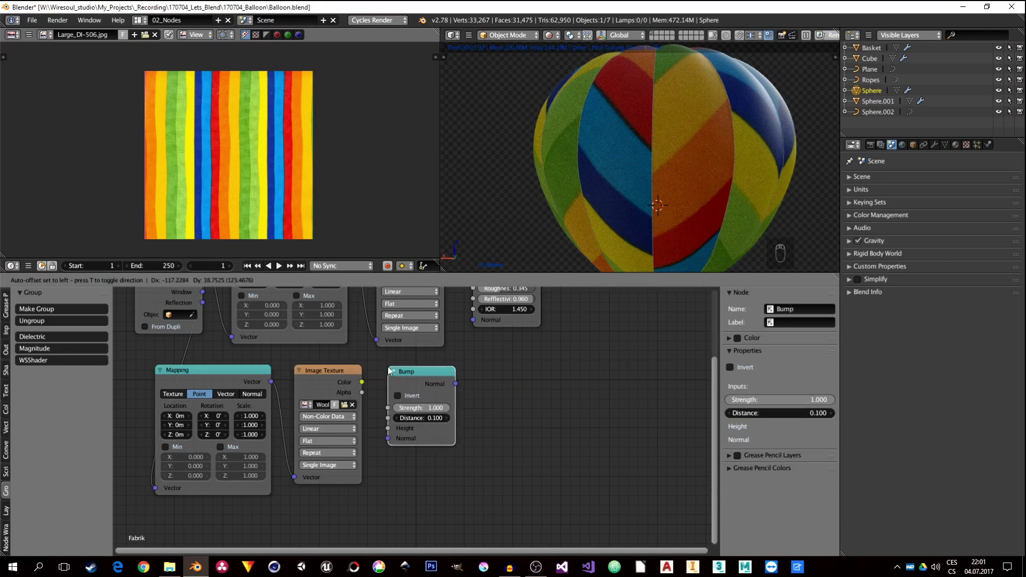
click(422, 381)
drag(362, 383, 396, 426)
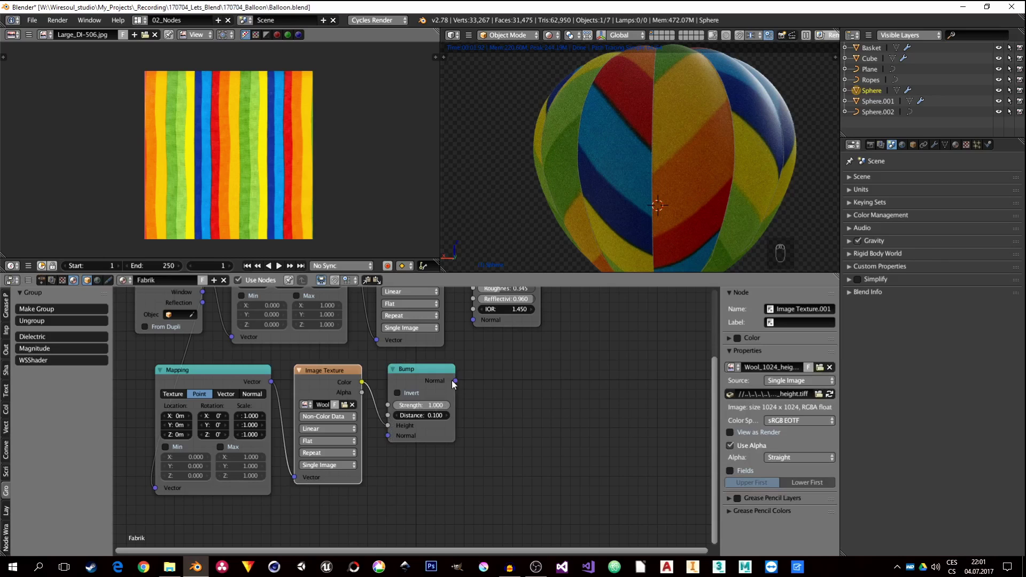
drag(455, 381, 473, 319)
Step: Set the lower Mapping node's X, Y and Z scale to 10
middle_drag(508, 325, 505, 431)
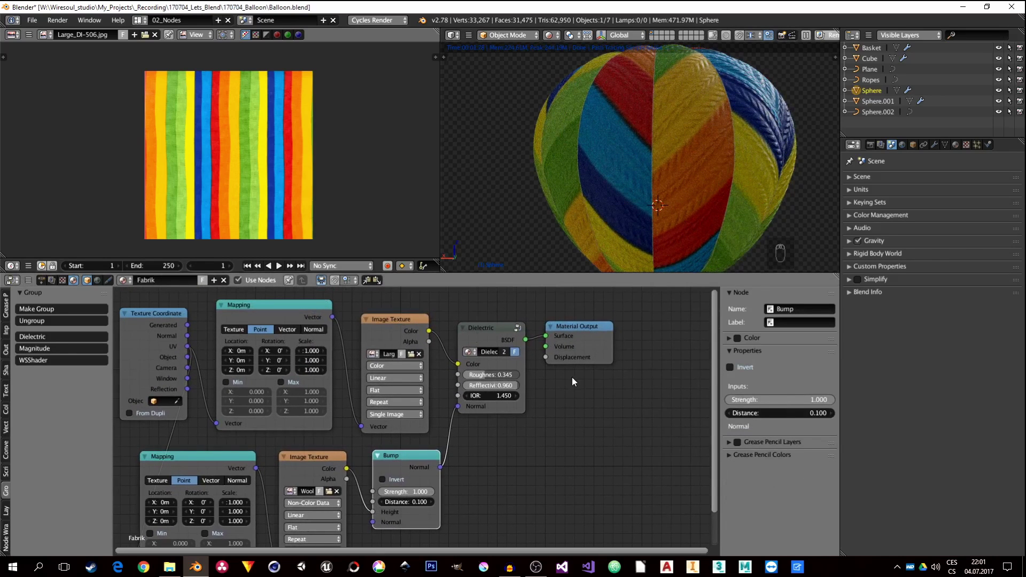
middle_drag(561, 388, 566, 364)
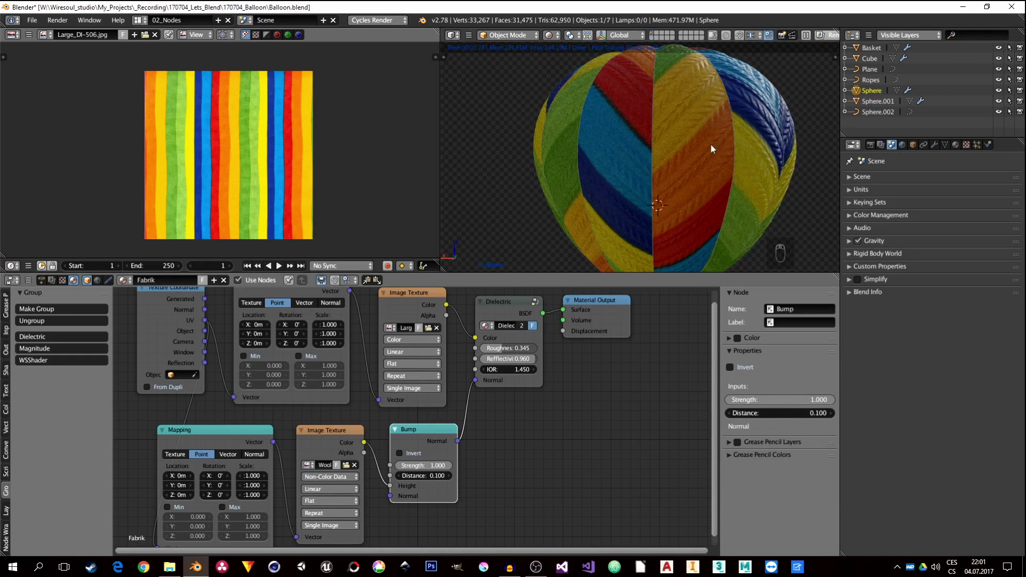
middle_drag(247, 479, 316, 432)
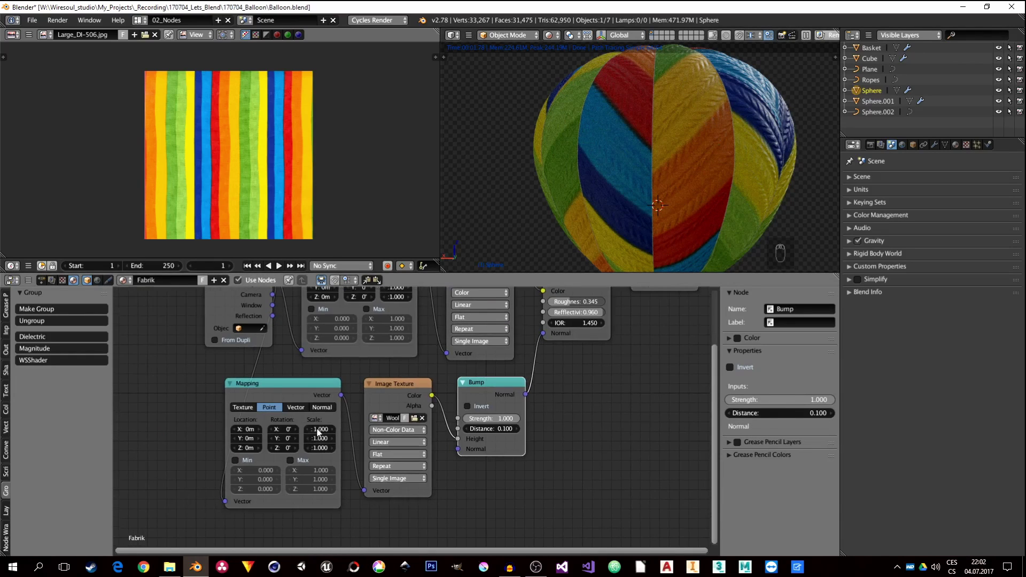
drag(319, 433, 319, 448)
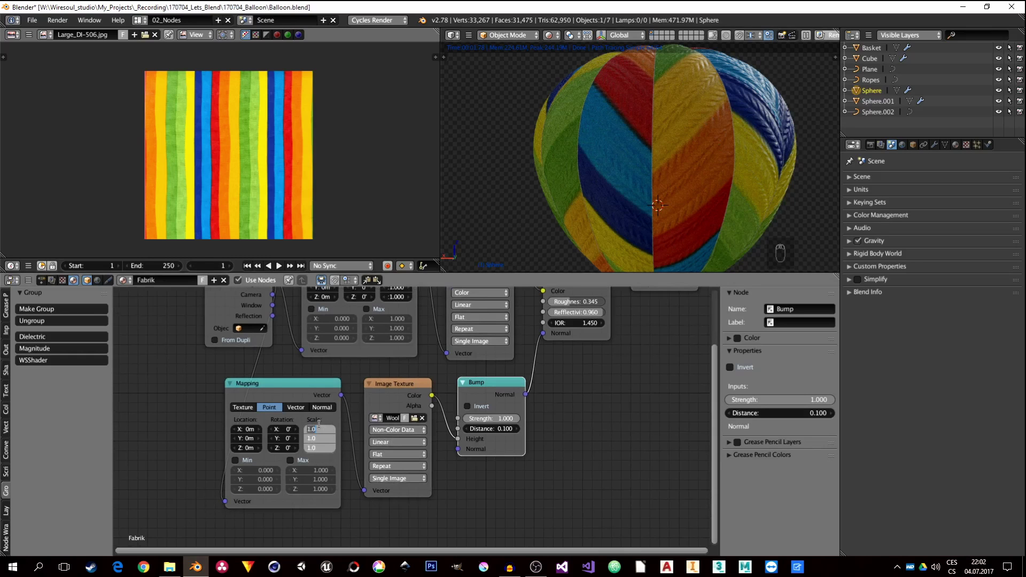
key(Return)
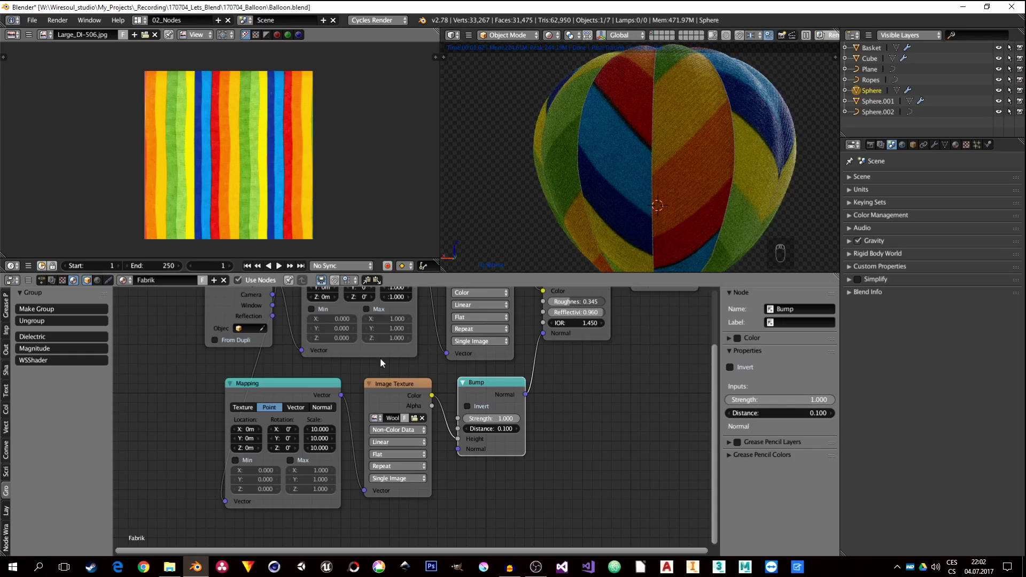
Step: Set the Bump node's Strength to 0.1
middle_drag(791, 154, 747, 167)
click(487, 419)
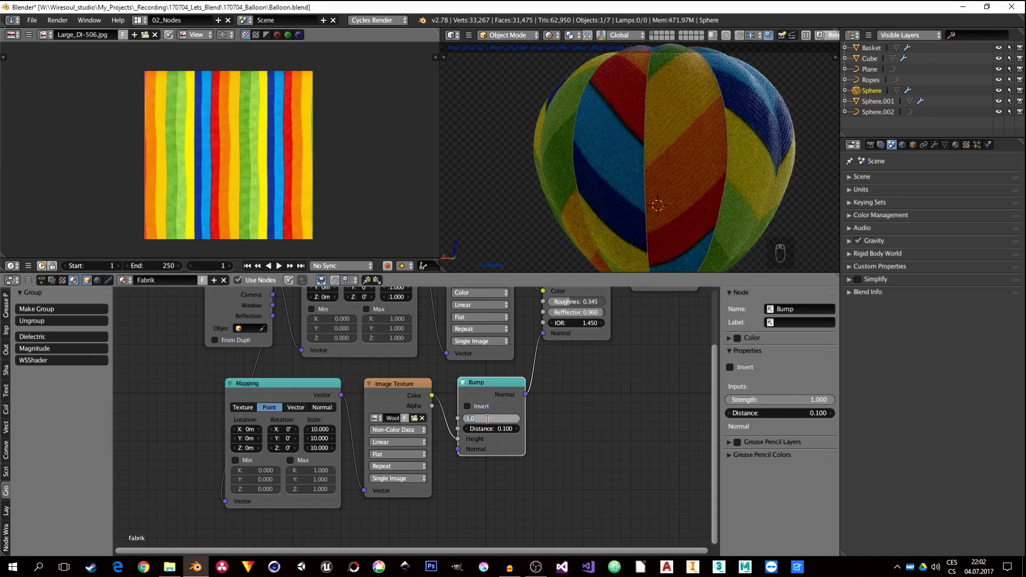
text(0.1)
key(Return)
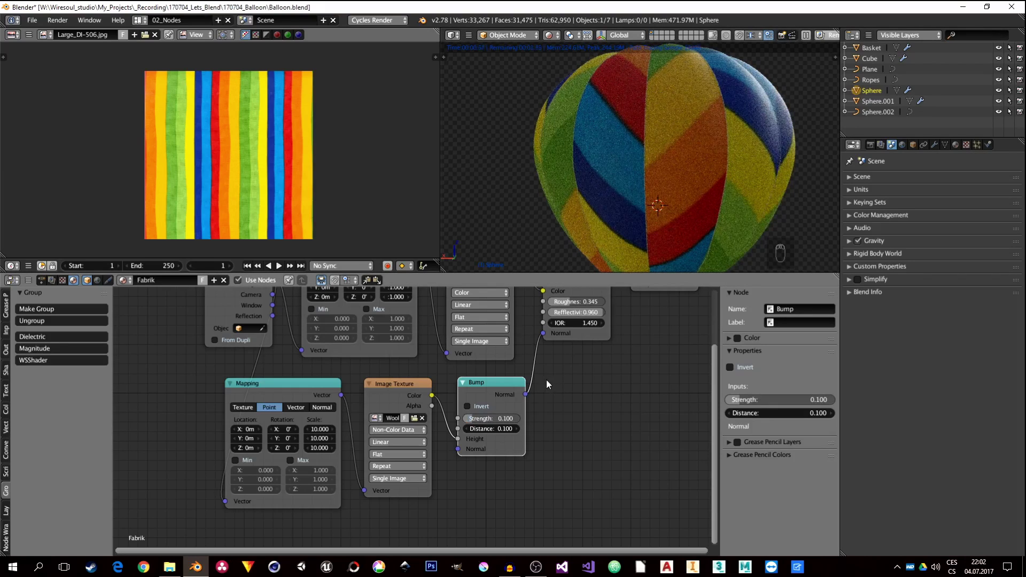
Step: Raise the Dielectric node's Roughness to 0.527 and Reflectivity to 1.000, and check the whole balloon in the rendered view
middle_drag(568, 335, 546, 404)
mouse_move(550, 371)
mouse_down()
mouse_move(569, 371)
mouse_move(575, 385)
mouse_move(559, 371)
mouse_up()
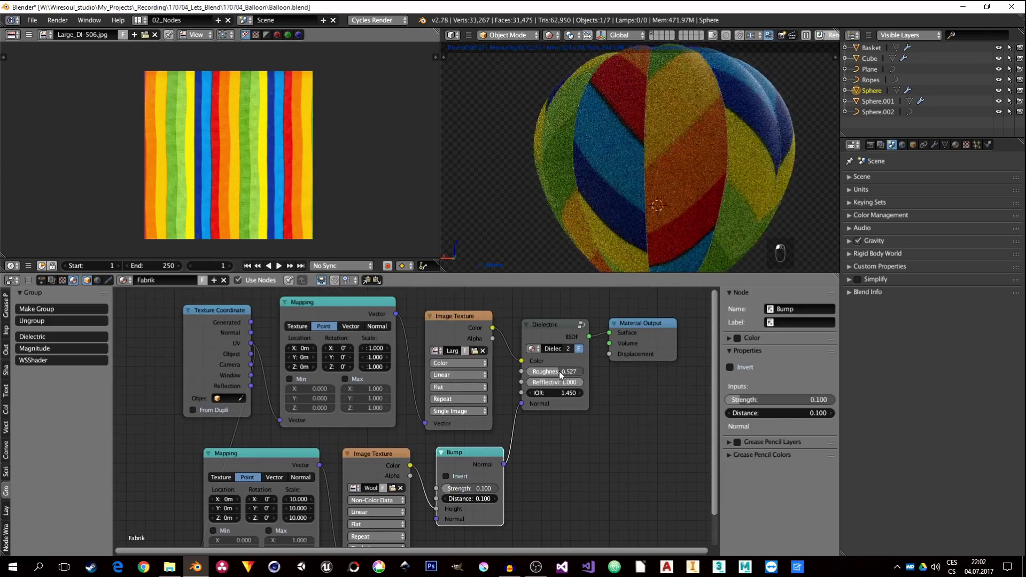
scroll(728, 137, down, 5)
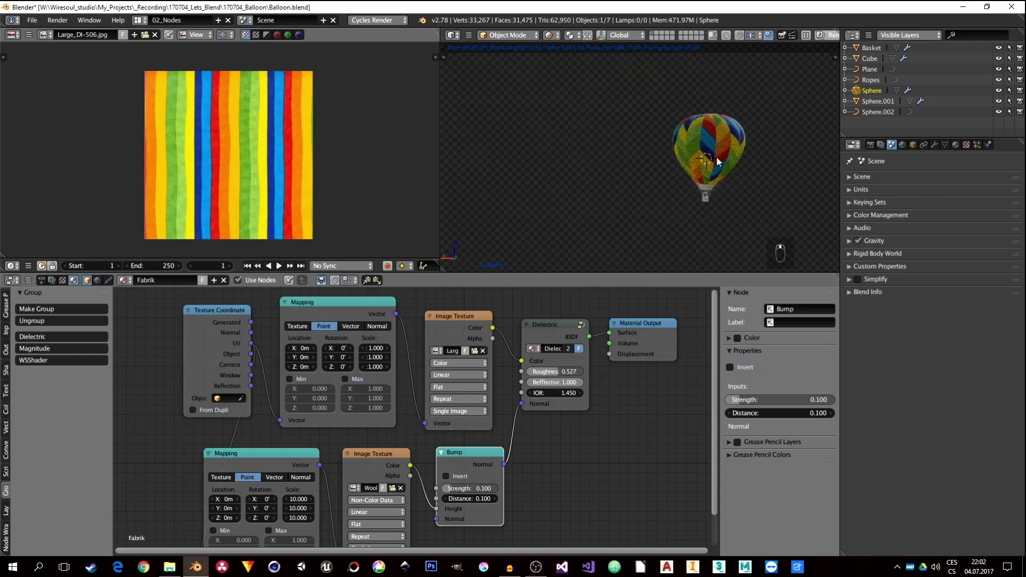
scroll(716, 156, up, 3)
scroll(704, 181, down, 2)
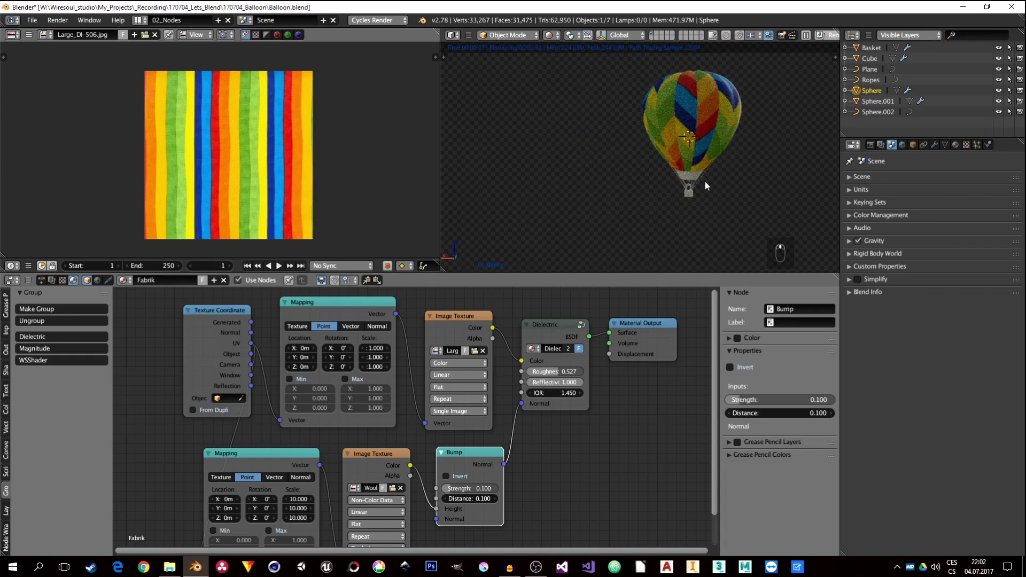
middle_drag(700, 176, 704, 210)
Step: Move the Material Output and Dielectric nodes to the right to widen the gap after the striped Image Texture node
middle_drag(650, 382, 597, 403)
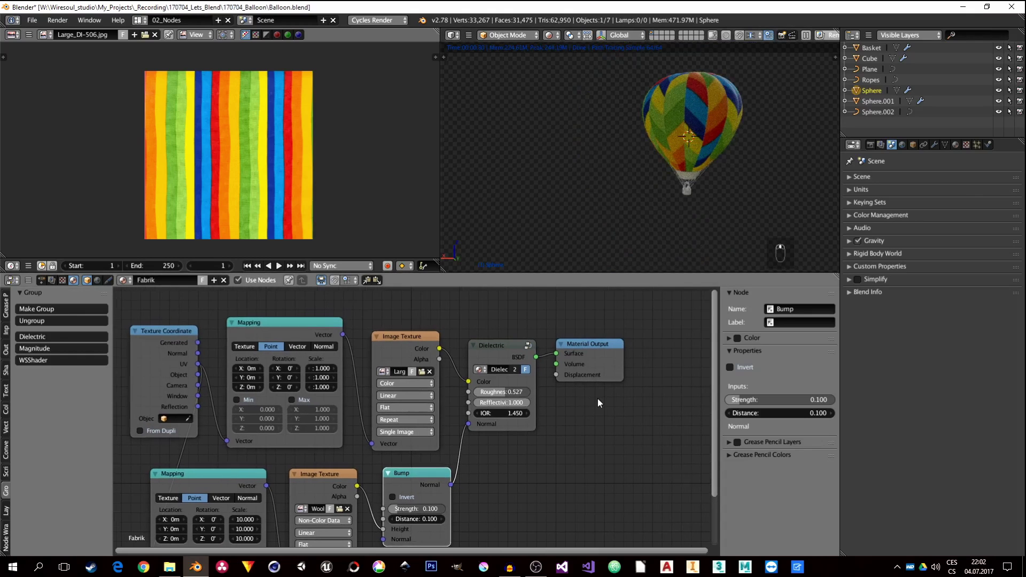
drag(584, 348, 674, 348)
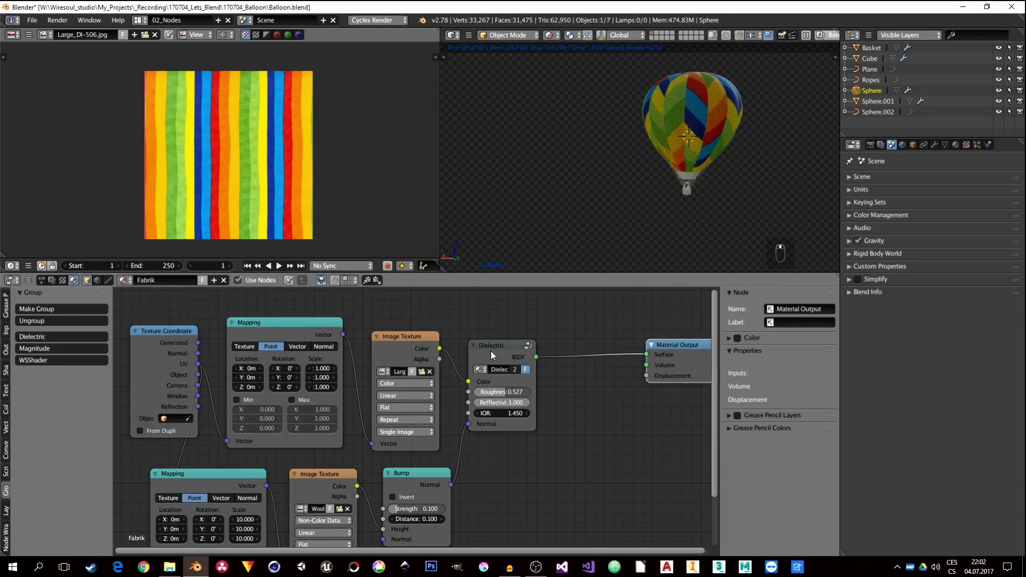
drag(490, 351, 541, 353)
middle_drag(622, 387, 599, 380)
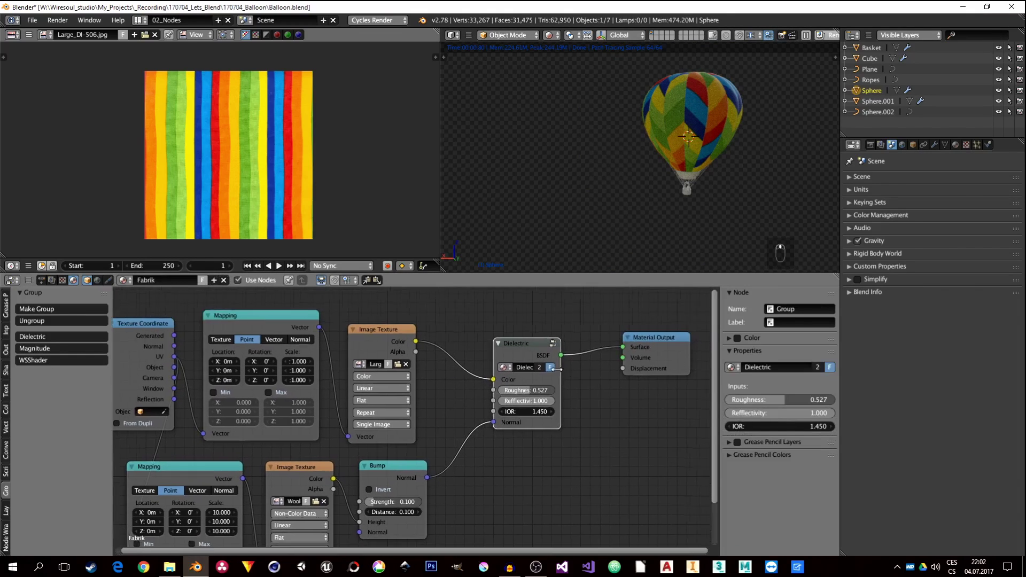
middle_drag(623, 324, 562, 323)
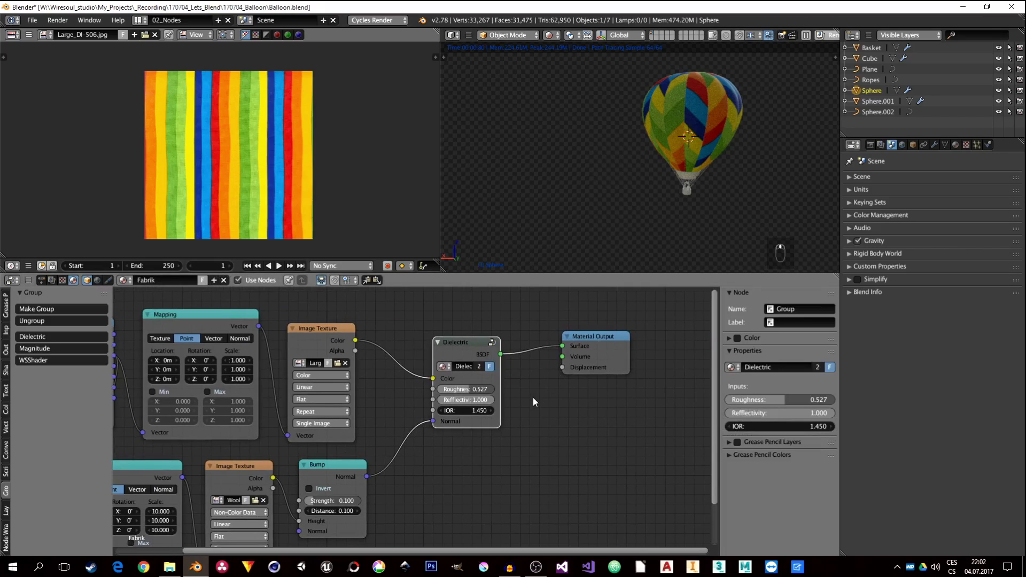
key(shift+a)
mouse_move(521, 364)
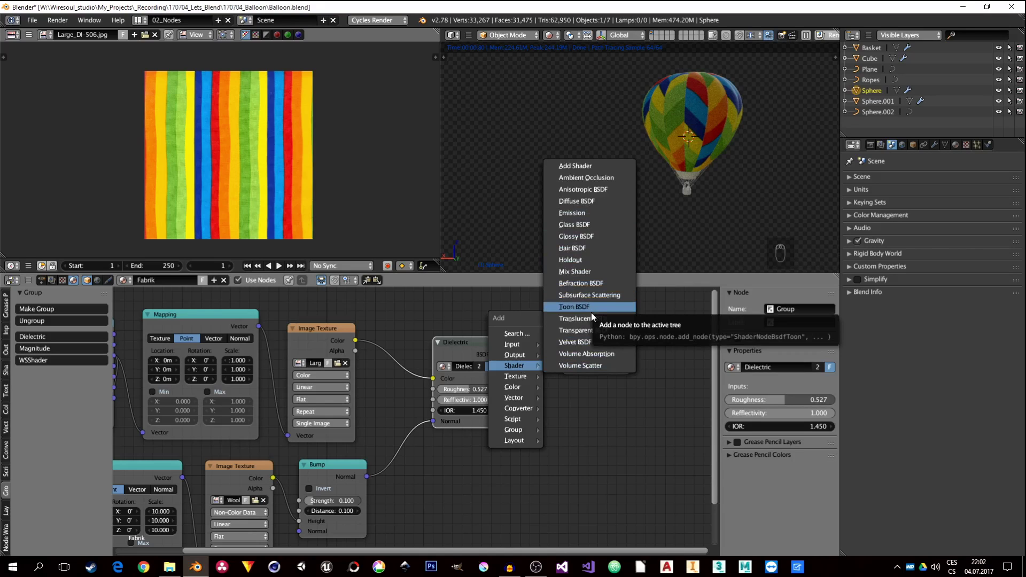
Step: Shift the Dielectric node further right and insert a Hue Saturation Value node between the striped Image Texture's Color output and the Dielectric's Color input
scroll(686, 152, down, 2)
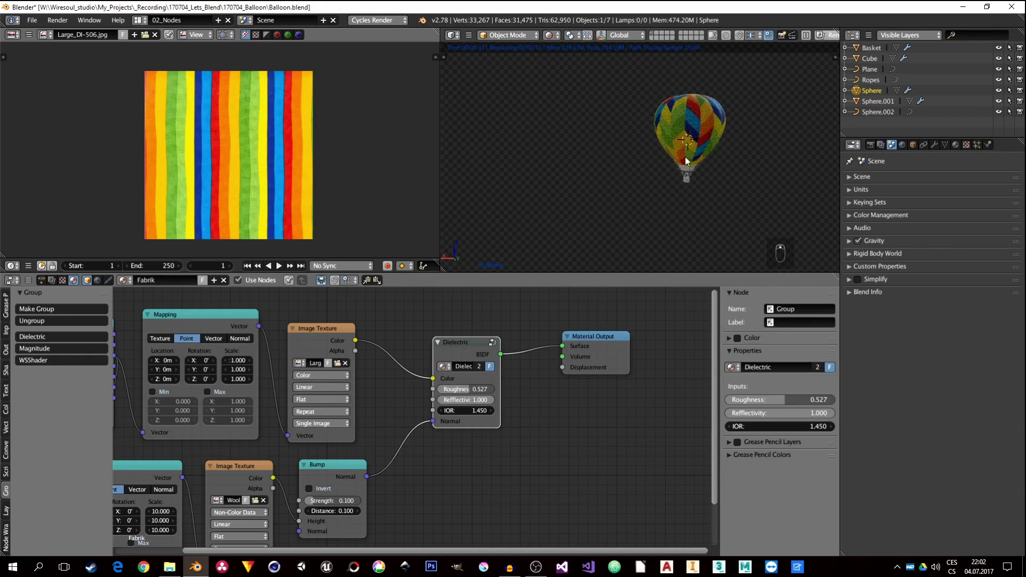
scroll(751, 134, down, 2)
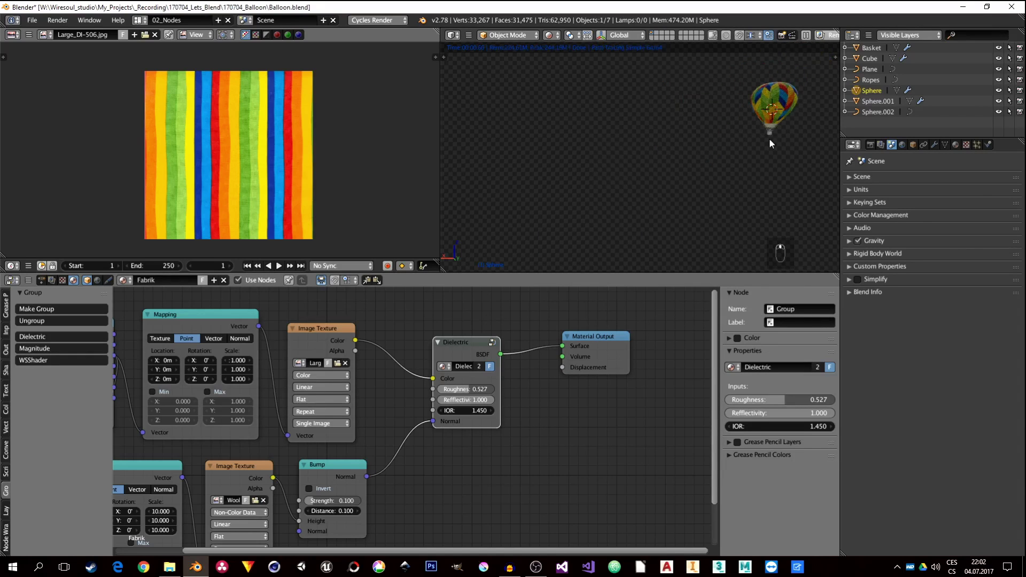
scroll(775, 119, up, 2)
mouse_move(787, 119)
shift+middle_down()
mouse_move(680, 178)
mouse_move(598, 200)
shift+middle_up()
scroll(609, 213, up, 3)
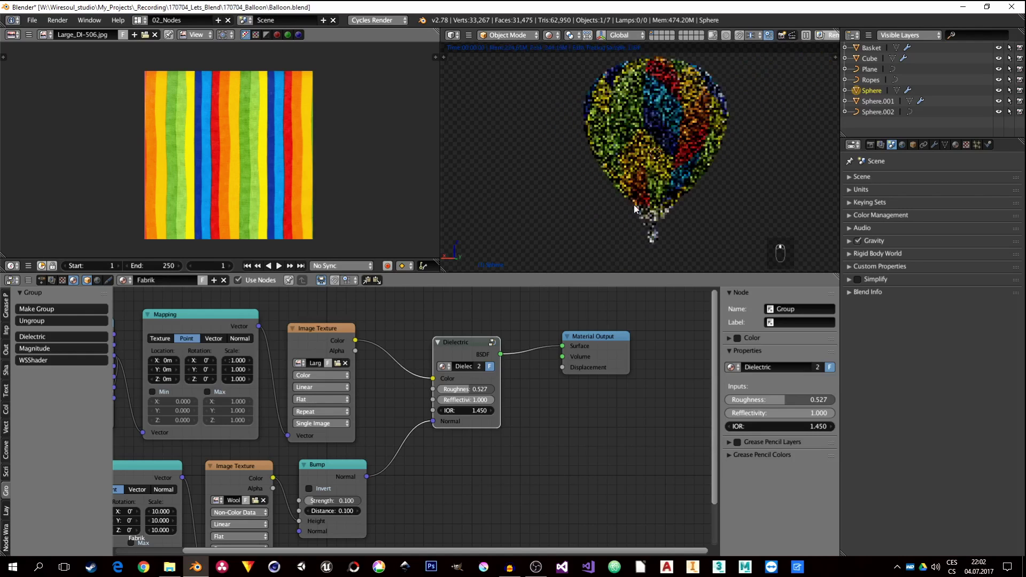
drag(447, 355, 499, 354)
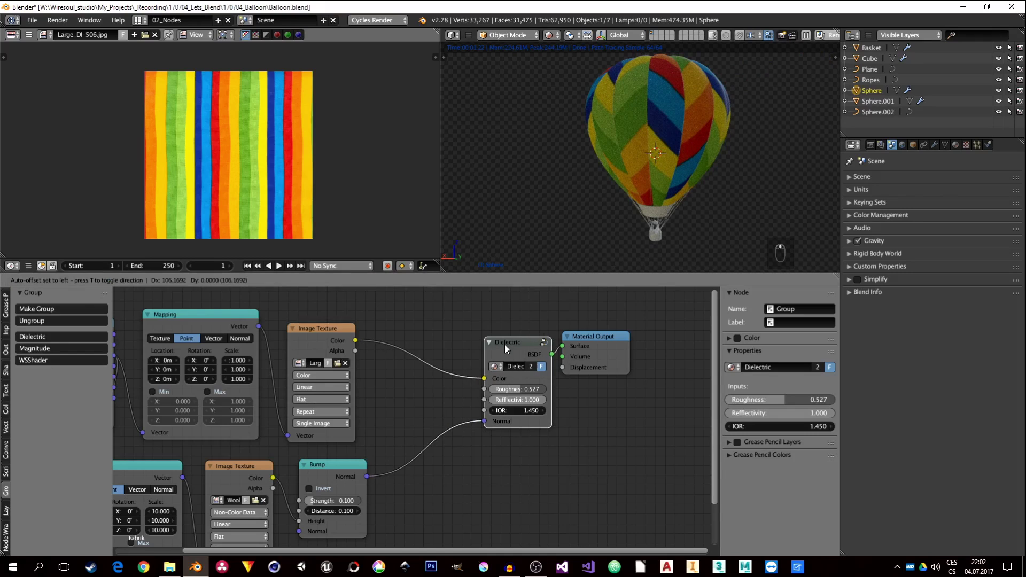
key(shift+a)
mouse_move(396, 381)
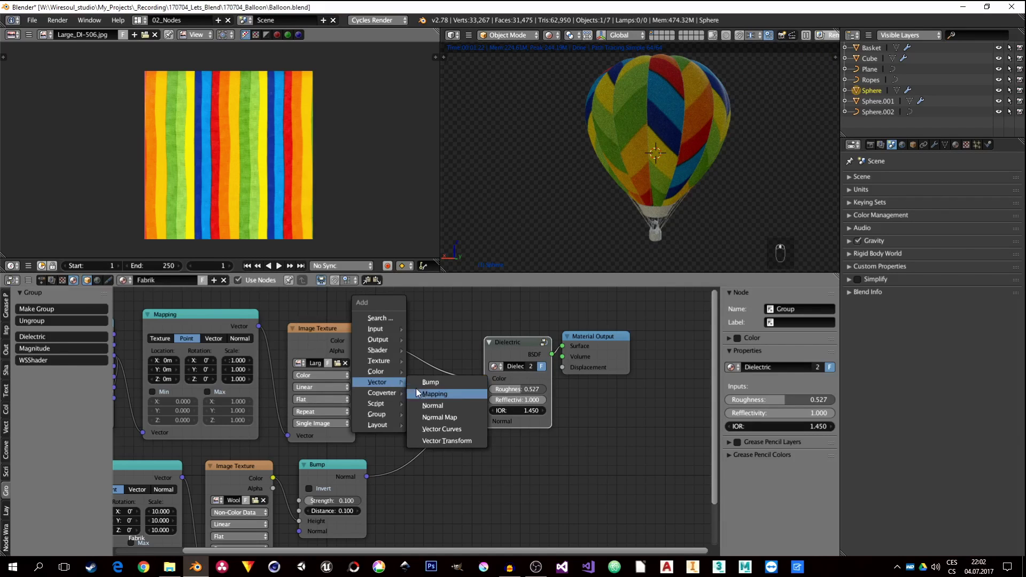
mouse_move(385, 405)
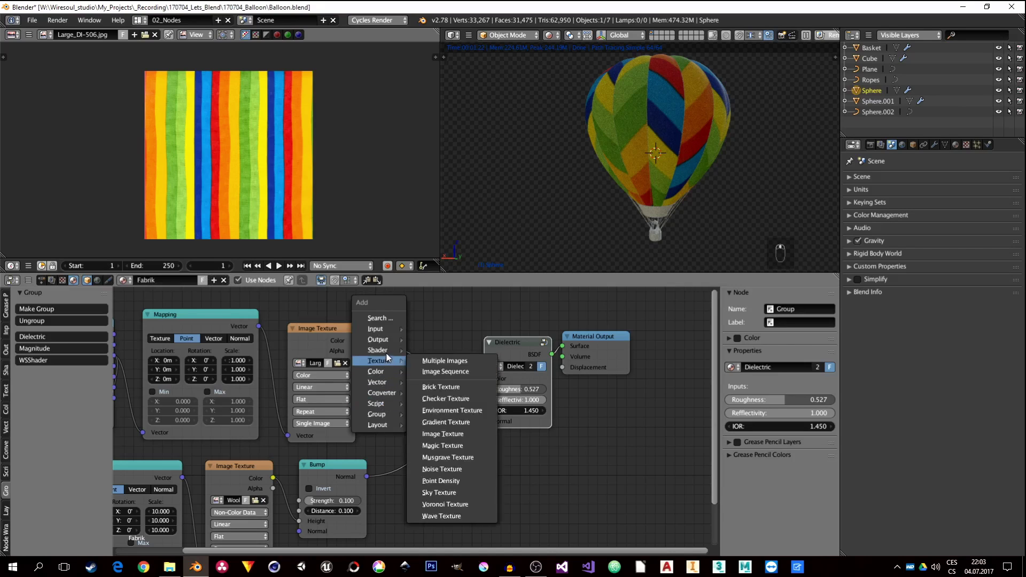
mouse_move(385, 353)
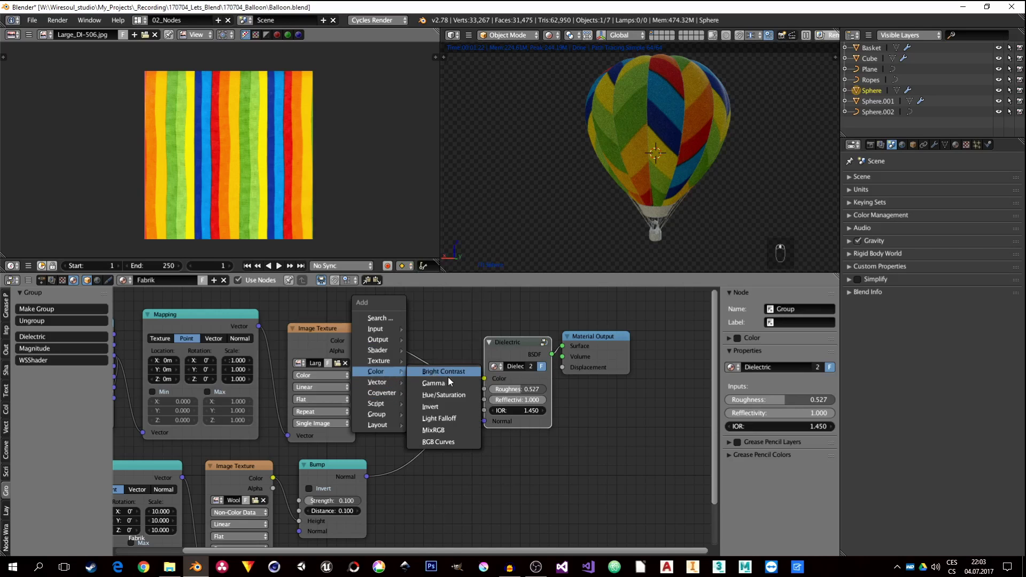
click(448, 396)
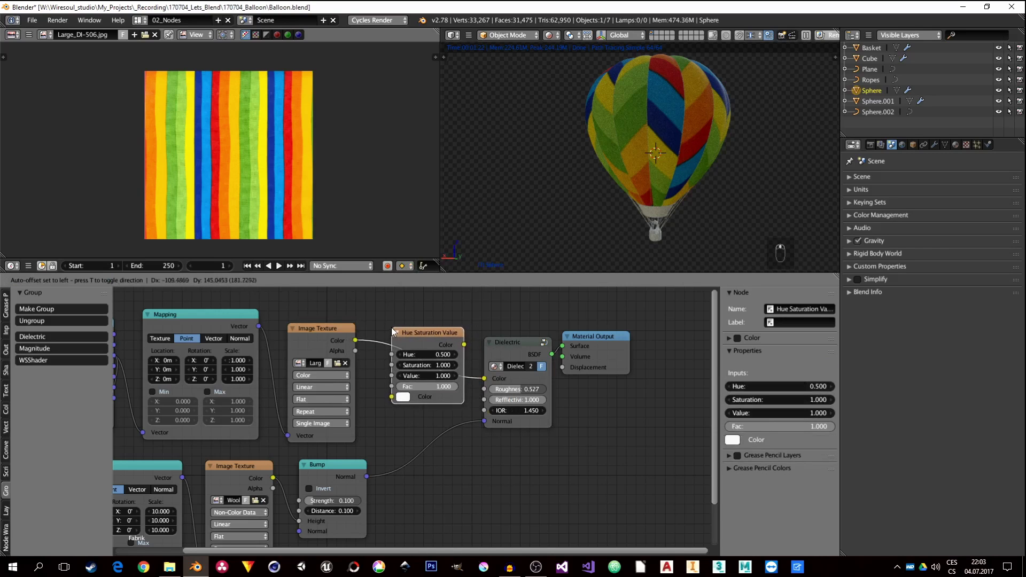
click(397, 378)
Step: Set the Hue Saturation Value node's Value to 1.600, move the Dielectric node slightly closer to it, and inspect the balloon from above
mouse_move(422, 376)
mouse_down()
mouse_move(449, 376)
mouse_move(422, 376)
mouse_up()
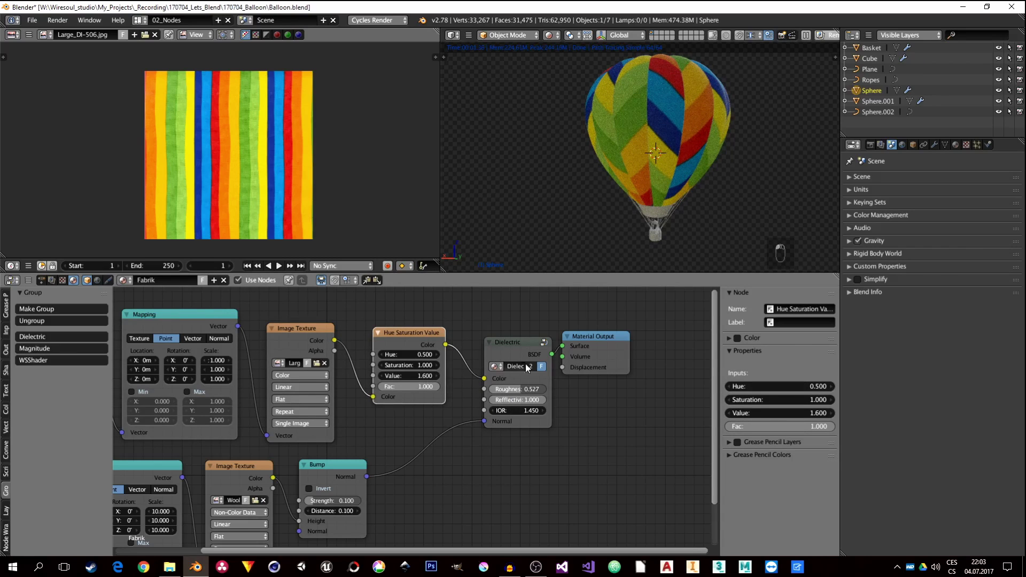
drag(507, 342, 496, 340)
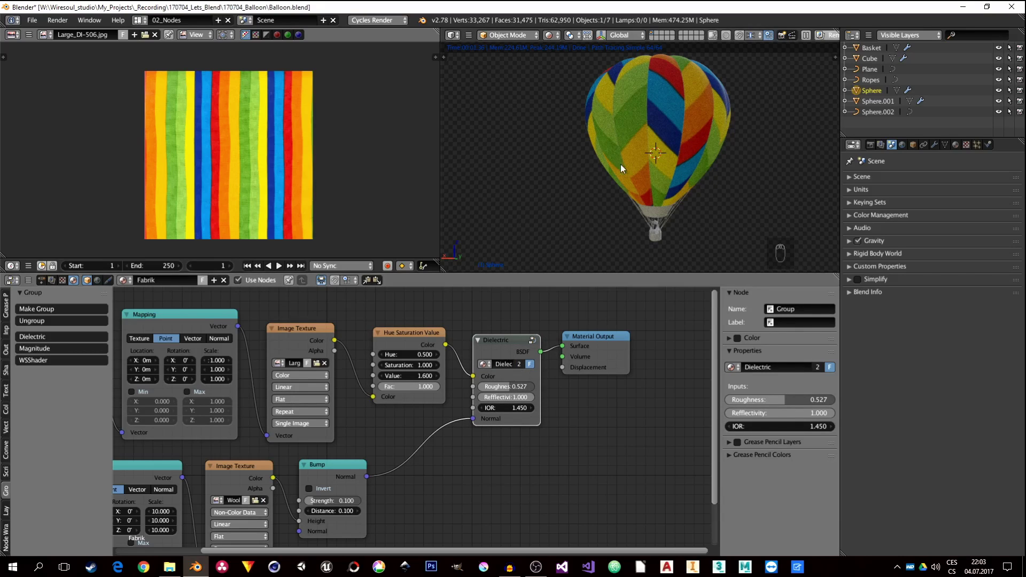
middle_drag(620, 164, 653, 207)
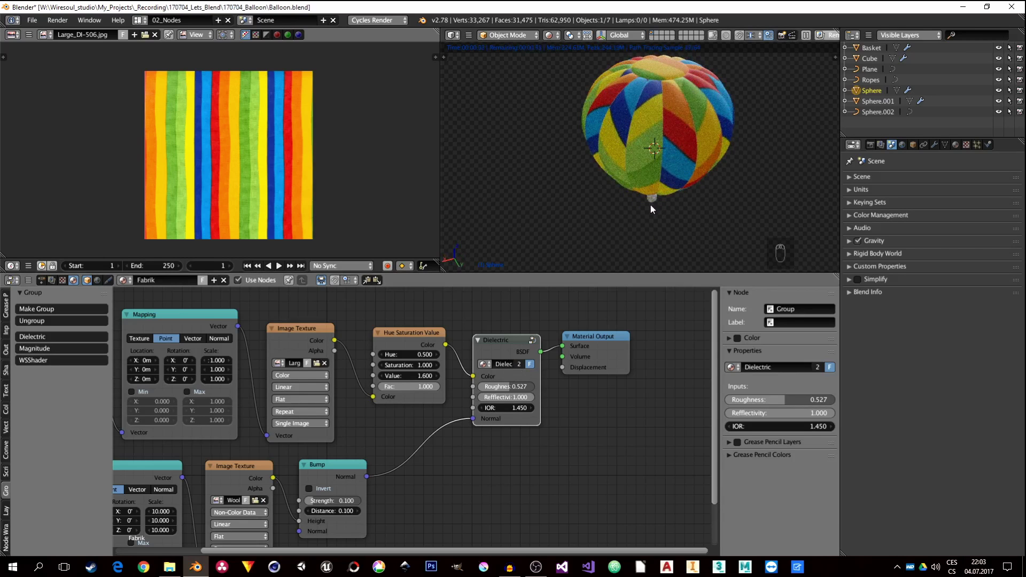
Step: Select the plain skirt at the mouth of the balloon envelope and return the 3D view to Rendered shading
middle_drag(603, 149, 662, 143)
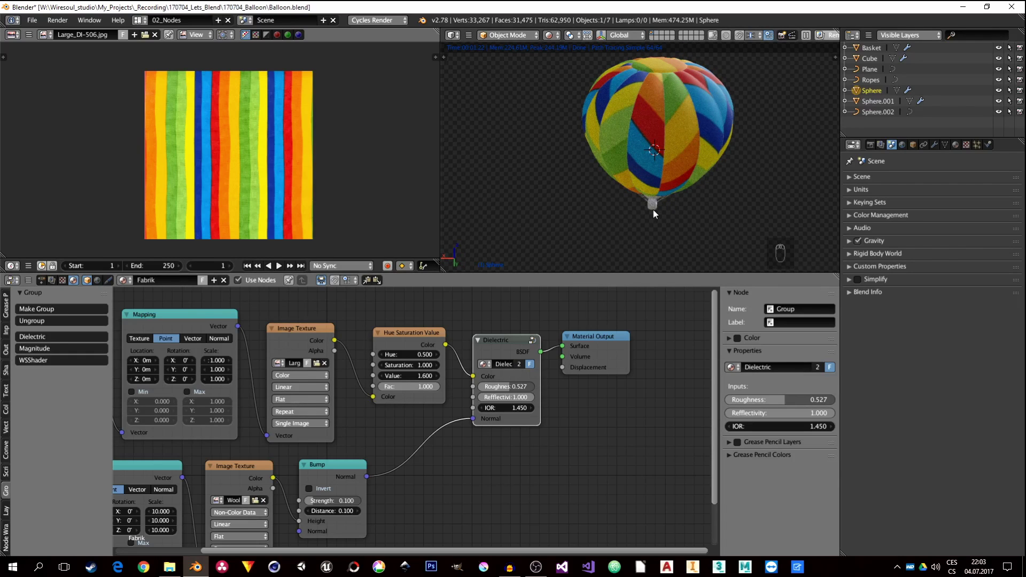
middle_drag(653, 227, 653, 150)
scroll(659, 219, up, 4)
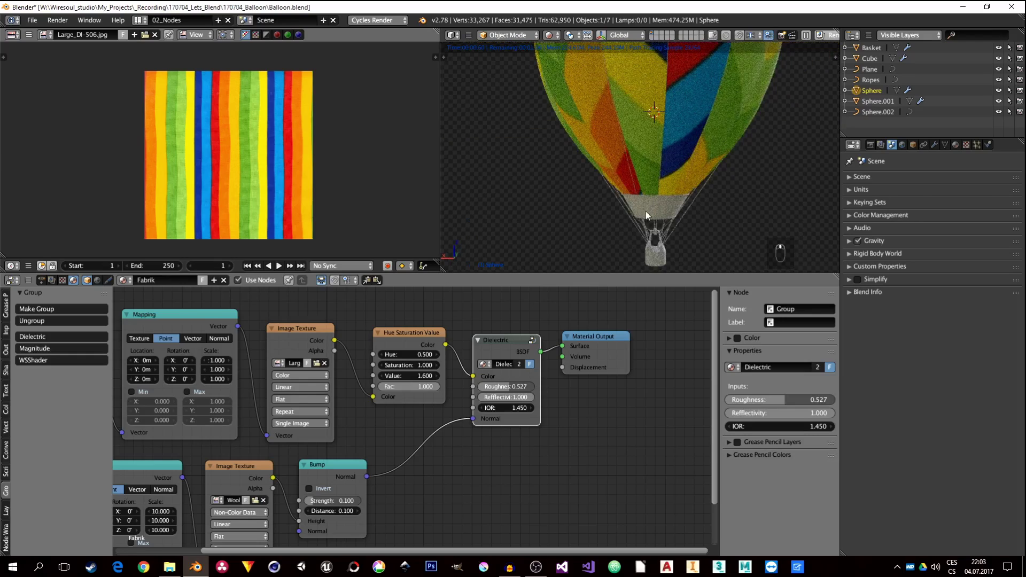
right_click(649, 216)
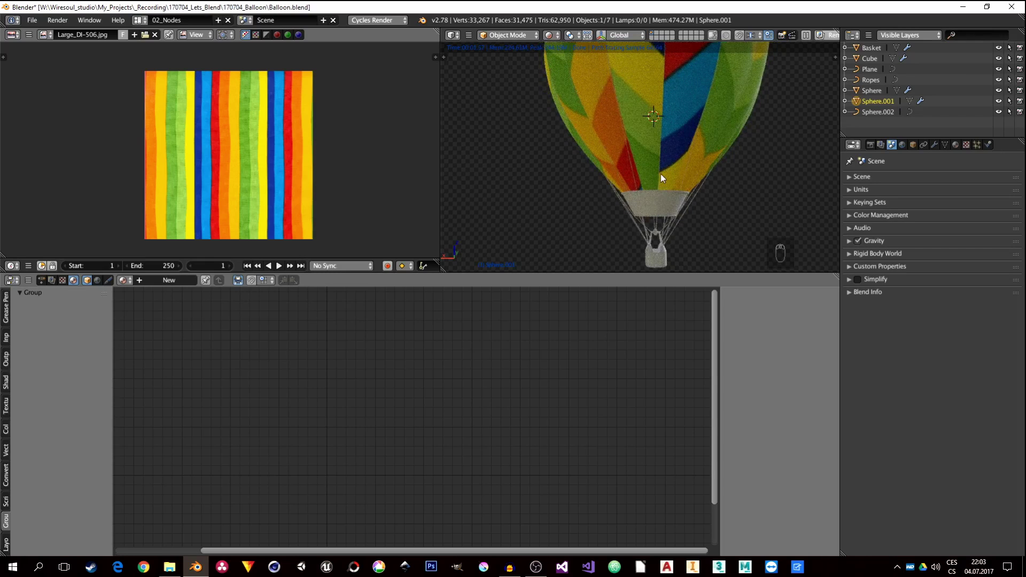
key(z)
key(z)
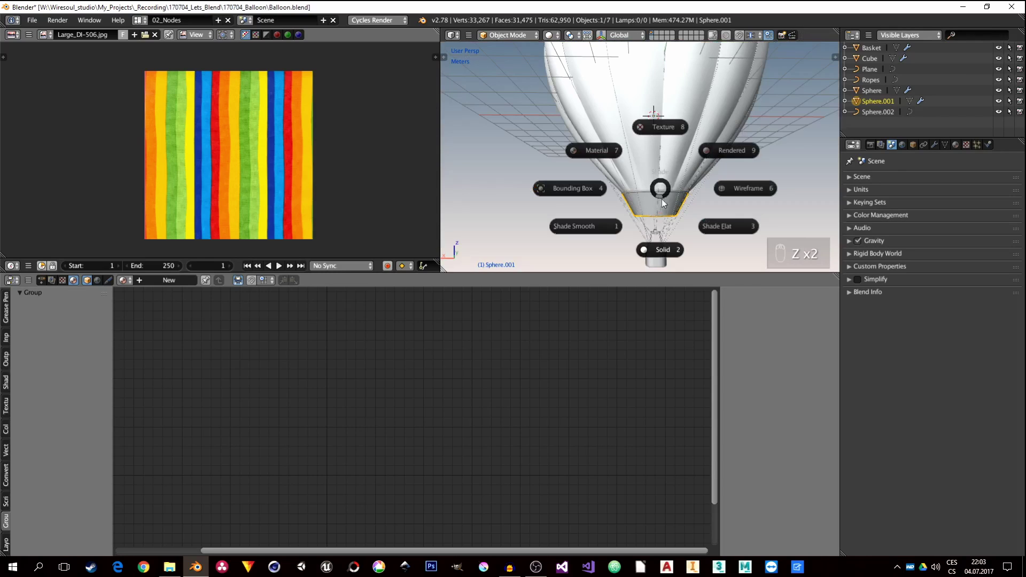
click(727, 152)
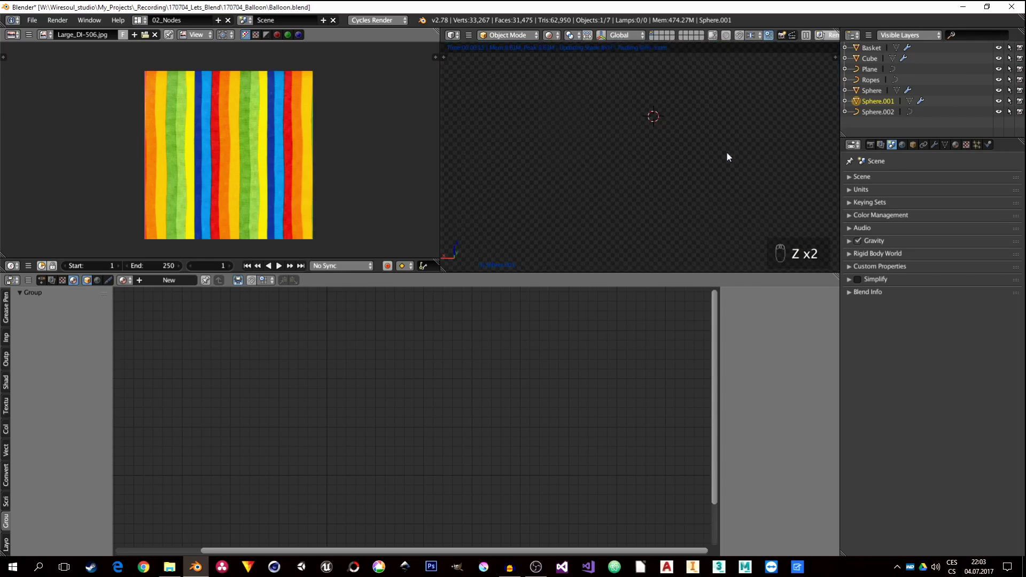
Step: Create a new material for the skirt and replace its default shader with a Dielectric group connected to the Material Output's Surface
click(176, 283)
drag(389, 341, 459, 345)
key(x)
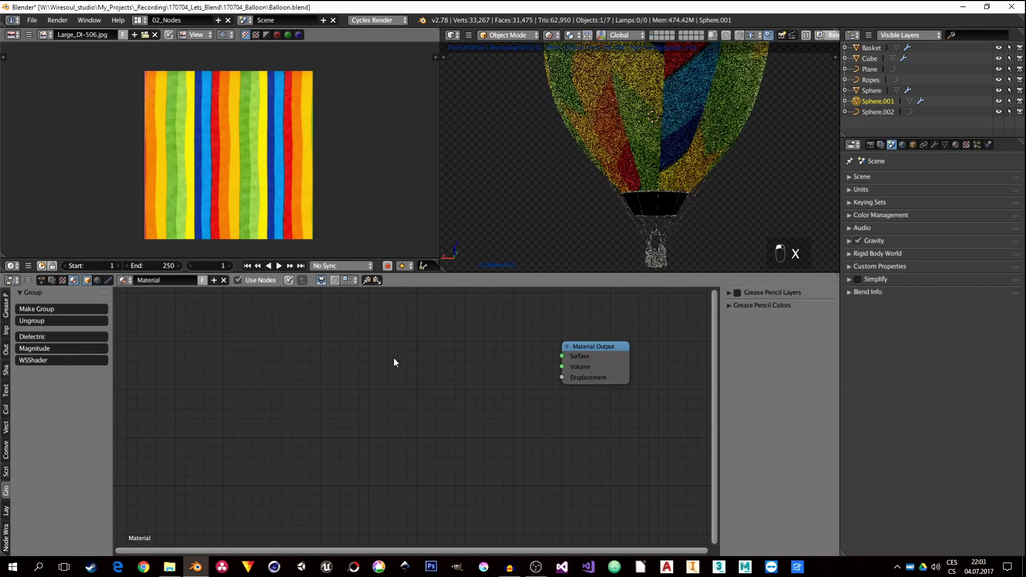
click(62, 337)
click(449, 339)
ctrl+shift+click(468, 344)
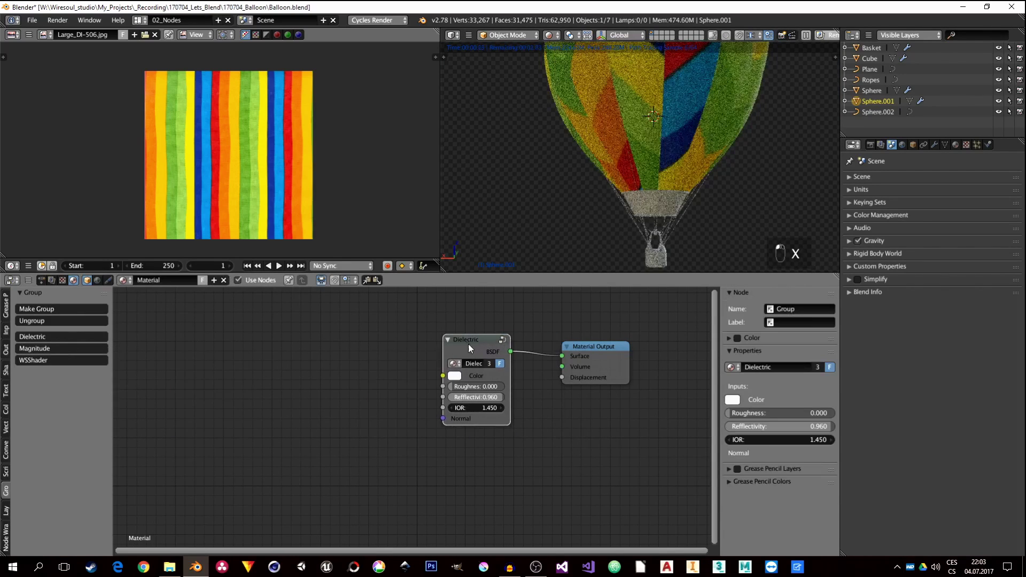
Step: Add Texture Coordinate, Mapping and Image Texture nodes, detach the texture from the Dielectric's Color, and set that colour to orange-brown (R 0.412, G 0.138, B 0.020)
key(ctrl+t)
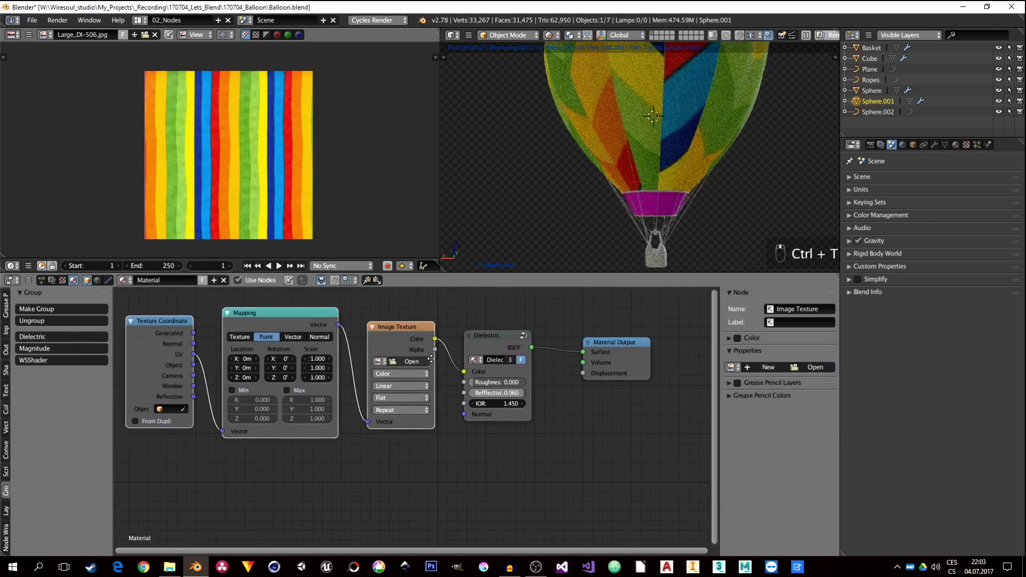
click(492, 366)
click(512, 287)
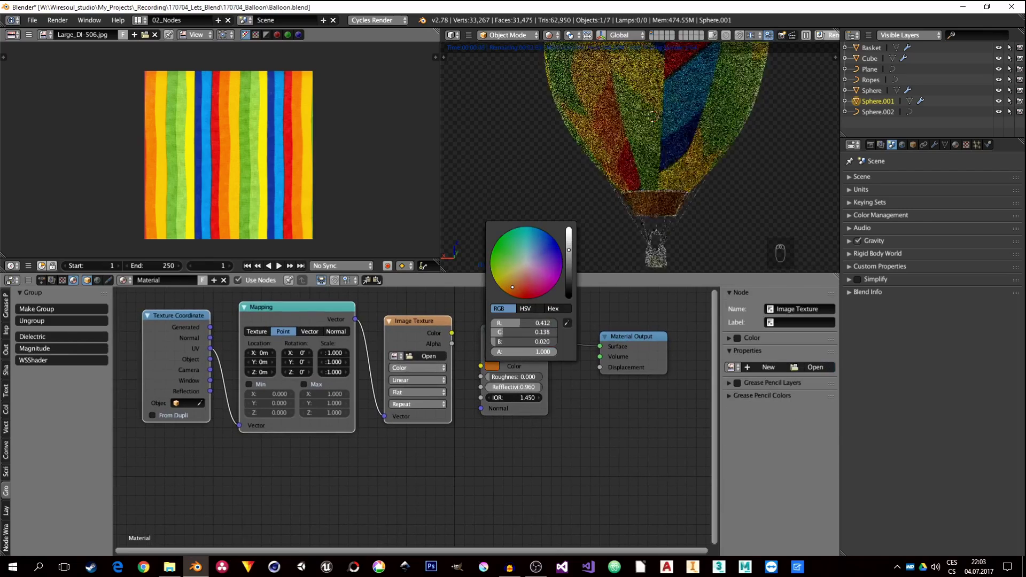
Step: Load Wool_1024_height.tiff as Non-Color Data in the Image Texture node and move it and the Mapping node lower
click(400, 368)
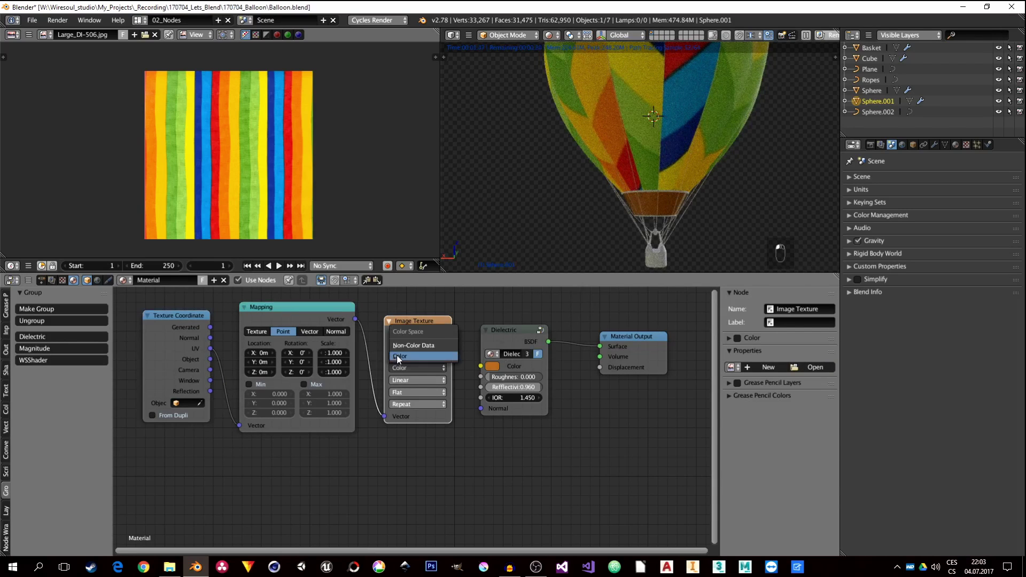
click(411, 346)
click(394, 356)
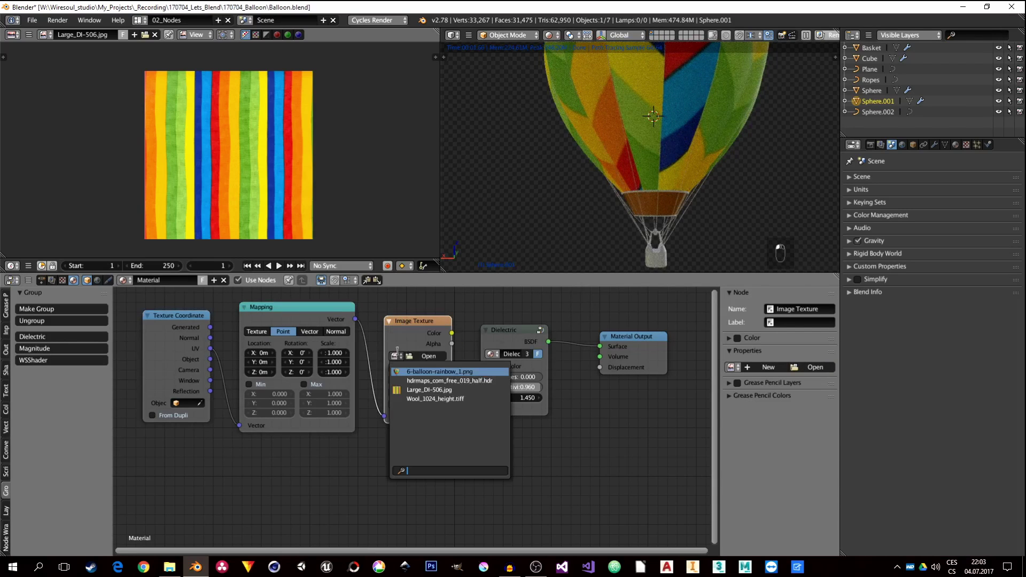
click(424, 400)
drag(418, 328, 398, 406)
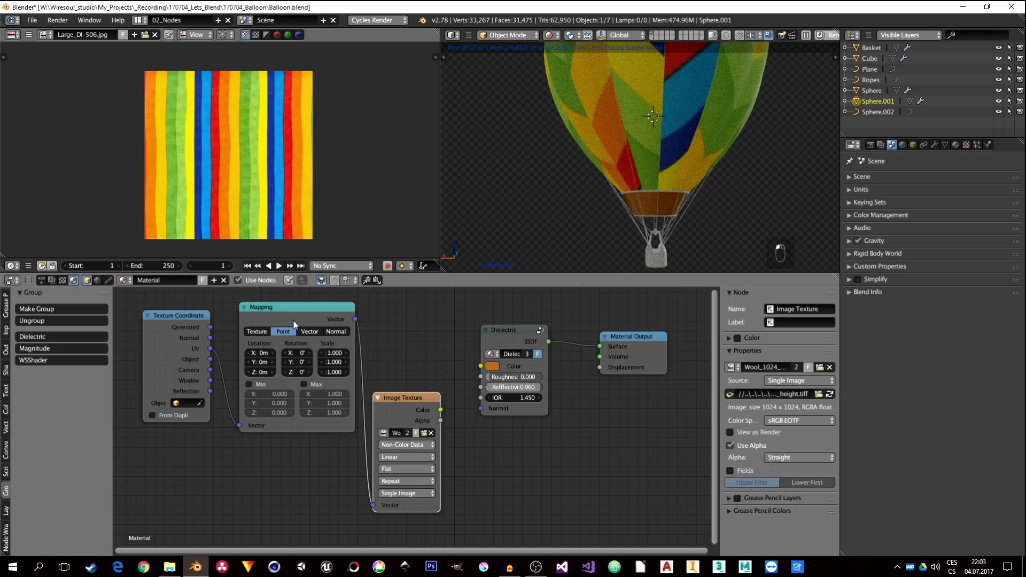
drag(293, 319, 264, 411)
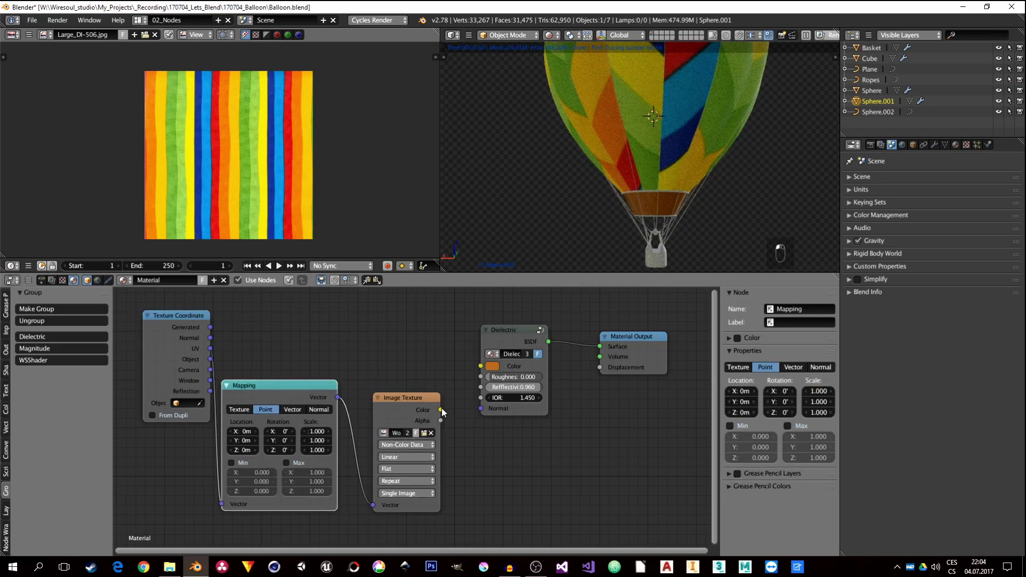
Step: Link the wool texture's Color to the Dielectric's Normal and insert a Bump node with Strength 0.100 on that link
drag(440, 409, 481, 408)
key(shift+a)
mouse_move(421, 372)
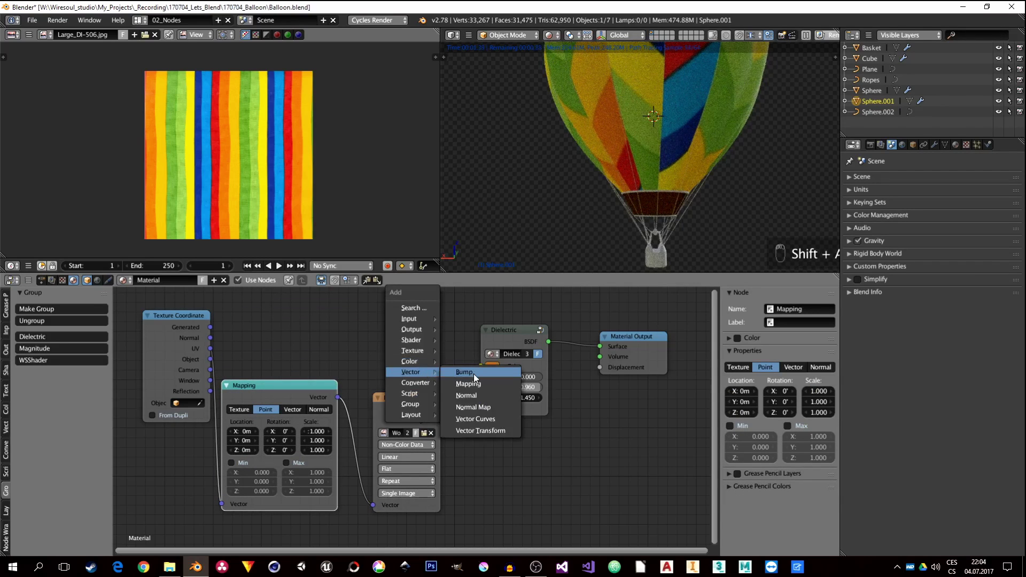
click(474, 373)
click(420, 440)
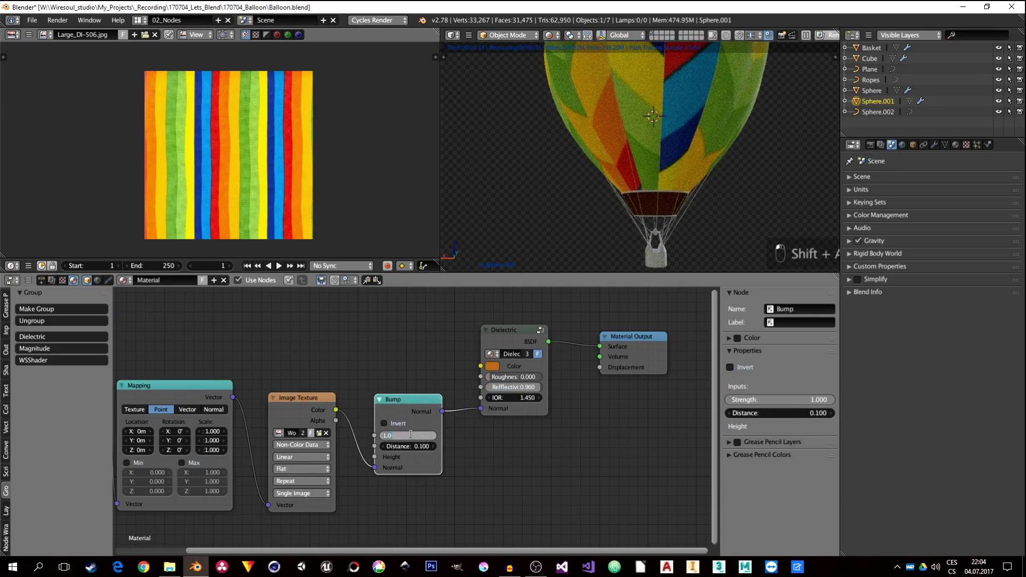
click(408, 436)
text(.1)
key(Return)
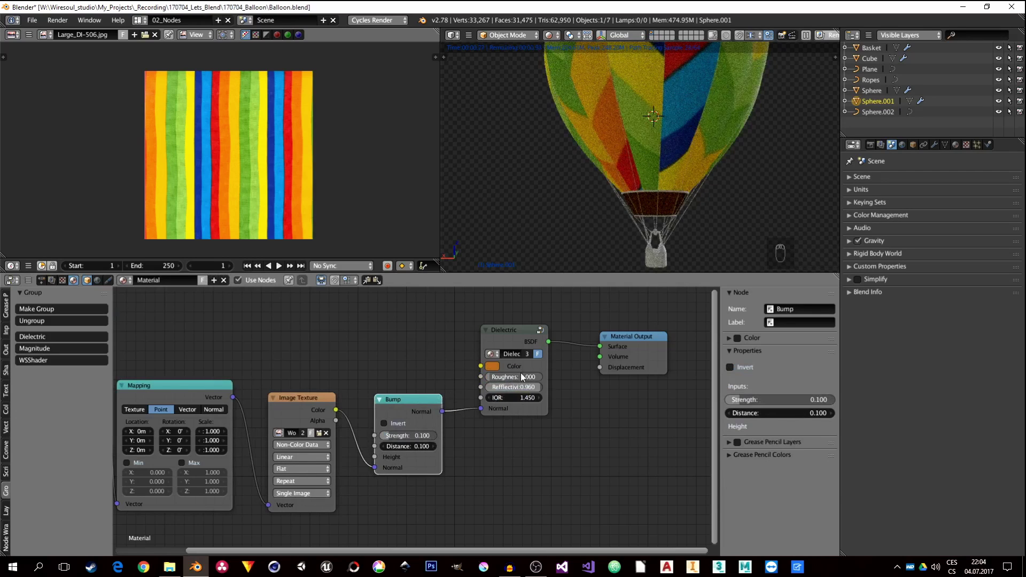
Step: Set the Dielectric node's Roughness to 0.482 and lighten its colour to a pale yellow-orange
drag(497, 377, 525, 377)
click(492, 365)
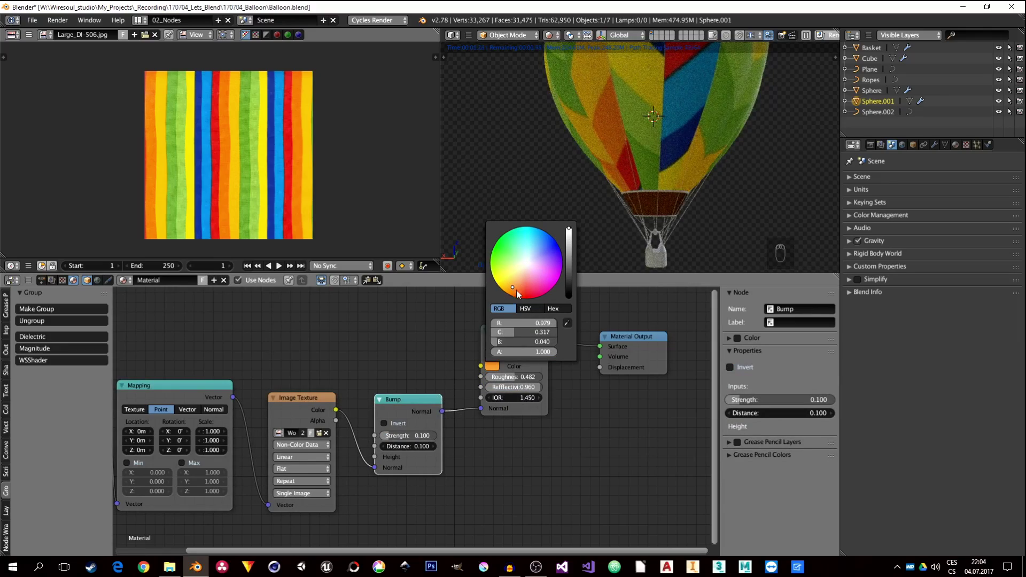
drag(514, 287, 521, 275)
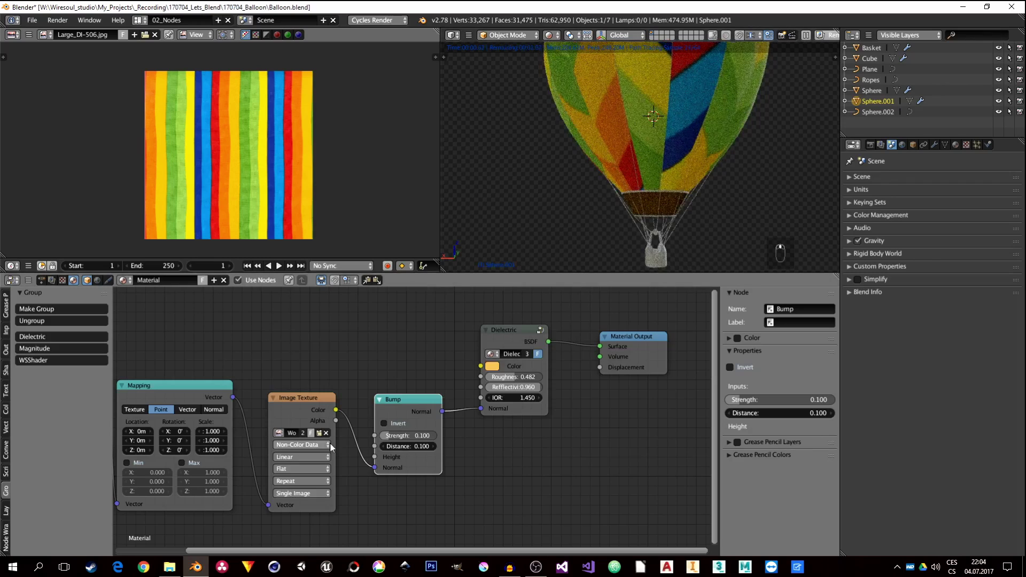
Step: Connect the Texture Coordinate node's Generated output to the Mapping node's Vector input in place of UV
middle_drag(248, 441, 421, 422)
drag(247, 315, 291, 485)
drag(233, 331, 291, 484)
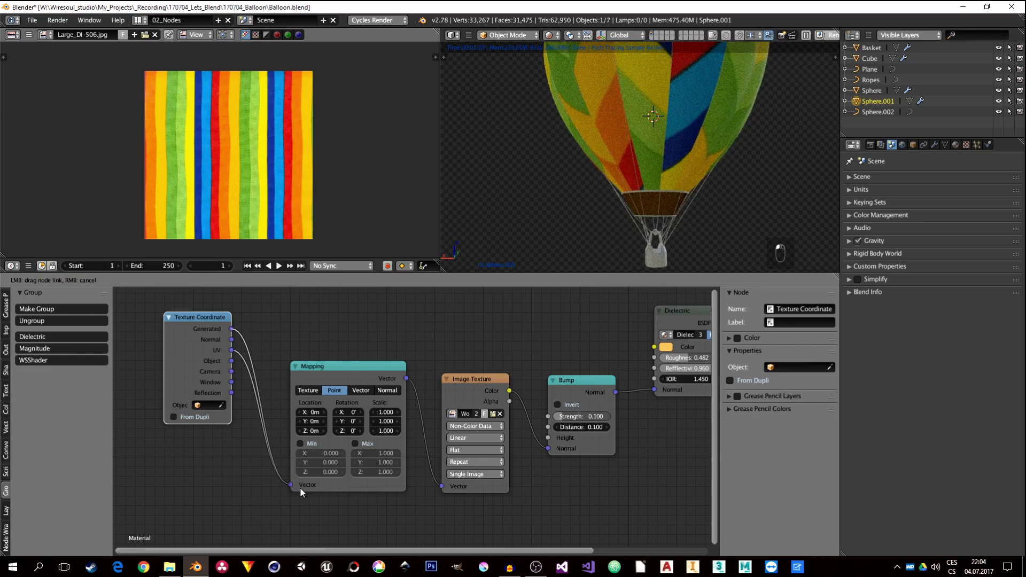
Step: Switch the wool Image Texture to Box projection with Blend 0.032 and inspect the skirt up close
click(483, 453)
click(470, 426)
click(477, 460)
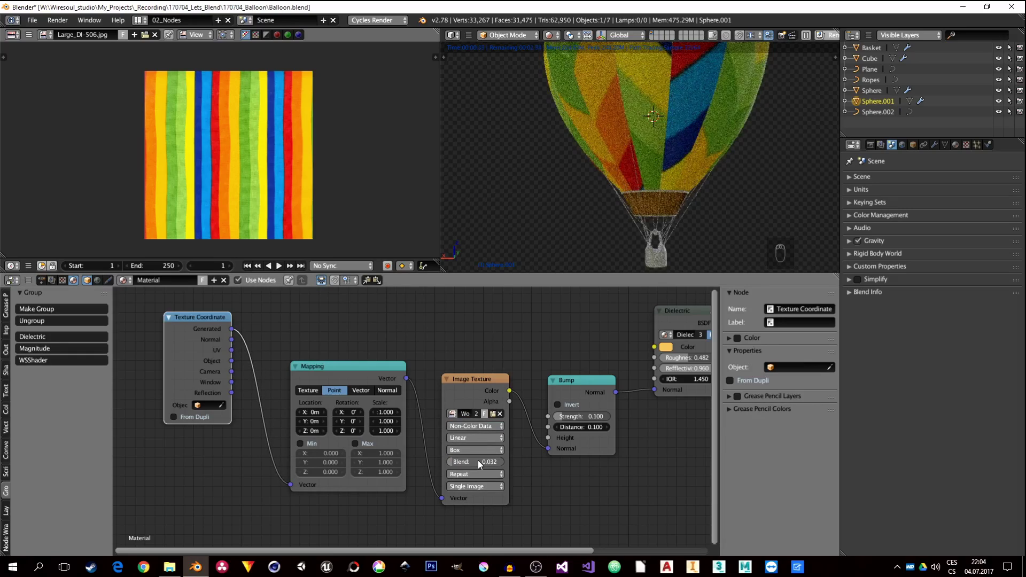
key(Return)
scroll(671, 210, up, 6)
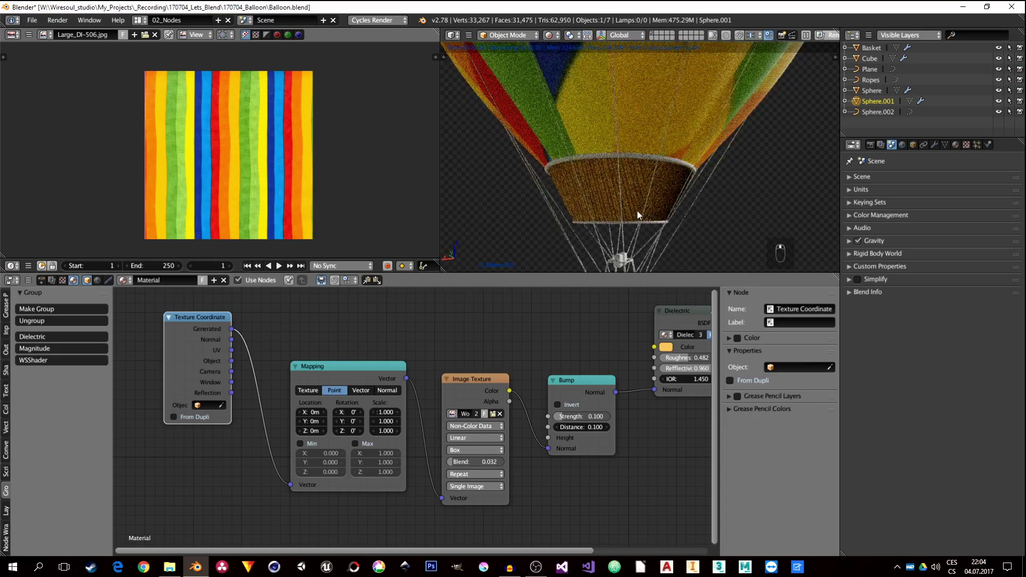
middle_drag(618, 211, 643, 213)
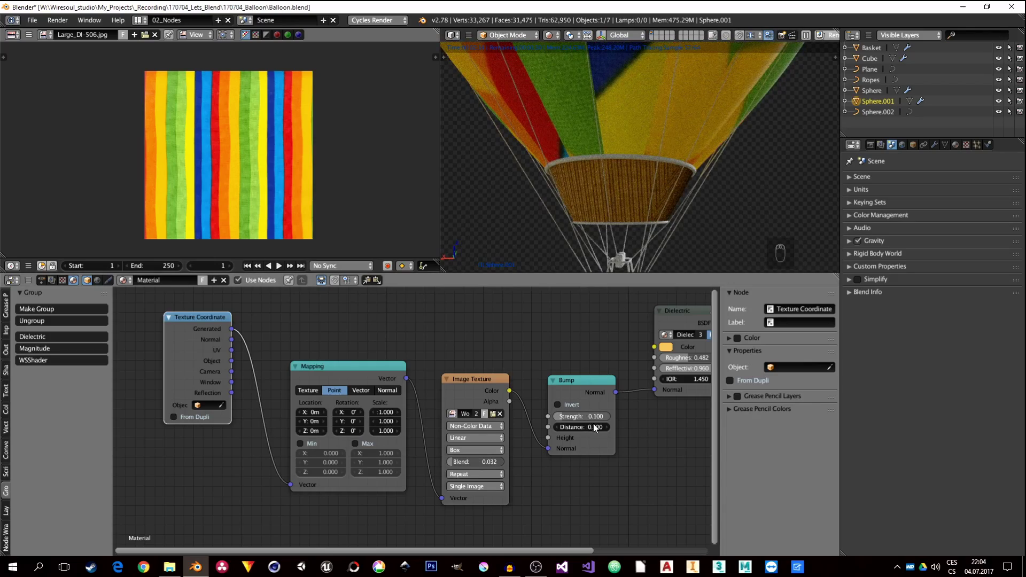
Step: Test the bump by dropping its Distance to 0.000 and restoring 0.100, and by cutting and reconnecting its link to the Dielectric's Normal
click(557, 427)
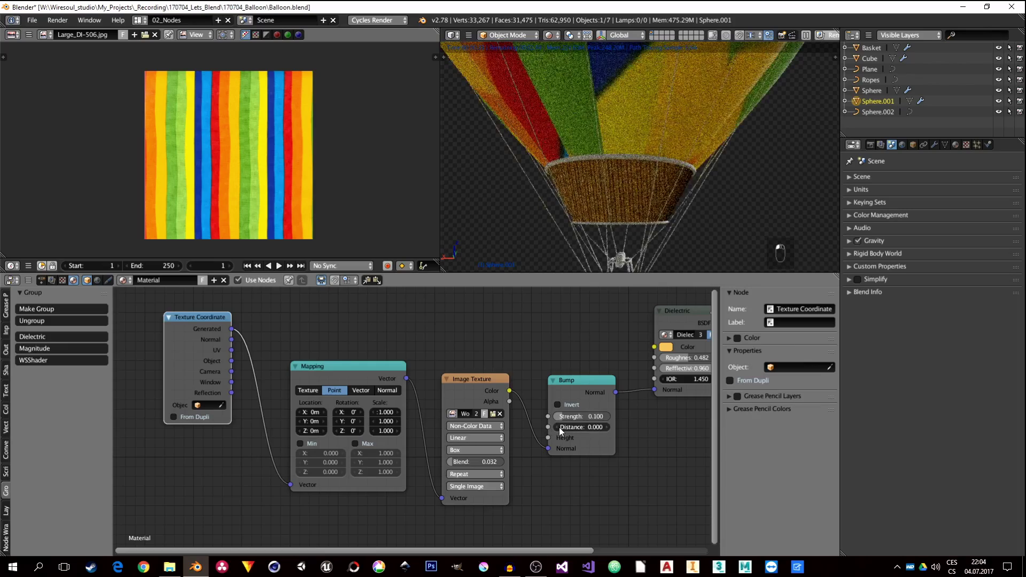
click(607, 428)
middle_drag(649, 405, 559, 411)
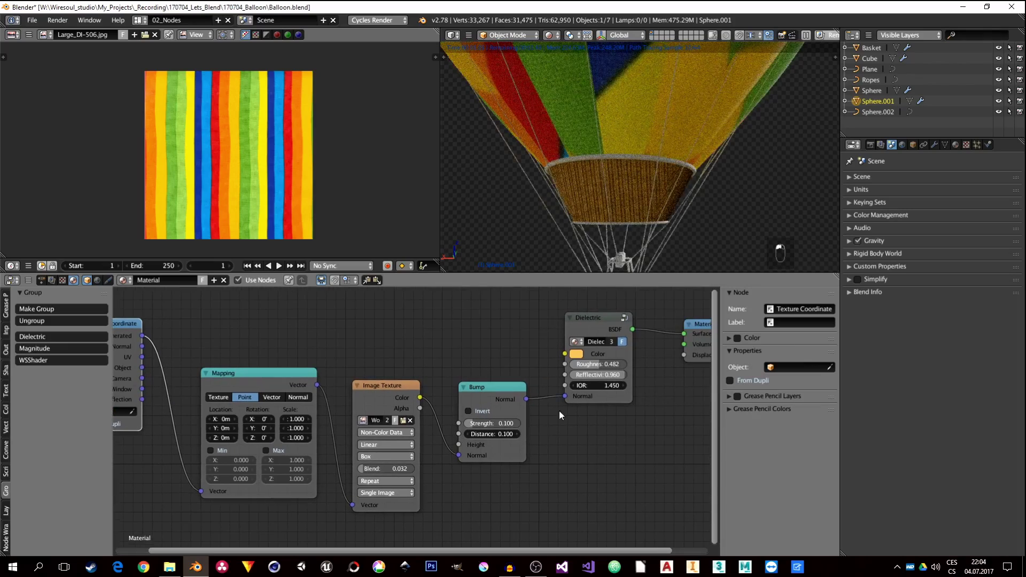
ctrl+right_drag(559, 412, 546, 409)
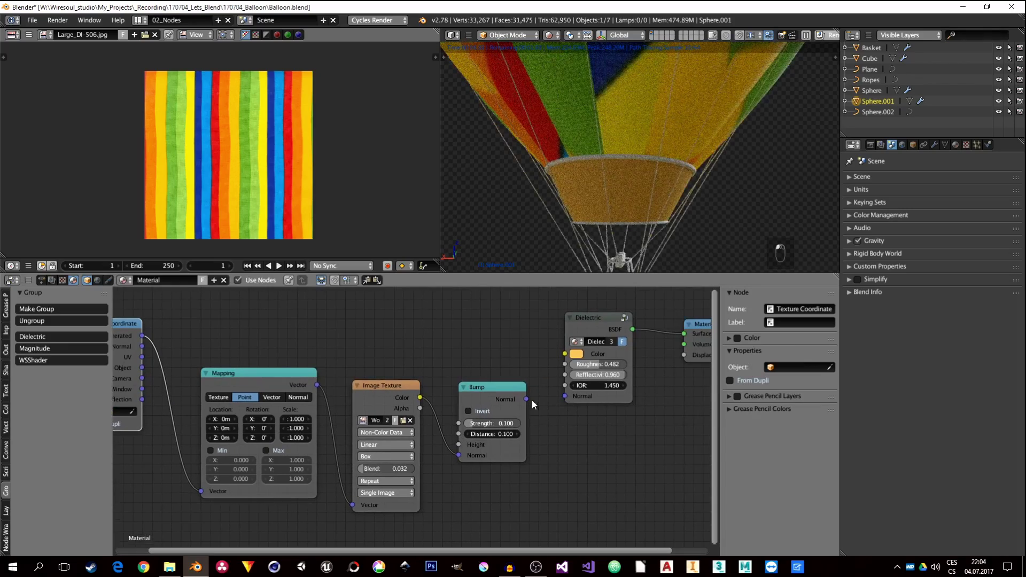
drag(527, 399, 575, 399)
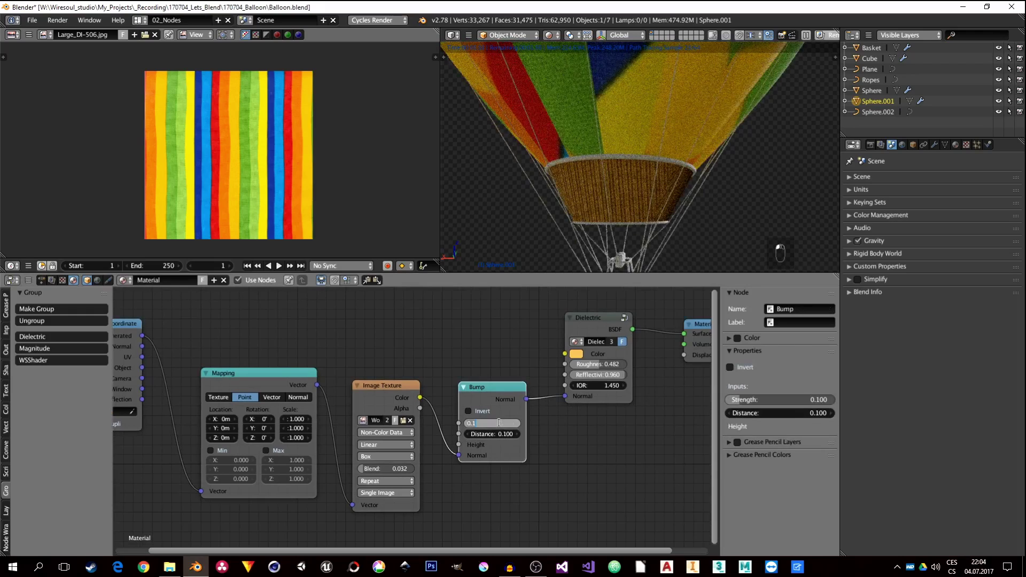
Step: Try the Bump node with Strength 0.000, shift it slightly up, and restore Strength to 0.100
text(0)
key(Return)
drag(484, 389, 486, 377)
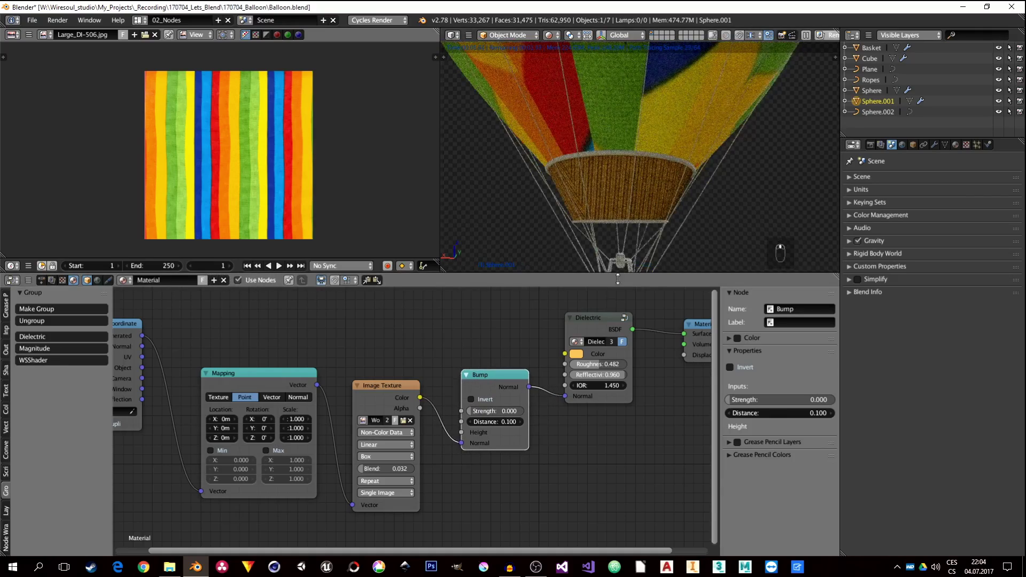
middle_drag(500, 481, 475, 480)
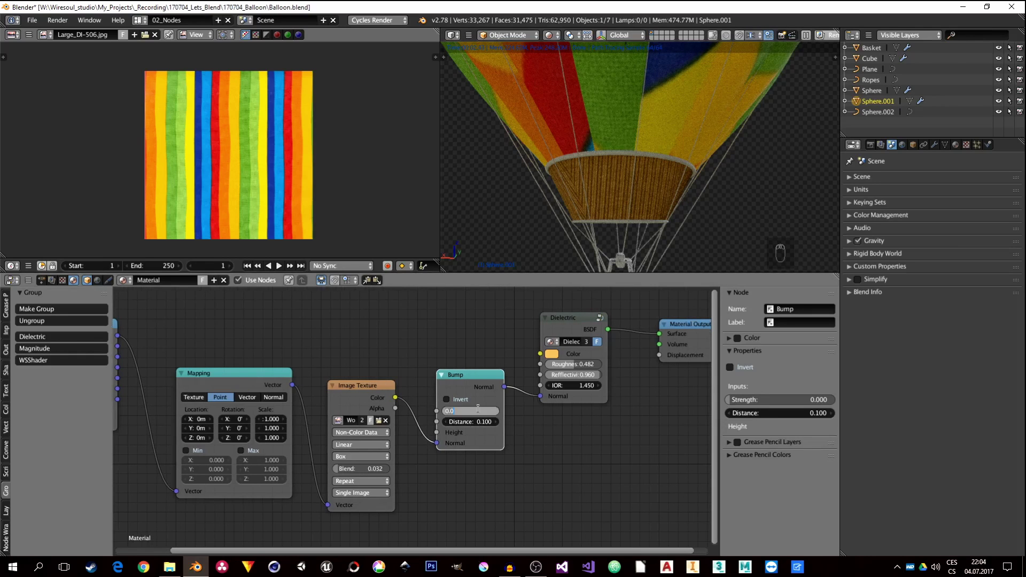
key(Return)
Step: Set the Dielectric node's Roughness to 0.200 and Reflectivity to 0.615, and check the skirt in the rendered view
mouse_move(572, 364)
mouse_down()
mouse_move(591, 364)
mouse_move(545, 364)
mouse_move(575, 374)
mouse_up()
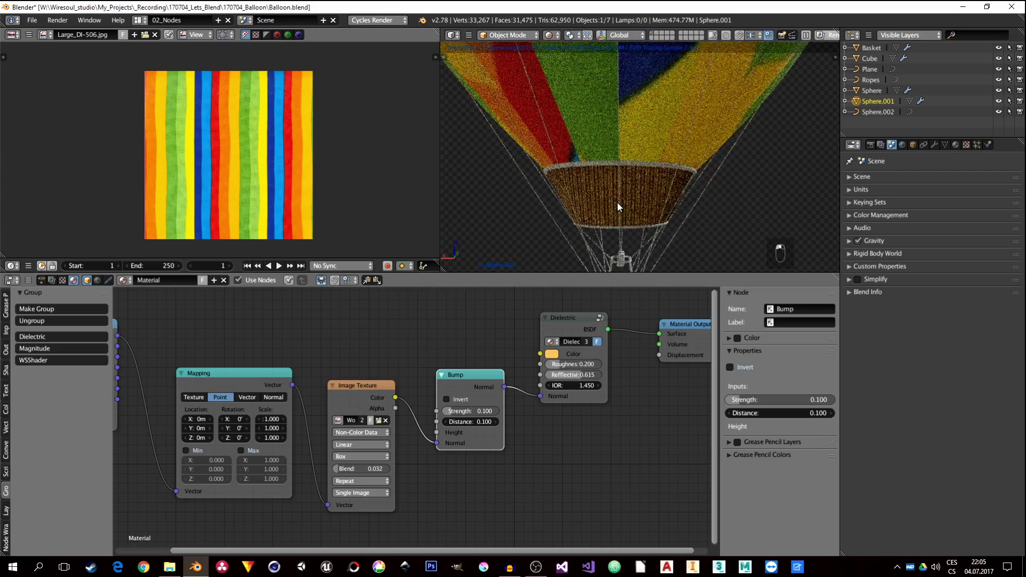
scroll(622, 204, down, 5)
scroll(623, 204, up, 5)
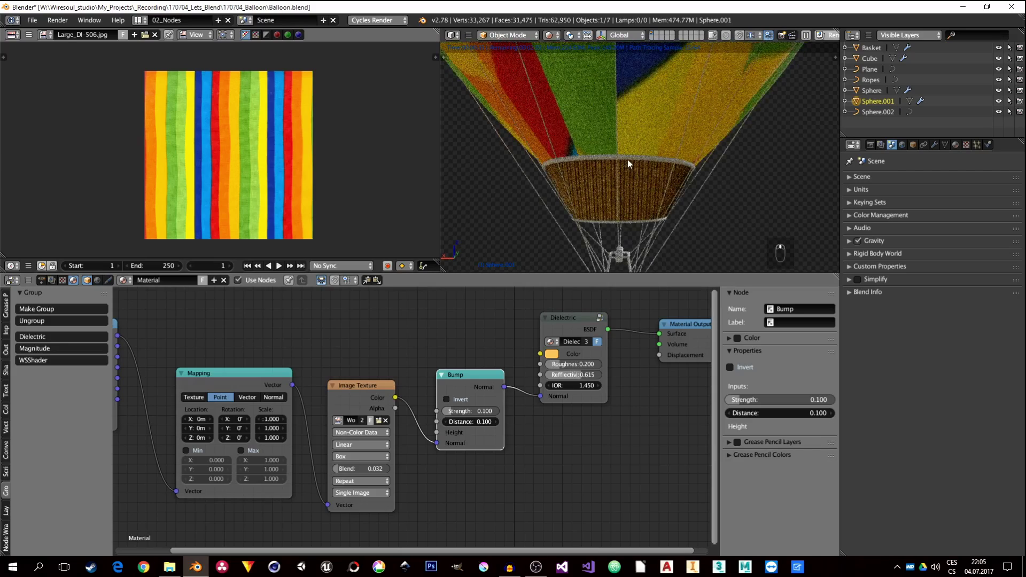
click(167, 280)
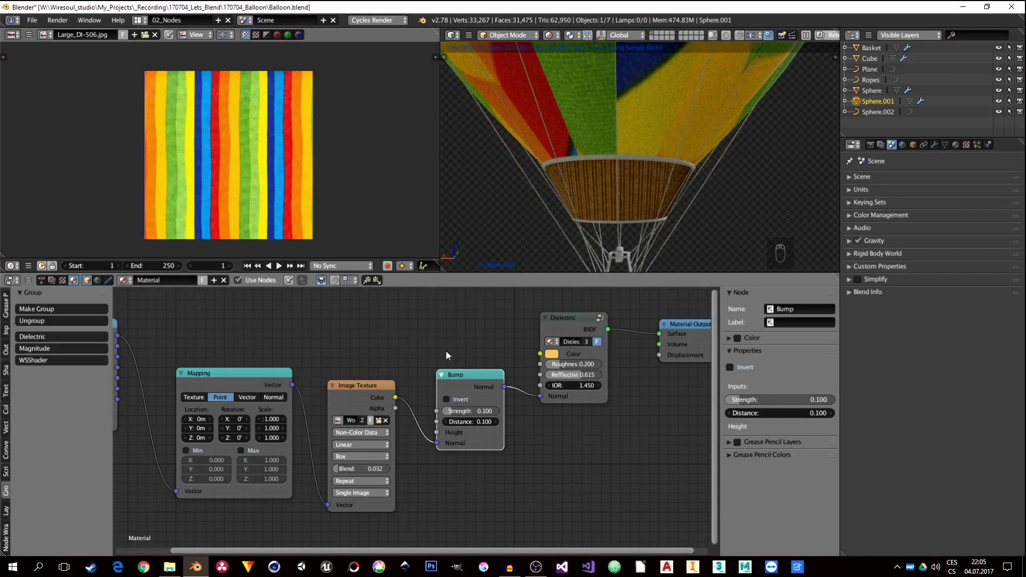
Step: Move the Mapping, Image Texture and Bump nodes up and to the left, away from the Dielectric node
scroll(445, 351, down, 2)
middle_drag(428, 374, 450, 338)
click(296, 352)
drag(296, 351, 275, 317)
drag(382, 353, 343, 319)
drag(455, 341, 421, 324)
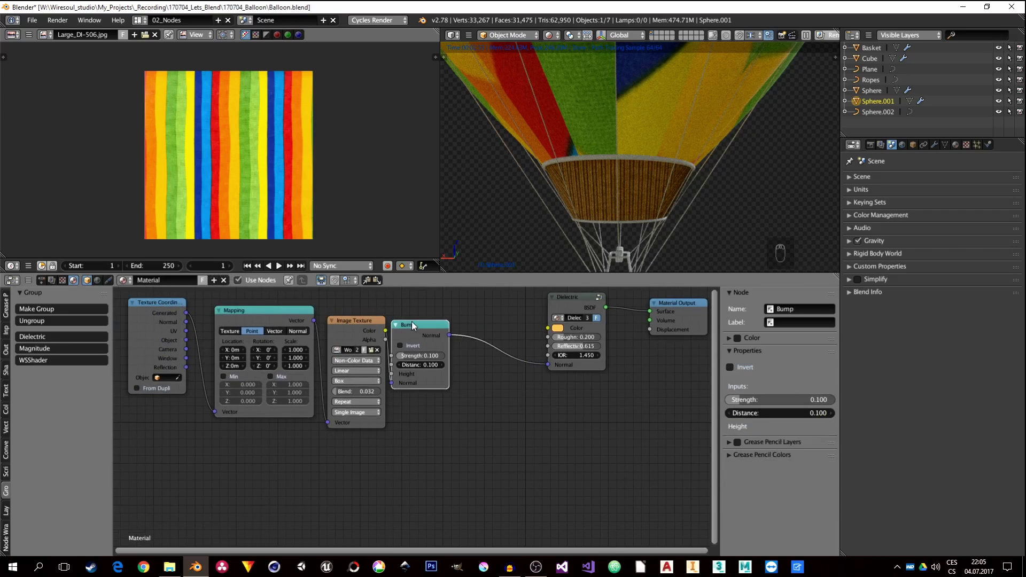
Step: Preview the wool Image Texture and the Bump output on the skirt, and reroute the texture's Color link from Bump's Normal to its Height input
ctrl+shift+click(354, 324)
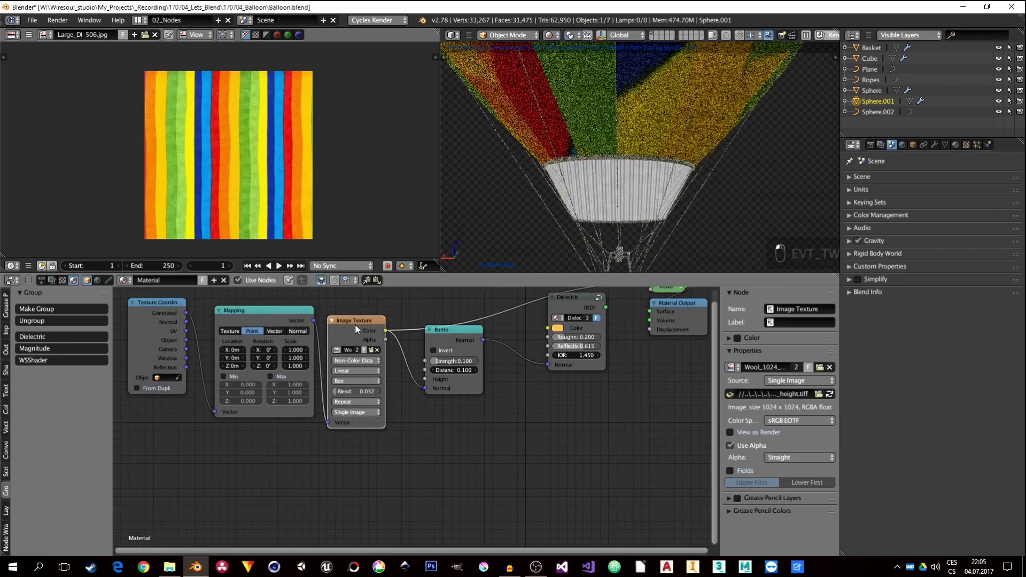
ctrl+shift+click(456, 334)
drag(444, 335, 432, 338)
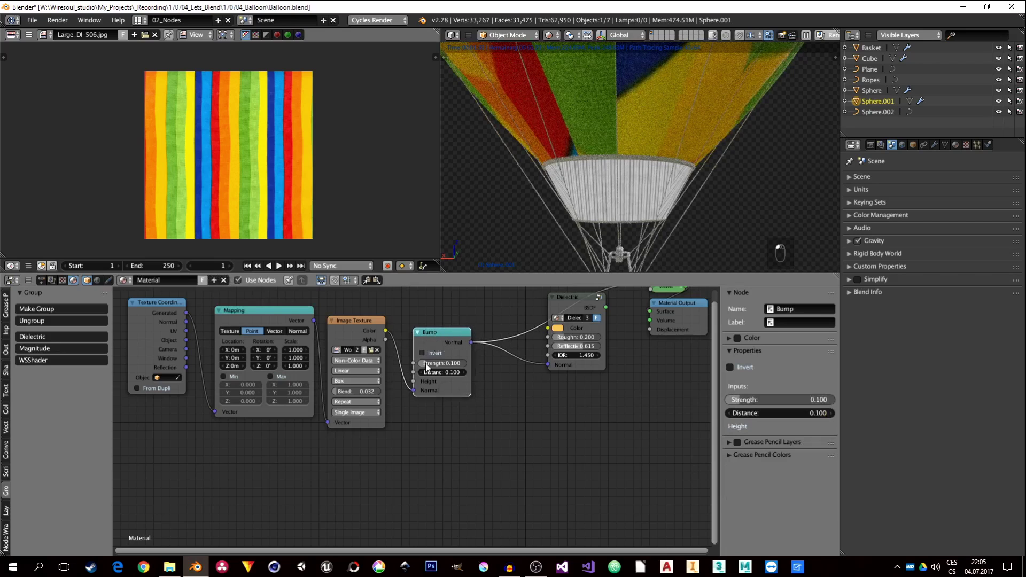
mouse_move(413, 393)
mouse_down()
mouse_move(406, 385)
mouse_move(414, 382)
mouse_up()
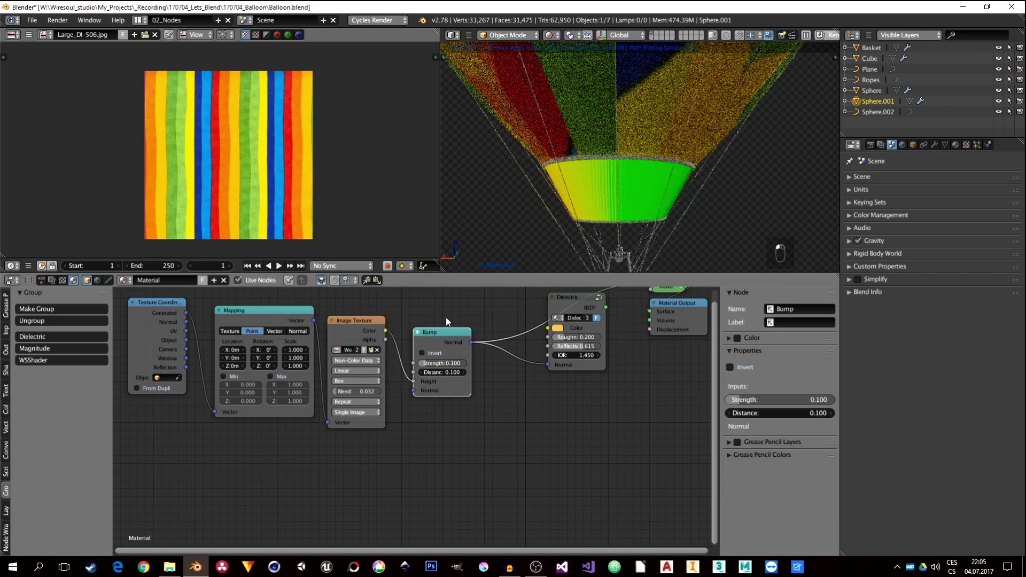
Step: Reconnect the Dielectric shader to the Material Output for the skirt, and arrange the Bump and Dielectric nodes closer together
mouse_move(438, 335)
mouse_down()
mouse_move(425, 345)
mouse_move(431, 351)
mouse_up()
middle_drag(450, 356, 362, 393)
ctrl+shift+click(487, 332)
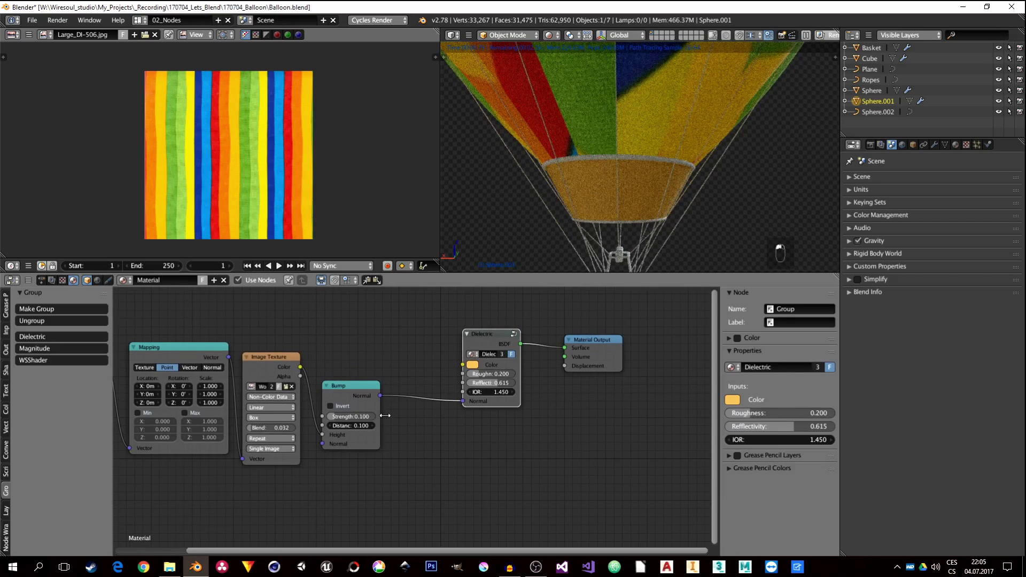
scroll(367, 425, up, 1)
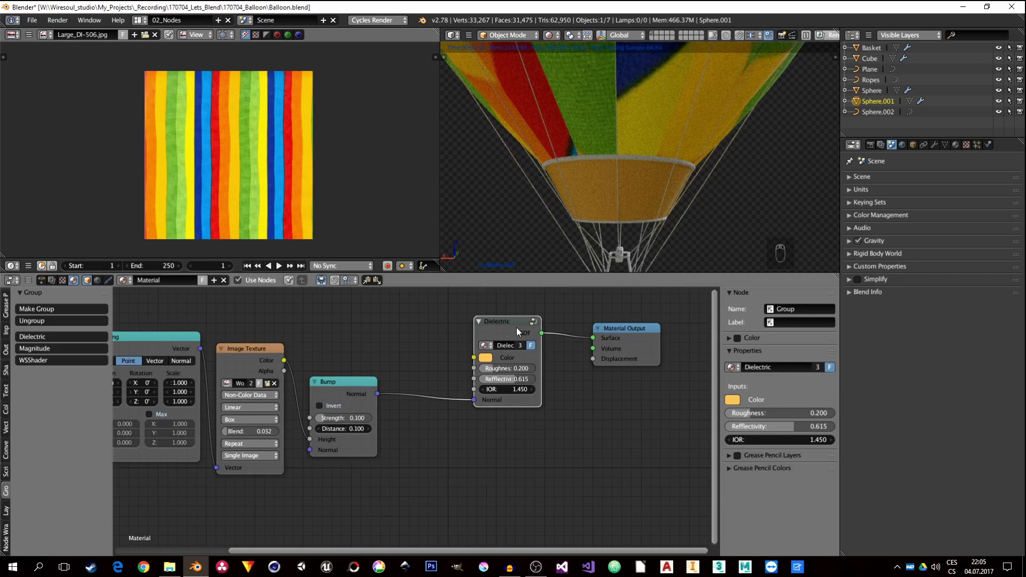
drag(516, 327, 460, 336)
Step: Darken the skirt's Dielectric color to a brownish orange, set its Roughness to 0.409, and set the Bump Strength to 0.336
drag(456, 376, 473, 376)
click(435, 366)
drag(512, 231, 513, 249)
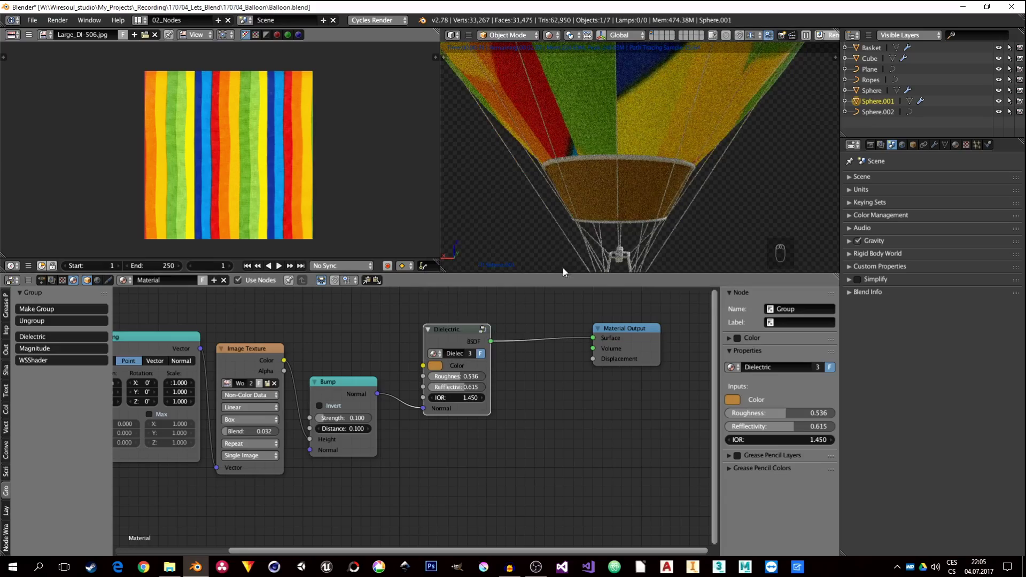
drag(456, 376, 458, 390)
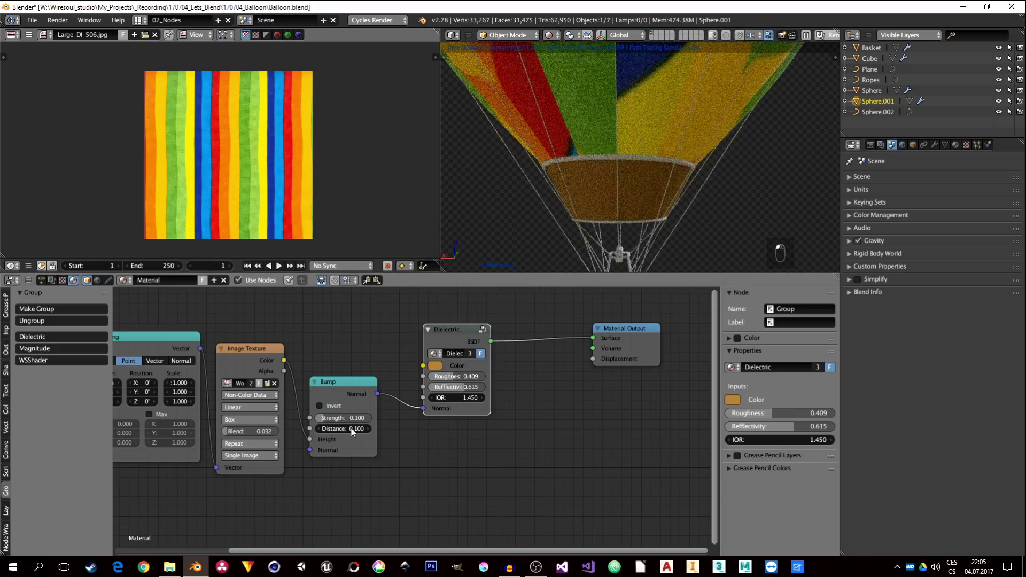
drag(348, 418, 395, 418)
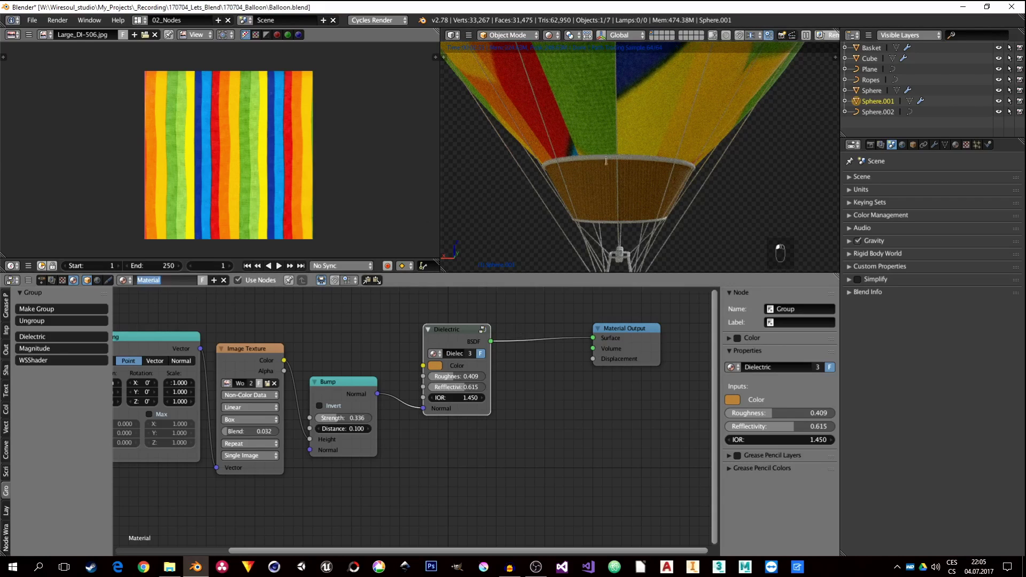
key(Escape)
Step: Link the skirt's material to the rim curve Sphere.002 and check it in the rendered view
right_click(588, 158)
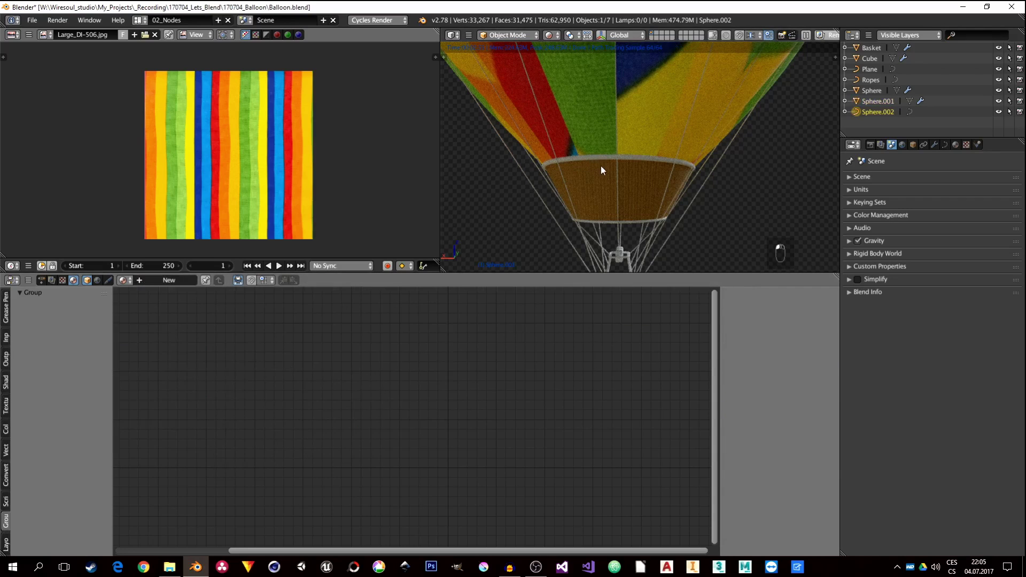
key(z)
shift+right_click(597, 187)
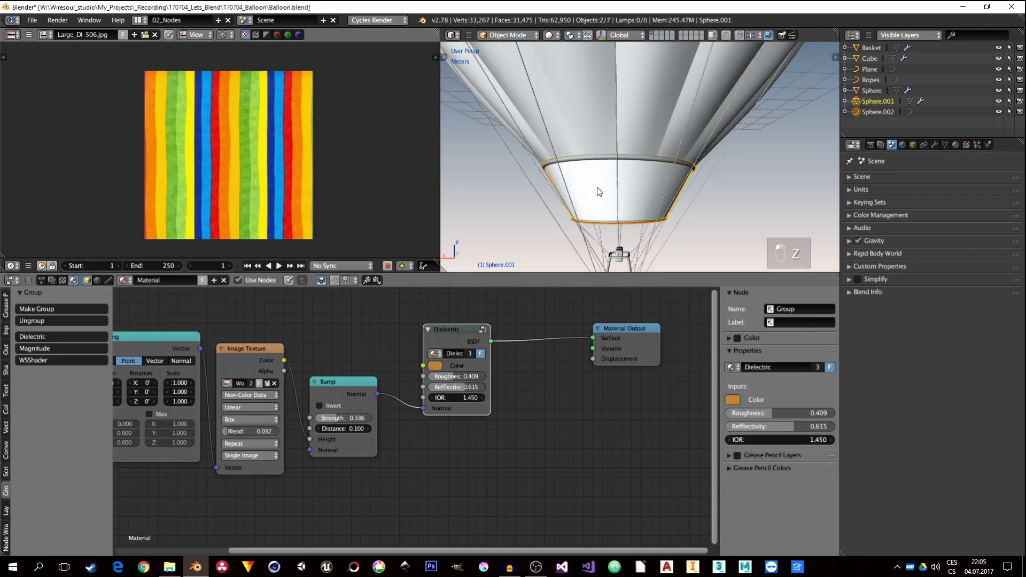
key(ctrl+l)
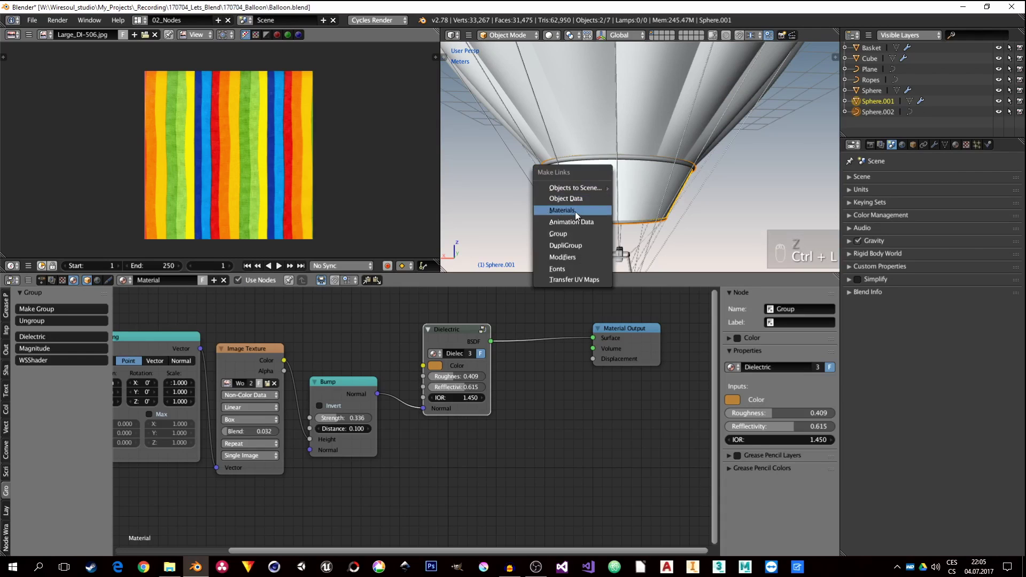
click(575, 211)
key(z)
key(z)
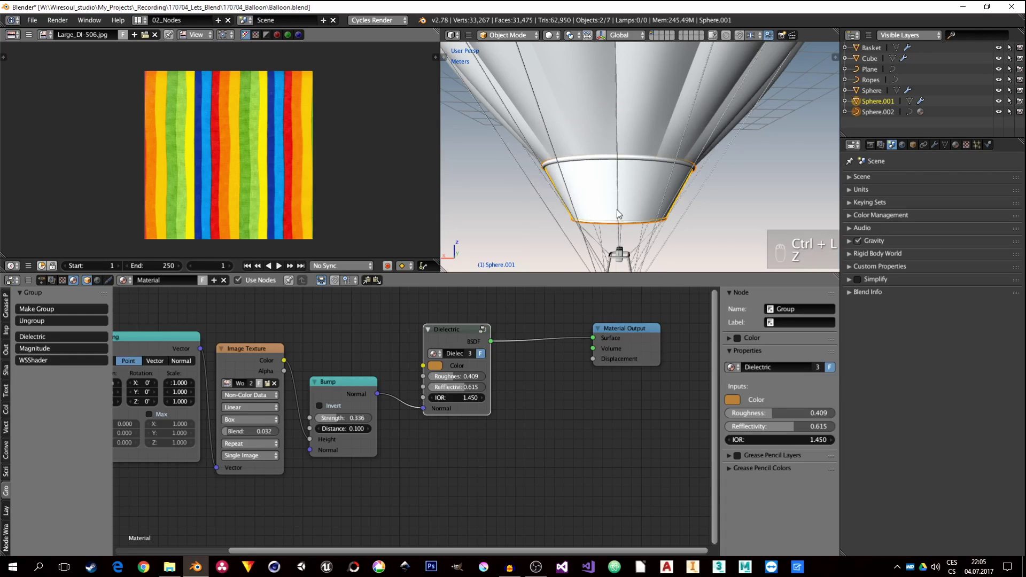
Step: Select the basket and give it a new material named Wicker
scroll(639, 179, down, 4)
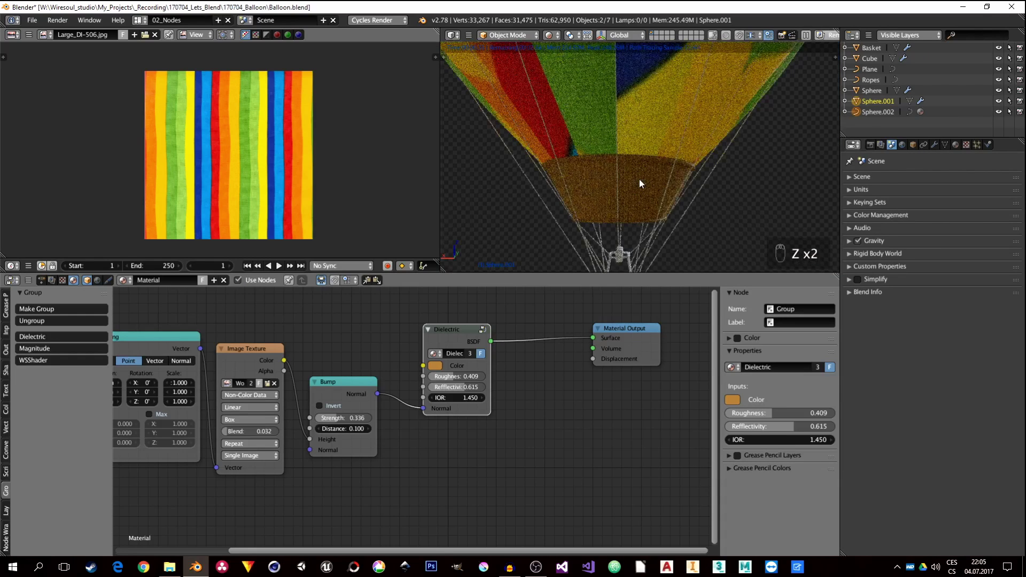
scroll(639, 198, up, 2)
scroll(637, 194, up, 4)
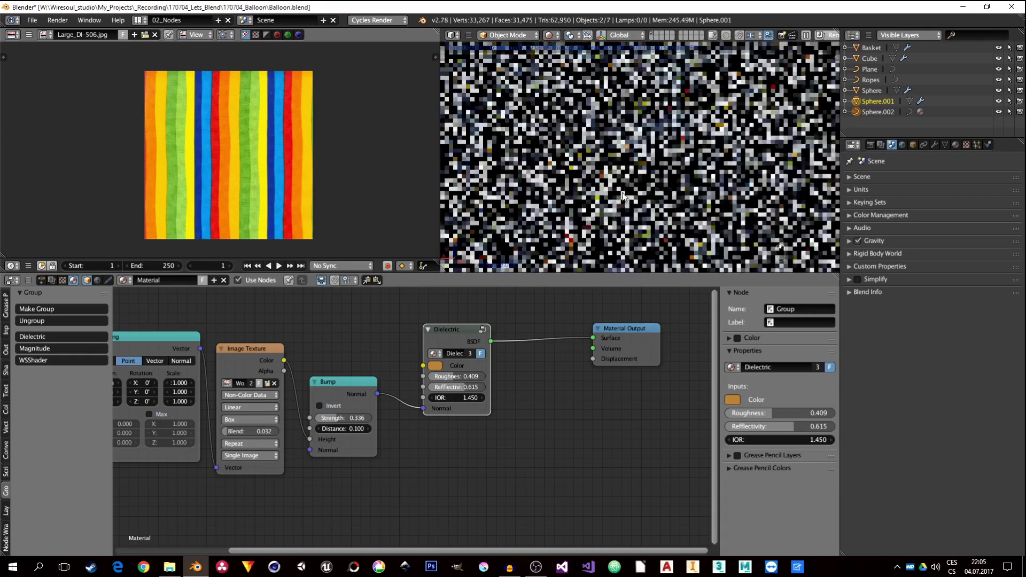
click(656, 197)
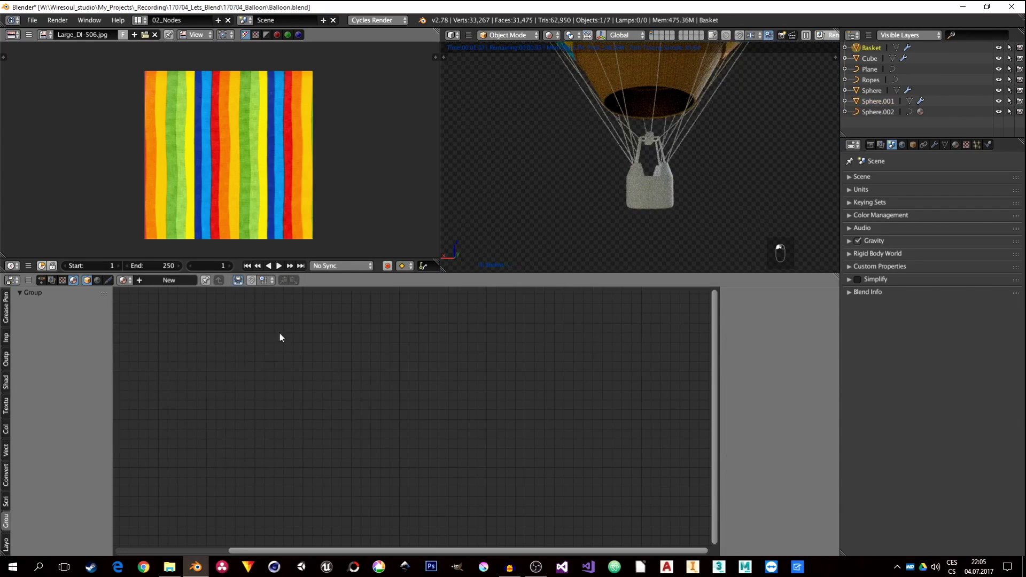
click(160, 281)
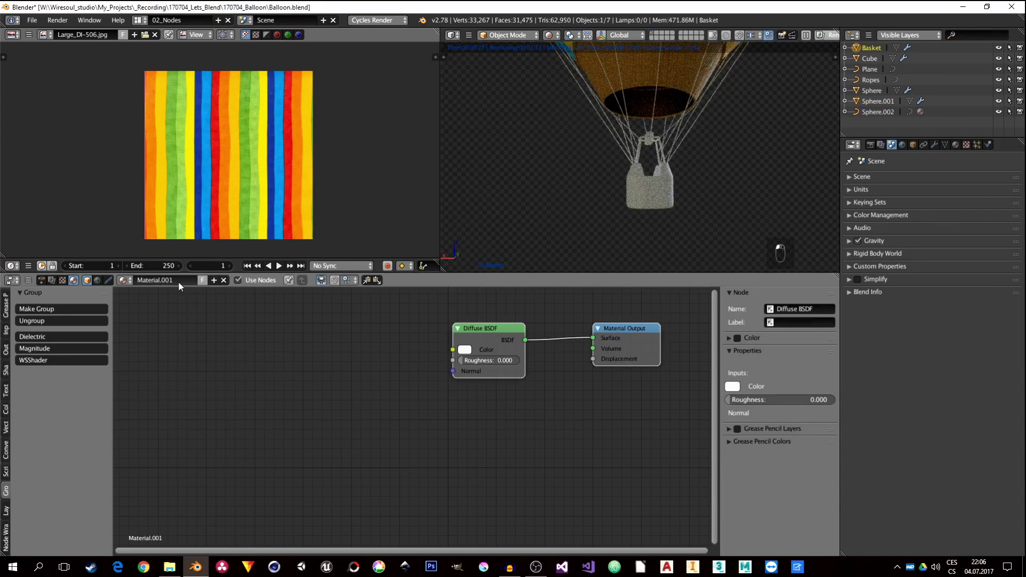
click(178, 282)
text(Wicker)
key(Return)
Step: Replace the Wicker material's Diffuse BSDF with the Dielectric node group connected to the output's Surface
click(471, 335)
key(x)
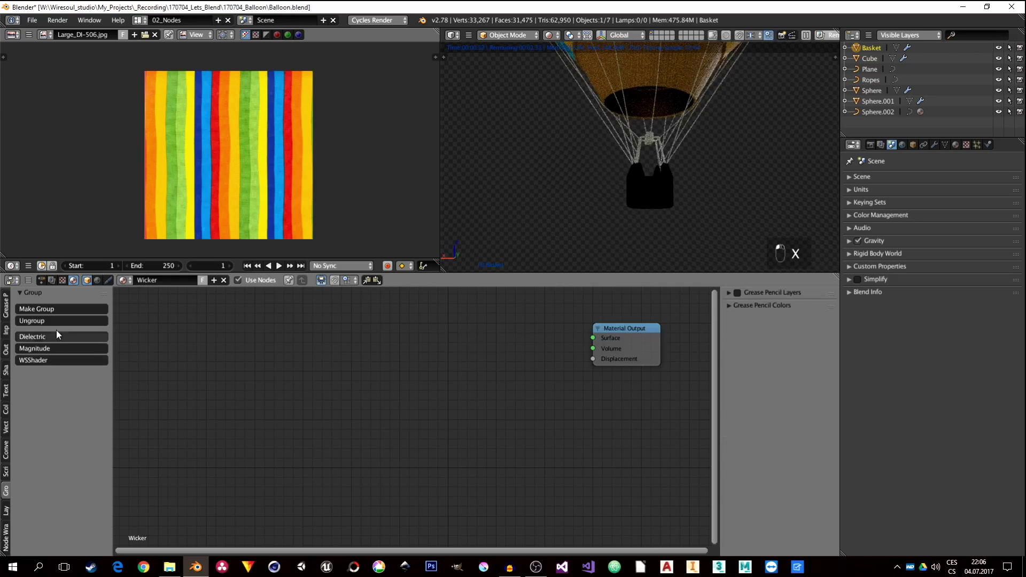
click(45, 338)
click(507, 324)
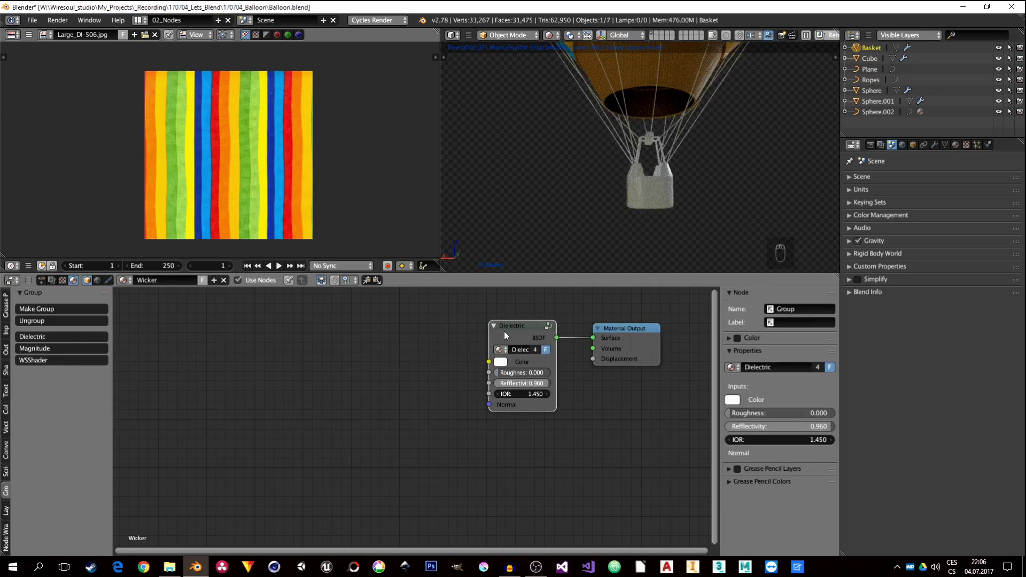
Step: Add a mapped Image Texture setup to the Dielectric's Color and load Wicker_1024_albedo.tiff from the CGTextures folder
key(ctrl+t)
click(431, 352)
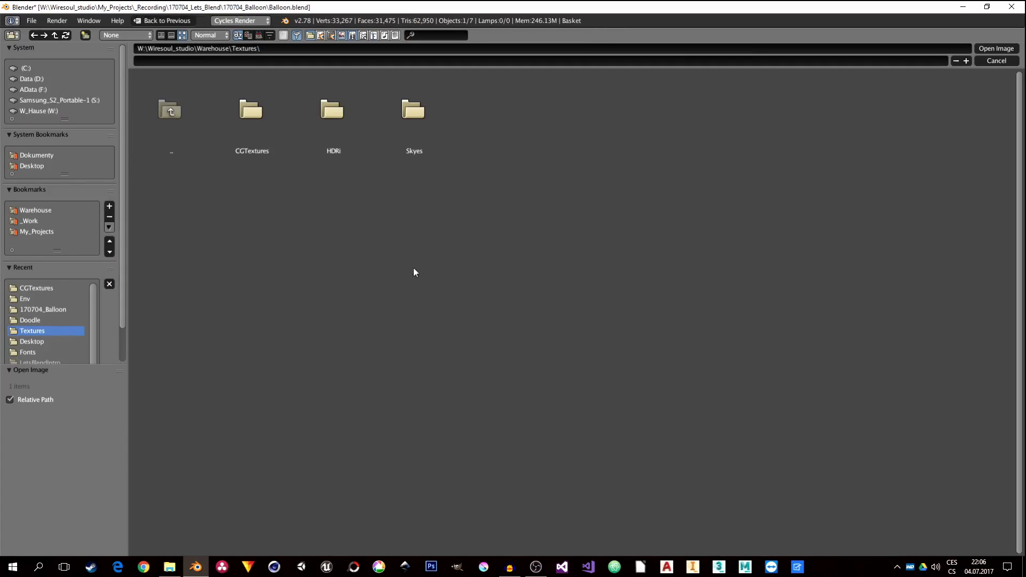
click(252, 109)
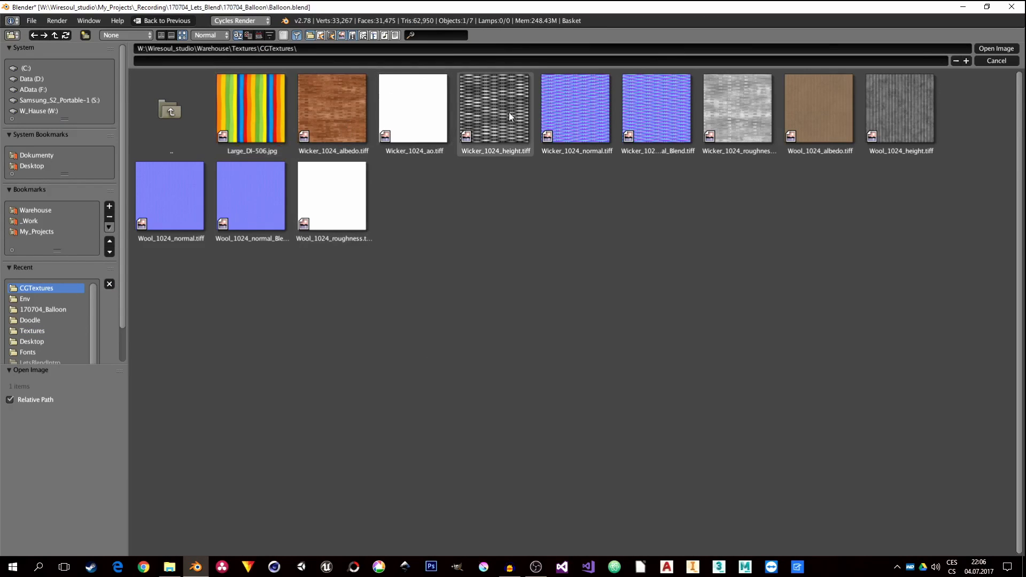
click(331, 123)
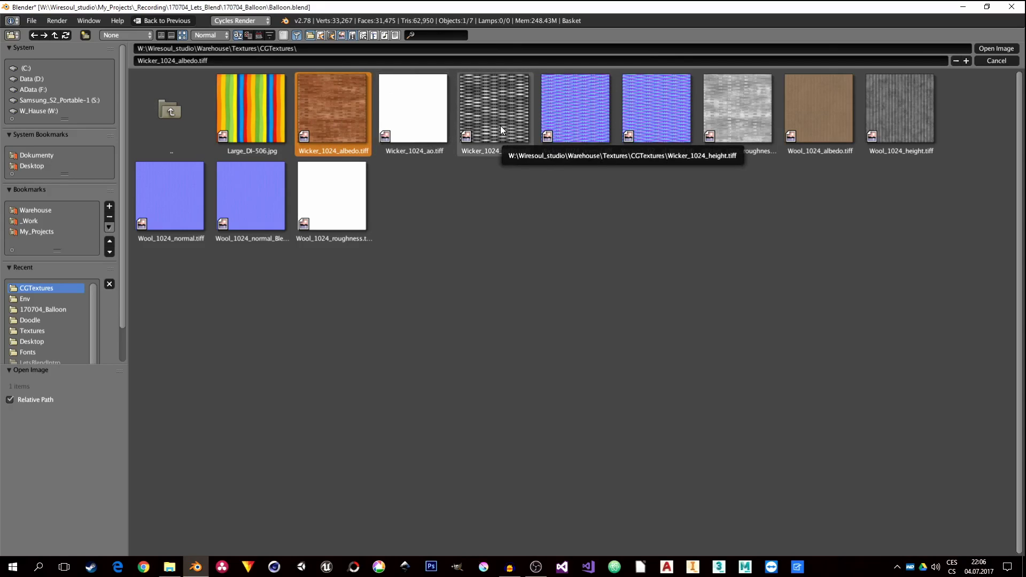
ctrl+click(510, 152)
key(Escape)
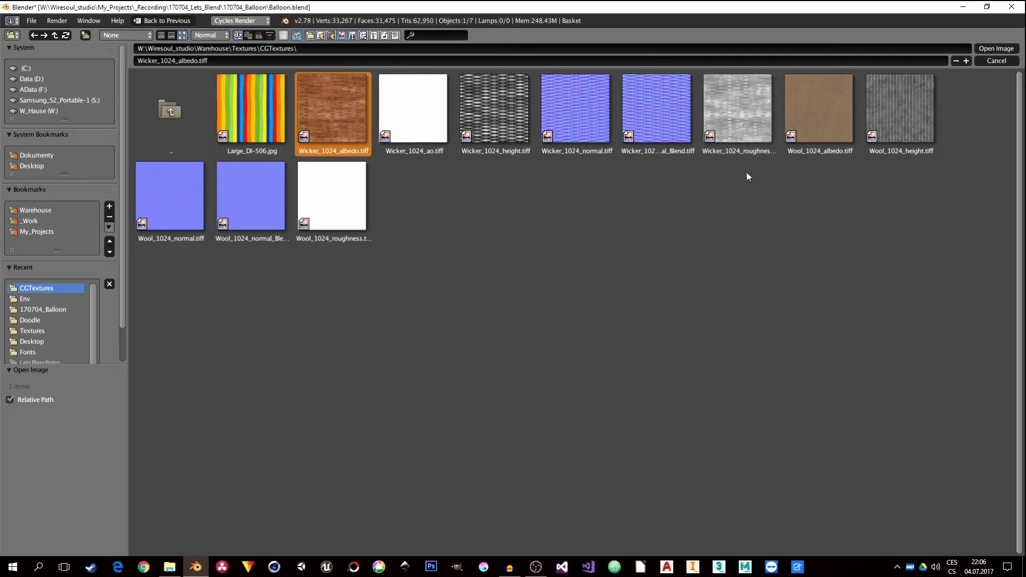
click(996, 48)
Step: Feed the Mapping node from Generated coordinates, and move the Texture Coordinate and Mapping nodes away from the Image Texture
scroll(471, 432, down, 3)
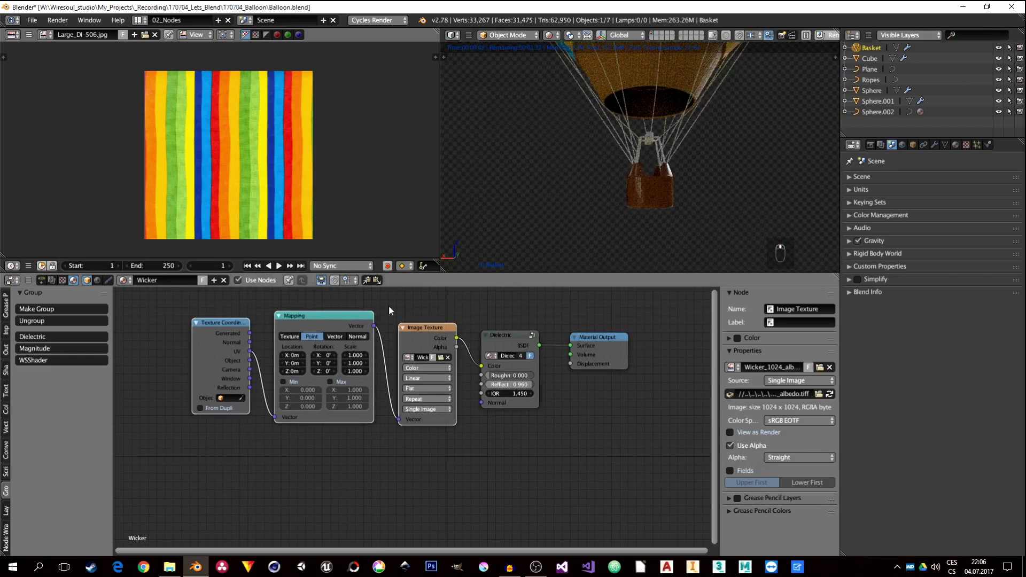
drag(250, 333, 276, 417)
drag(218, 331, 185, 333)
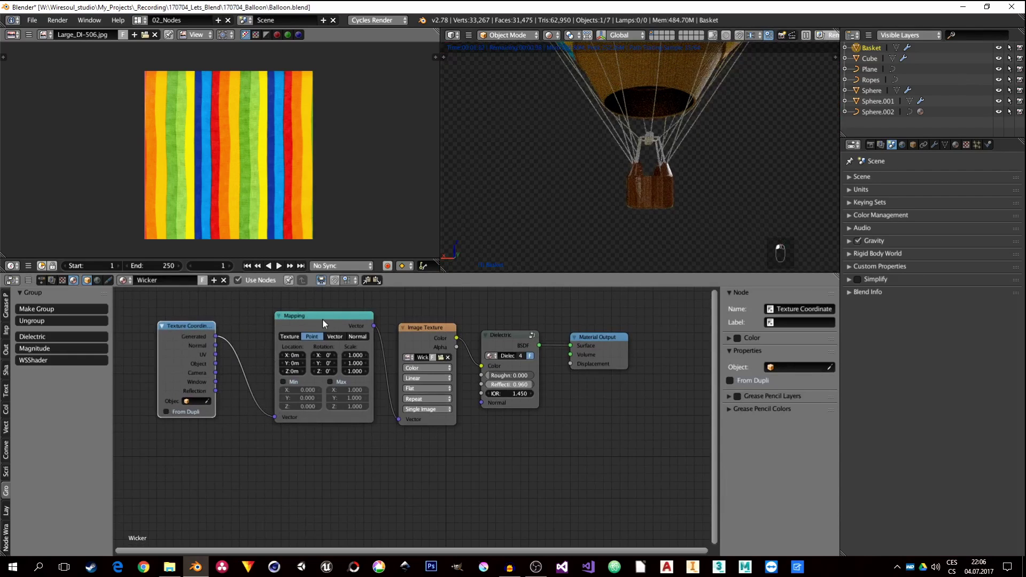
drag(322, 322, 280, 323)
Step: Set the wicker Image Texture's projection to Box with a Blend of 0.320
scroll(437, 412, up, 2)
click(412, 381)
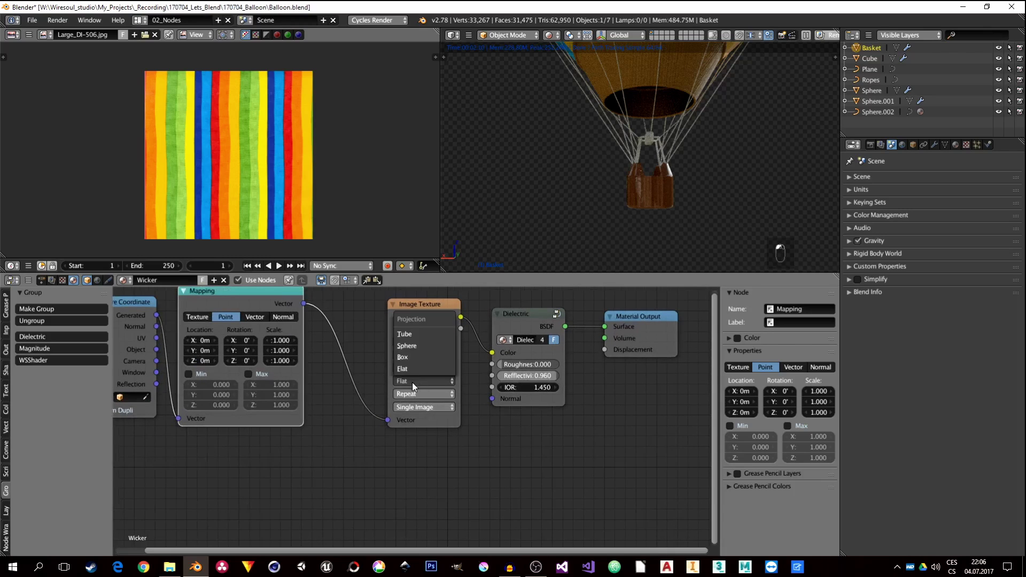
click(422, 356)
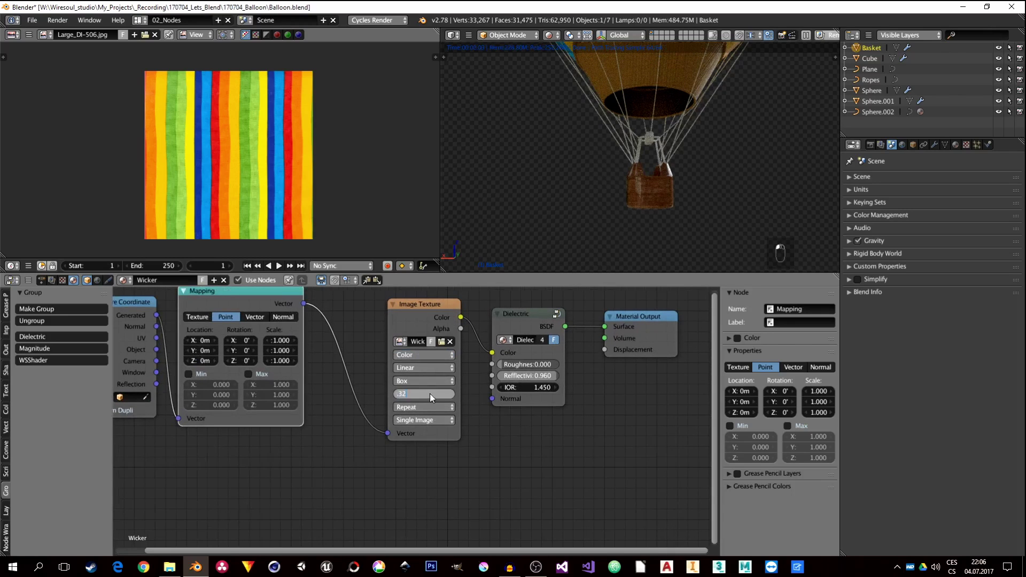
key(Return)
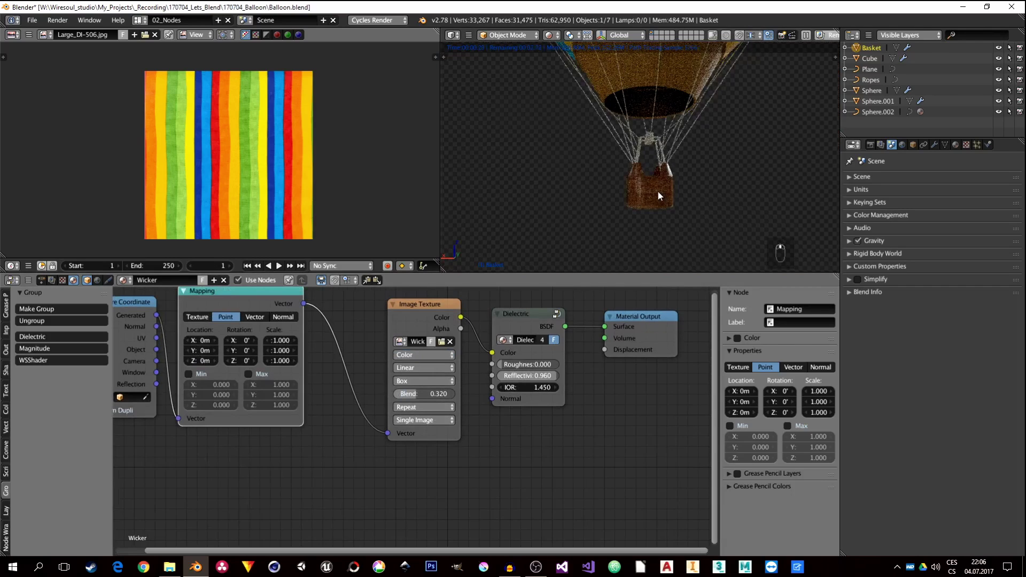
Step: Try Mapping scales of 2 and 3 on all axes with the basket framed, and settle on 3.6
key(KP_Decimal)
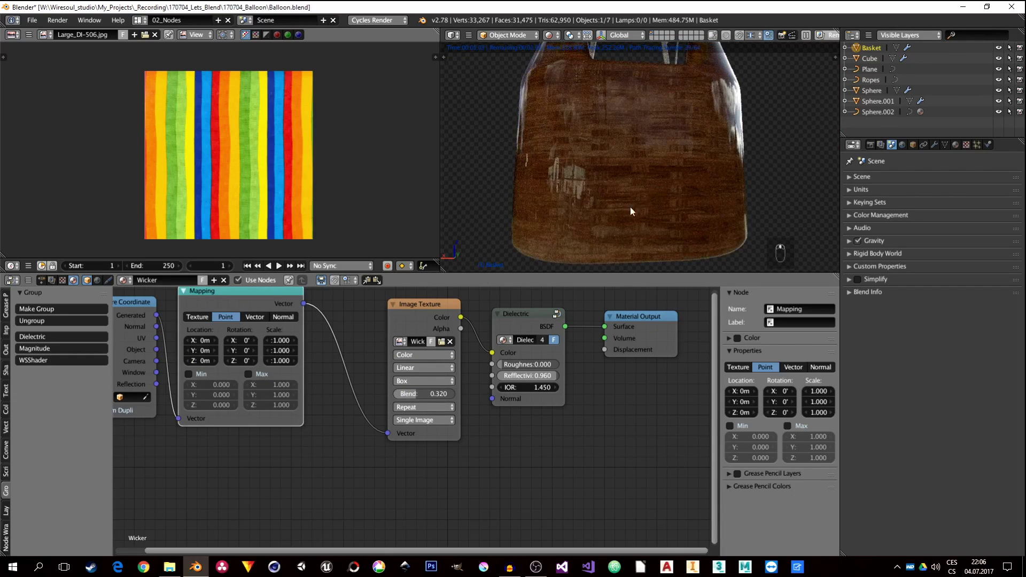
middle_drag(336, 350, 372, 377)
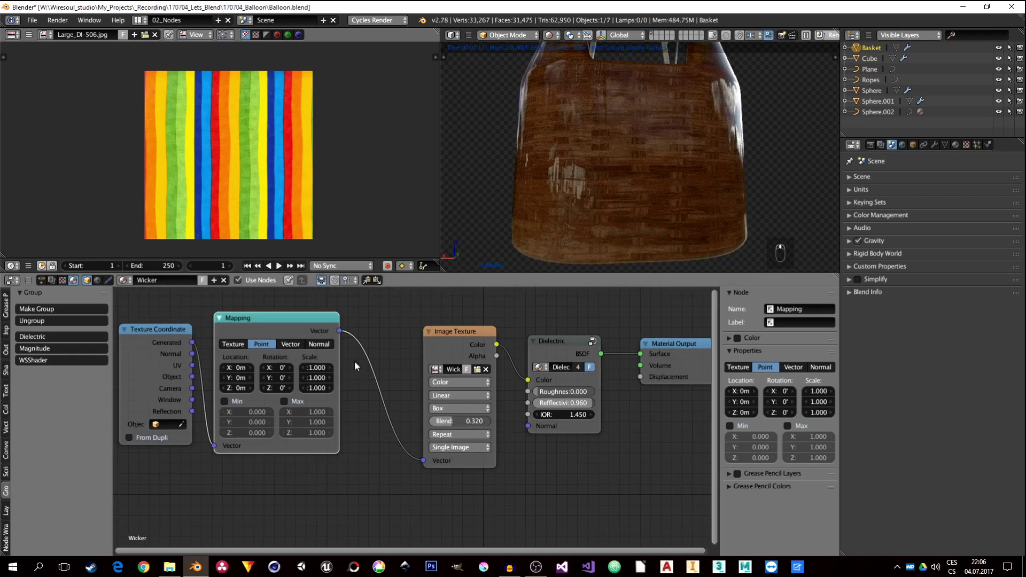
mouse_move(315, 367)
mouse_down()
mouse_move(315, 388)
mouse_move(313, 366)
mouse_up()
text(2)
key(Return)
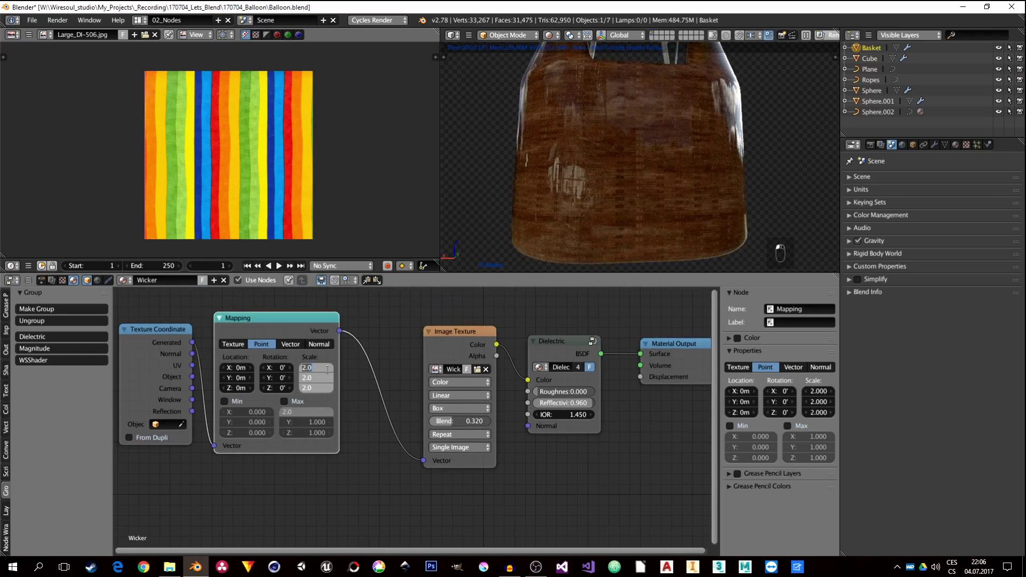
text(3)
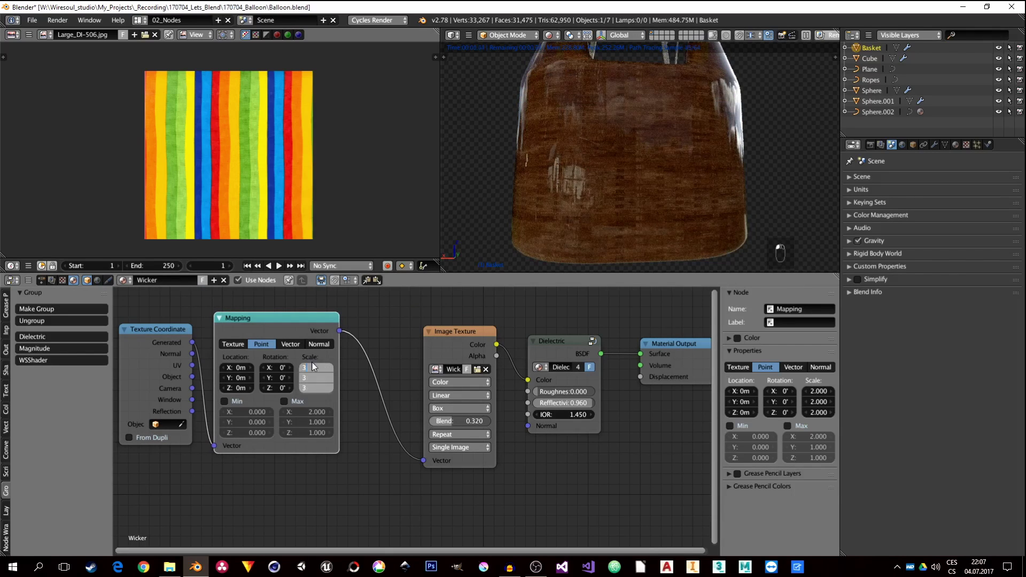
key(Return)
drag(313, 367, 312, 362)
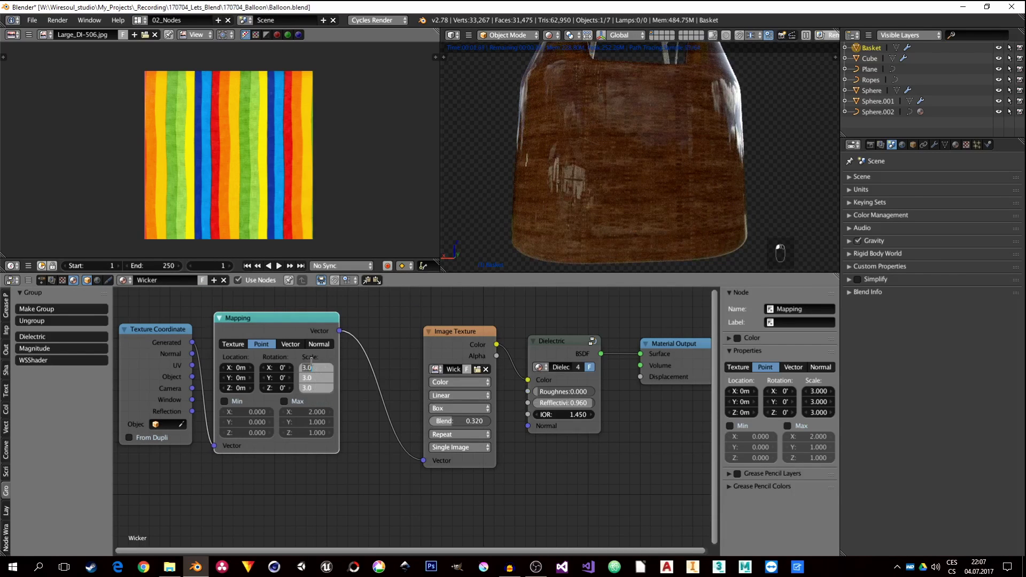
text(6)
key(Return)
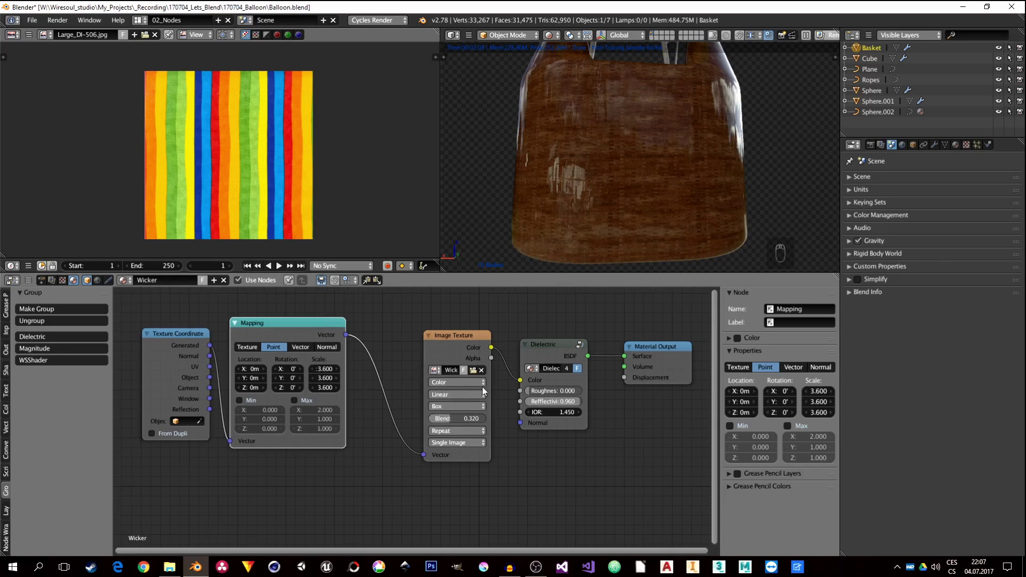
Step: Set the Wicker material's Dielectric Roughness to 0.209
scroll(412, 376, down, 1)
drag(534, 393, 542, 394)
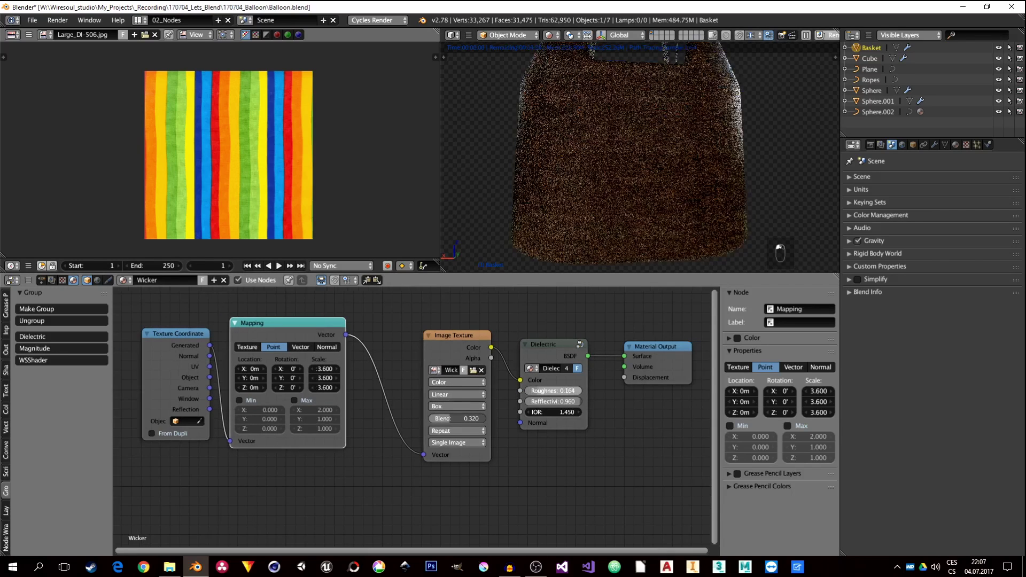
click(542, 392)
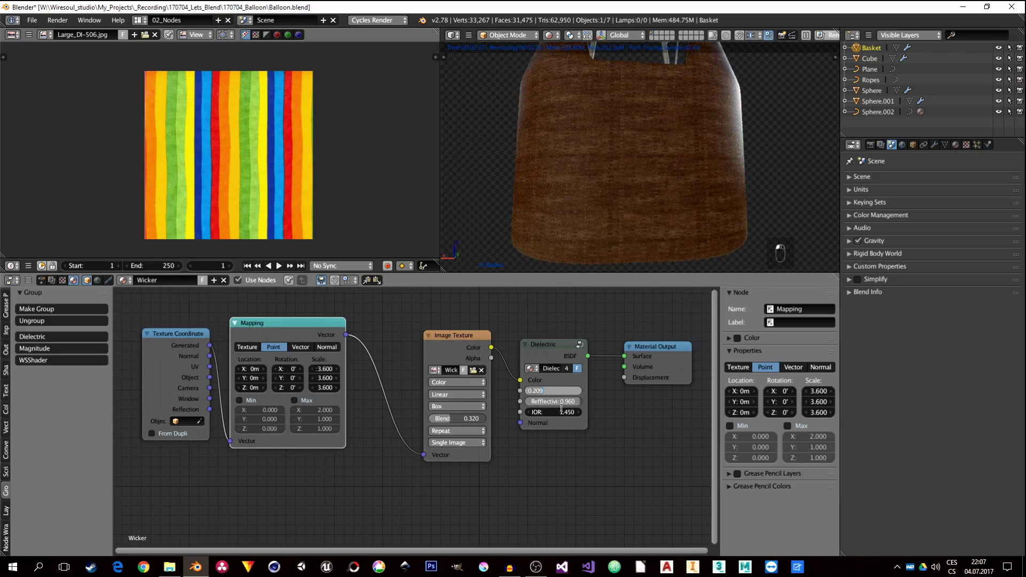
key(Return)
Step: Move the Image Texture node away from the Dielectric, and duplicate it together with the Mapping node below the originals
drag(431, 328, 394, 306)
scroll(470, 435, down, 1)
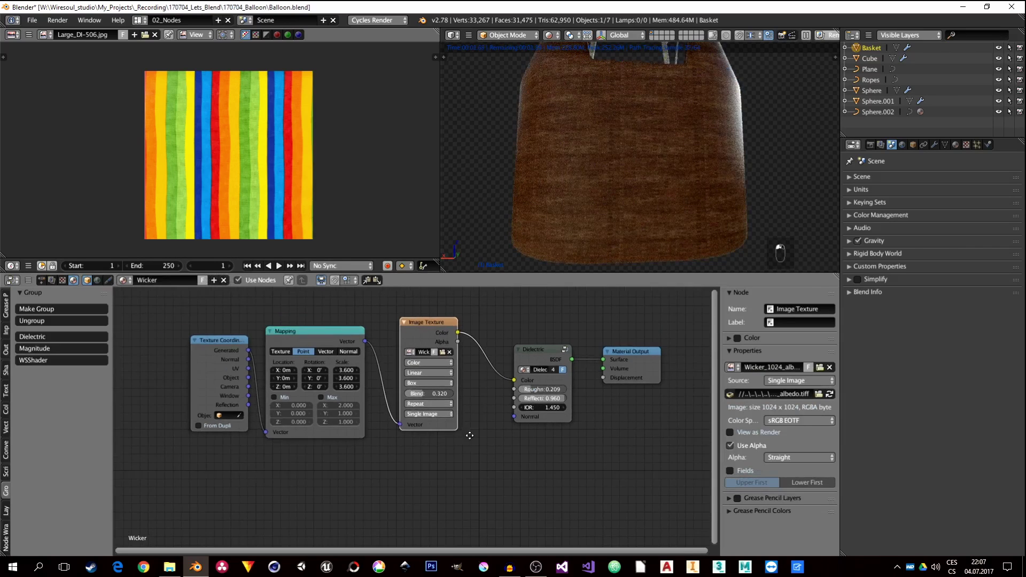
middle_drag(469, 436, 499, 424)
shift+click(324, 320)
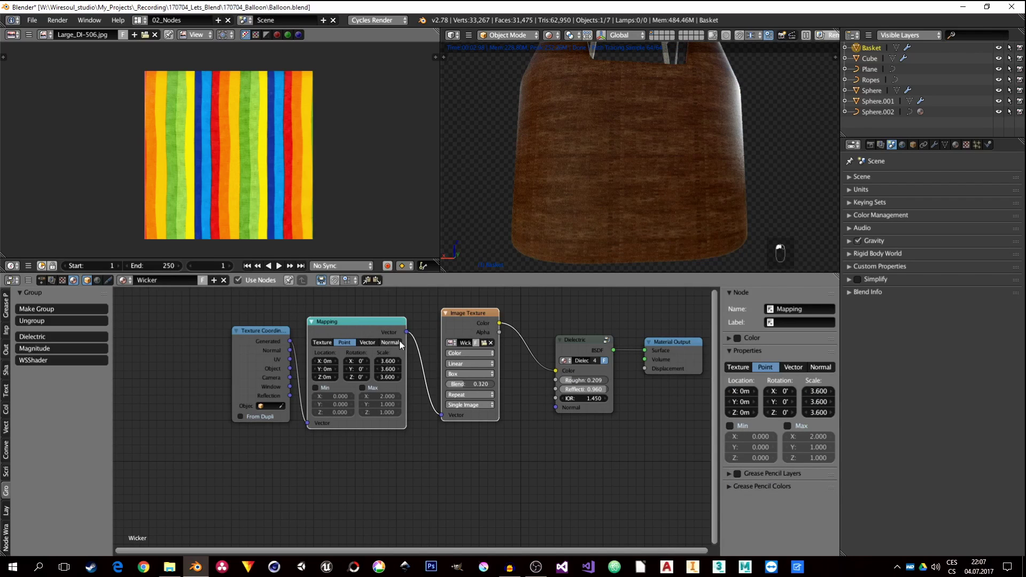
key(shift+d)
click(406, 433)
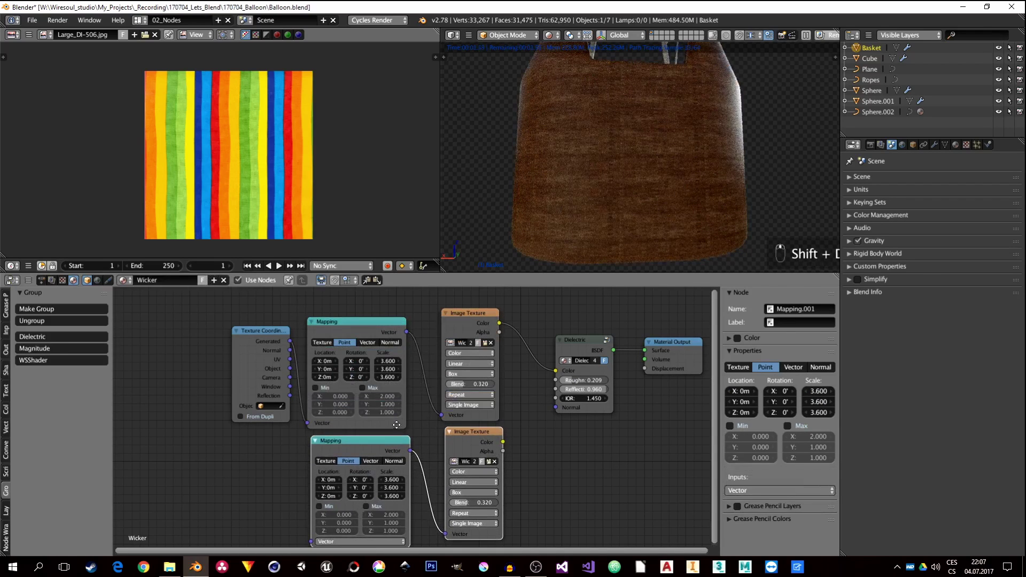
Step: Delete the duplicate Mapping node and connect the original Mapping's Vector output to the duplicated Image Texture
middle_drag(396, 425, 398, 410)
key(x)
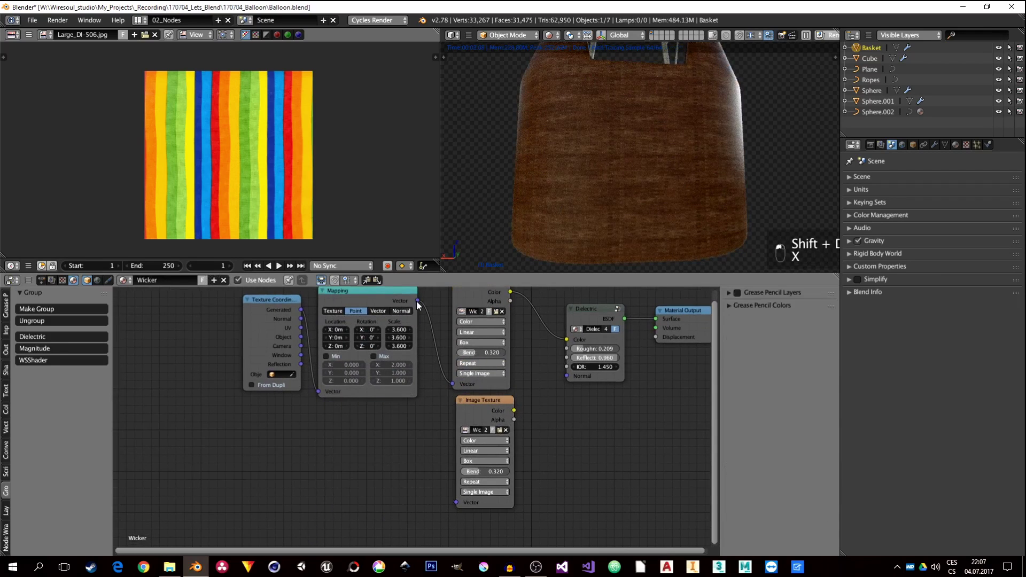
drag(418, 301, 461, 504)
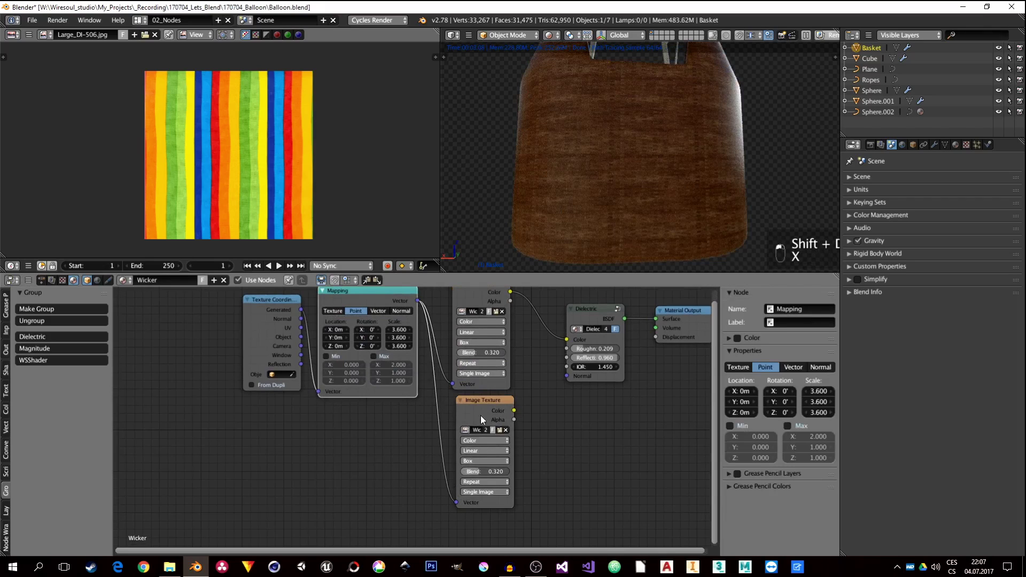
Step: Replace the duplicated Image Texture's image with Wicker_1024_roughness.tiff and set its color space to Non-Color Data
click(505, 430)
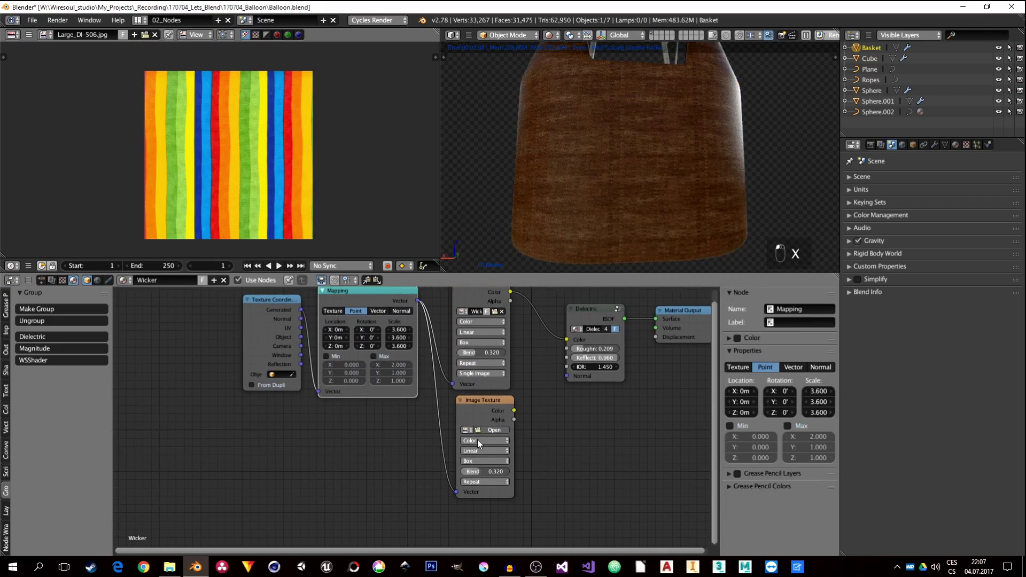
click(490, 430)
click(251, 126)
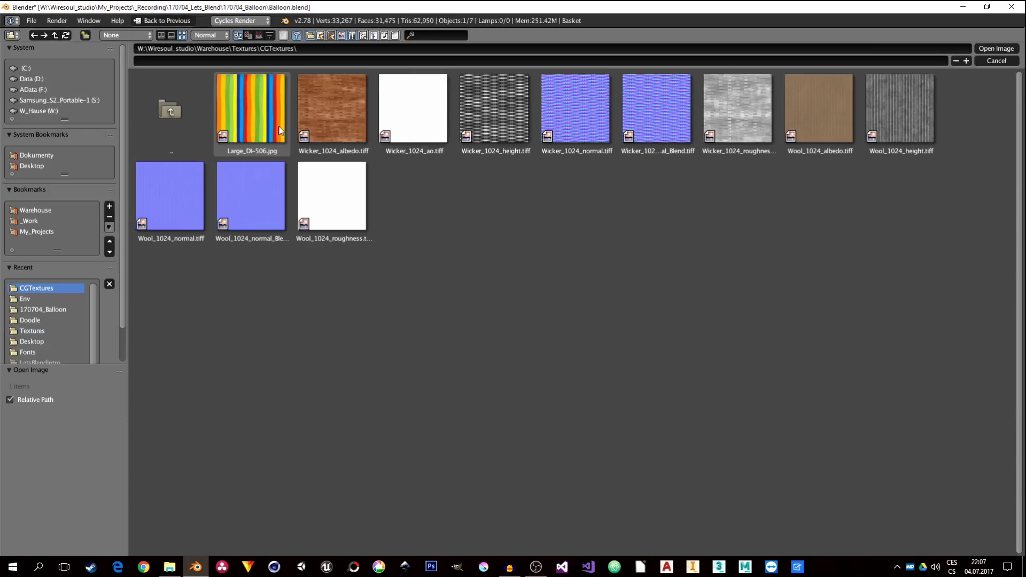
click(738, 109)
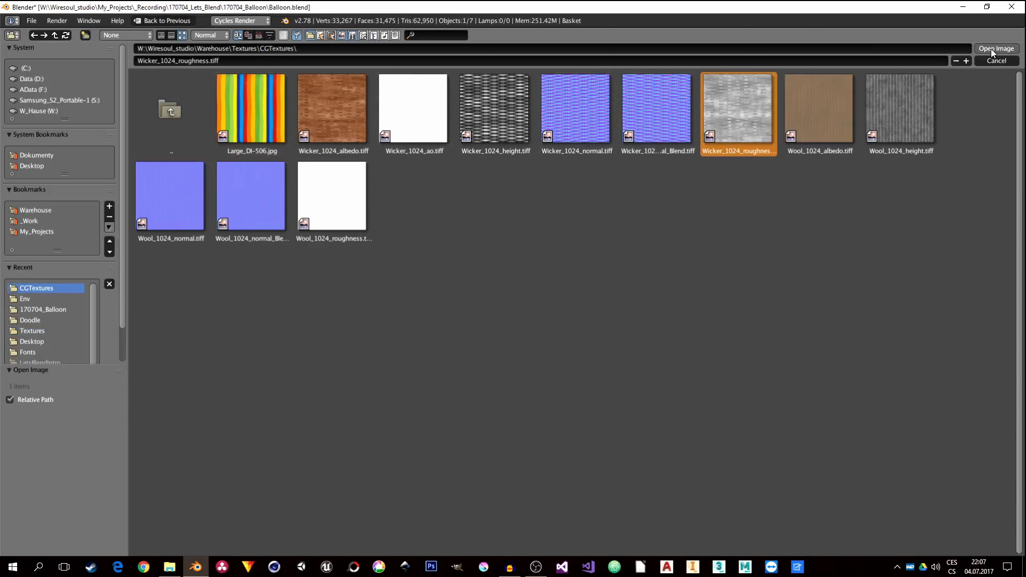
click(994, 50)
click(494, 441)
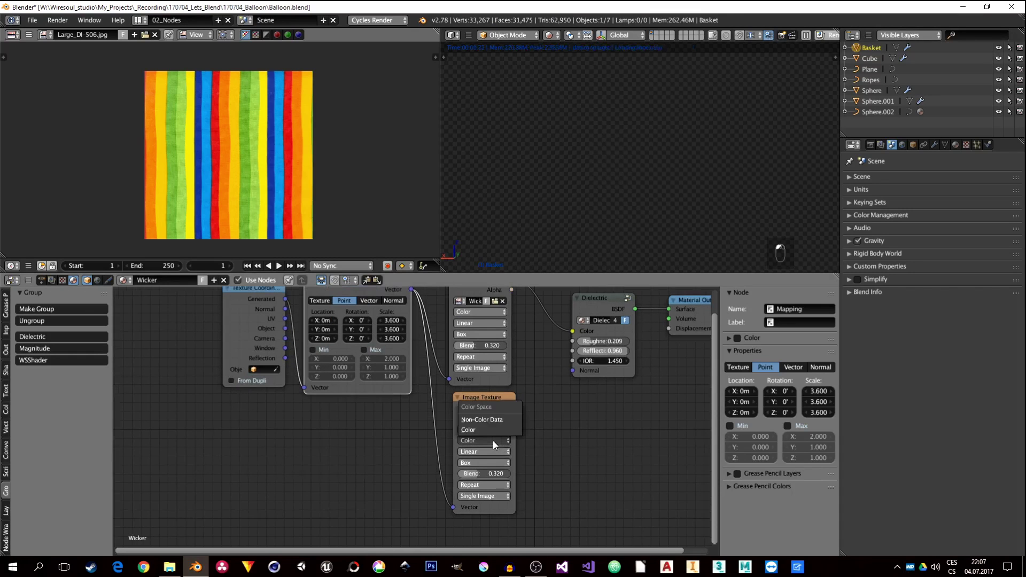
click(484, 423)
Step: Connect the roughness texture's Color to the Dielectric's Roughness input, set the reflectivity to 1.000, and reposition the texture node
scroll(520, 426, up, 1)
middle_drag(520, 427, 465, 448)
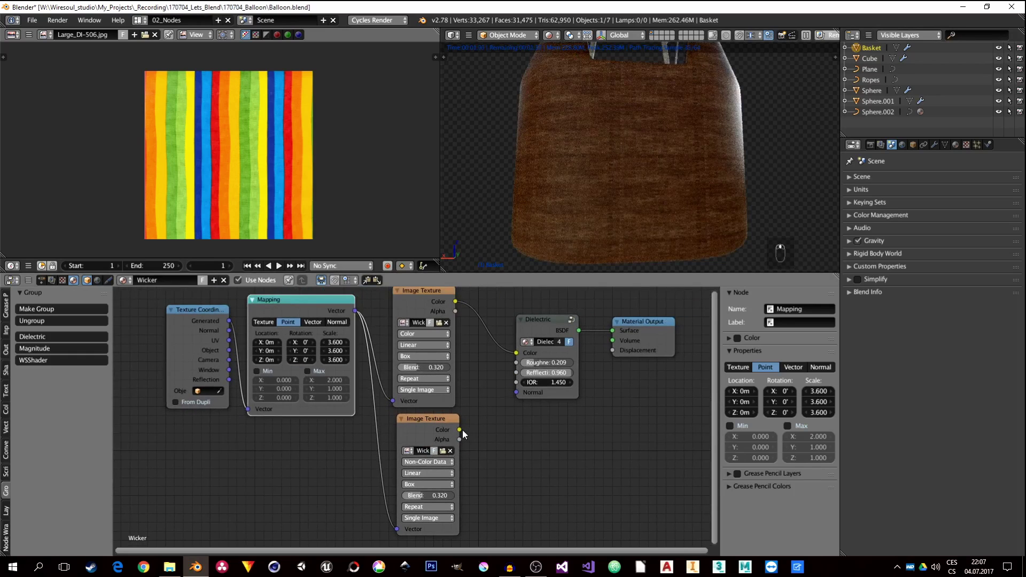
drag(460, 429, 516, 362)
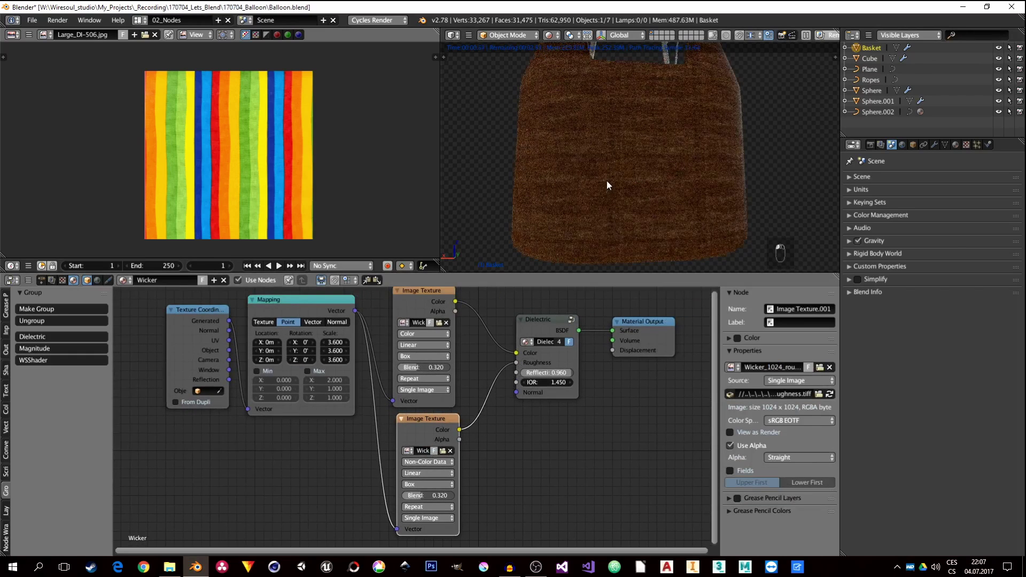
middle_drag(426, 429, 442, 396)
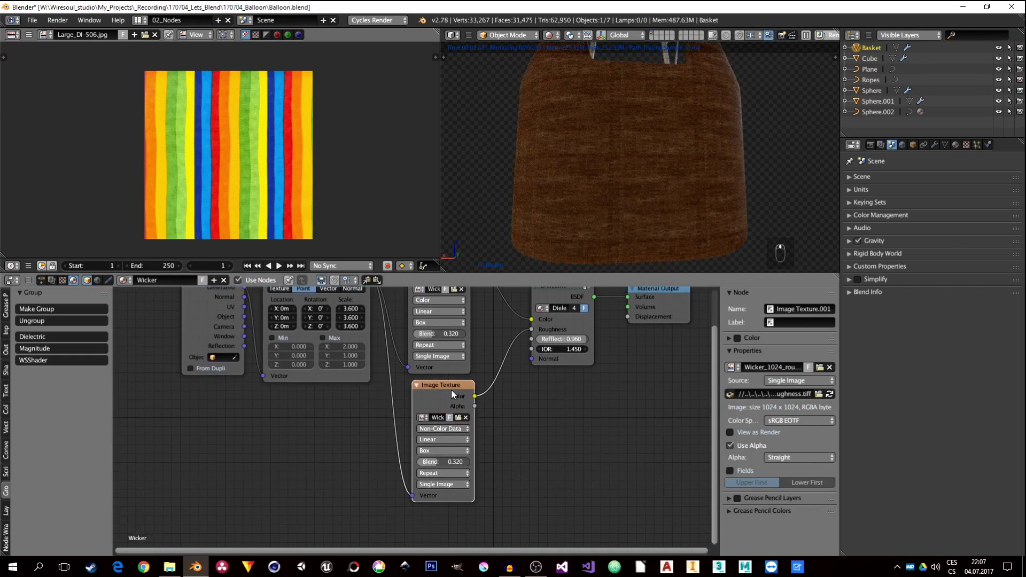
drag(595, 335, 603, 335)
drag(435, 393, 398, 386)
scroll(465, 391, down, 1)
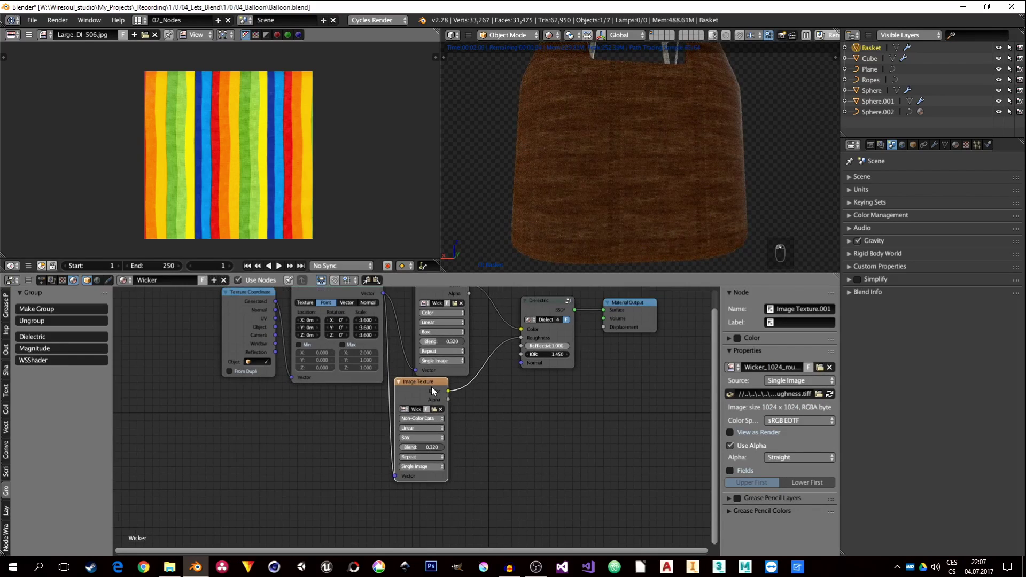
Step: Duplicate the roughness Image Texture node beside the original and feed it from the Mapping node's Vector output
key(shift+d)
click(499, 415)
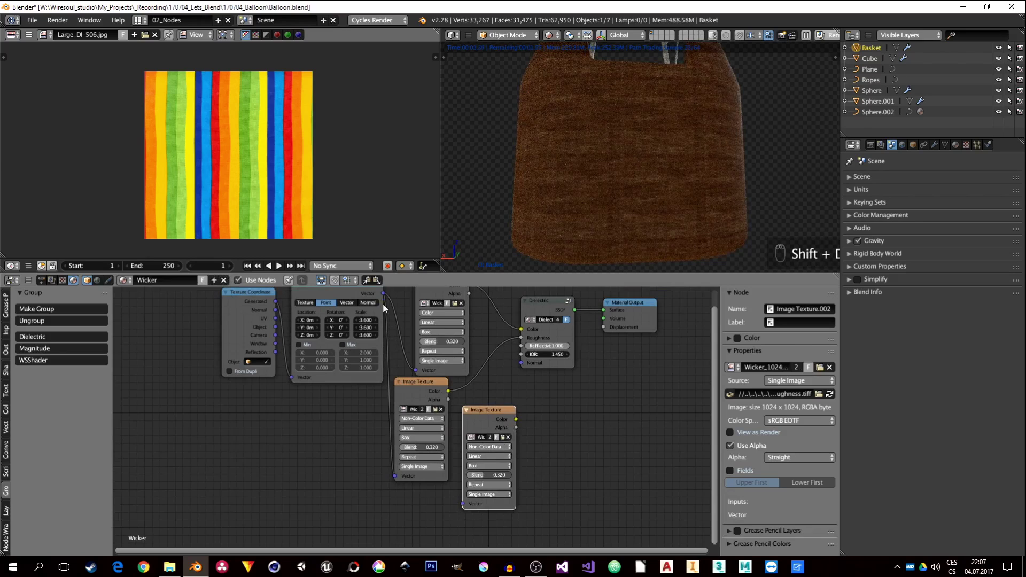
drag(383, 293, 463, 504)
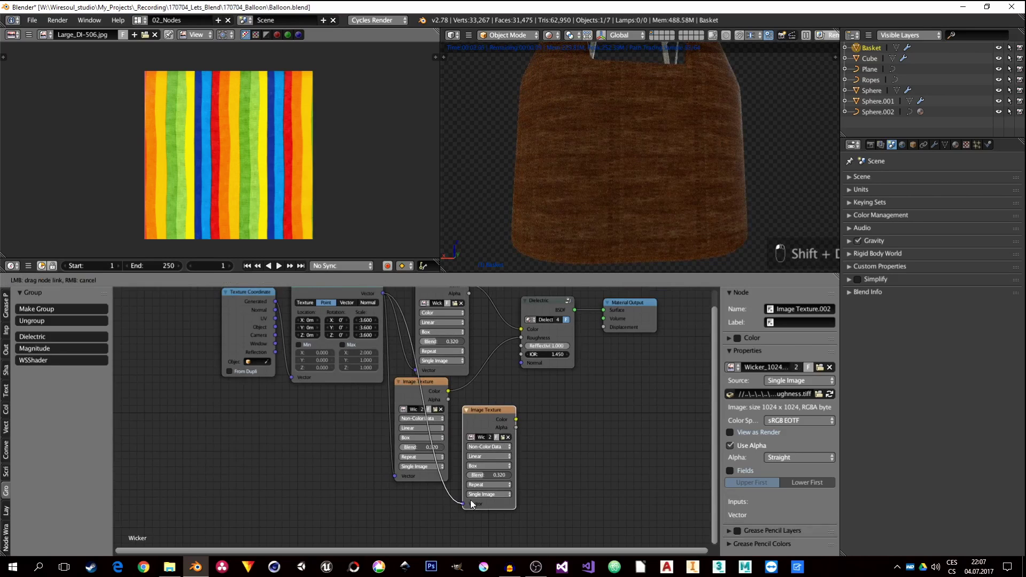
Step: Load Wicker_1024_height.tiff into the new Image Texture node and move the node lower in the node tree
click(508, 437)
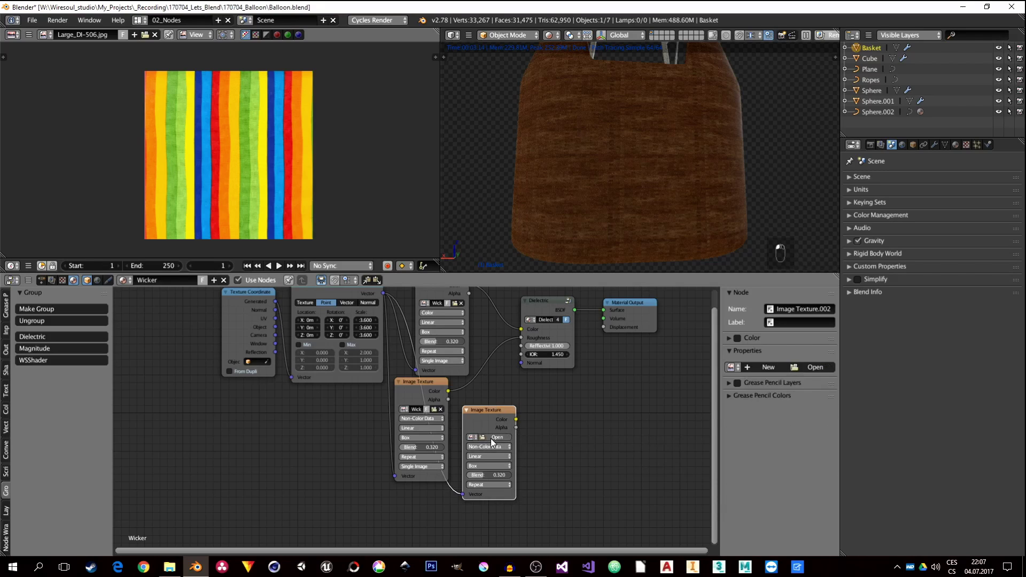
click(491, 438)
click(260, 134)
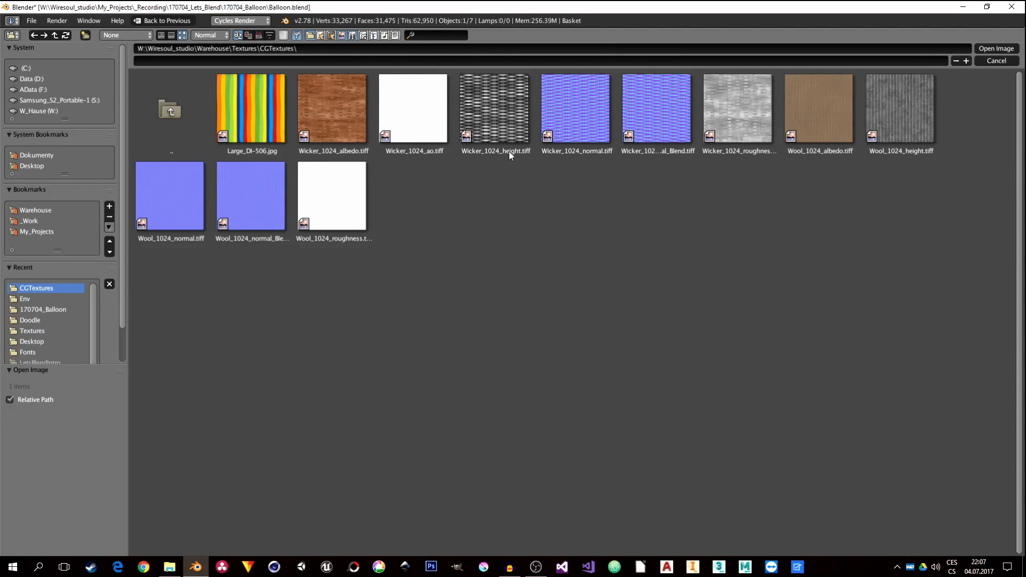
click(495, 118)
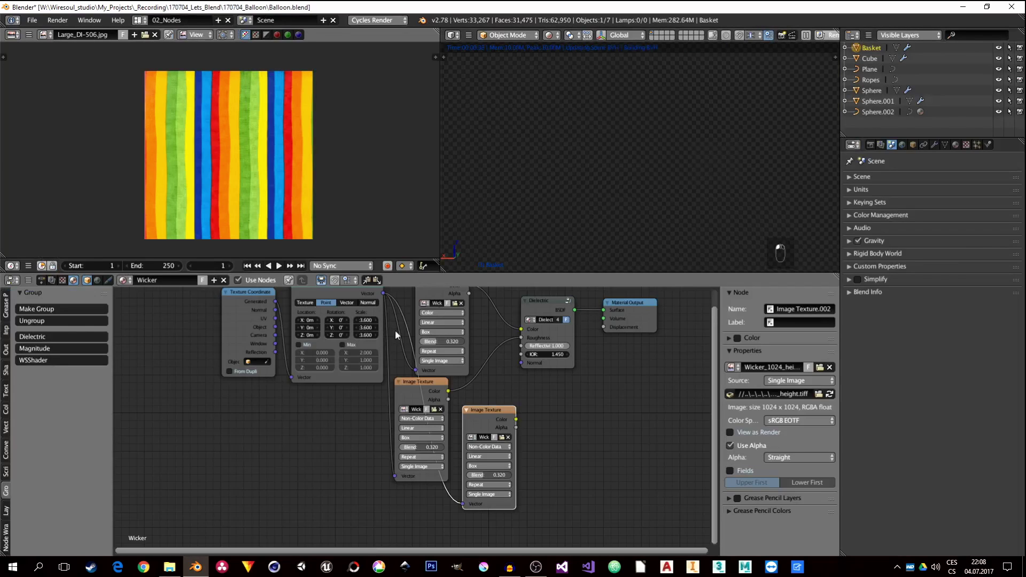
middle_drag(510, 495, 493, 471)
key(g)
click(460, 409)
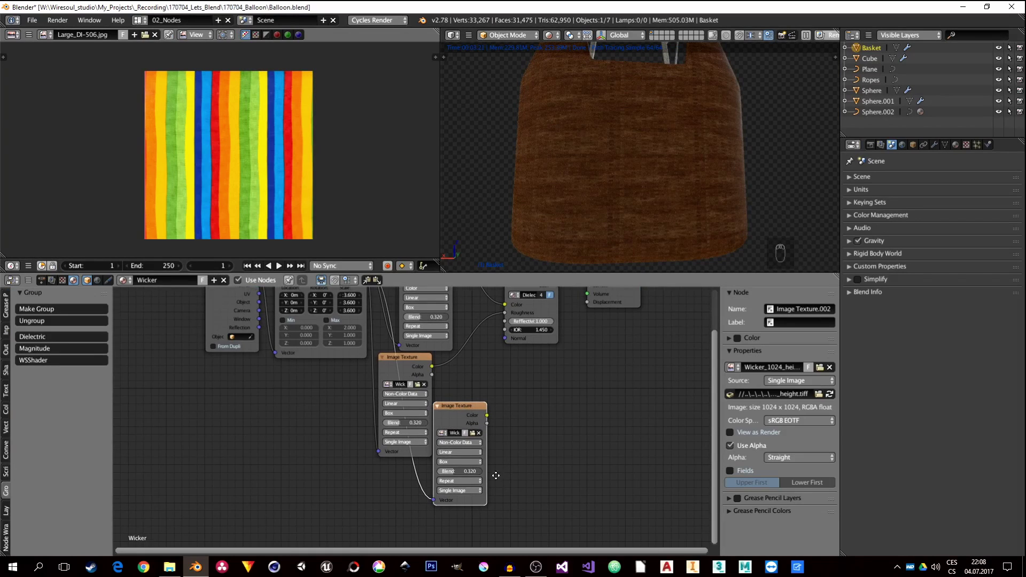
Step: Connect the height texture's Color output to the Dielectric's Normal input
scroll(473, 448, up, 2)
shift+scroll(486, 425, up, 1)
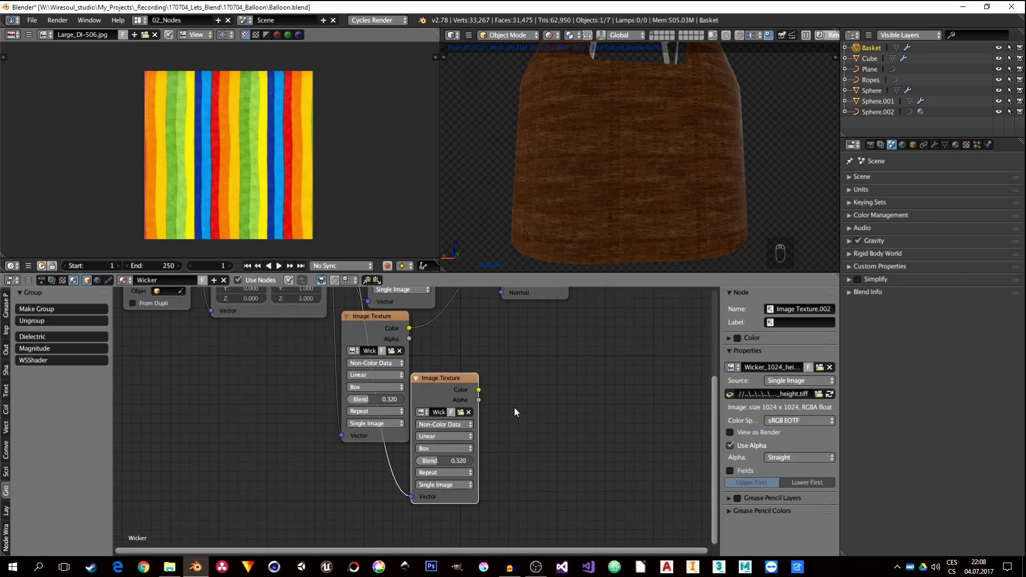
middle_drag(514, 411, 433, 452)
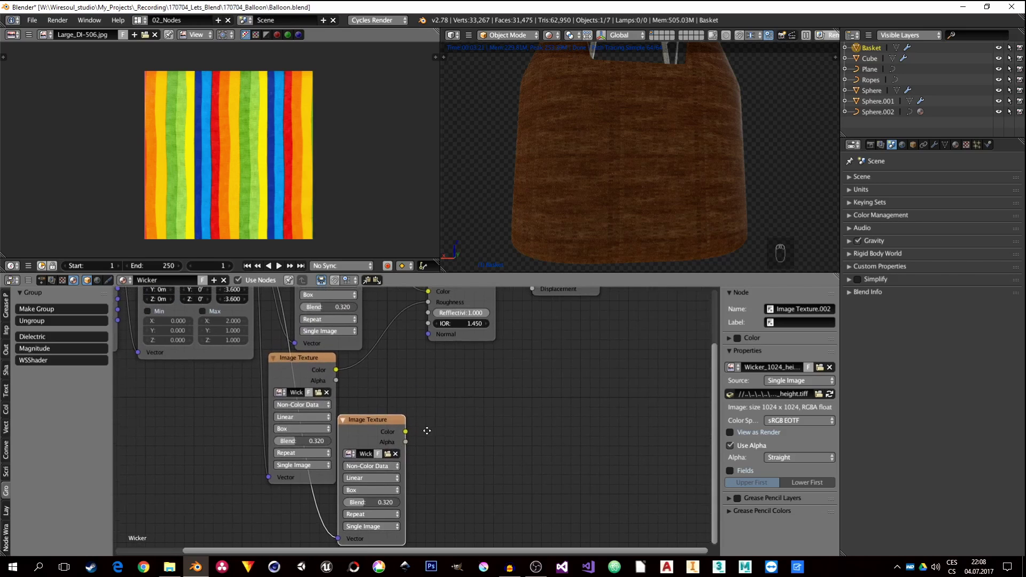
shift+scroll(411, 444, up, 1)
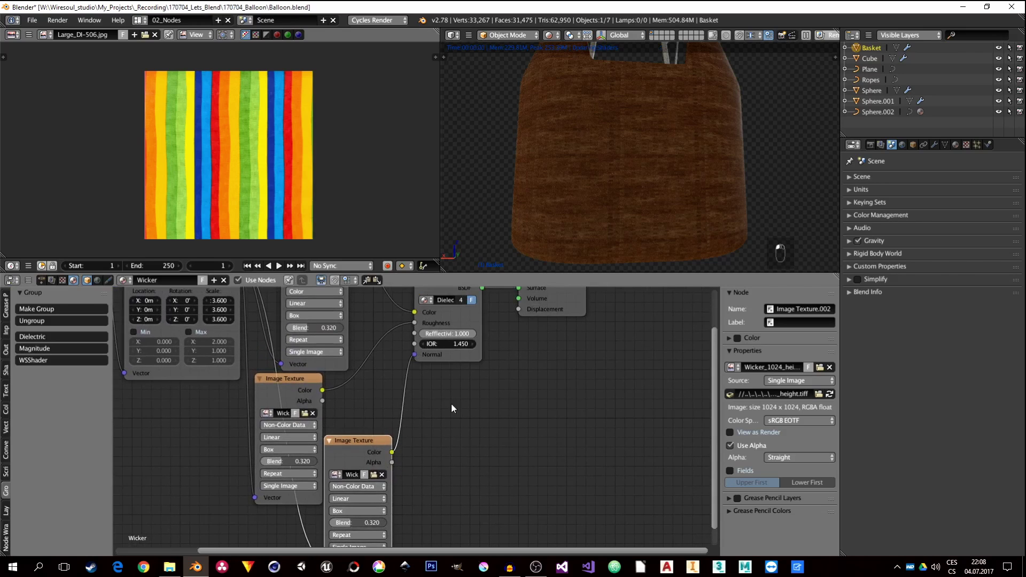
Step: Try switching the height Image Texture node's type to Bump, and undo the change
key(shift+s)
mouse_move(449, 465)
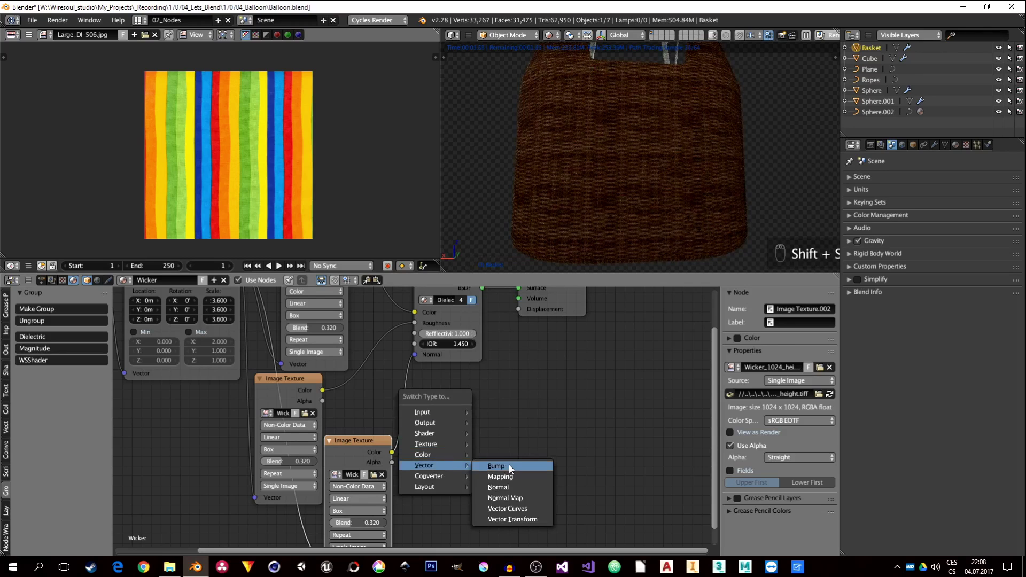
click(509, 464)
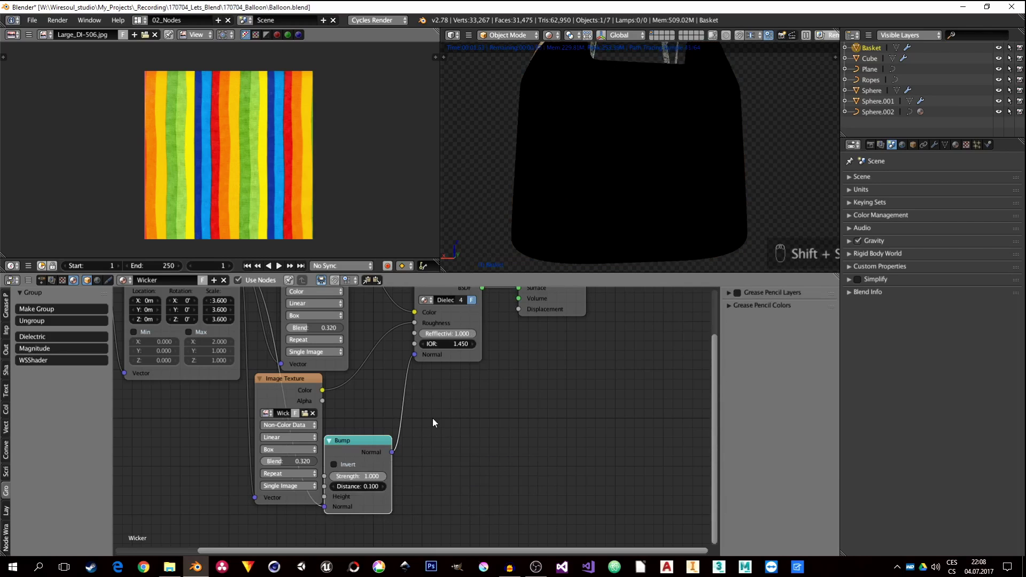
key(ctrl+z)
Step: Add a Bump node and insert it into the link between the height texture and the Dielectric's Normal input
key(shift+a)
mouse_move(431, 432)
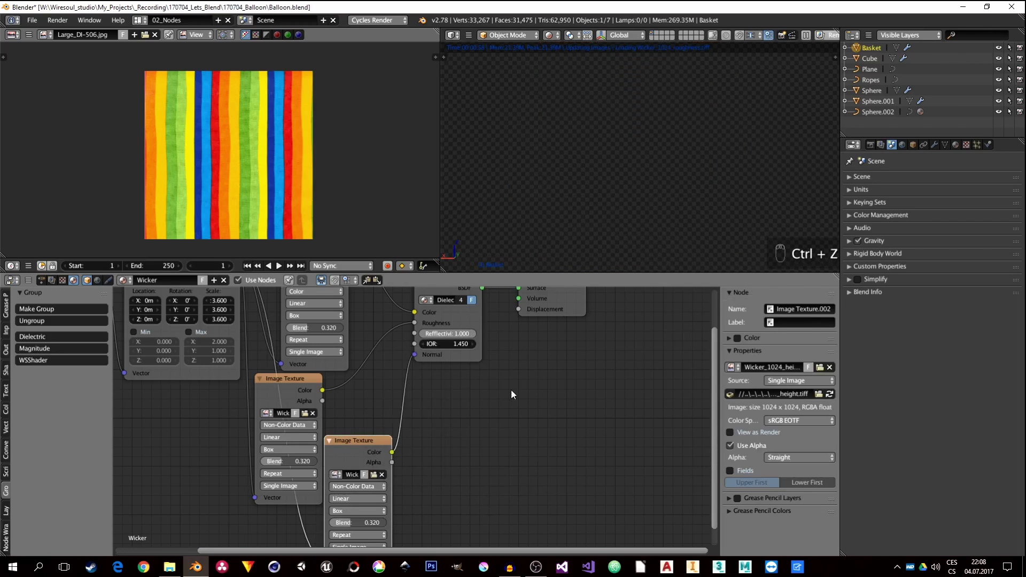
key(shift+a)
mouse_move(422, 405)
click(472, 405)
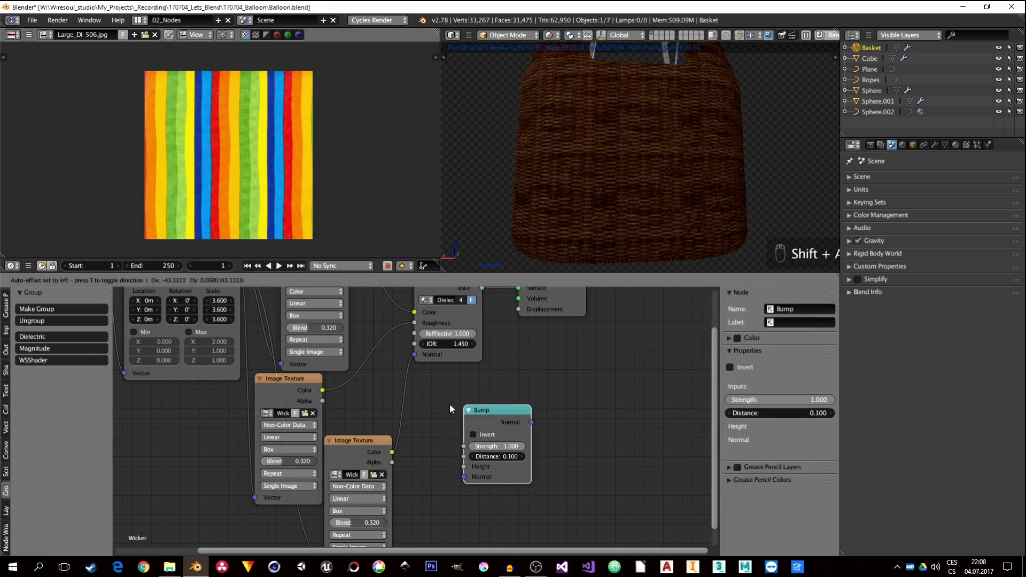
click(357, 438)
Step: Space out the Bump and height texture nodes, reroute the texture's Color into the Bump's Height input, and set Strength to 0.491
key(g)
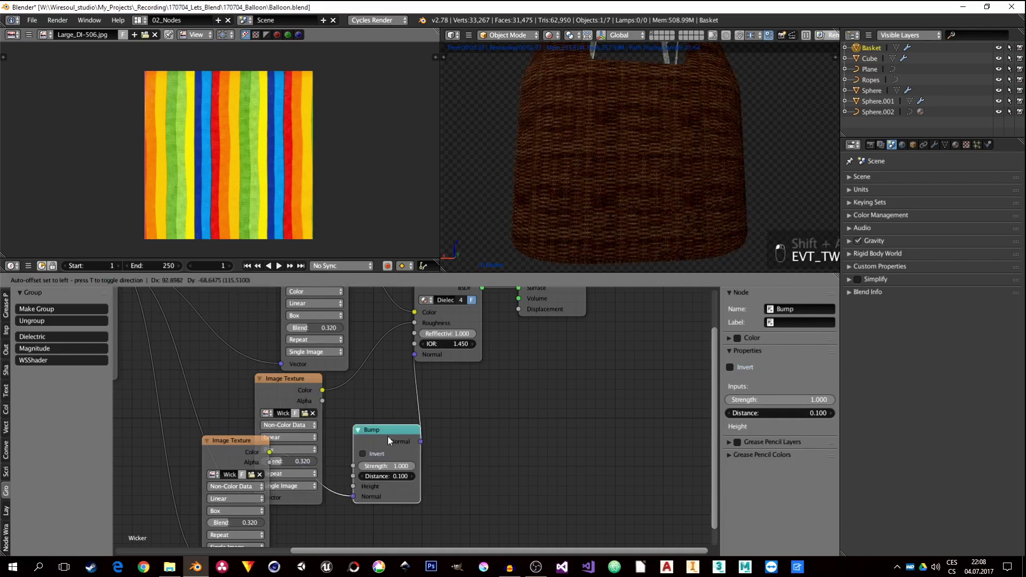
click(406, 453)
drag(234, 454, 217, 508)
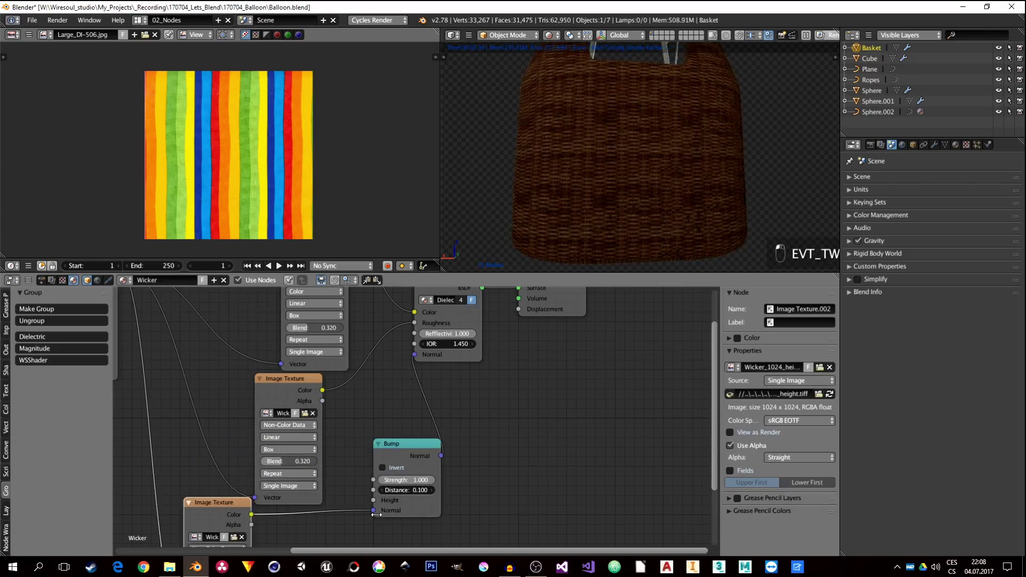
drag(373, 510, 395, 481)
Step: Examine the basket's bumped wicker surface from several distances and viewing angles
scroll(652, 154, down, 5)
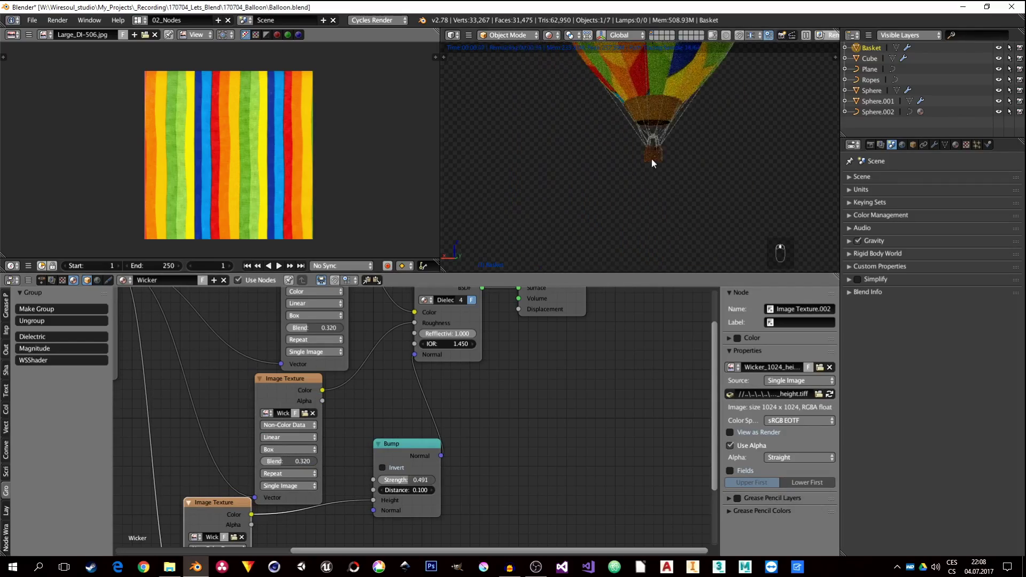
scroll(652, 159, up, 5)
scroll(678, 137, up, 1)
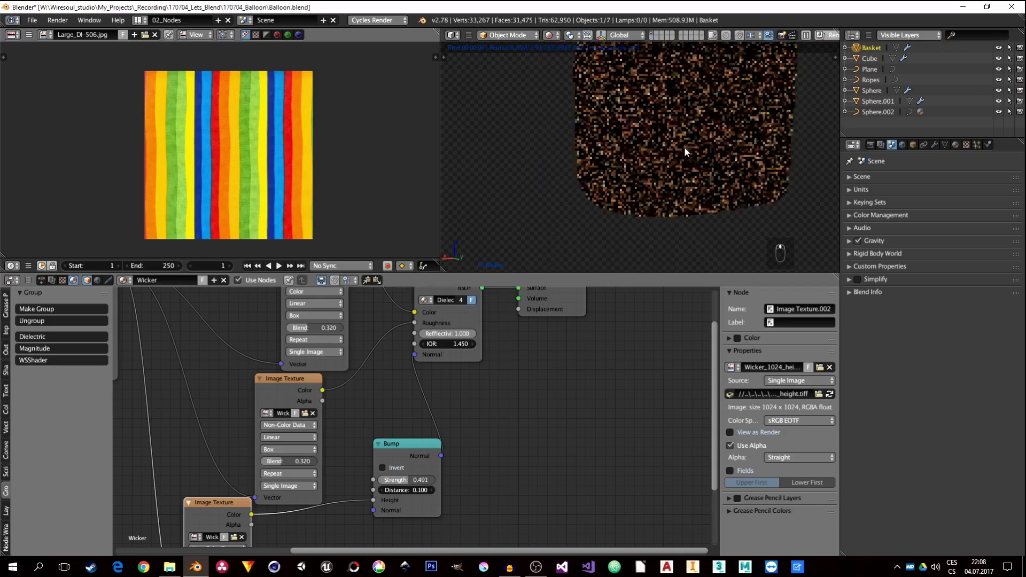
scroll(685, 145, down, 5)
scroll(685, 145, up, 5)
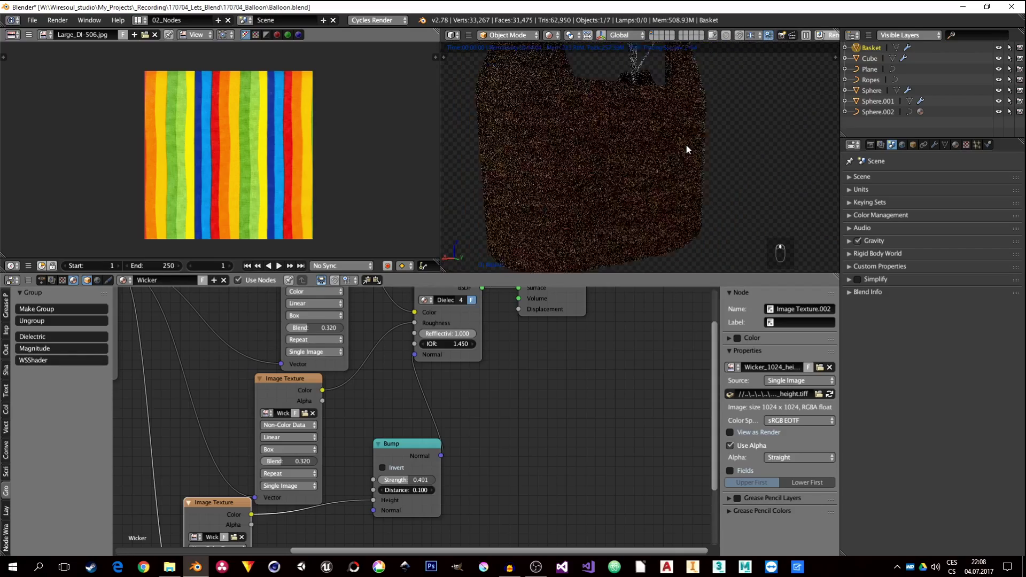
middle_drag(685, 143, 675, 163)
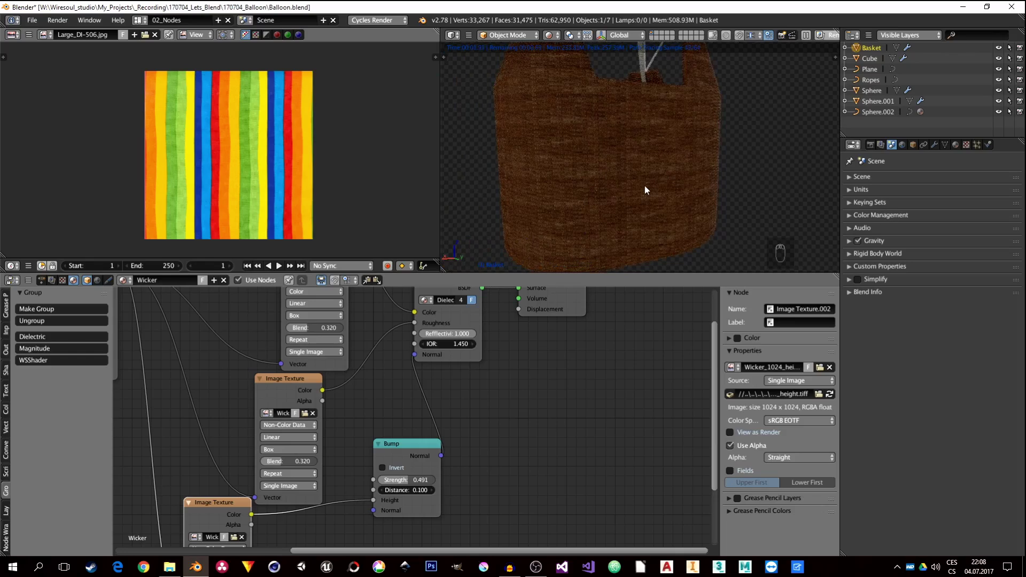
key(KP_1)
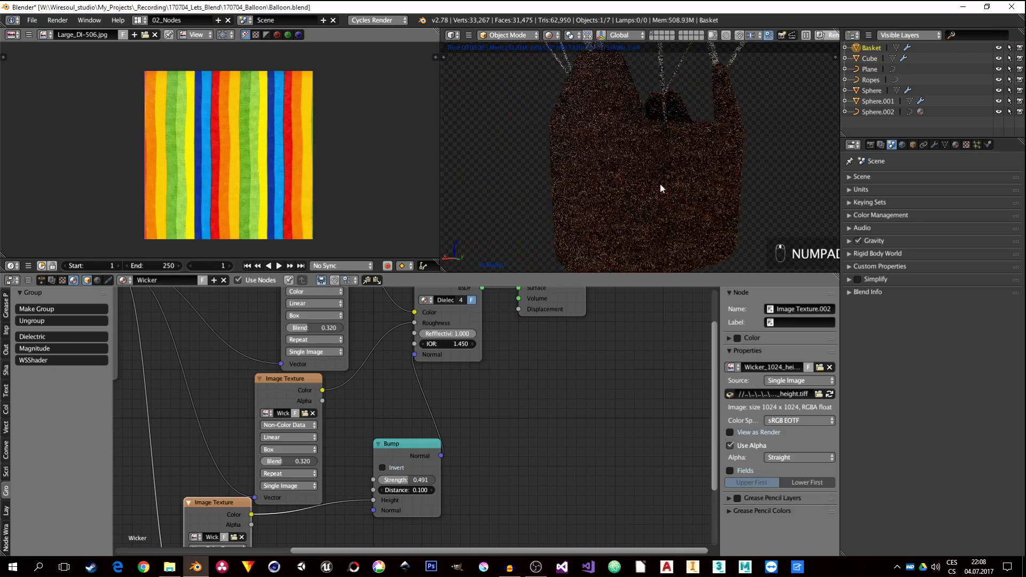
mouse_move(661, 188)
middle_down()
mouse_move(708, 177)
mouse_move(676, 183)
middle_up()
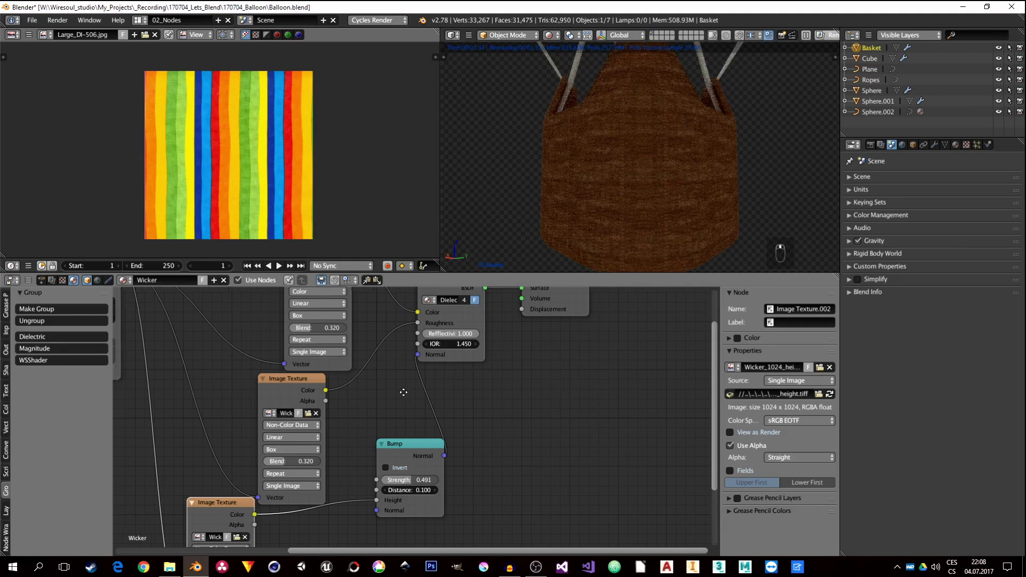
Step: Make room beside the roughness texture and insert a Math node set to Multiply between it and the Dielectric's Roughness input
middle_drag(293, 388, 519, 392)
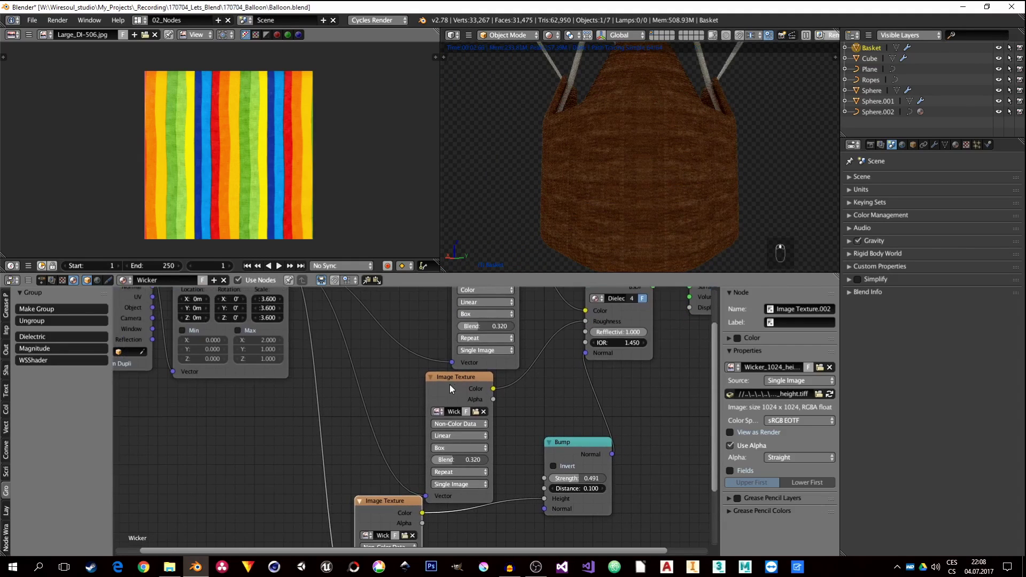
drag(450, 383, 396, 380)
key(shift+a)
mouse_move(474, 408)
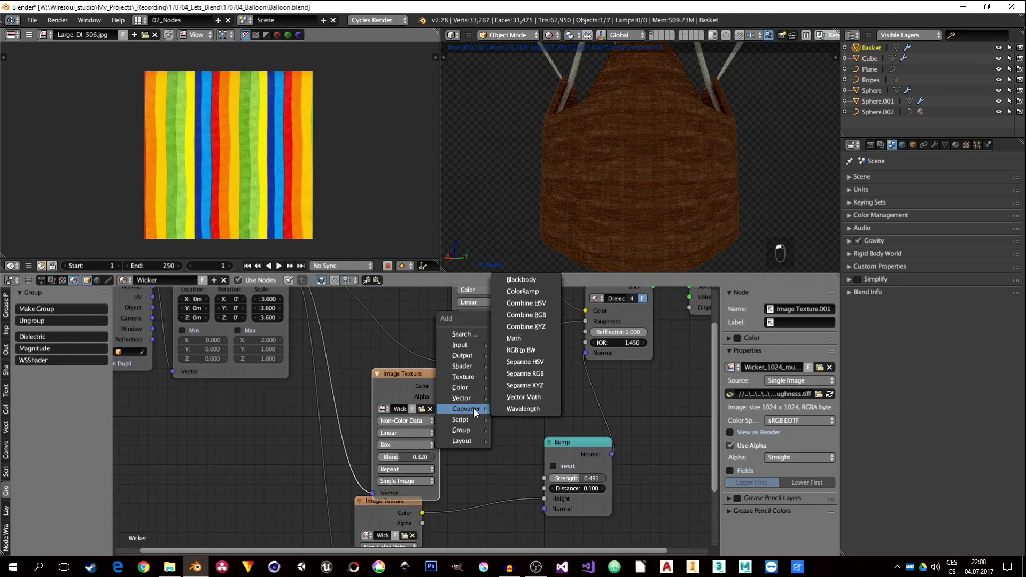
click(524, 350)
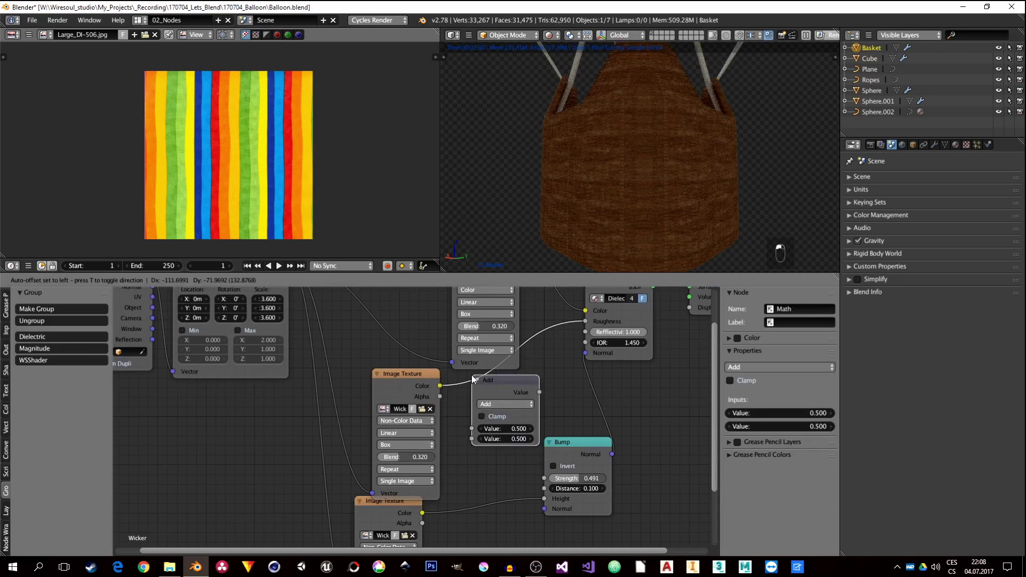
click(468, 388)
click(519, 404)
click(514, 371)
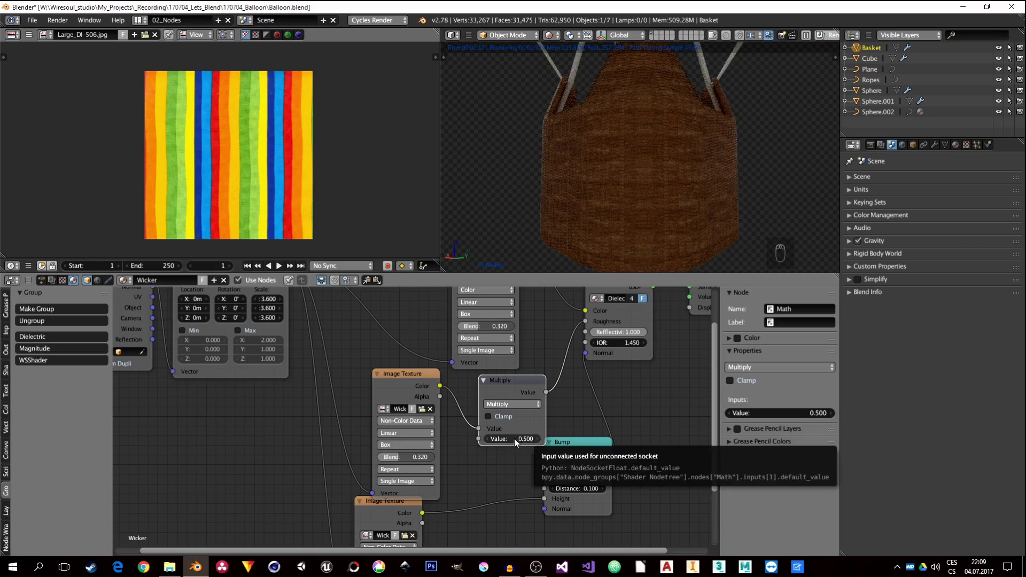
Step: Set the Multiply node's value to 0.4 and the wicker Mapping node's X, Y and Z scale to 3.2
click(488, 440)
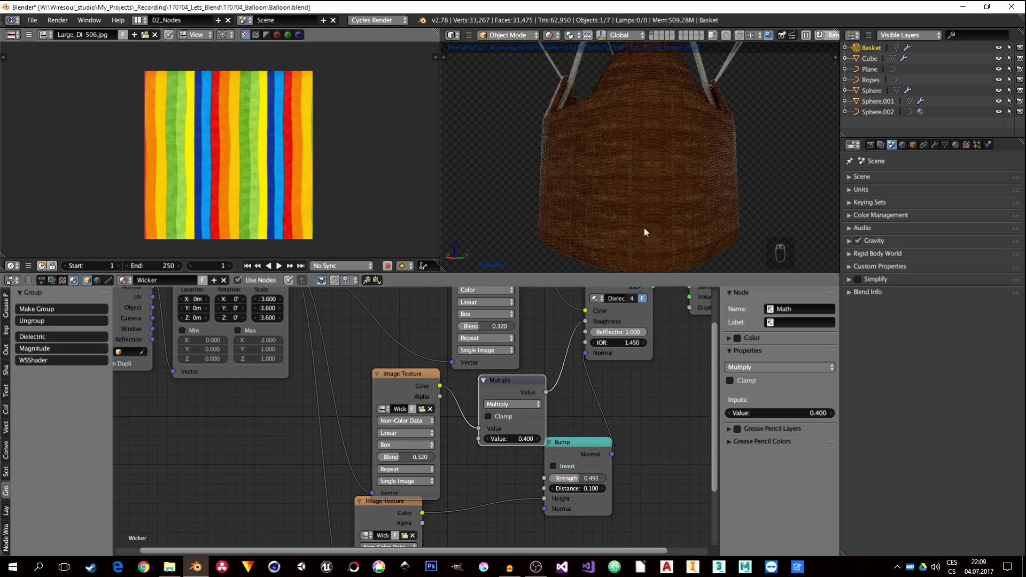
middle_drag(275, 311, 298, 365)
drag(288, 357, 289, 373)
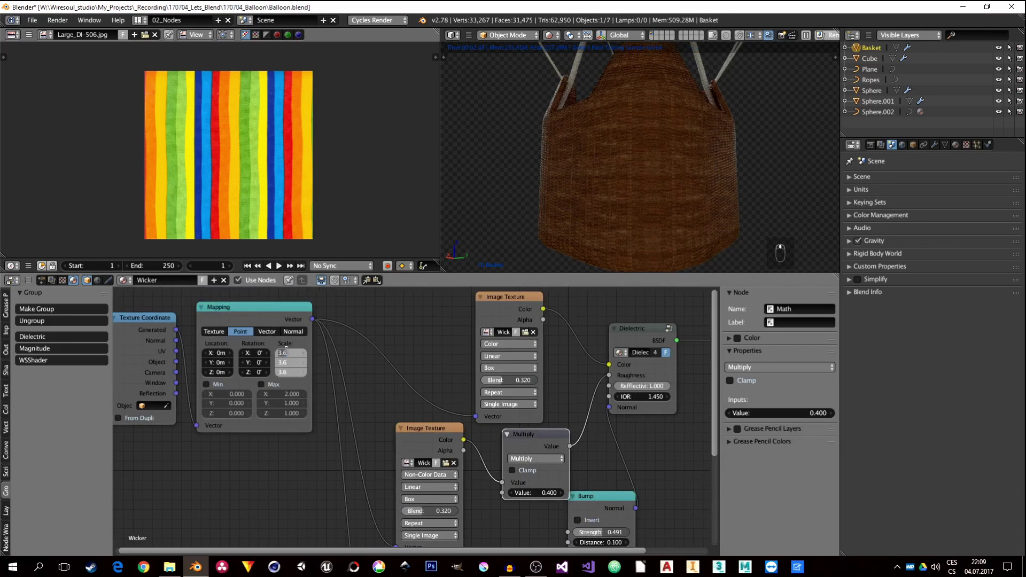
text(3.2)
key(Return)
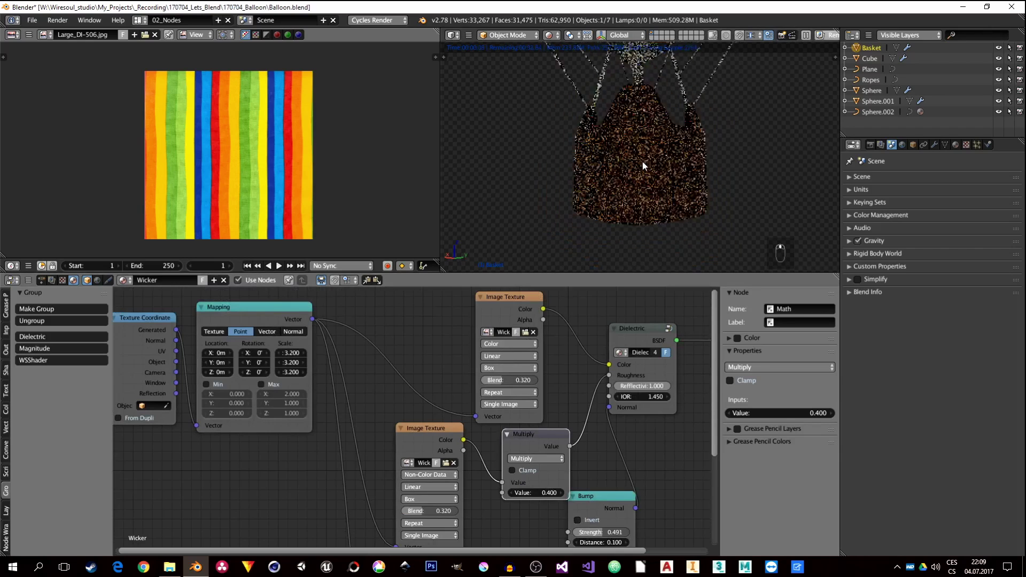
Step: Examine the basket's wicker texture scale and reflections from several distances and angles, including alongside the balloon skirt
scroll(642, 162, down, 3)
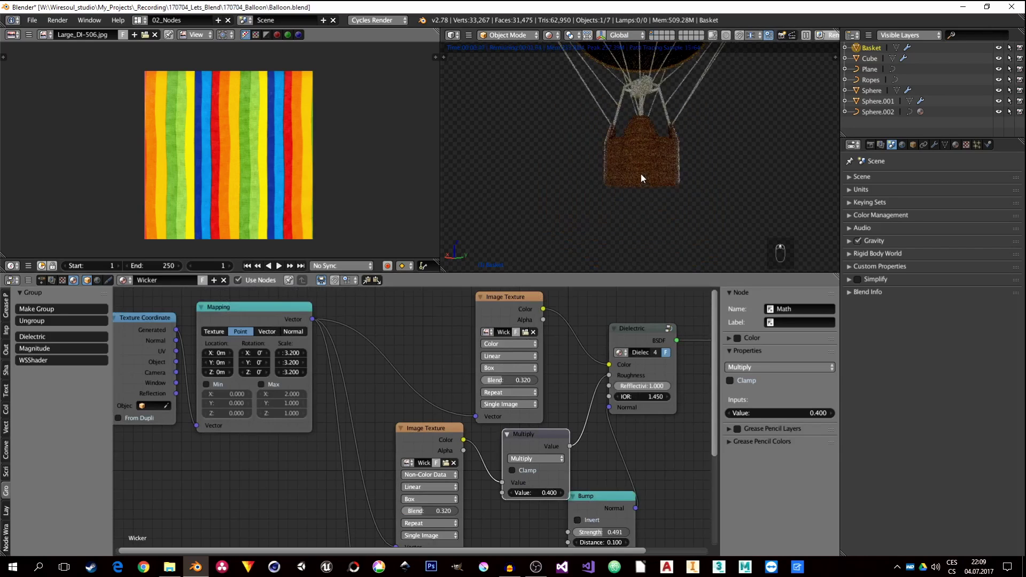
scroll(643, 166, up, 4)
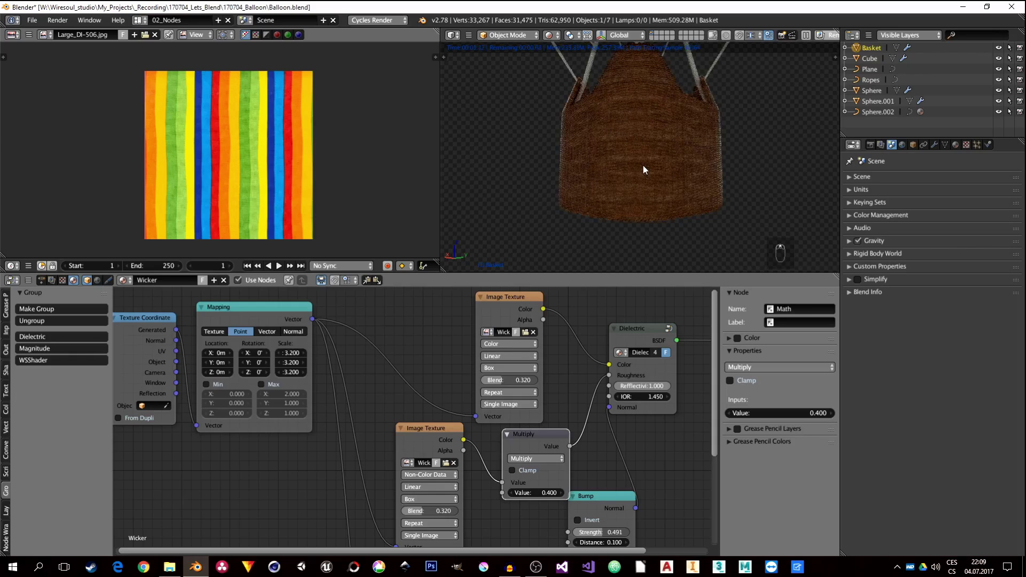
mouse_move(643, 165)
middle_down()
mouse_move(661, 165)
mouse_move(623, 169)
mouse_move(623, 184)
mouse_move(662, 172)
mouse_move(522, 173)
mouse_move(652, 174)
mouse_move(637, 178)
middle_up()
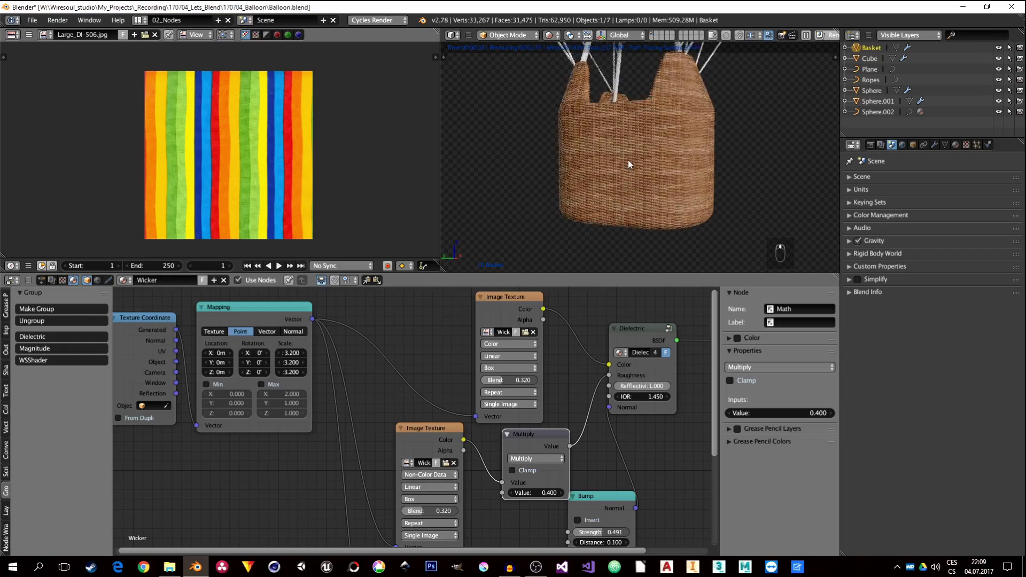
scroll(628, 159, down, 6)
scroll(629, 150, up, 3)
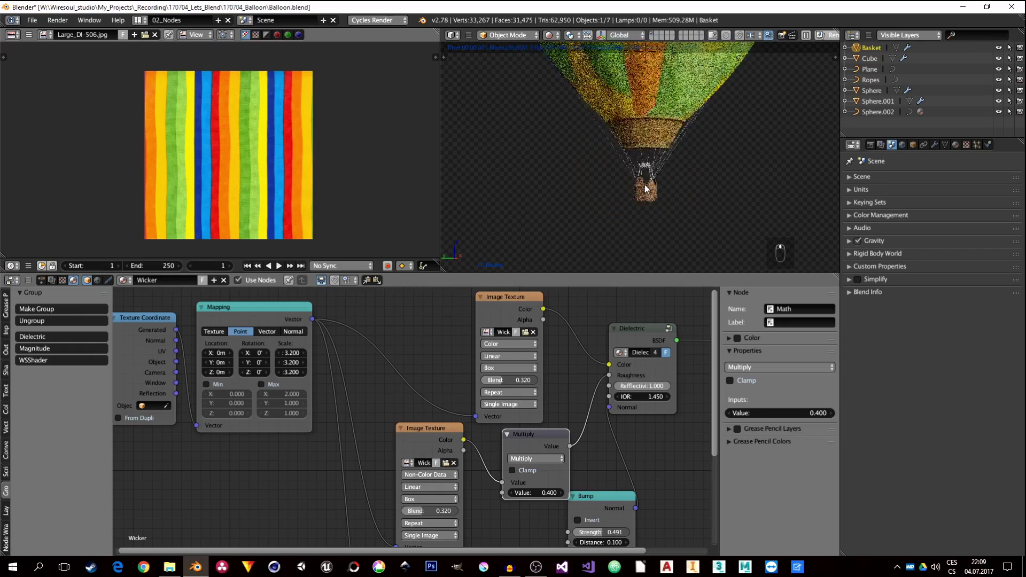
scroll(512, 183, down, 3)
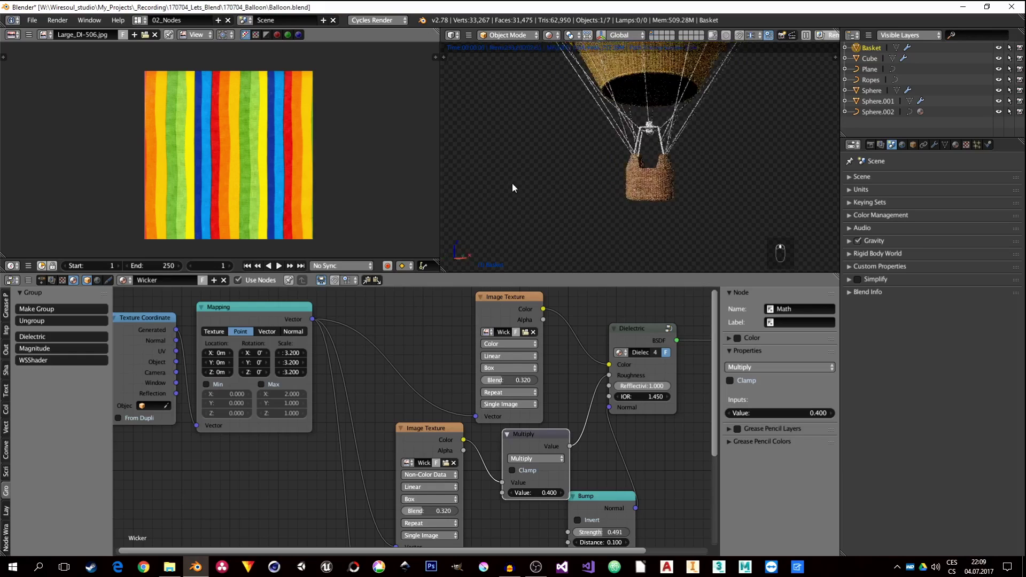
scroll(656, 179, up, 3)
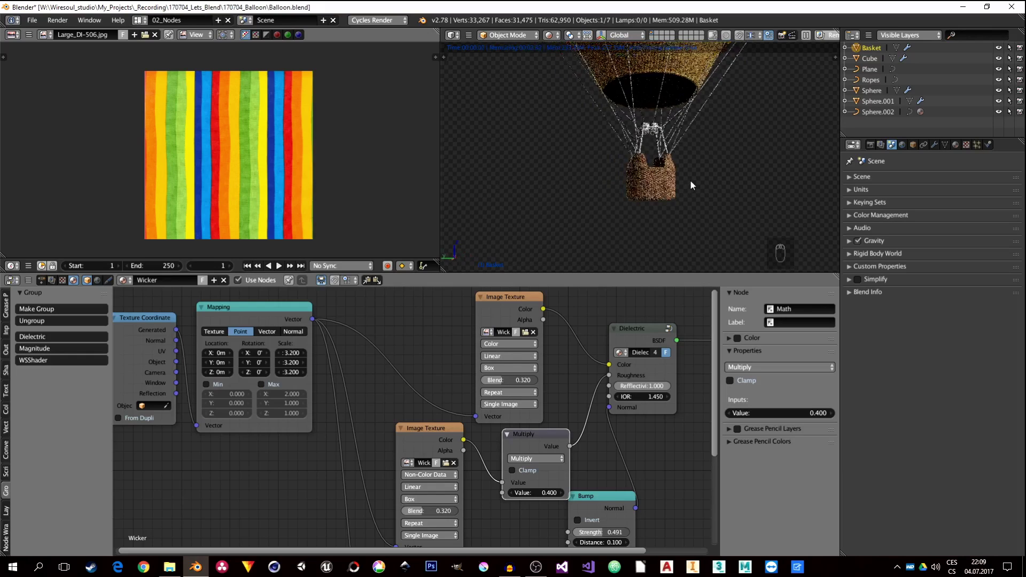
mouse_move(690, 180)
shift+middle_down()
mouse_move(677, 185)
mouse_move(692, 194)
shift+middle_up()
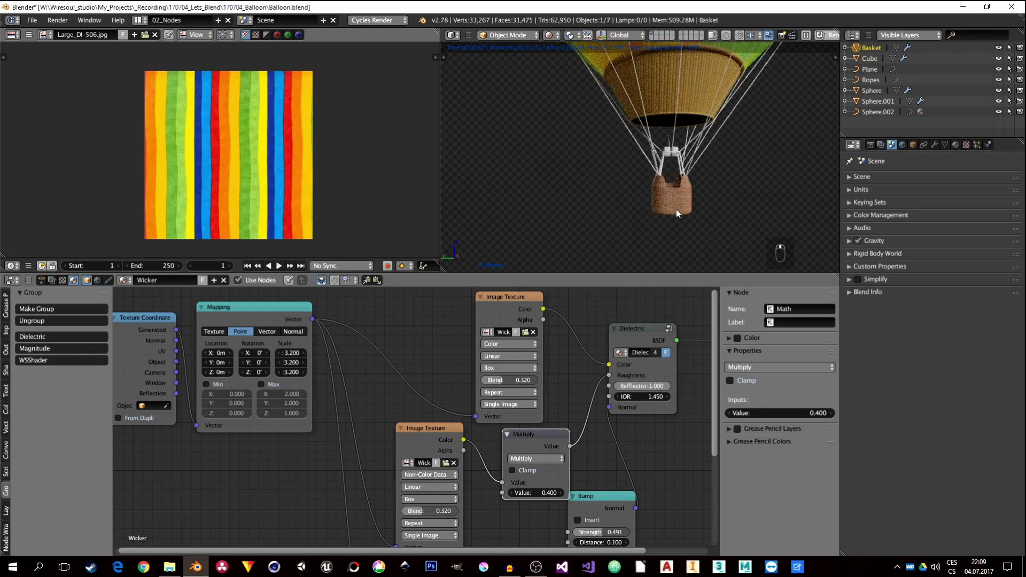
scroll(672, 181, up, 4)
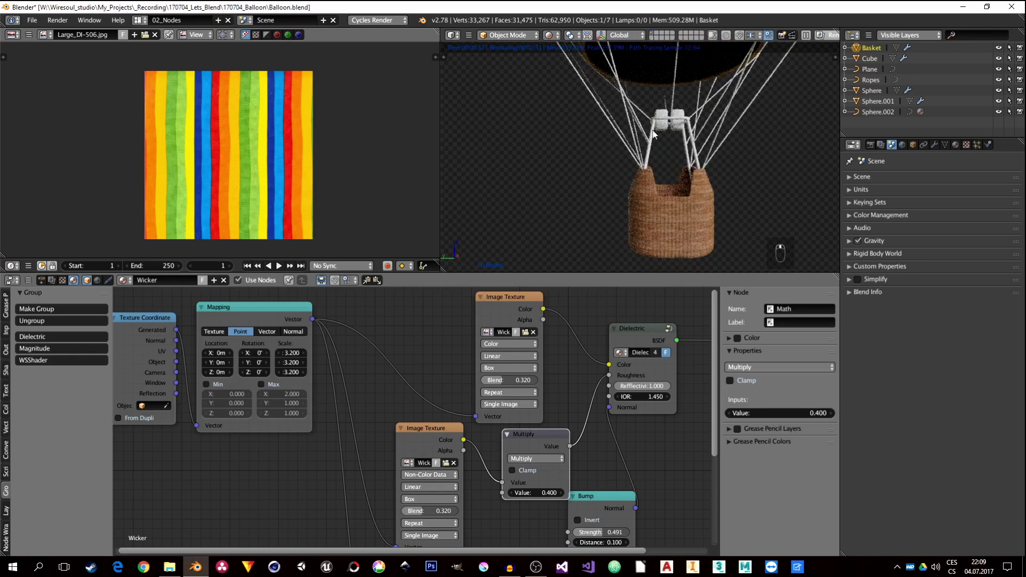
Step: Create a new material on the burner's support frame, switch its Diffuse BSDF to Anisotropic BSDF, and darken the colour to 0.298 grey
right_click(653, 133)
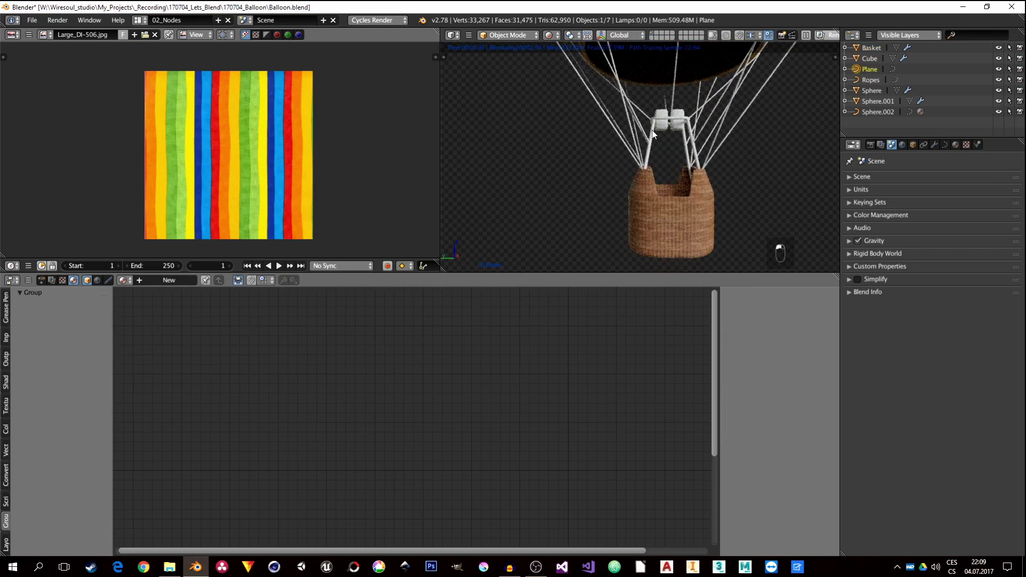
click(156, 283)
middle_drag(597, 342, 409, 373)
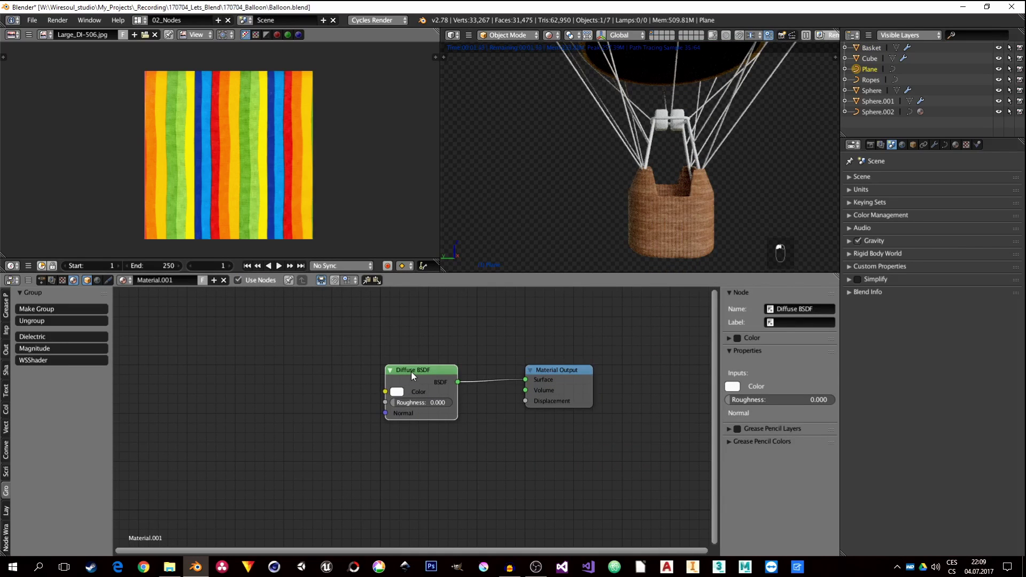
key(shift+s)
mouse_move(392, 338)
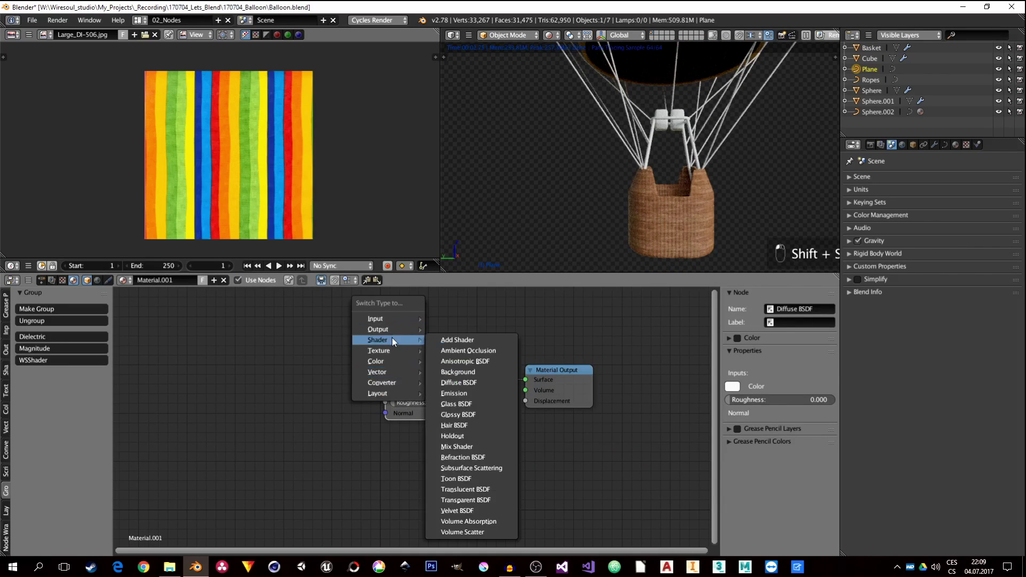
click(477, 361)
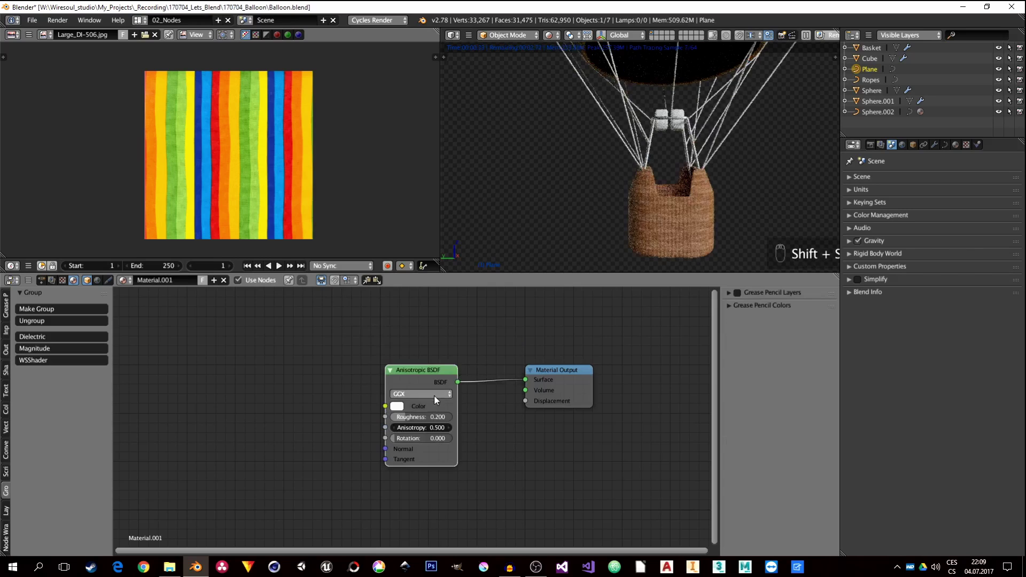
click(402, 405)
drag(476, 285, 473, 295)
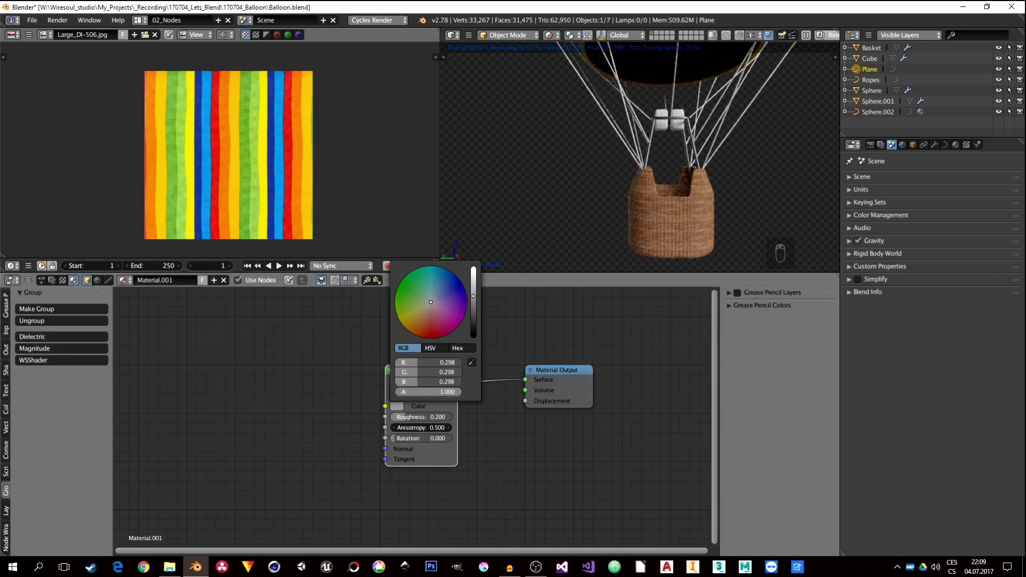
Step: Assign the support frame's material to the burner cubes as well and rename it Metal
right_click(663, 126)
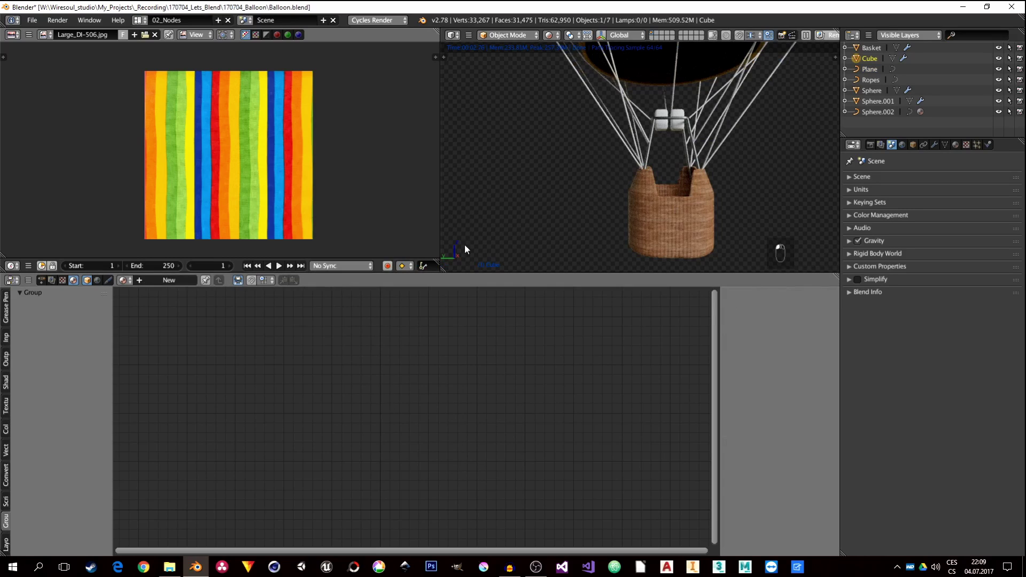
click(124, 280)
click(171, 317)
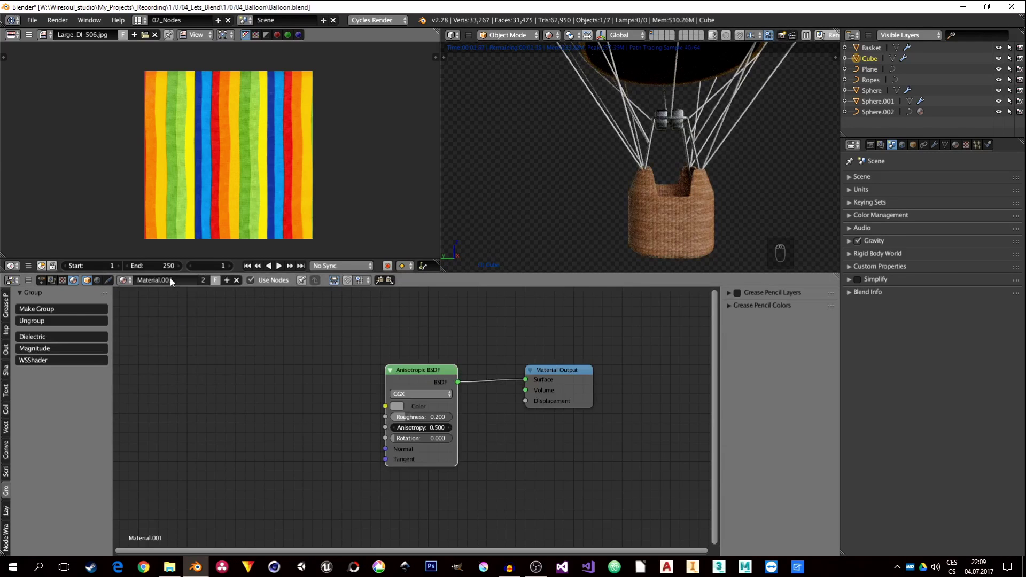
text(Metal)
key(Return)
Step: Set the Anisotropic BSDF's distribution to Multiscatter GGX in the Metal material
click(433, 395)
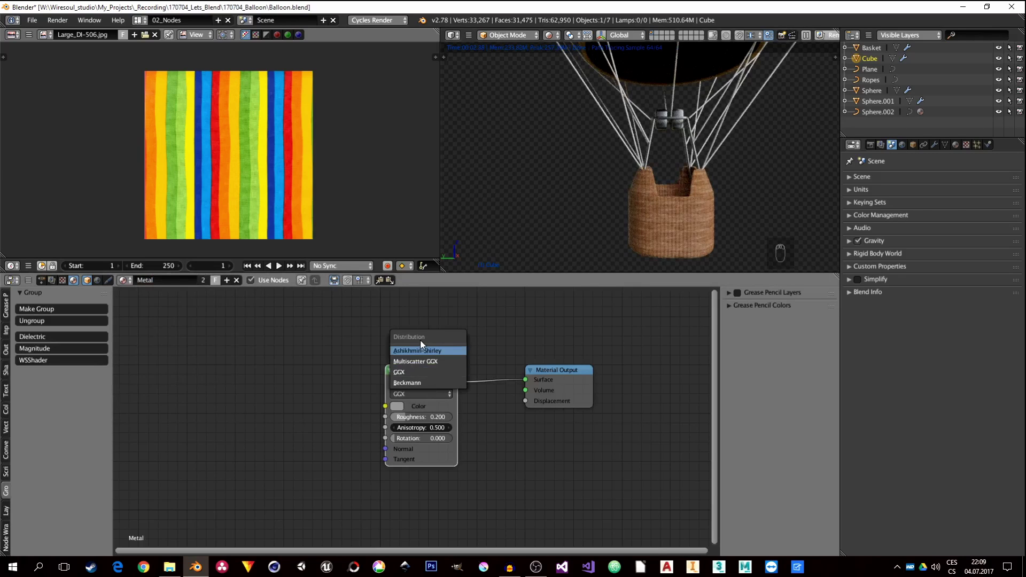
click(433, 359)
drag(422, 385, 430, 382)
middle_drag(430, 382, 467, 371)
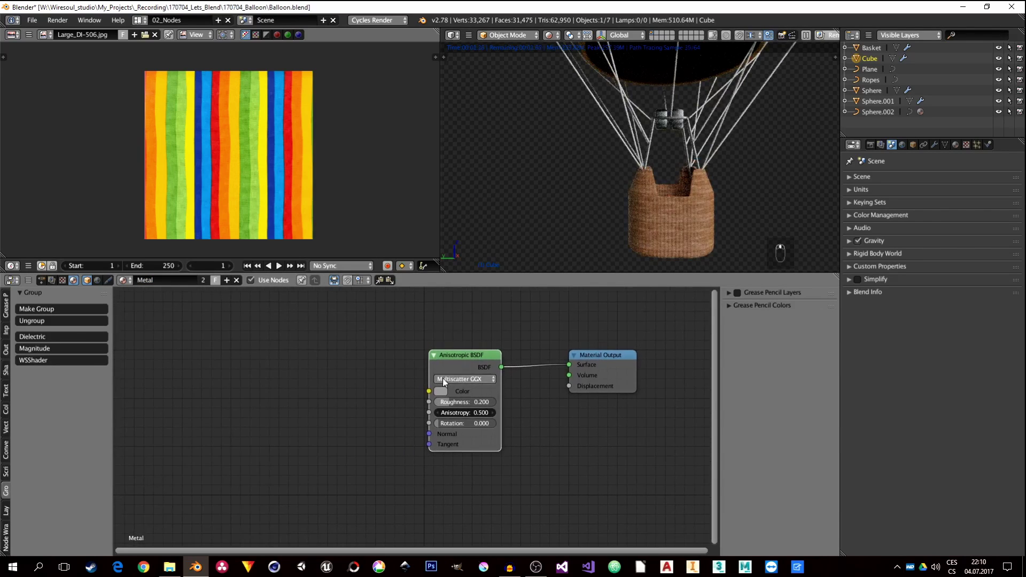
Step: Add a Fresnel node and connect its Fac output to the Anisotropic BSDF's Color input
scroll(406, 395, up, 1)
key(shift+a)
mouse_move(323, 369)
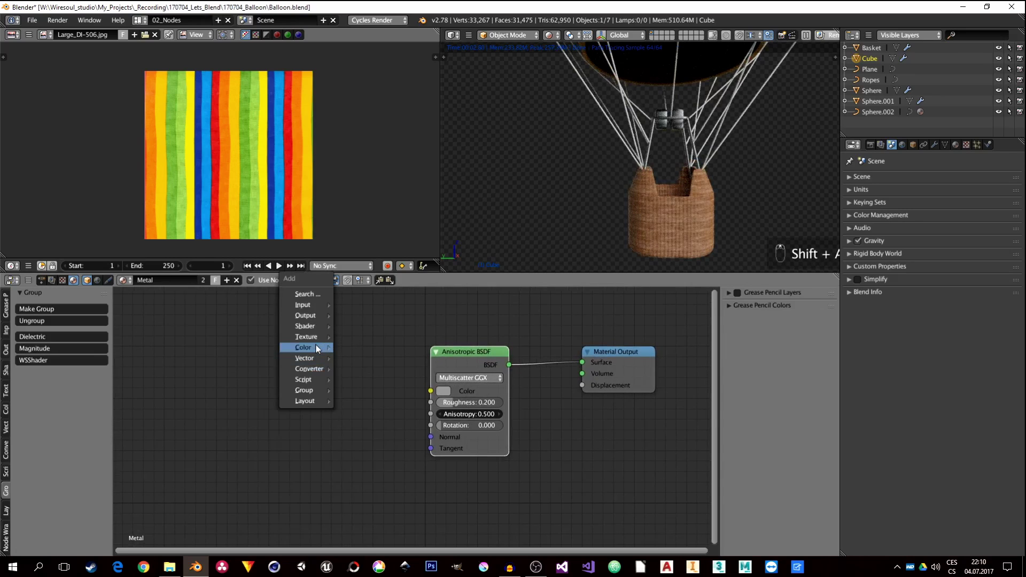
mouse_move(307, 314)
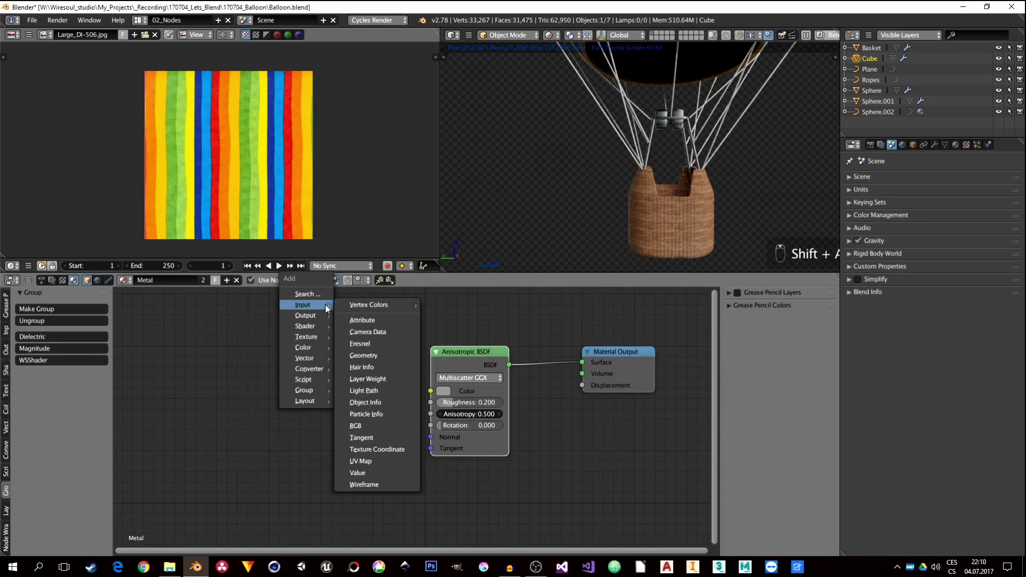
click(369, 332)
click(269, 346)
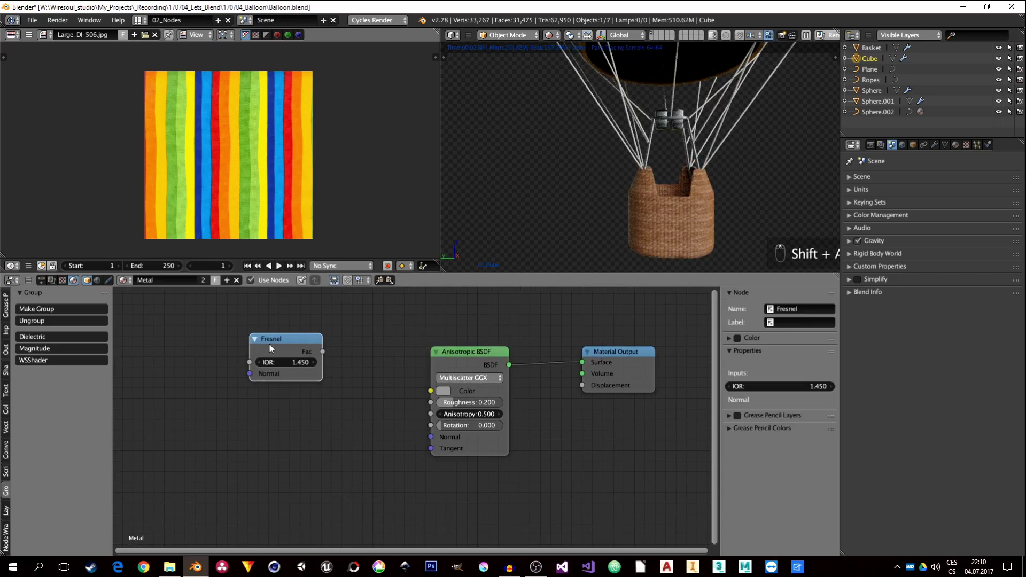
drag(321, 351, 364, 405)
key(shift+a)
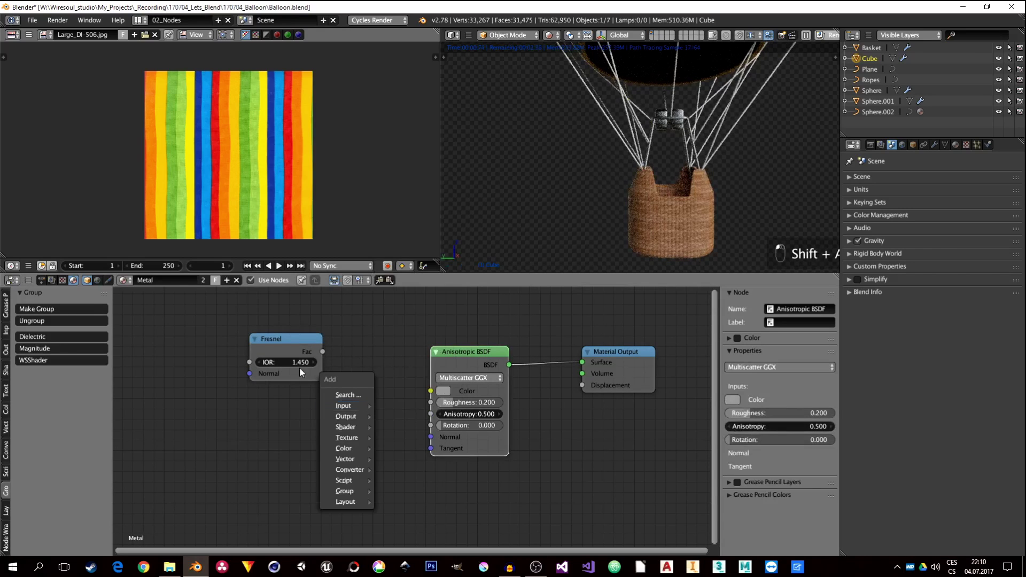
drag(322, 351, 431, 391)
Step: Insert a MixRGB node between the Fresnel and Anisotropic BSDF nodes, with the Fresnel output driving the Mix node's Fac
key(shift+a)
mouse_move(373, 450)
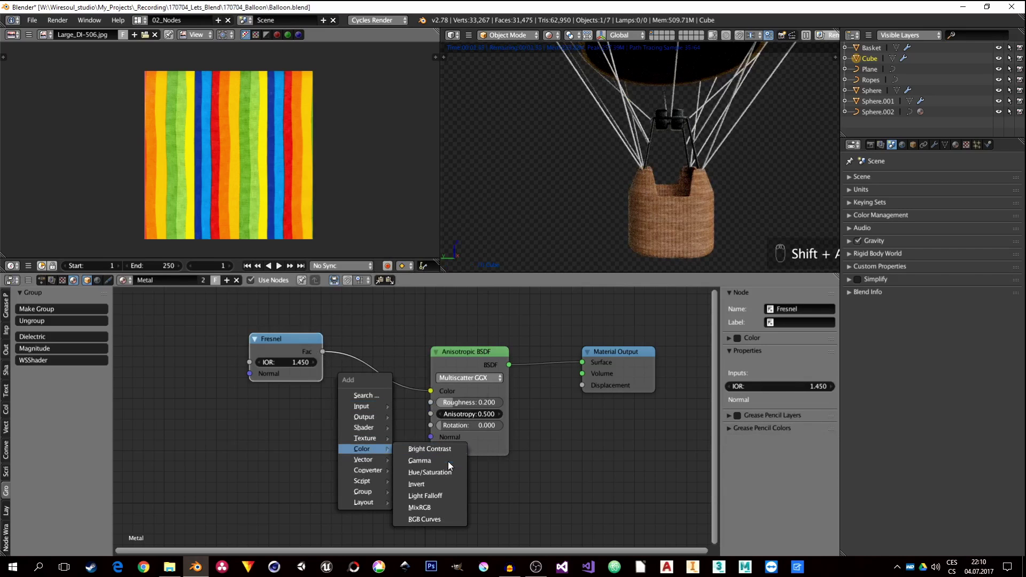
click(437, 506)
click(322, 337)
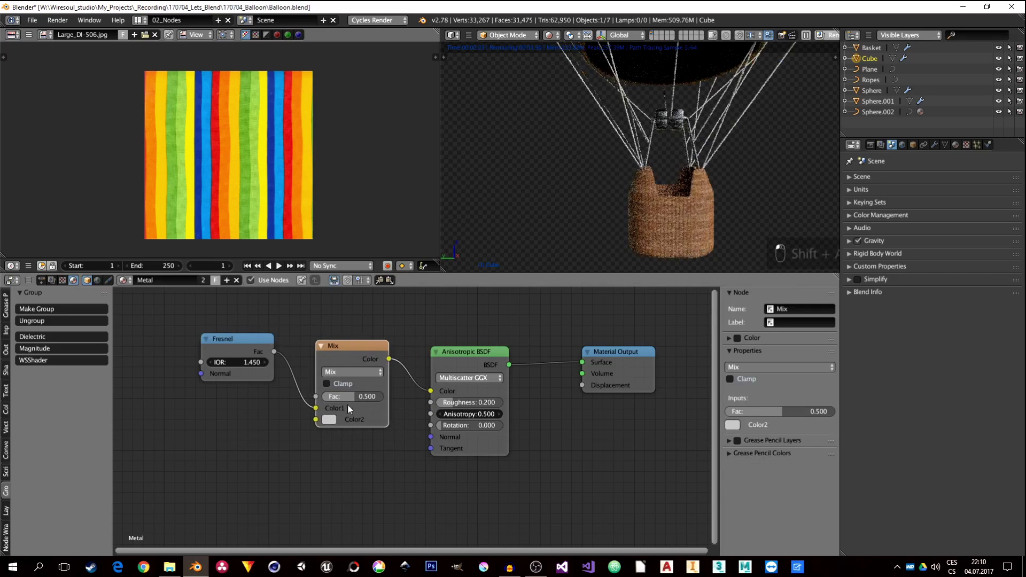
drag(315, 408, 315, 397)
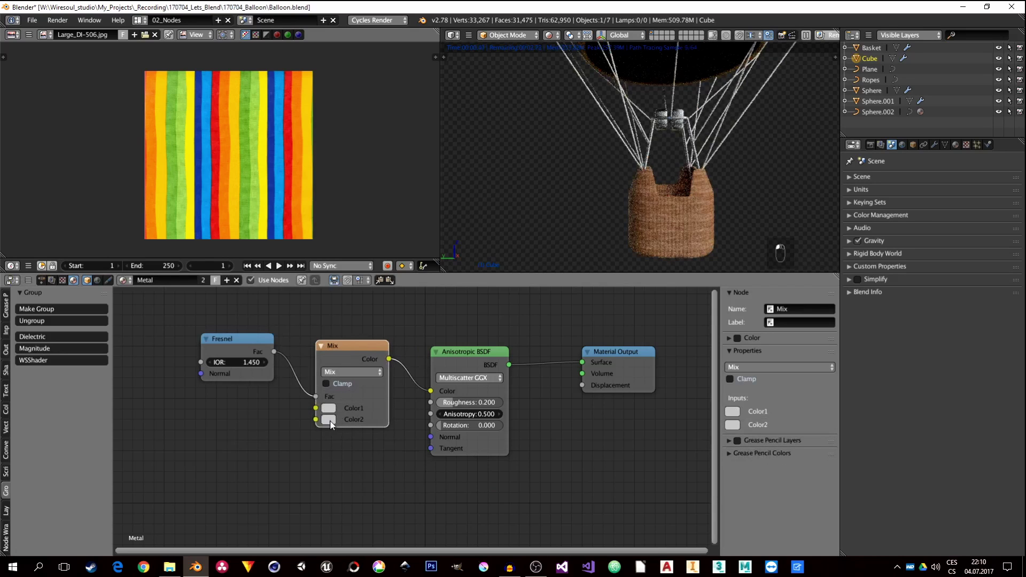
Step: Set the Mix node's Color1 to medium grey and Color2 to near white
click(328, 408)
click(329, 408)
drag(414, 286, 411, 295)
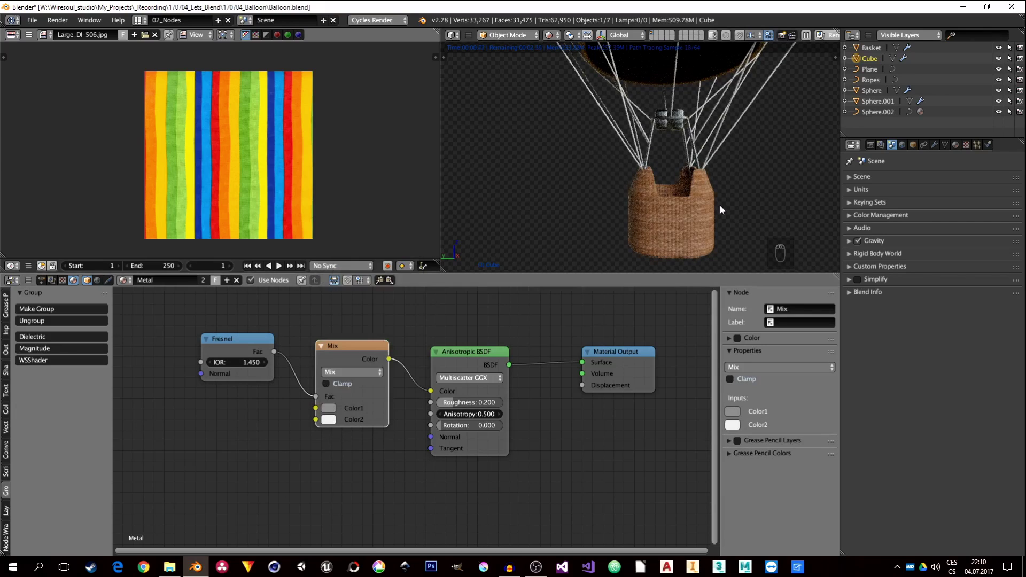
Step: Select the balloon's ropes and create a new material for them
key(KP_1)
right_click(700, 170)
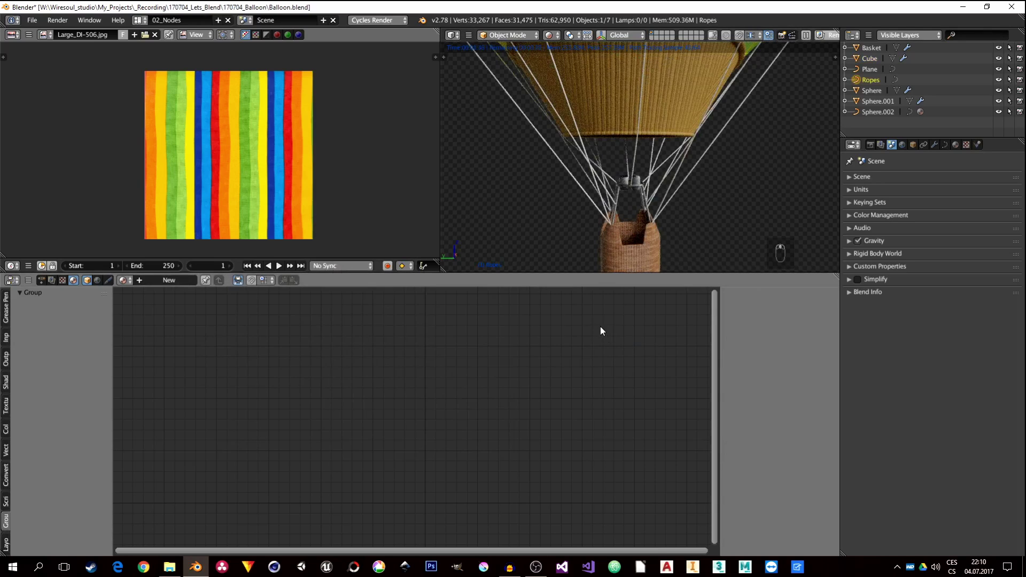
scroll(632, 208, down, 2)
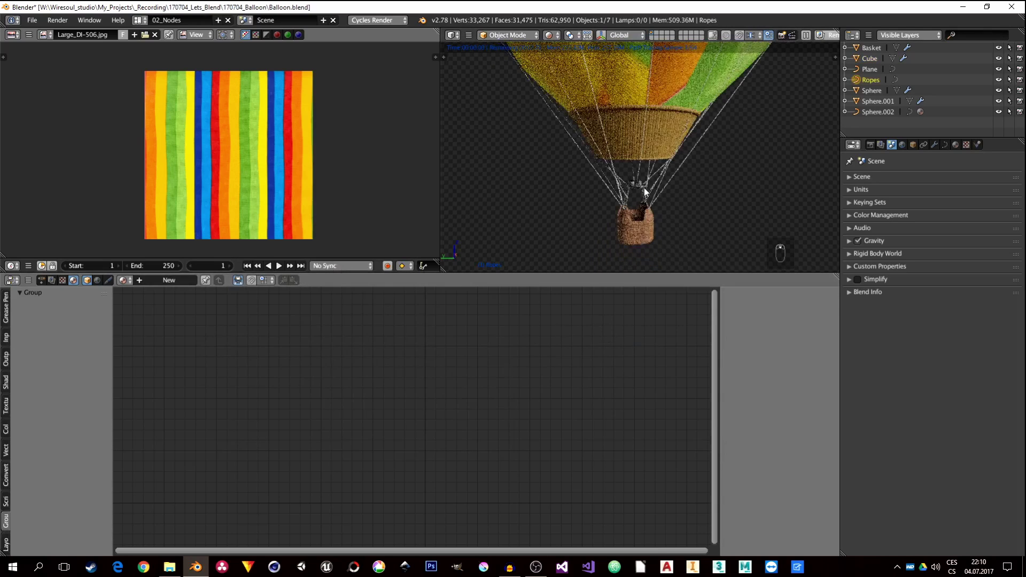
click(169, 280)
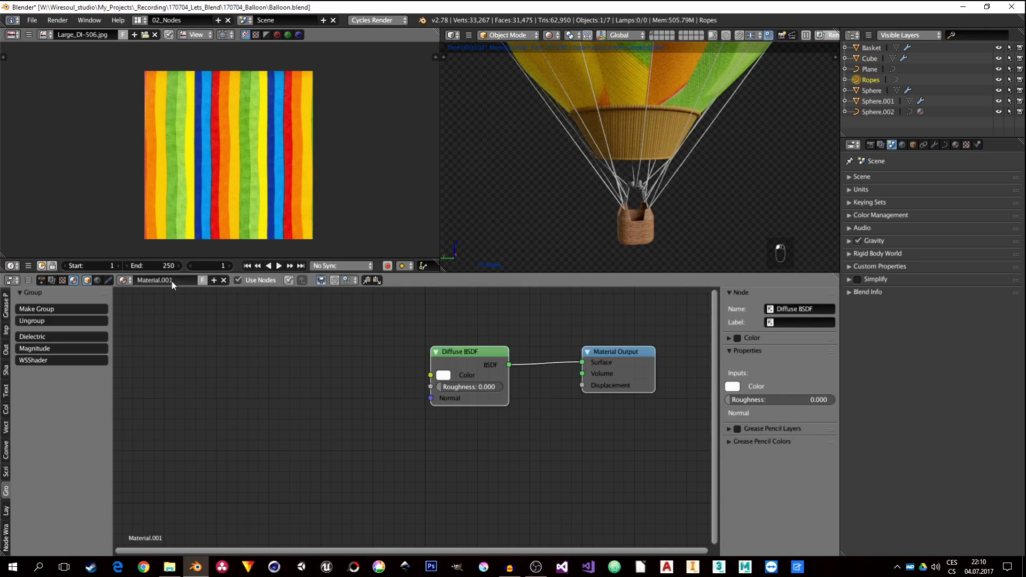
Step: Replace the rope material's Diffuse BSDF with a Translucent BSDF connected to the Material Output's Surface
key(x)
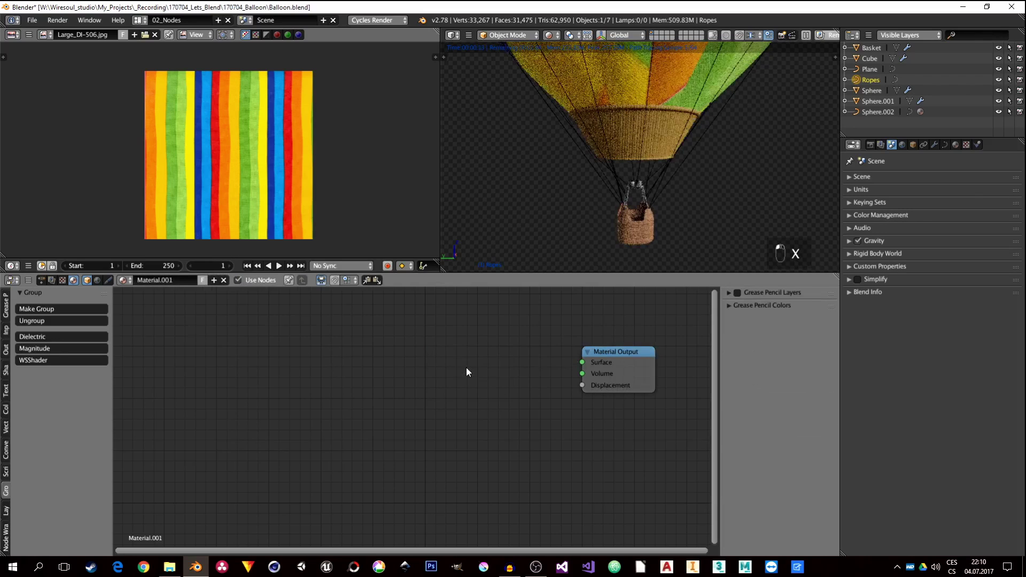
middle_drag(466, 367, 462, 368)
key(shift+a)
mouse_move(441, 376)
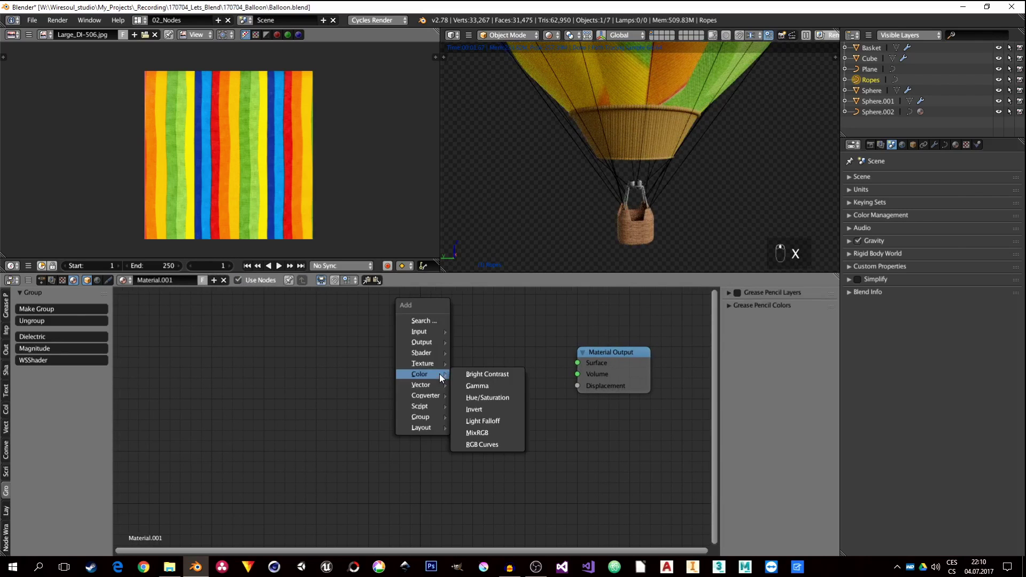
mouse_move(429, 353)
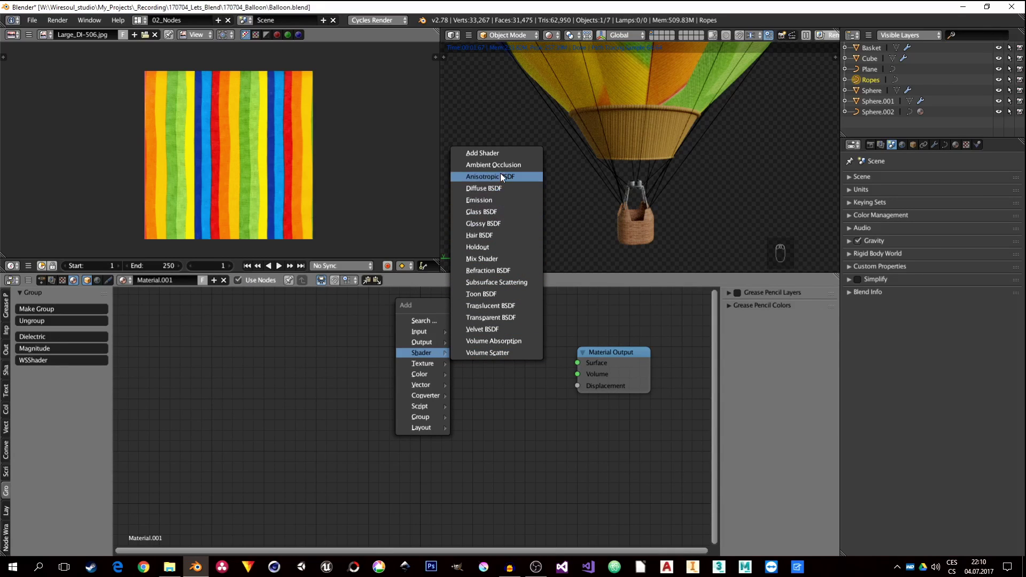
click(508, 305)
click(446, 363)
key(f)
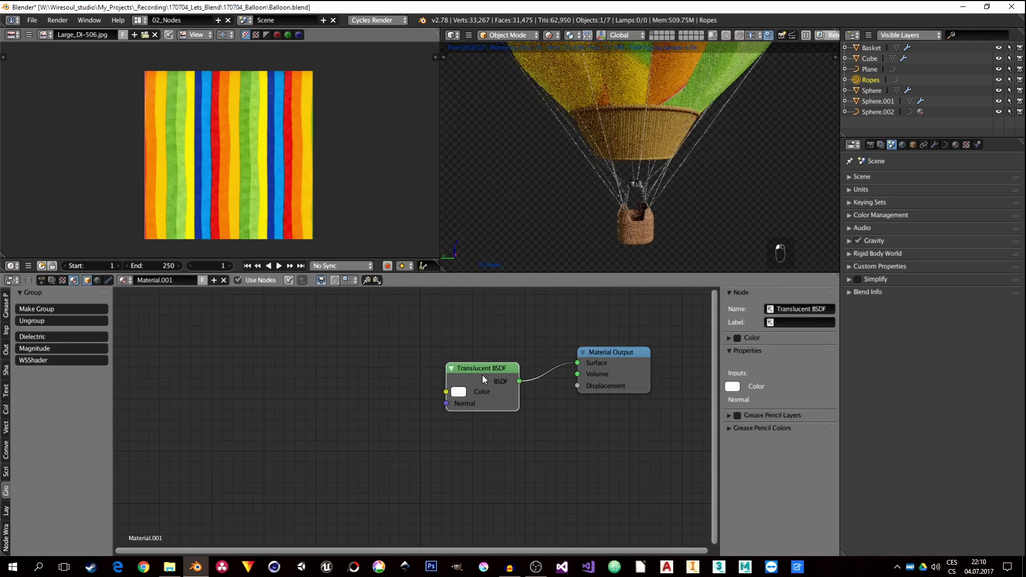
Step: Darken the rope material's Translucent BSDF colour slightly to a light grey
click(458, 392)
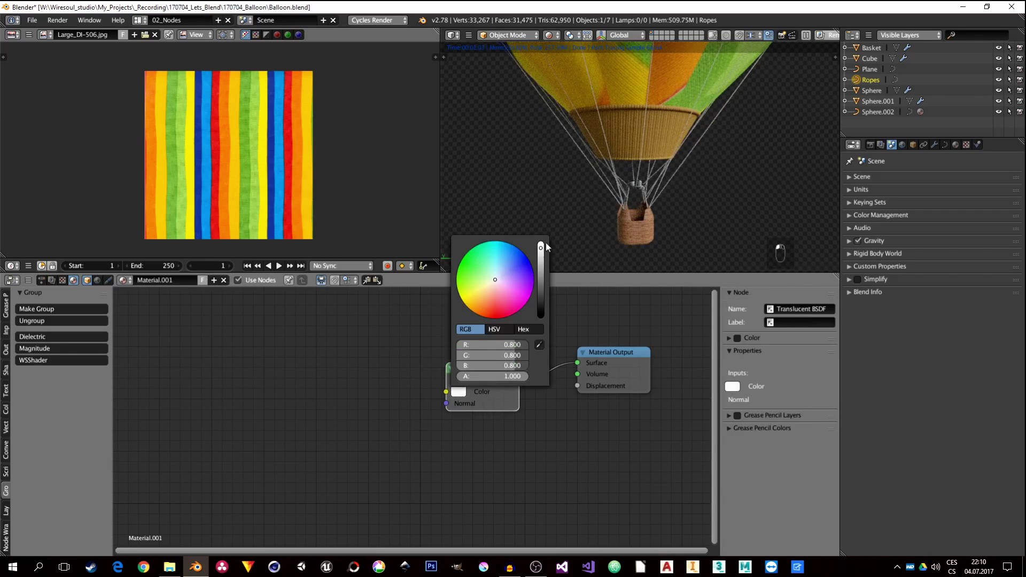
scroll(495, 280, down, 3)
scroll(495, 280, up, 3)
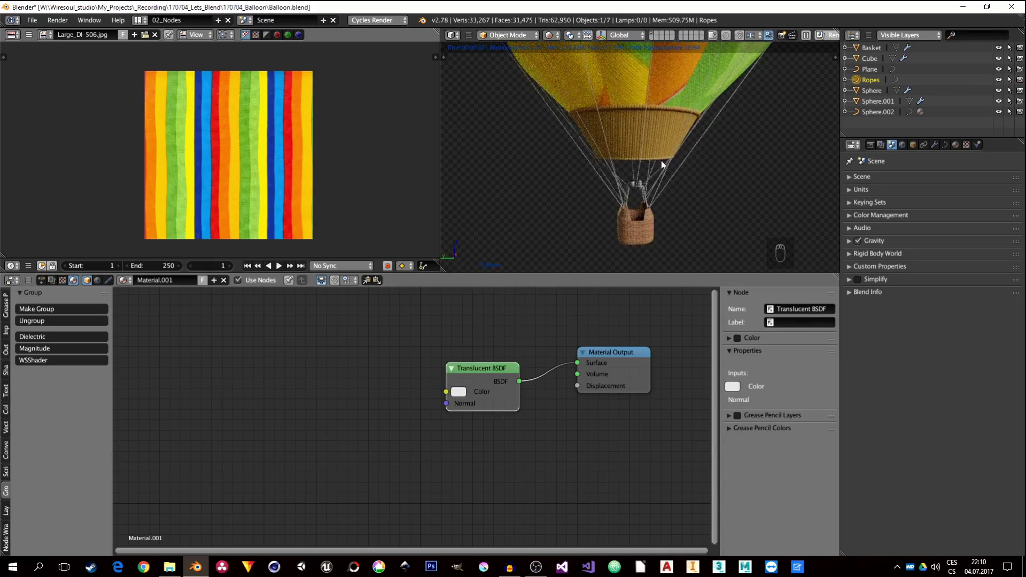
scroll(653, 179, down, 5)
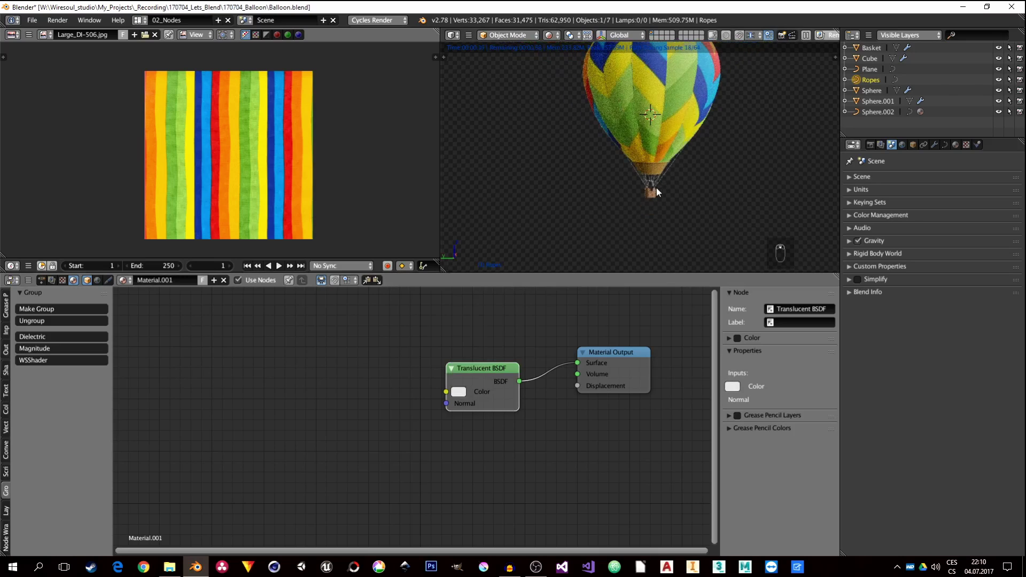
scroll(659, 197, down, 1)
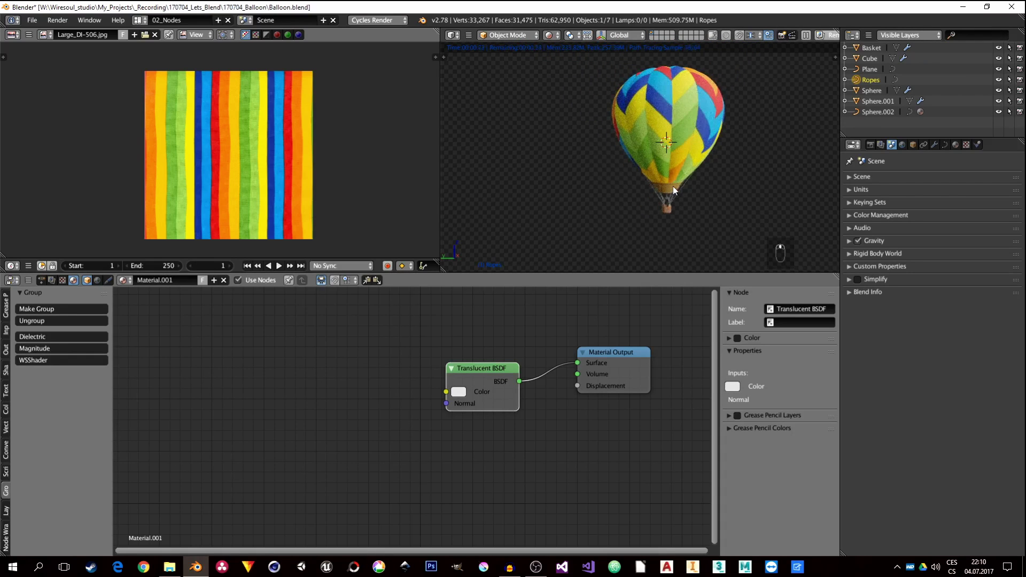
scroll(674, 186, up, 1)
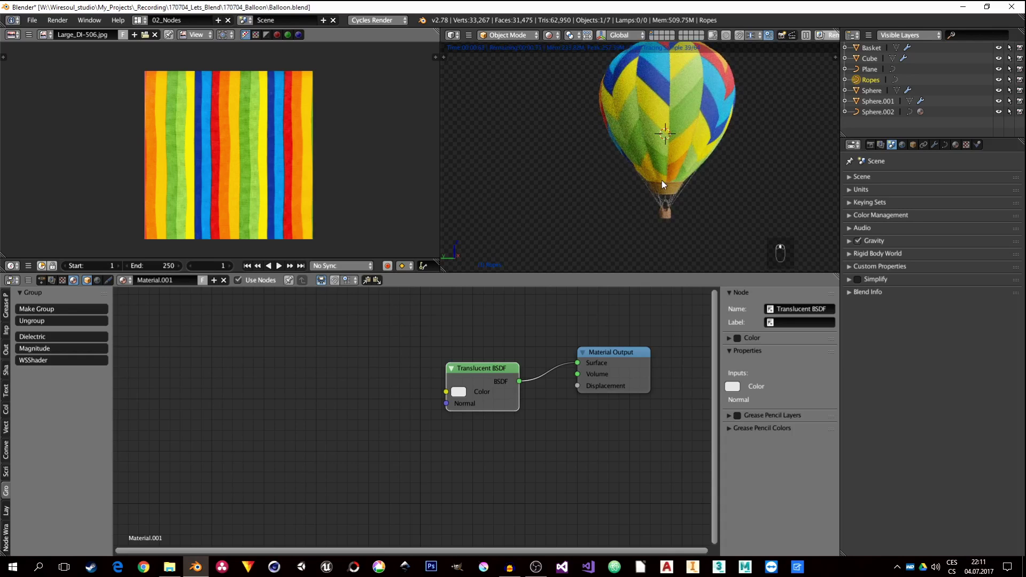
Step: Switch to the 01_Default screen layout, select all of the balloon's objects and apply their object transform
key(ctrl+Left)
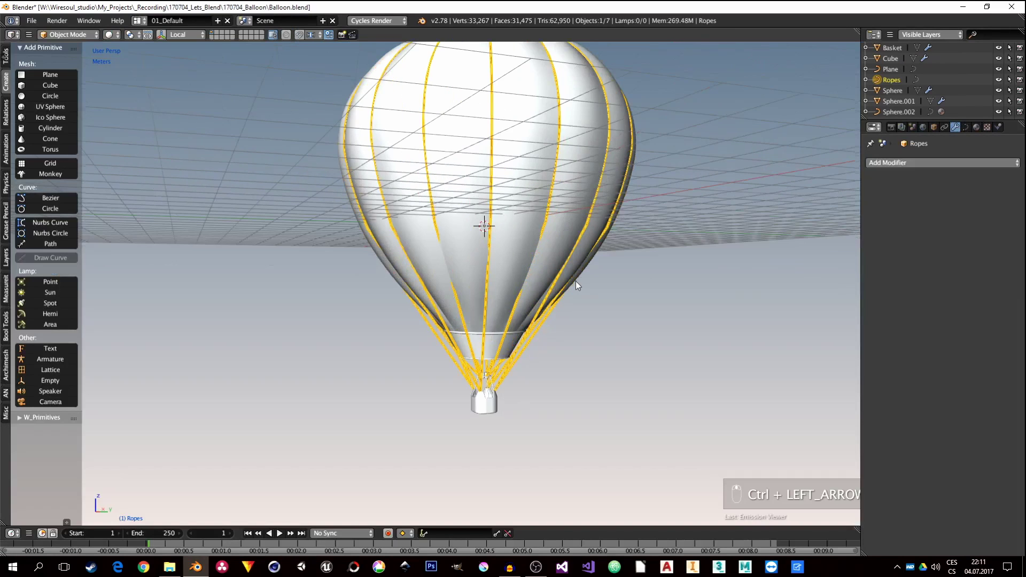
scroll(575, 281, down, 2)
key(a)
middle_drag(534, 309, 521, 258)
key(a)
key(a)
key(a)
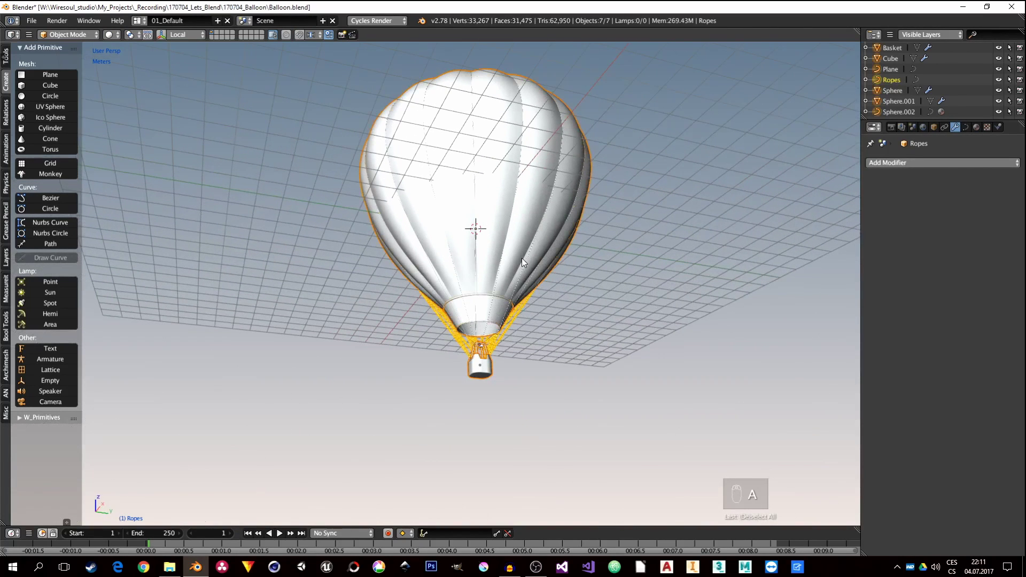
key(ctrl+a)
click(509, 263)
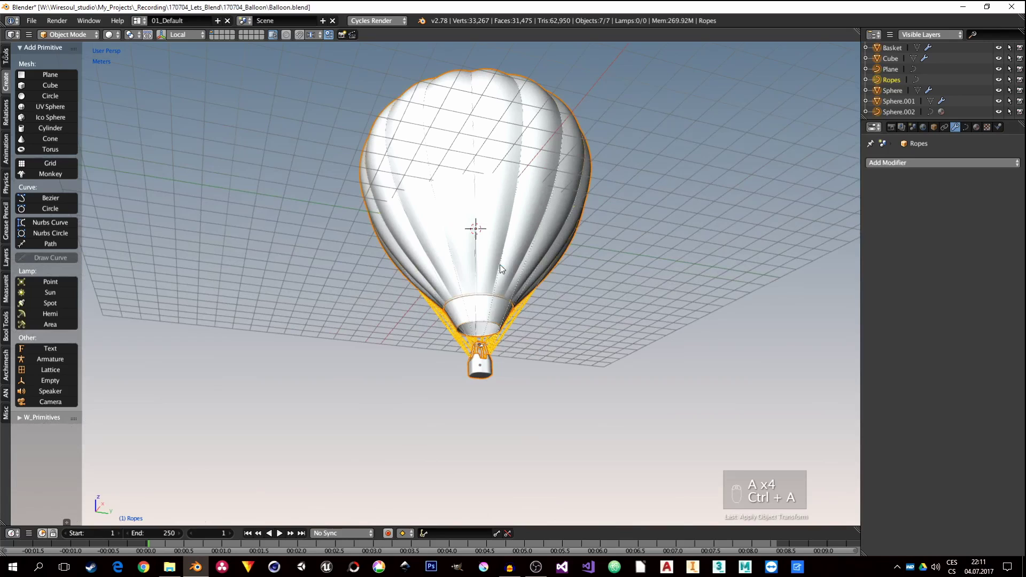
middle_drag(499, 264, 499, 283)
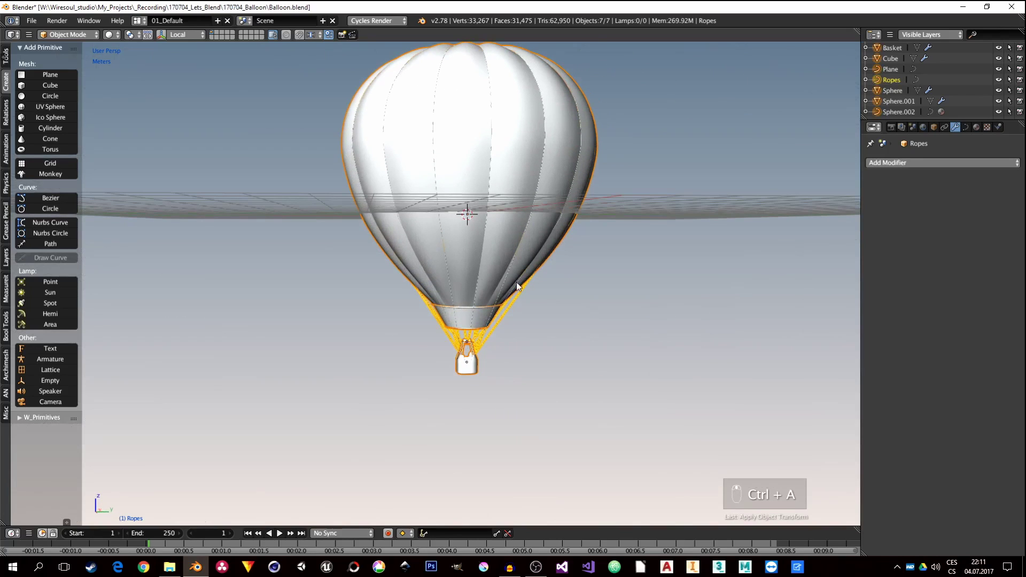
Step: Create a new group from all the selected balloon objects and name it Balloon
key(ctrl+g)
click(934, 127)
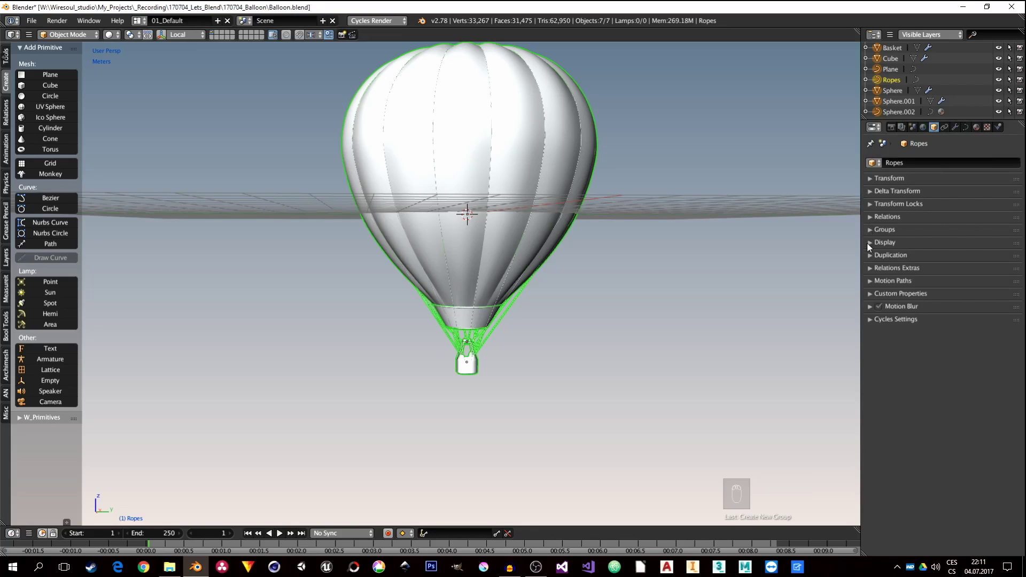
click(868, 230)
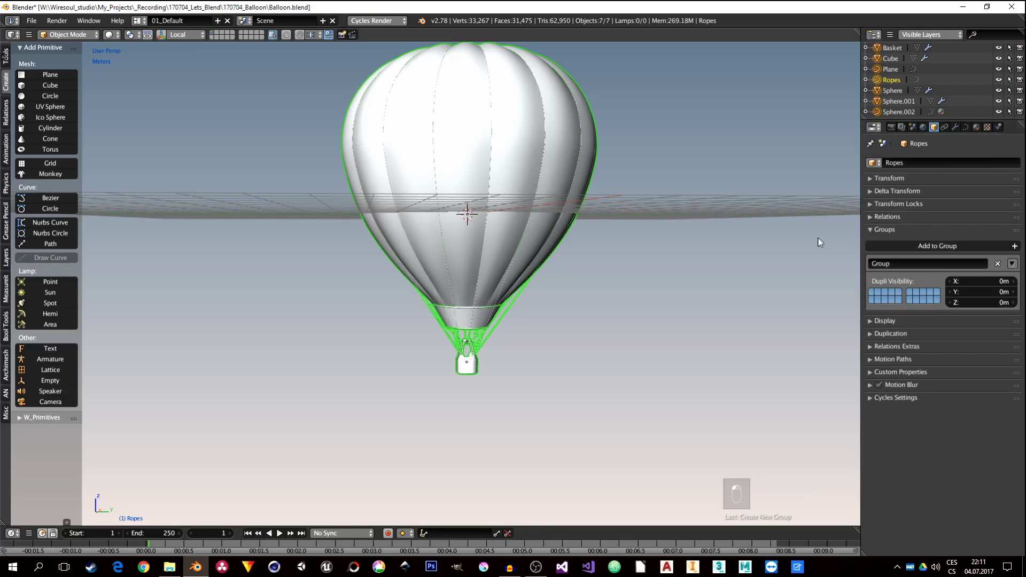
click(899, 262)
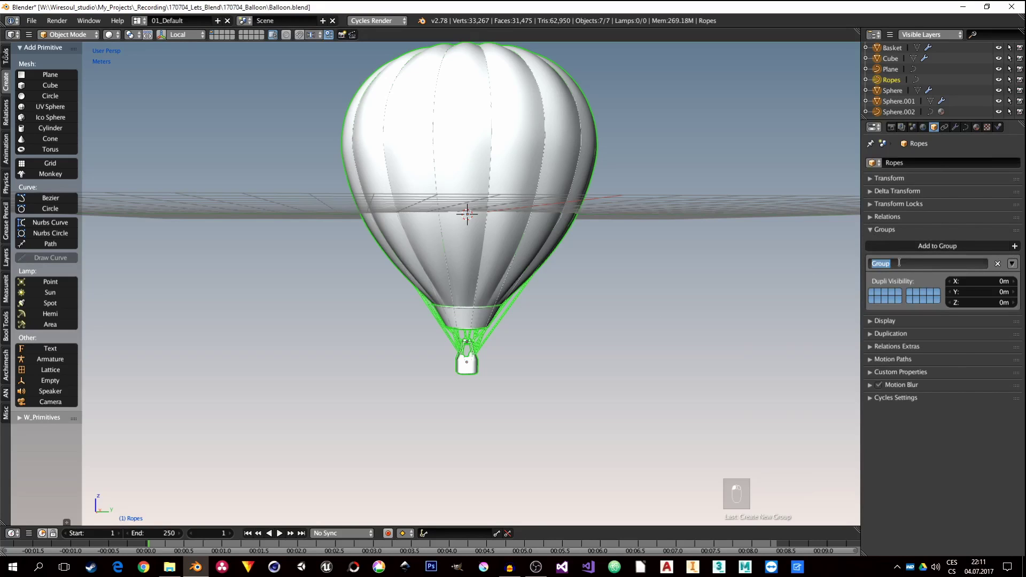
text(Ballo)
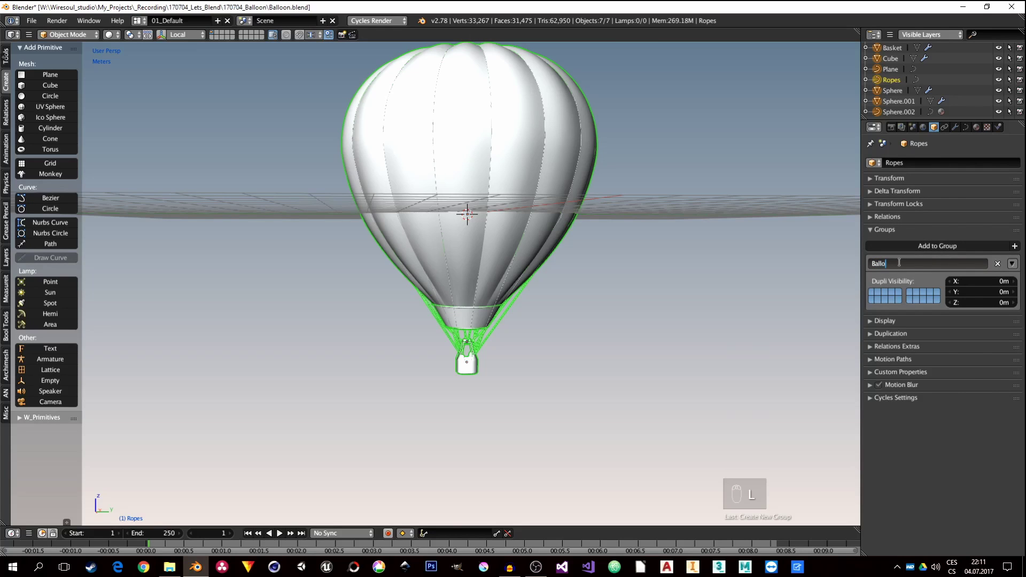
text(on)
key(Return)
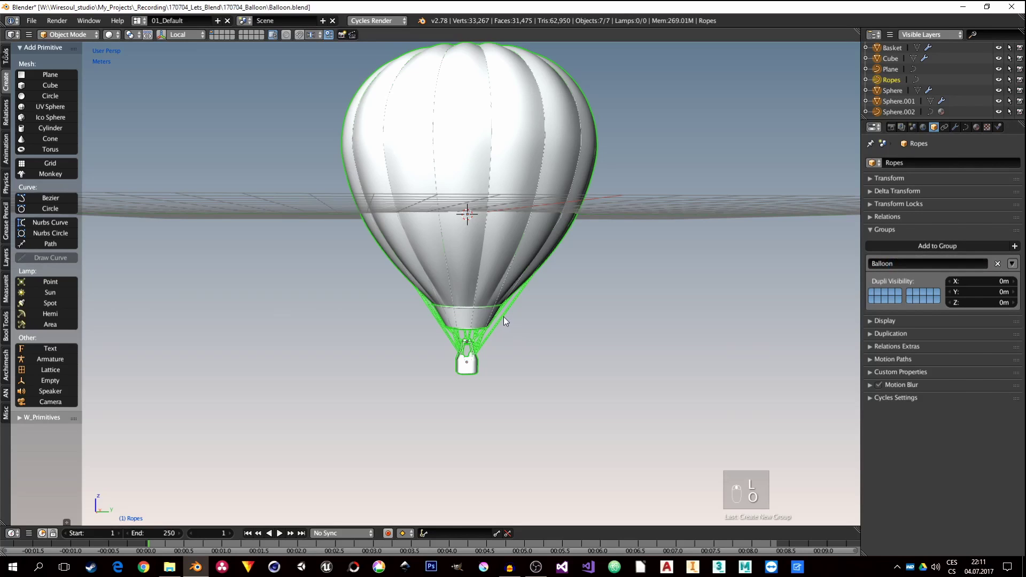
Step: Save the file over the existing Balloon.blend and deselect all objects
middle_drag(504, 316, 530, 288)
key(ctrl+s)
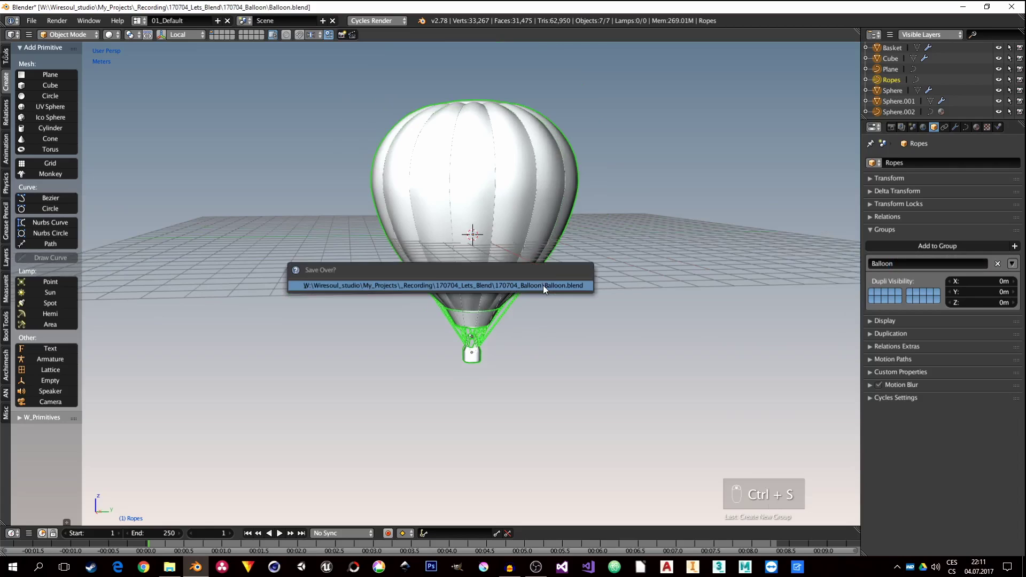
click(542, 287)
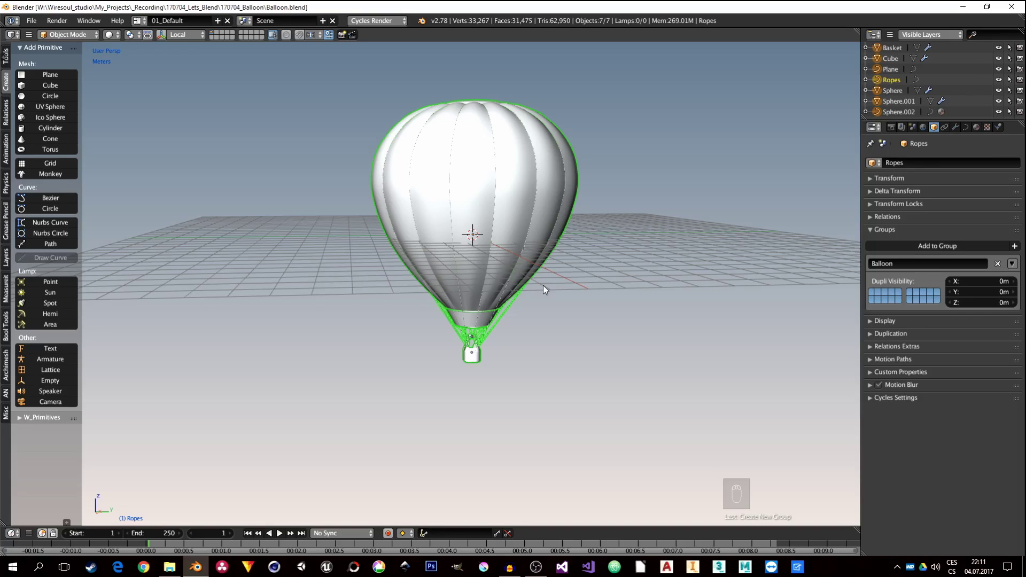
key(a)
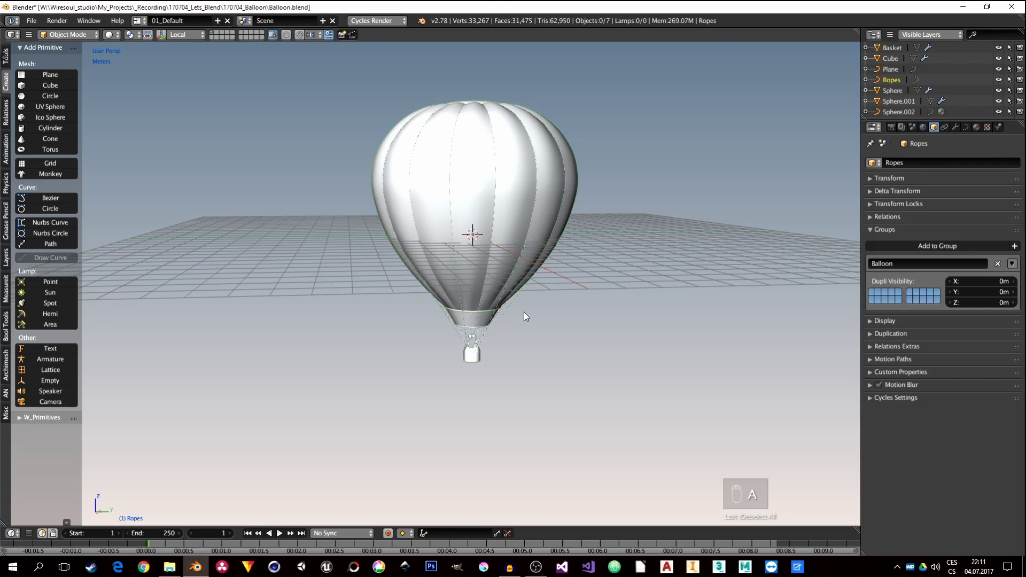
mouse_move(498, 323)
middle_down()
mouse_move(496, 290)
mouse_move(499, 305)
mouse_move(492, 298)
mouse_move(469, 316)
mouse_move(479, 304)
mouse_move(485, 322)
mouse_move(512, 312)
middle_up()
scroll(503, 303, up, 3)
scroll(503, 303, down, 3)
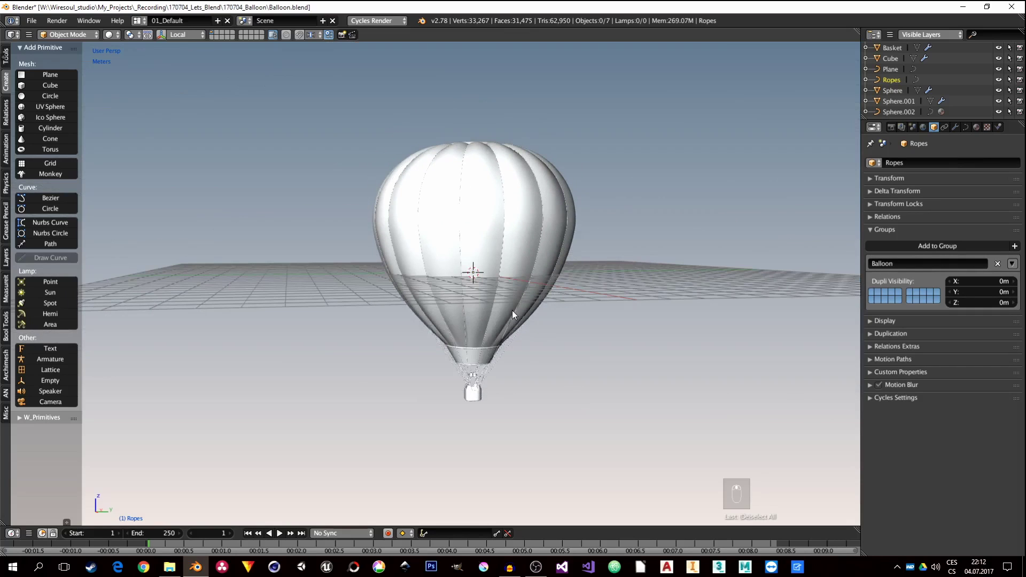